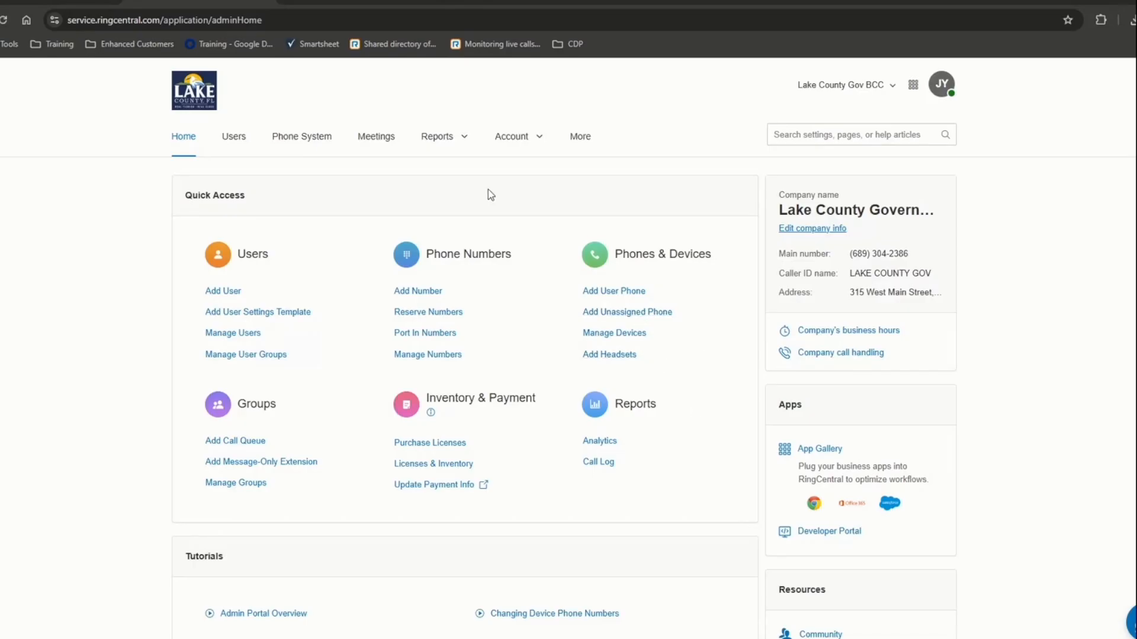
- Switch from the Lake County Gov BCC account to the personal My Extension overview with recent voicemails
click(845, 89)
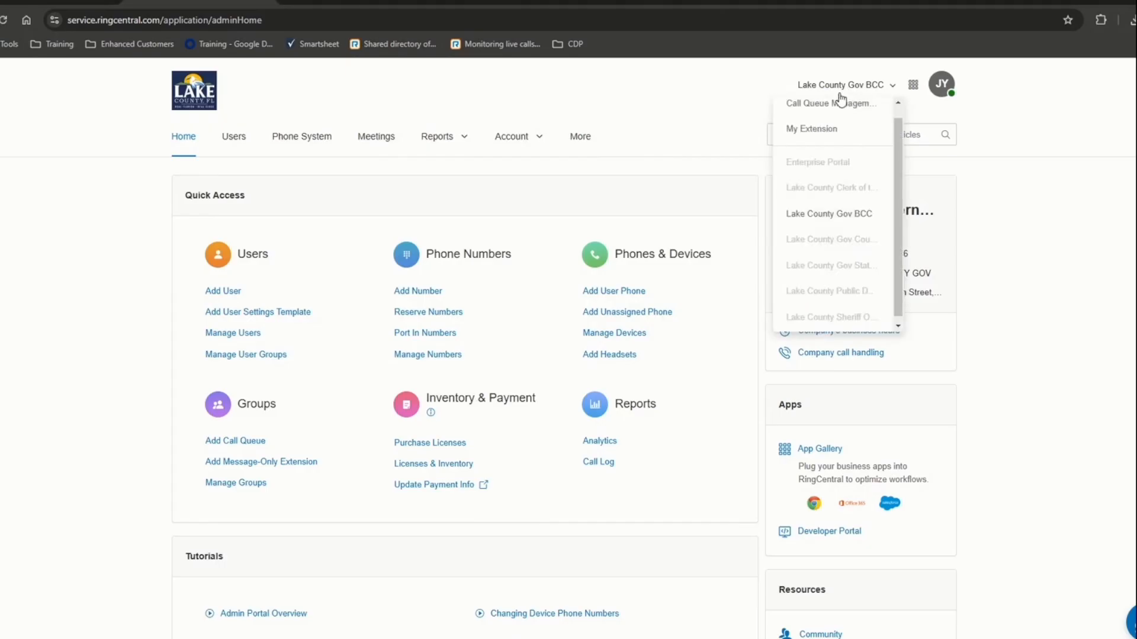
click(816, 130)
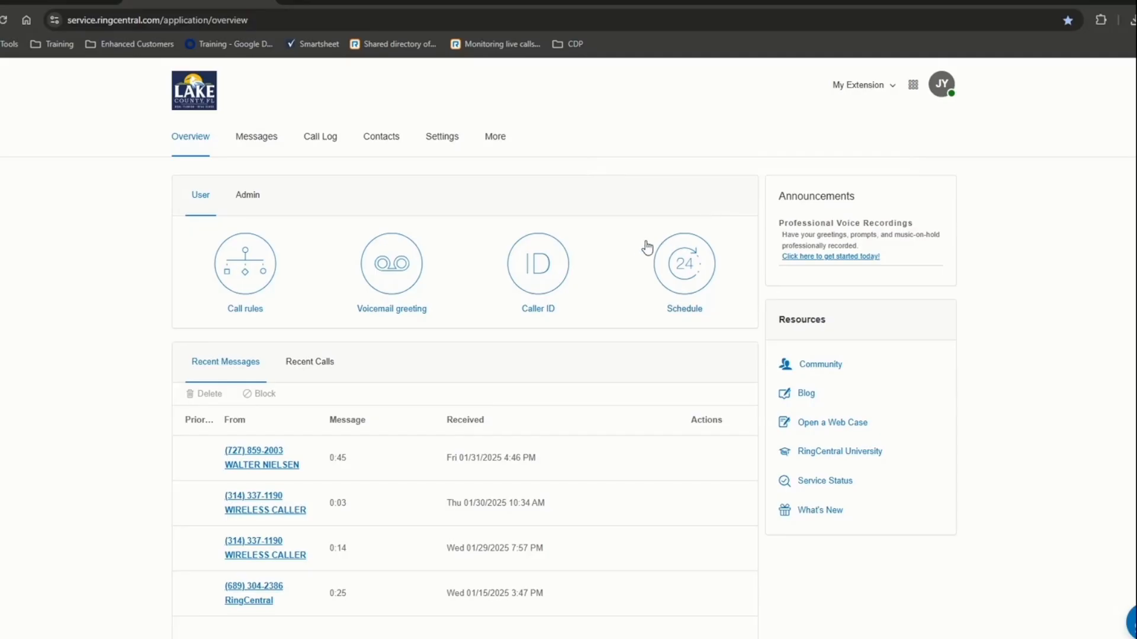
- Switch back from My Extension to the Lake County Gov BCC admin home with Quick Access links
click(845, 95)
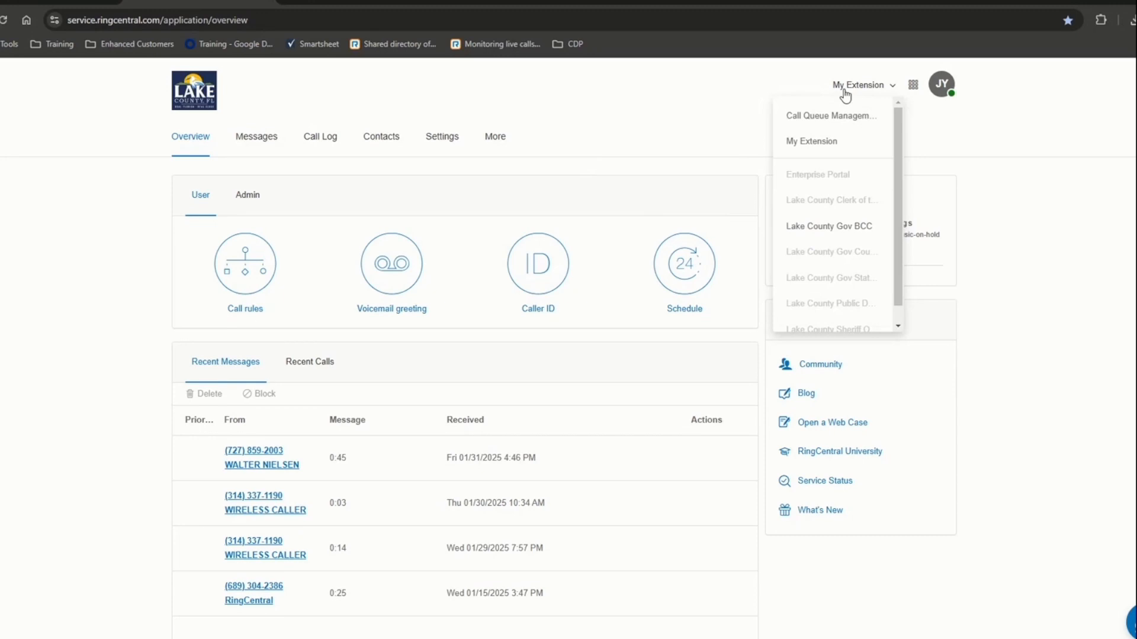
scroll(815, 170, down, 1)
scroll(815, 171, up, 1)
click(818, 226)
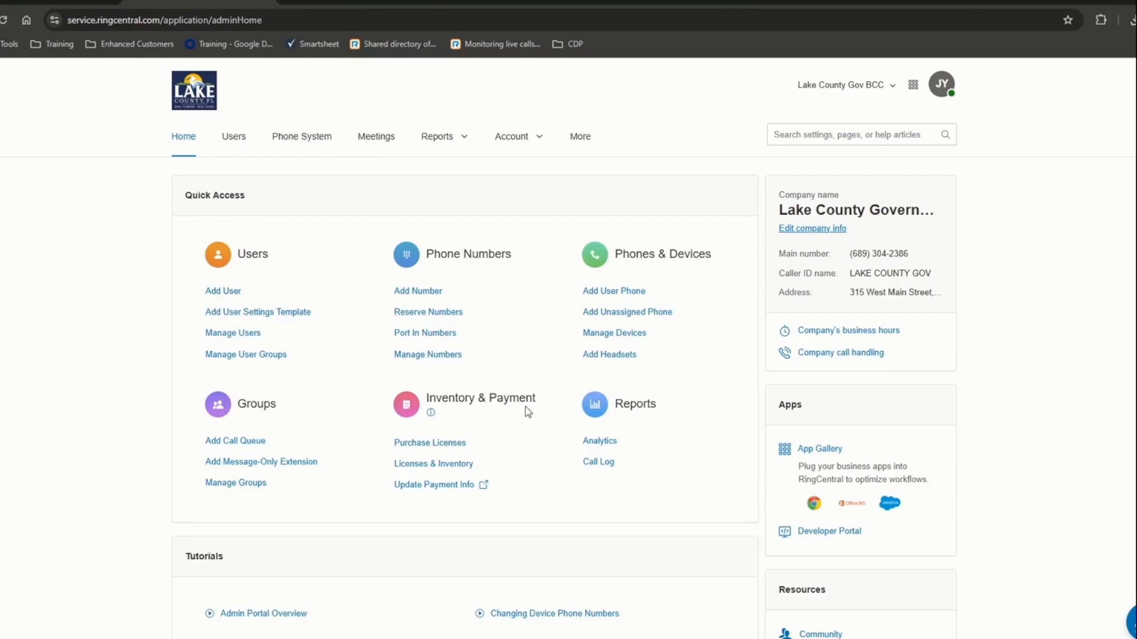
scroll(523, 408, down, 4)
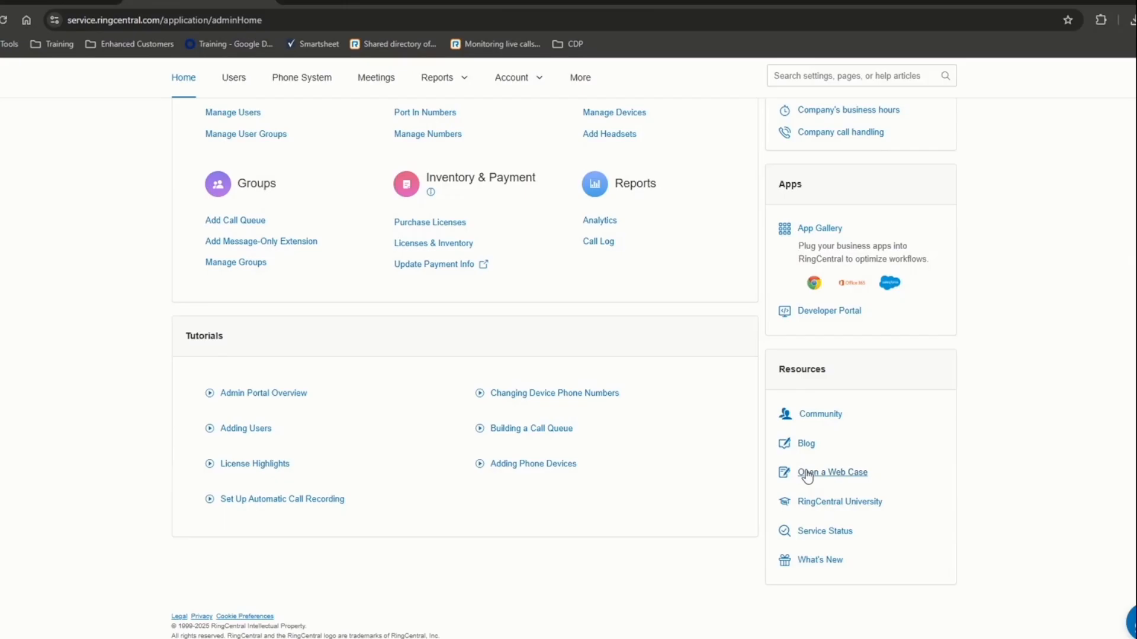
scroll(776, 498, up, 4)
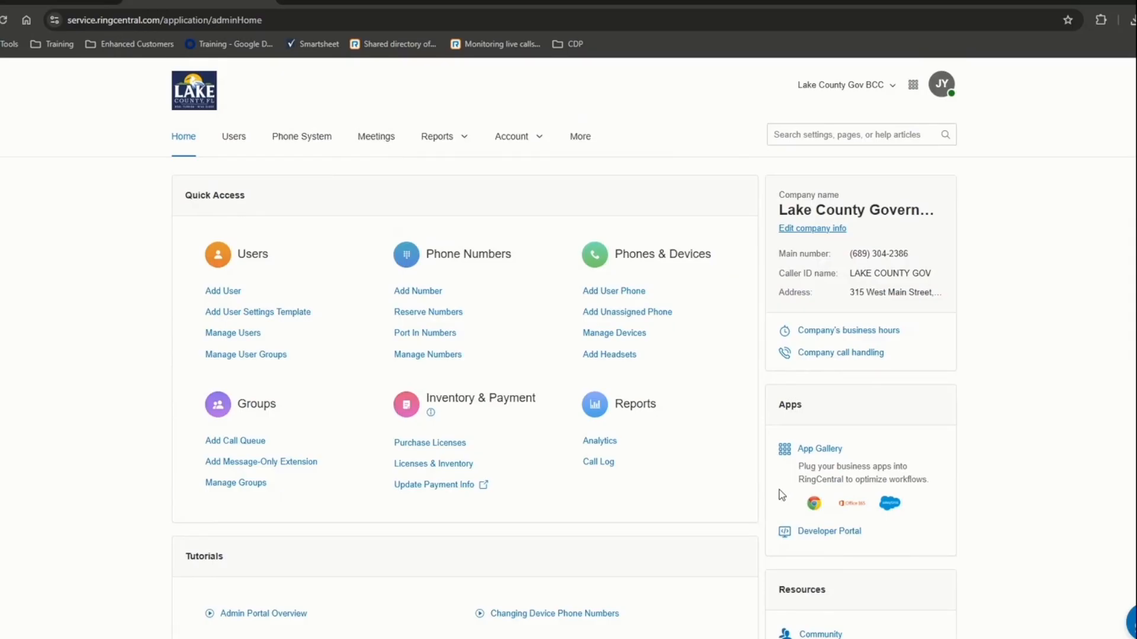
- Show the Users with Extensions list and scroll the table right to reveal the Actions column
click(237, 140)
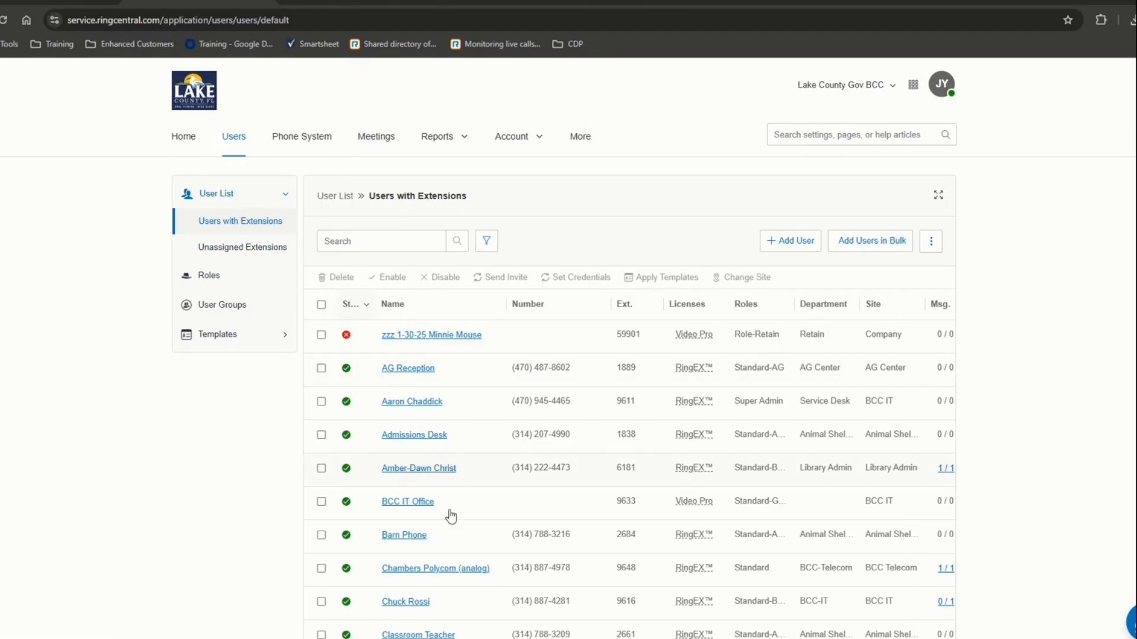
scroll(449, 517, down, 15)
scroll(453, 519, up, 14)
scroll(456, 515, up, 2)
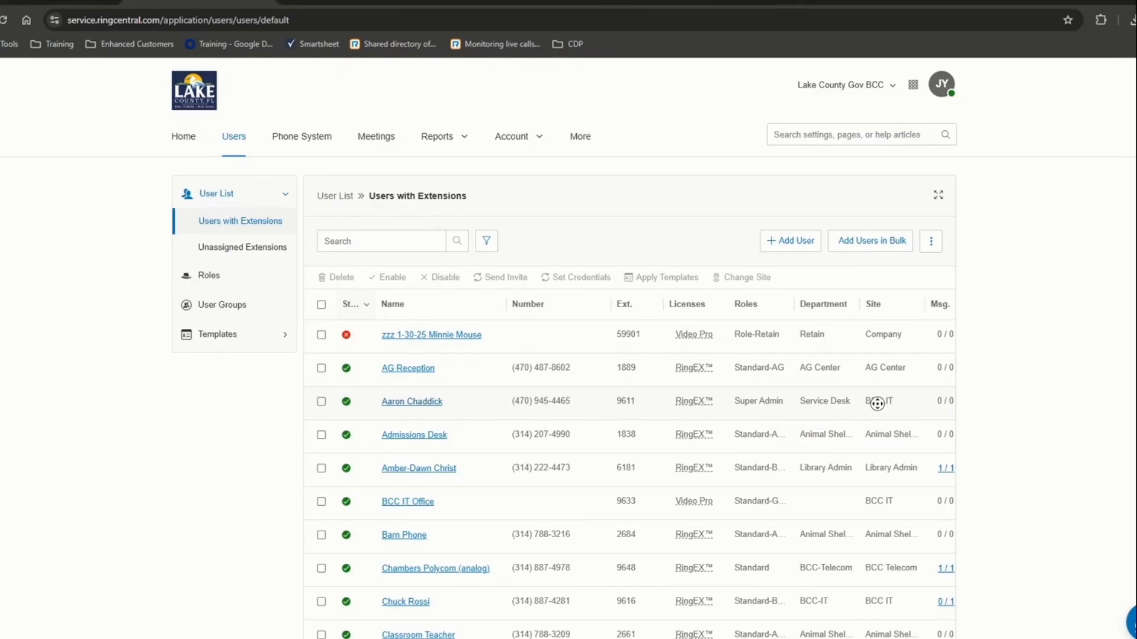
scroll(903, 402, right, 1)
scroll(903, 403, right, 4)
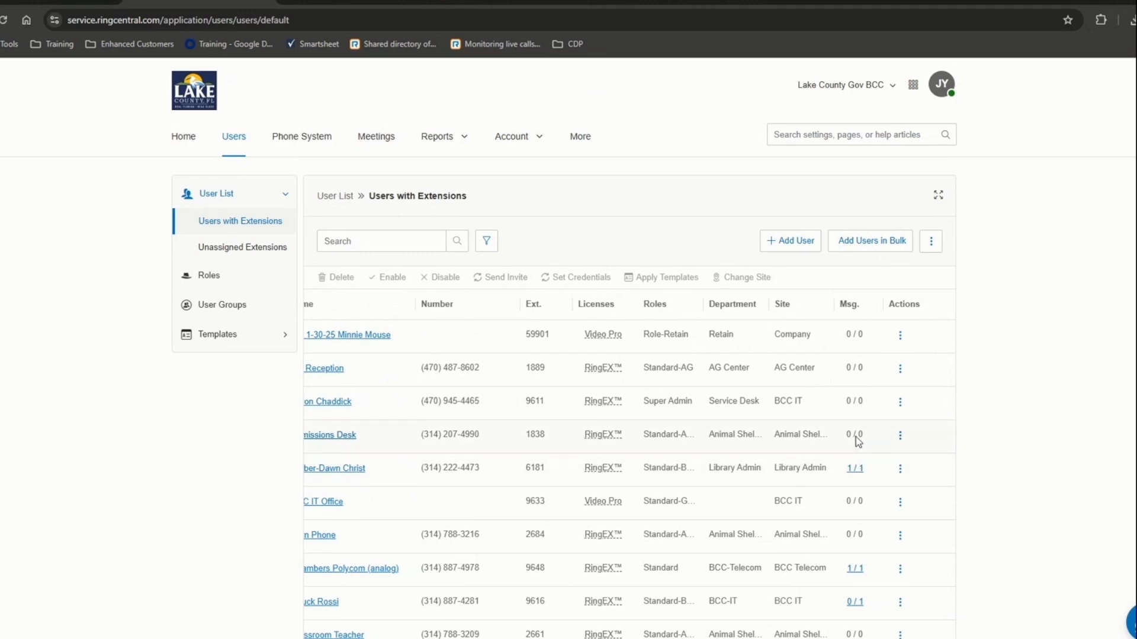
click(900, 402)
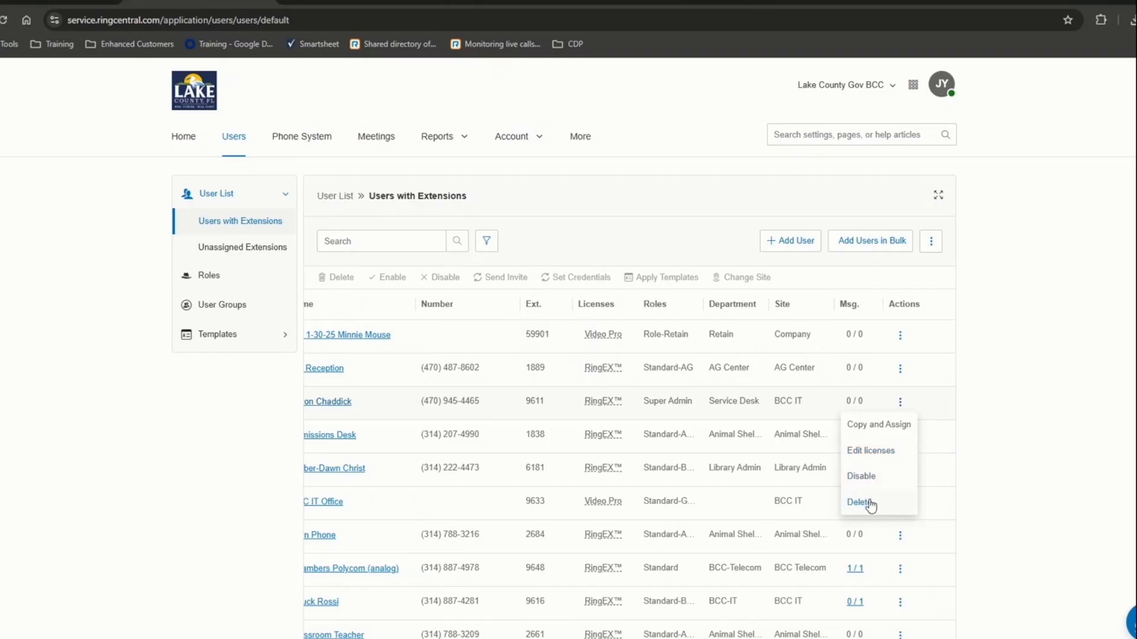
click(1045, 462)
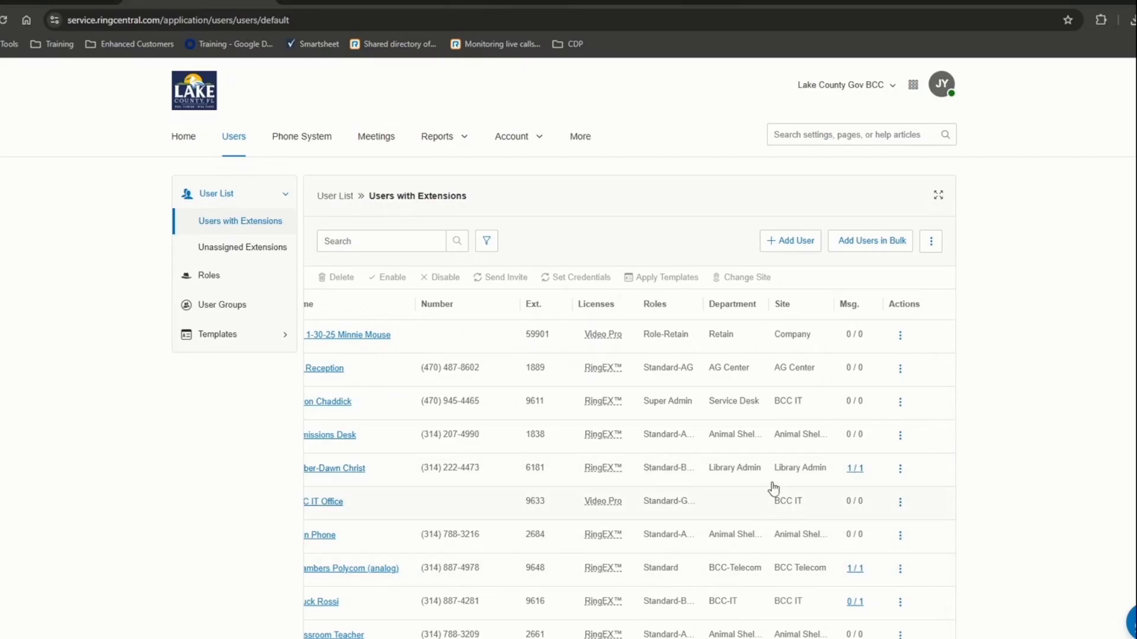
scroll(772, 491, left, 3)
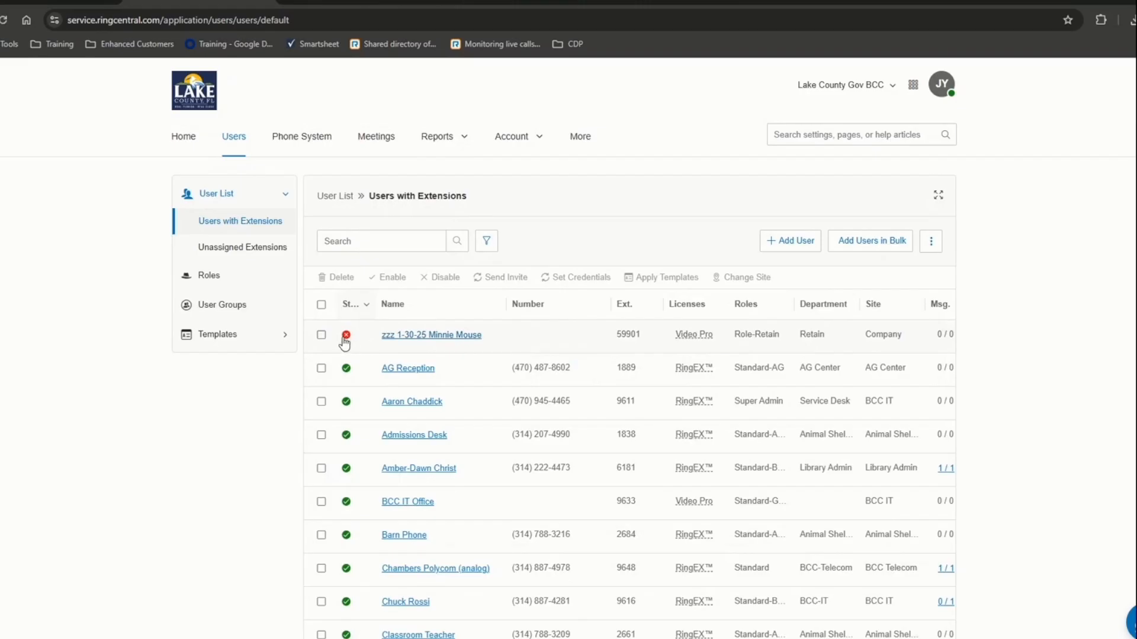
- Sort the Users with Extensions table by the Status column
mouse_move(346, 342)
click(352, 305)
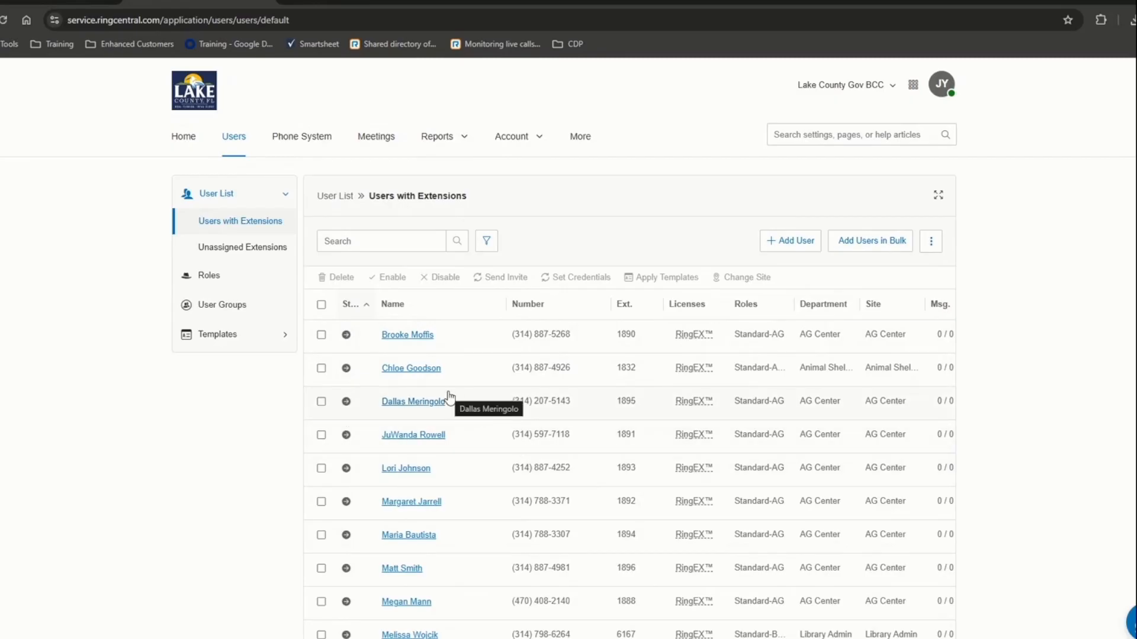
scroll(448, 396, down, 2)
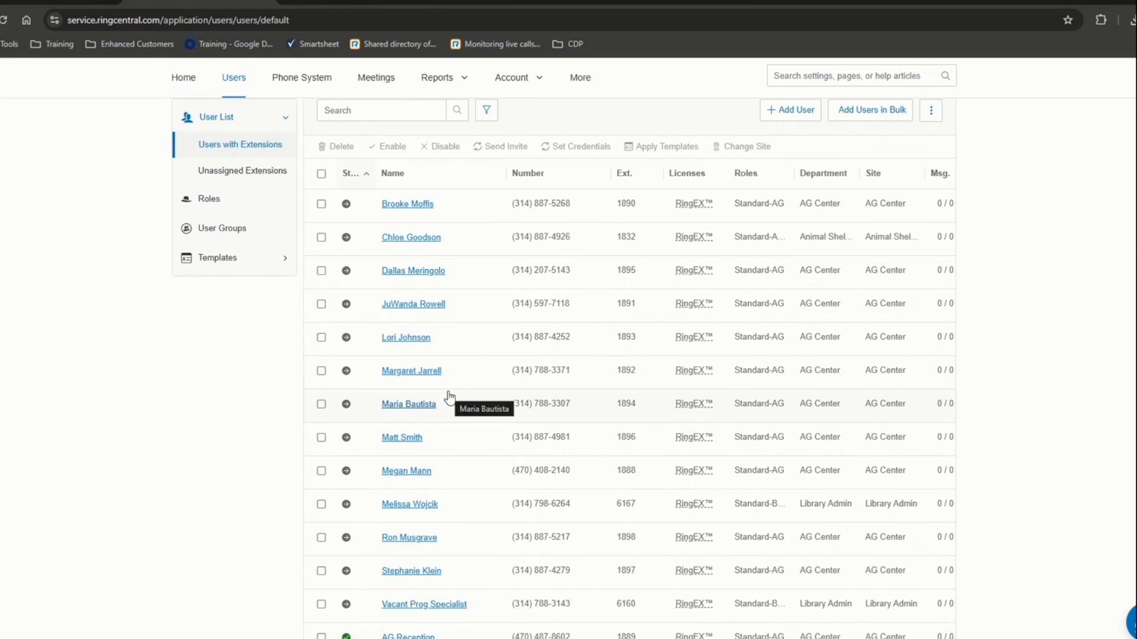
scroll(388, 373, up, 2)
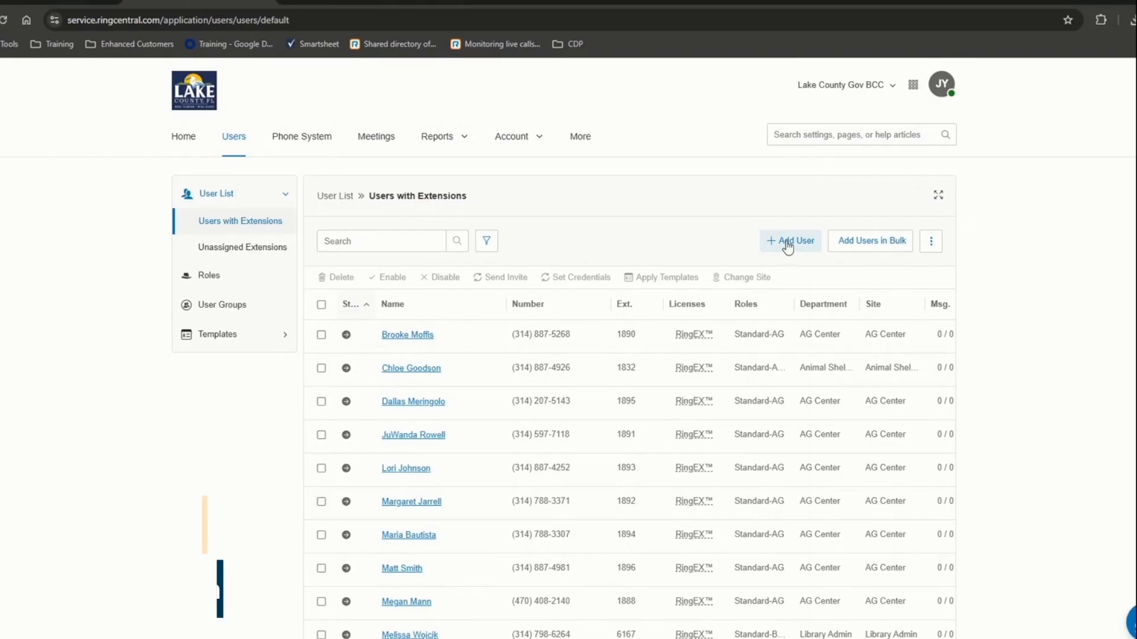
- Go to Unassigned Extensions and start the Add Unassigned Ext wizard
click(218, 255)
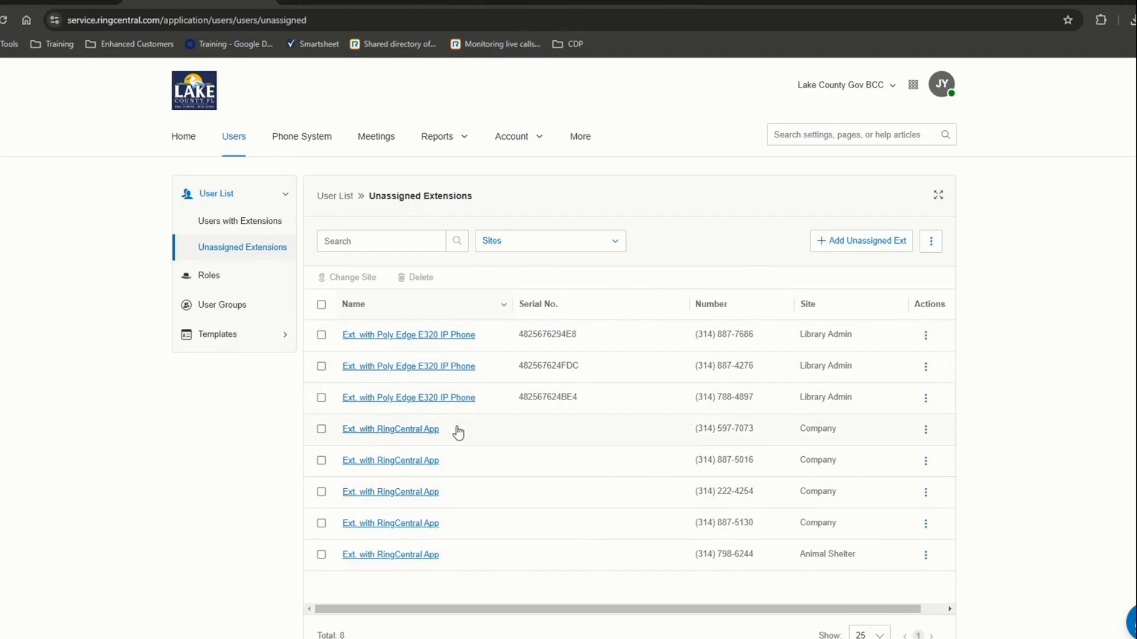
click(867, 247)
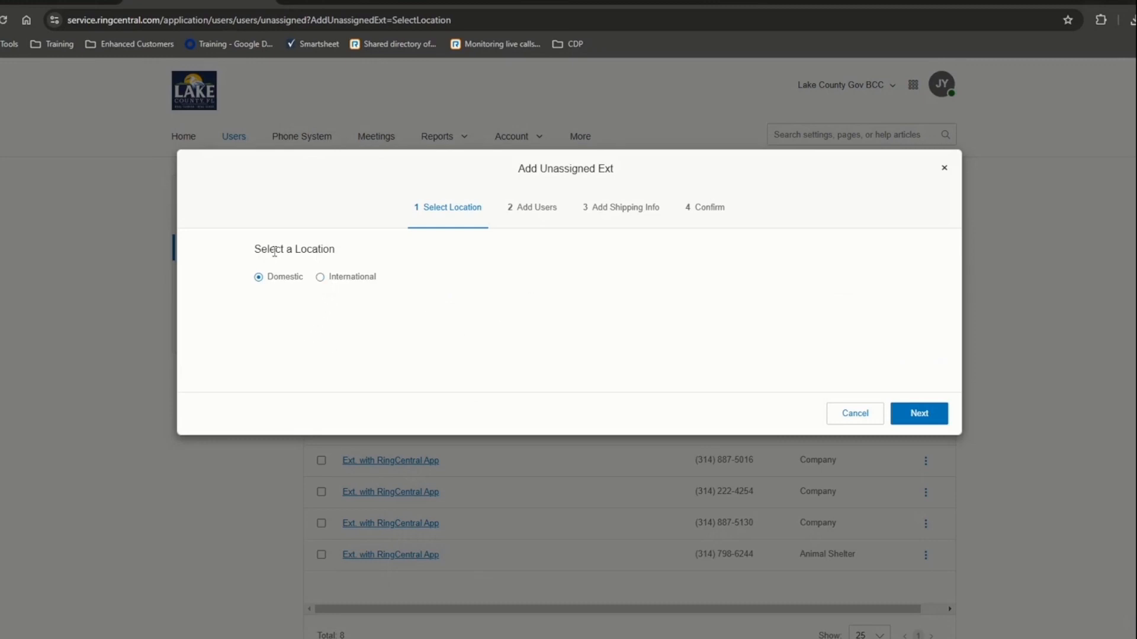
- Keep Domestic as the location and continue the Add Unassigned Ext wizard
drag(270, 249, 318, 250)
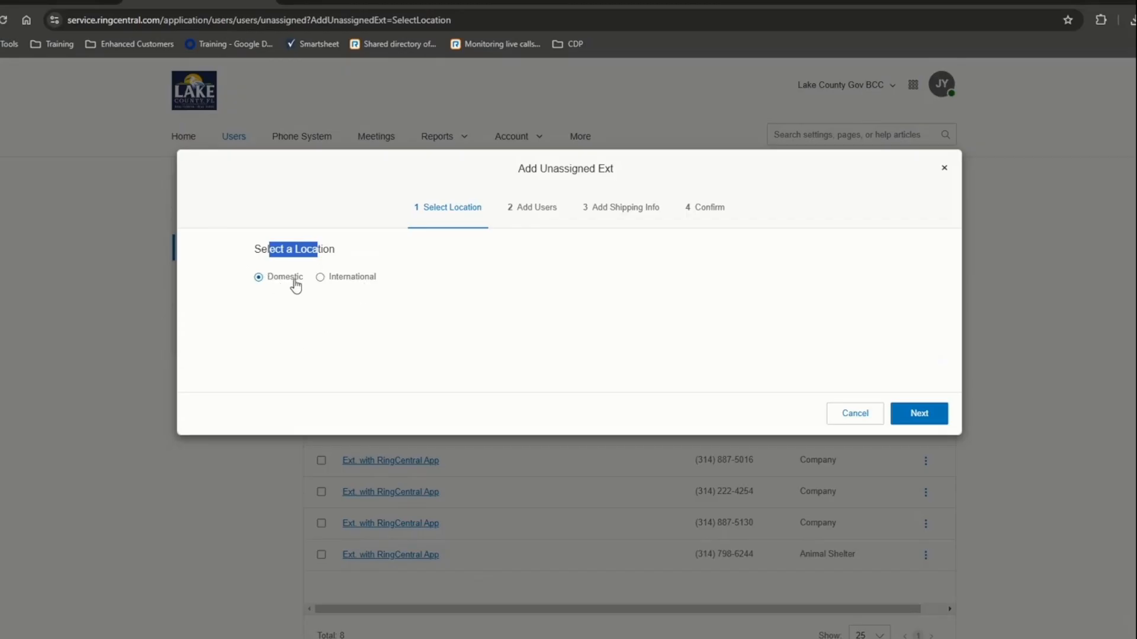
click(927, 416)
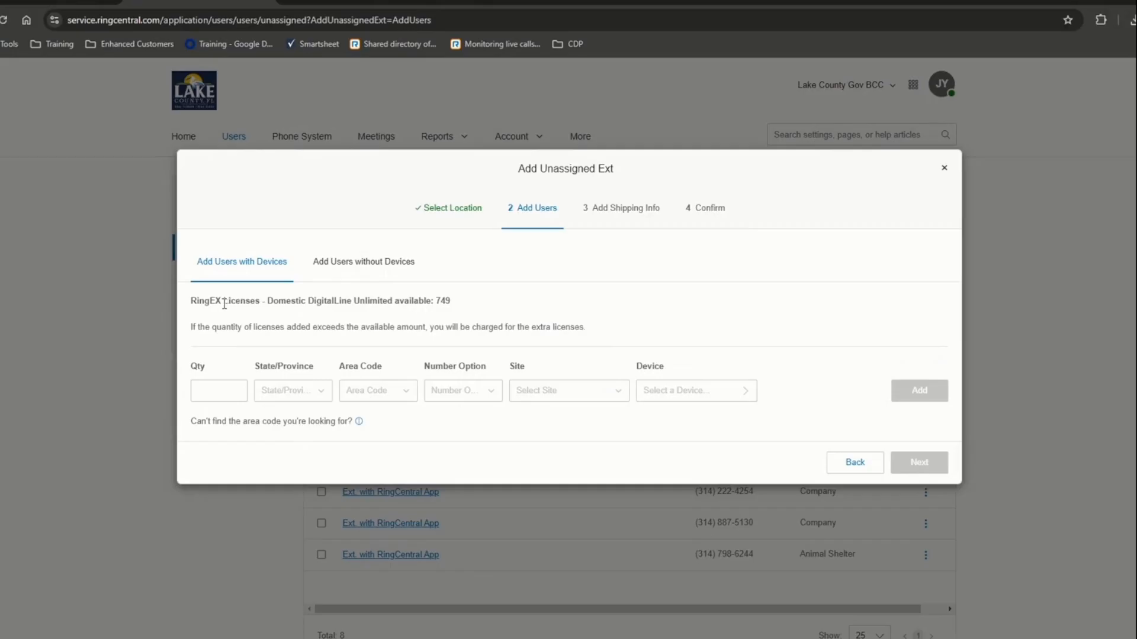
- Switch to Add Users without Devices, showing 78 Domestic local numbers and the extra-license warning
drag(223, 300, 454, 304)
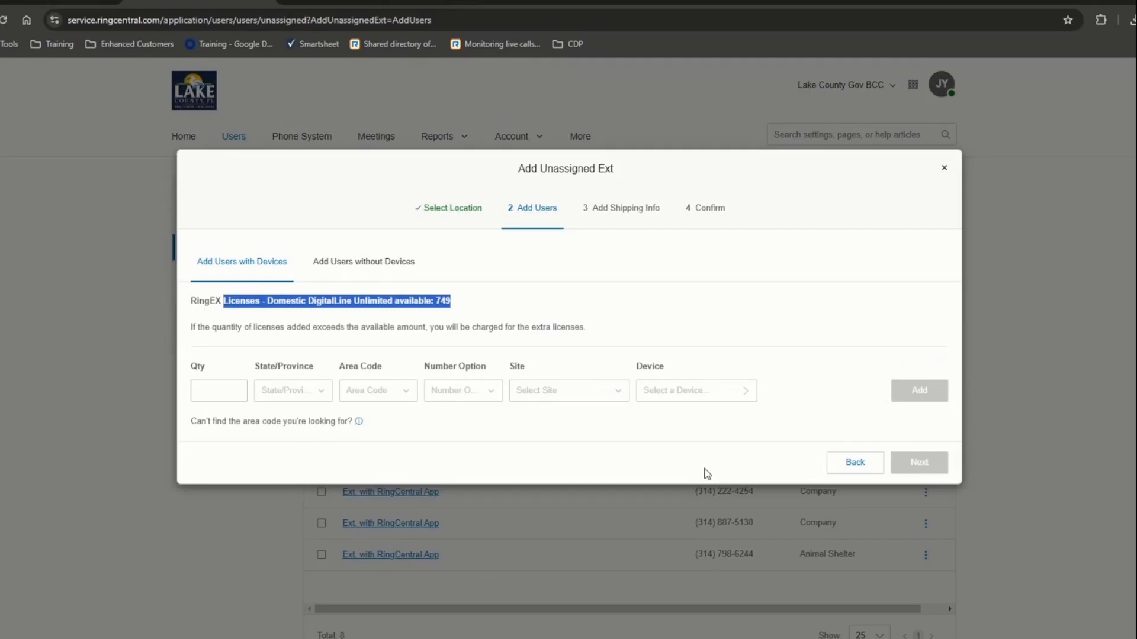
click(342, 263)
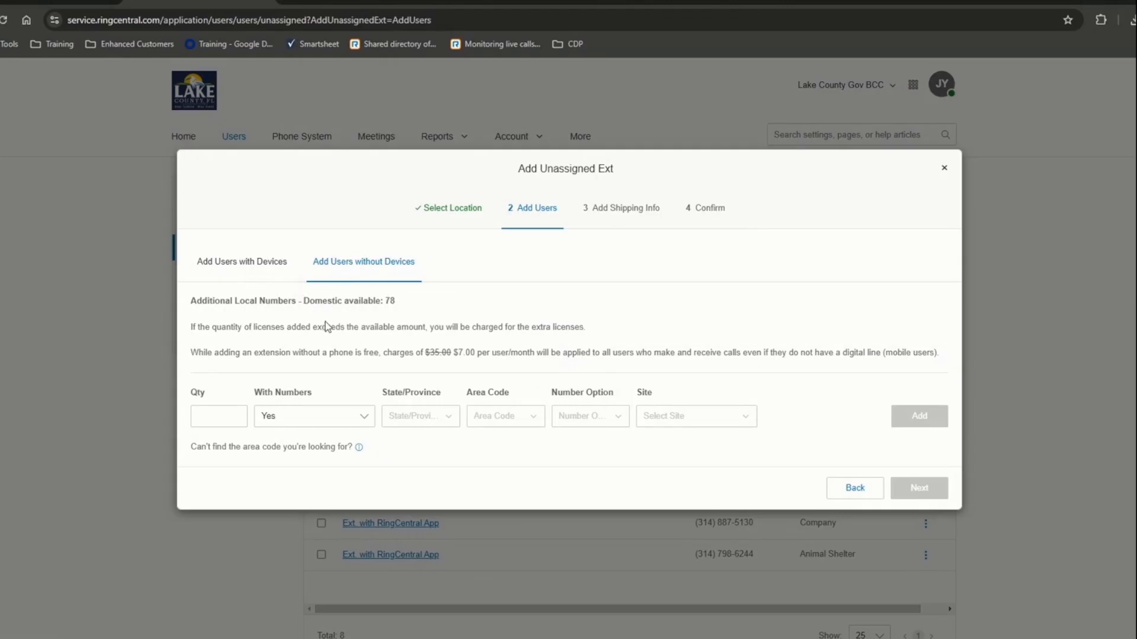
drag(273, 329, 515, 362)
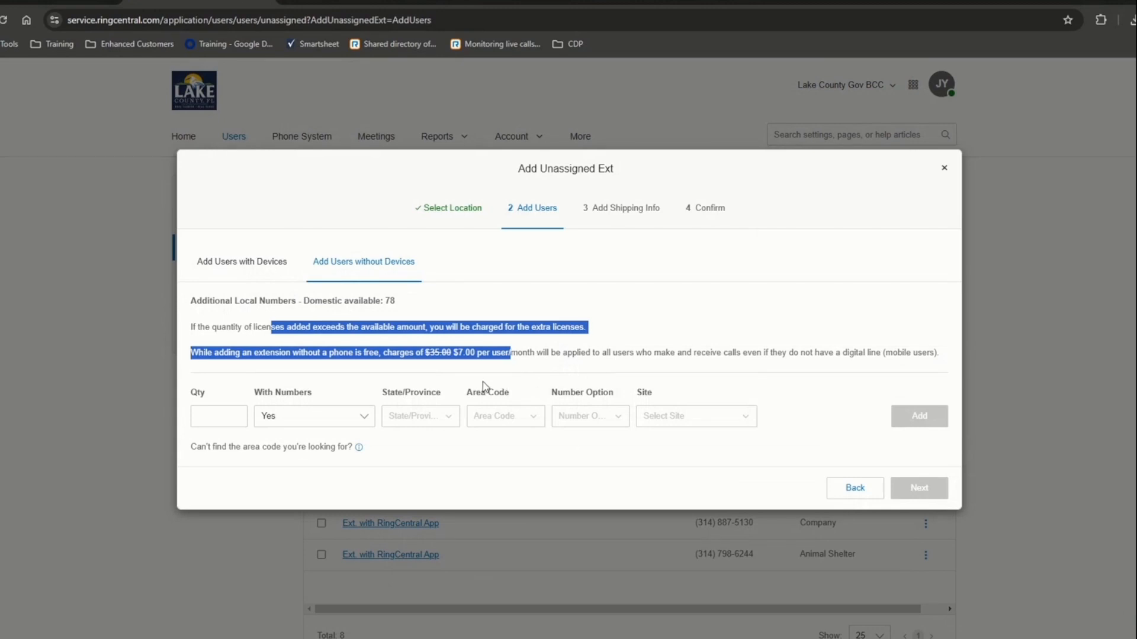
- Enter a quantity of 1 and choose Florida as the state for the new number
click(239, 423)
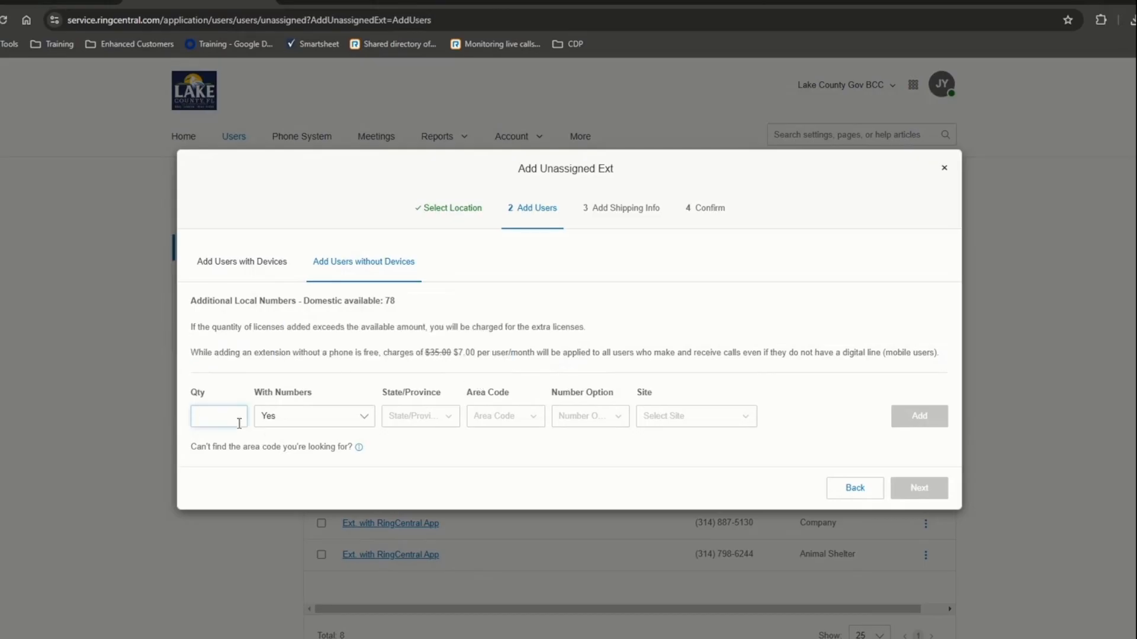
text(1)
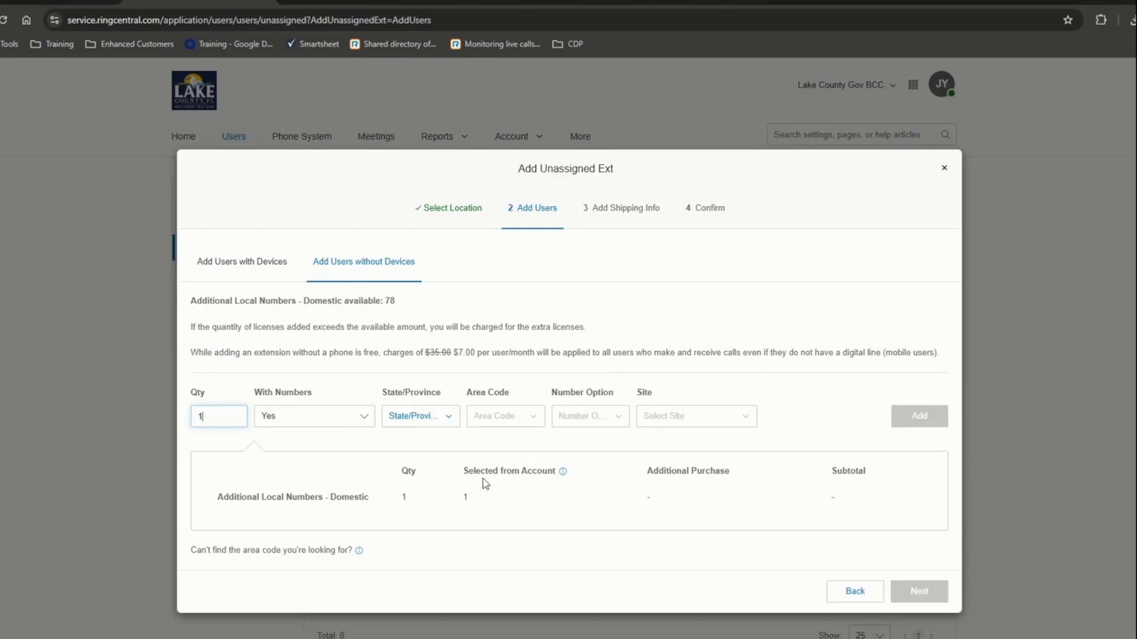
click(413, 417)
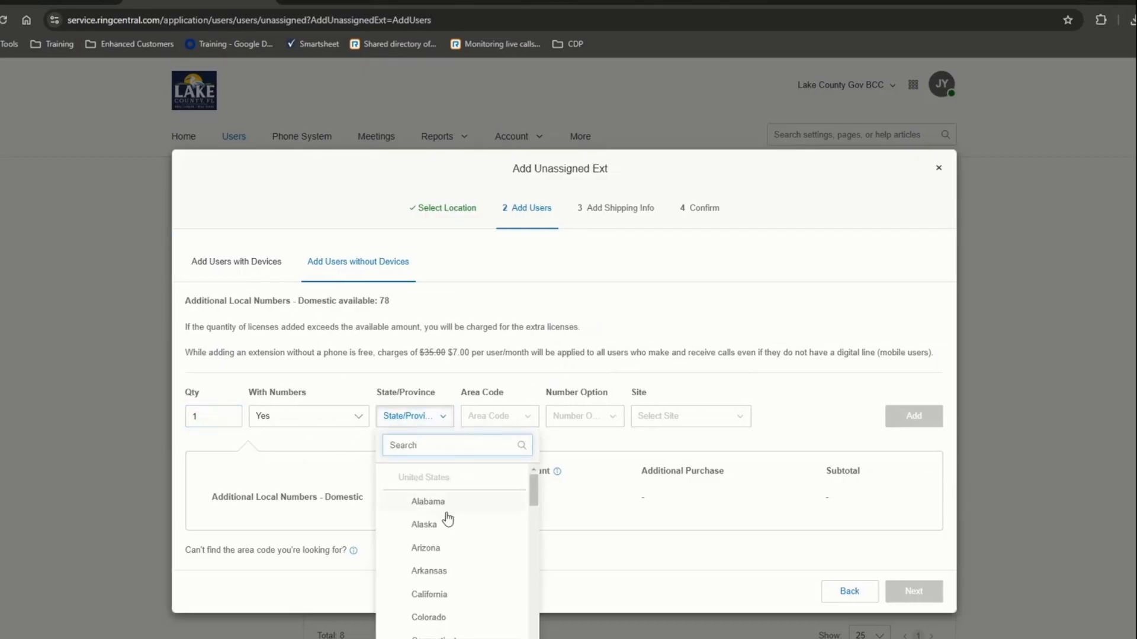
scroll(447, 518, down, 5)
scroll(448, 519, up, 3)
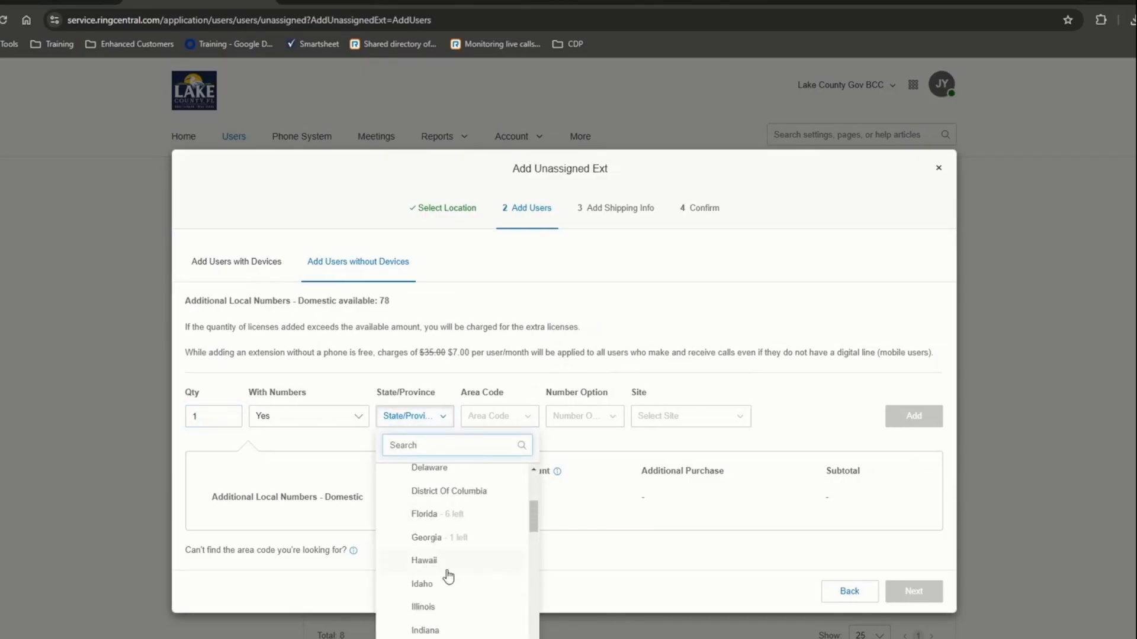
click(427, 519)
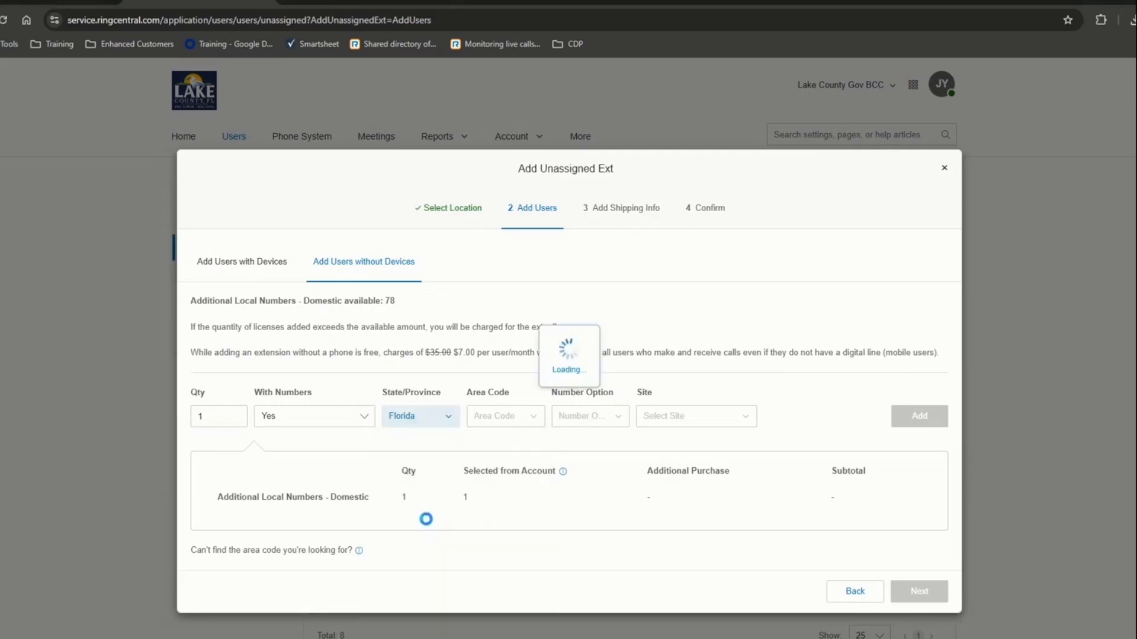
click(424, 422)
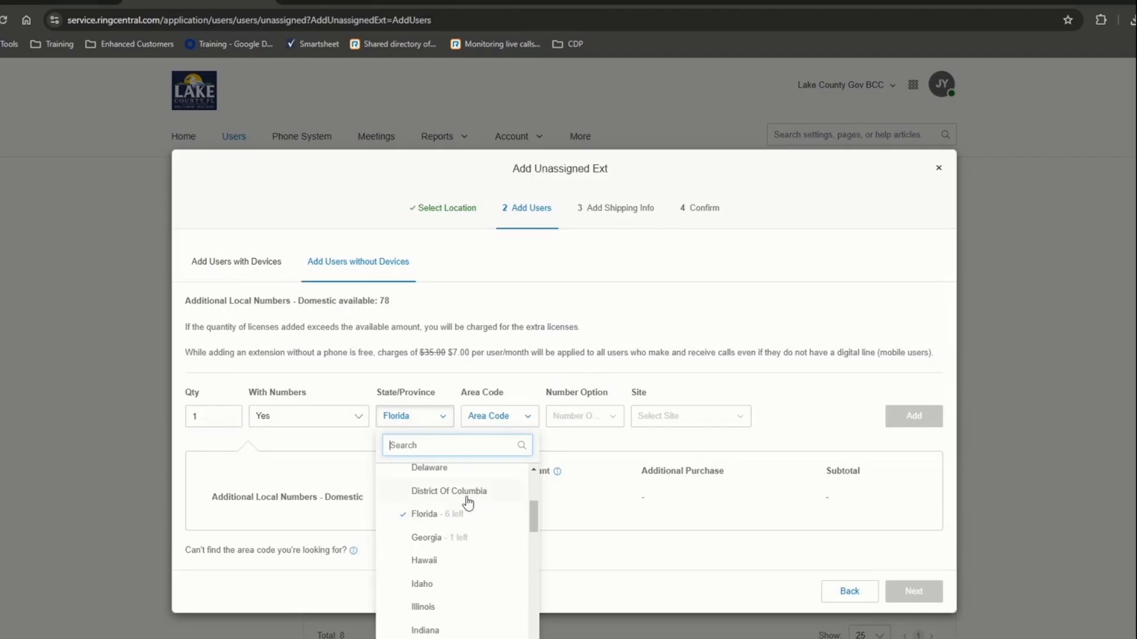
- Pick area code 689 - Orlando and take the number from Number Inventory
click(505, 427)
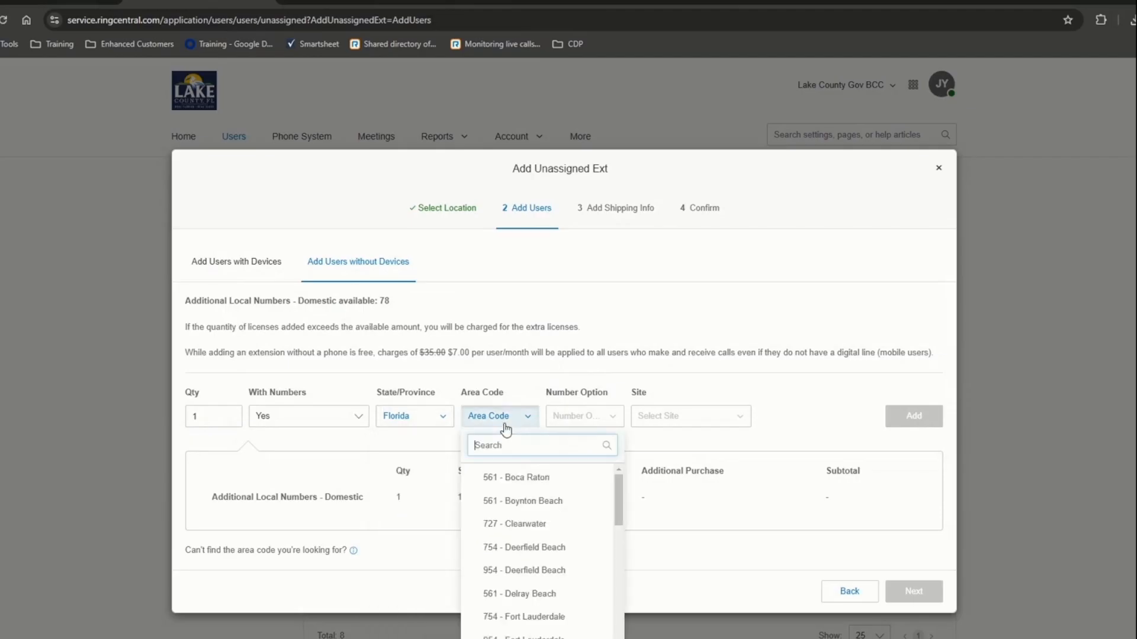
scroll(538, 509, down, 3)
scroll(537, 509, down, 5)
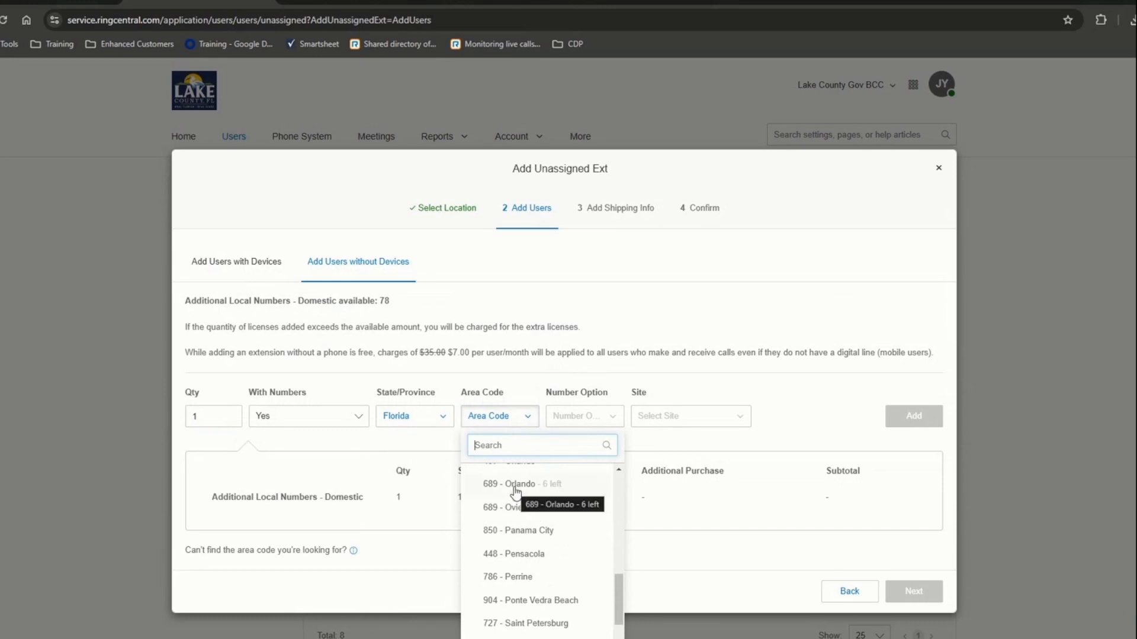
click(514, 490)
click(596, 428)
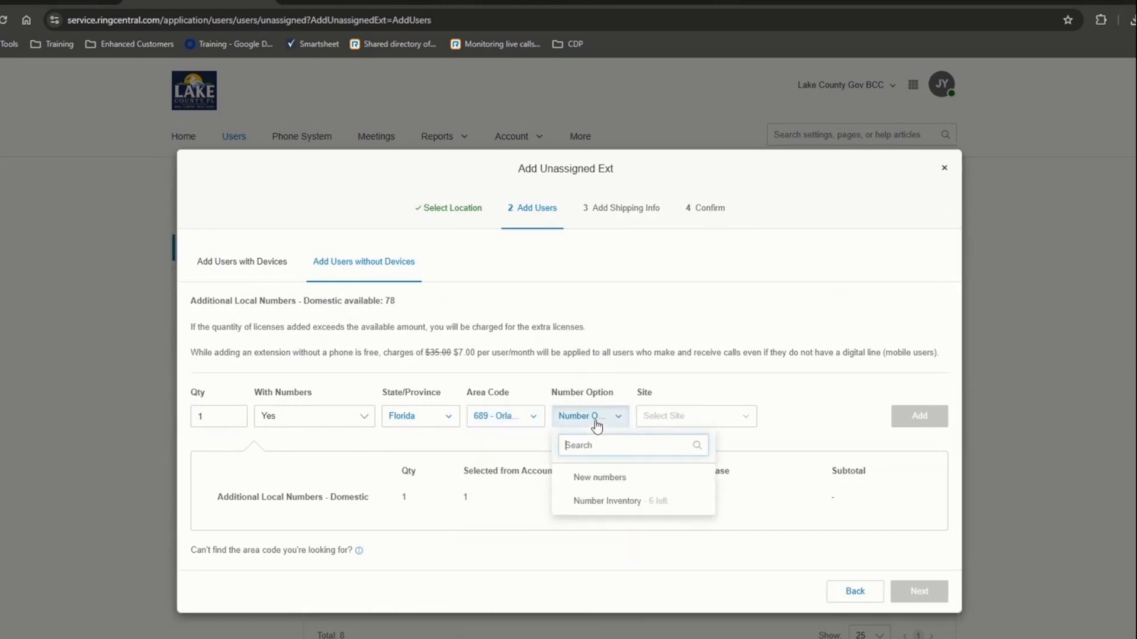
click(608, 503)
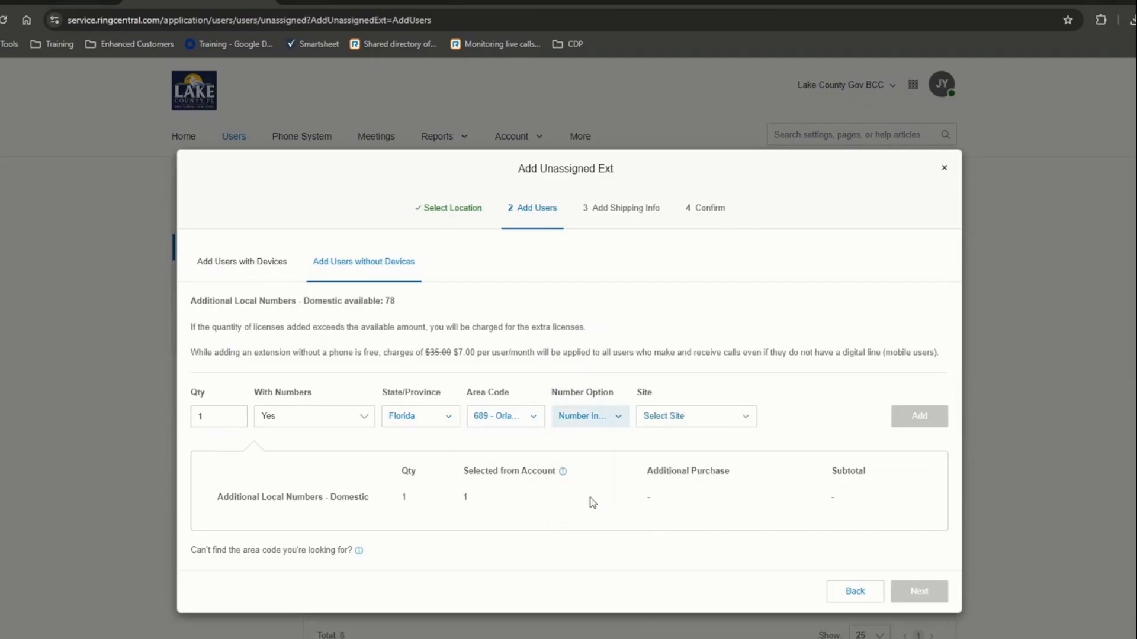
- Set the new unassigned extension's site to Company
click(669, 417)
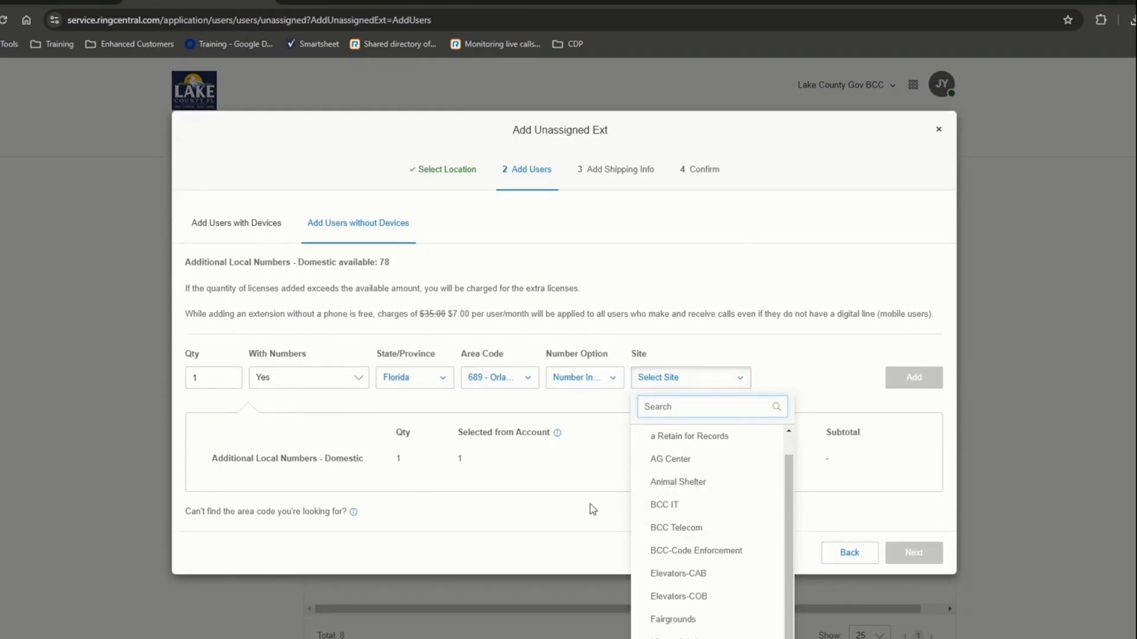
scroll(736, 521, up, 2)
click(657, 438)
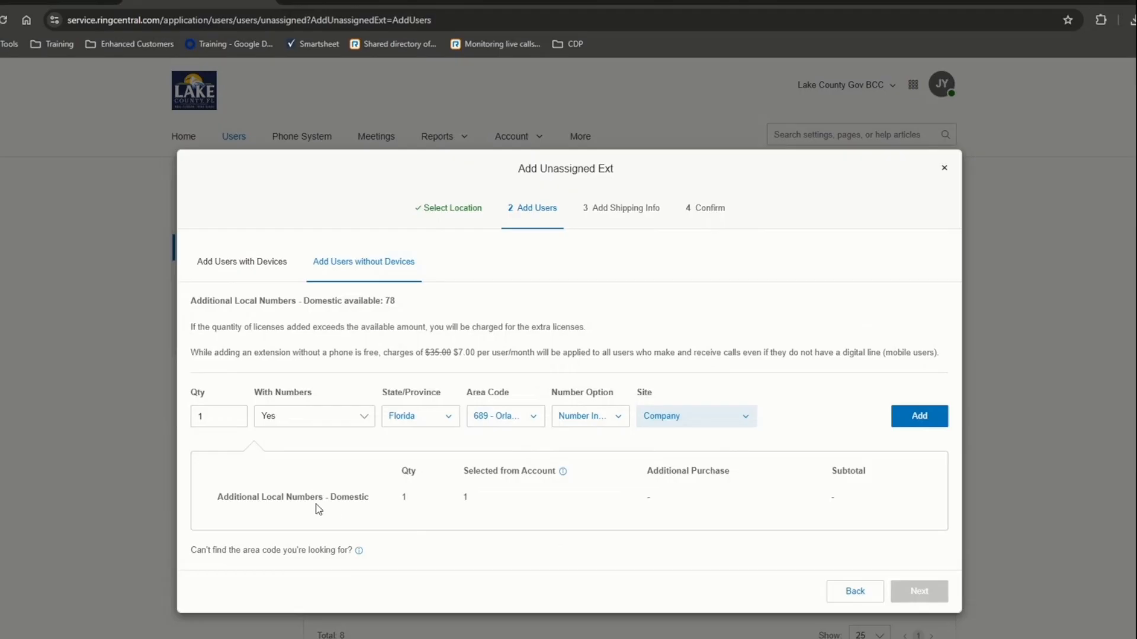
drag(292, 497, 891, 522)
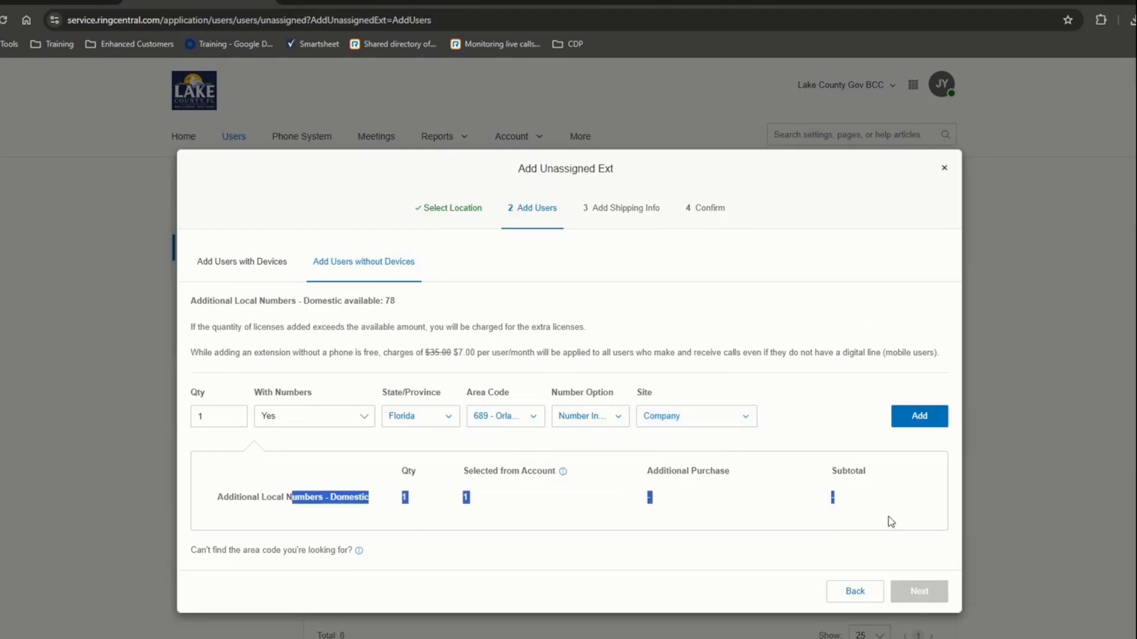
- Add one Company-site extension with no phone number to the order and continue to confirmation
click(309, 422)
click(296, 452)
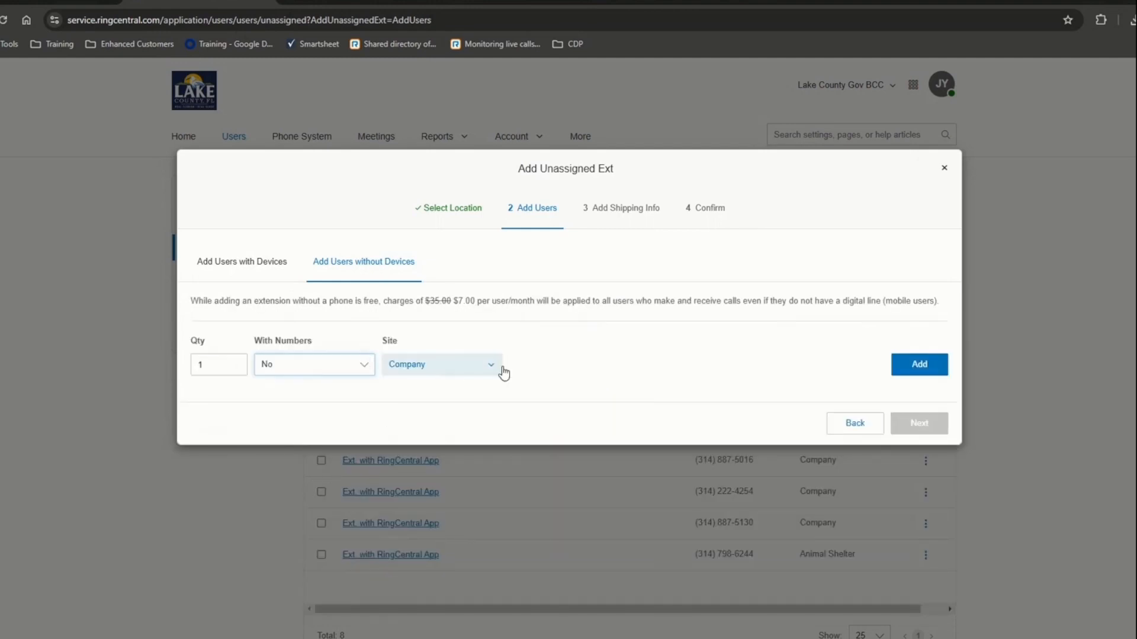
click(918, 365)
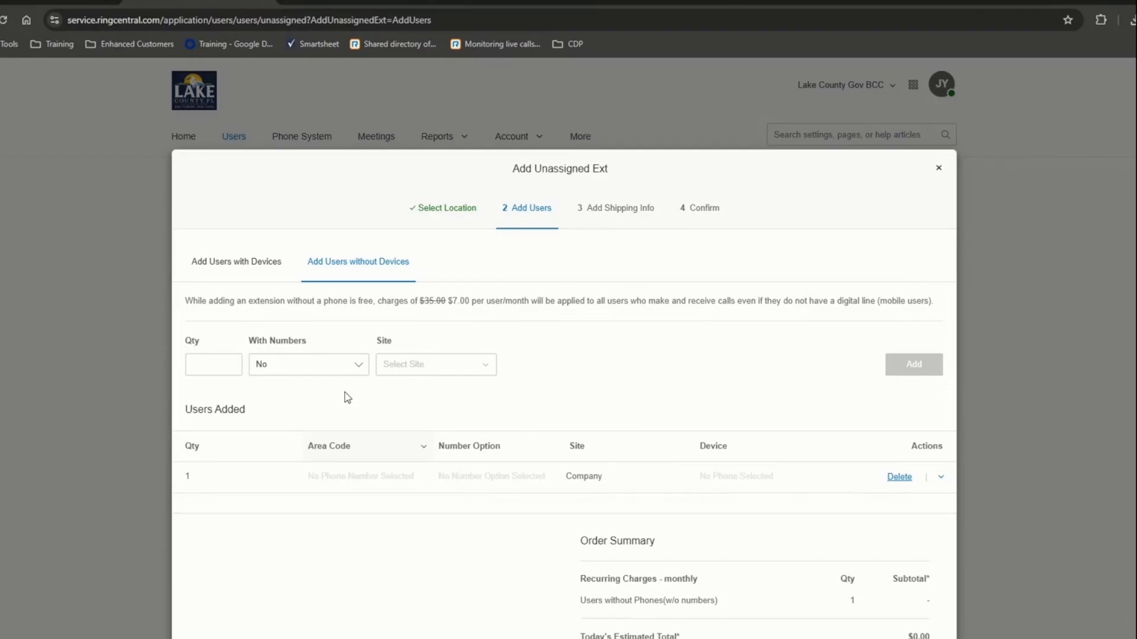
scroll(351, 418, down, 2)
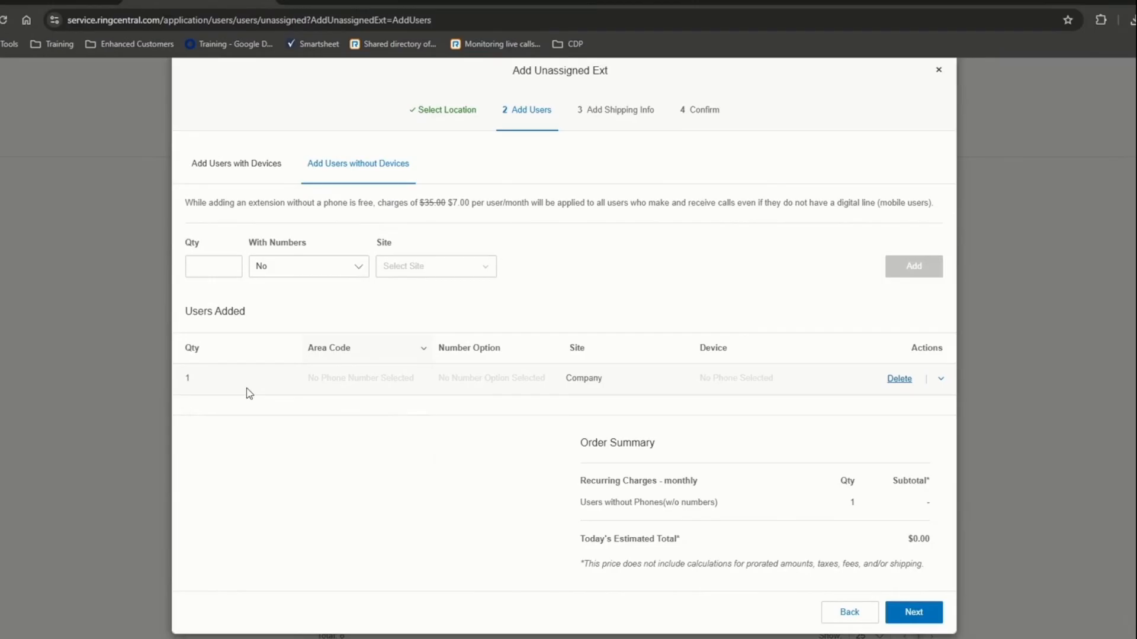
click(912, 615)
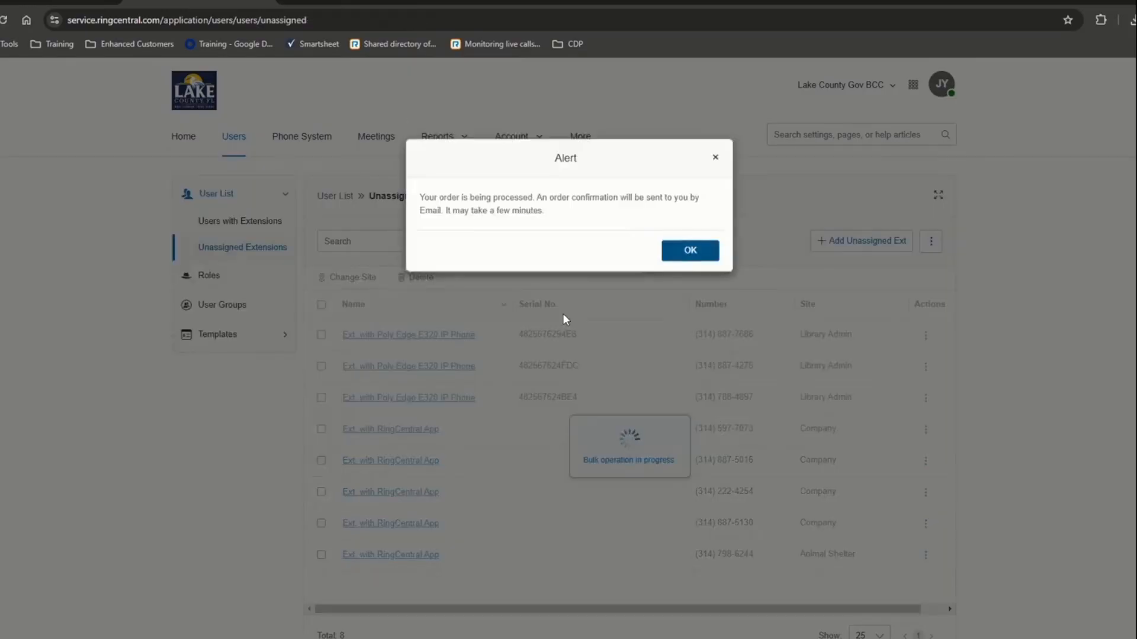
- Dismiss the order-processing alert so Unassigned Extensions shows the new no-device extension
click(690, 251)
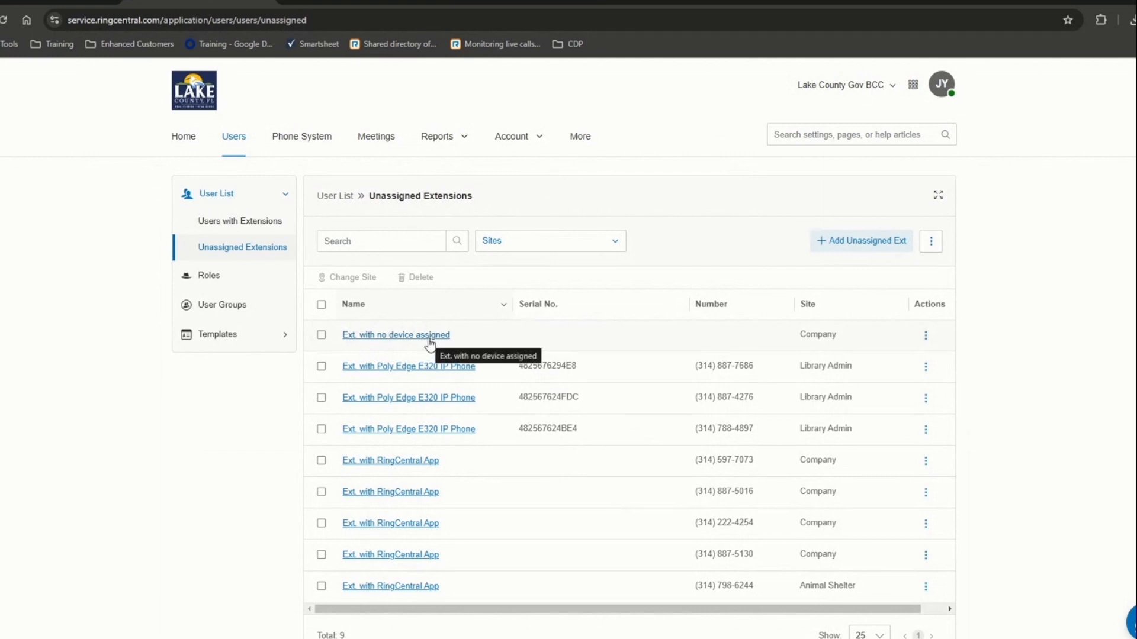
- Open extension 59902 with no device and enter the new user's first name, last name and e-mail
click(380, 557)
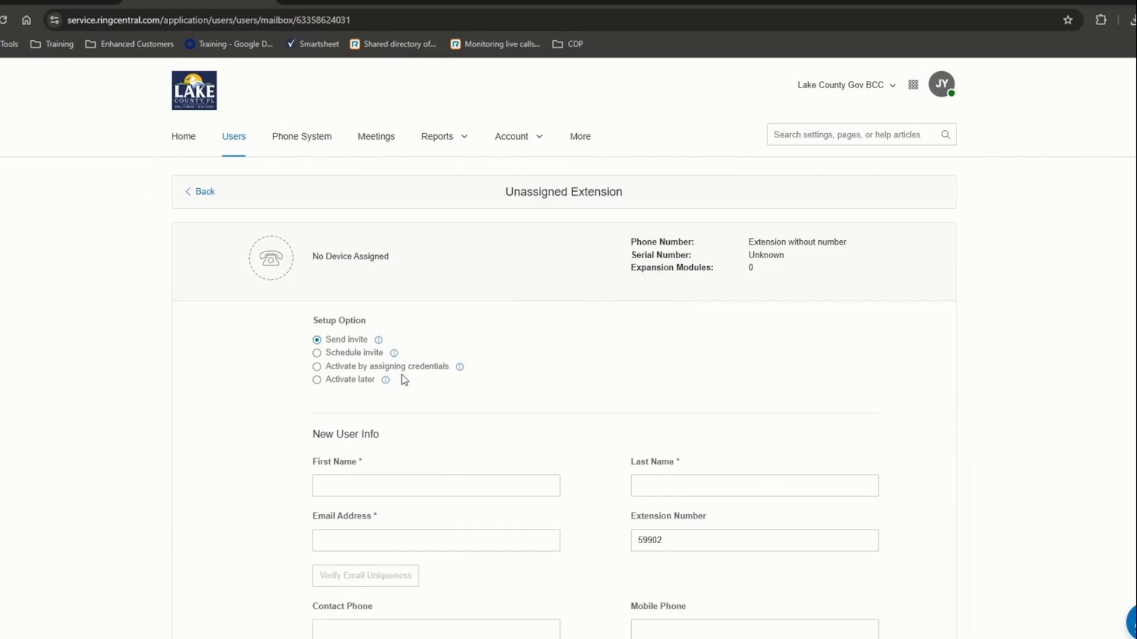
click(429, 487)
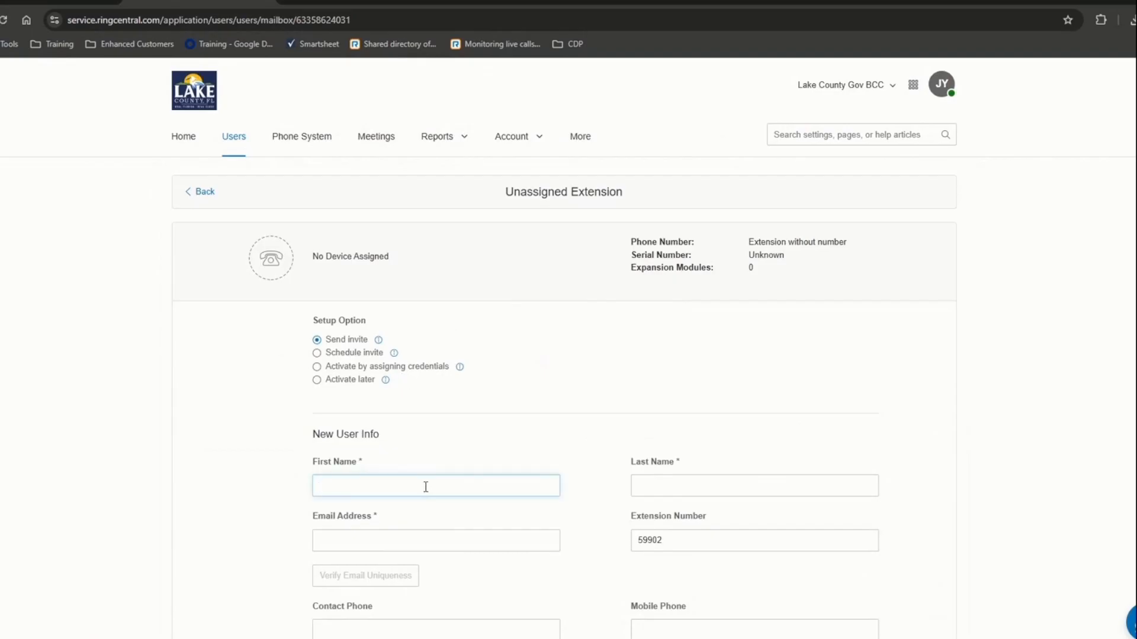
text(Aa)
key(BackSpace)
key(Tab)
text(Demo)
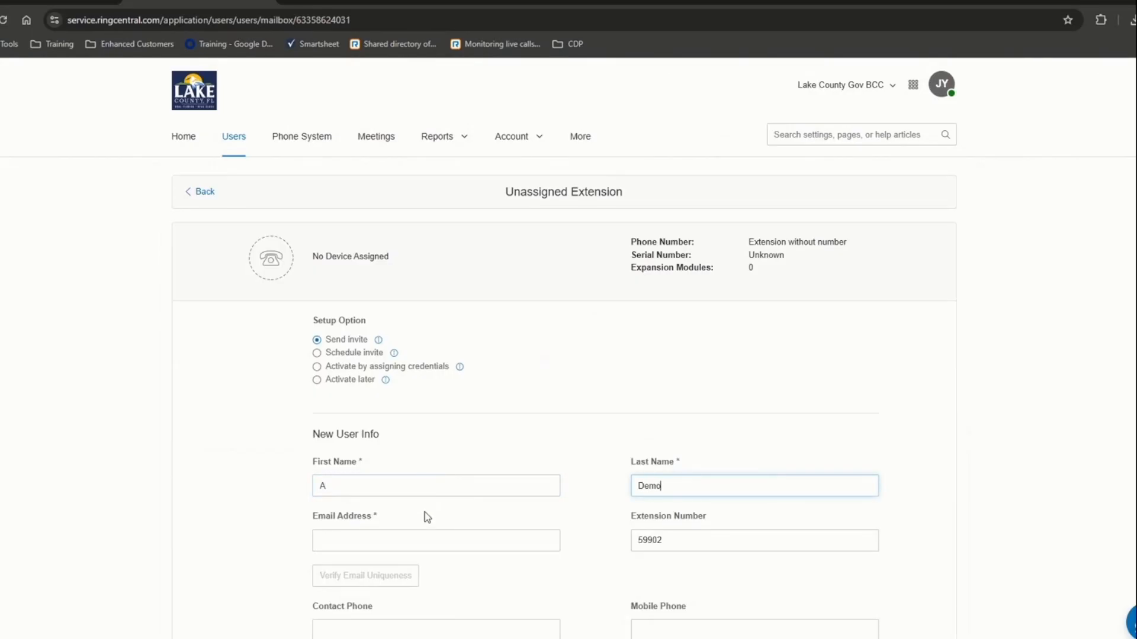
click(432, 538)
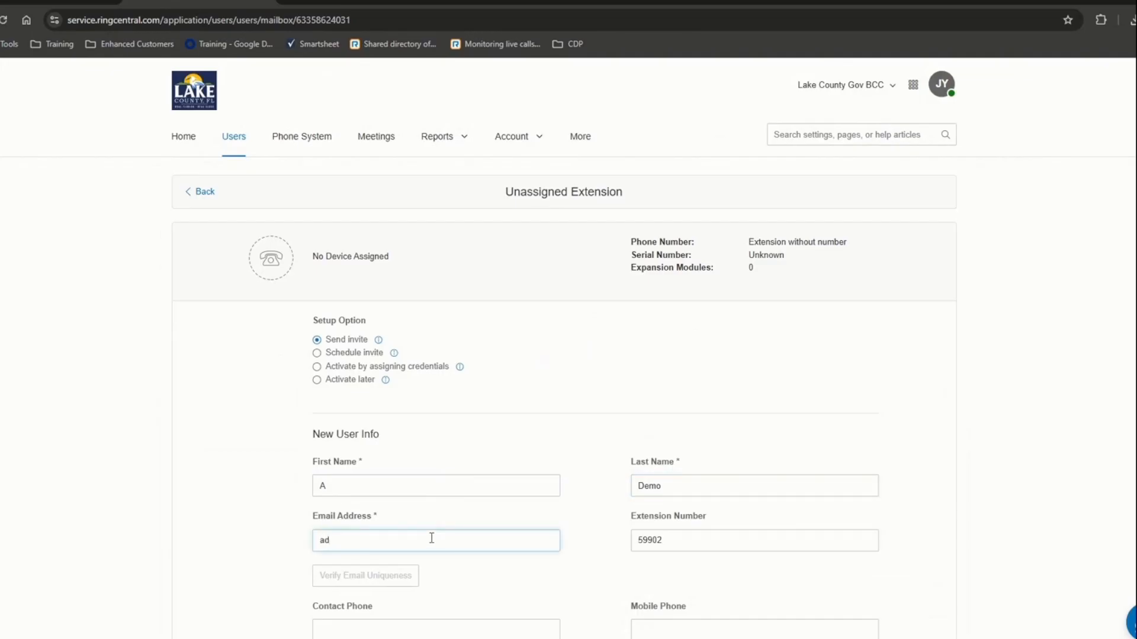
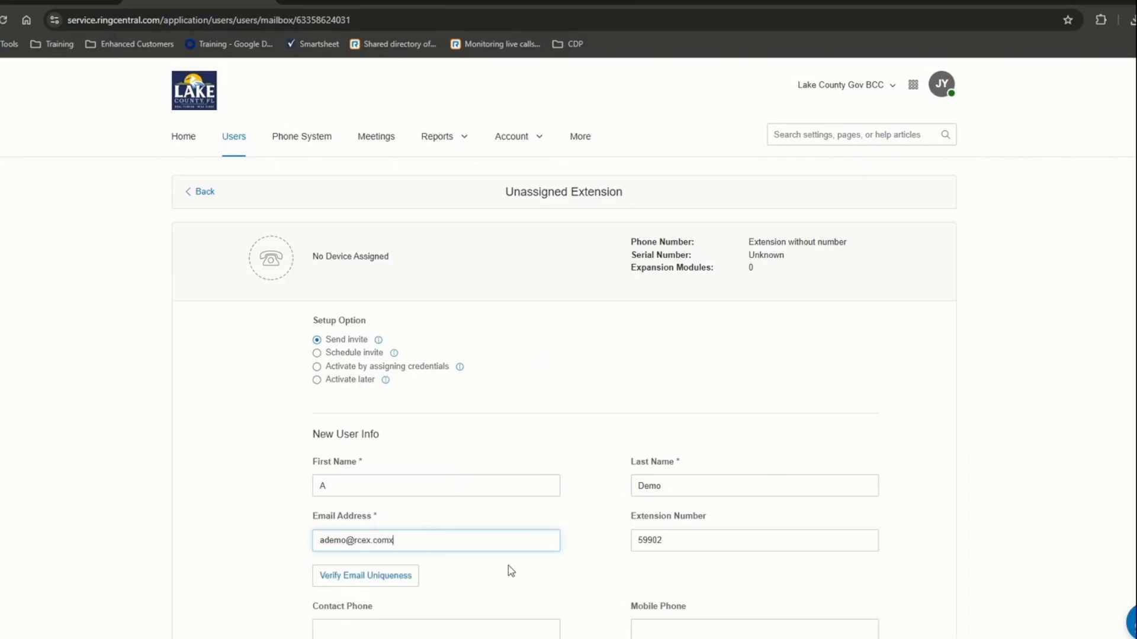
click(587, 566)
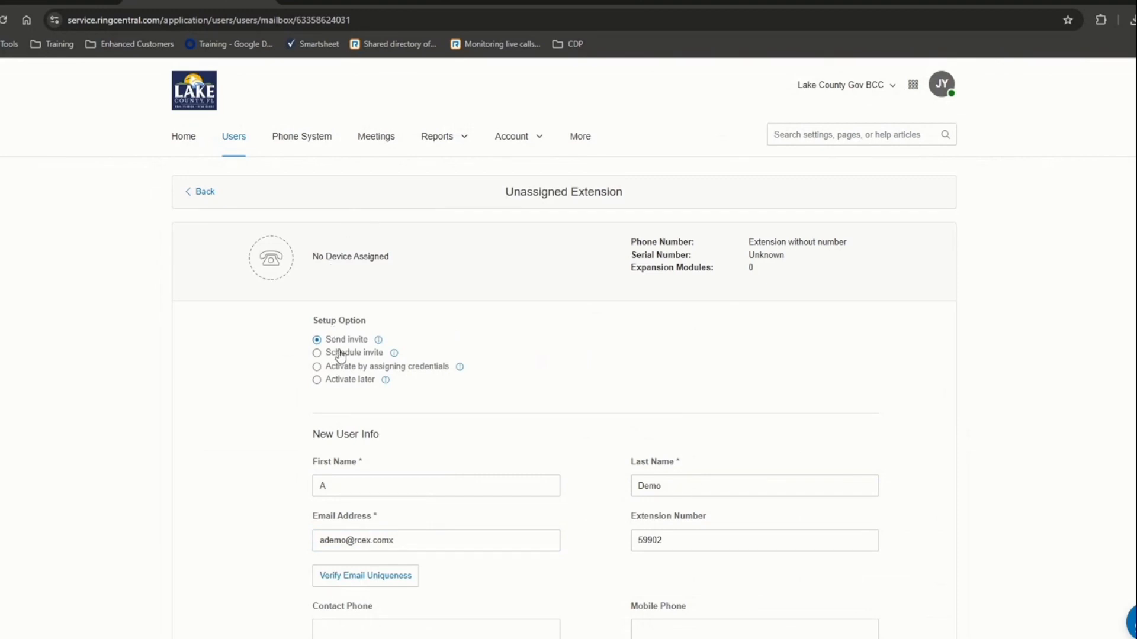
scroll(273, 424, down, 3)
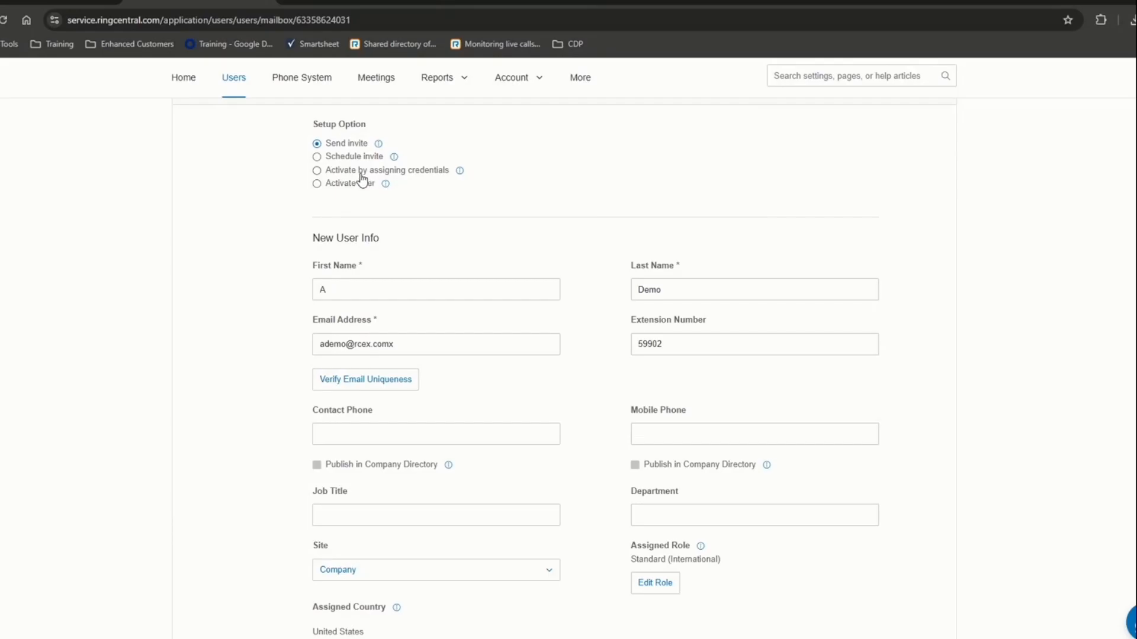
- Choose Activate by assigning credentials, then enter and confirm a temporary password
click(318, 171)
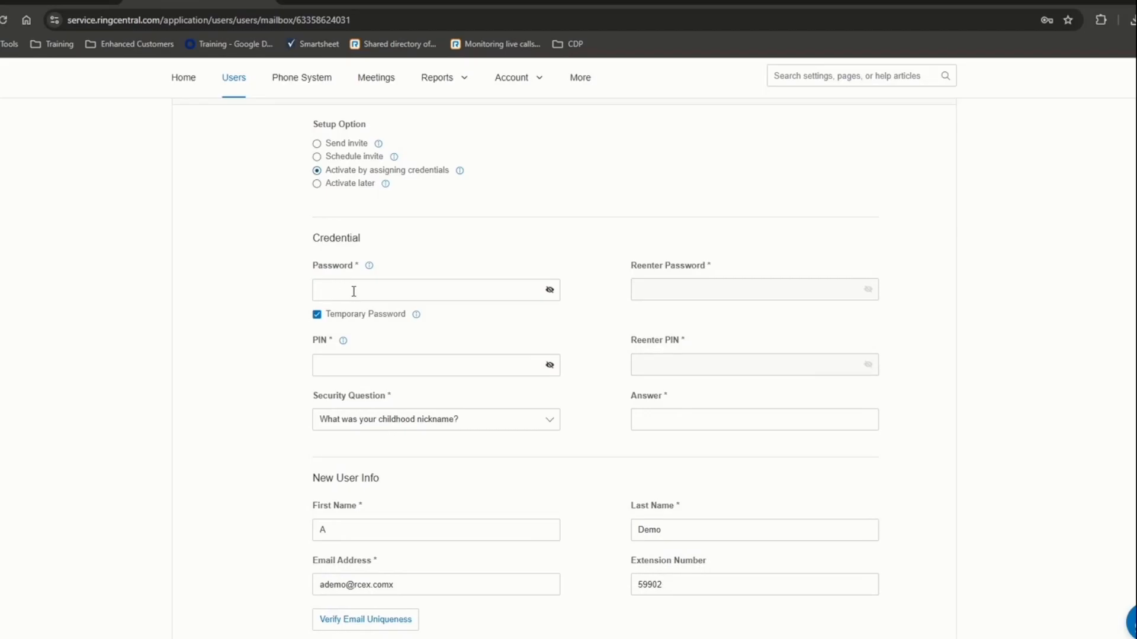
click(353, 290)
text(••••••••)
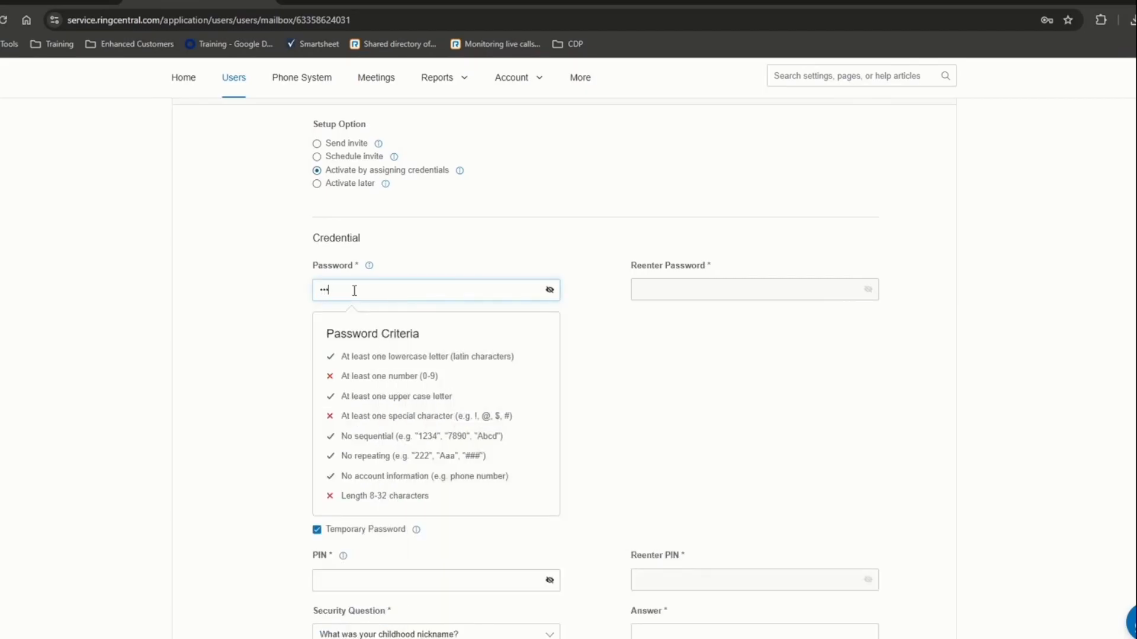
text(••)
click(548, 290)
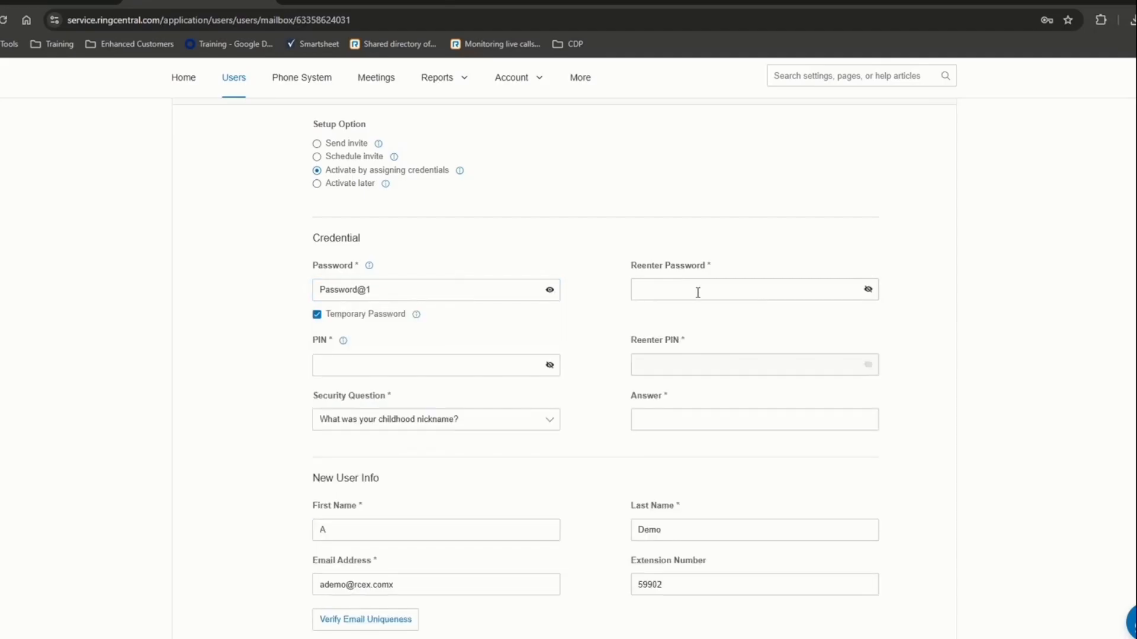
click(868, 289)
click(696, 294)
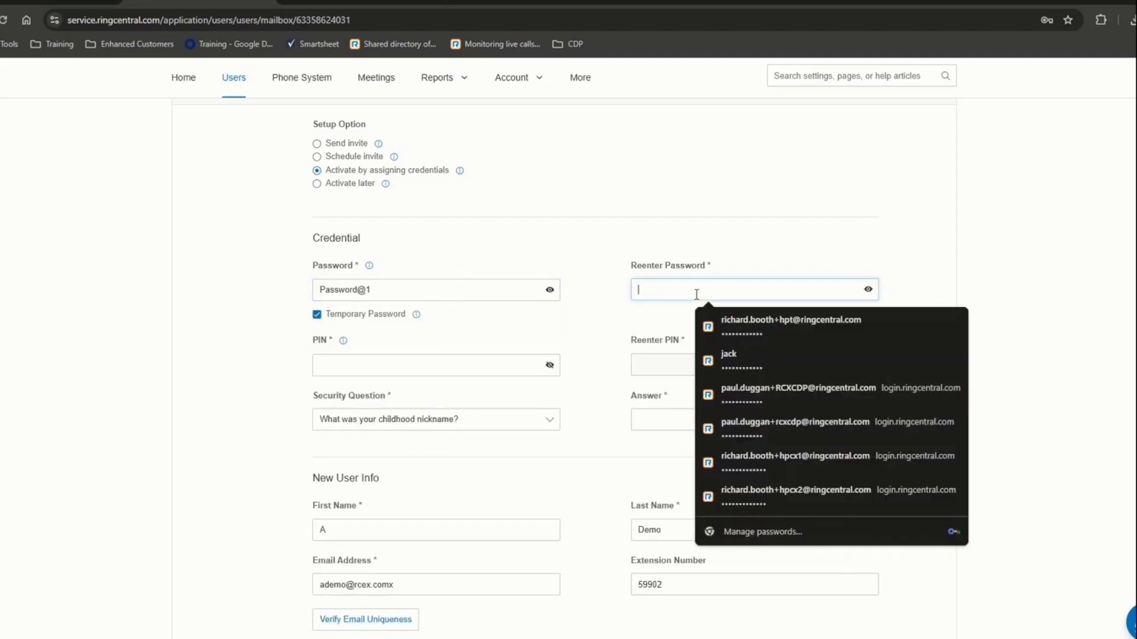
text(Password)
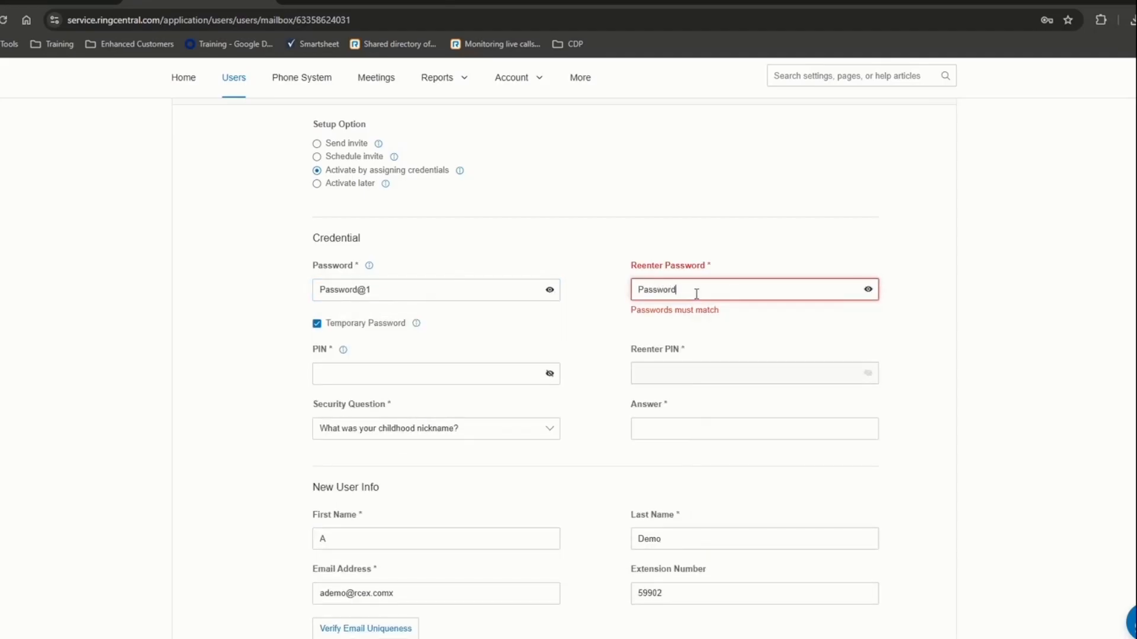
text(@1)
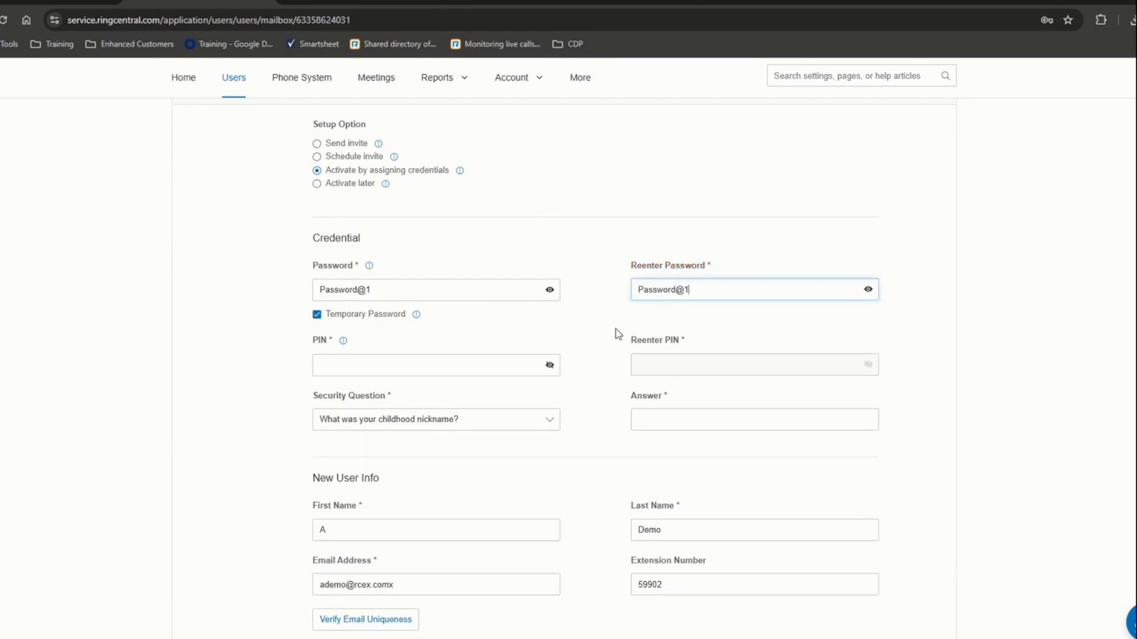
- Enter and confirm the user's PIN, then type the security question answer
click(526, 358)
text(••••••)
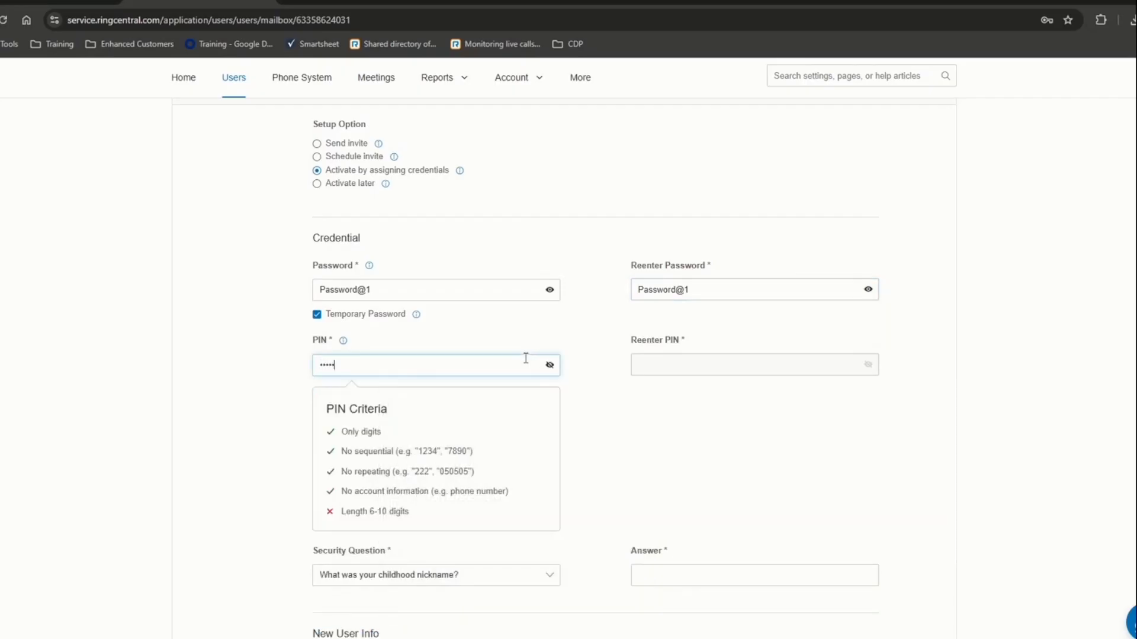
click(739, 373)
text(••••••)
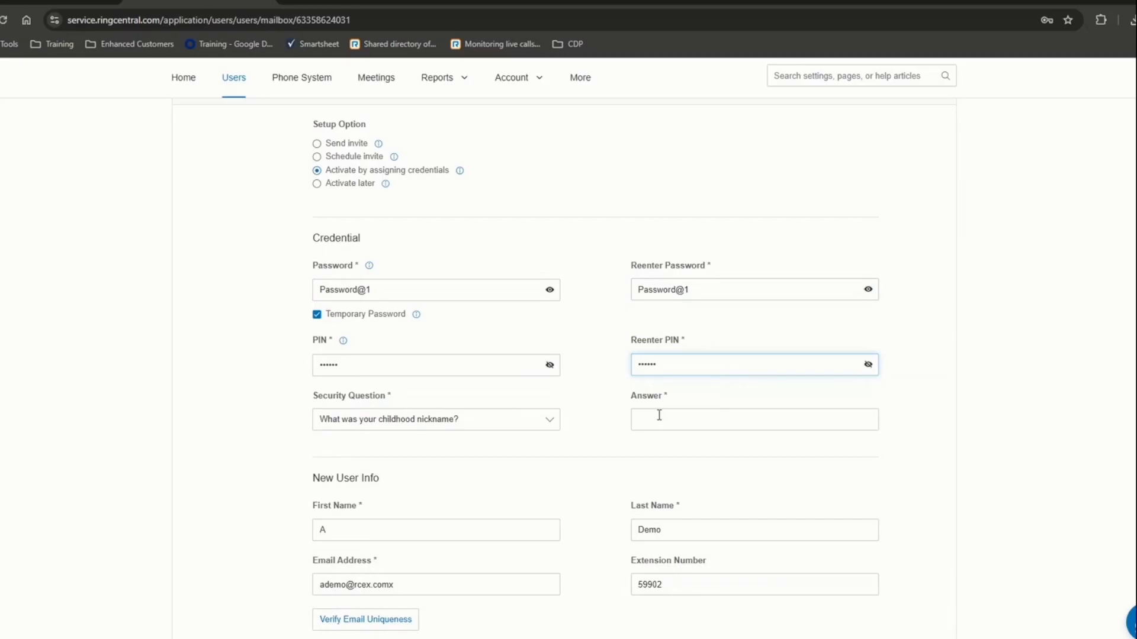
click(658, 415)
text(RingCentral)
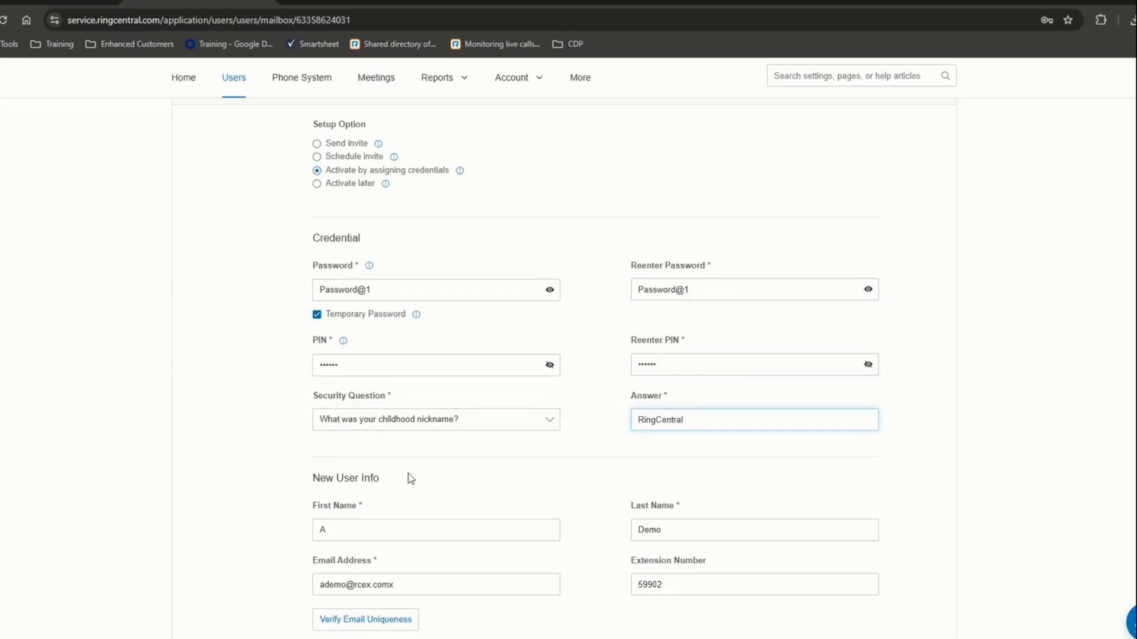
scroll(412, 478, down, 3)
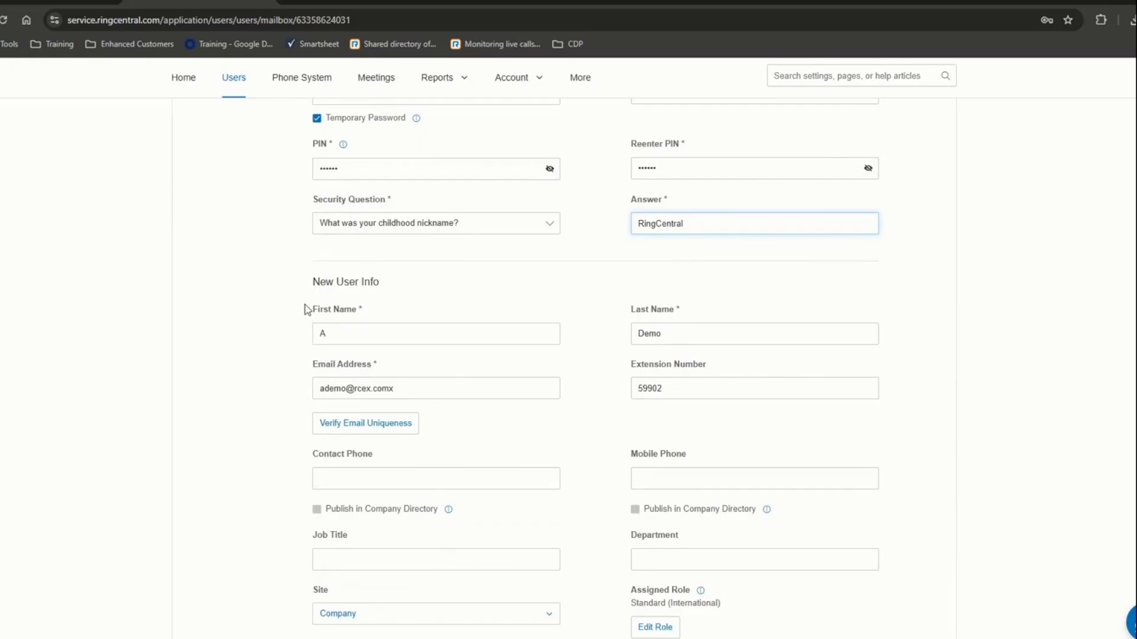
drag(307, 309, 667, 398)
scroll(468, 436, down, 4)
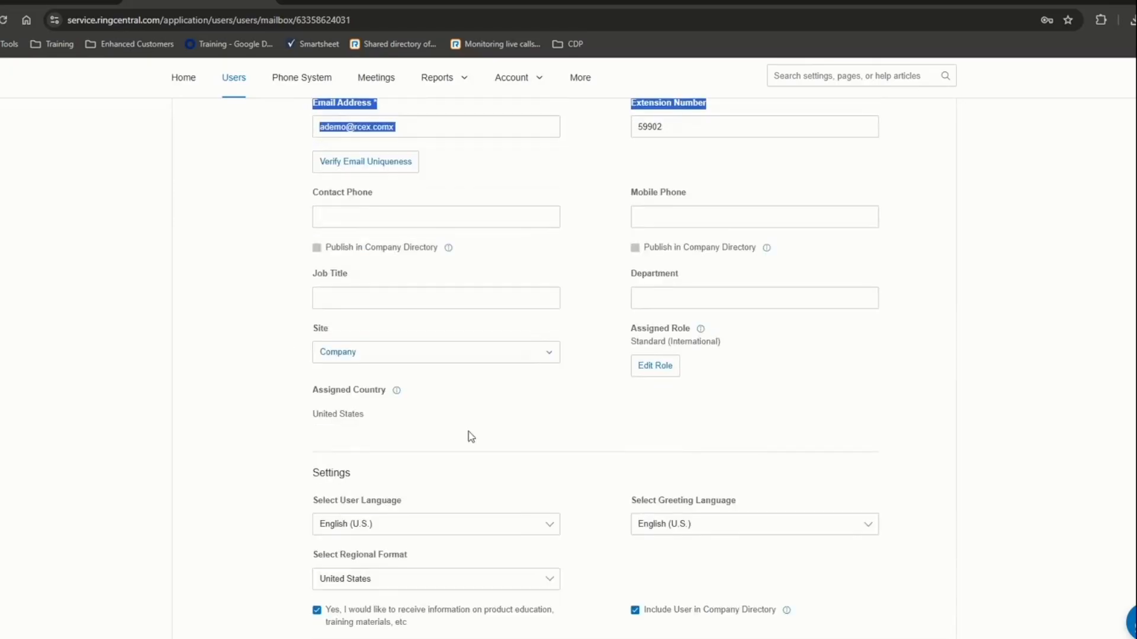
scroll(469, 434, up, 2)
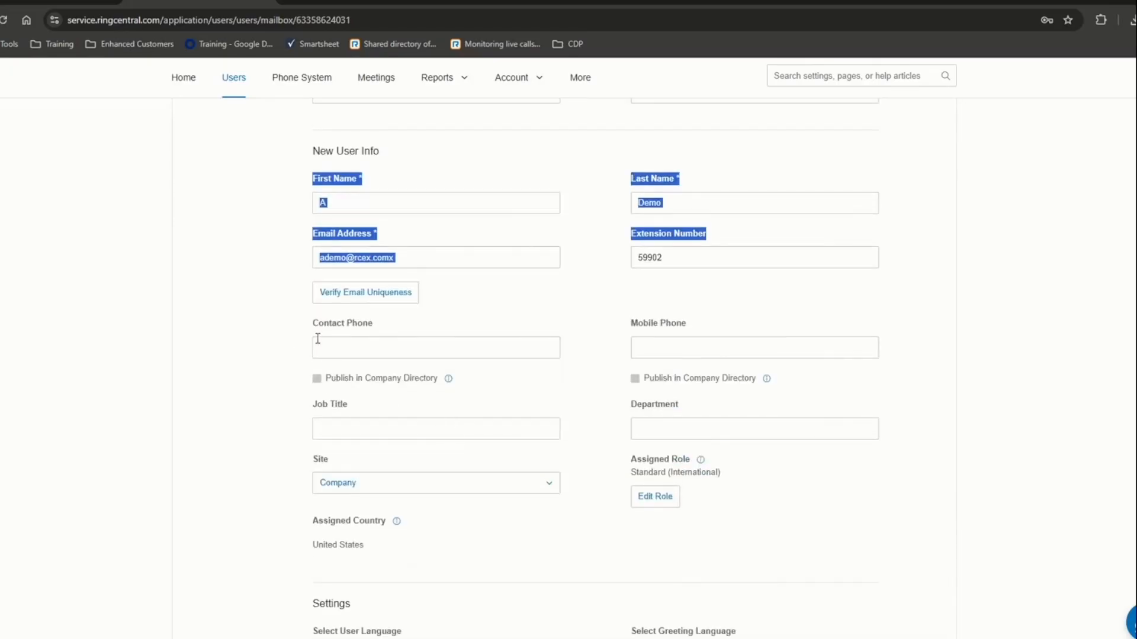
drag(318, 324, 680, 329)
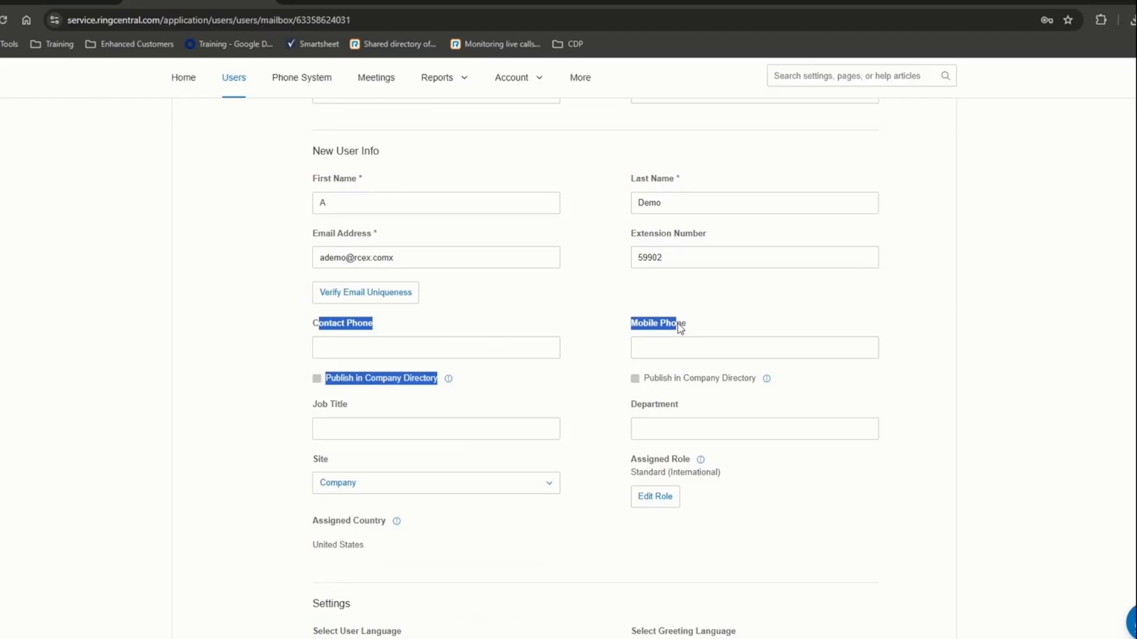
click(698, 349)
text(0)
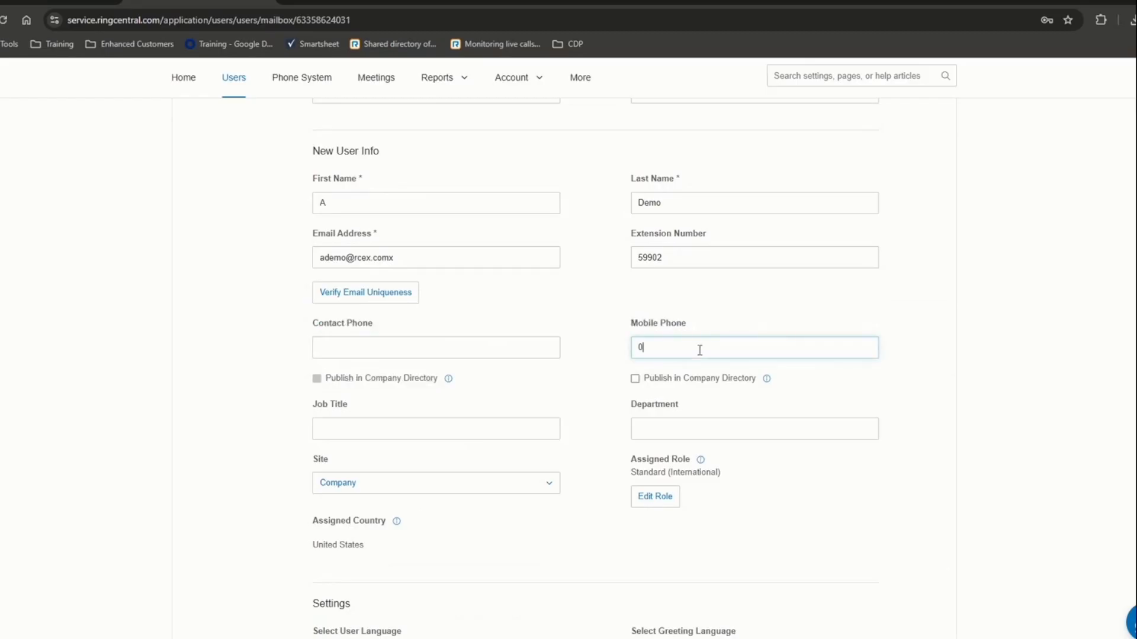
text(1228)
click(634, 381)
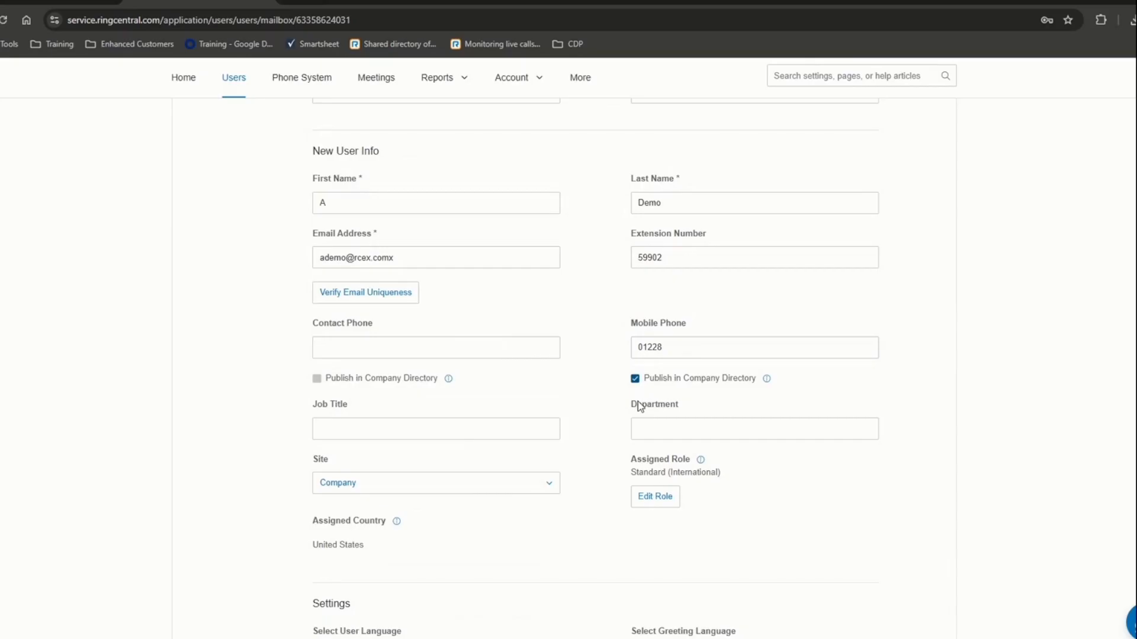
drag(678, 355, 626, 354)
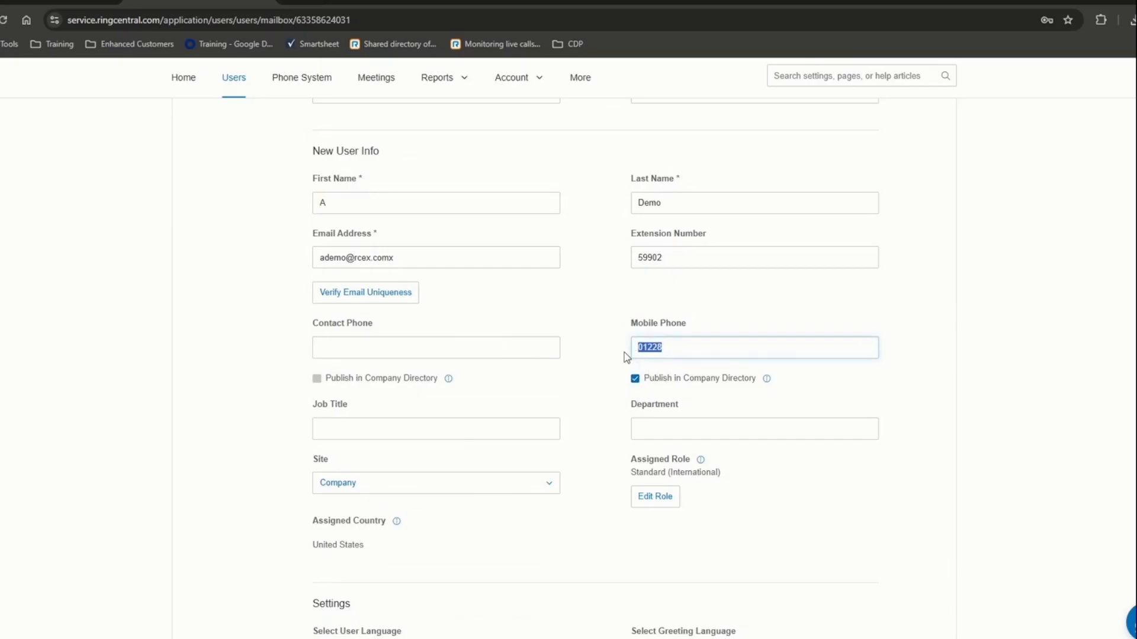
key(BackSpace)
click(620, 401)
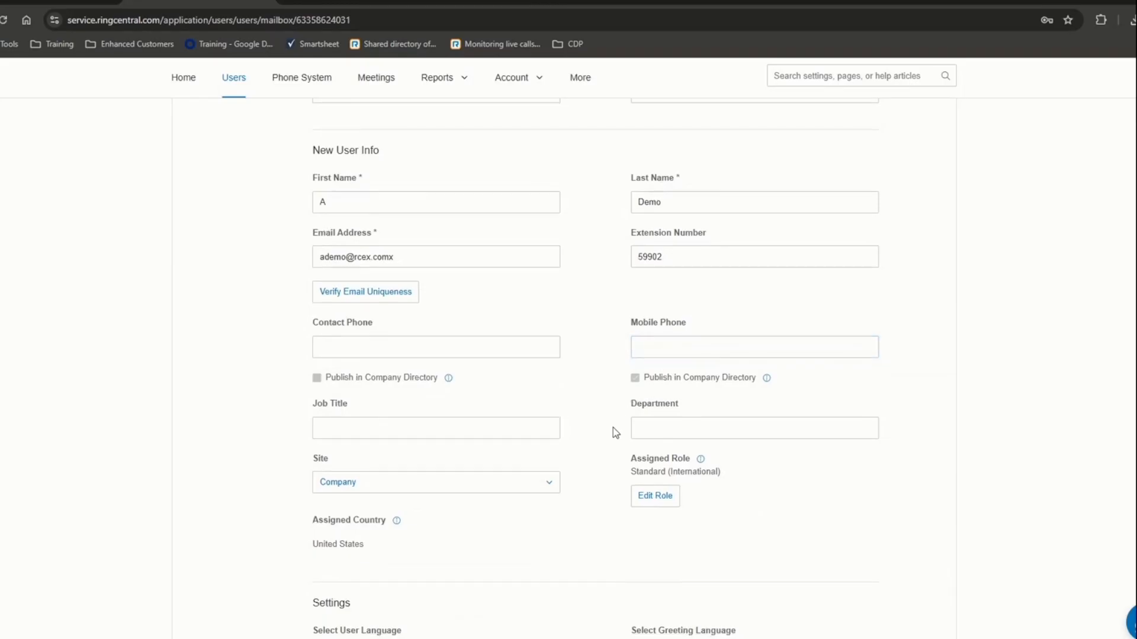
scroll(592, 415, down, 3)
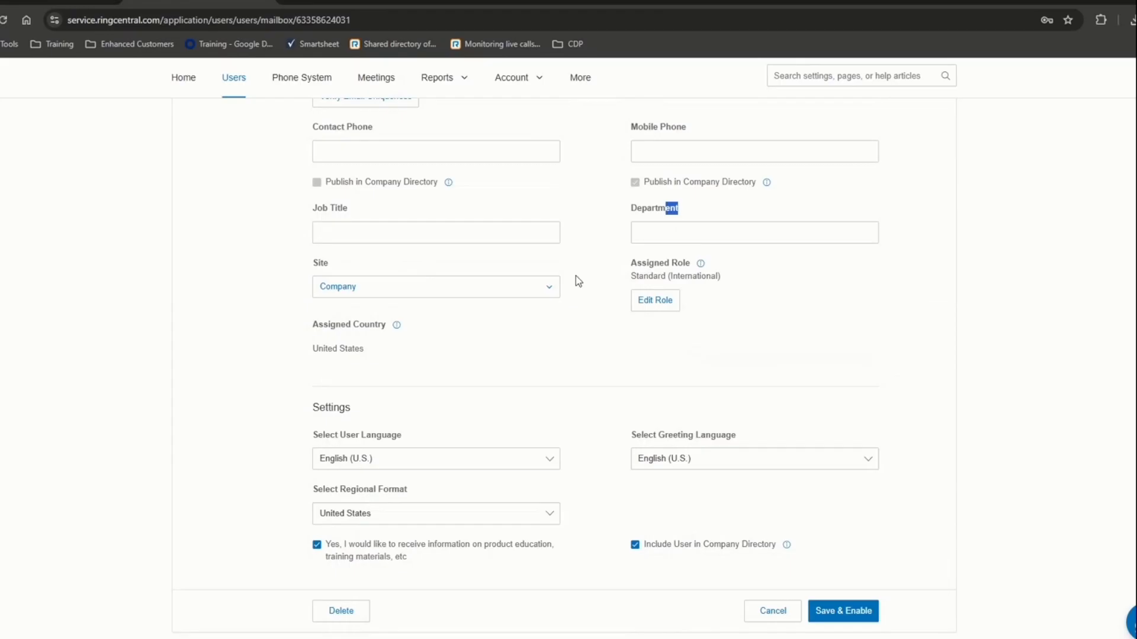
double_click(315, 264)
click(391, 296)
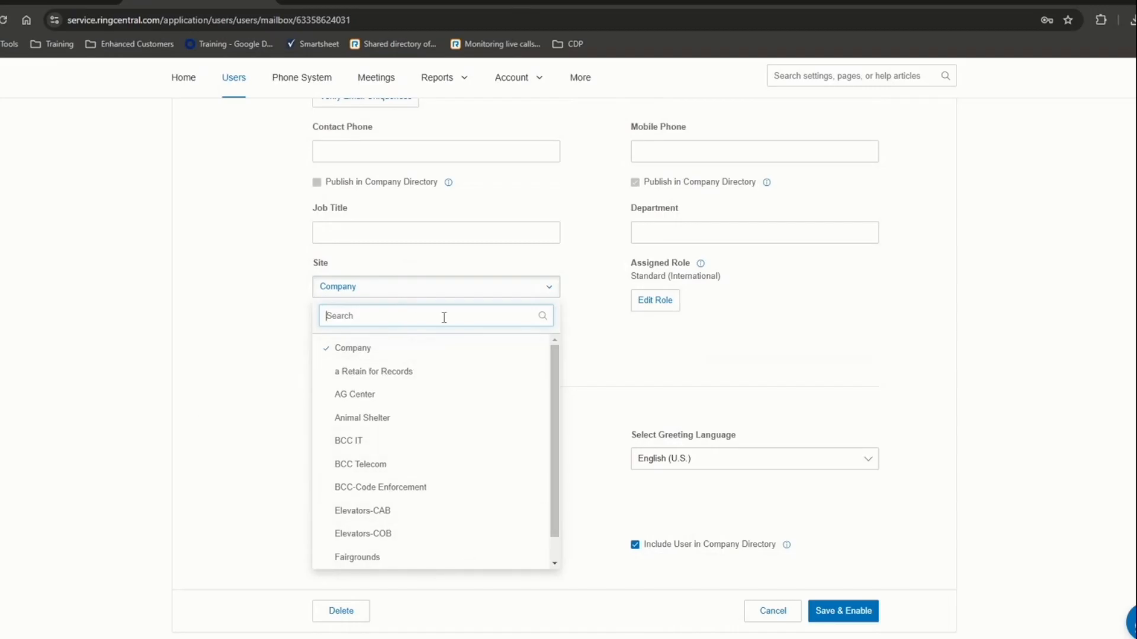
click(352, 349)
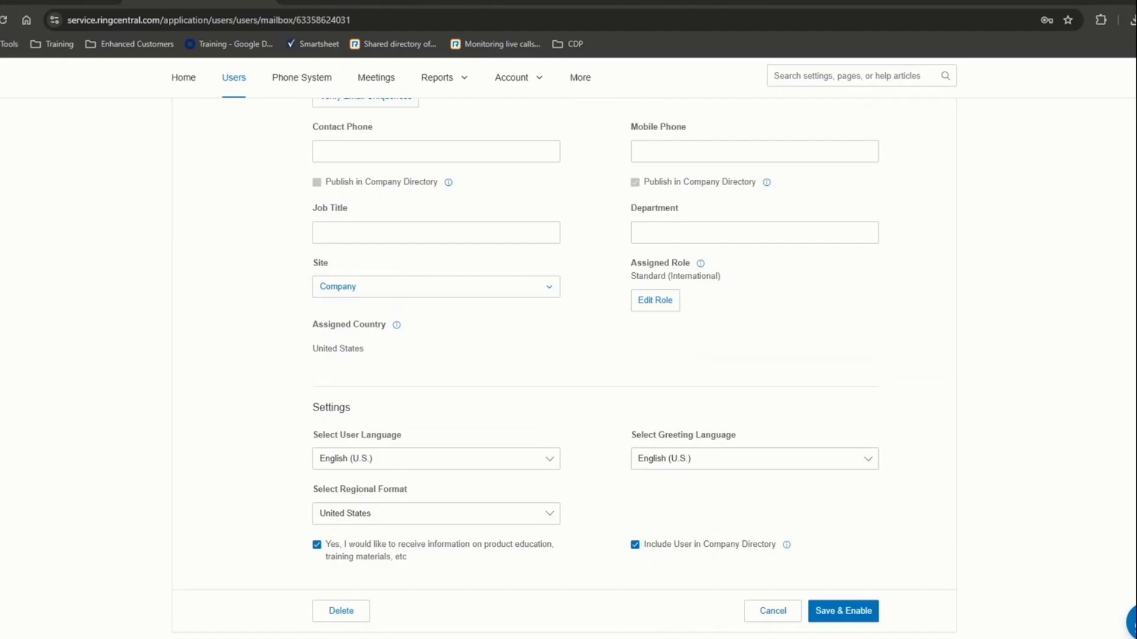
scroll(667, 406, down, 1)
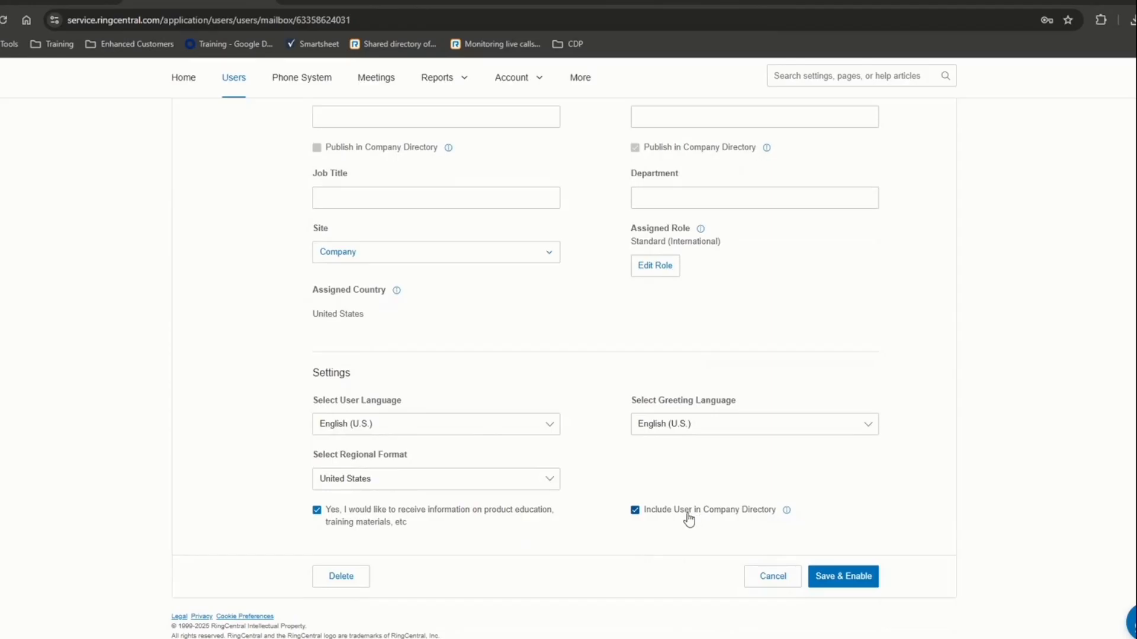
- Save and enable the new user, then view the Users with Extensions list
click(837, 578)
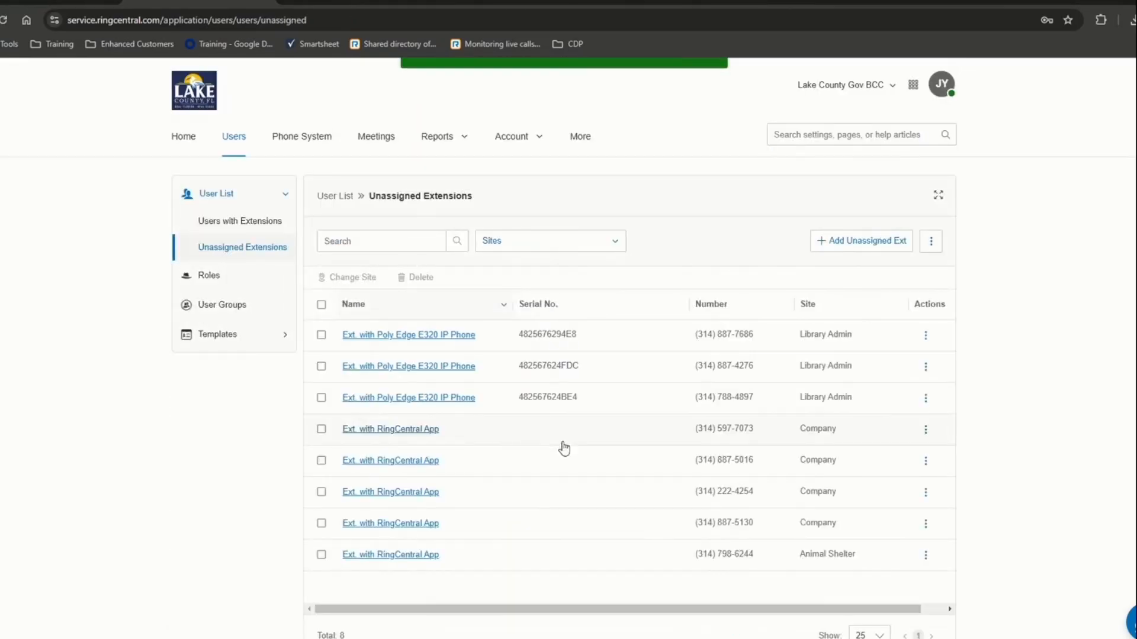
click(223, 226)
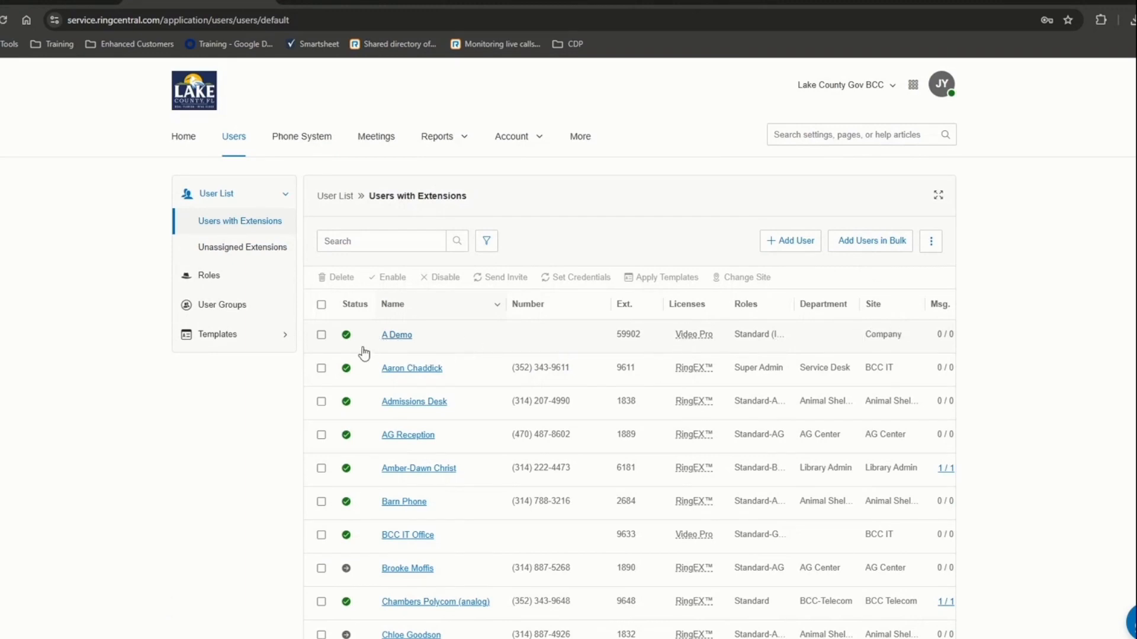
scroll(815, 364, right, 3)
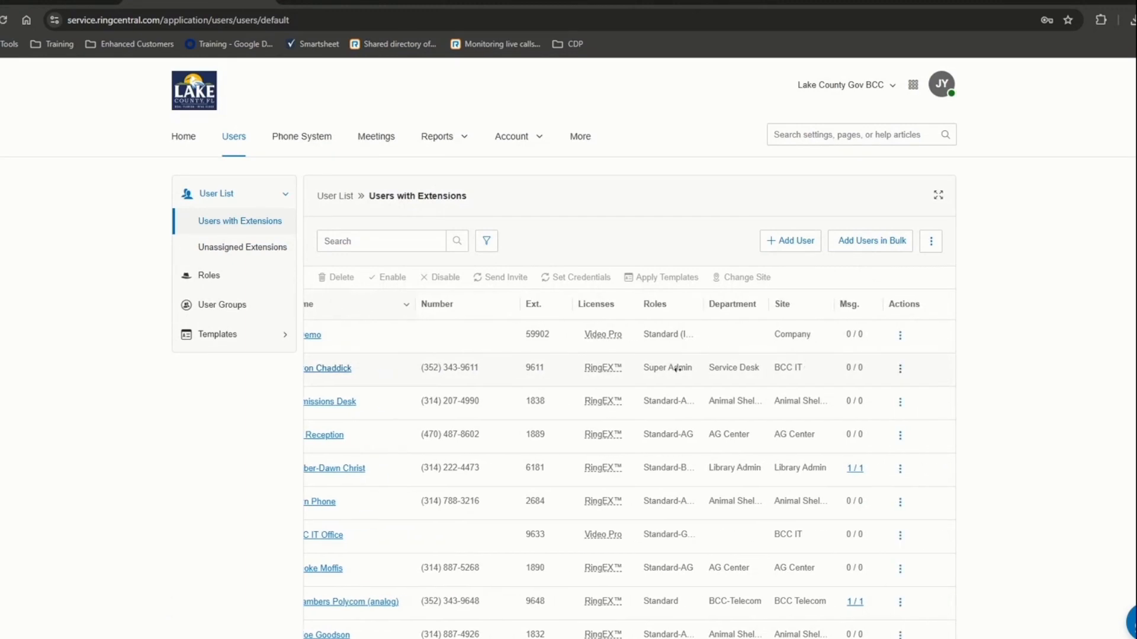
scroll(816, 365, left, 3)
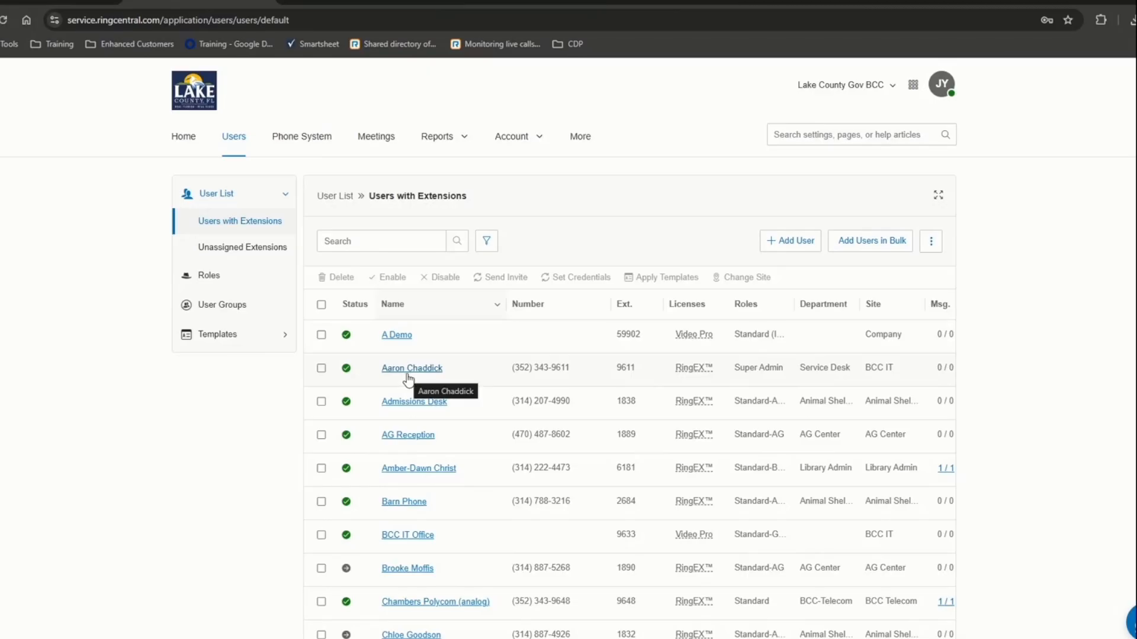
- Open the demo user, expand User Details and show the Settings & Permissions tab for extension 59902
click(395, 337)
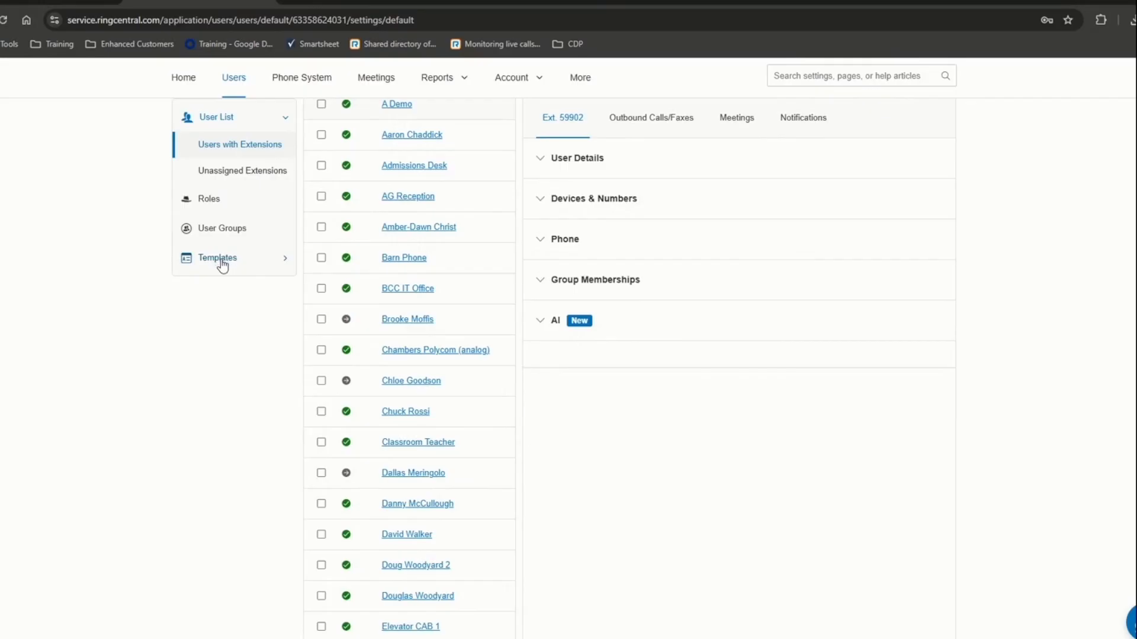
scroll(592, 523, up, 1)
scroll(592, 522, up, 3)
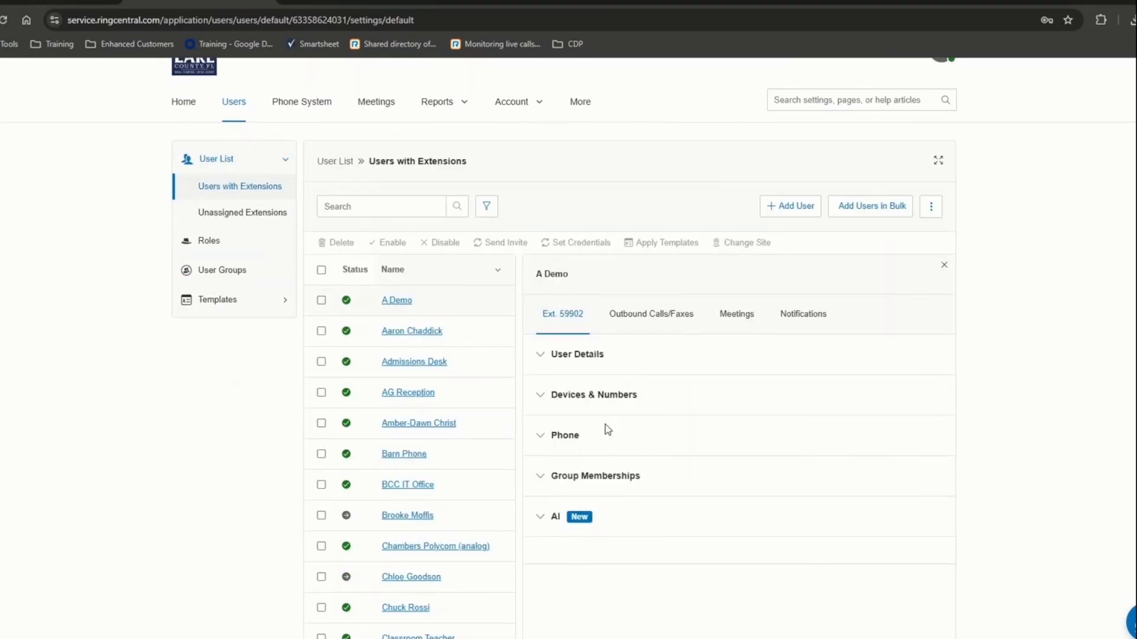
click(544, 359)
click(547, 362)
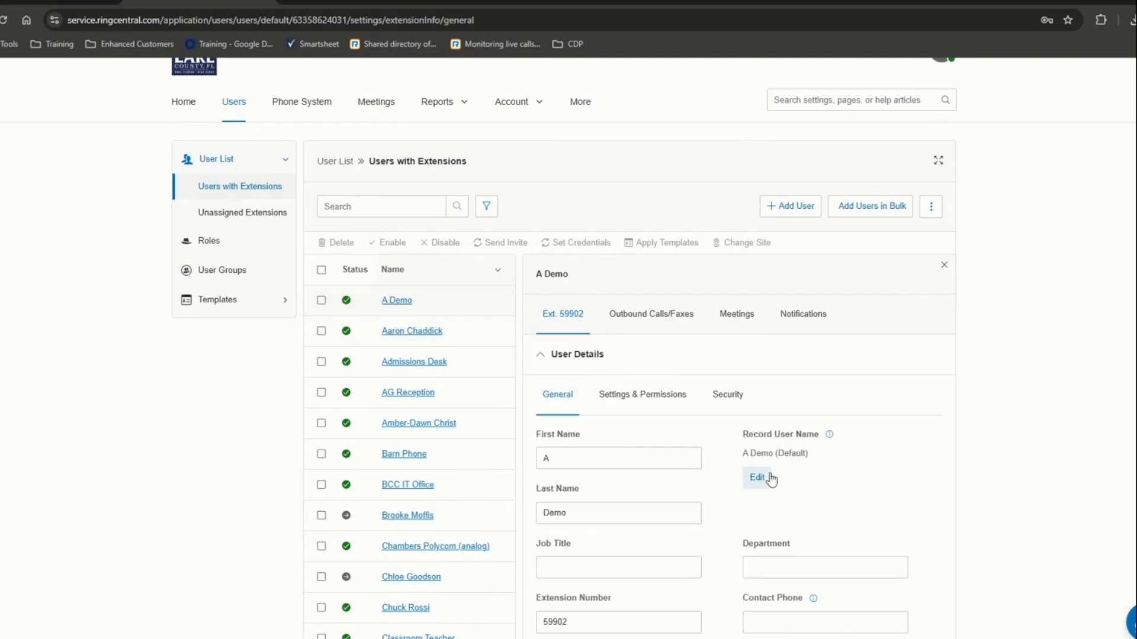
scroll(764, 479, down, 2)
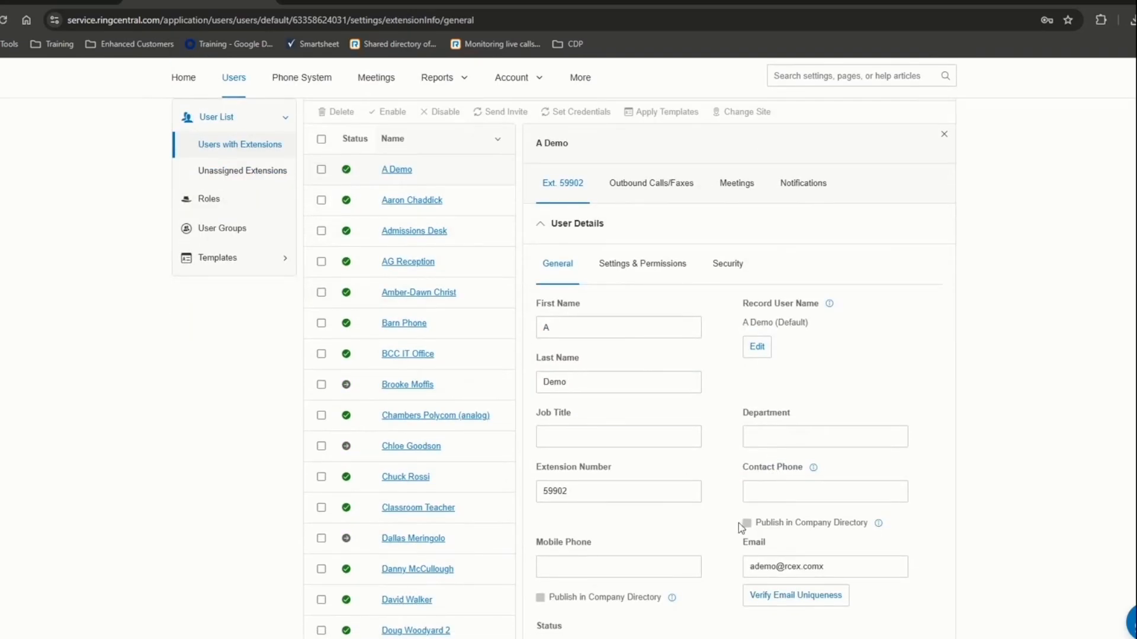
scroll(734, 525, down, 2)
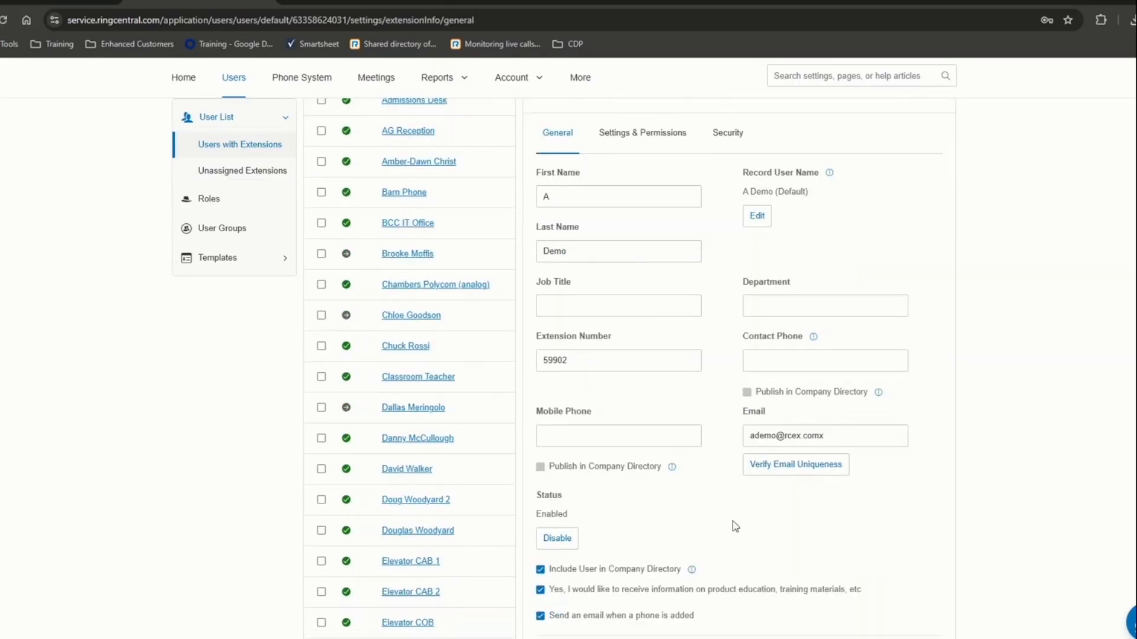
scroll(733, 521, up, 1)
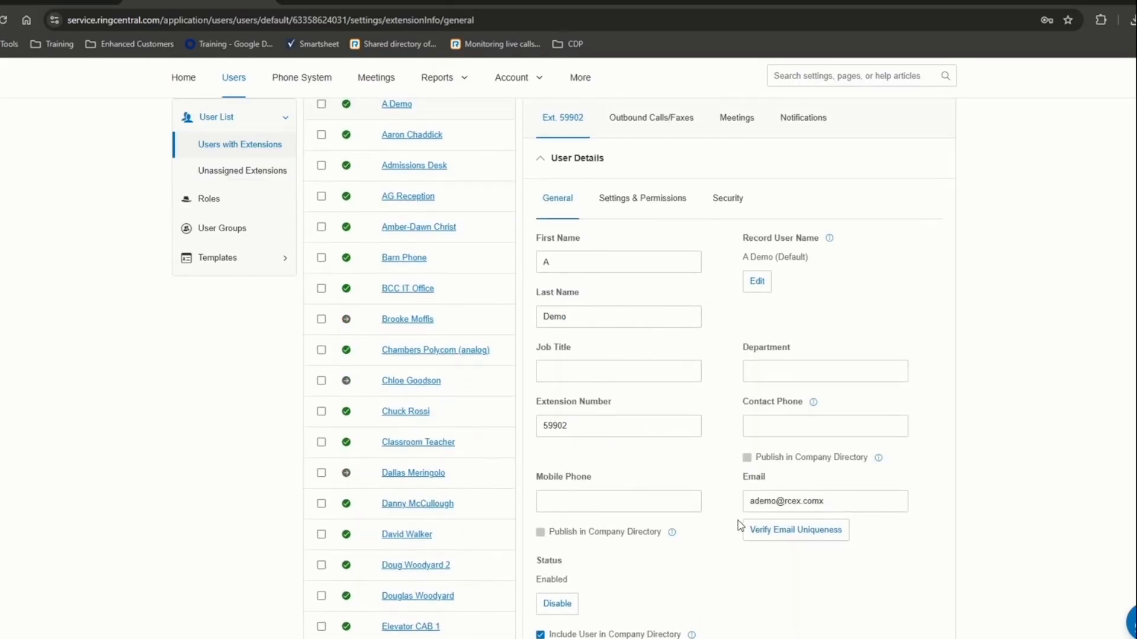
click(615, 201)
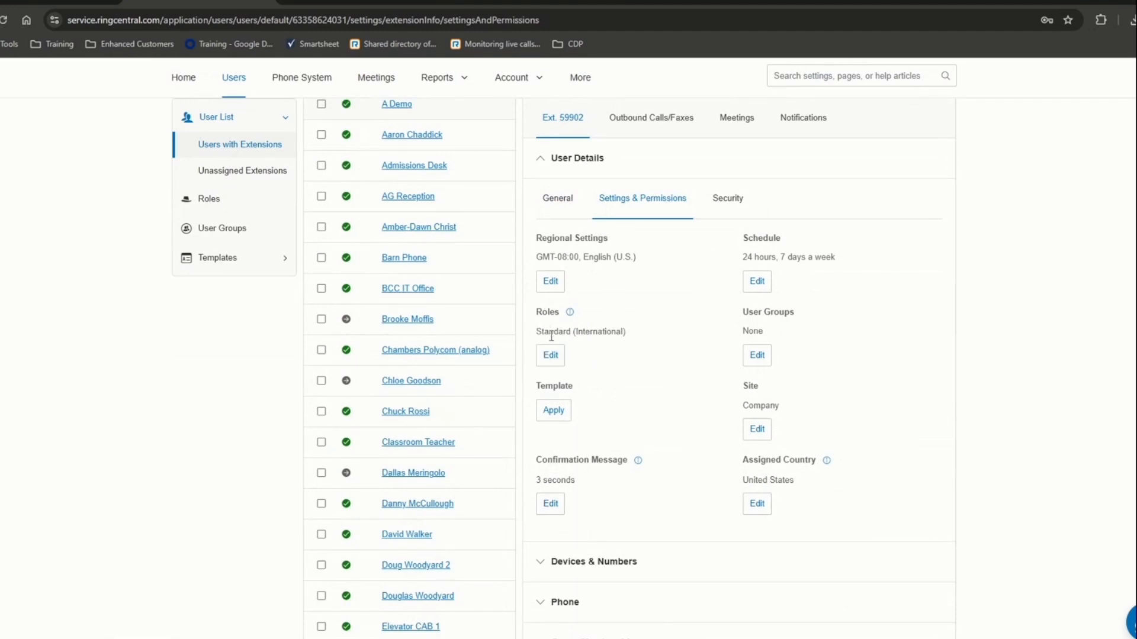
drag(551, 336, 584, 334)
click(753, 242)
drag(753, 241, 789, 269)
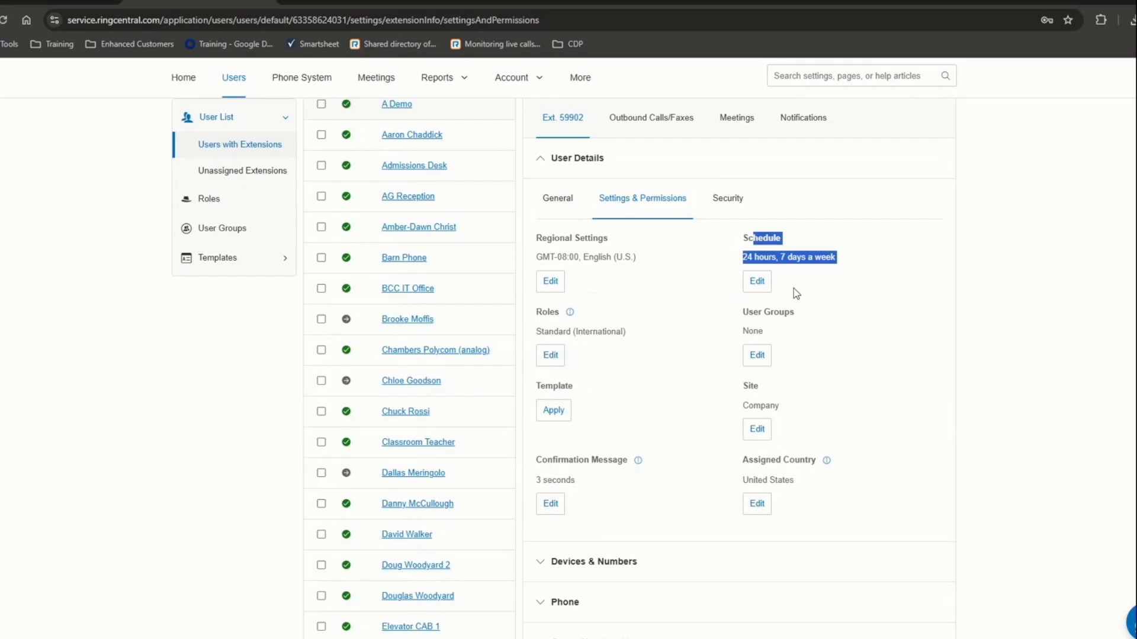
click(757, 264)
drag(744, 257, 842, 263)
- Show the Security tab's password and PIN change option, cancelling the admin password prompt
click(727, 200)
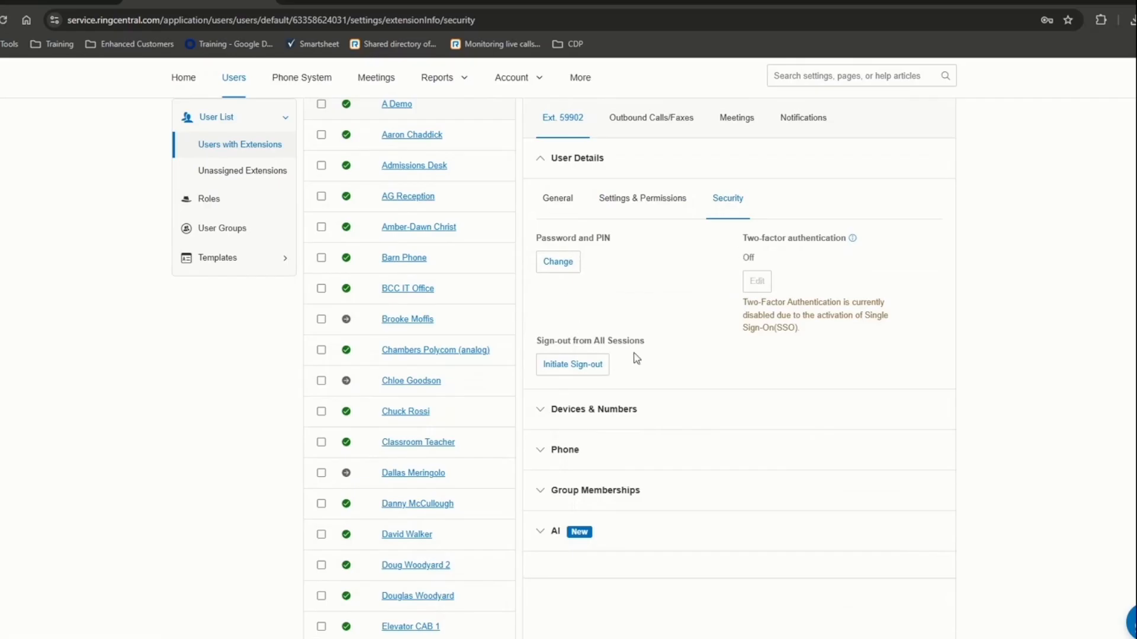
click(564, 268)
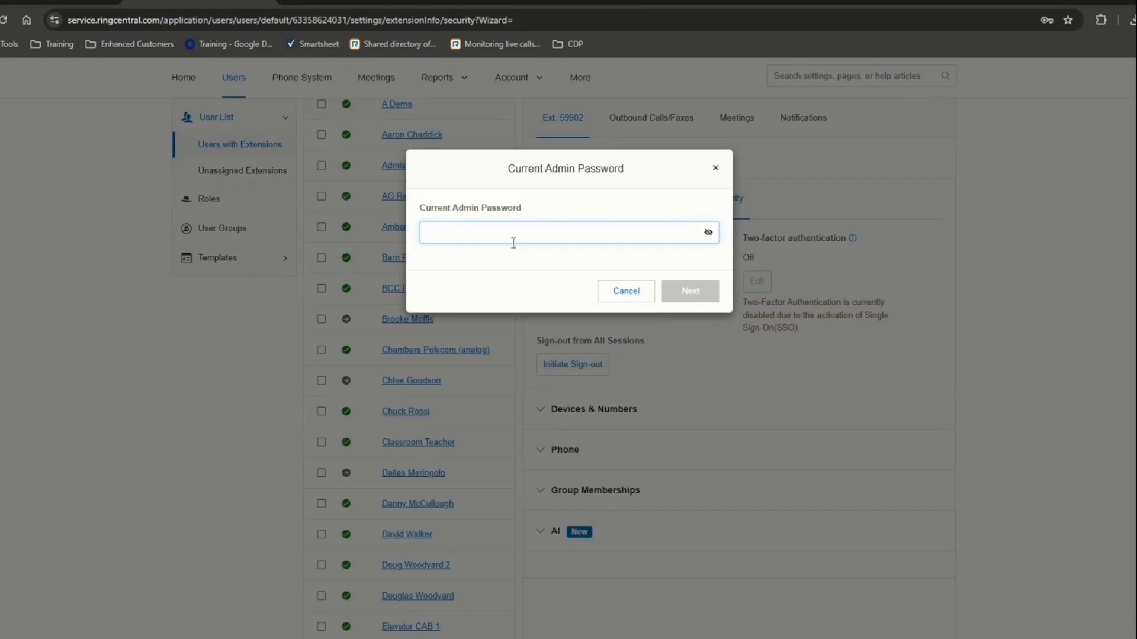
click(629, 298)
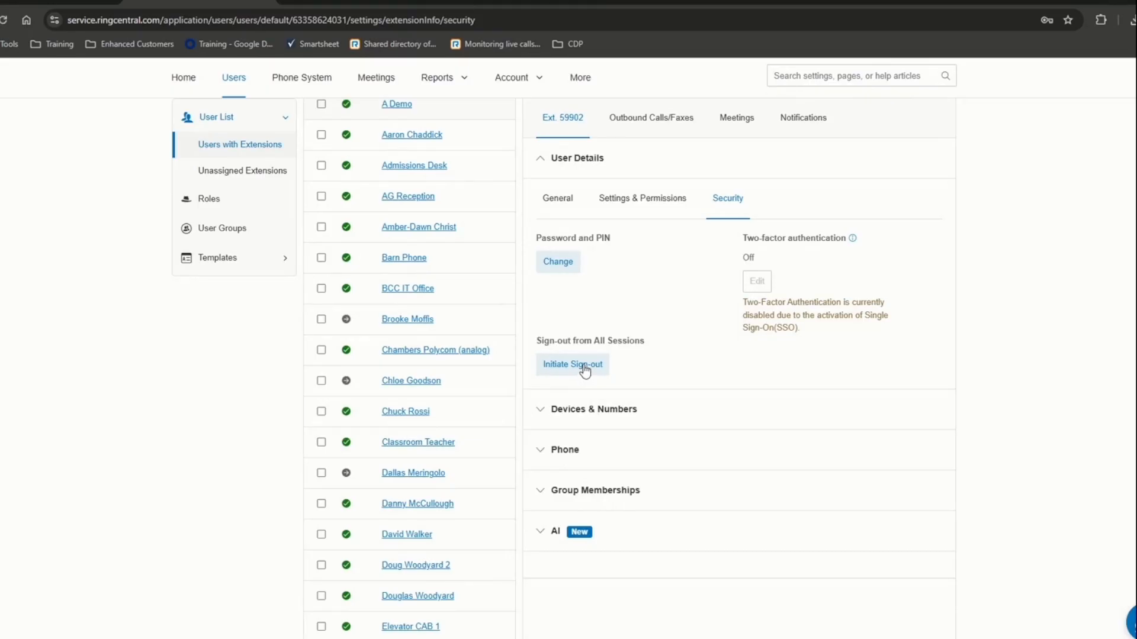
- On the General tab, collapse User Details and expand the empty Devices & Numbers section
click(561, 208)
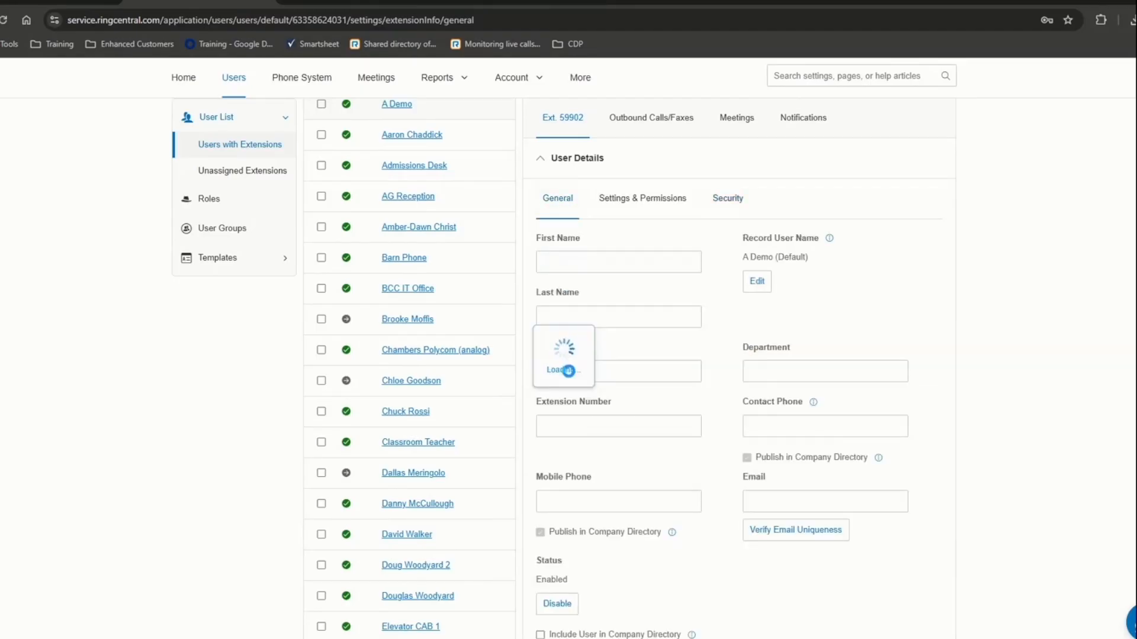
click(547, 171)
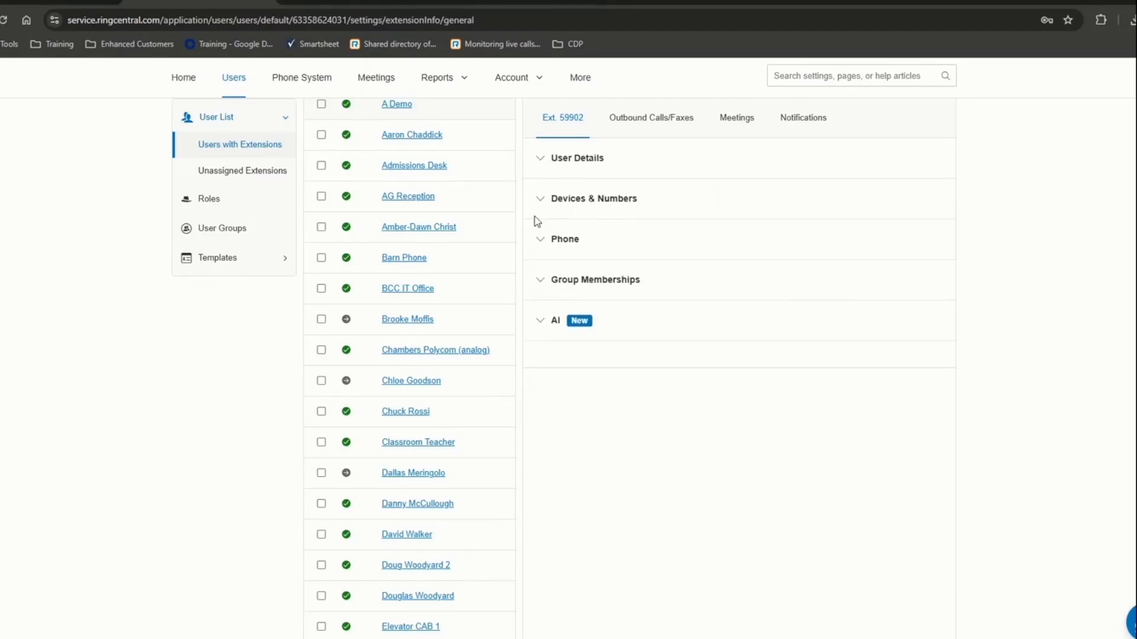
click(540, 200)
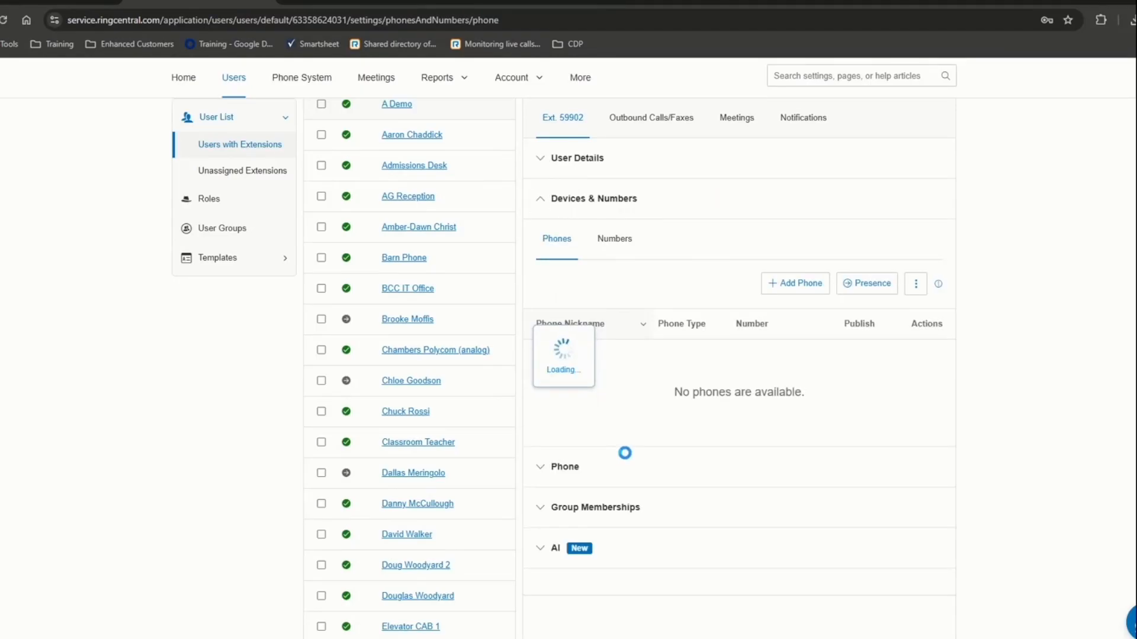
scroll(421, 273, up, 2)
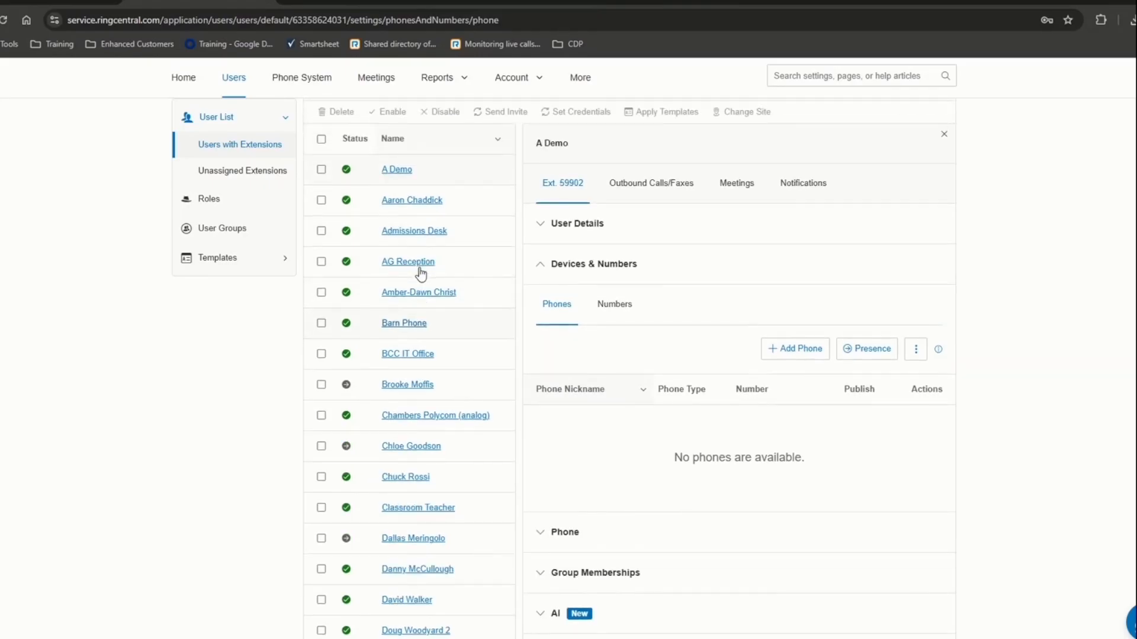
- Open extension 9611's Devices & Numbers, preview the primary number editor, and show the Poly phone's actions
click(398, 201)
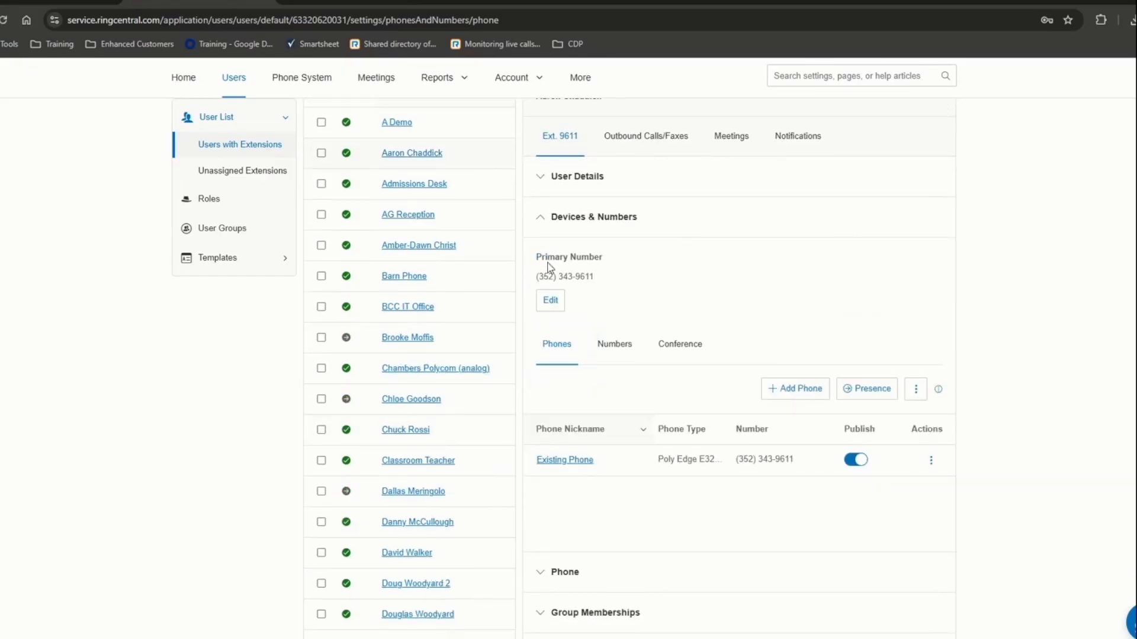
drag(543, 261, 612, 288)
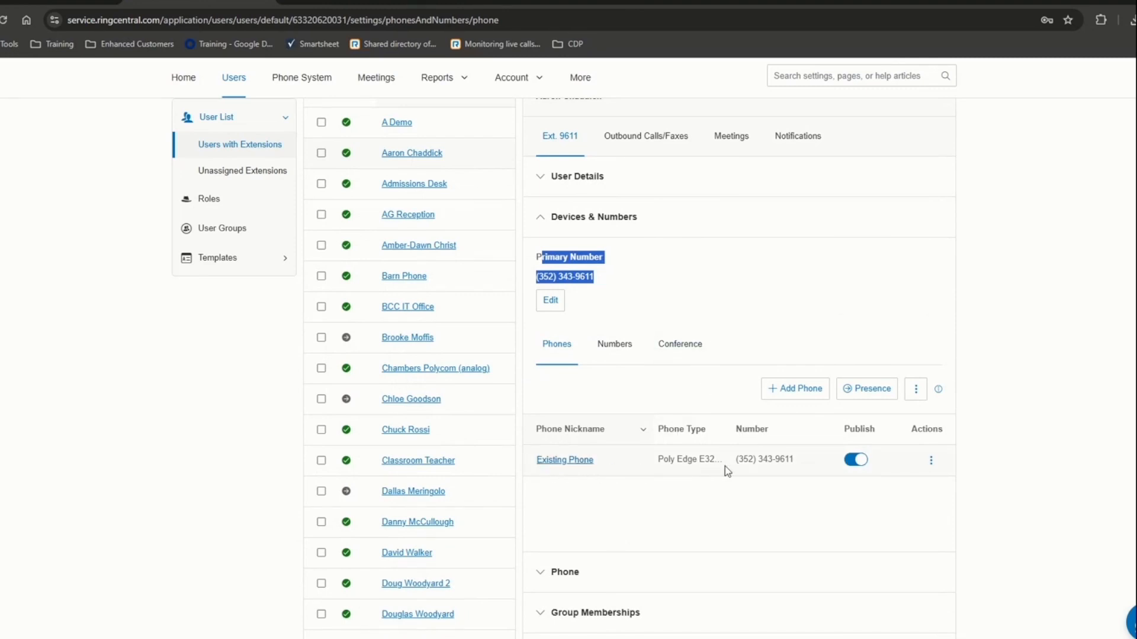
click(560, 303)
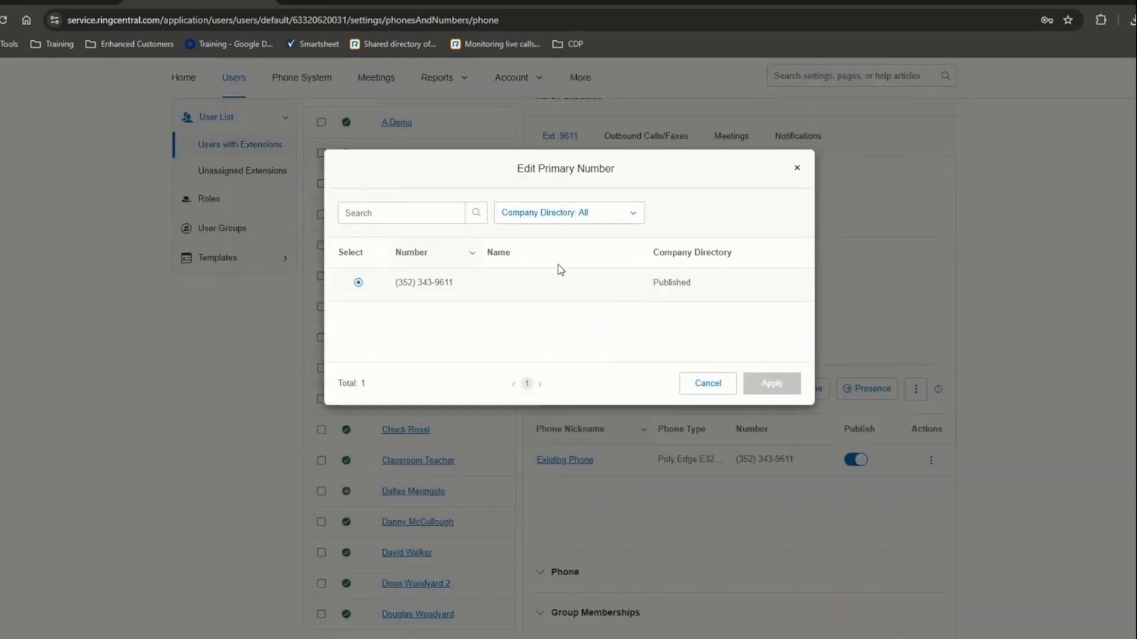
click(798, 168)
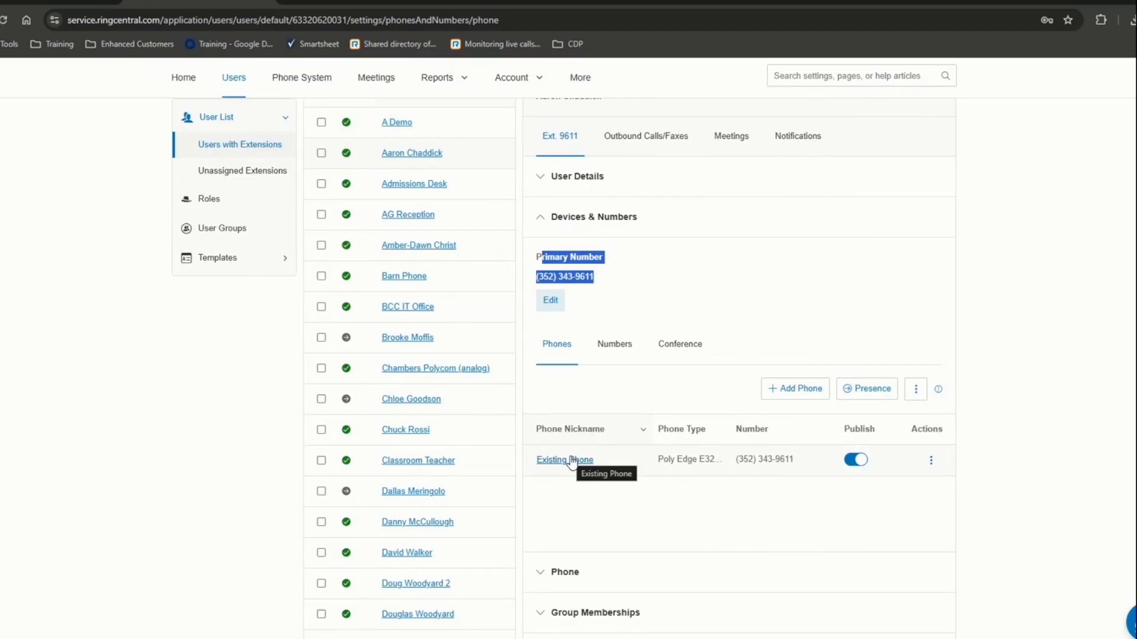
click(932, 460)
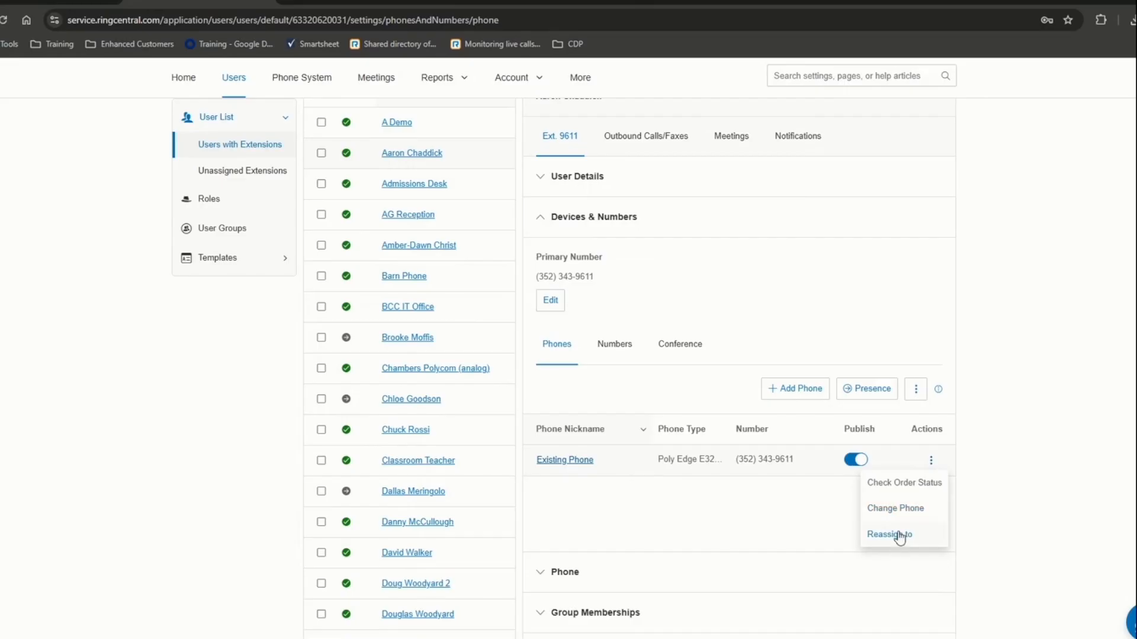
click(583, 464)
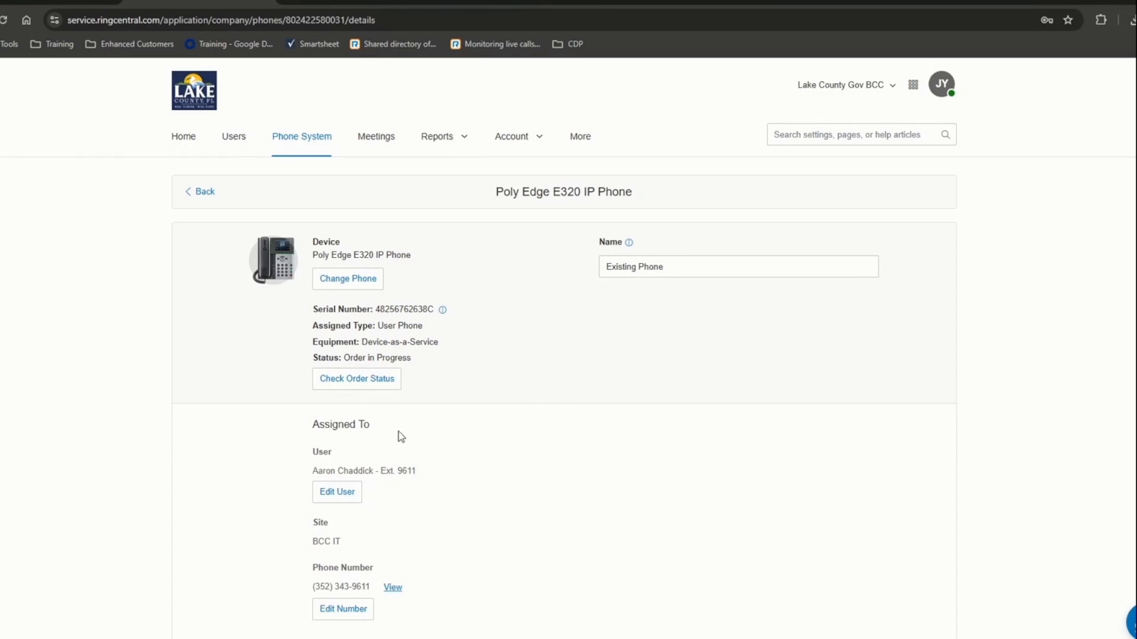
click(199, 198)
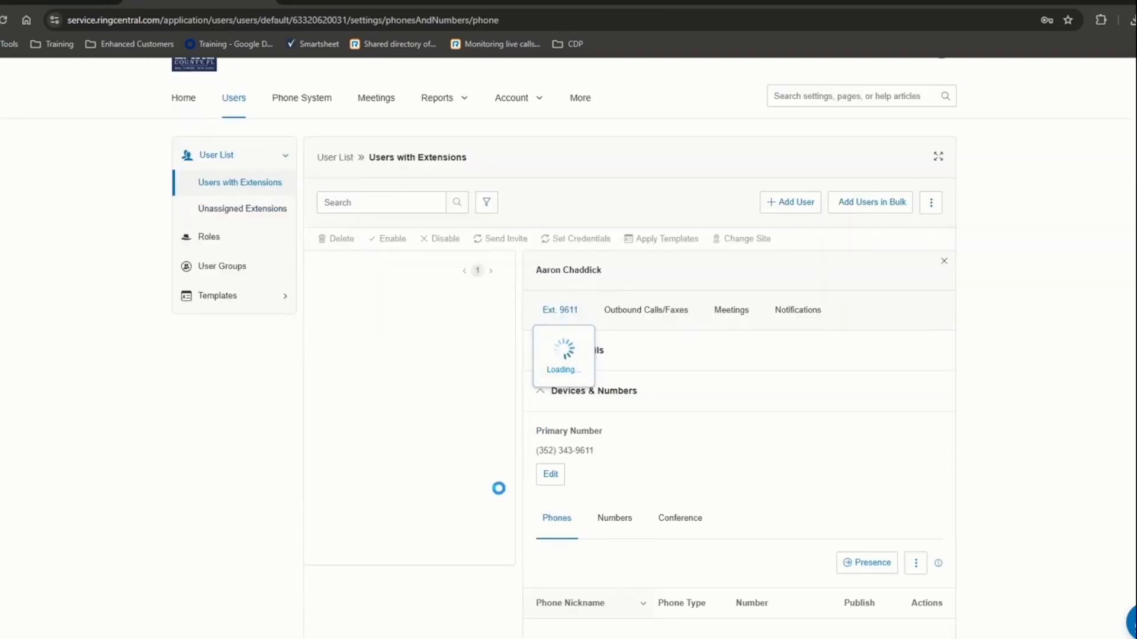
scroll(744, 473, down, 4)
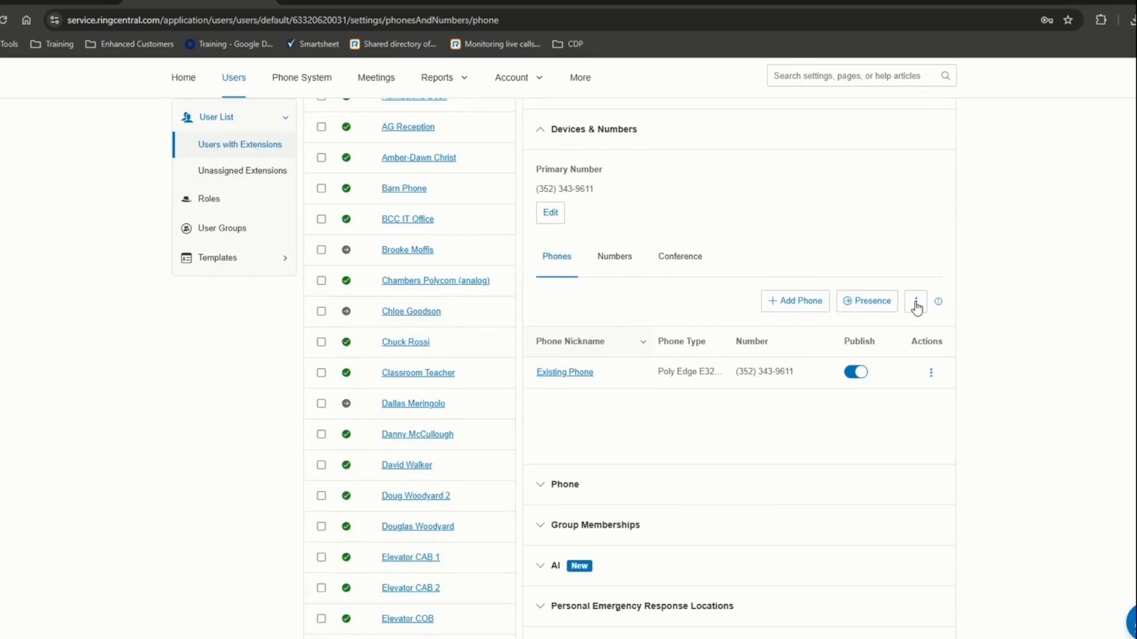
- Show the Poly Edge E320 Presence line keys, including key 3 BCC IT Service Desk and empty key 4
click(869, 304)
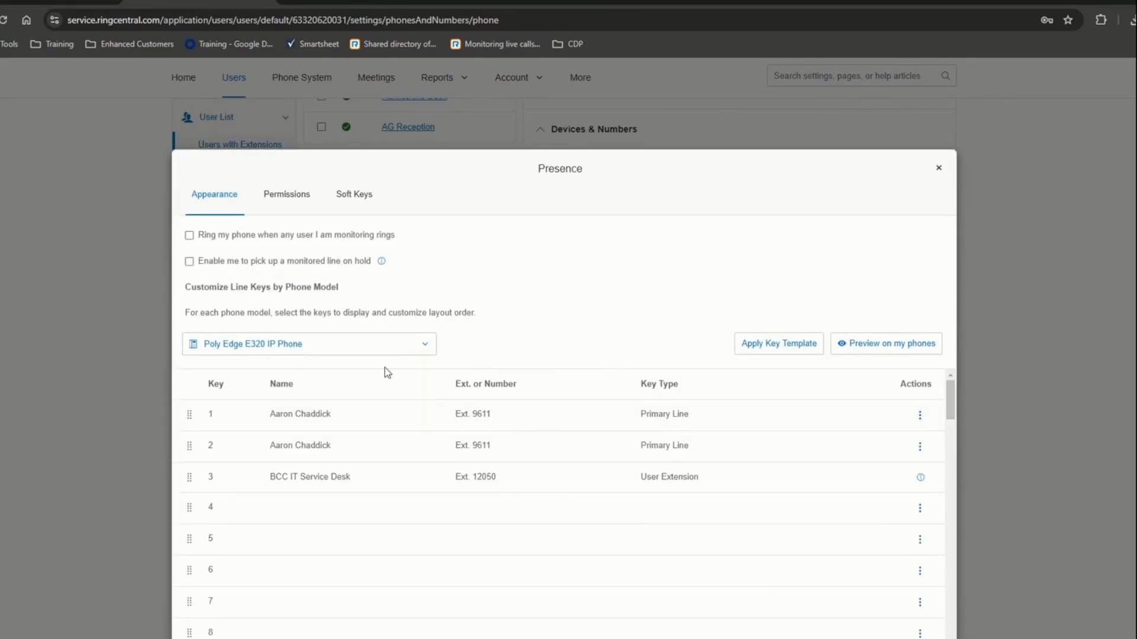
drag(269, 477, 710, 480)
scroll(431, 555, down, 2)
scroll(431, 555, up, 2)
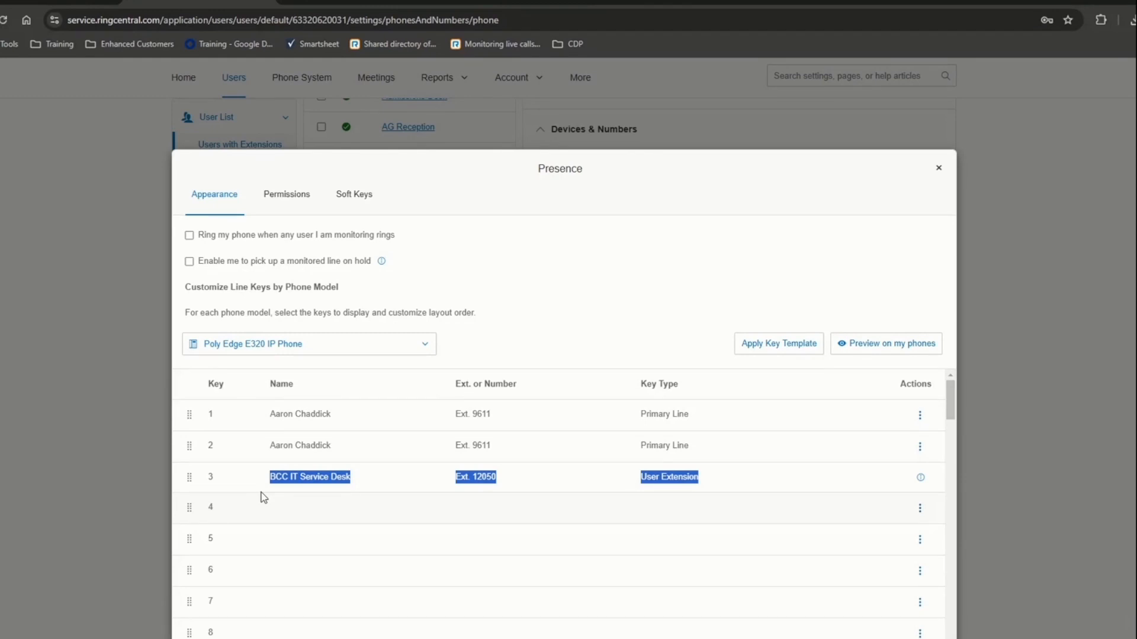
scroll(379, 492, down, 4)
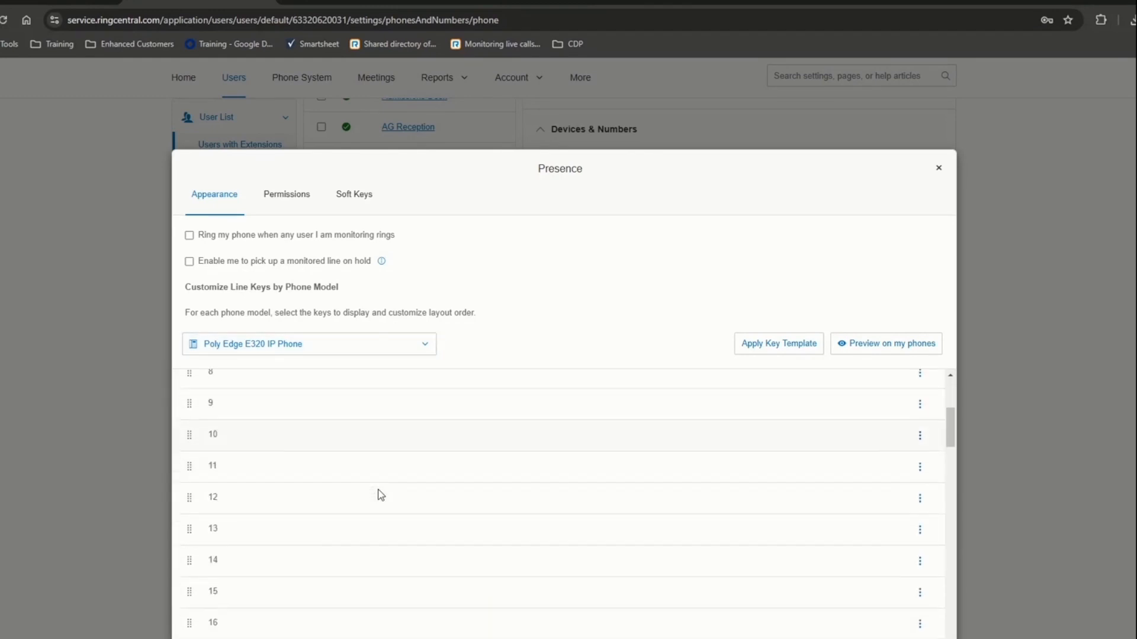
scroll(380, 495, up, 4)
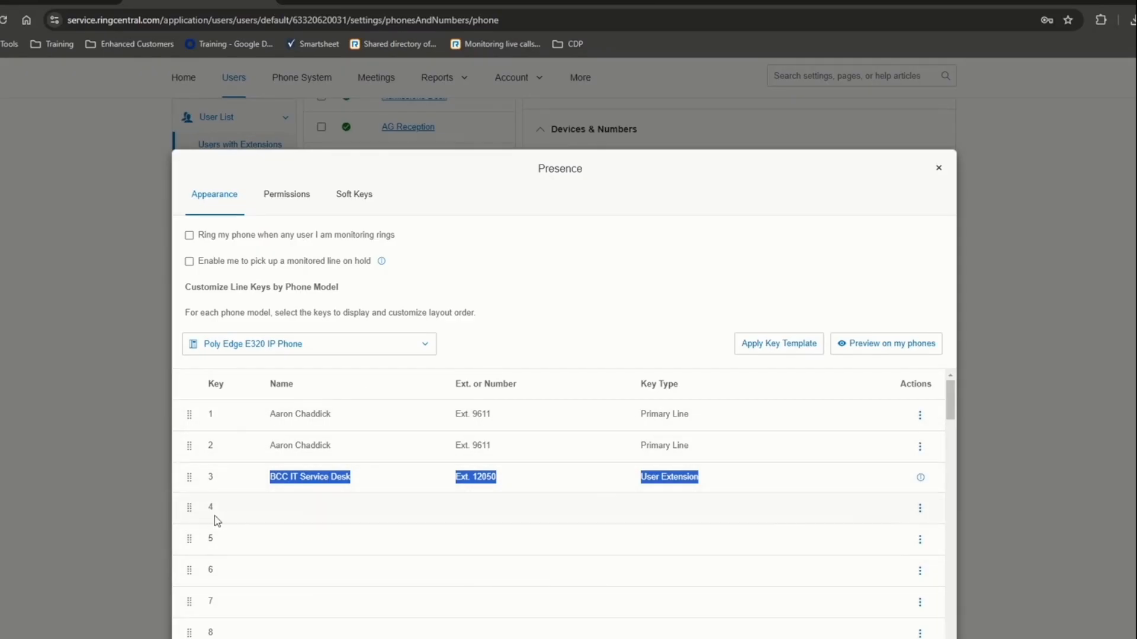
click(920, 508)
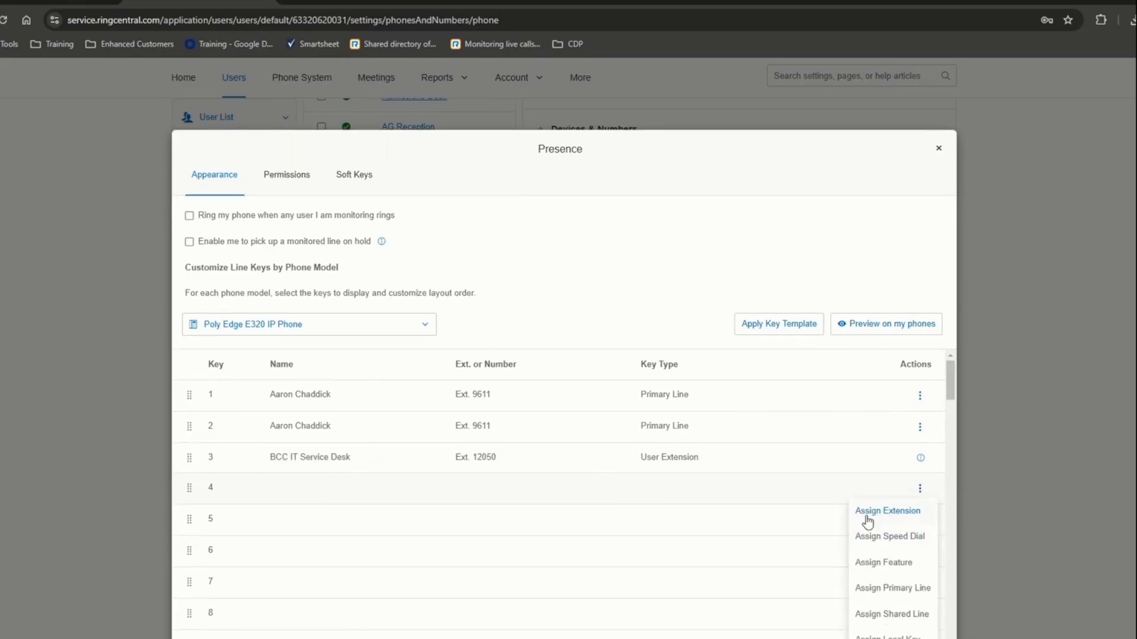
- Assign A Demo, Ext. 59902, to line key 4 as a User Extension key
scroll(840, 518, down, 2)
click(875, 382)
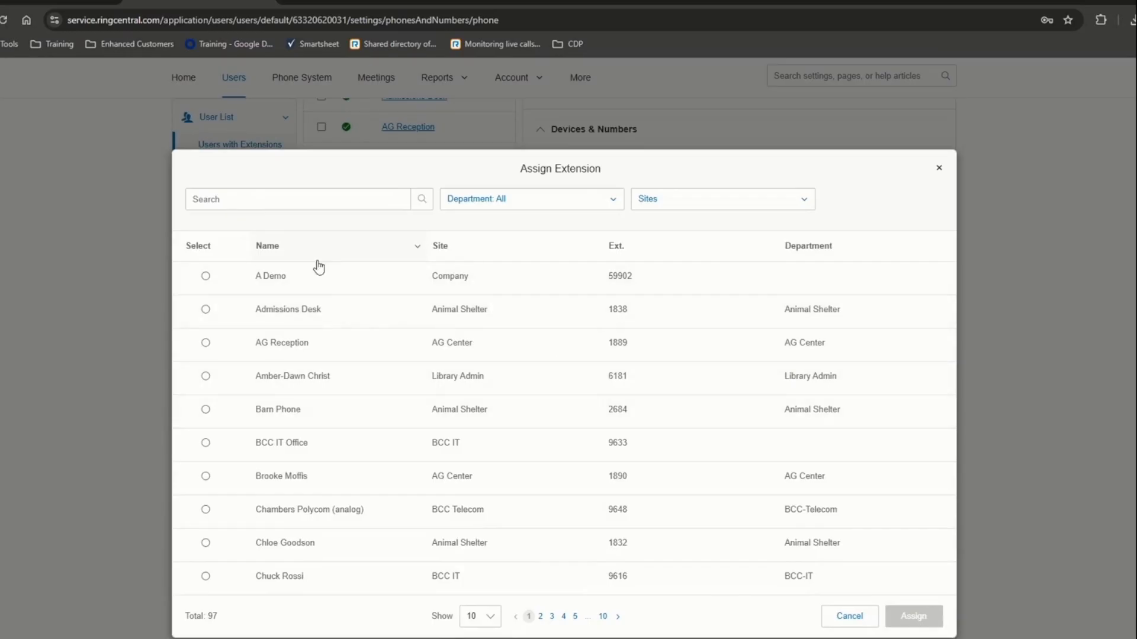
click(205, 276)
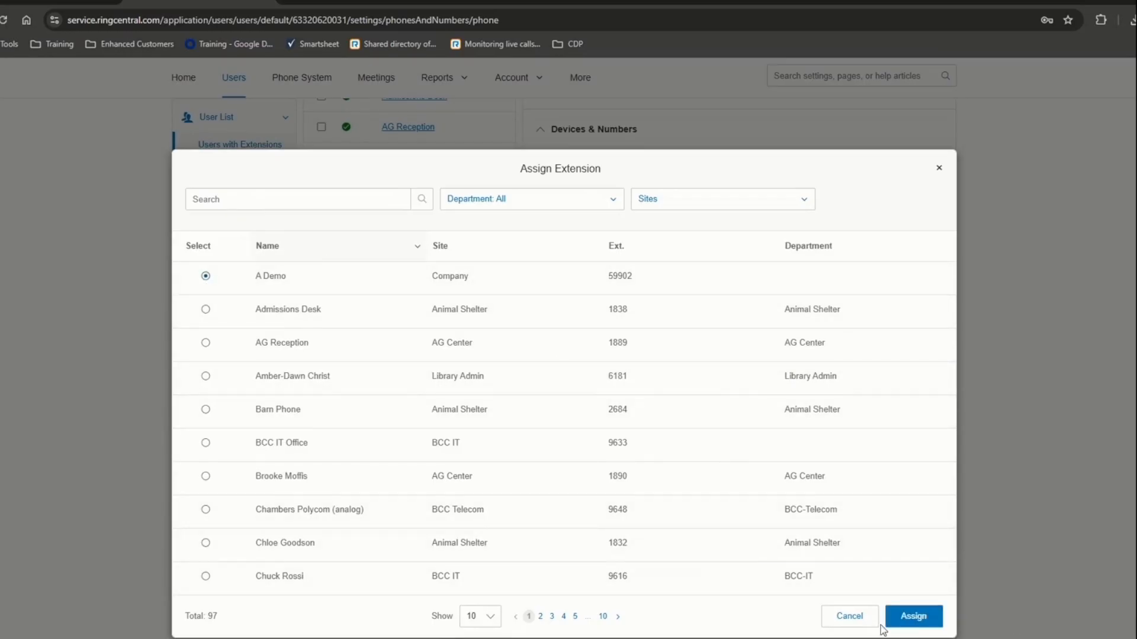
click(913, 615)
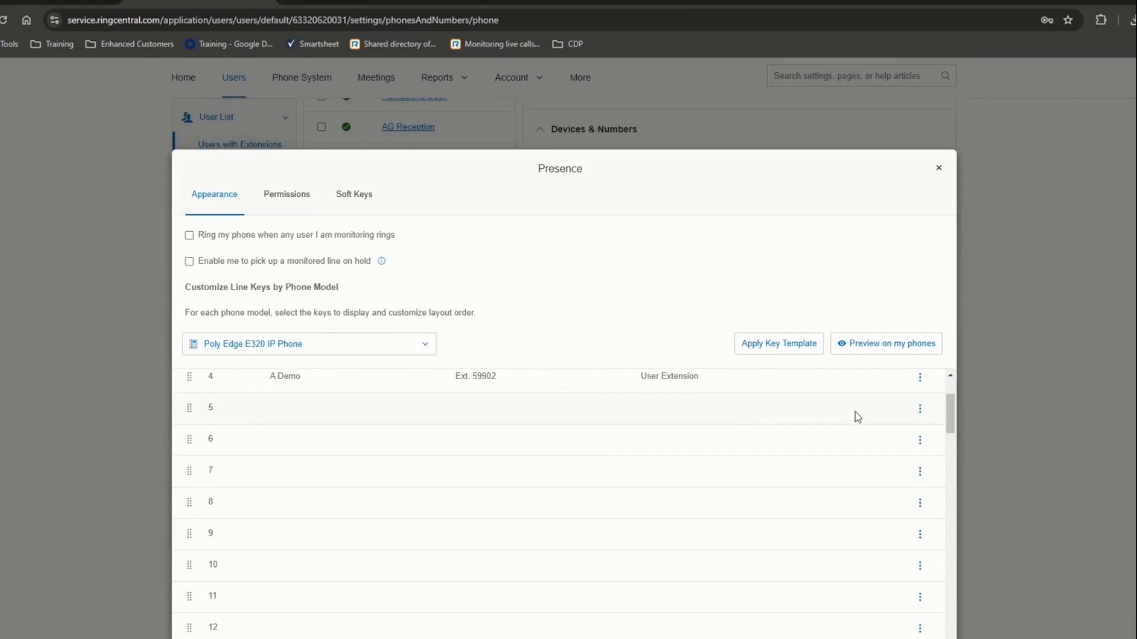
click(920, 410)
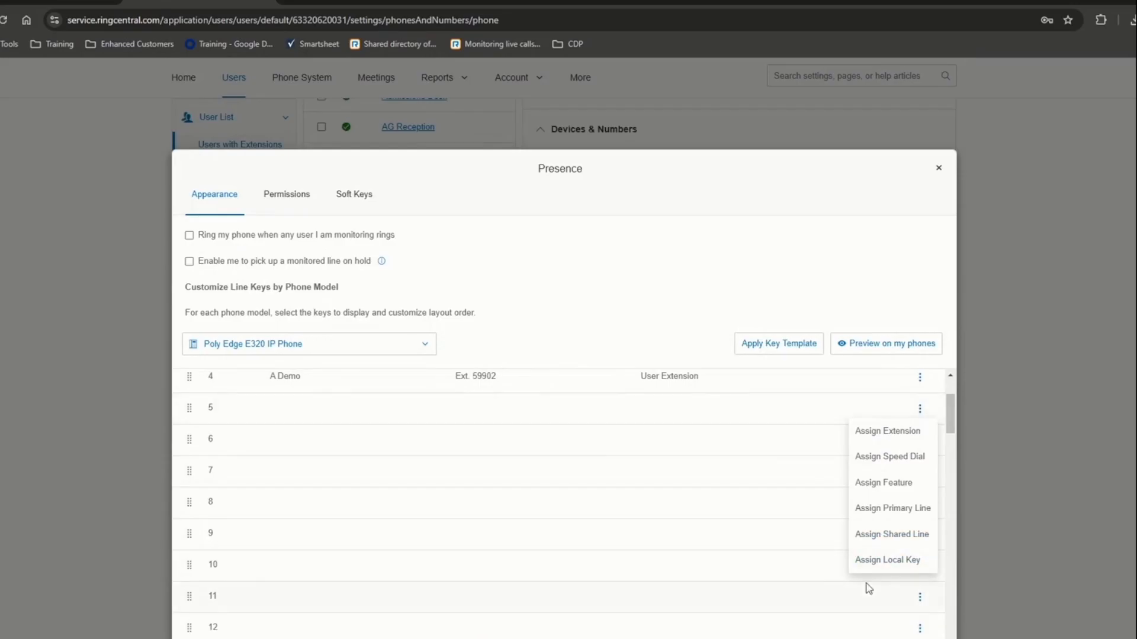
click(623, 540)
- Remove the A Demo extension from line key 4 and close the Presence dialog
scroll(654, 549, up, 3)
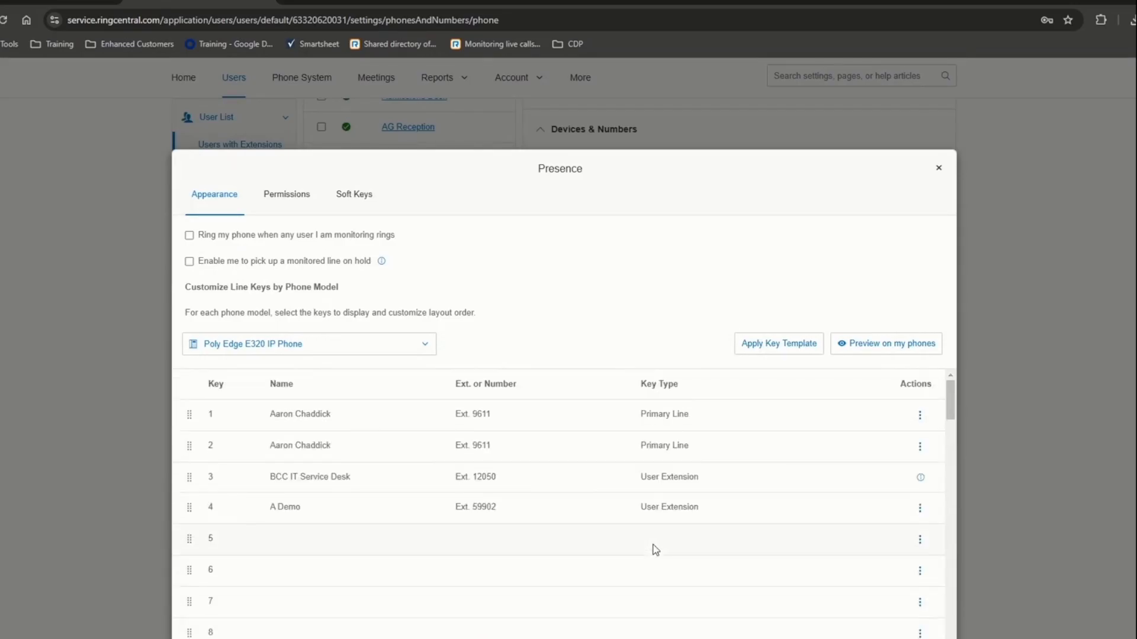
click(920, 508)
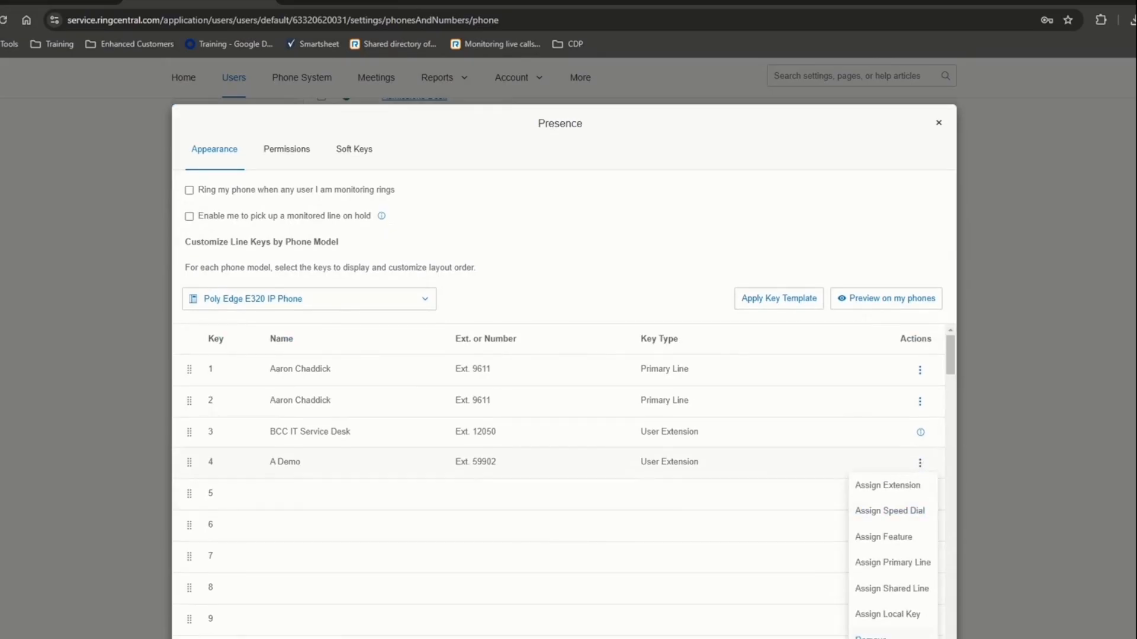
click(871, 637)
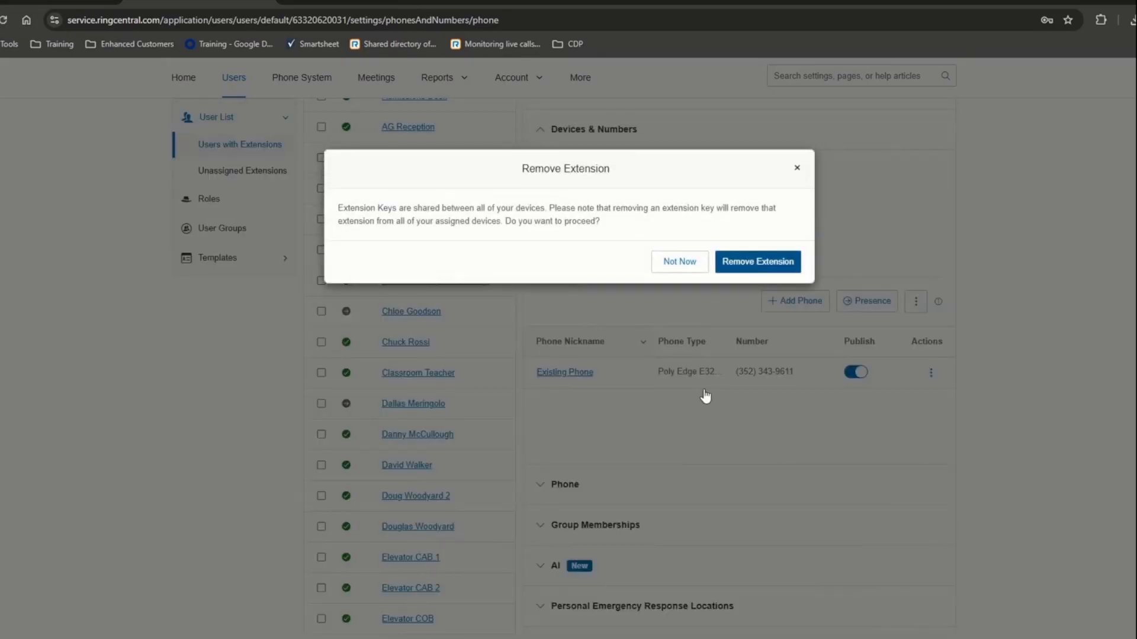
click(753, 263)
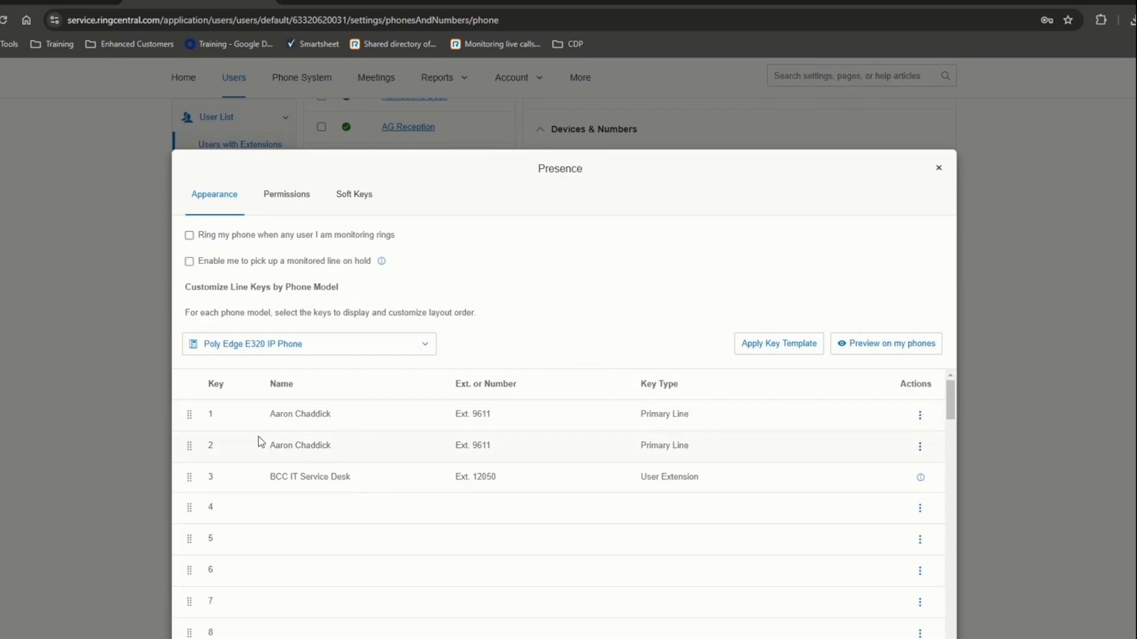
scroll(327, 517, down, 15)
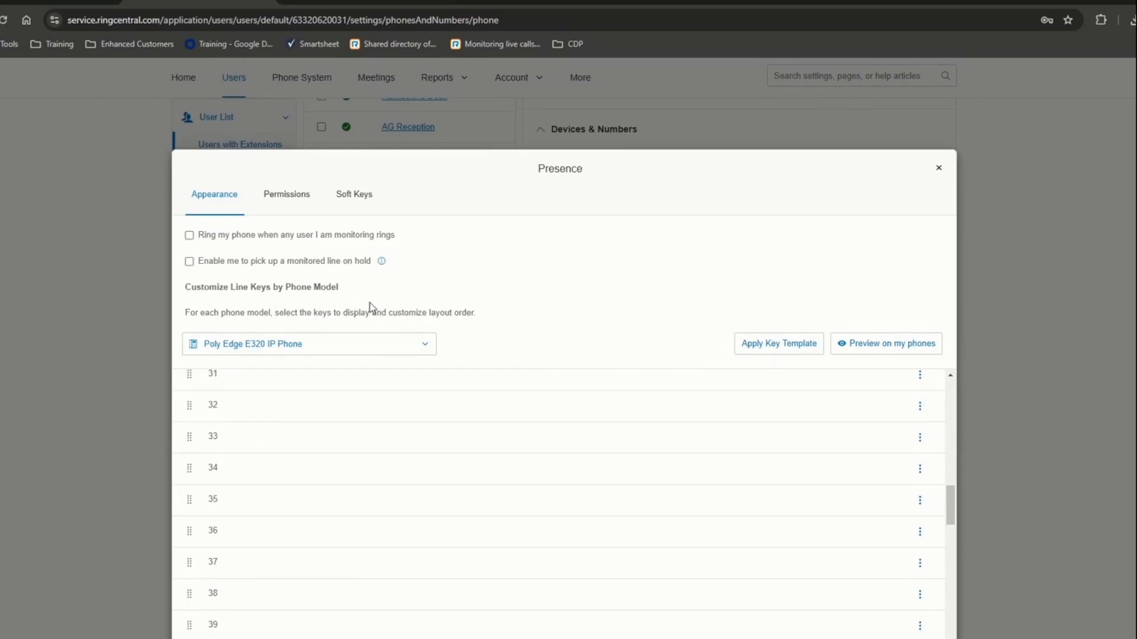
click(939, 168)
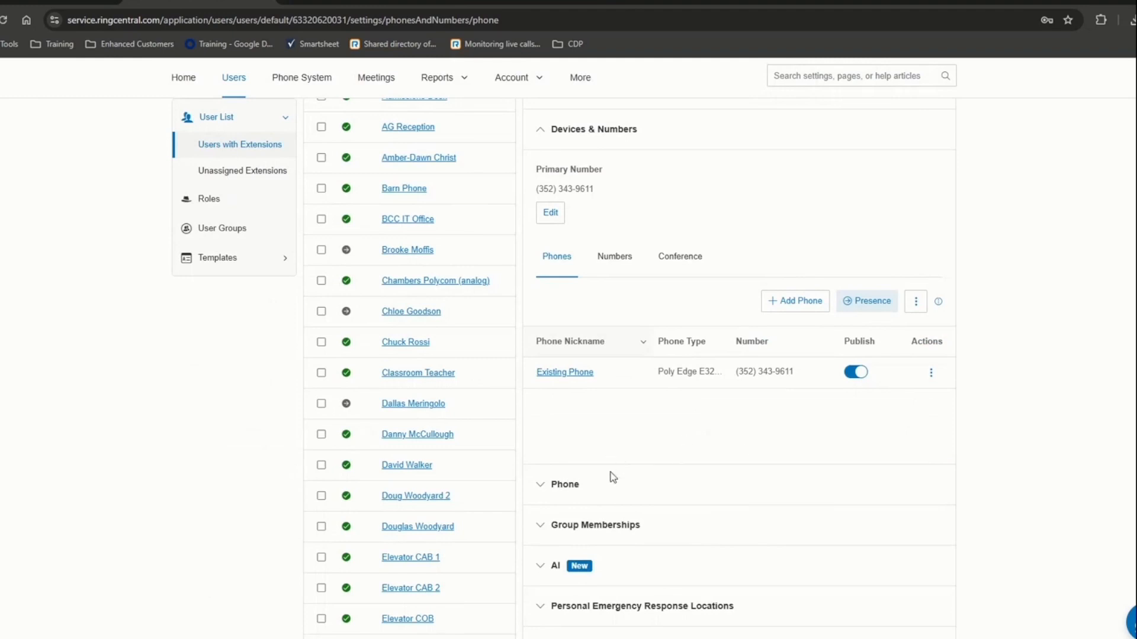
- Open the user's details and expand the Phone settings section
scroll(613, 477, up, 5)
click(392, 297)
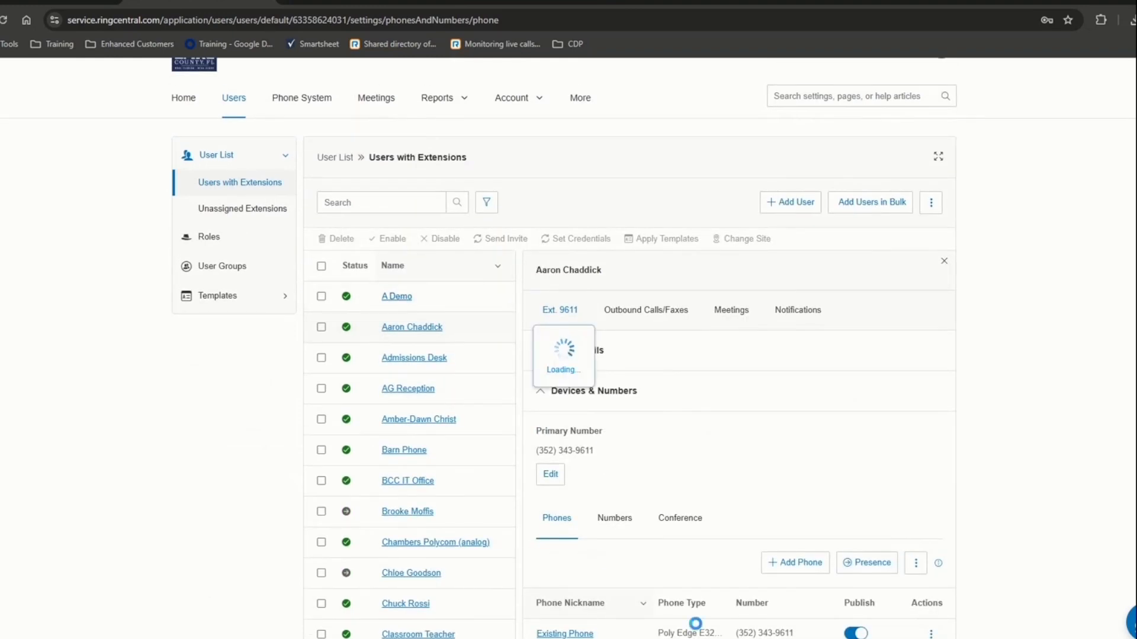
scroll(654, 531, down, 2)
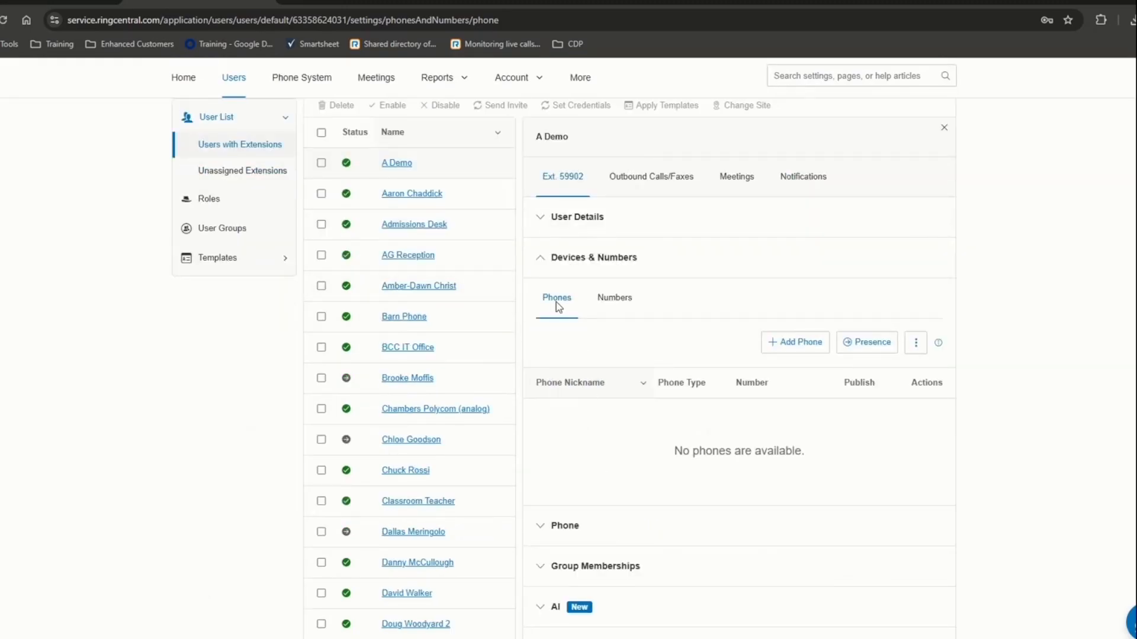
click(569, 535)
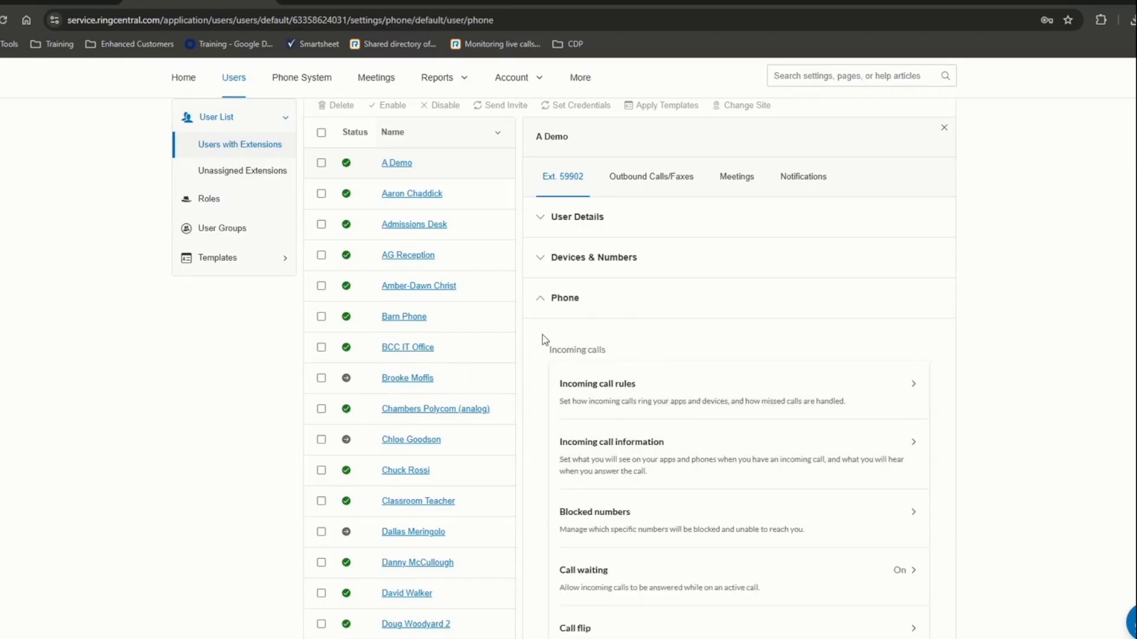
- Highlight the incoming calls settings, showing call waiting On and Acoustic hold music
drag(543, 336, 871, 597)
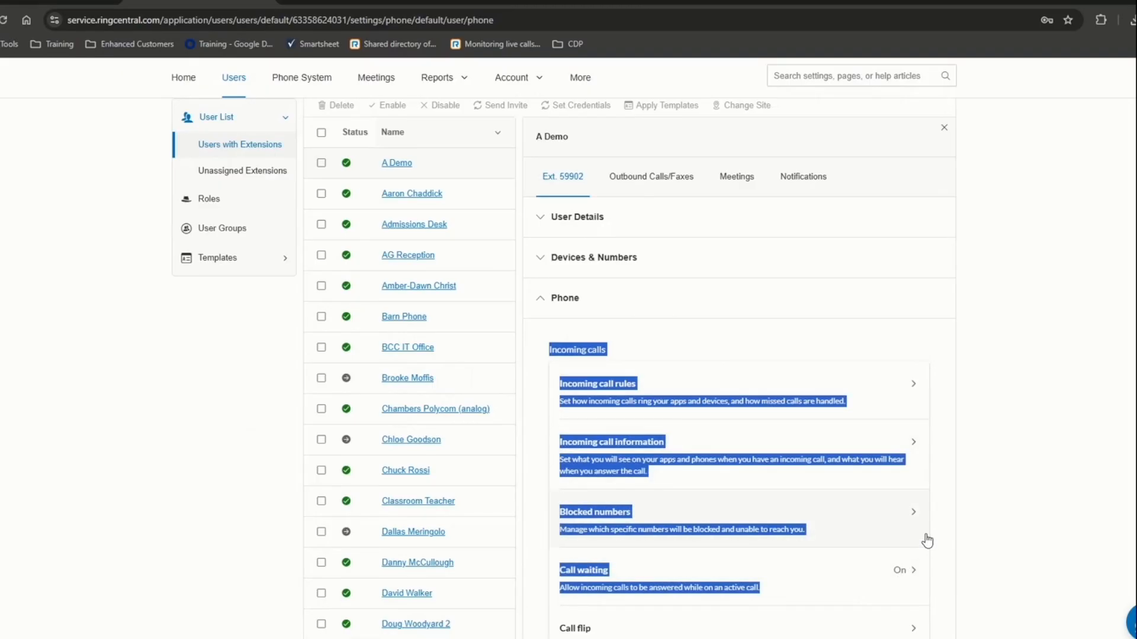
click(1030, 435)
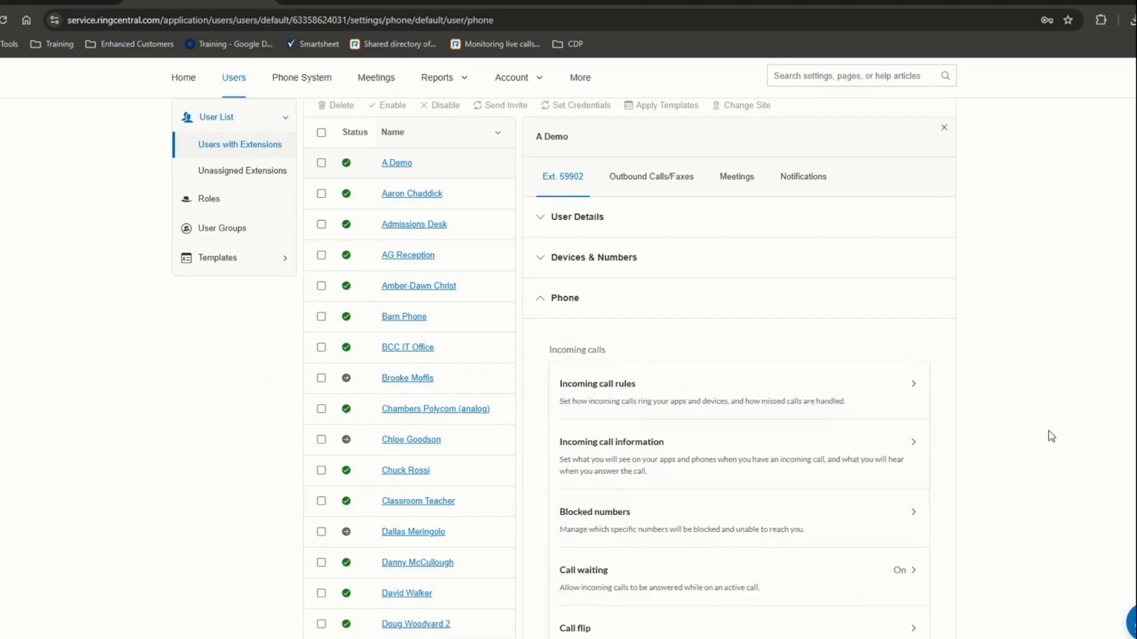
scroll(655, 462, down, 3)
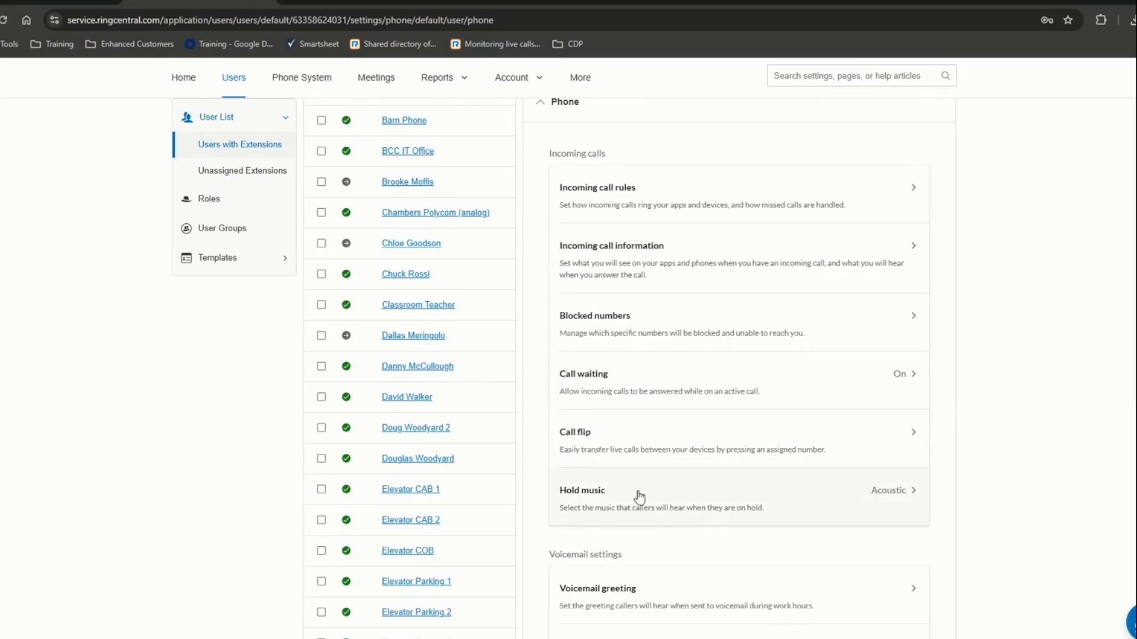
scroll(639, 495, down, 1)
scroll(640, 497, down, 3)
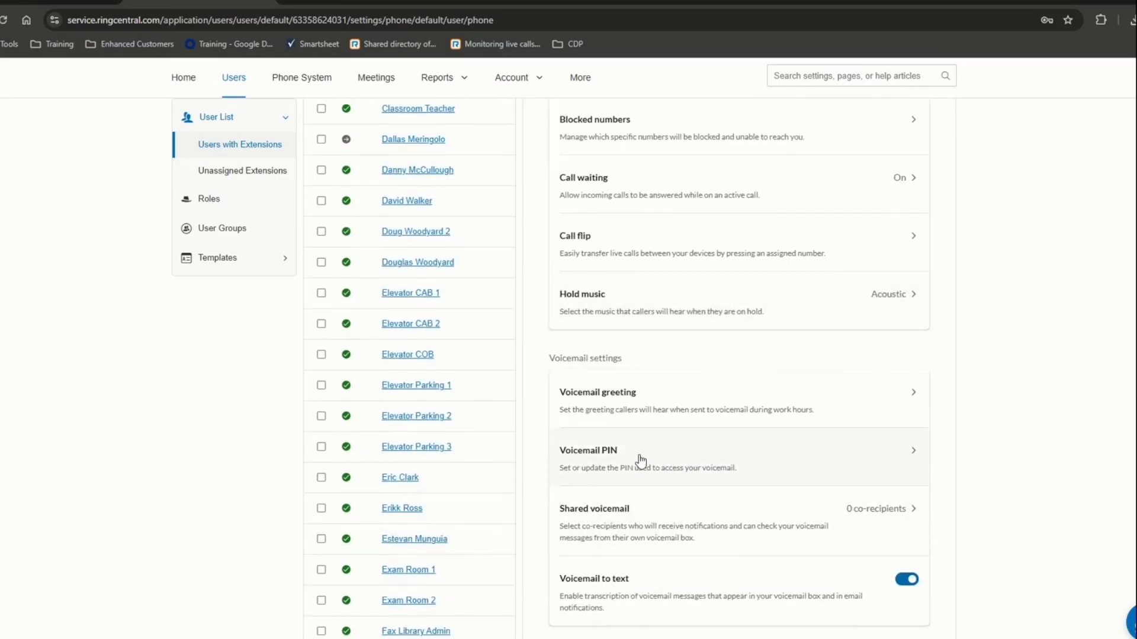
scroll(699, 414, up, 3)
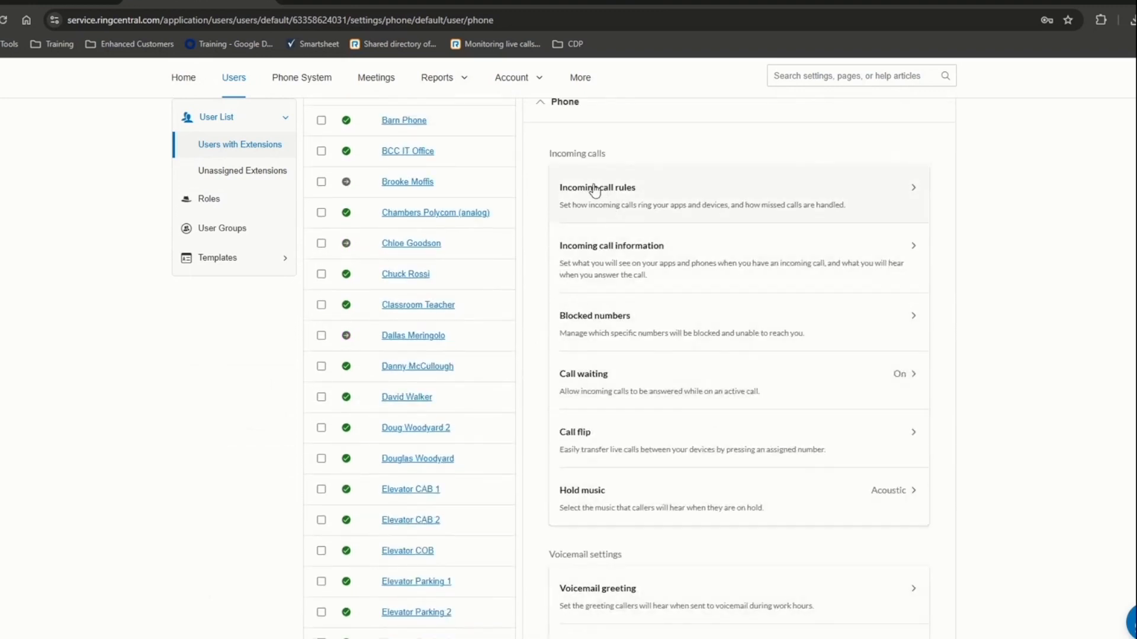
- Highlight the incoming calls through voicemail settings, then collapse the Phone section
drag(558, 157, 780, 605)
scroll(784, 568, down, 4)
drag(726, 553, 577, 278)
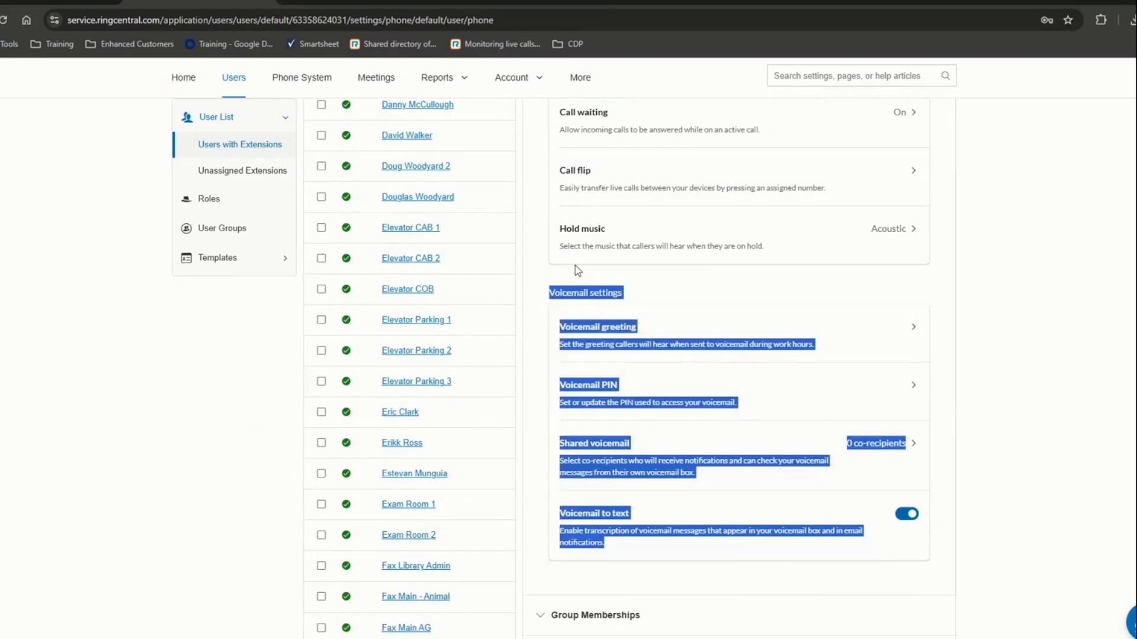
scroll(651, 450, up, 5)
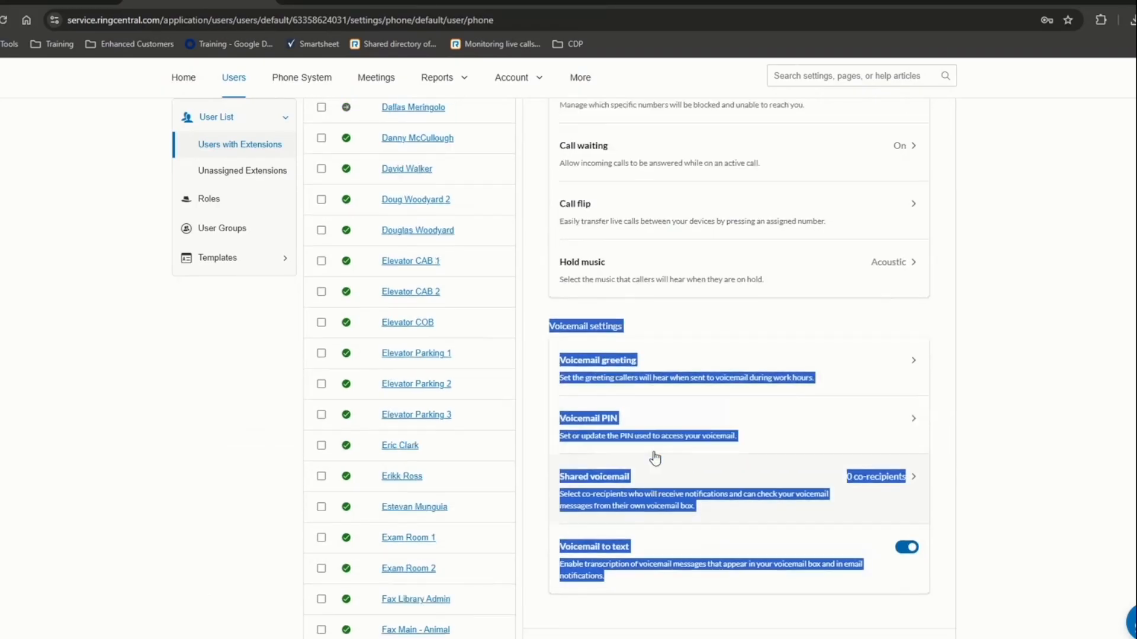
drag(573, 219, 769, 620)
scroll(768, 620, down, 4)
scroll(768, 621, up, 2)
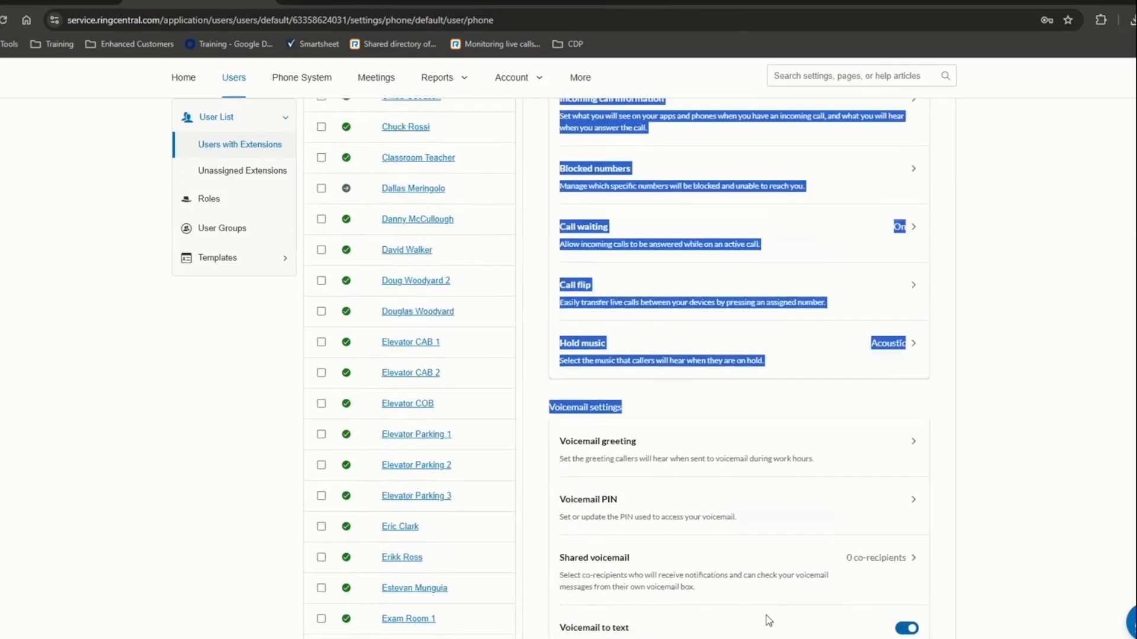
scroll(768, 621, up, 2)
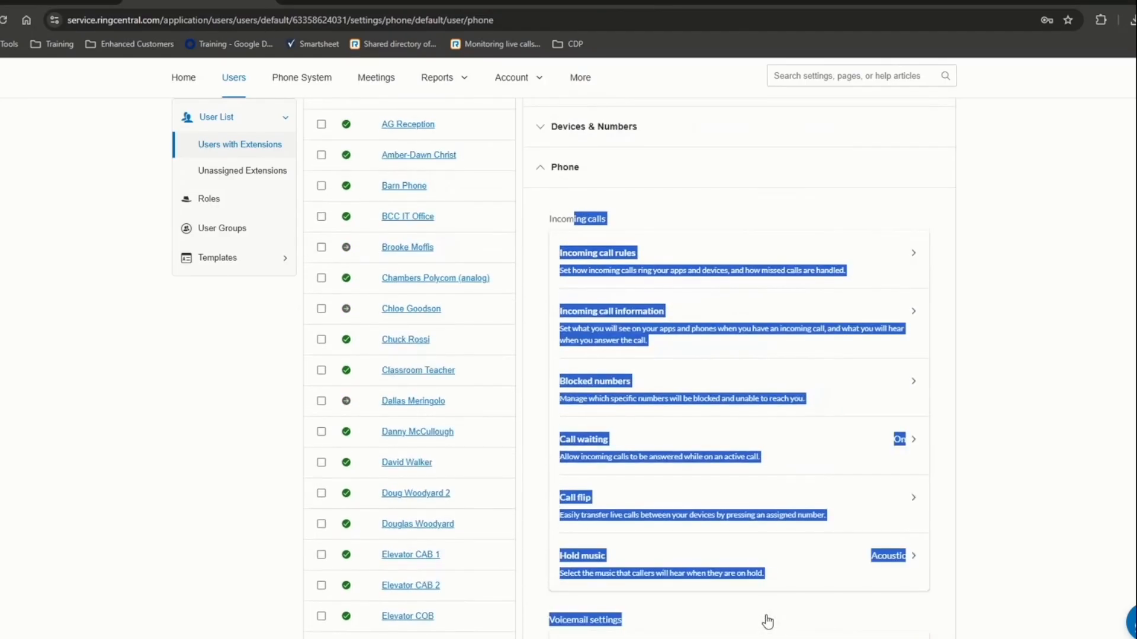
click(565, 171)
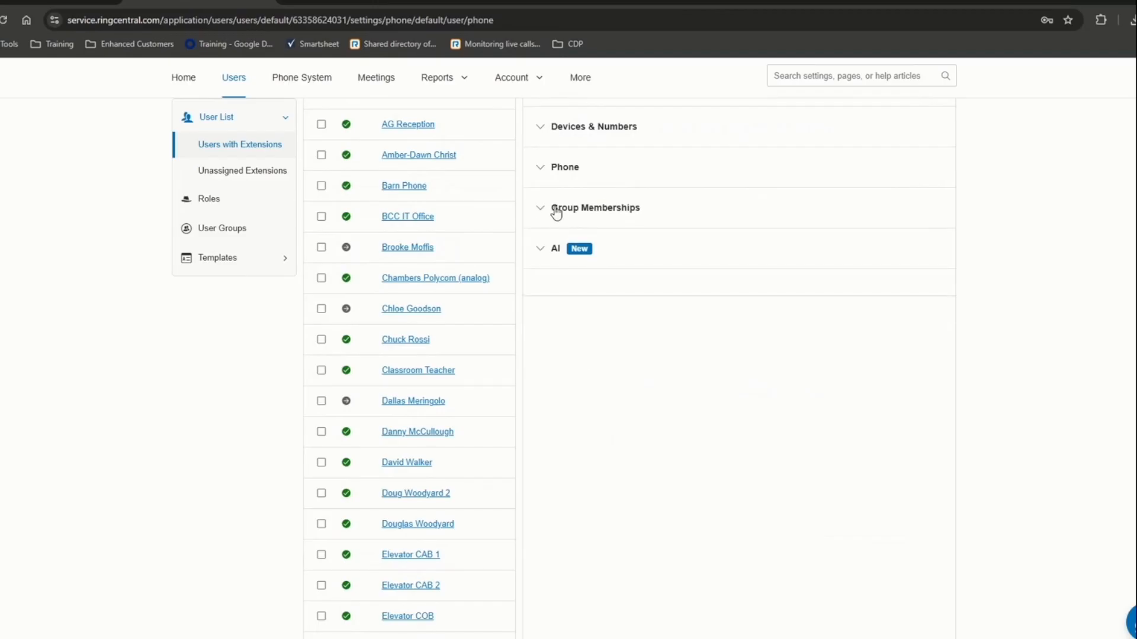
- Show Group Memberships with one call queue, Ext. 12050 at BCC IT, and load another user
click(557, 210)
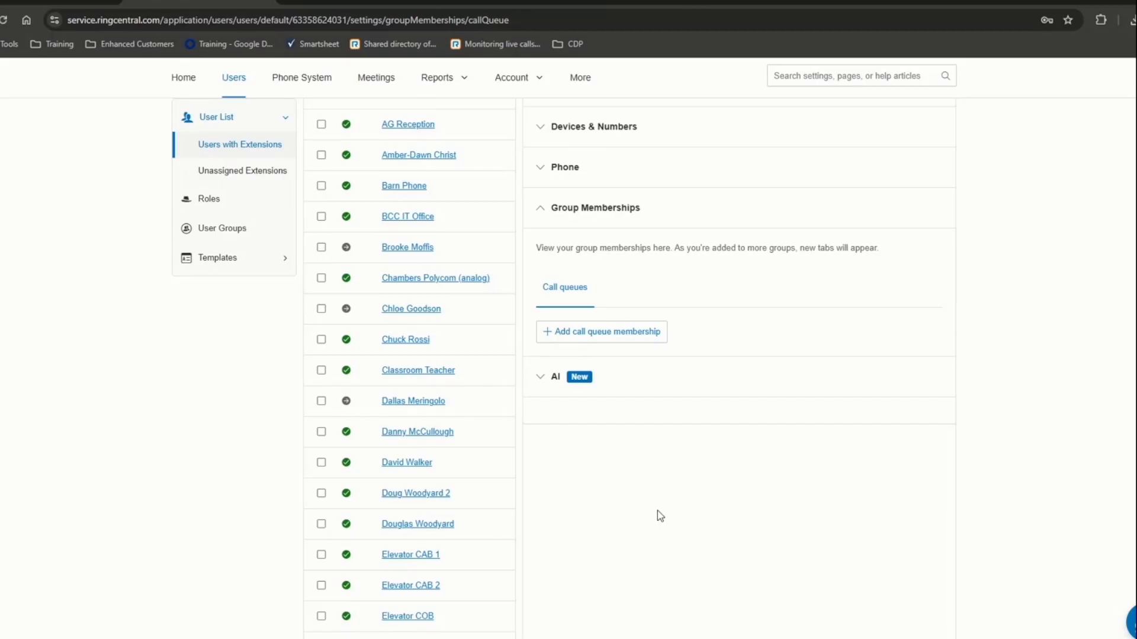
scroll(550, 388, up, 3)
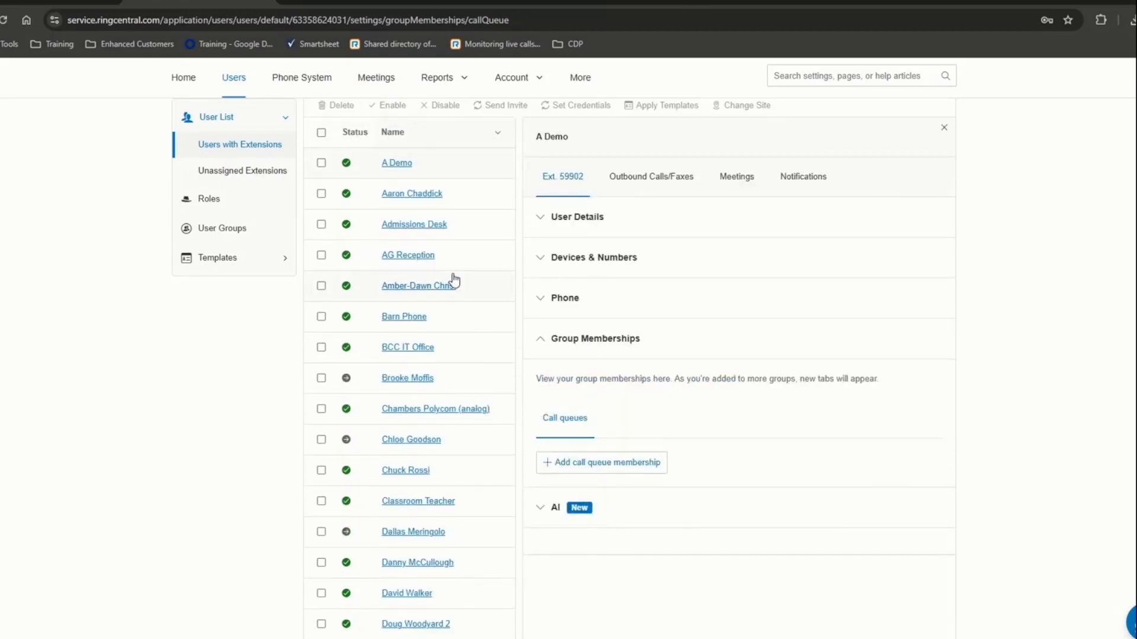
click(417, 199)
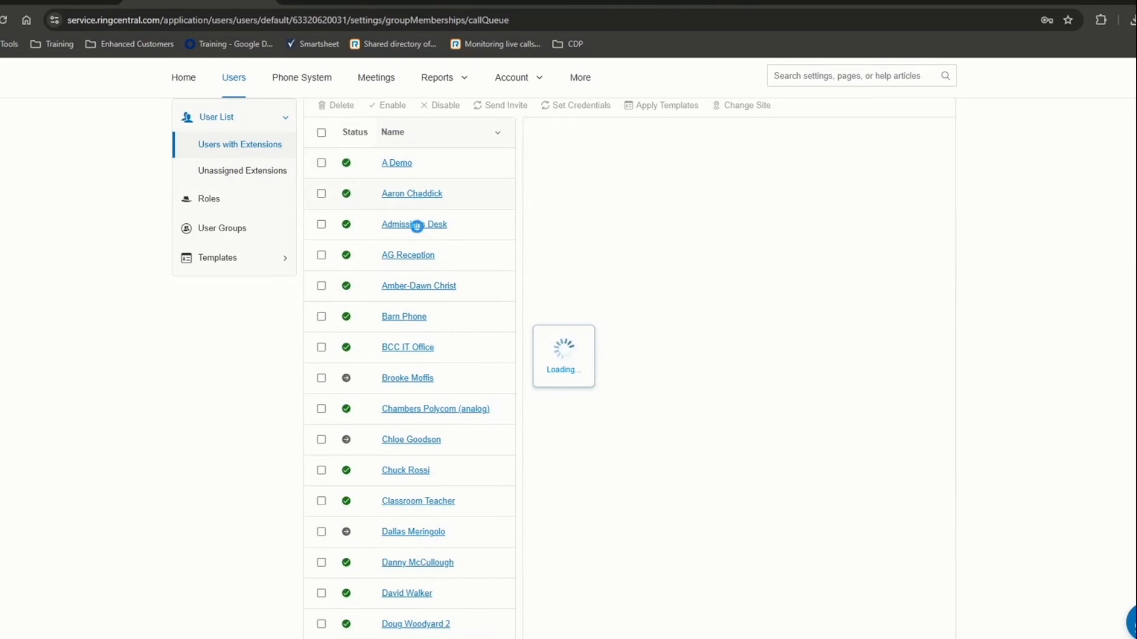
scroll(417, 227, down, 1)
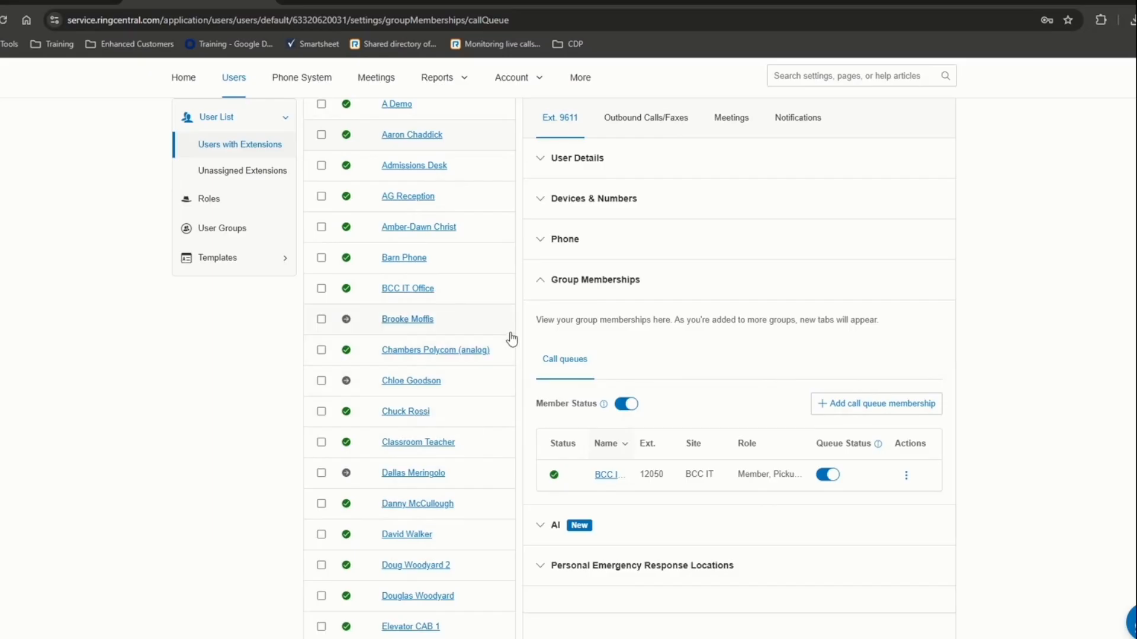
scroll(543, 330, down, 4)
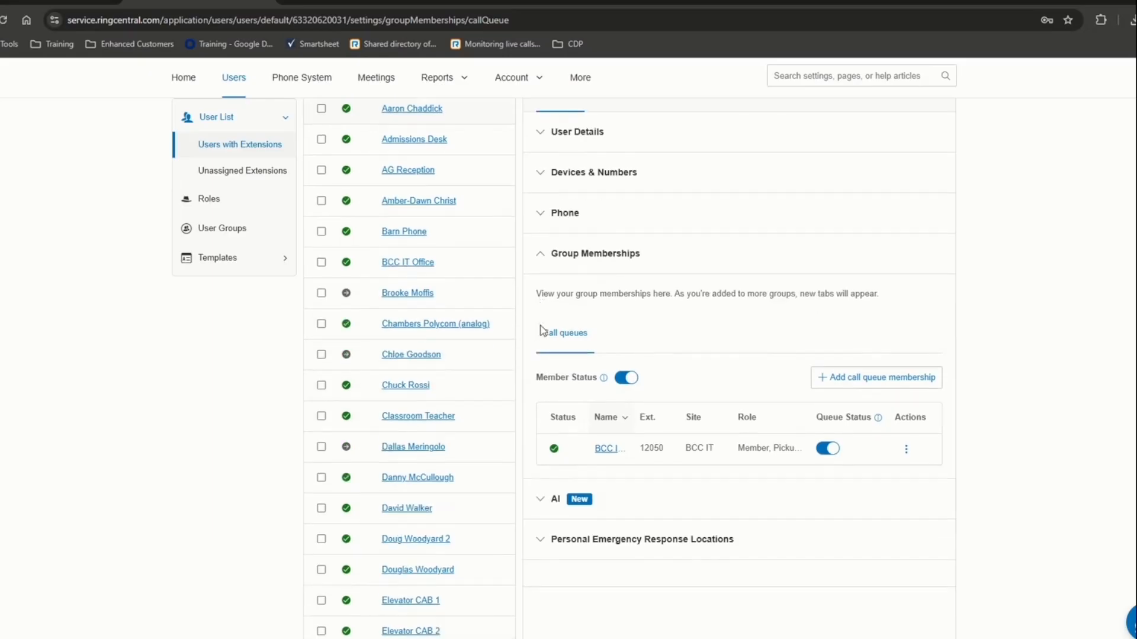
- Check Personal Emergency Response Locations, which has none configured, then collapse it
click(551, 314)
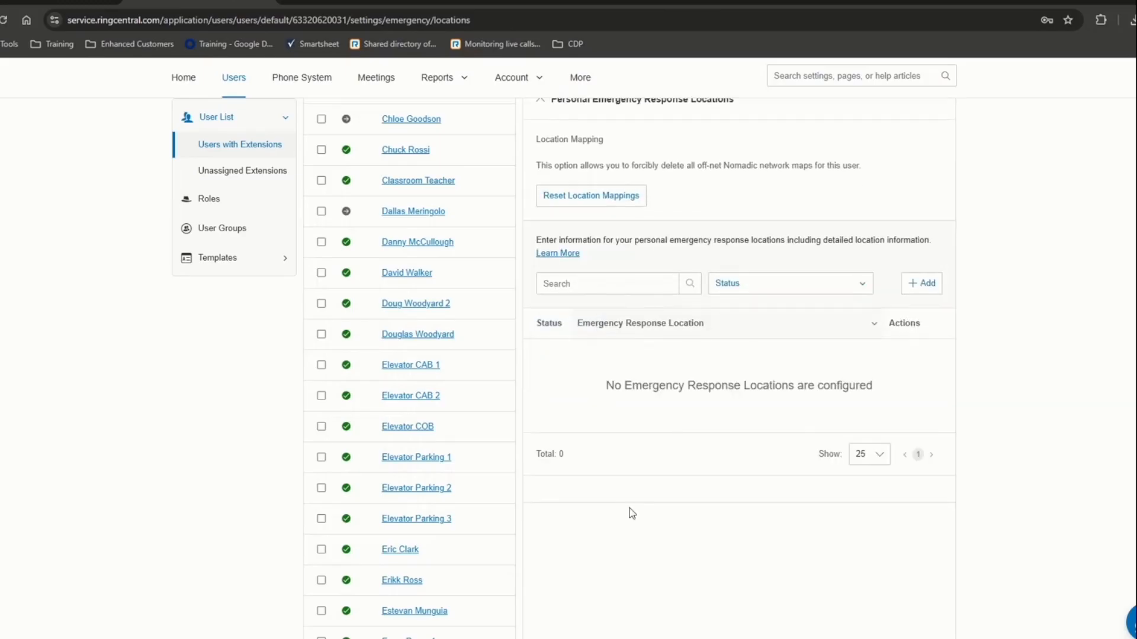
scroll(418, 375, up, 7)
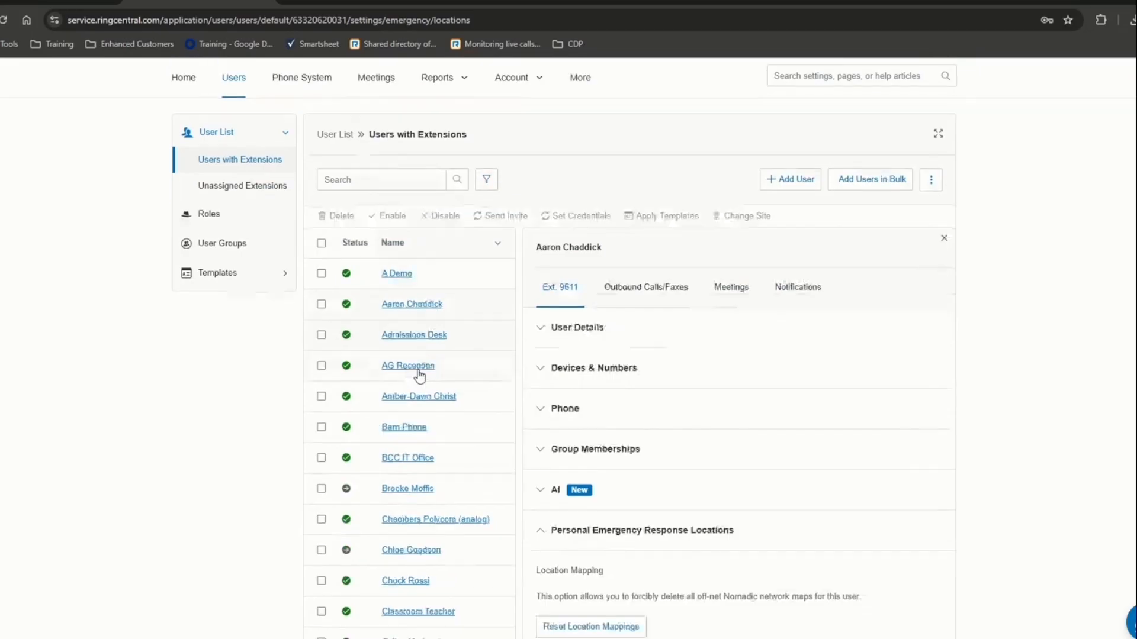
scroll(419, 375, down, 7)
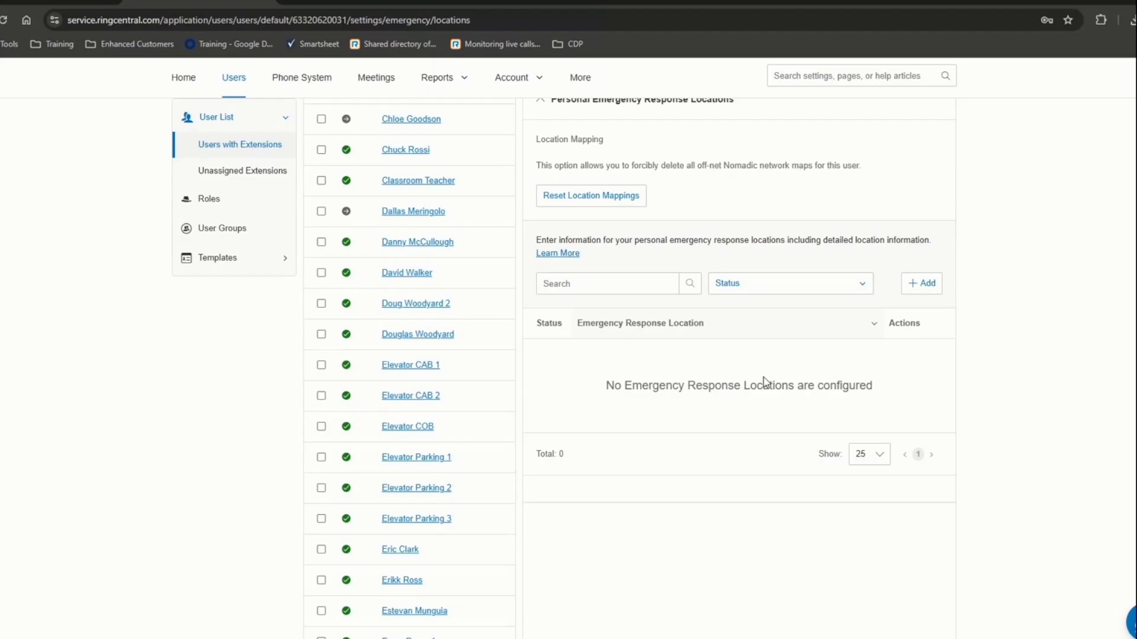
scroll(622, 290, up, 3)
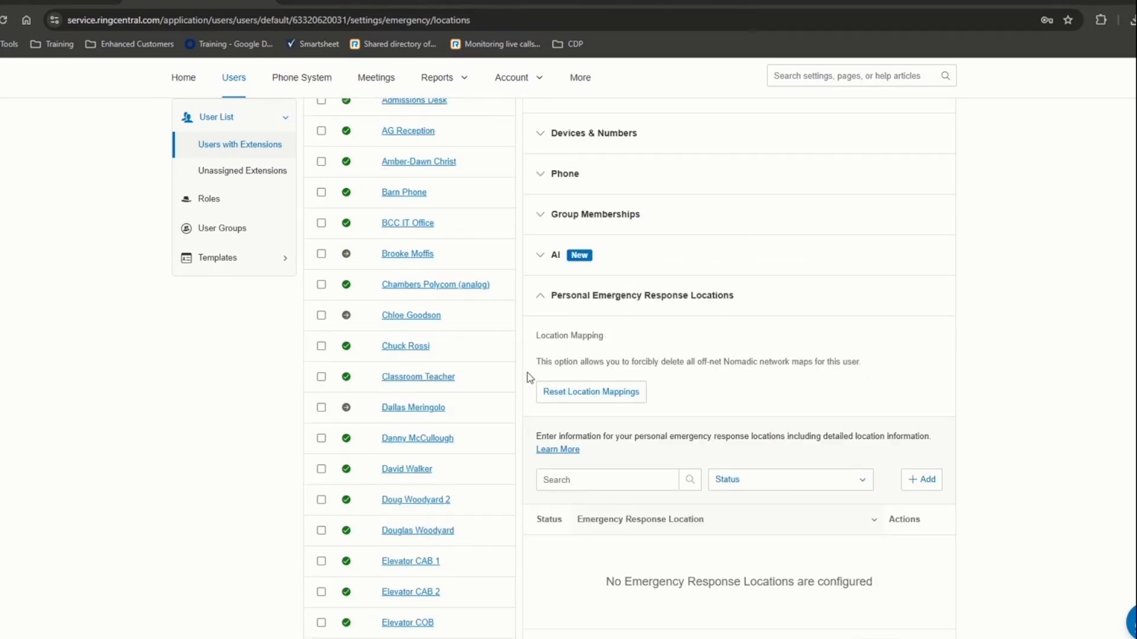
click(550, 301)
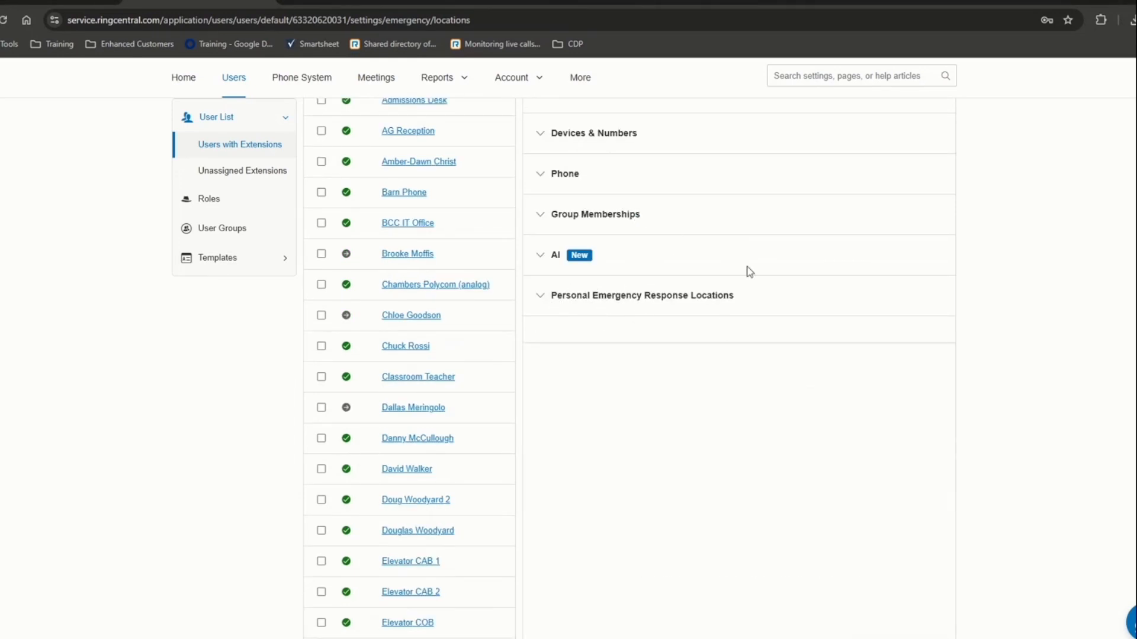
- Expand Templates to show User Settings, User Call Handling and Key Templates
scroll(644, 391, up, 2)
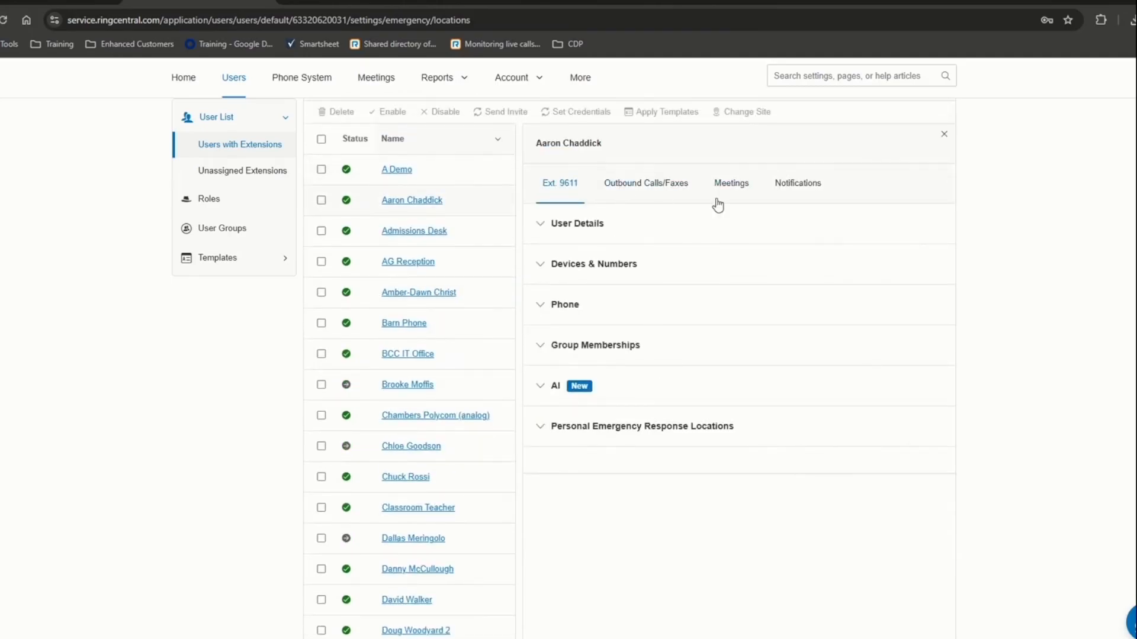
click(217, 259)
scroll(215, 264, up, 2)
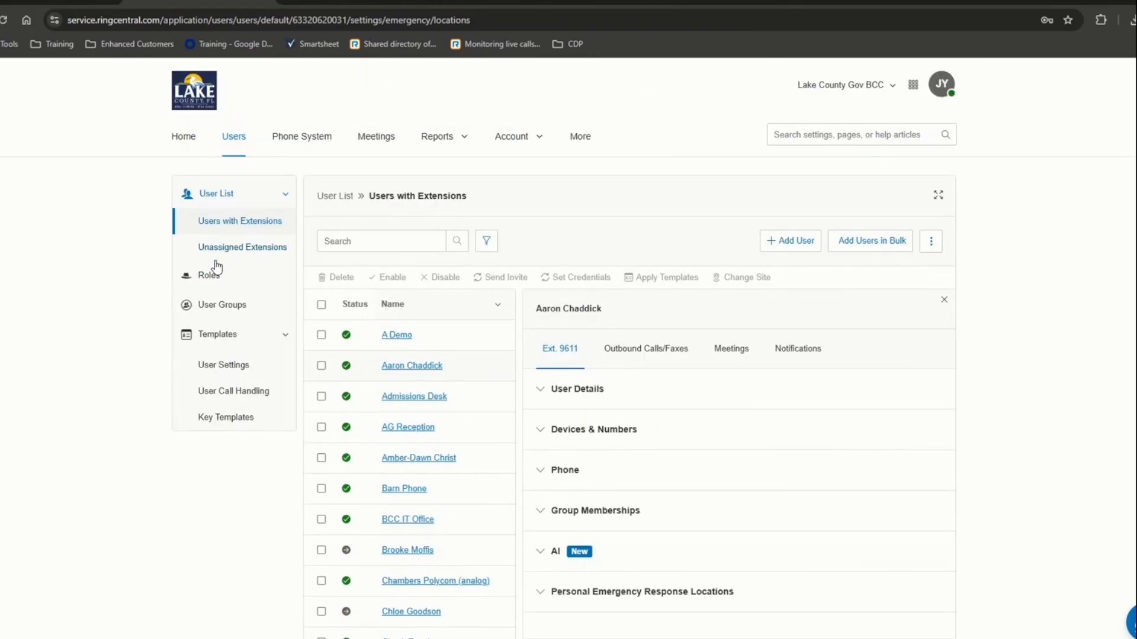
- Browse the User Settings templates page, listing 11 templates like User-BCC Telecom-Admin and User-Retain
click(240, 370)
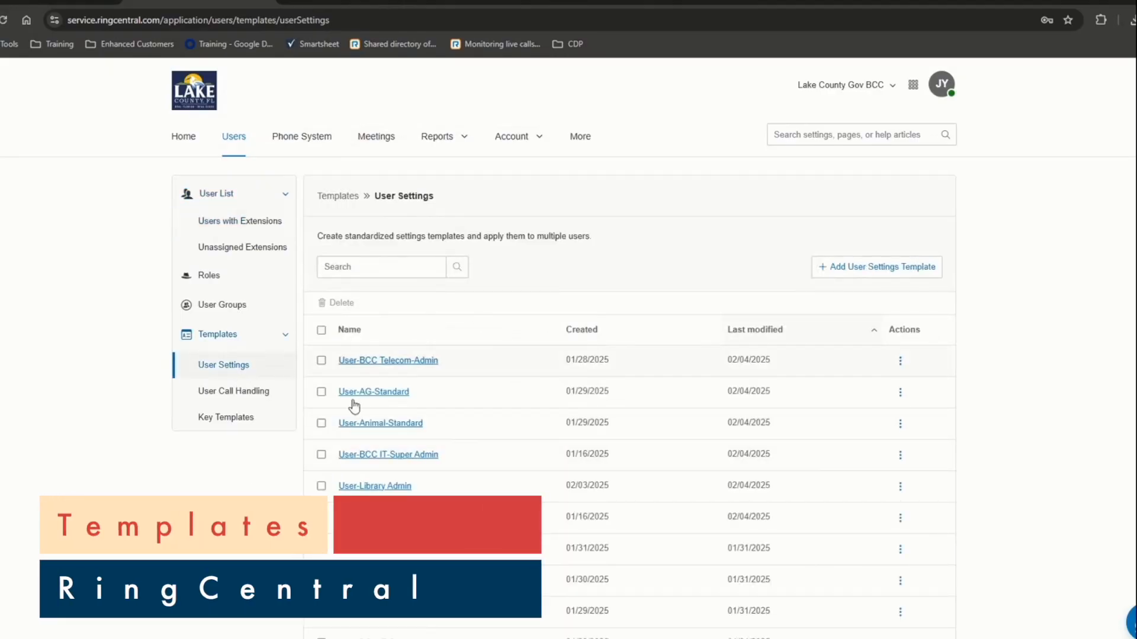
scroll(494, 493, down, 3)
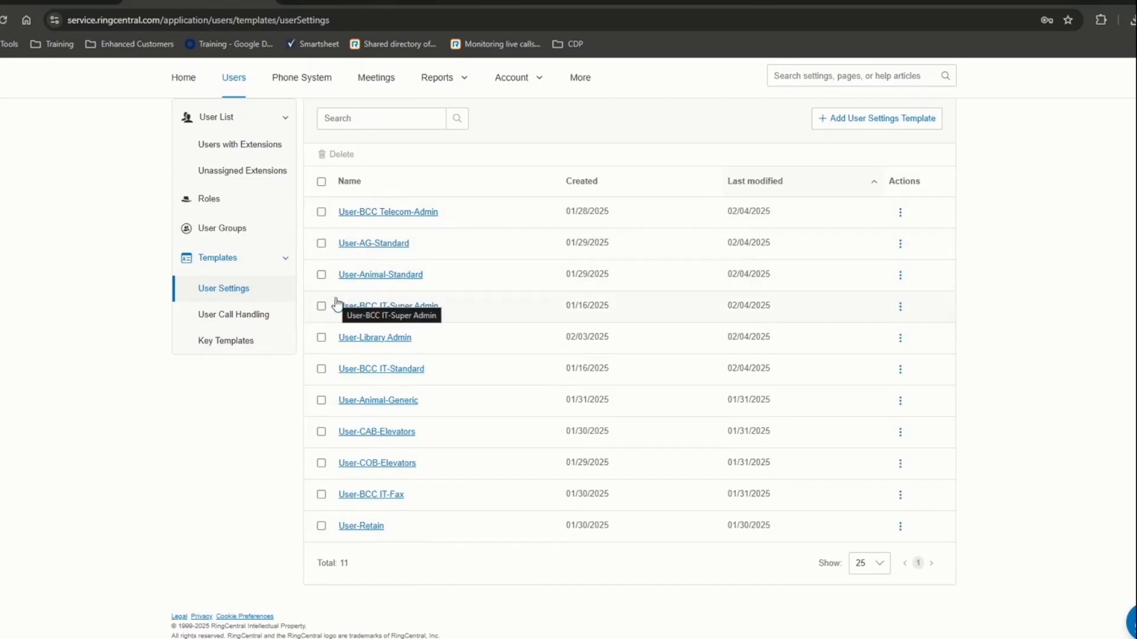
scroll(616, 473, up, 2)
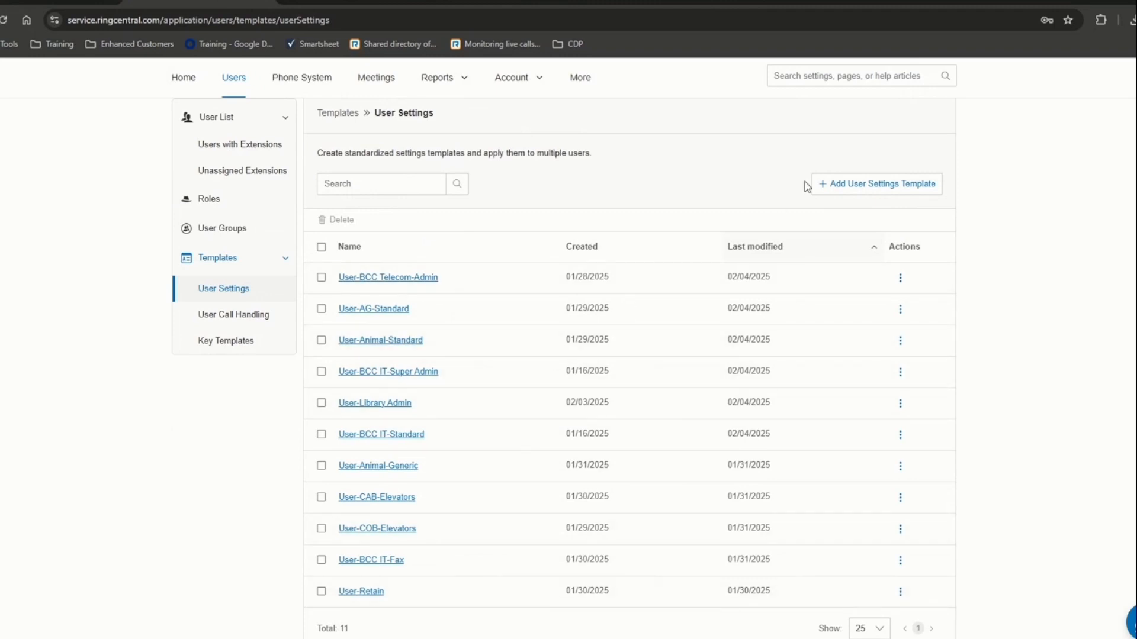
- Add a new User Settings template named 'Training Demo' and save it
click(897, 184)
click(522, 262)
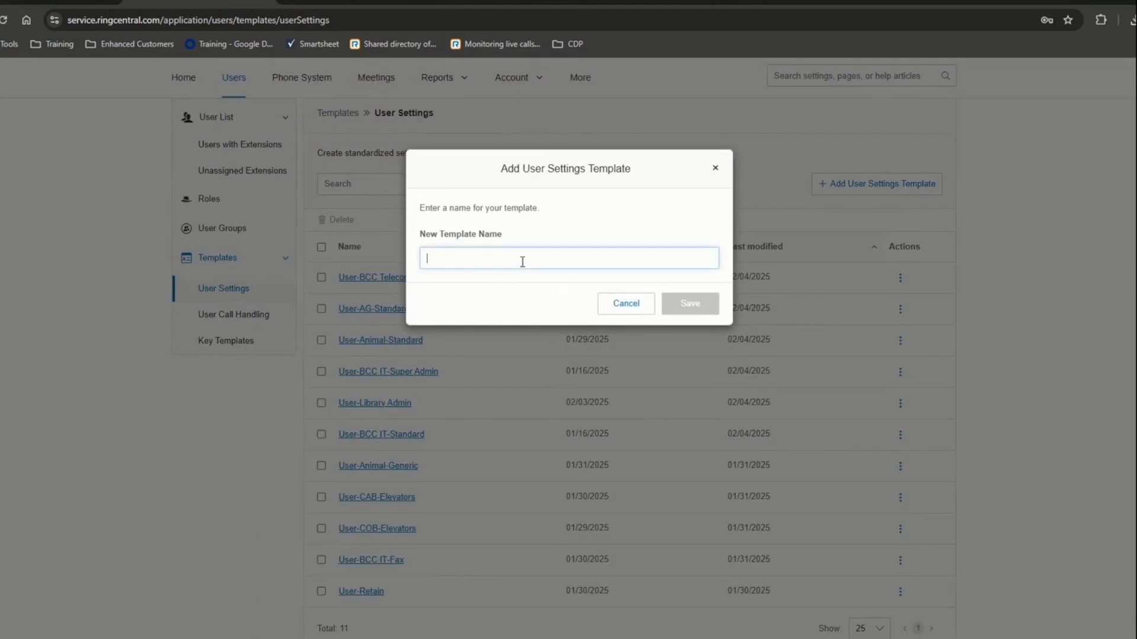
text(Training Demo)
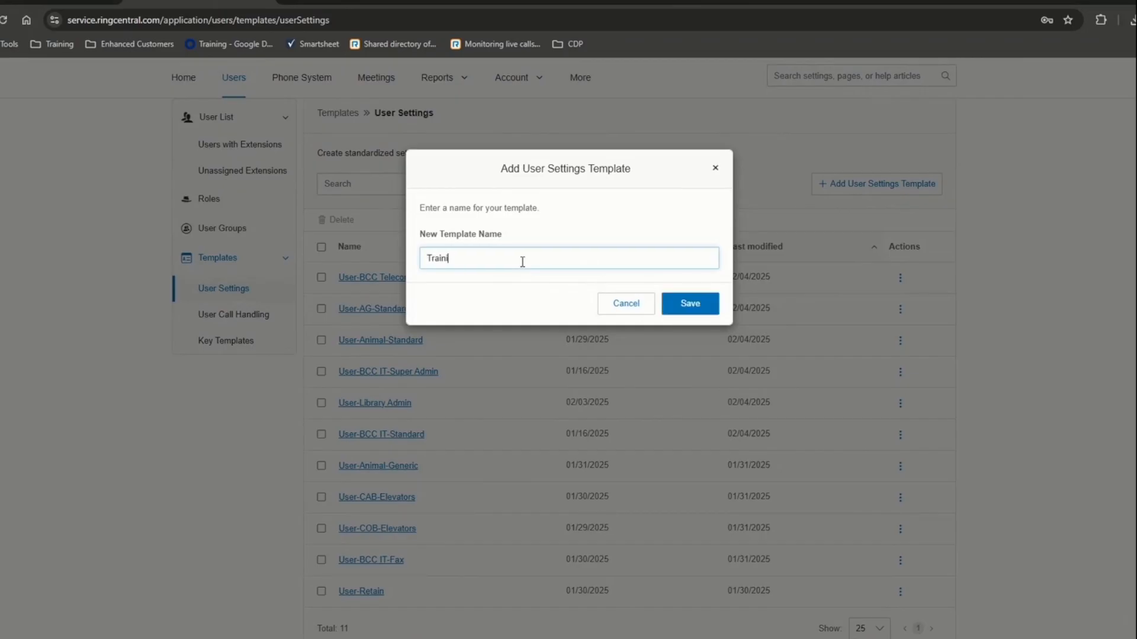
click(668, 303)
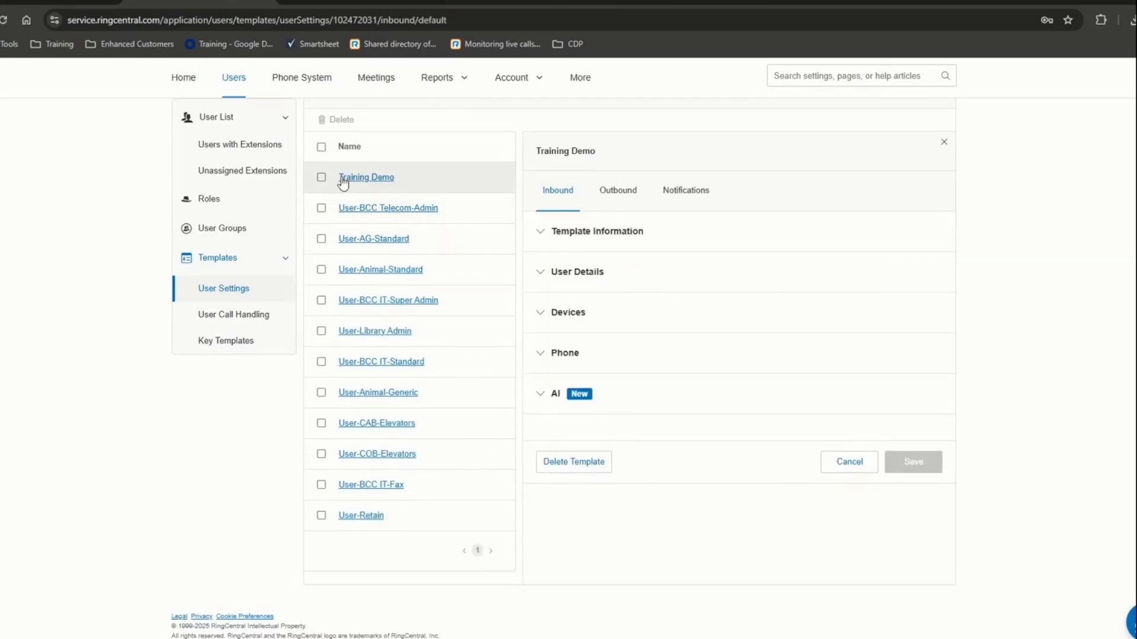
- Review Training Demo's outbound caller ID and inbound user details, then edit its schedule
click(549, 240)
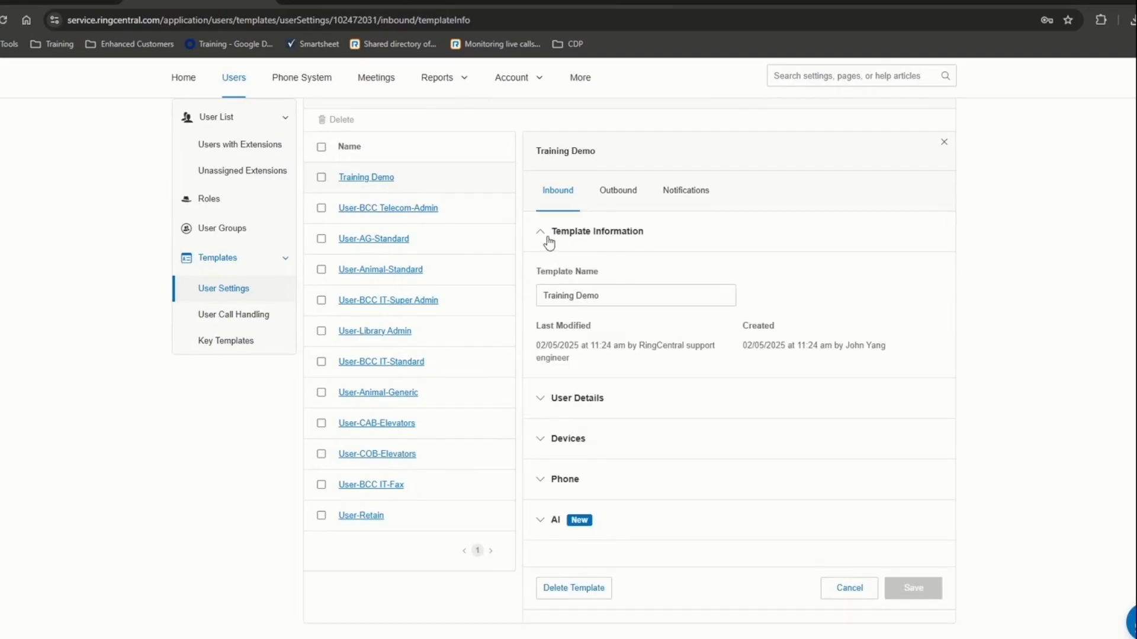
click(616, 192)
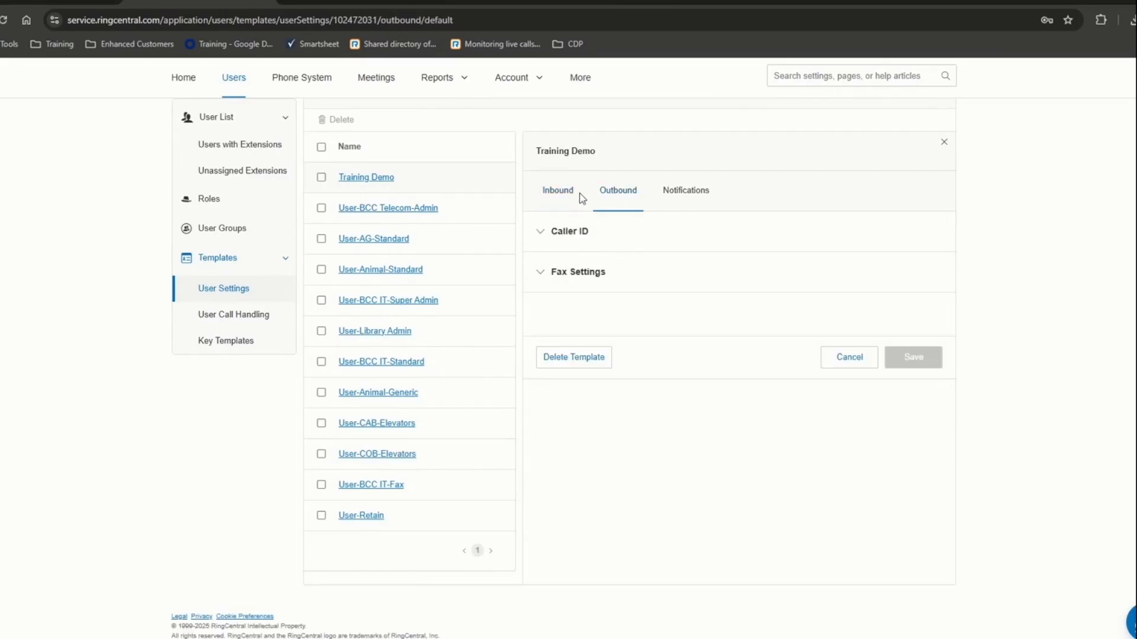
click(557, 236)
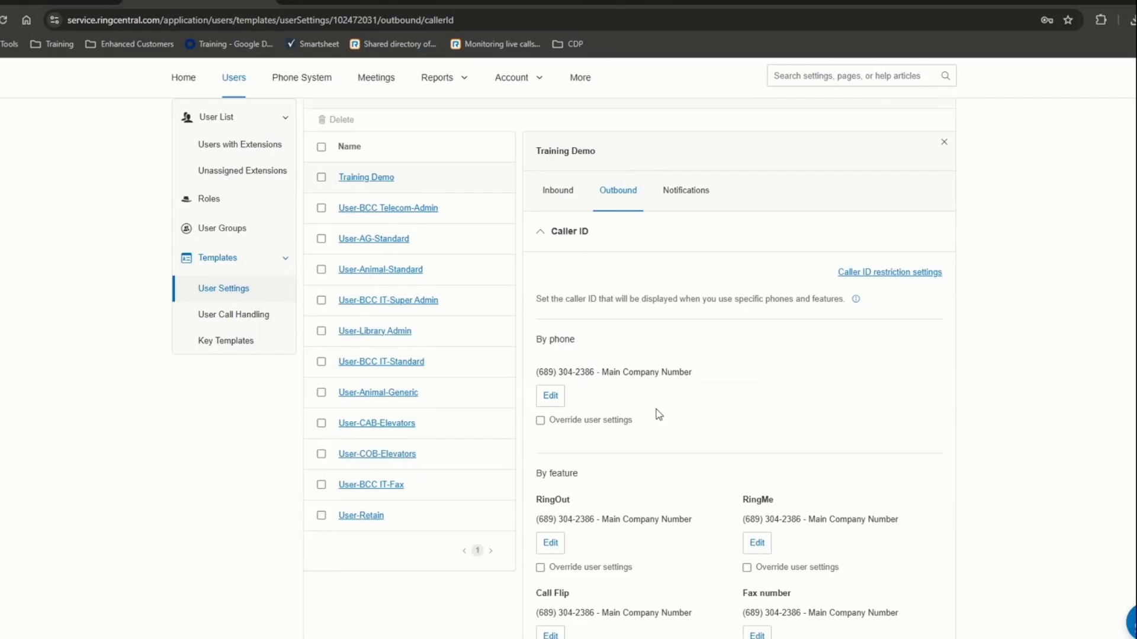
click(557, 196)
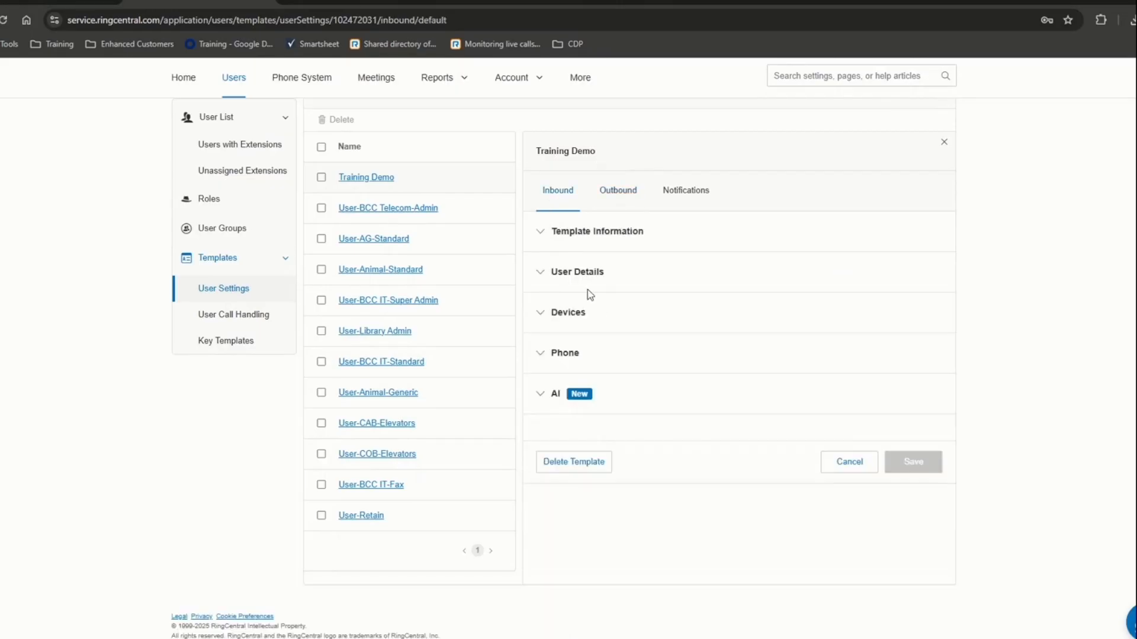
click(549, 278)
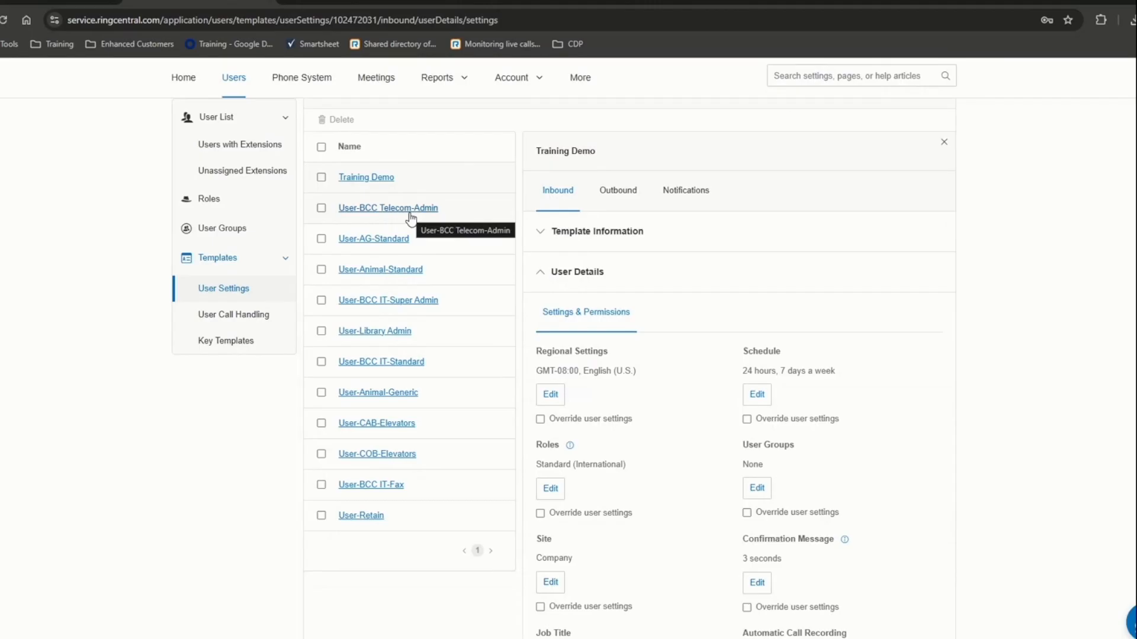
click(759, 396)
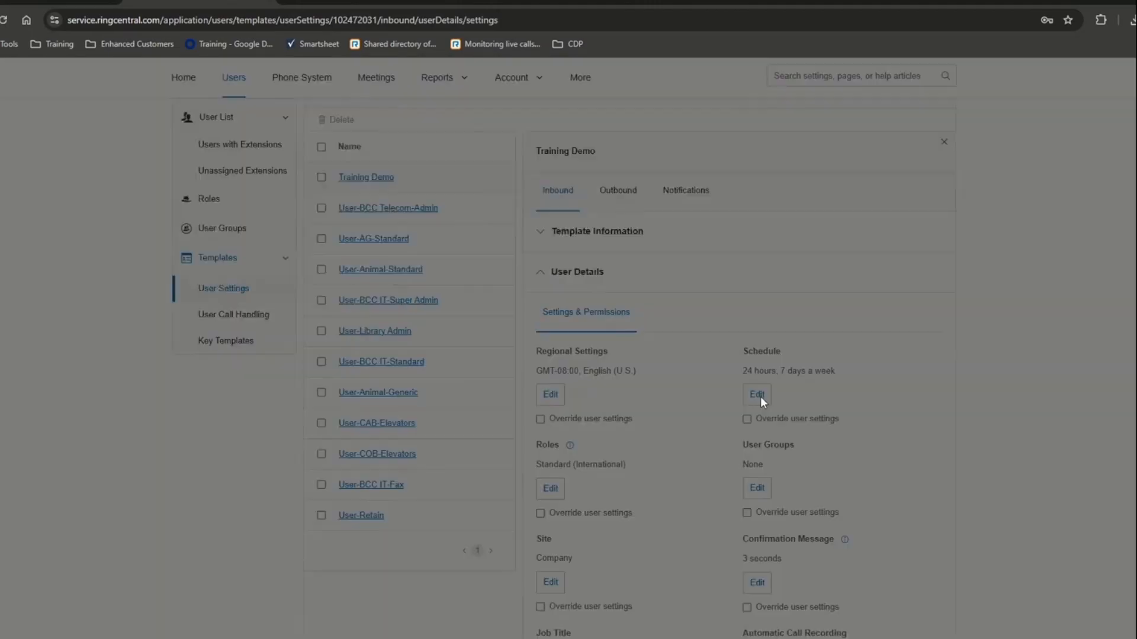
- Set a specific schedule of 9:00 AM–12:00 PM applied to all work days, Monday–Friday
click(217, 268)
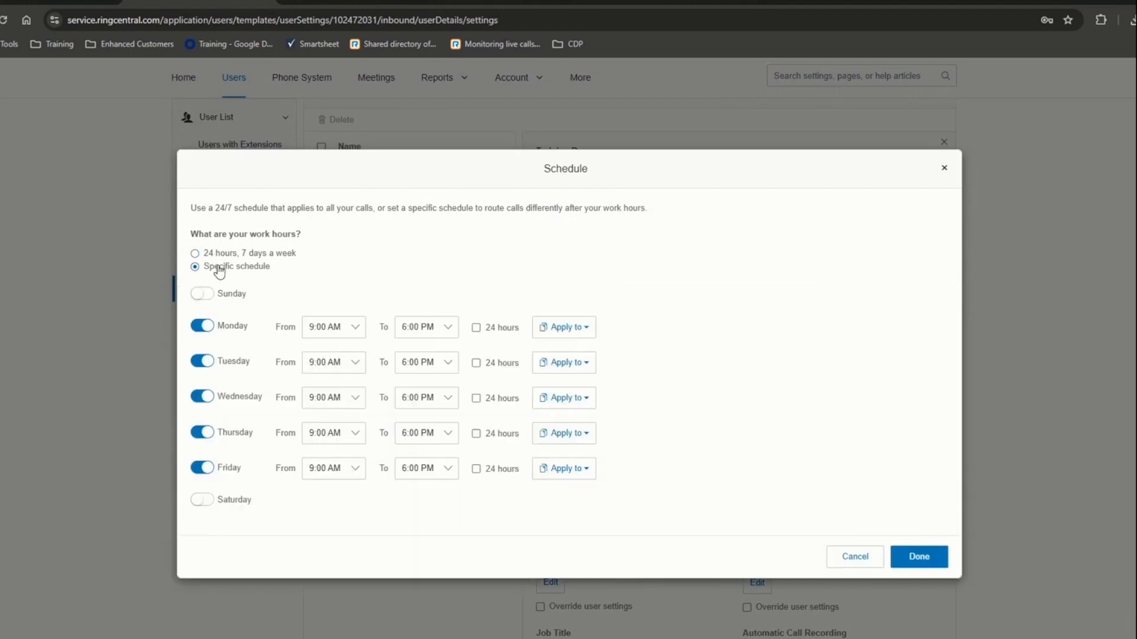
click(435, 335)
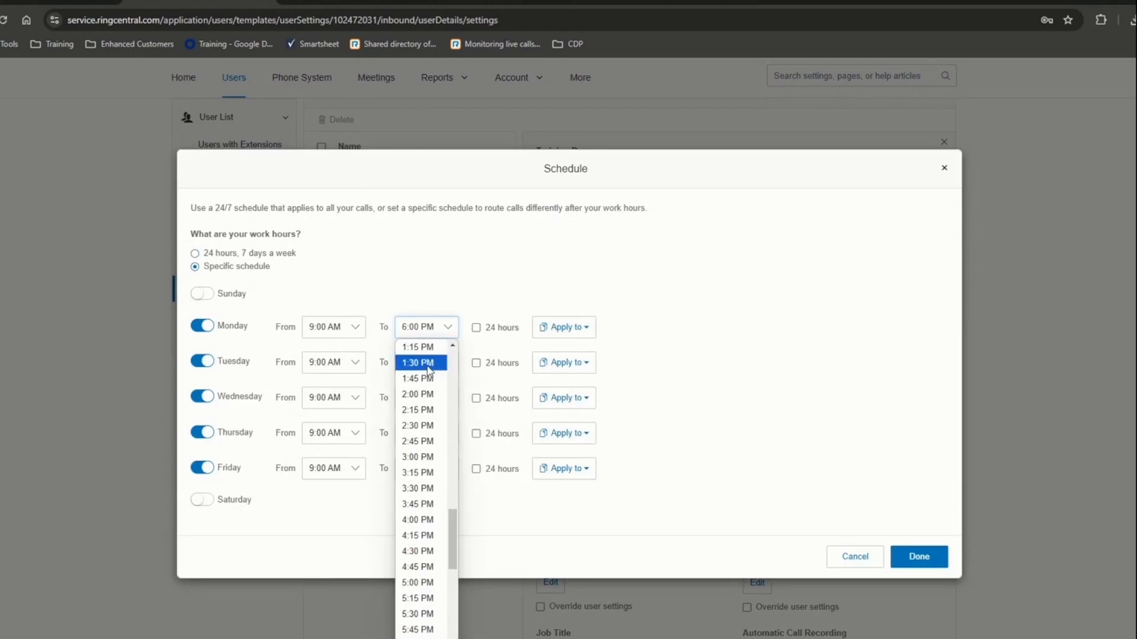
scroll(417, 442, up, 5)
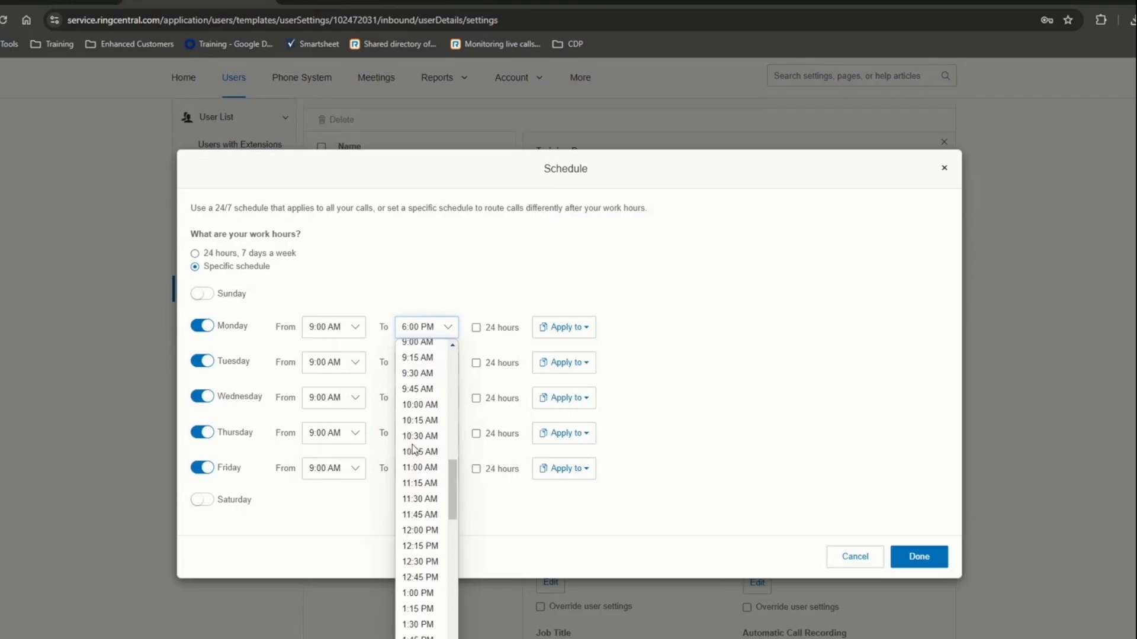
click(418, 530)
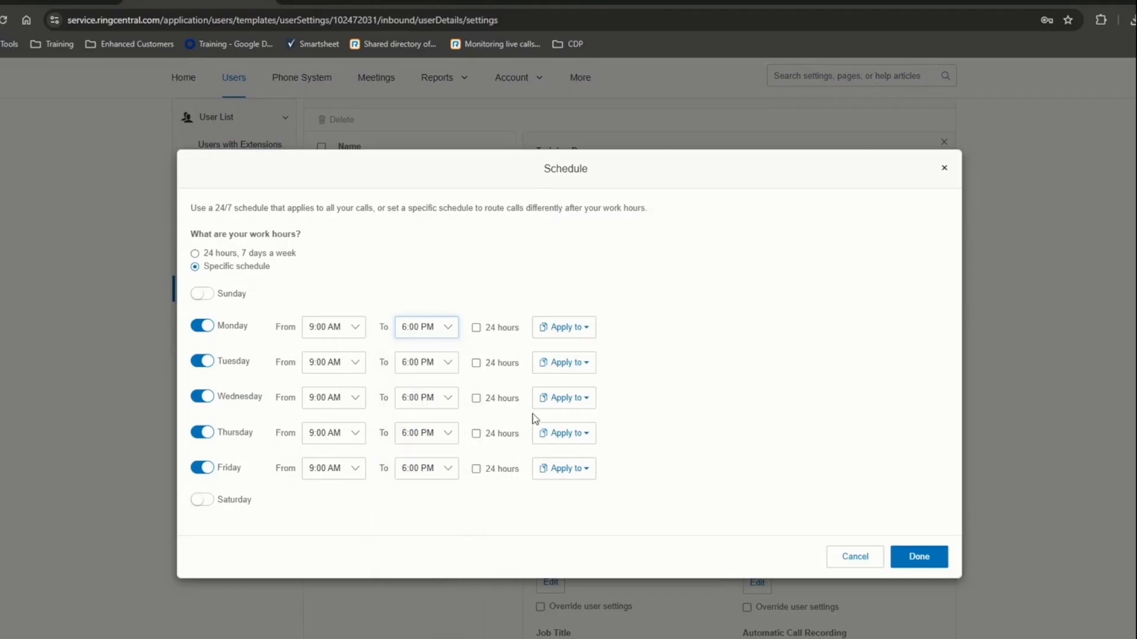
click(571, 335)
click(572, 353)
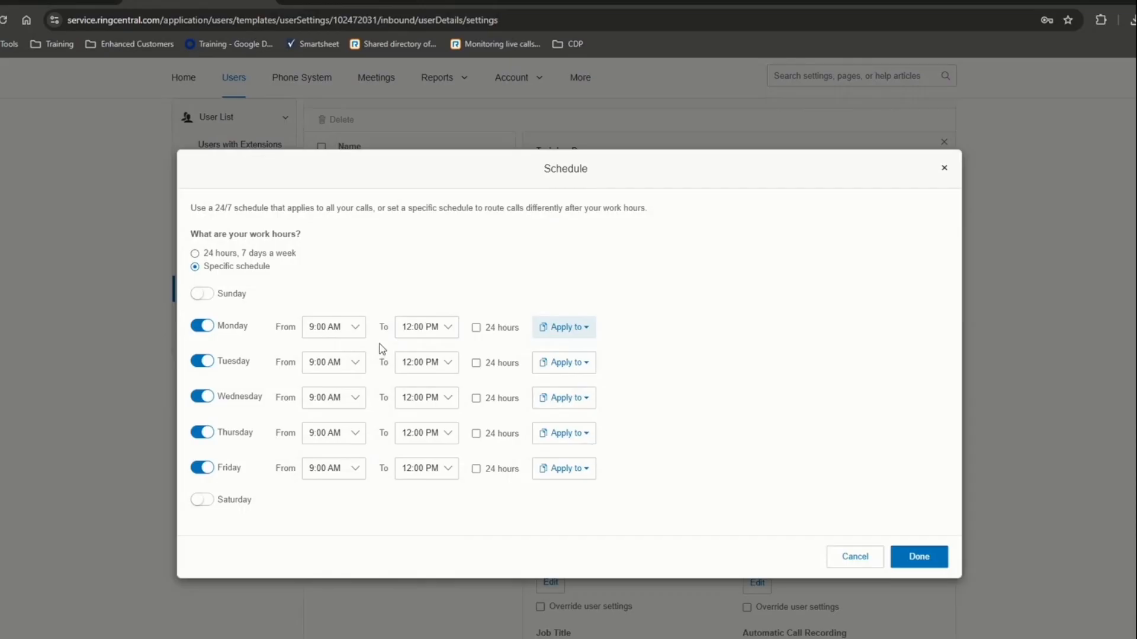
click(942, 565)
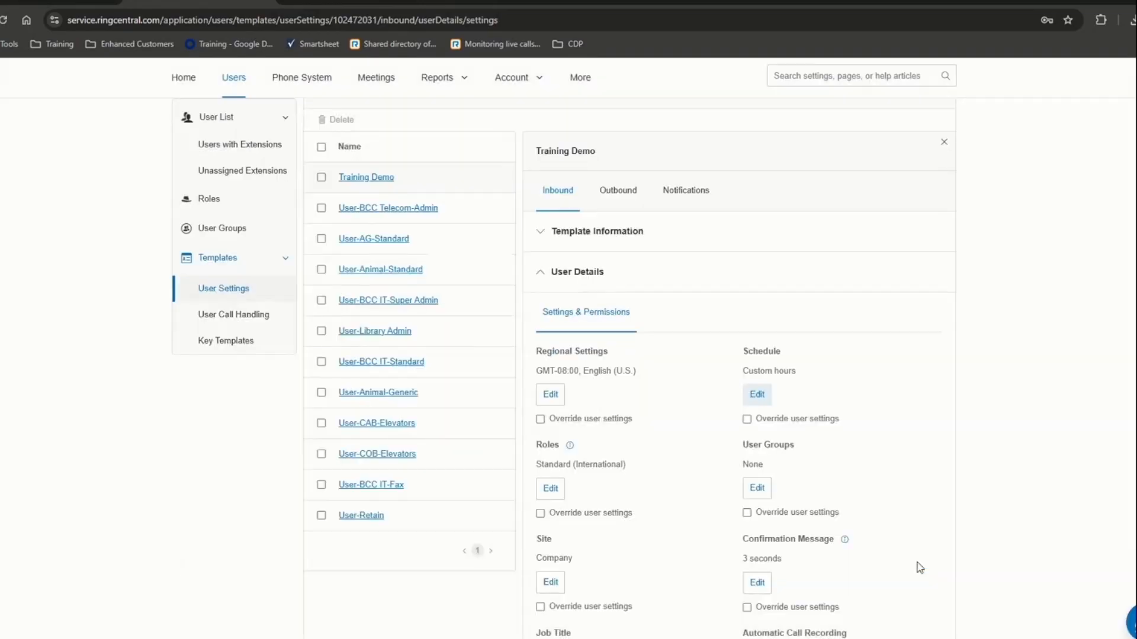
- Make the schedule override user settings, then expand the template's Devices and Phone sections
scroll(902, 486, down, 4)
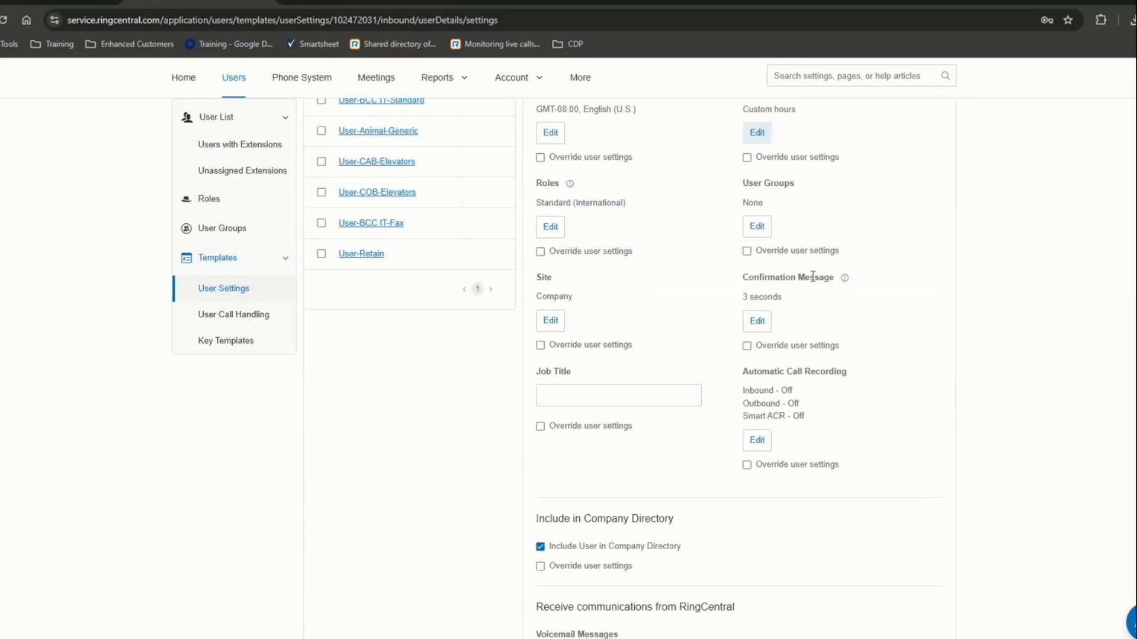
click(747, 157)
scroll(651, 461, down, 5)
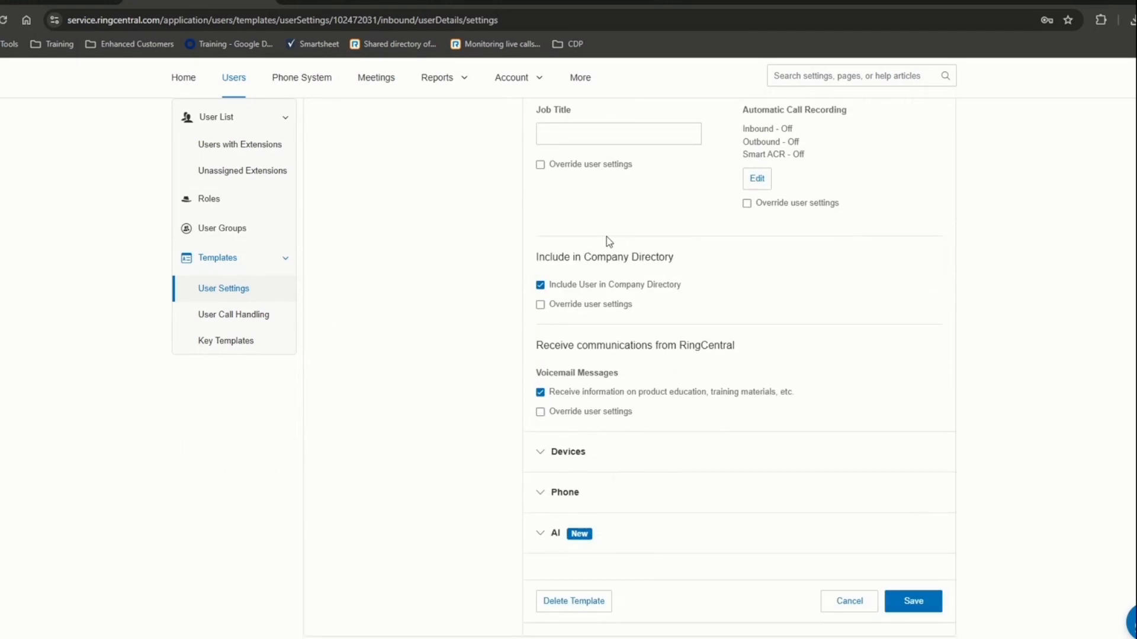
scroll(578, 317, down, 1)
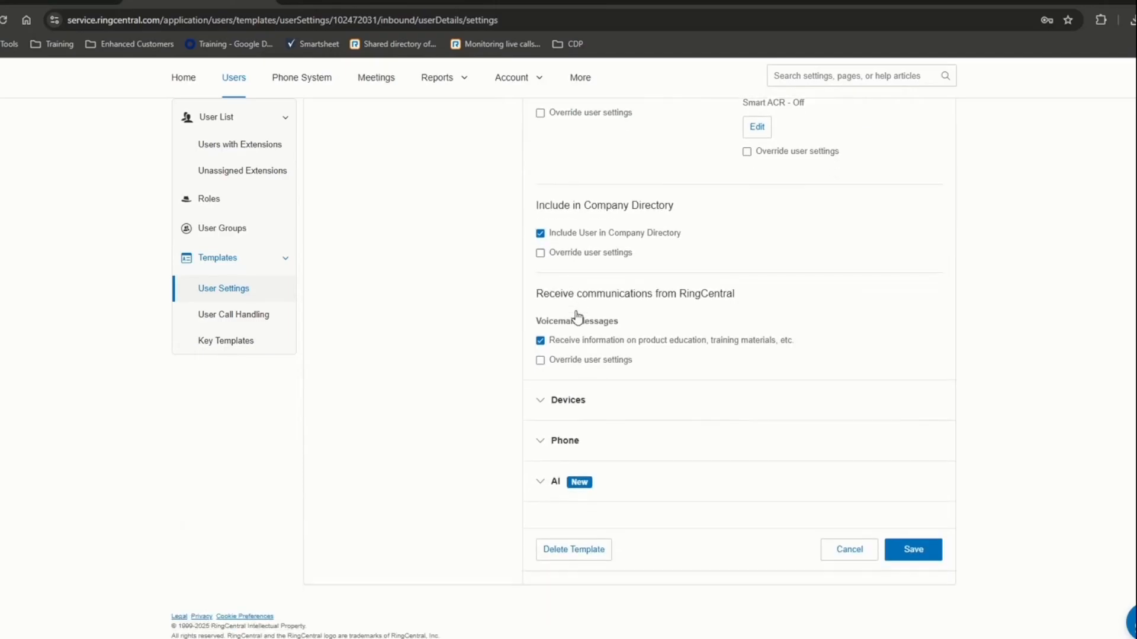
click(543, 404)
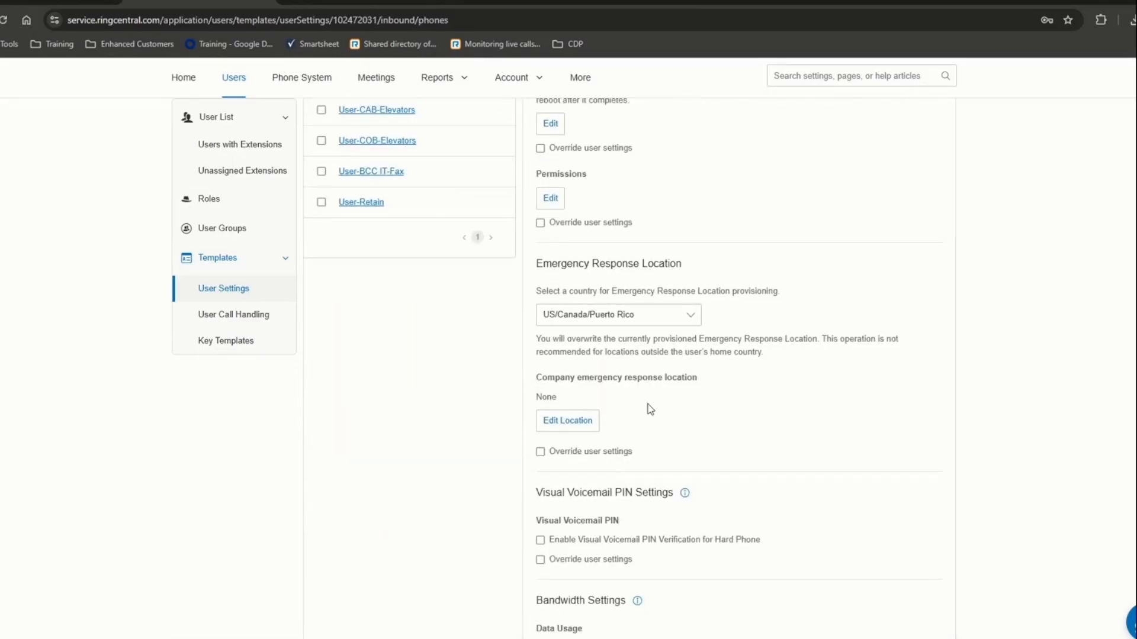
scroll(648, 403, up, 2)
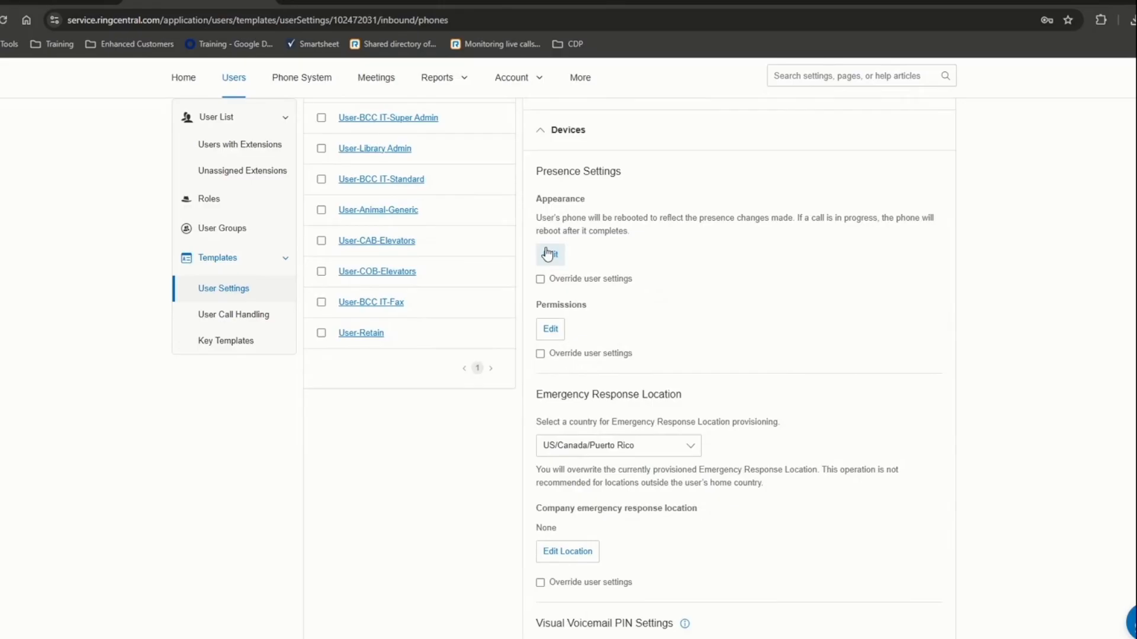
scroll(565, 281, down, 3)
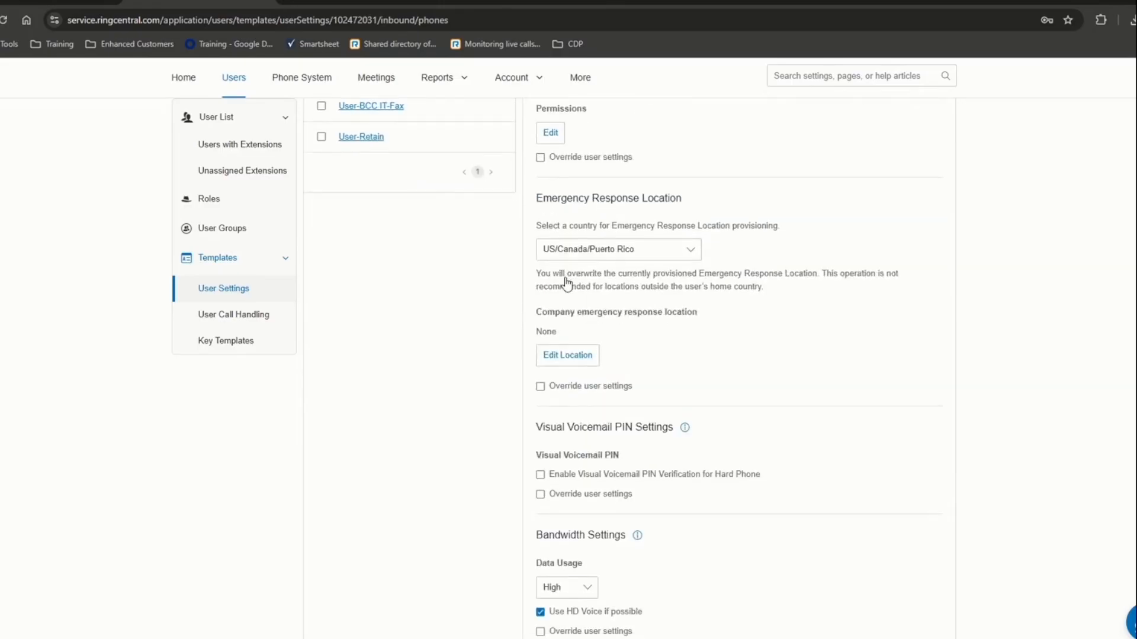
scroll(595, 497, down, 3)
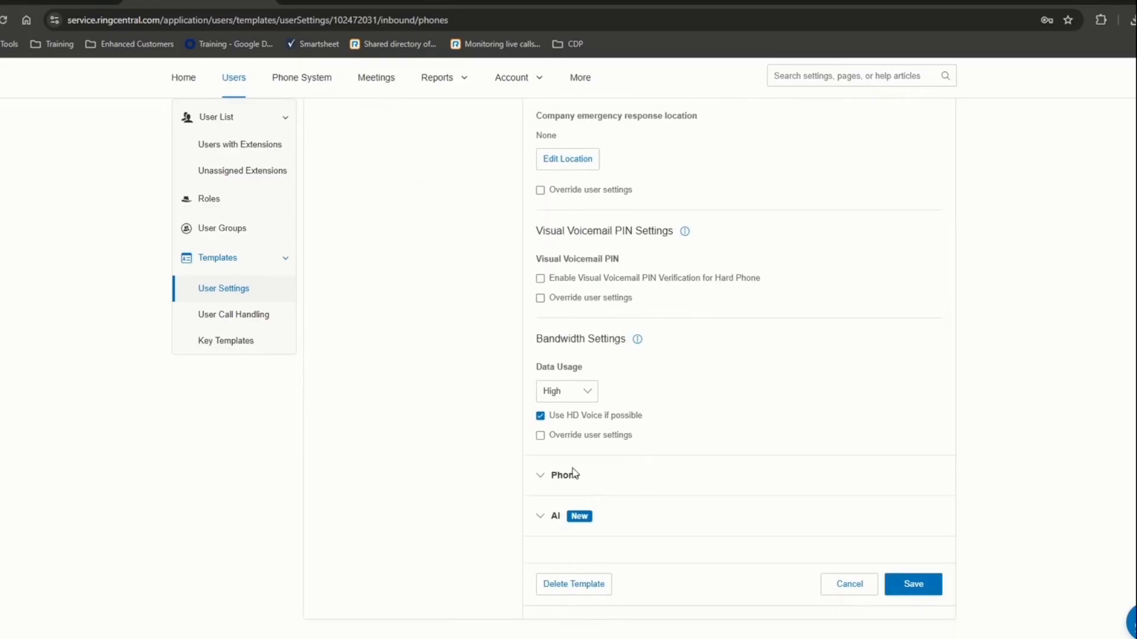
click(573, 474)
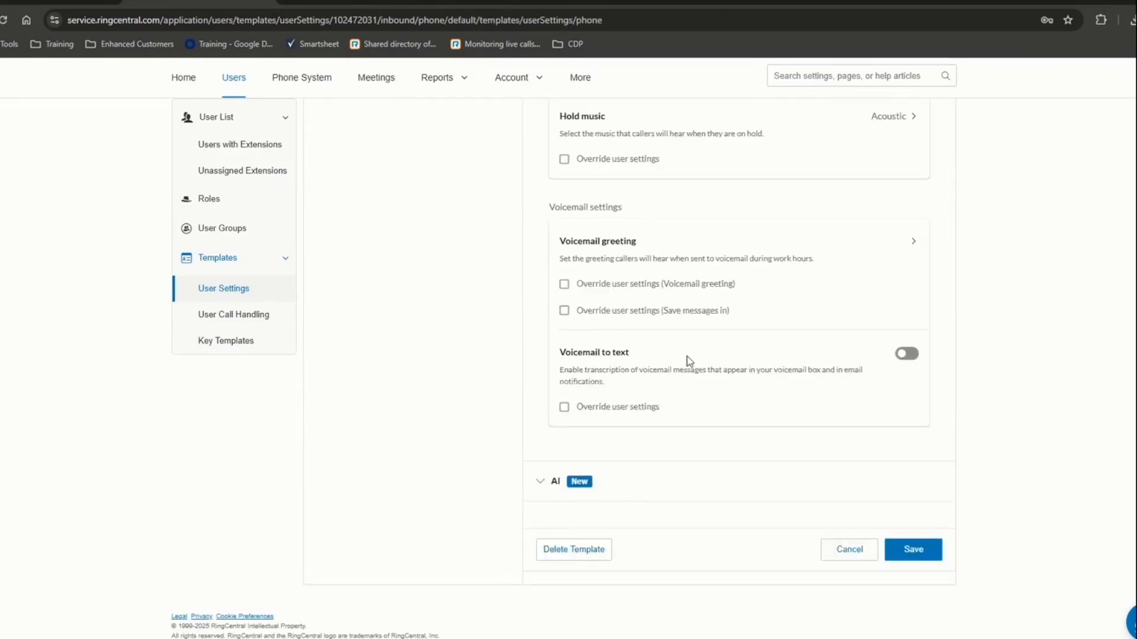
- In Phone > Voicemail, check Override user settings for the Training Demo voicemail greeting
scroll(685, 368, up, 4)
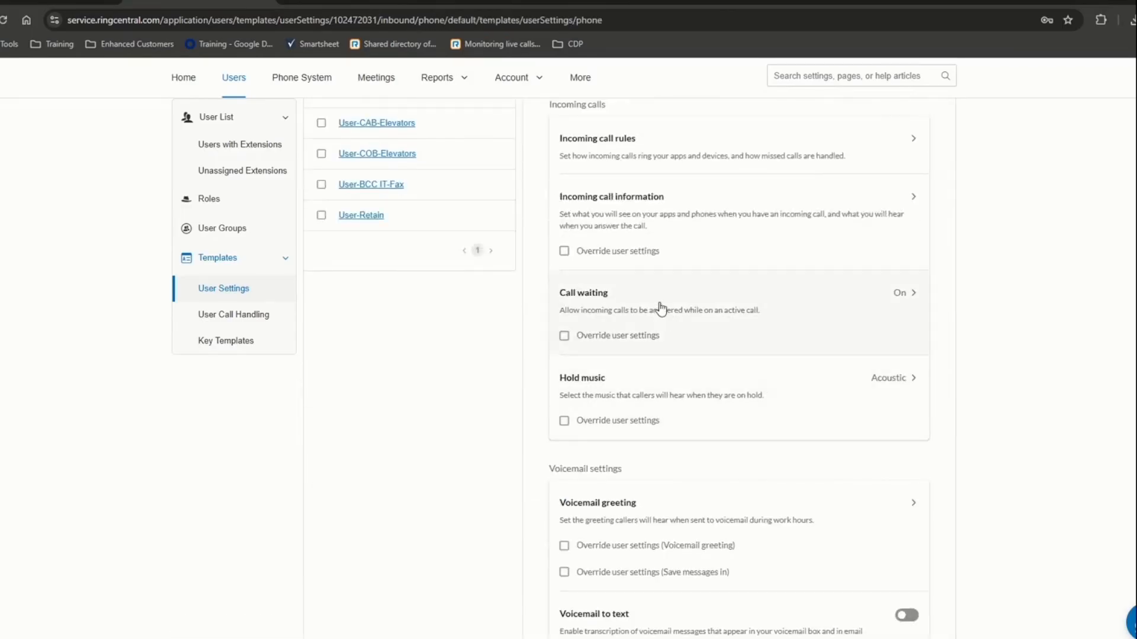
scroll(661, 308, up, 2)
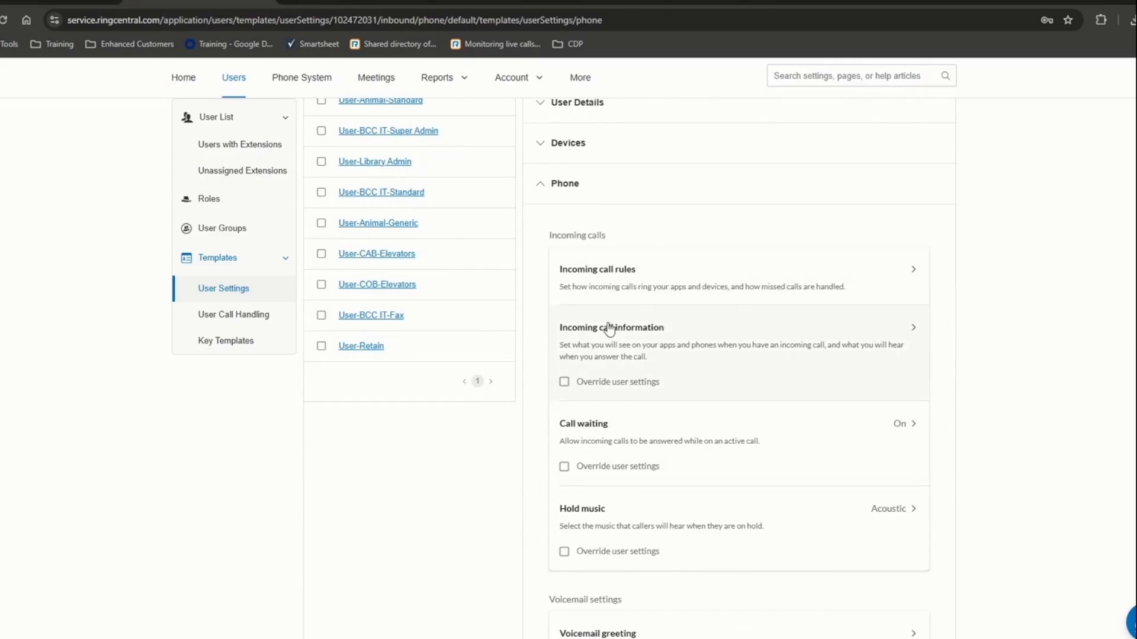
scroll(637, 464, down, 3)
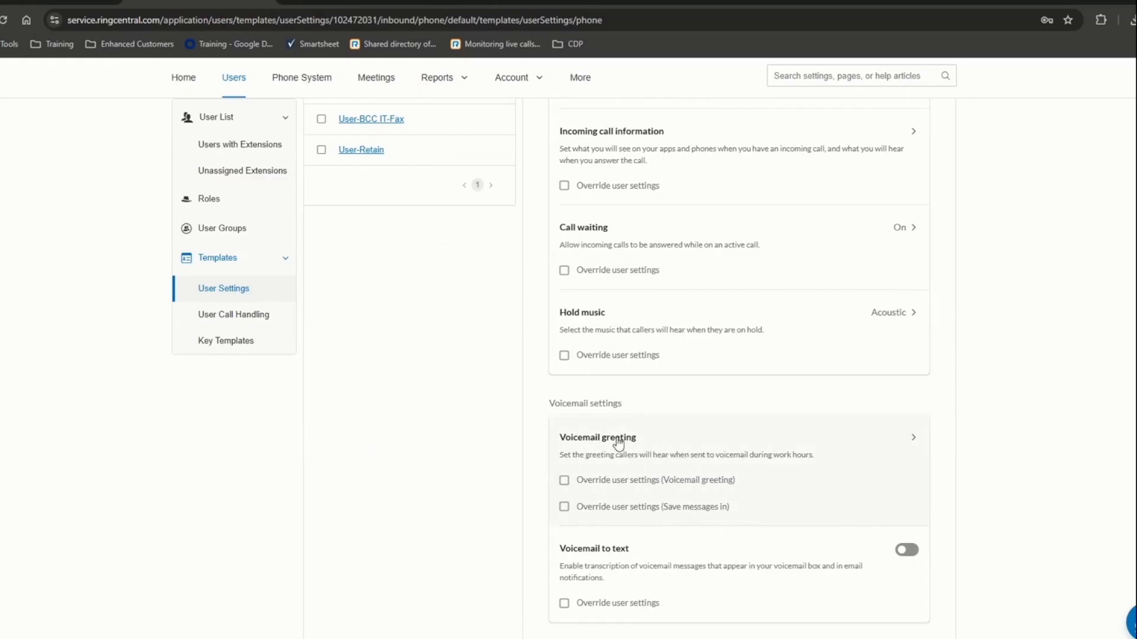
click(563, 480)
scroll(586, 479, up, 3)
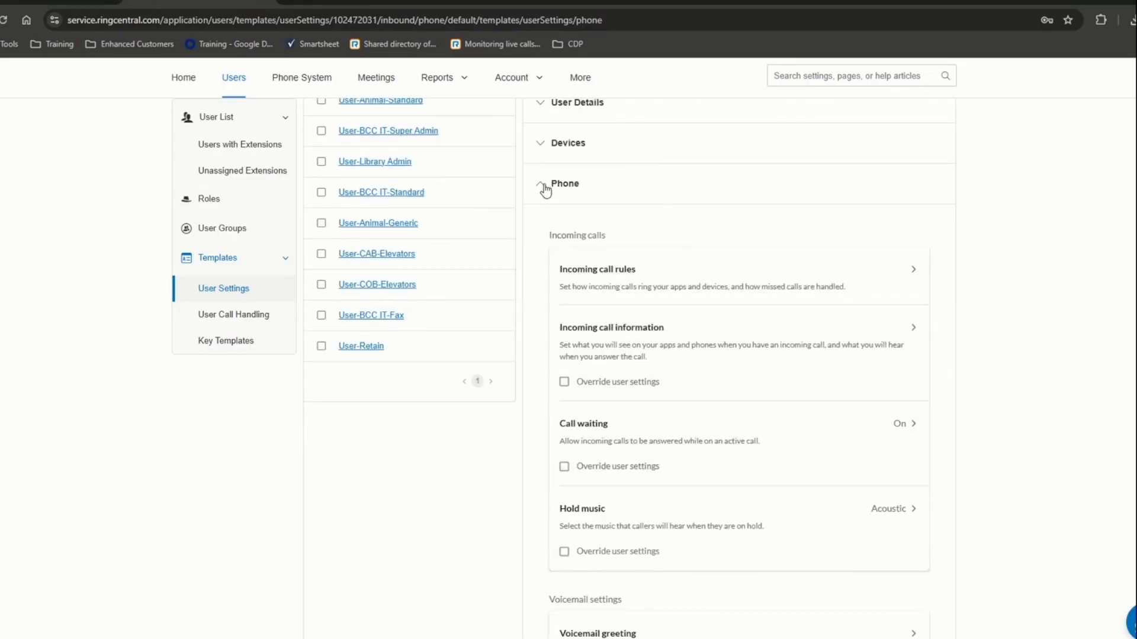
scroll(607, 500, down, 3)
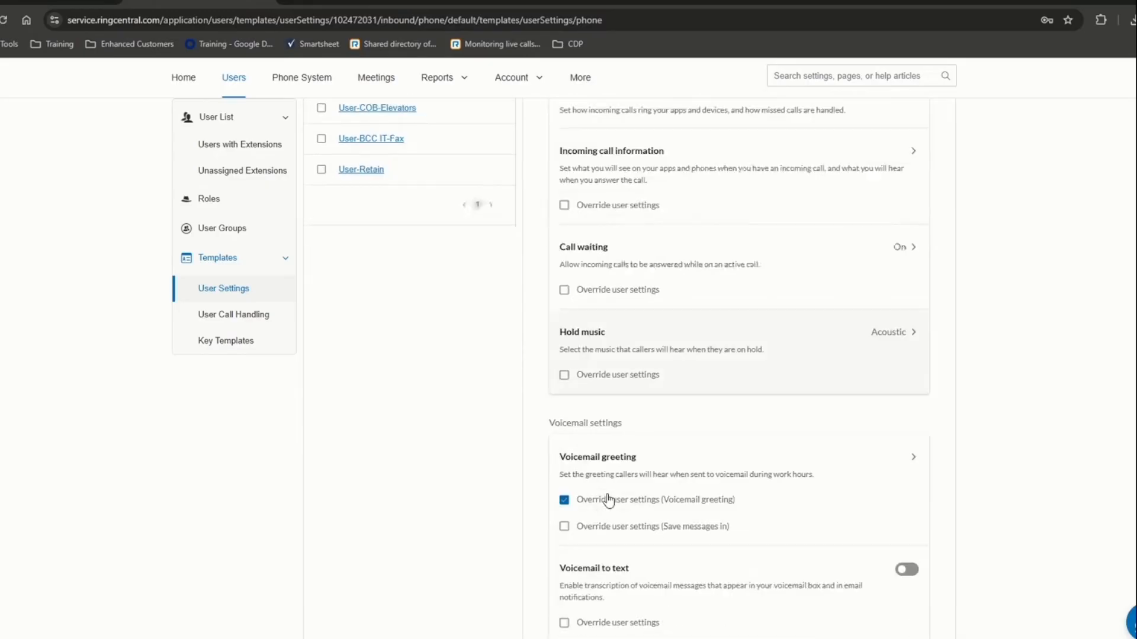
scroll(610, 509, down, 1)
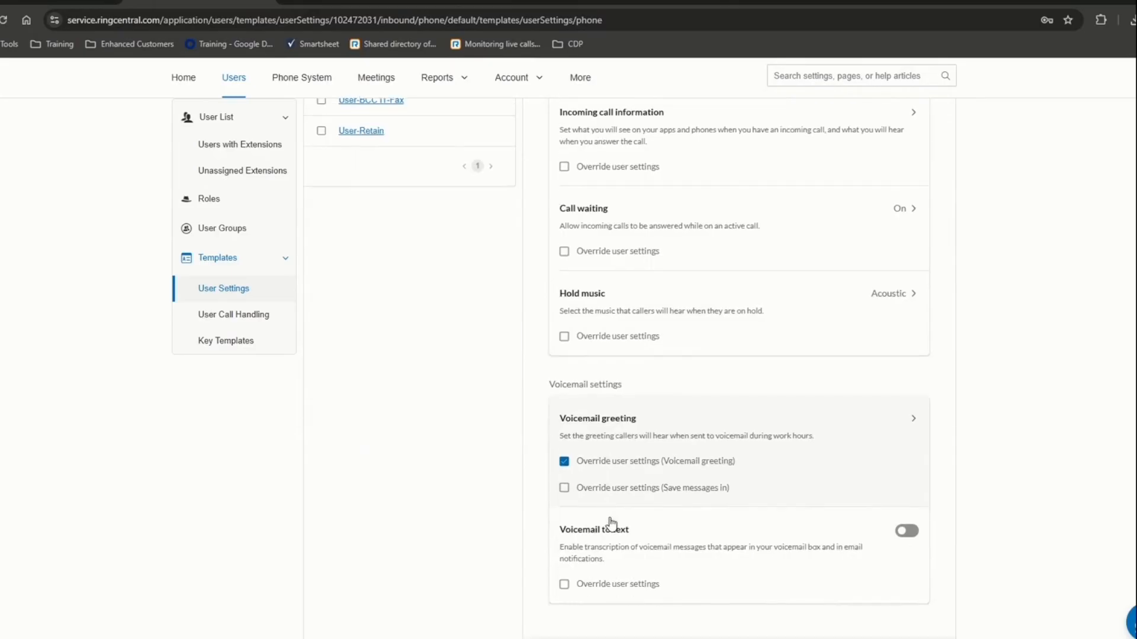
scroll(613, 524, down, 3)
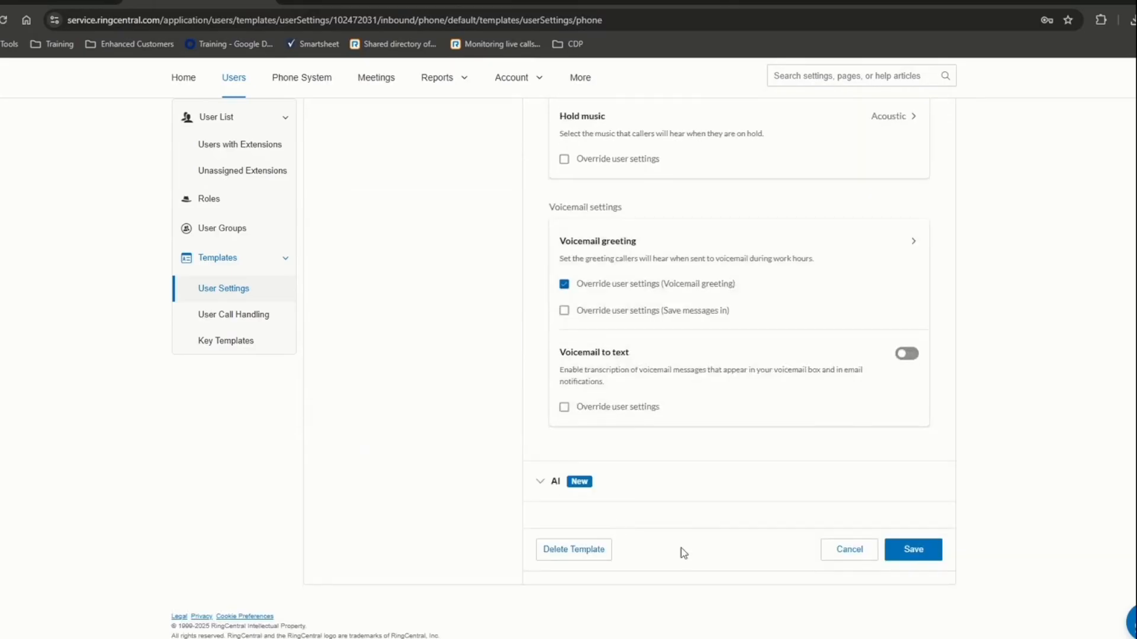
- Save the Training Demo template changes and close its details panel
click(921, 555)
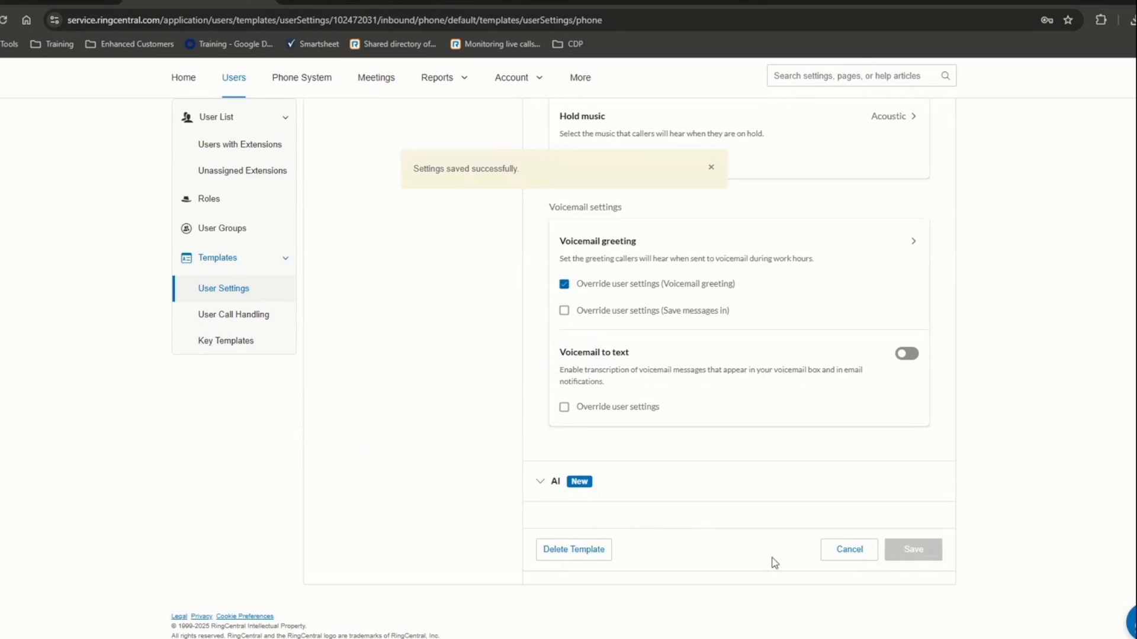
scroll(643, 502, up, 5)
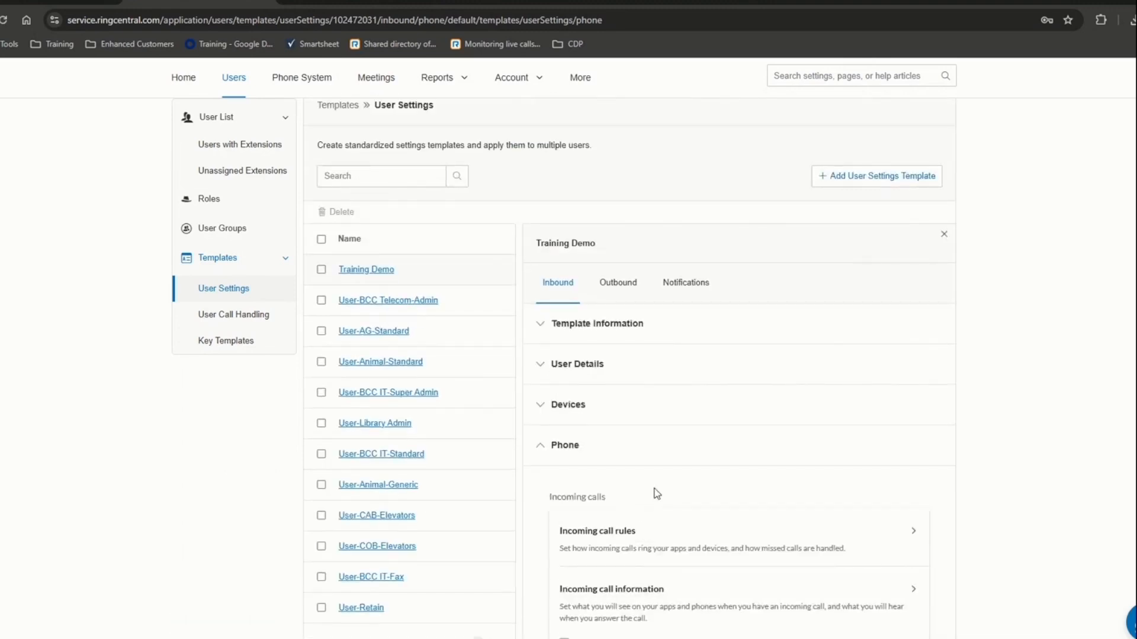
click(944, 234)
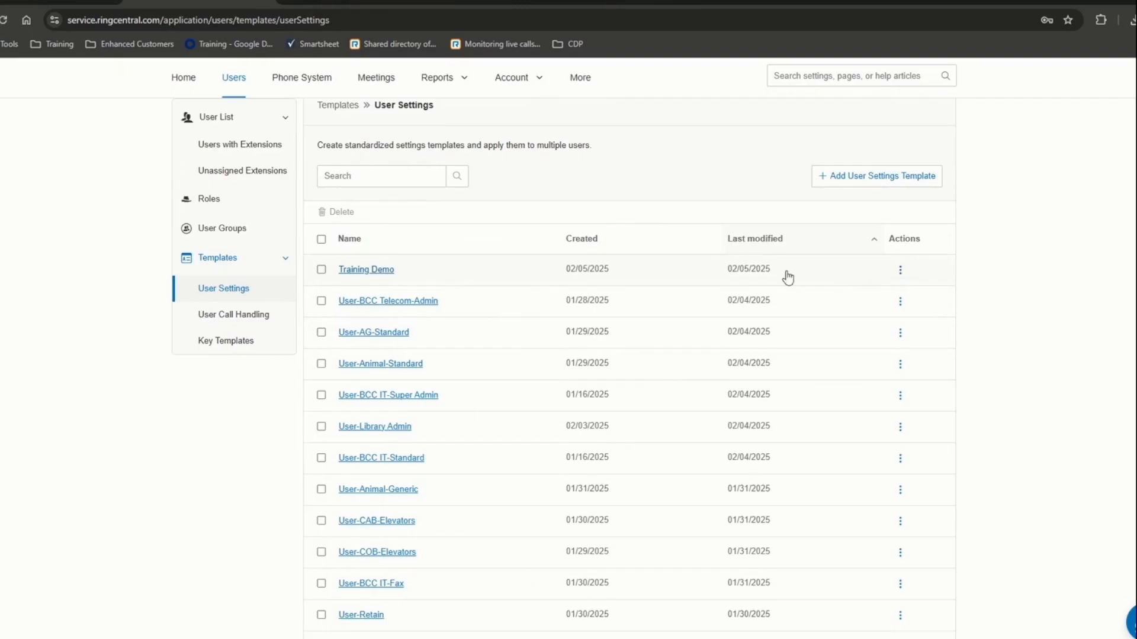
- Apply the Training Demo template to the demo user, confirming the overwrite of existing settings
click(900, 271)
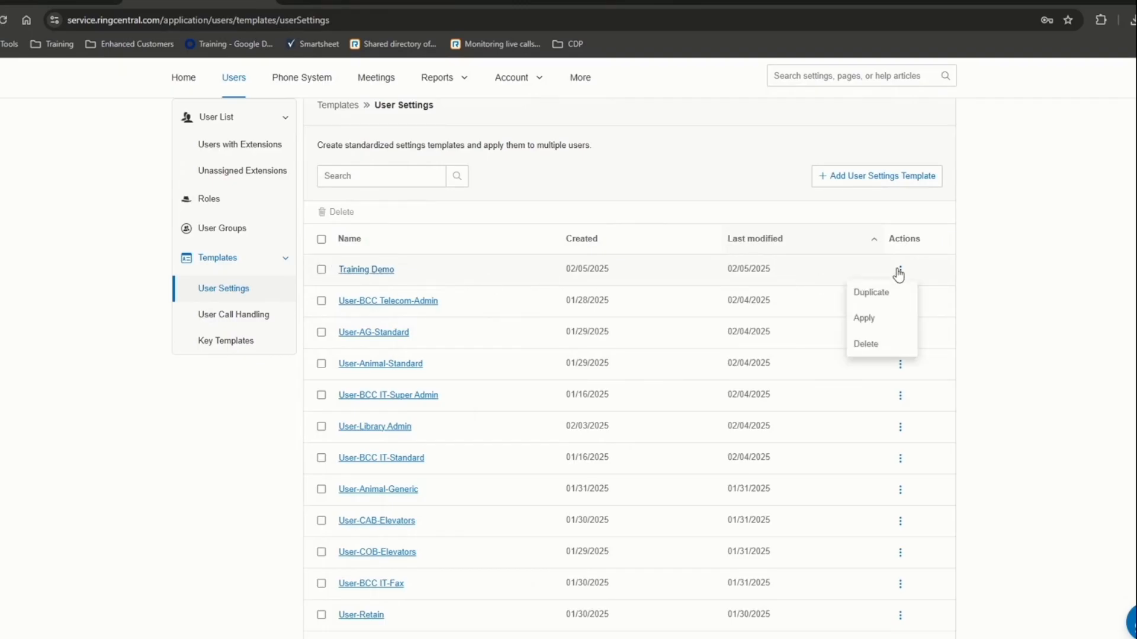
click(864, 319)
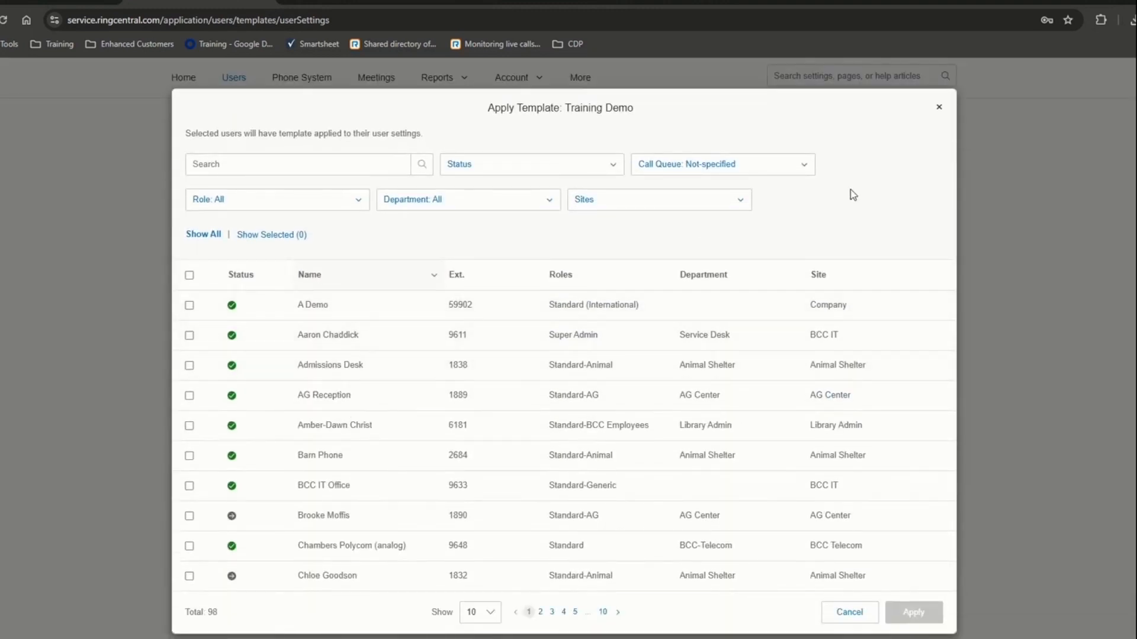
click(189, 306)
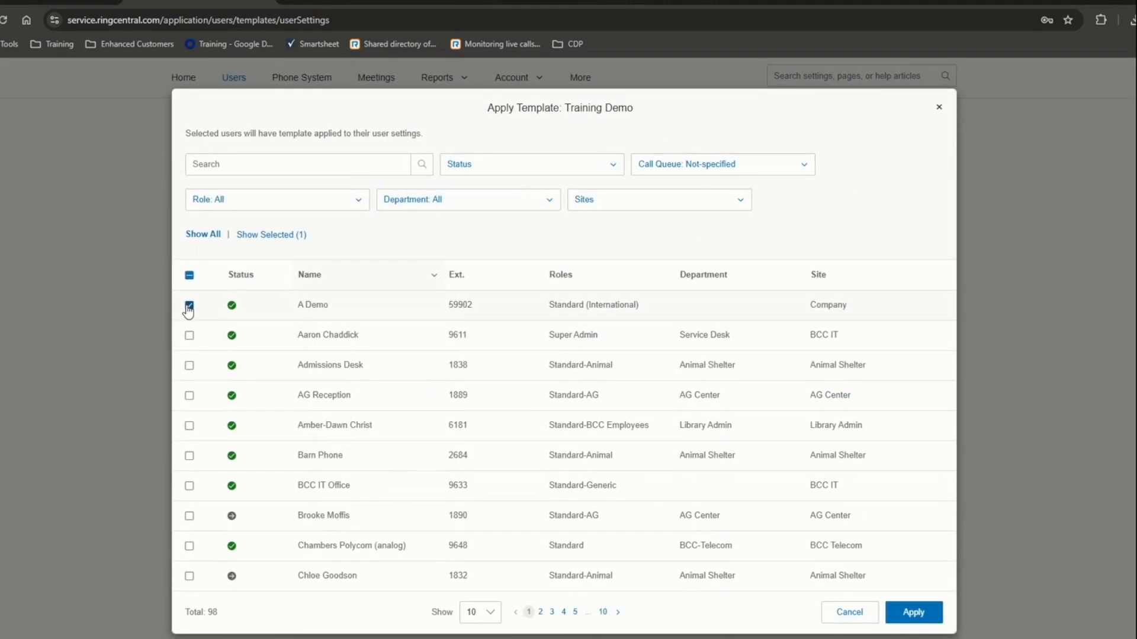
click(905, 614)
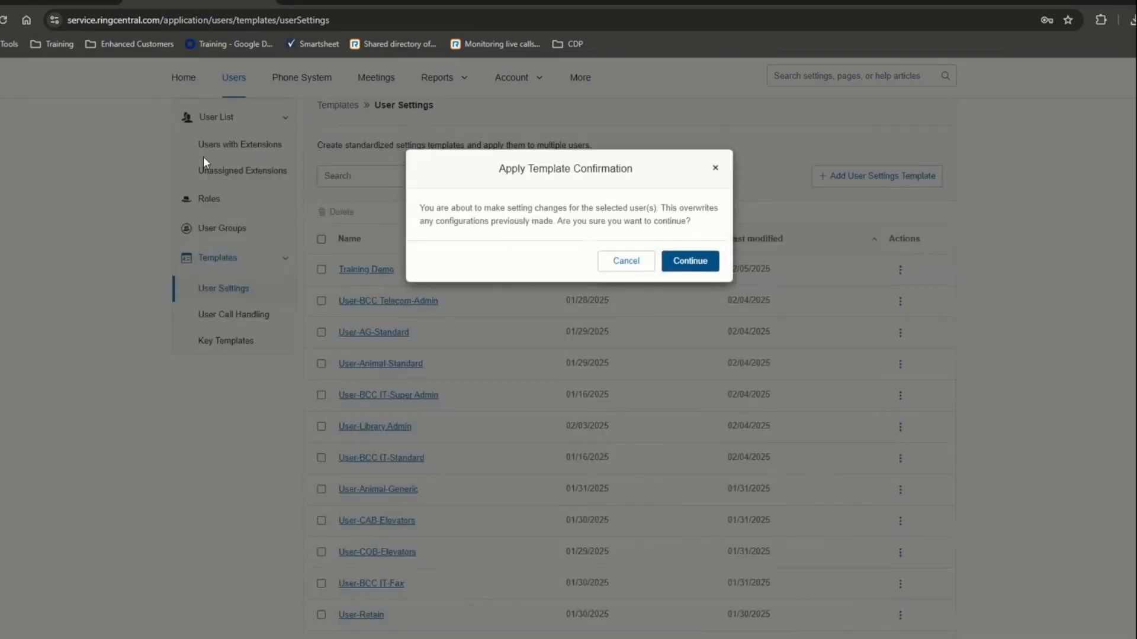
click(685, 267)
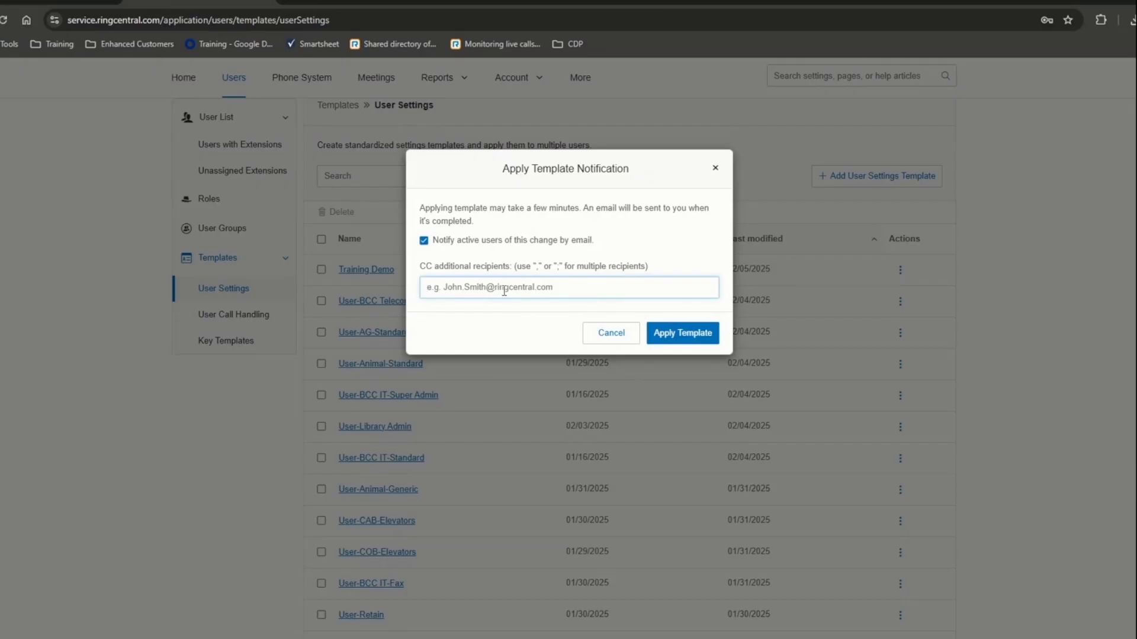
click(666, 340)
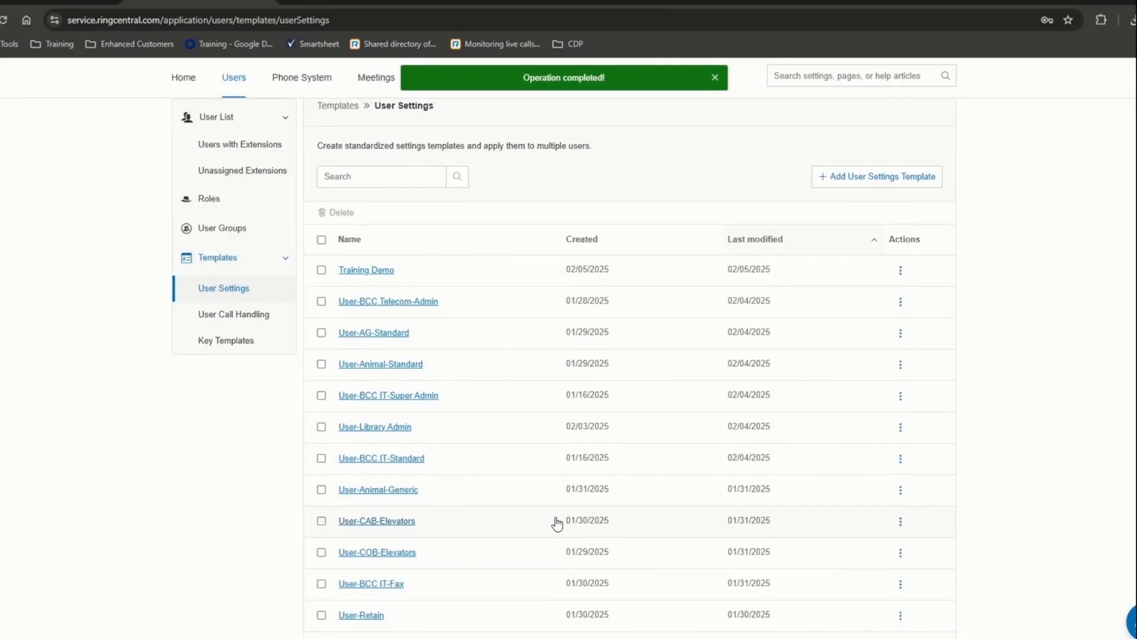
scroll(556, 524, up, 1)
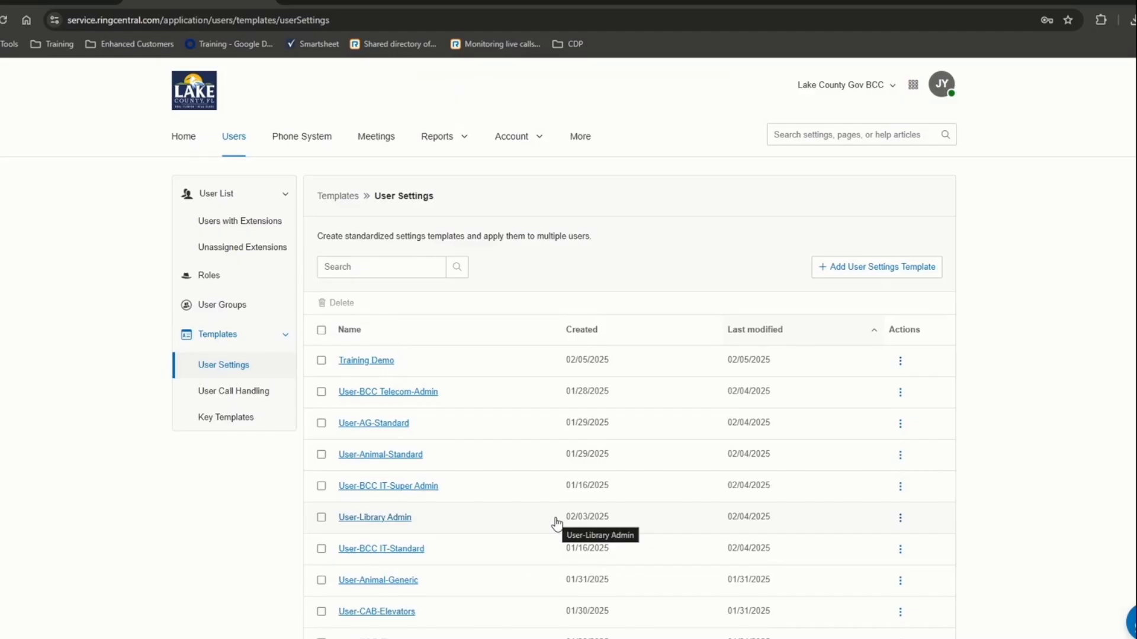
click(226, 221)
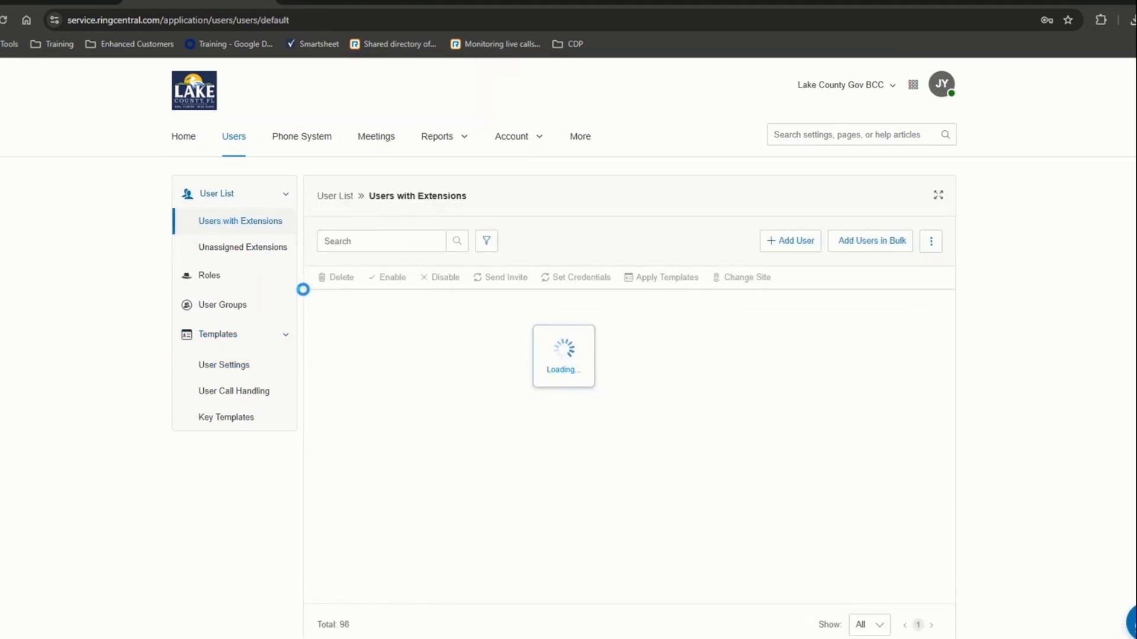
click(396, 334)
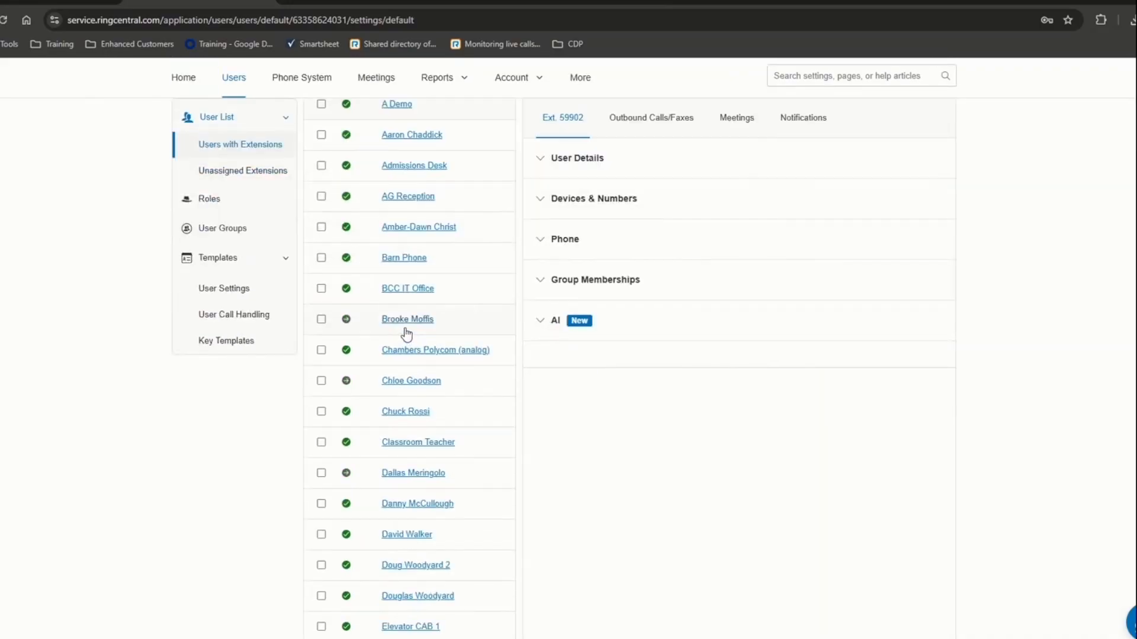
click(551, 167)
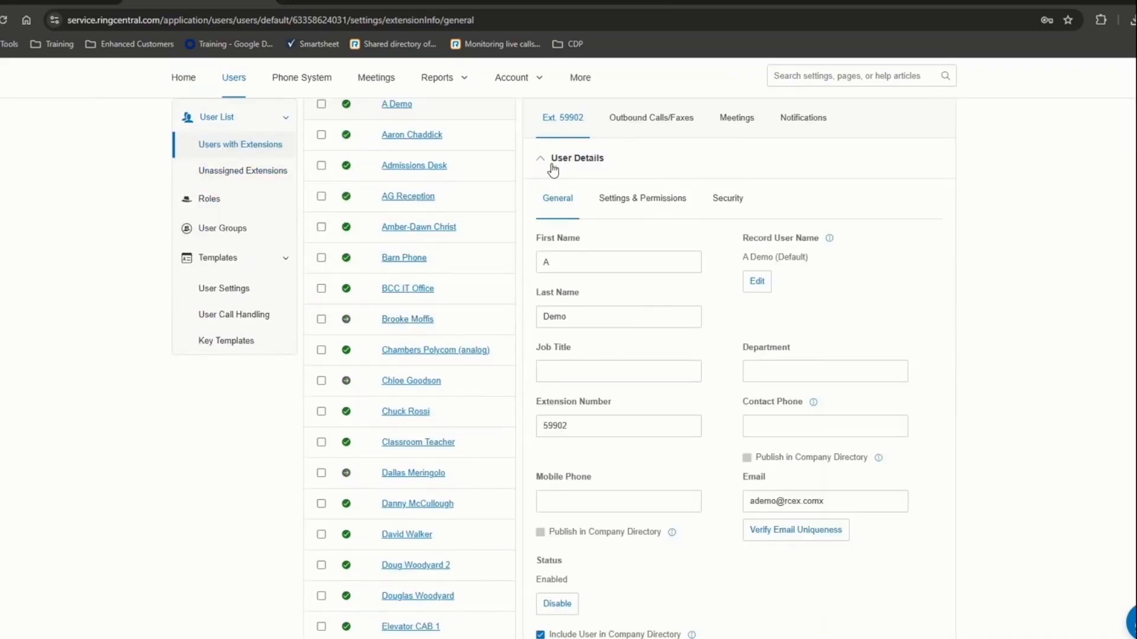
click(642, 205)
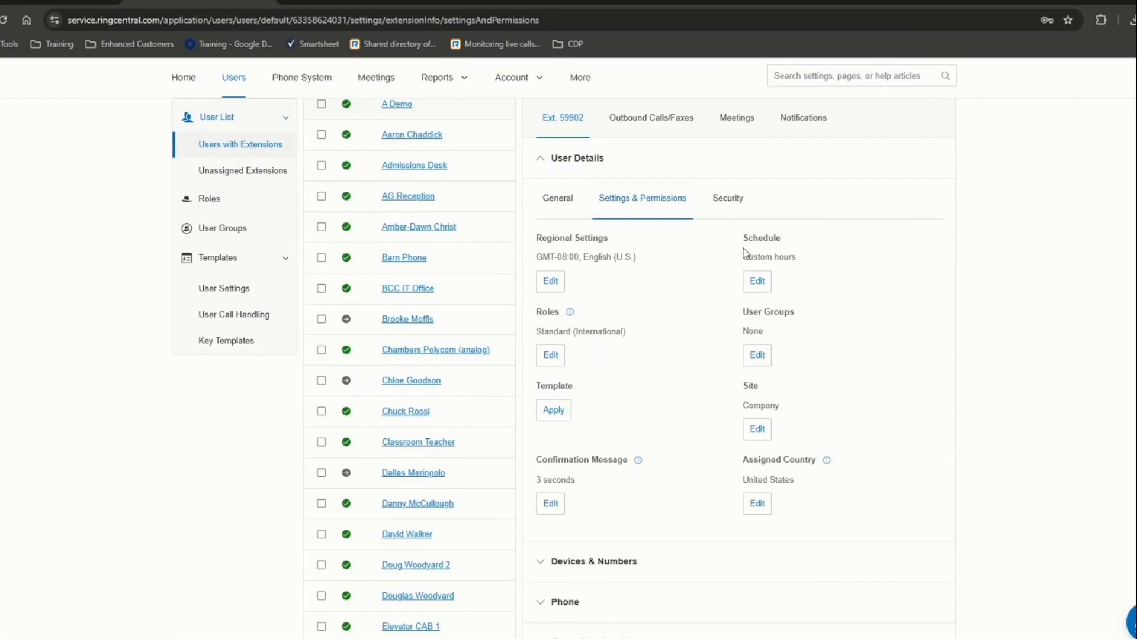
drag(748, 254, 804, 267)
click(764, 288)
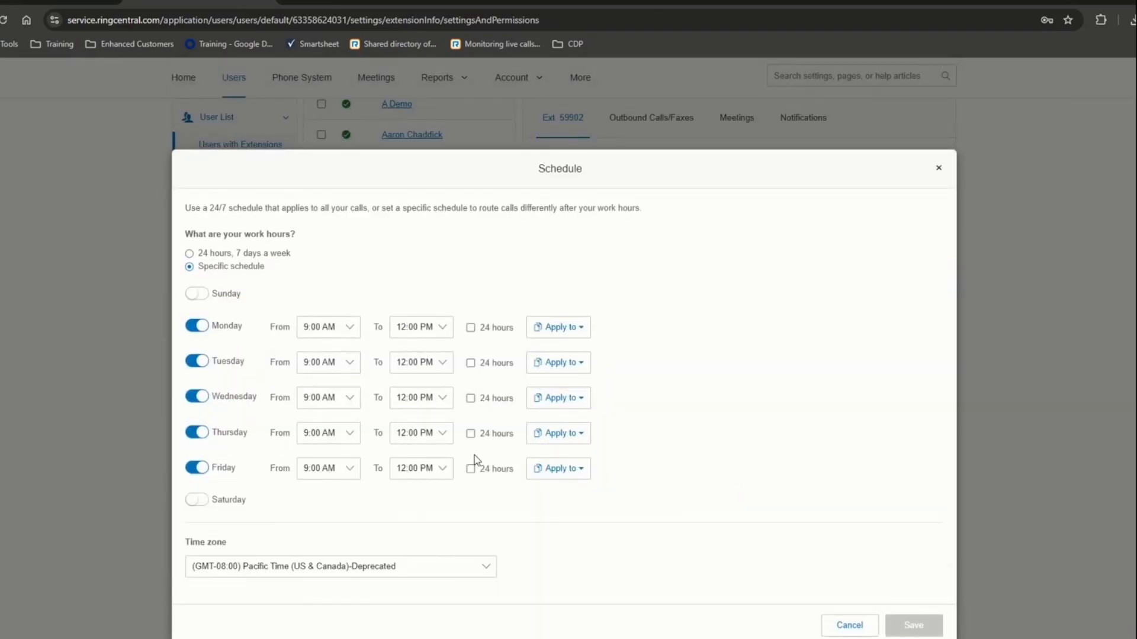
click(938, 169)
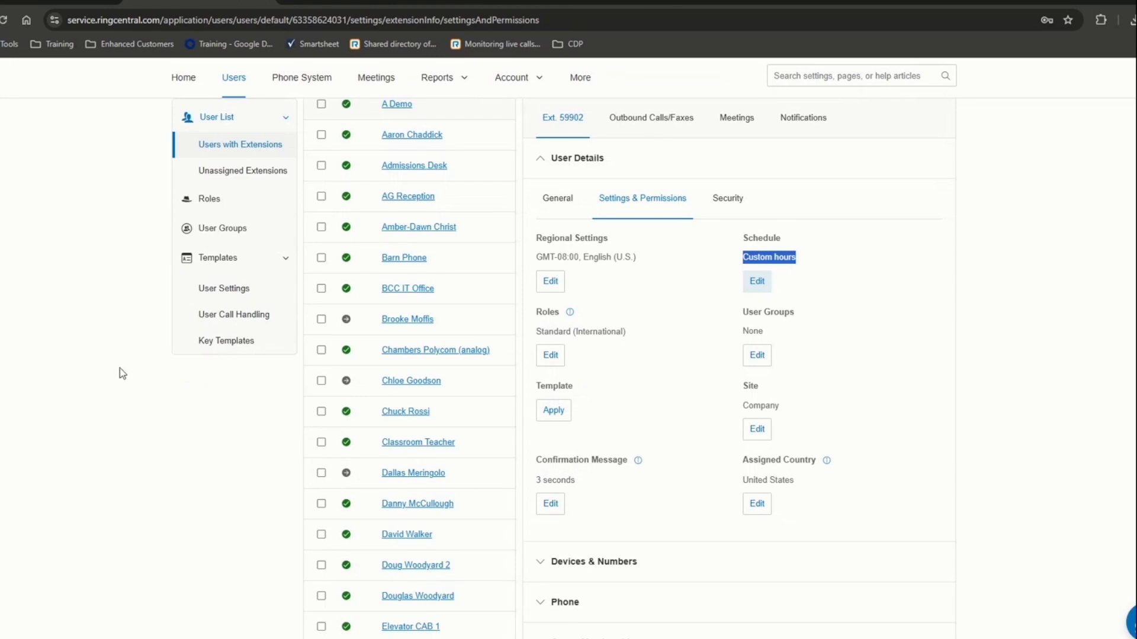
click(205, 291)
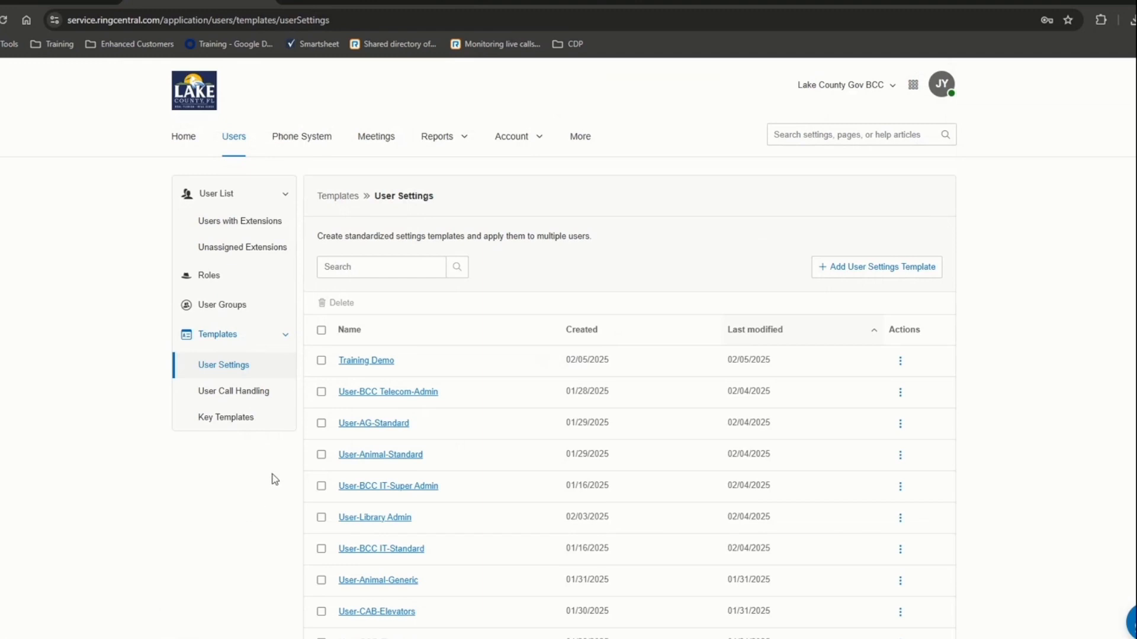
- Open the Roles page and scroll through its 19 predefined and custom roles
click(207, 278)
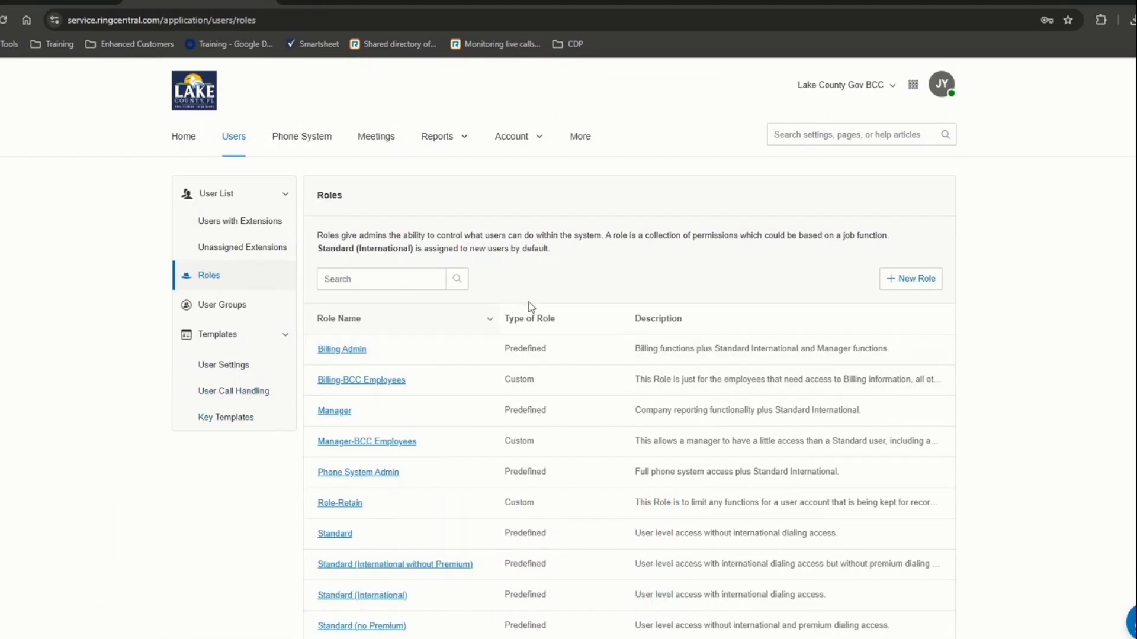
scroll(422, 389, down, 1)
scroll(422, 389, down, 3)
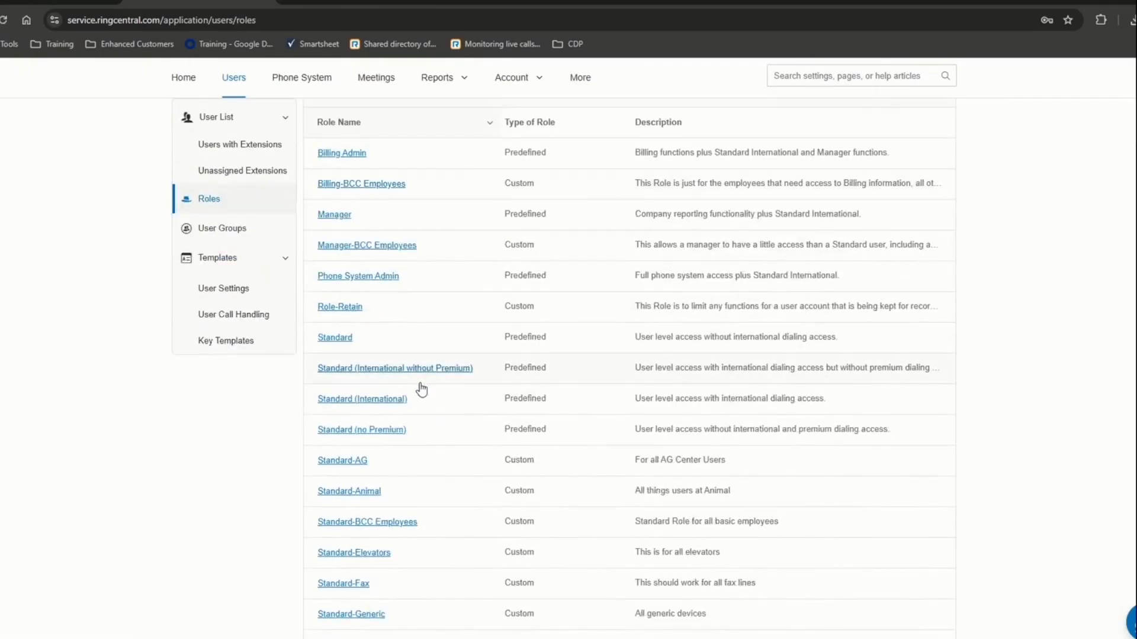
scroll(705, 255, up, 2)
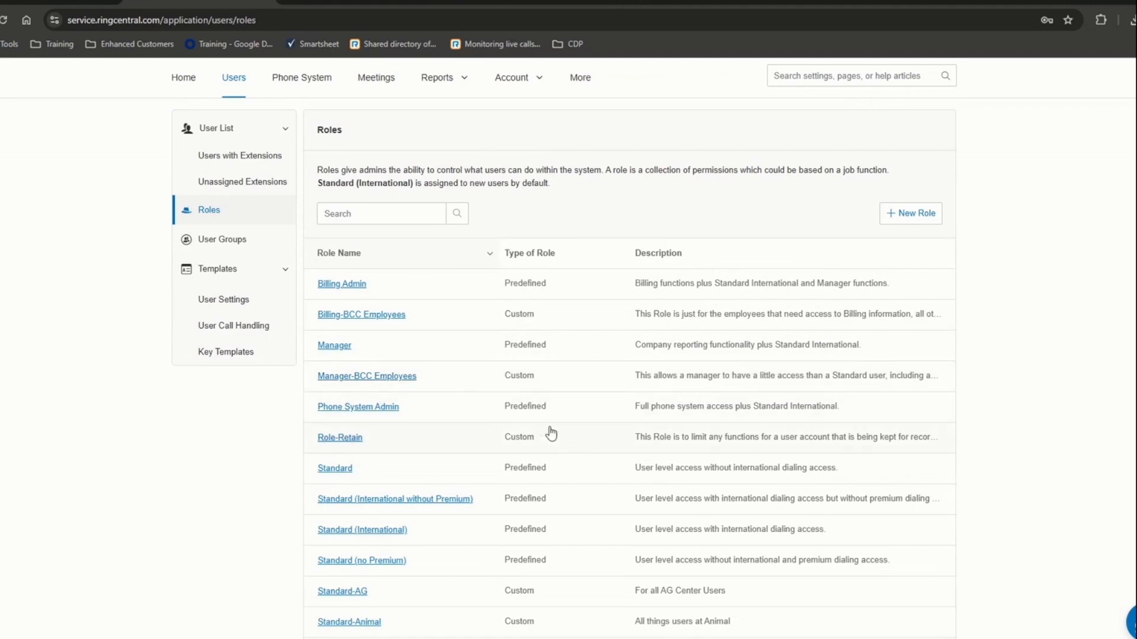
scroll(436, 279, down, 4)
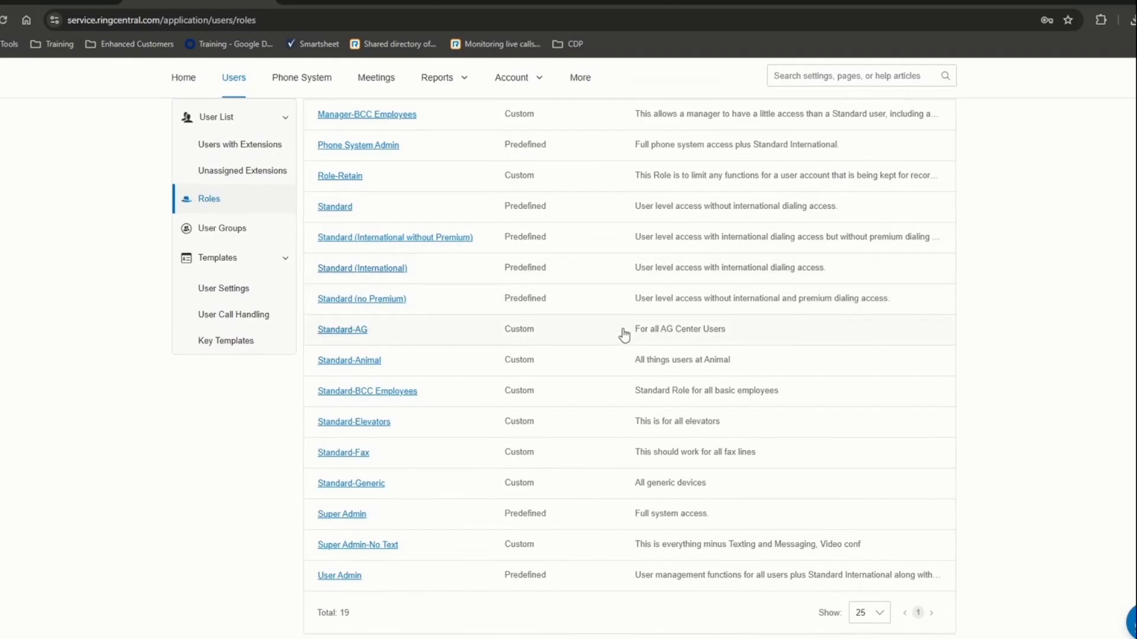
scroll(622, 332, up, 3)
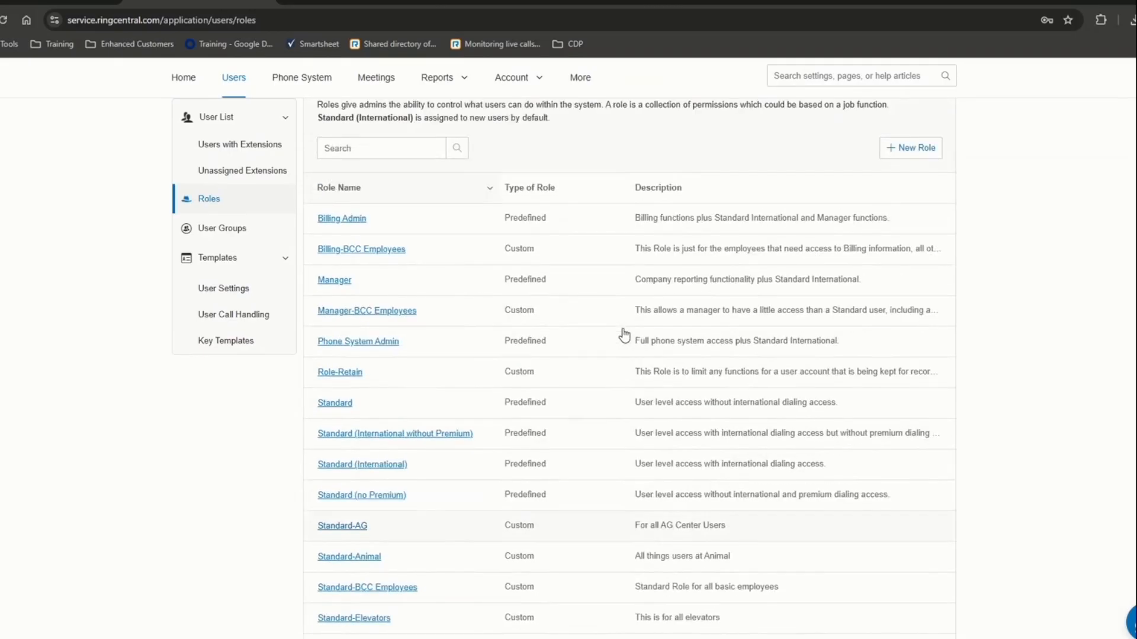
- Start a new role, compare Super Admin's permissions, and pick Standard as the base role
click(897, 151)
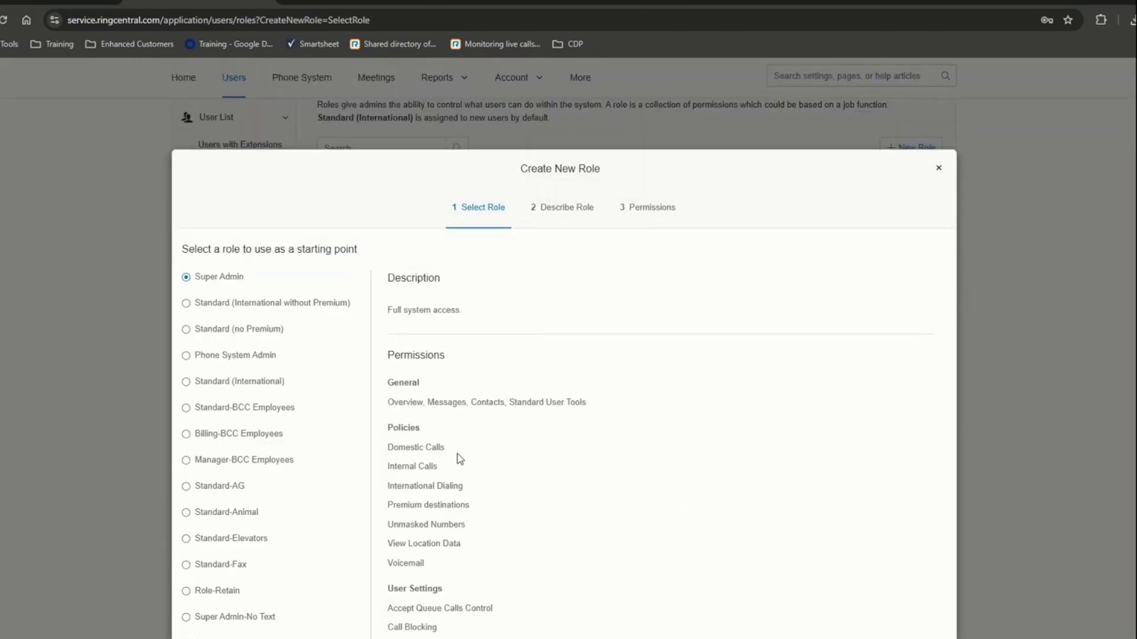
scroll(300, 450, down, 1)
scroll(299, 448, down, 4)
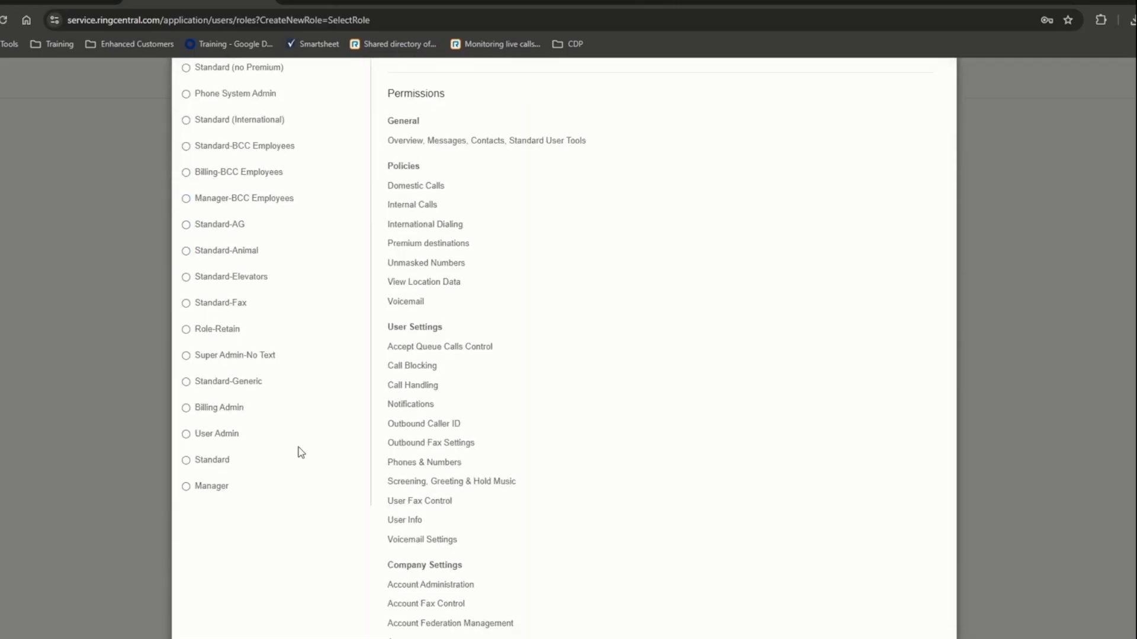
scroll(299, 439, up, 3)
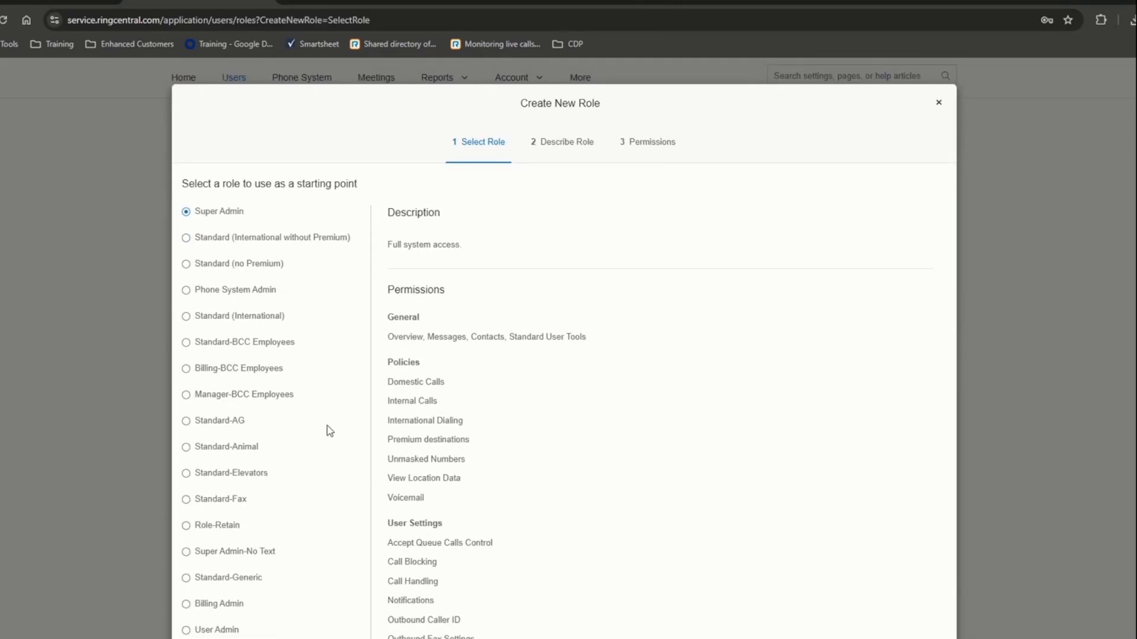
scroll(325, 452, down, 2)
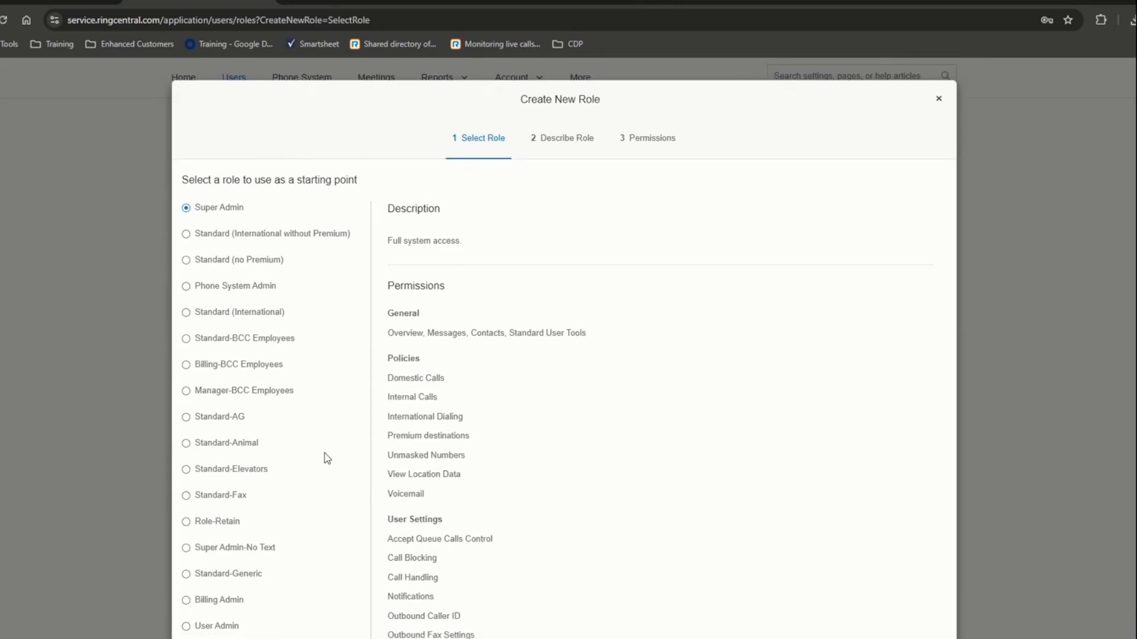
click(213, 527)
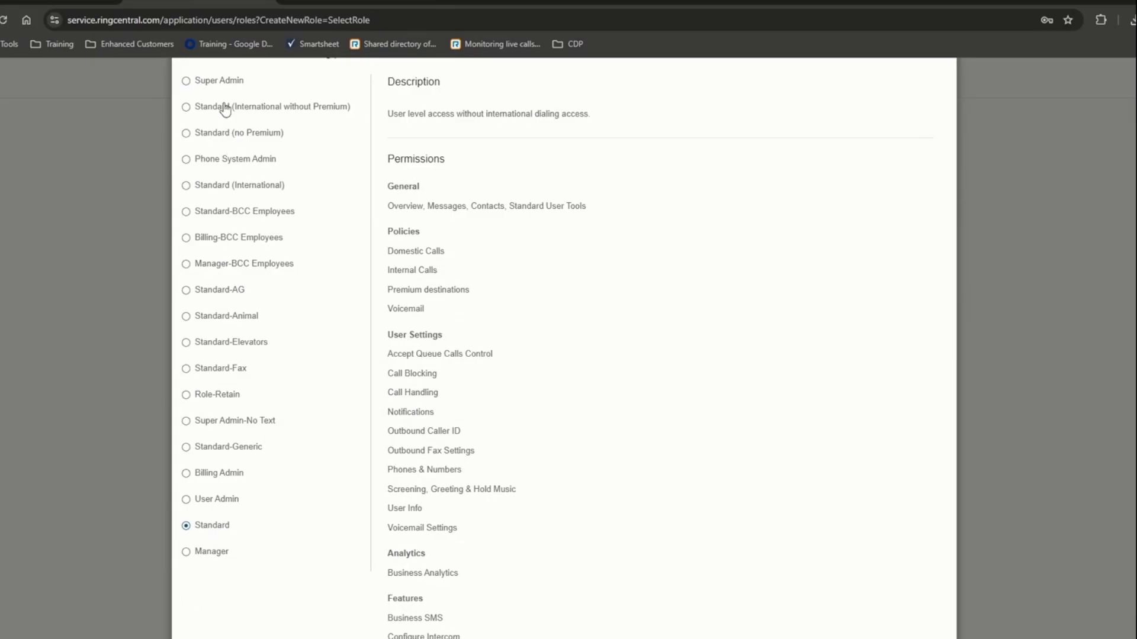
click(223, 83)
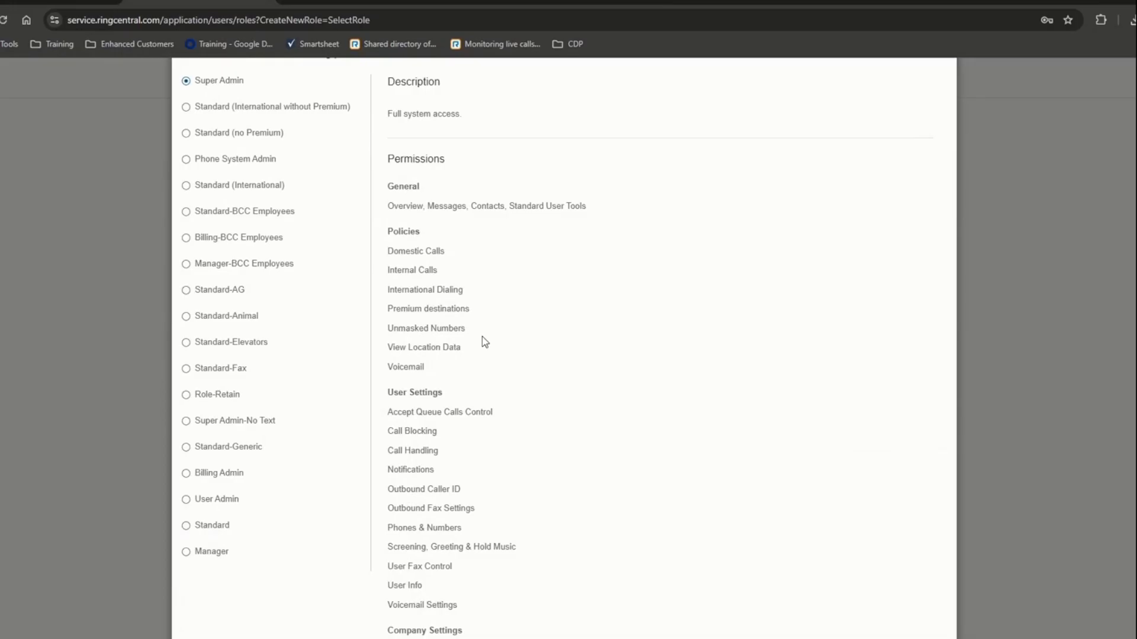
click(217, 526)
scroll(734, 379, down, 9)
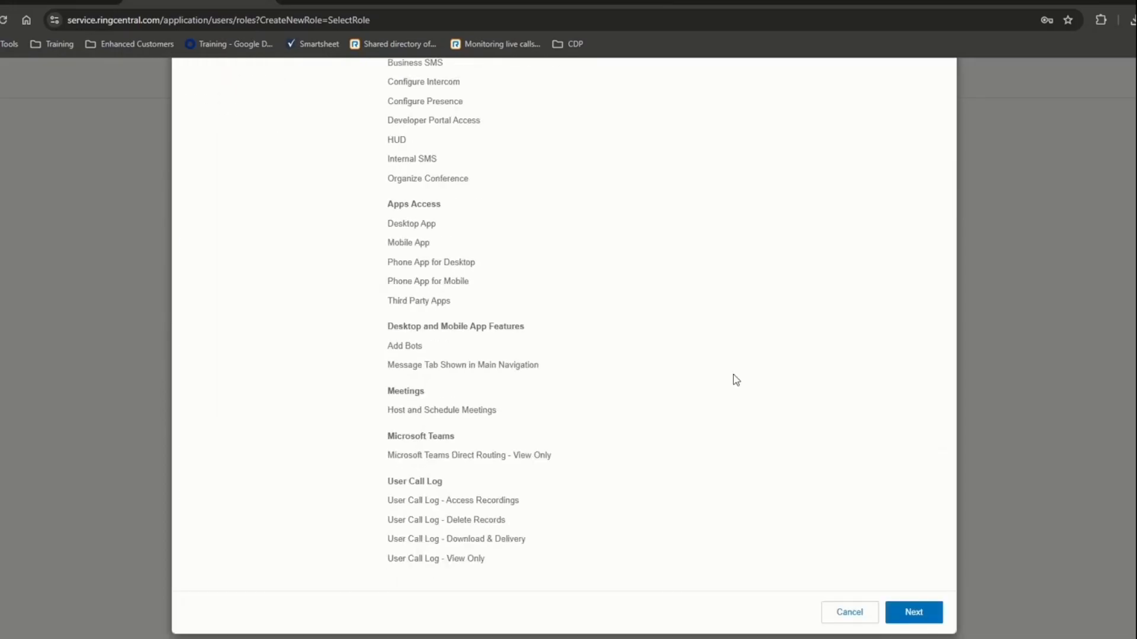
- Name the new role 'Training Demo' and advance to its Permissions step
click(913, 613)
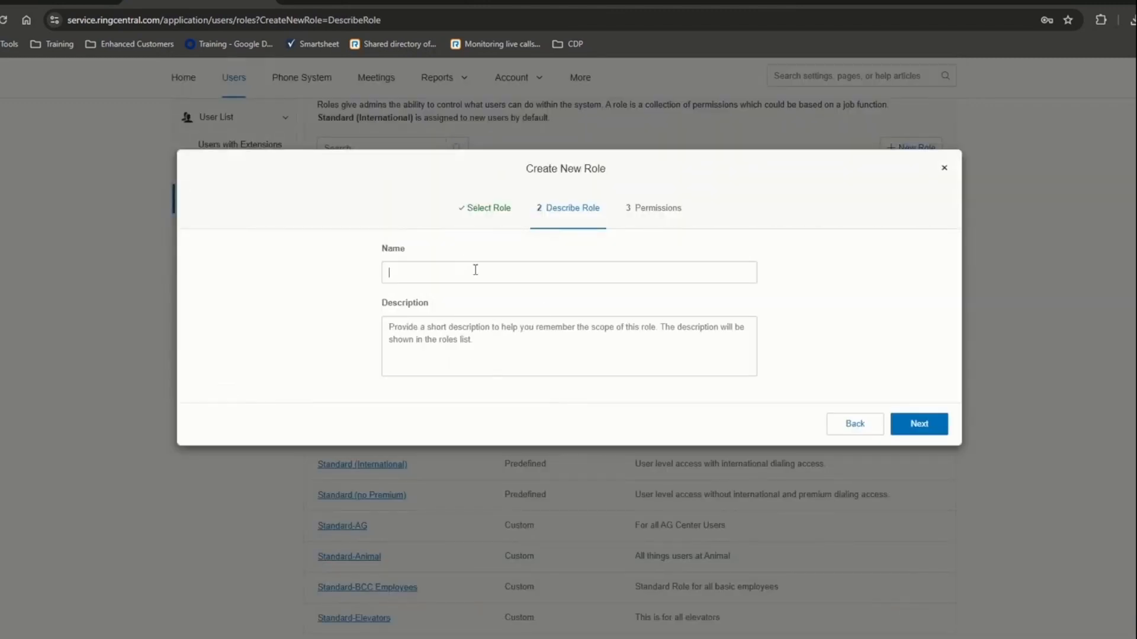
text(Training)
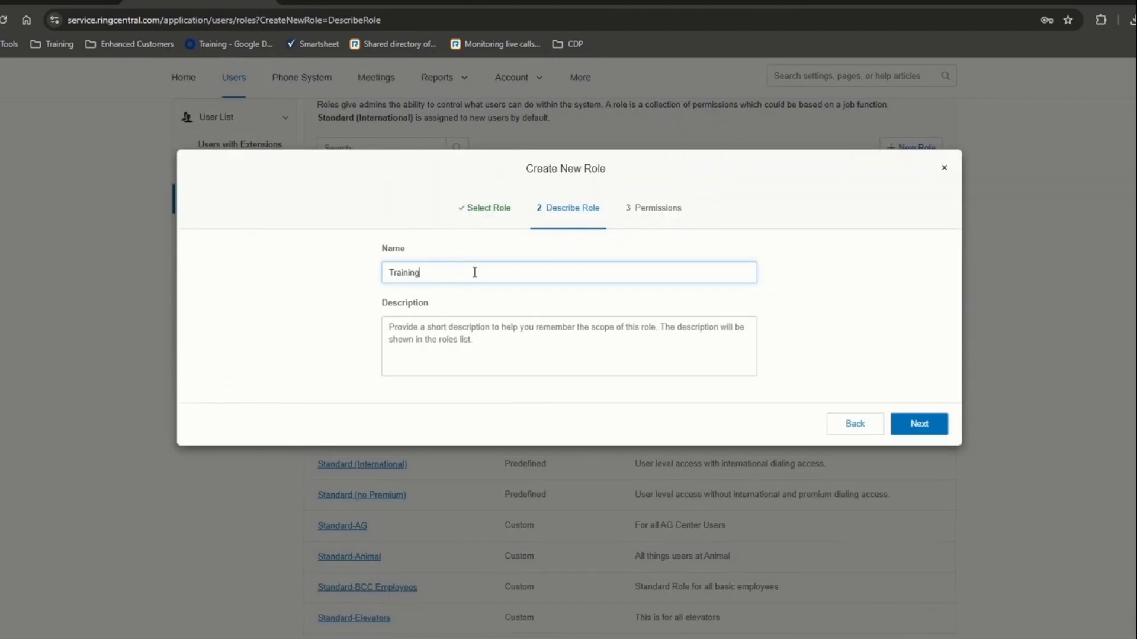
text( Demo)
click(488, 346)
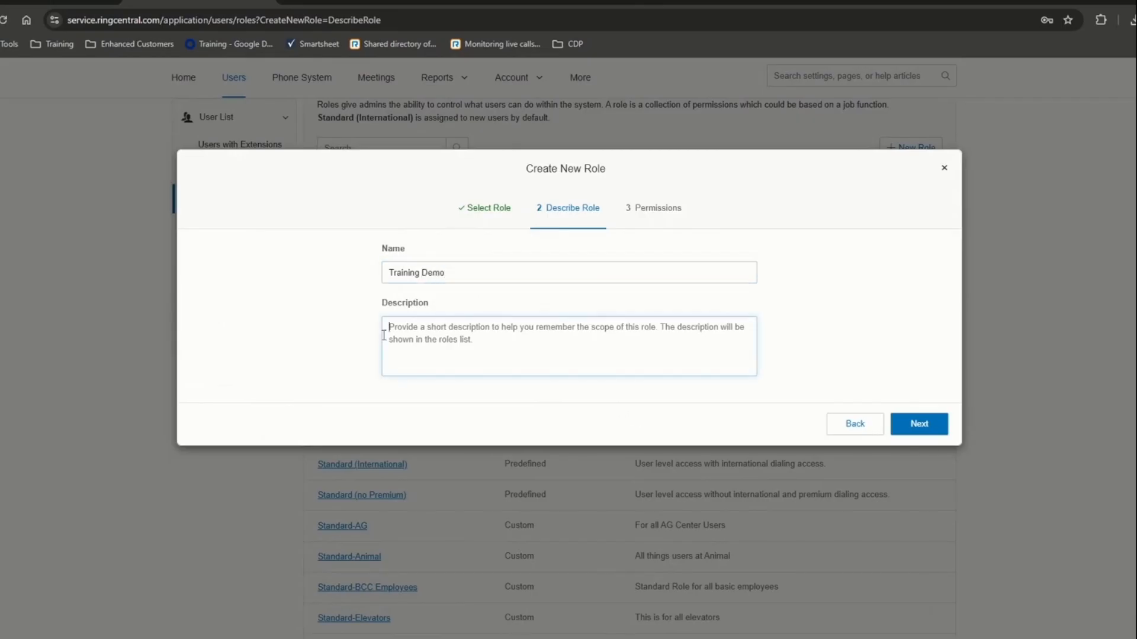
click(920, 425)
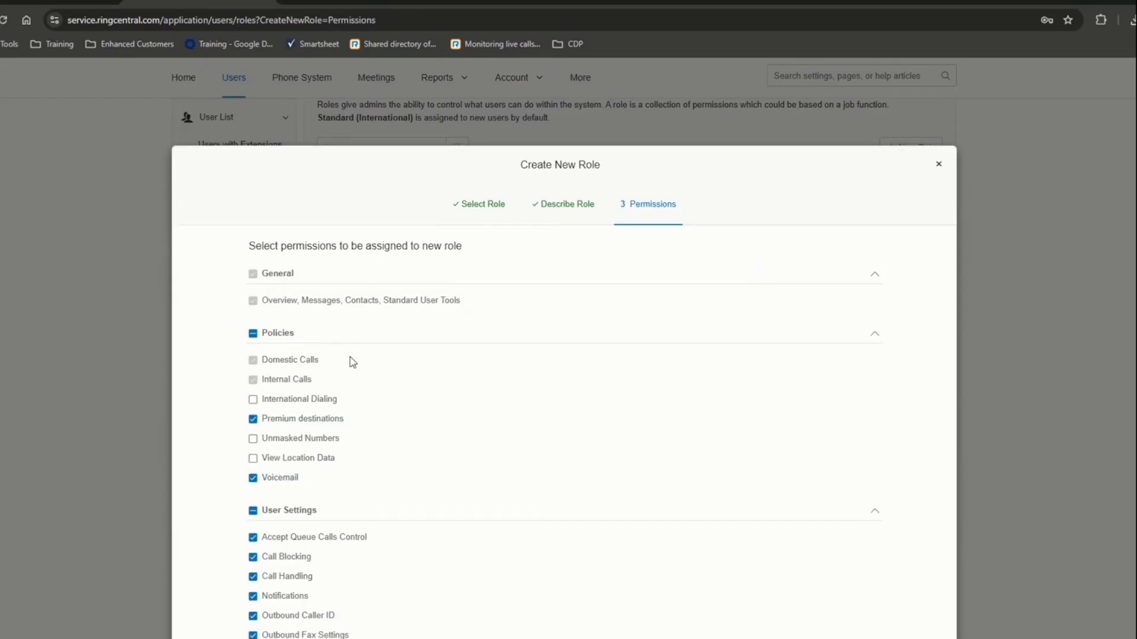
- Uncheck User Call Log - Download & Delivery, leaving the Voicemail permission enabled
scroll(352, 362, down, 4)
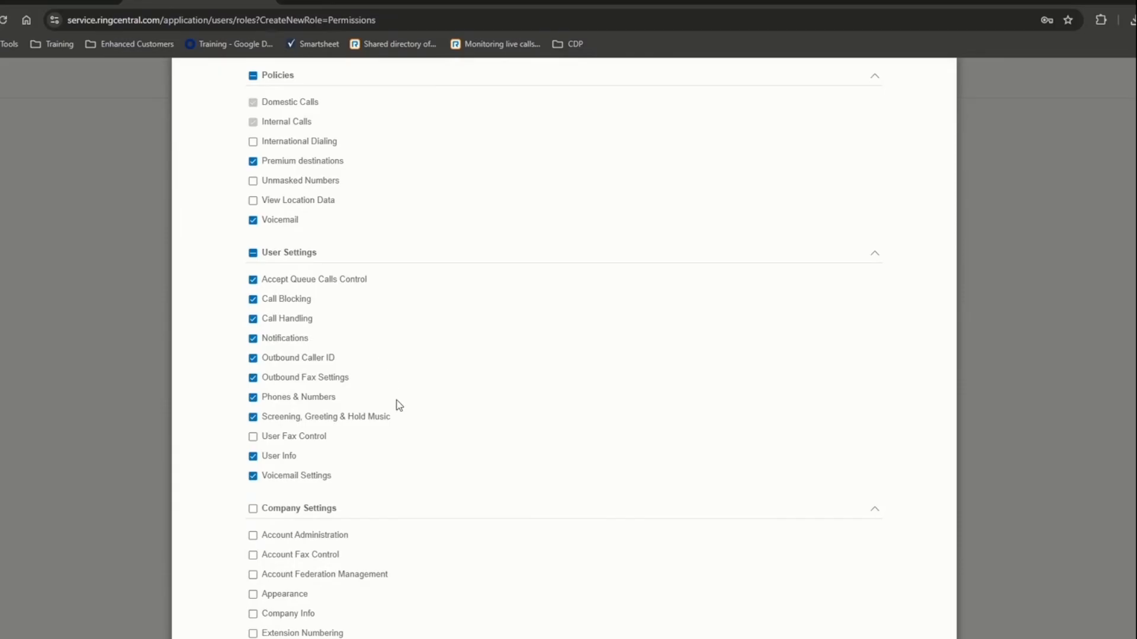
scroll(397, 405, up, 2)
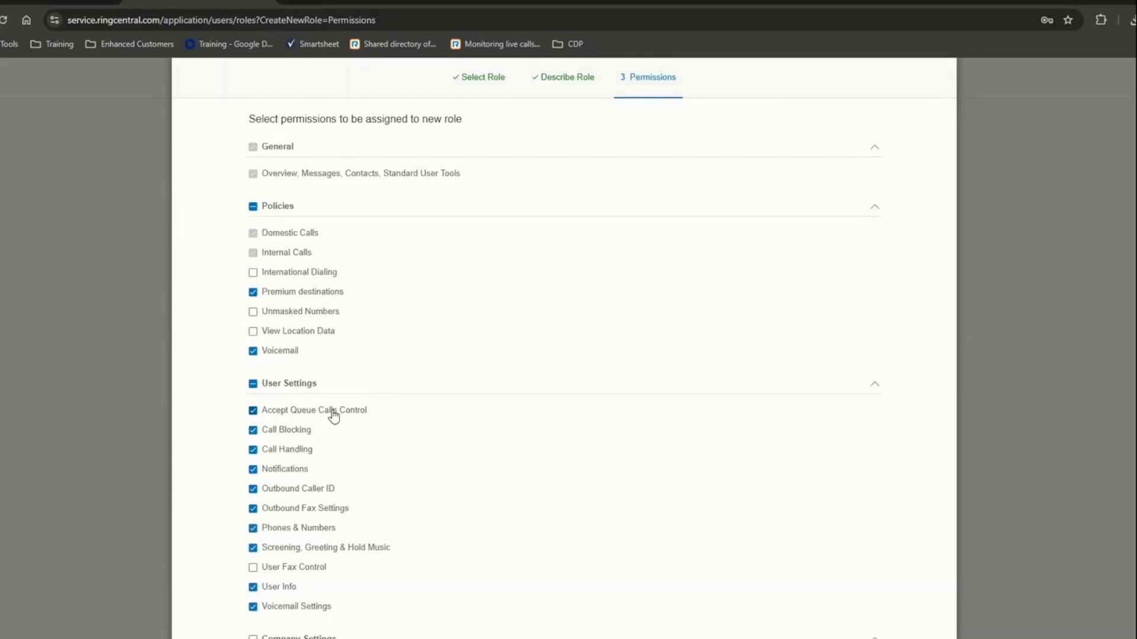
mouse_move(331, 411)
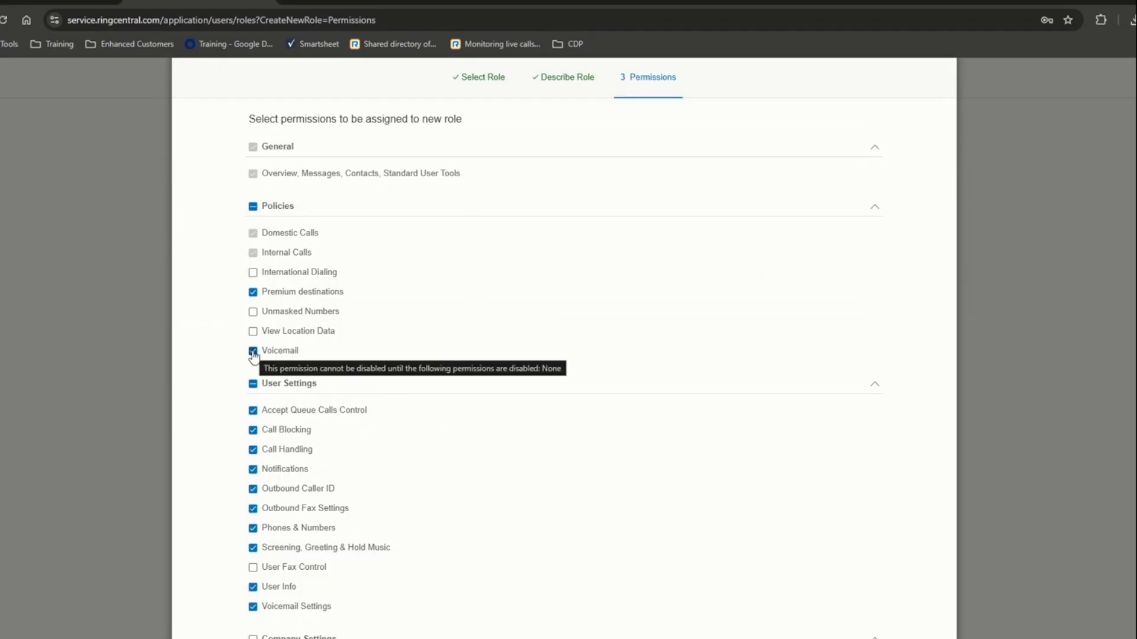
click(253, 352)
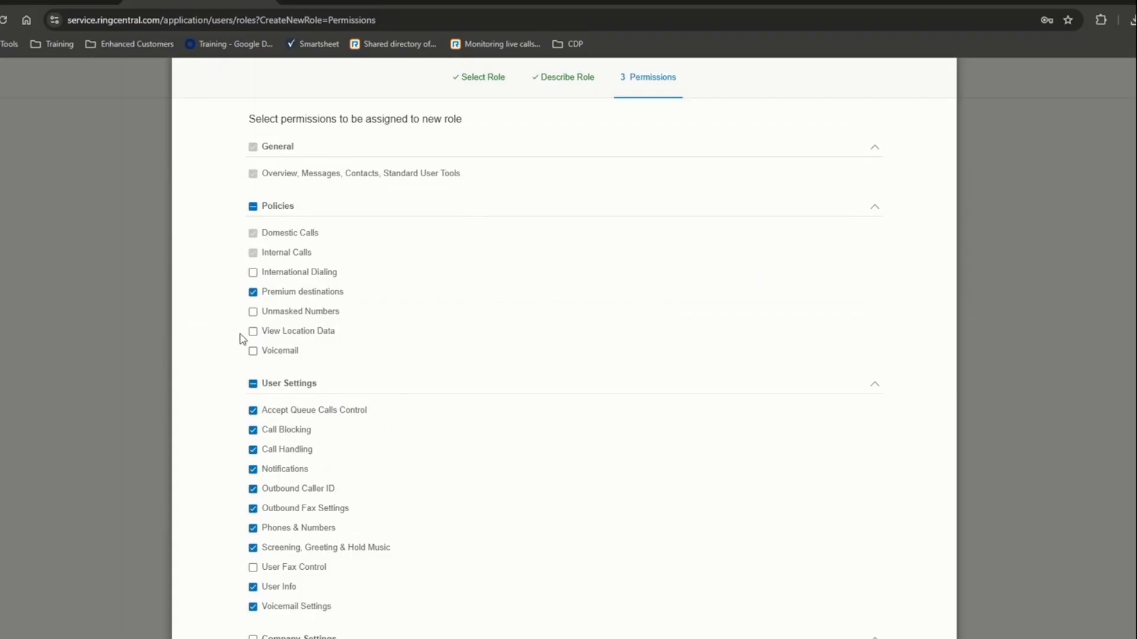
click(253, 352)
scroll(505, 391, down, 15)
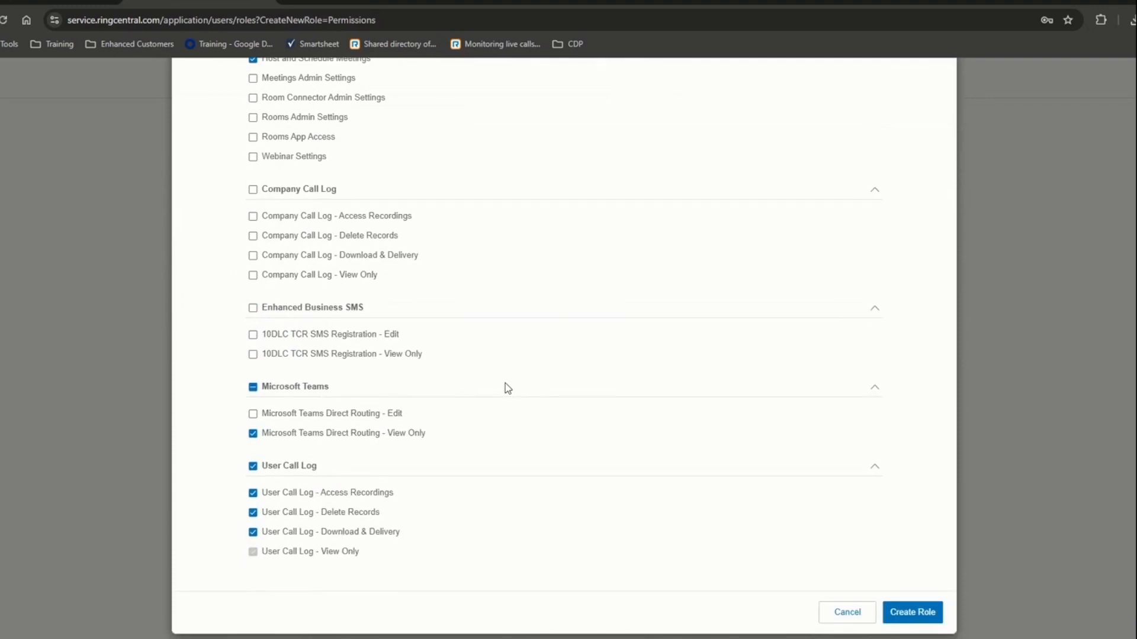
click(254, 532)
- Grant all Phone System, Multi-Sites and User Management permissions
scroll(363, 515, up, 5)
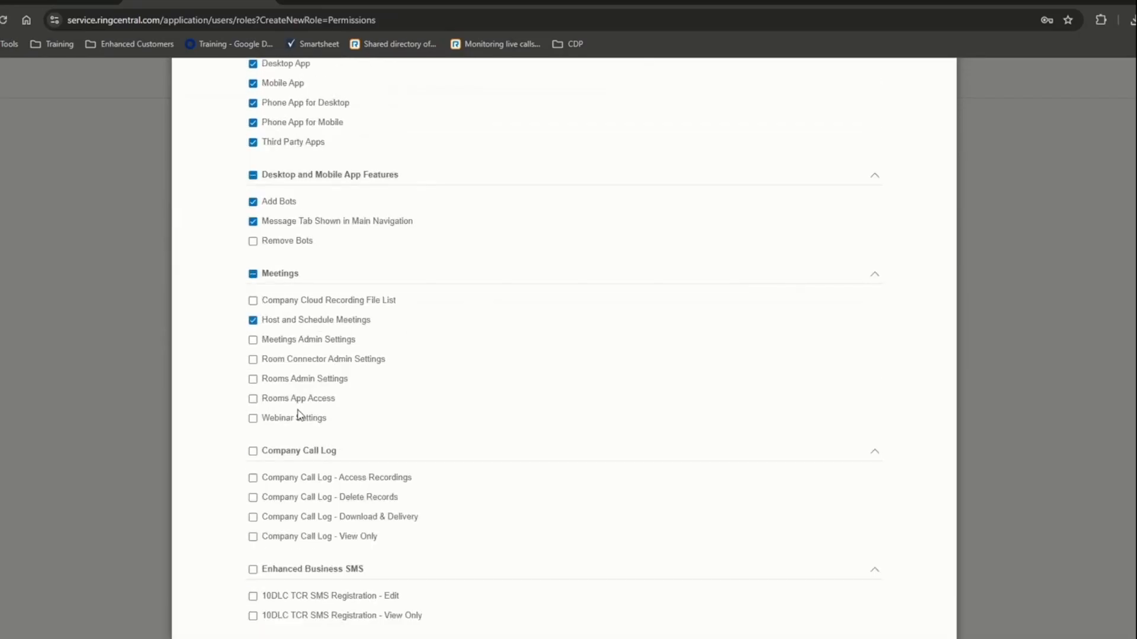
scroll(330, 401, up, 4)
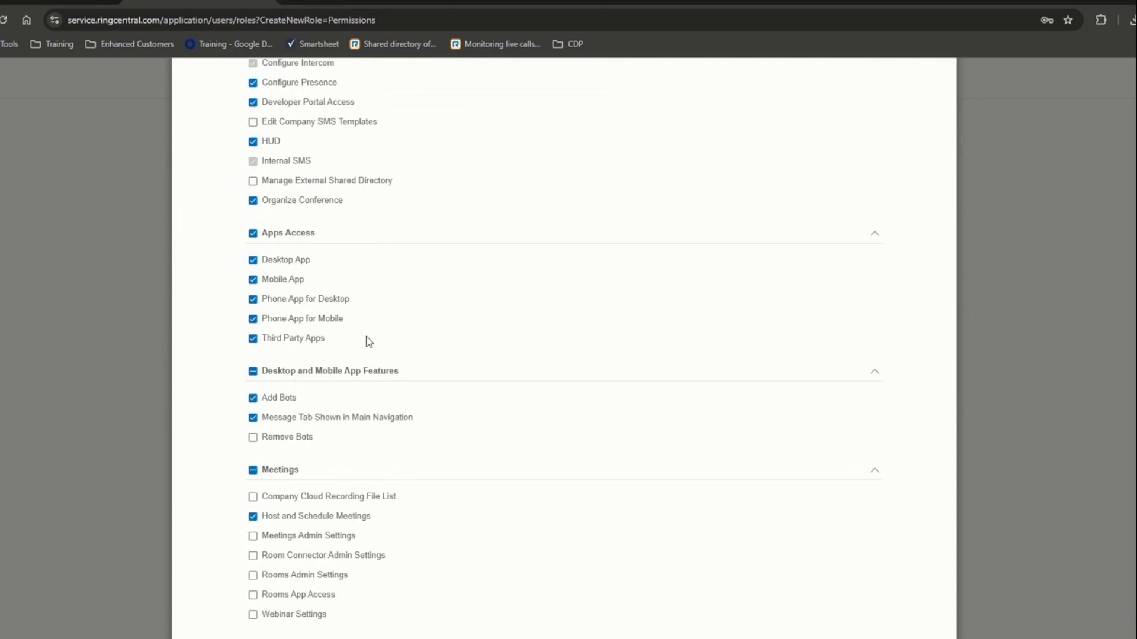
scroll(379, 323, up, 10)
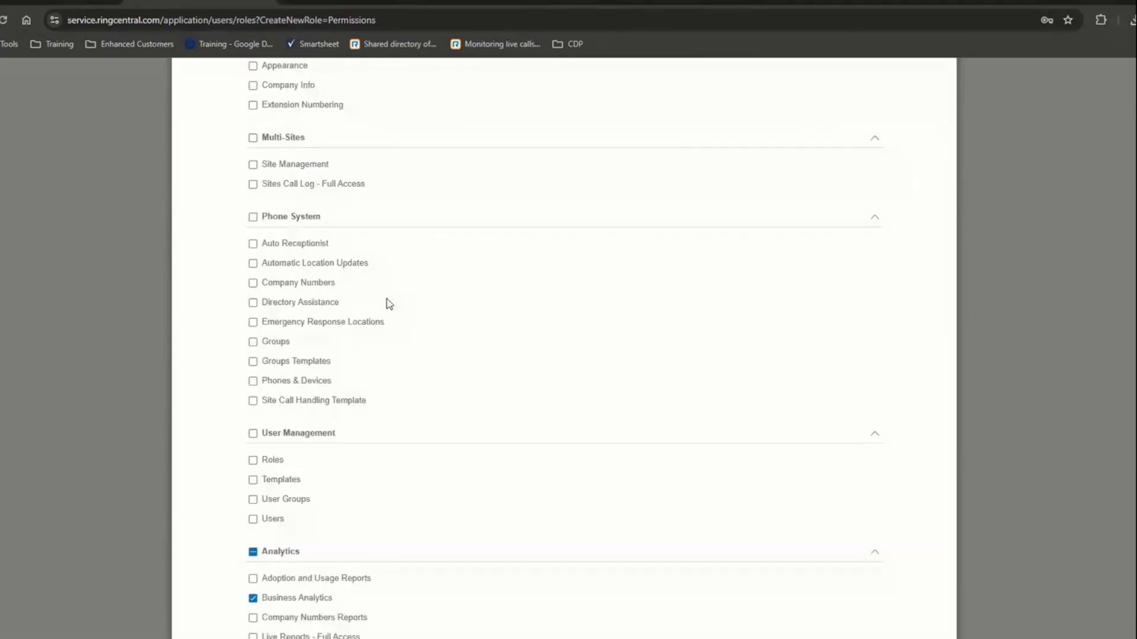
click(253, 218)
click(254, 139)
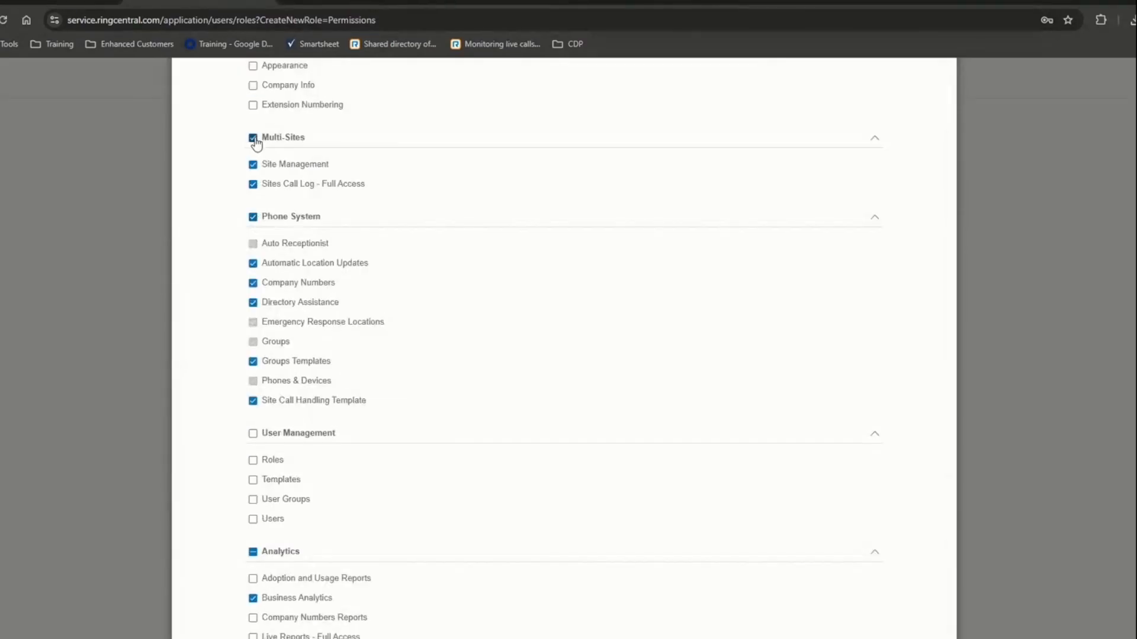
click(253, 434)
scroll(751, 444, down, 15)
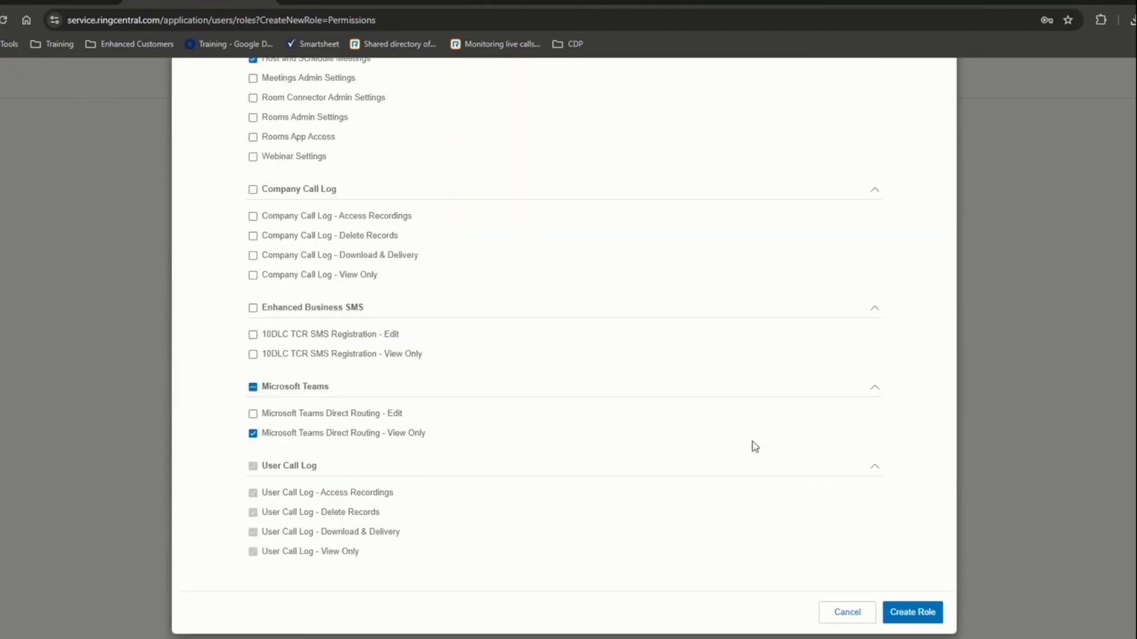
- Create the Training Demo role and choose Later for assigning users
click(926, 620)
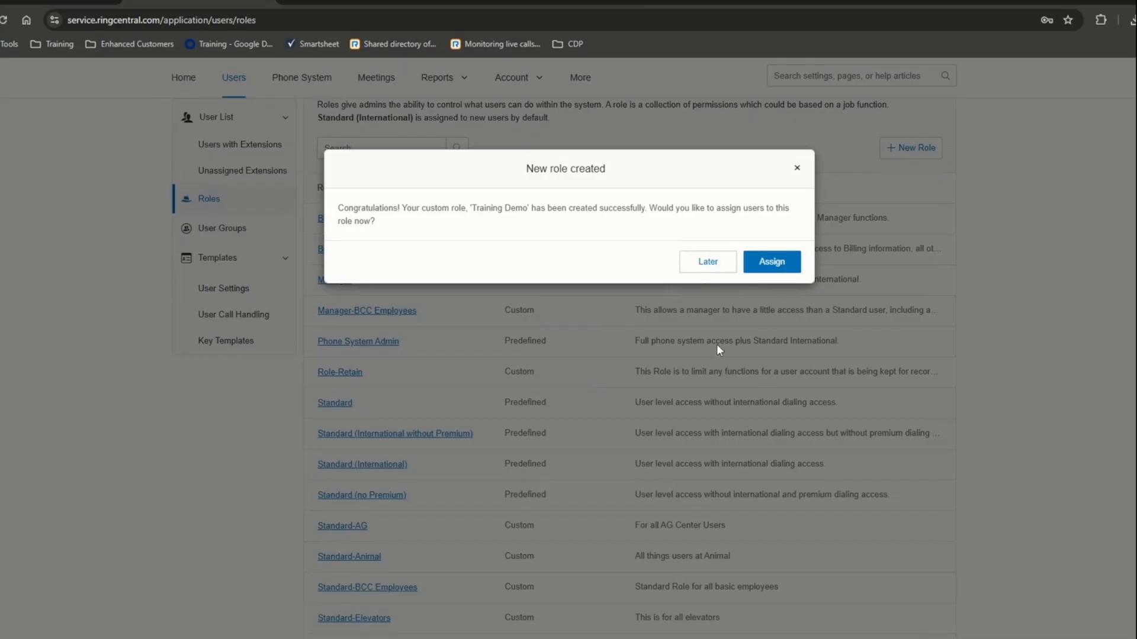
click(714, 269)
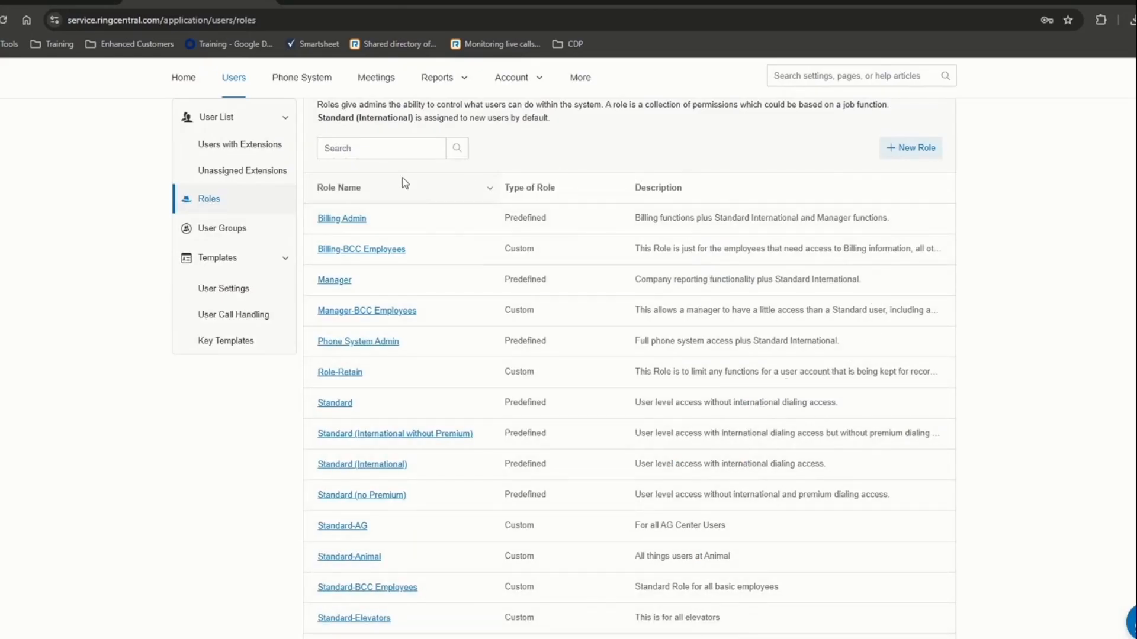
- Confirm the Billing-BCC Employees role has no assigned users and review its overview
click(341, 253)
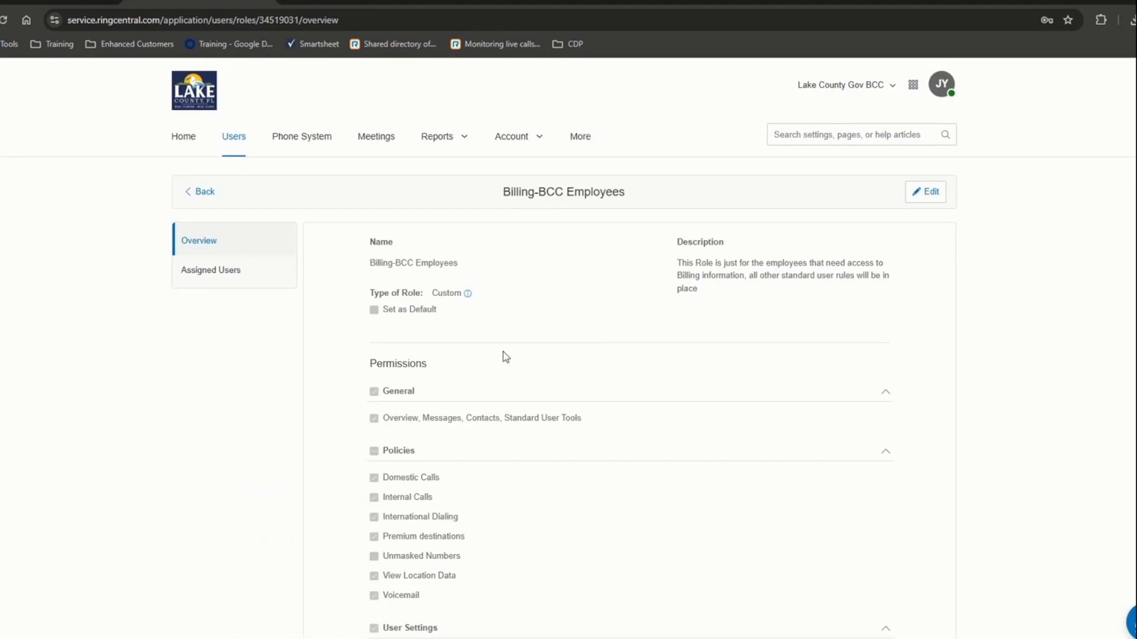
scroll(517, 383, down, 15)
scroll(447, 385, down, 10)
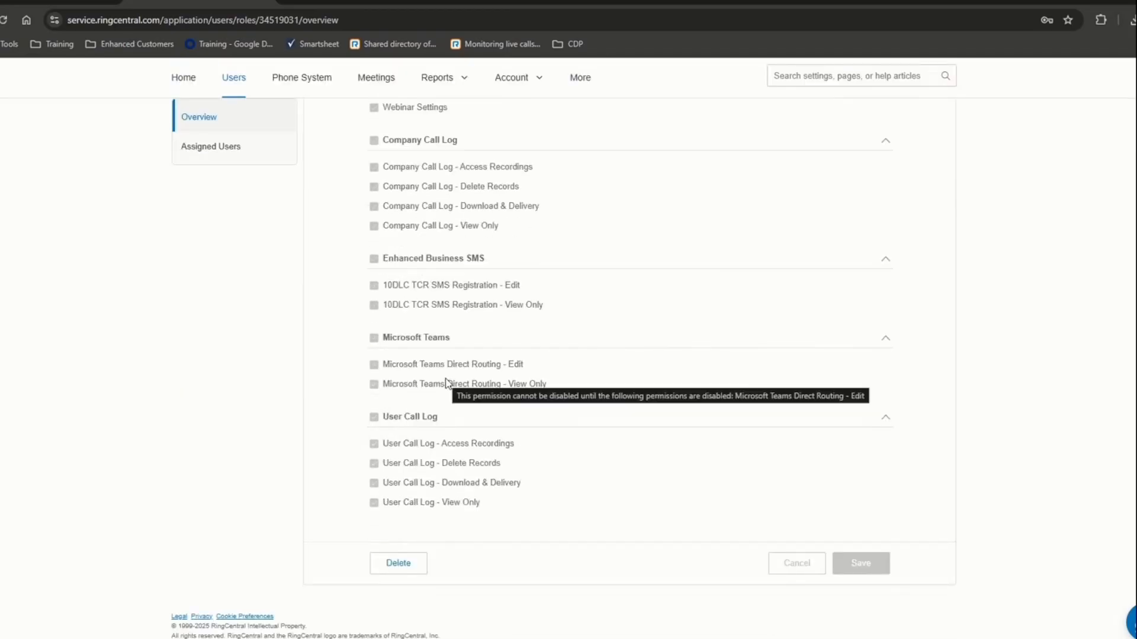
scroll(447, 384, up, 20)
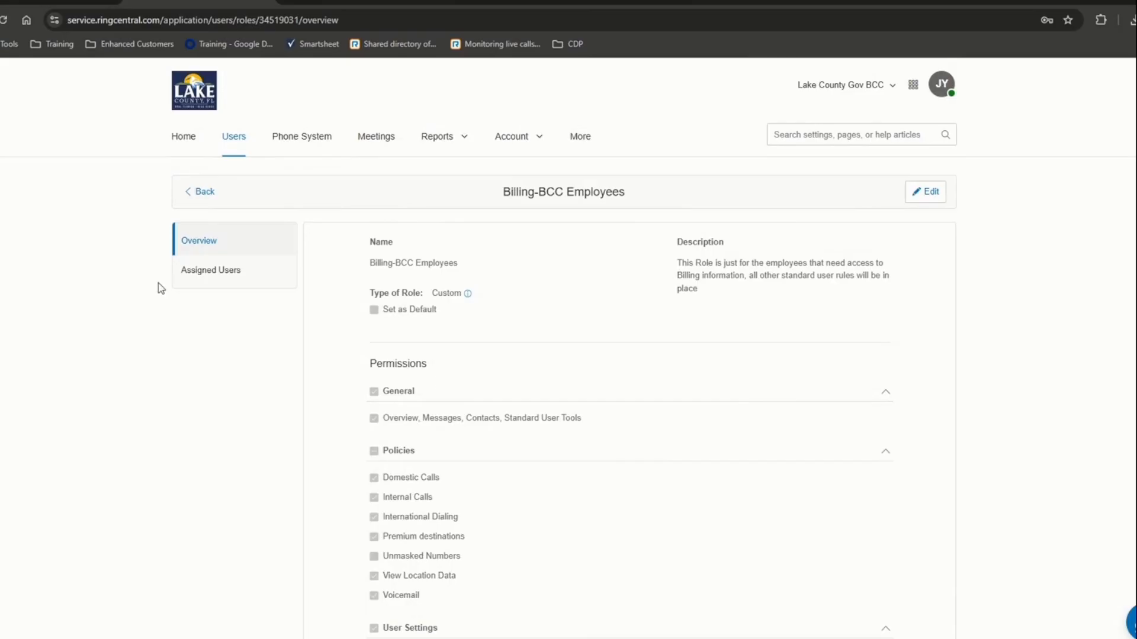
click(212, 272)
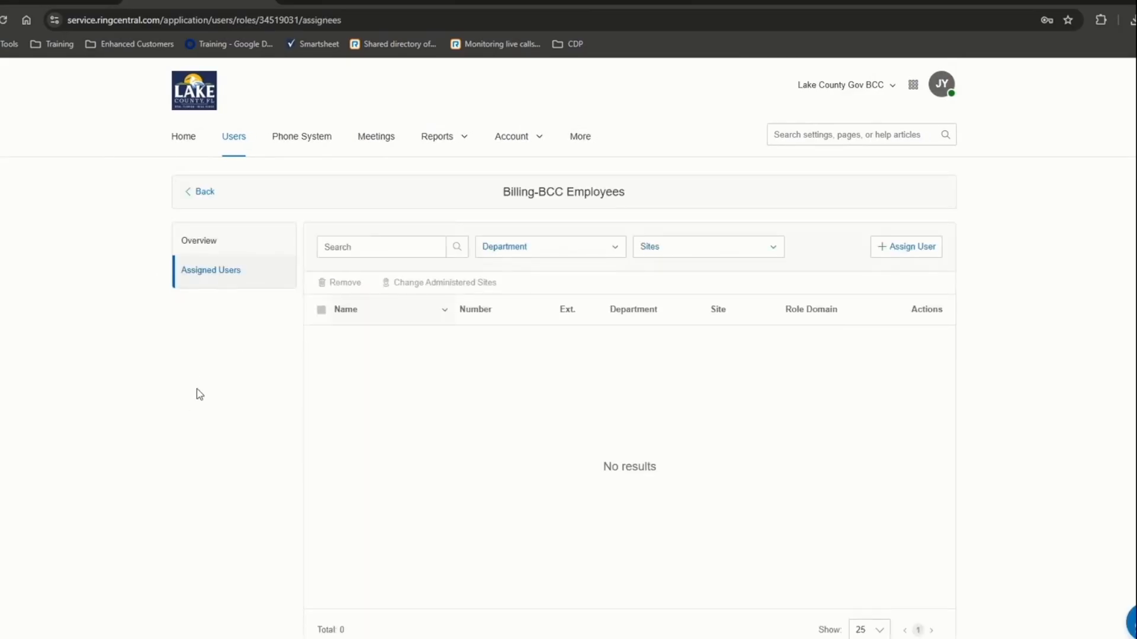
click(201, 241)
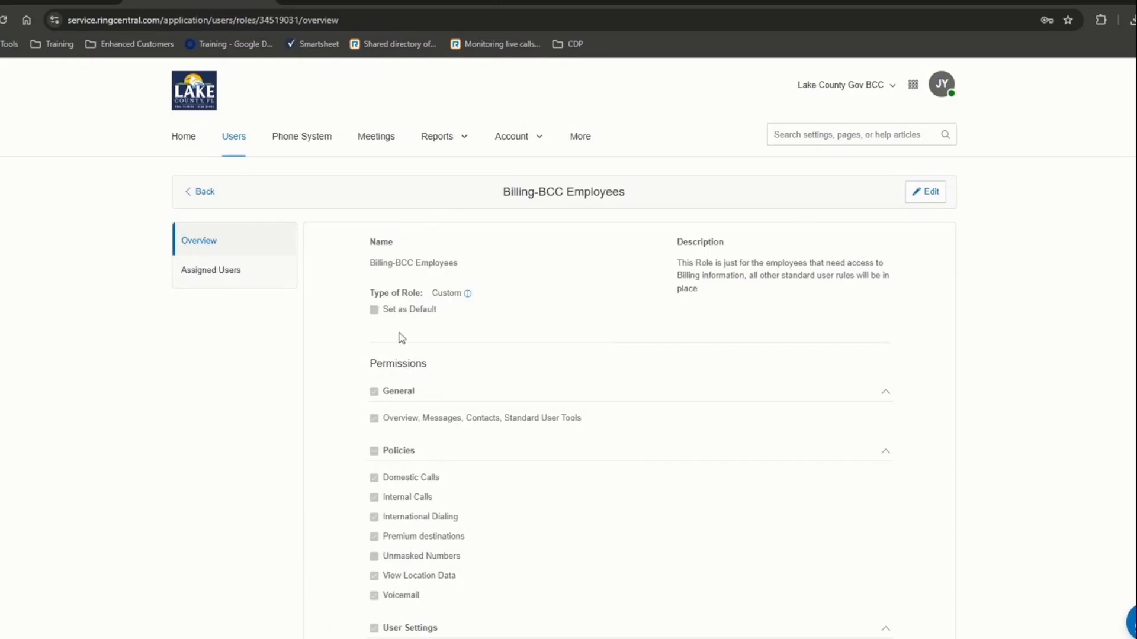
drag(385, 310, 438, 312)
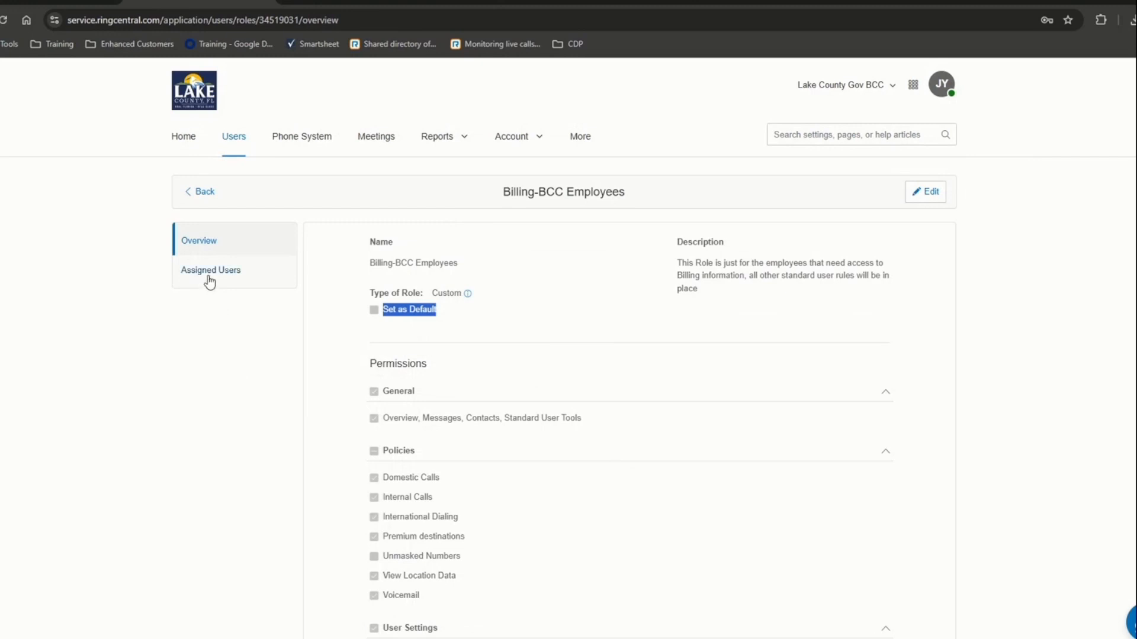
- Return to the Roles list and open the Training Demo role
click(201, 193)
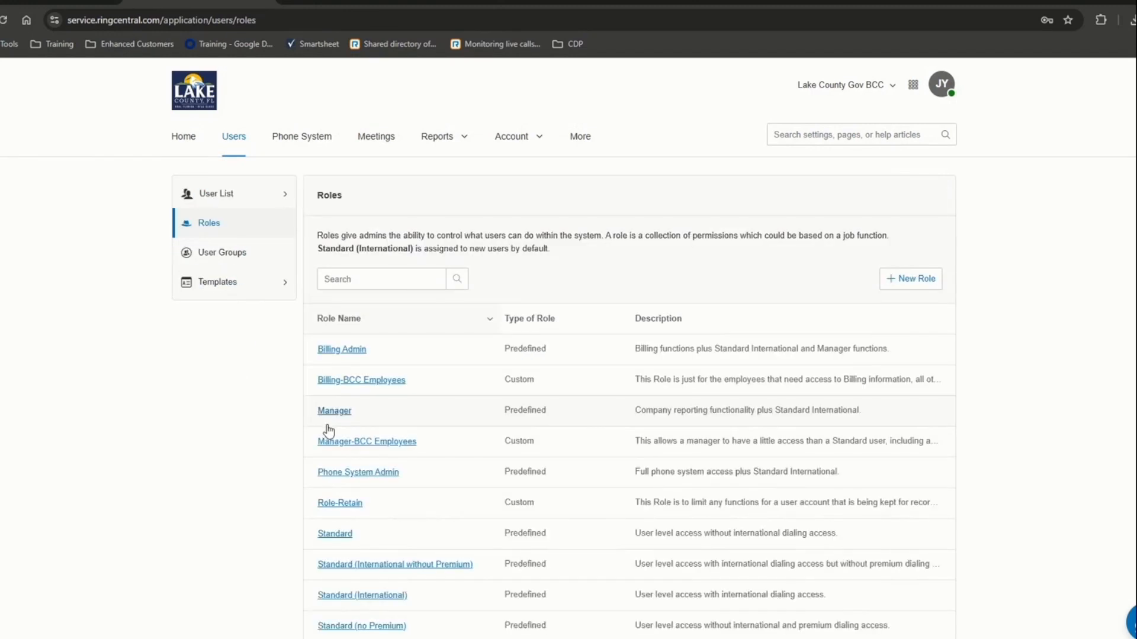
scroll(390, 586, down, 1)
scroll(382, 599, down, 3)
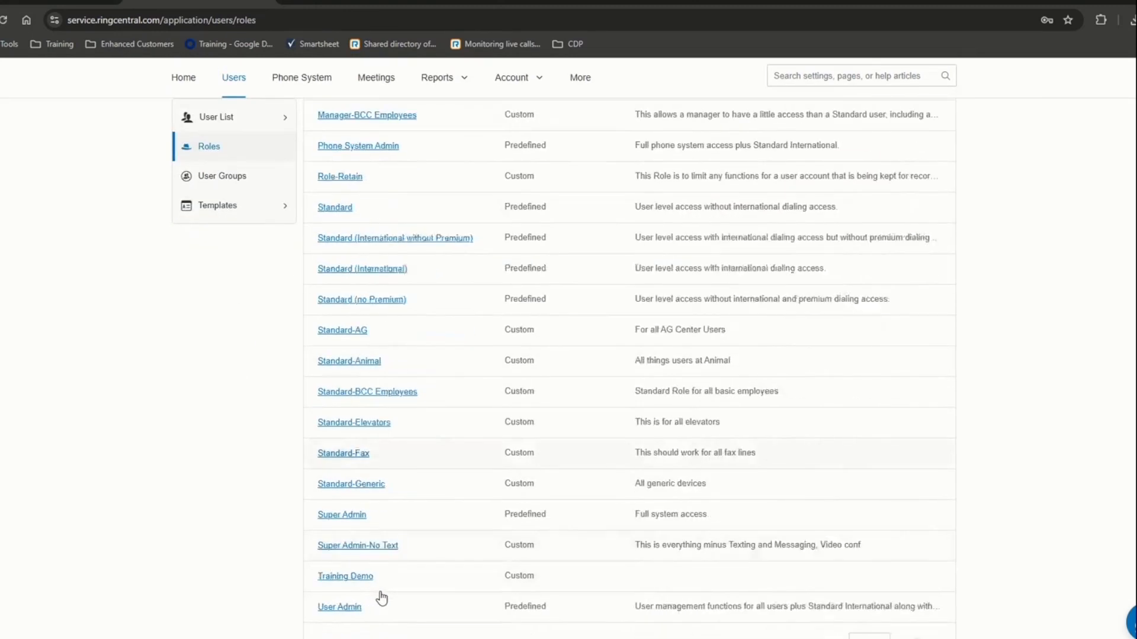
click(348, 497)
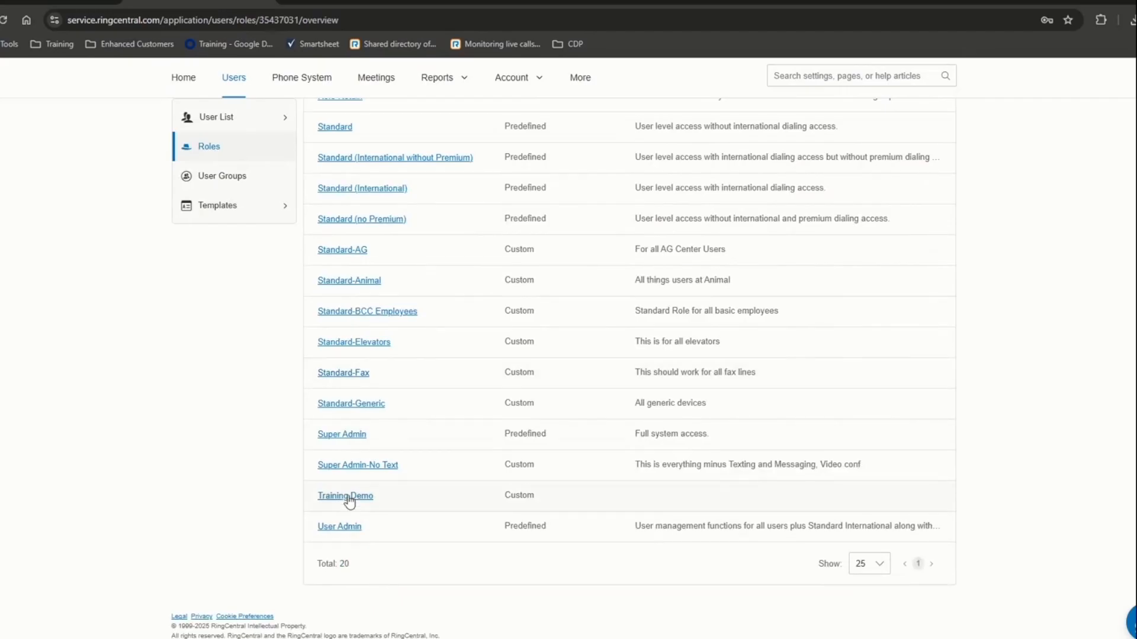
- Assign the demo user to Training Demo under Assigned Users, then return to Roles
click(226, 278)
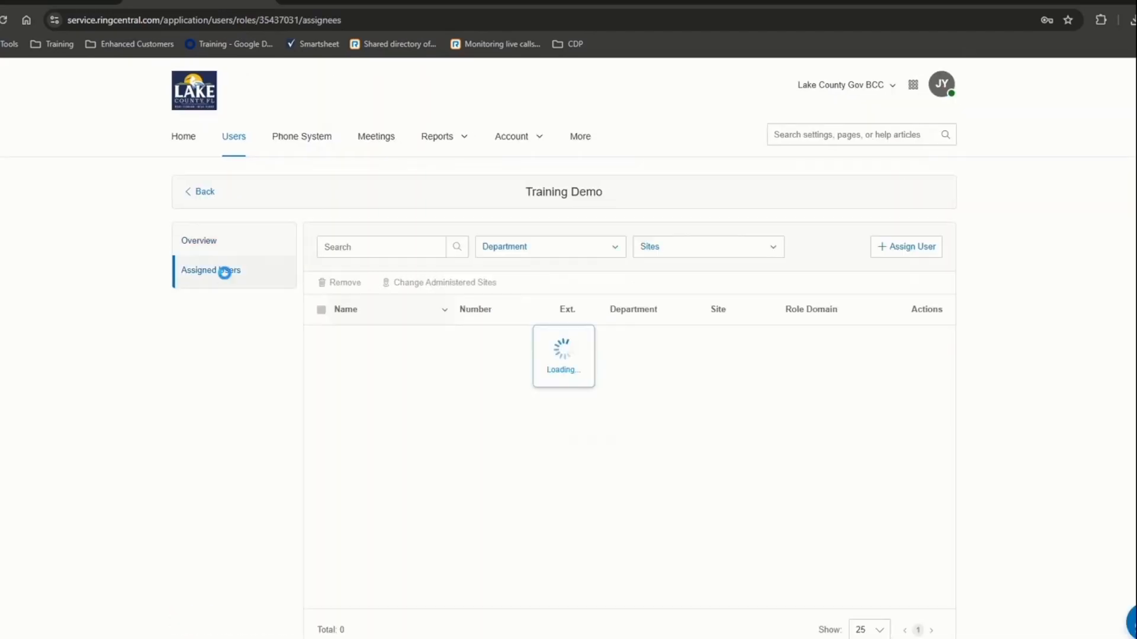
click(900, 249)
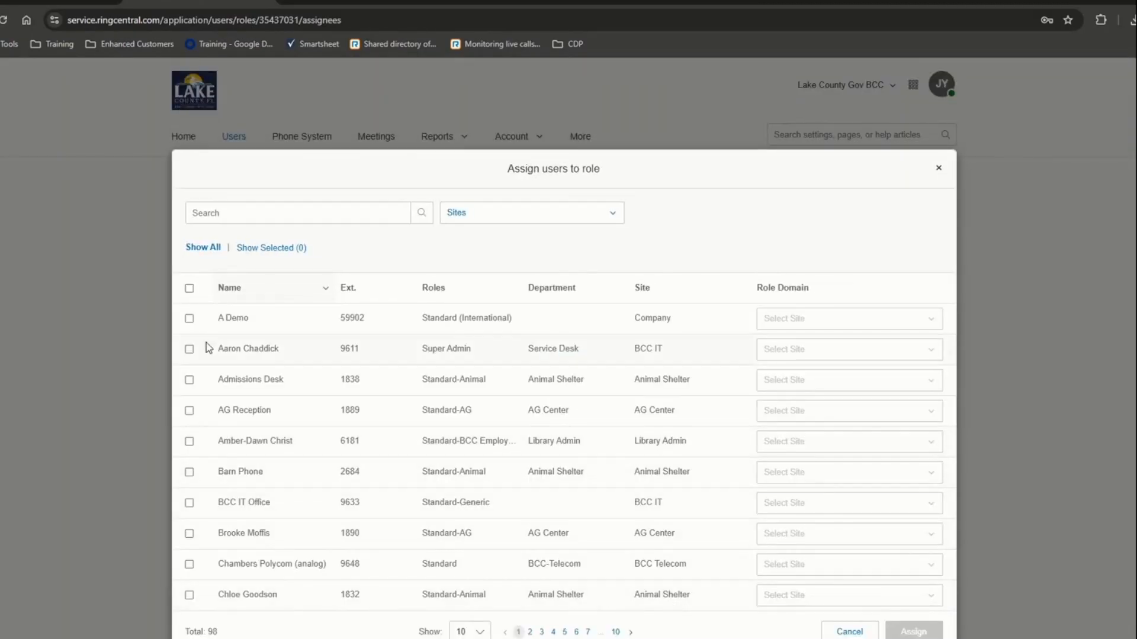
click(189, 319)
click(900, 633)
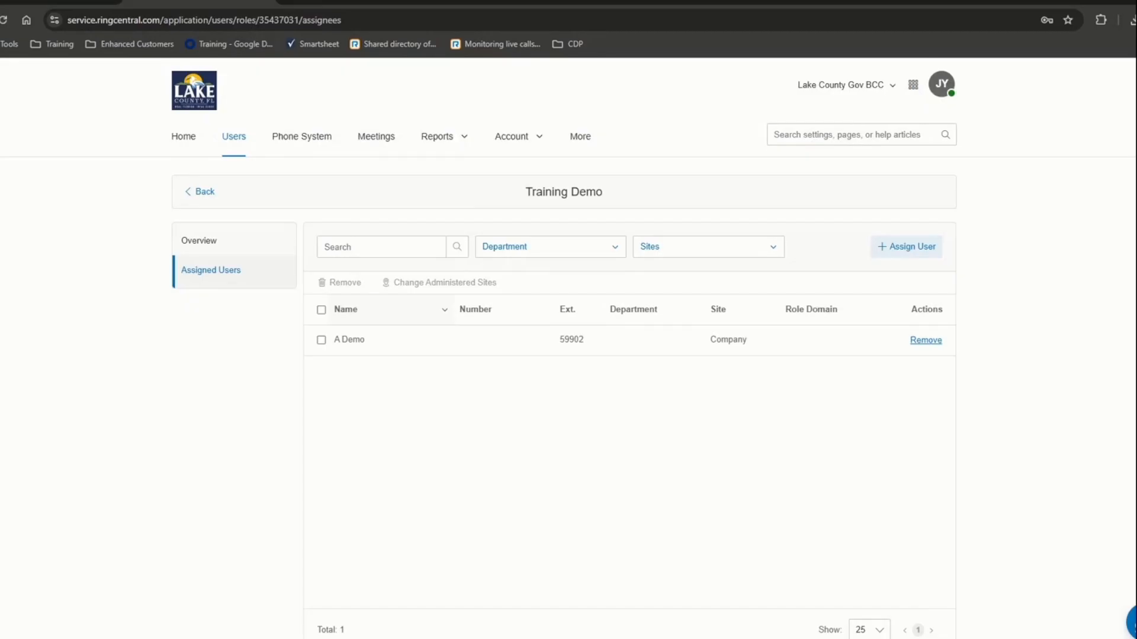
click(194, 197)
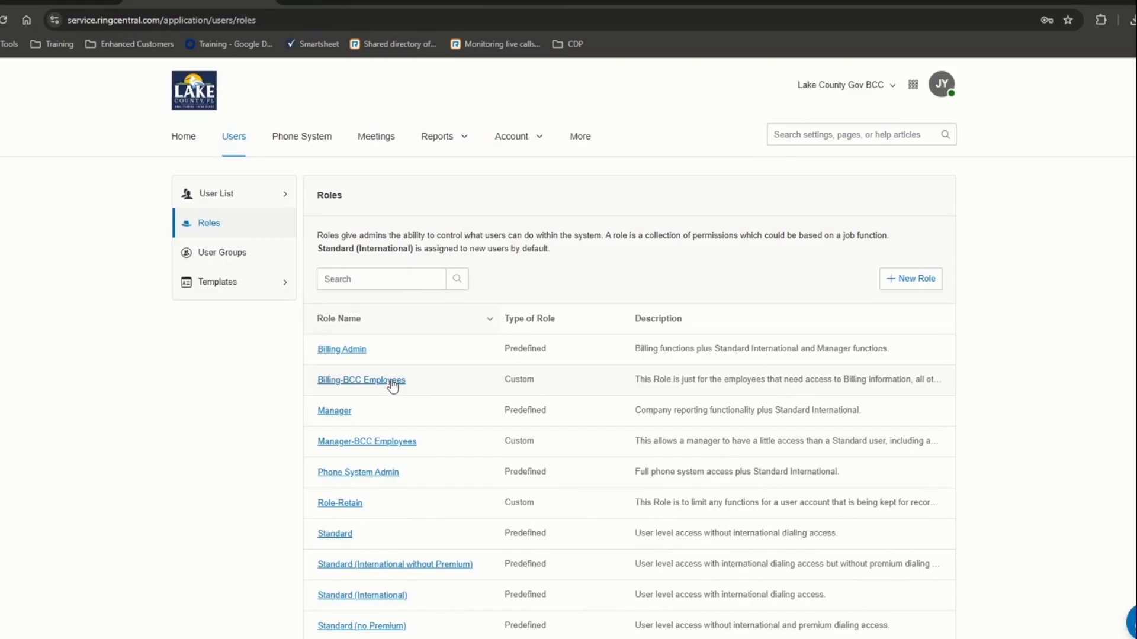
- Look over the Billing Admin and Billing-BCC Employees roles, highlighting their Set as Default option
click(354, 348)
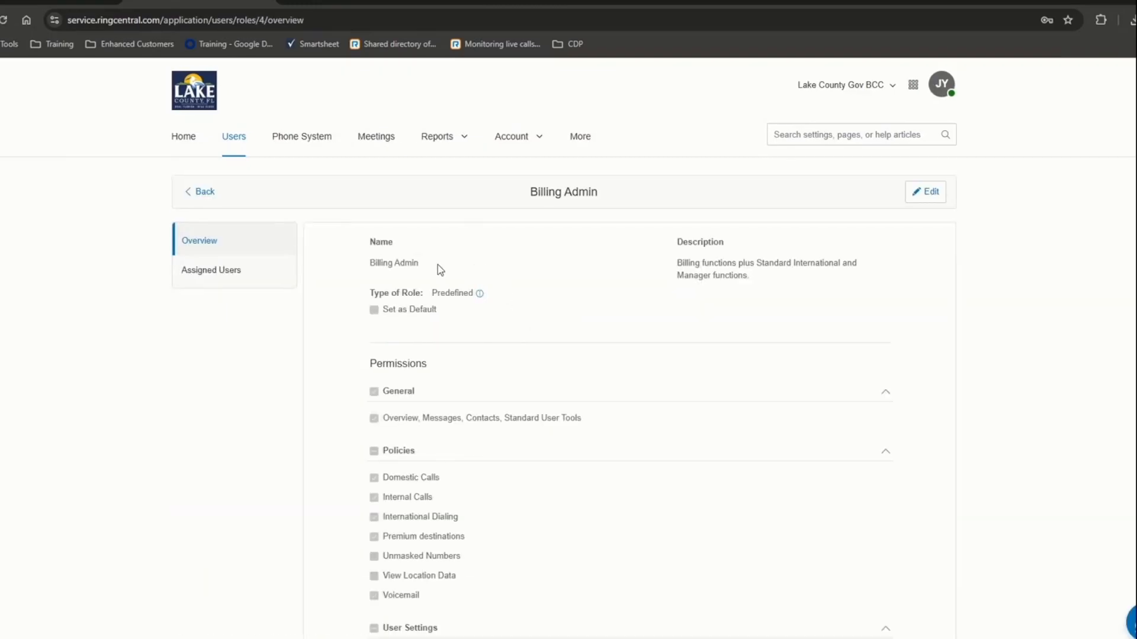
drag(441, 316, 395, 318)
click(199, 192)
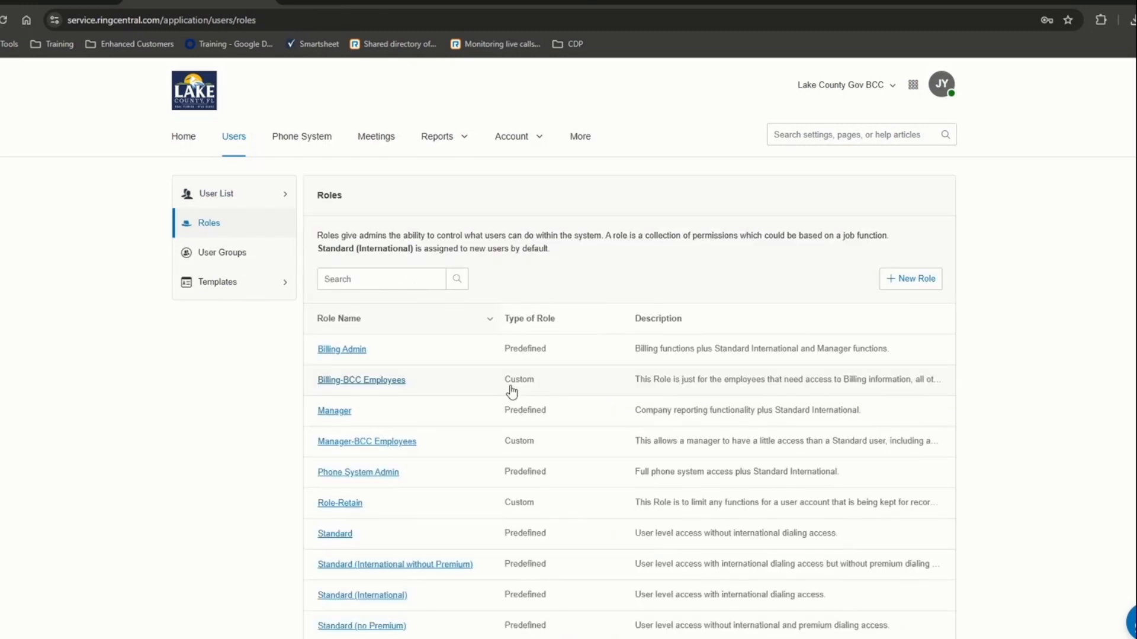
click(516, 392)
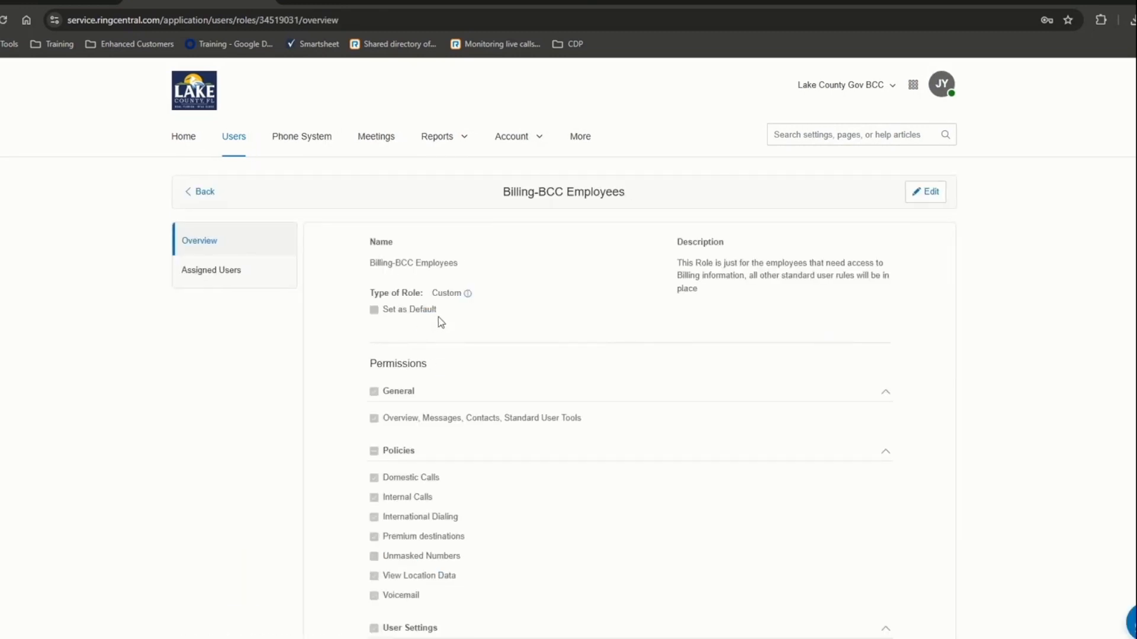
drag(434, 314, 383, 317)
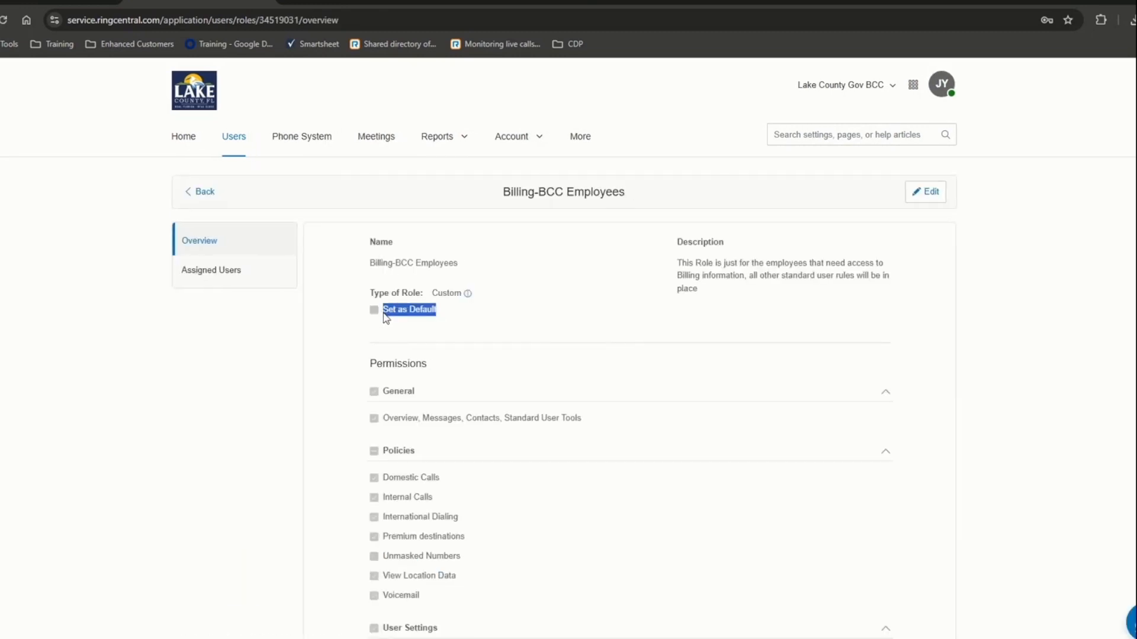
click(204, 197)
- Highlight the Roles intro and default Standard (International) role, then show User Groups
drag(330, 235, 549, 255)
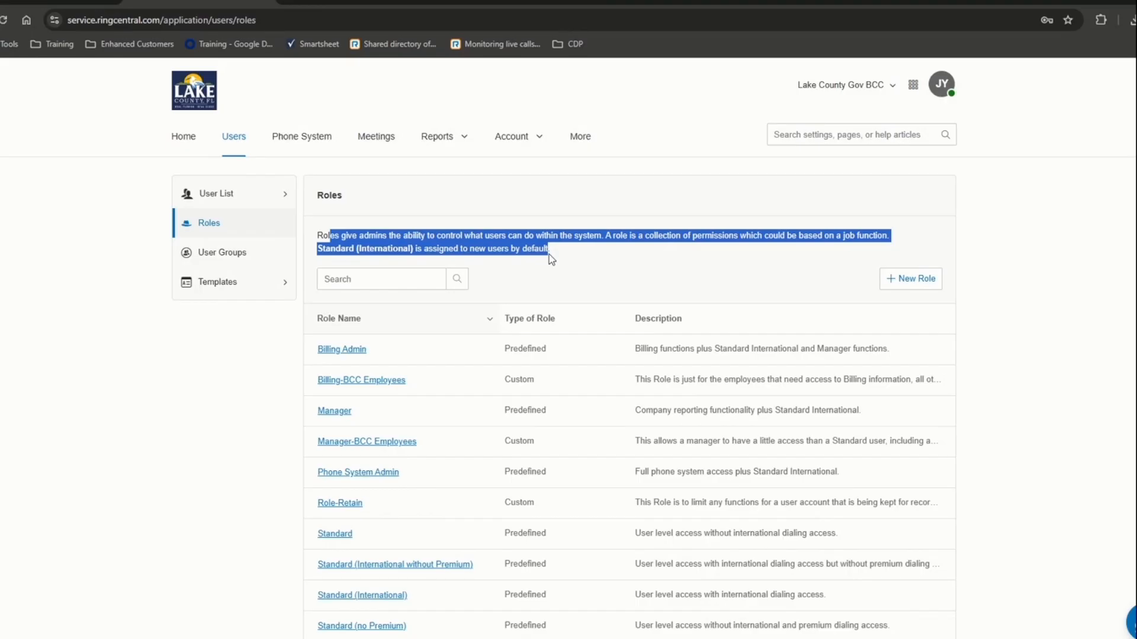
click(318, 254)
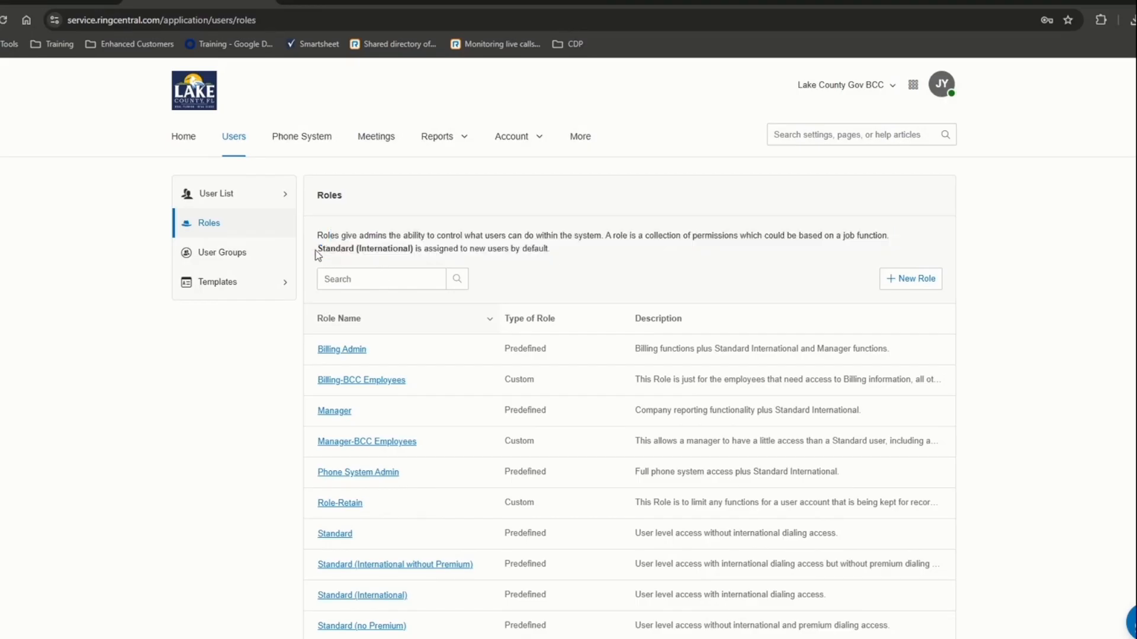
drag(318, 248, 415, 249)
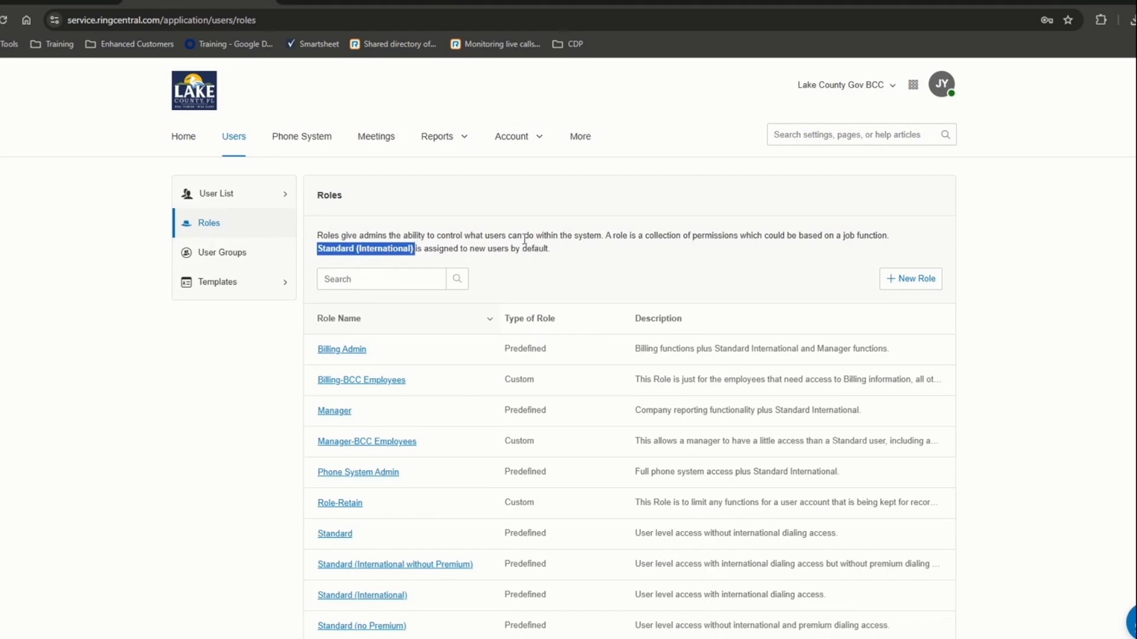
click(237, 255)
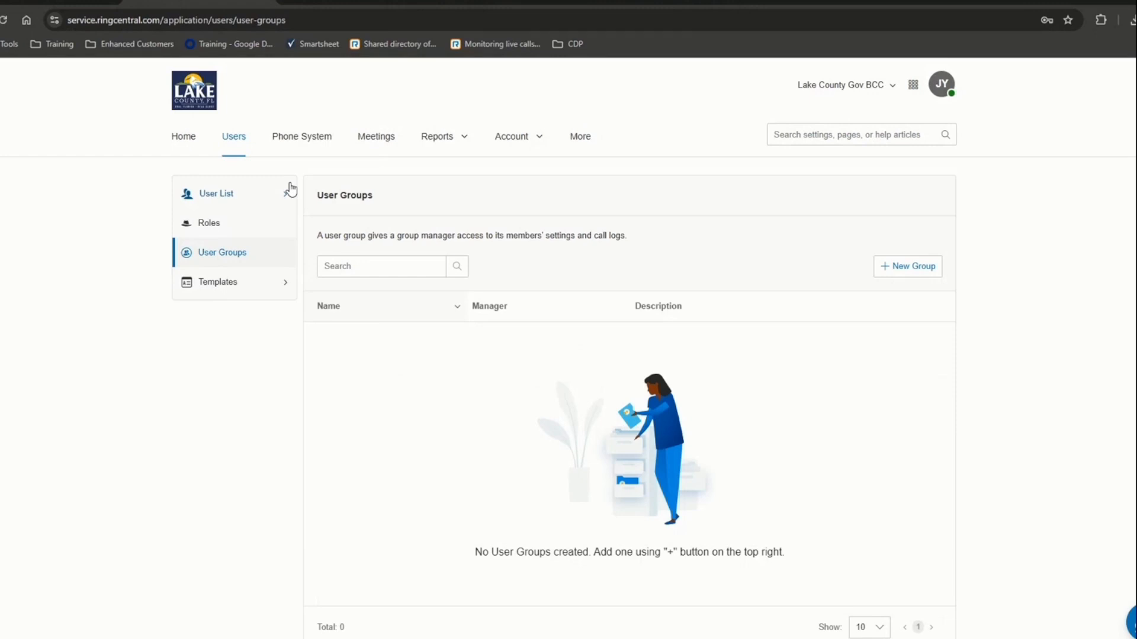
click(891, 272)
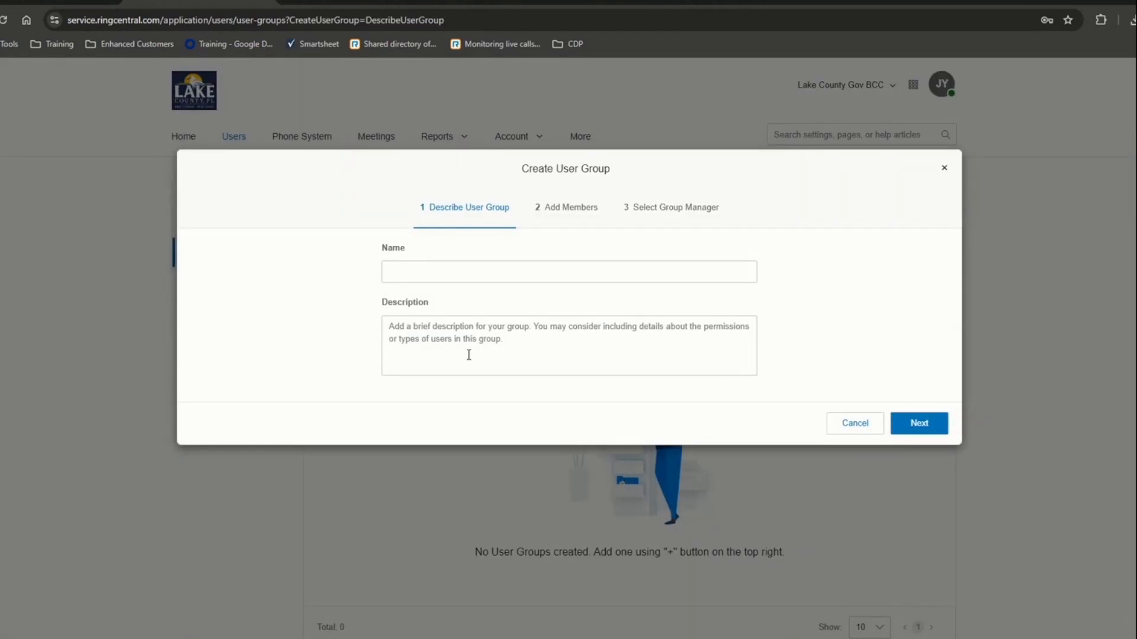
text(training demo)
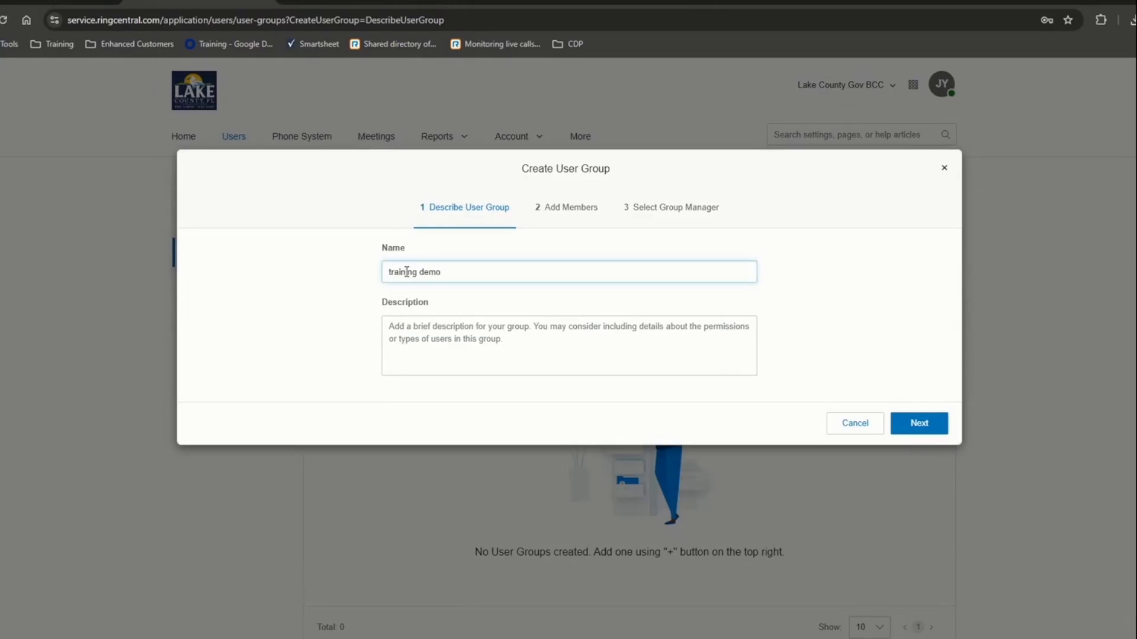
click(899, 422)
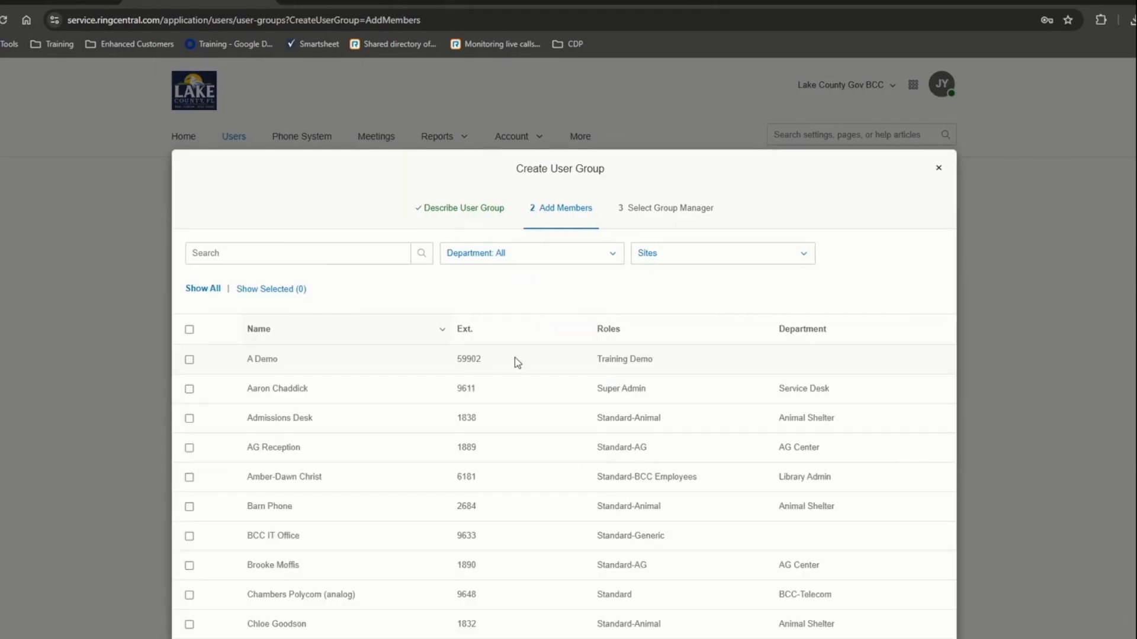
click(190, 359)
click(268, 254)
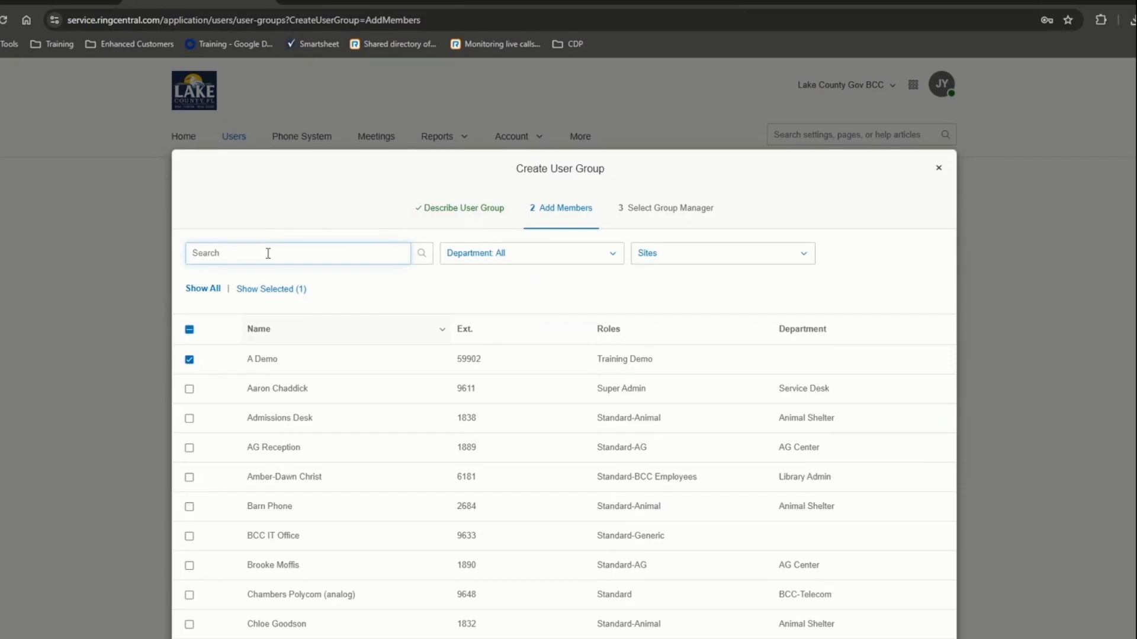
text(train)
click(189, 389)
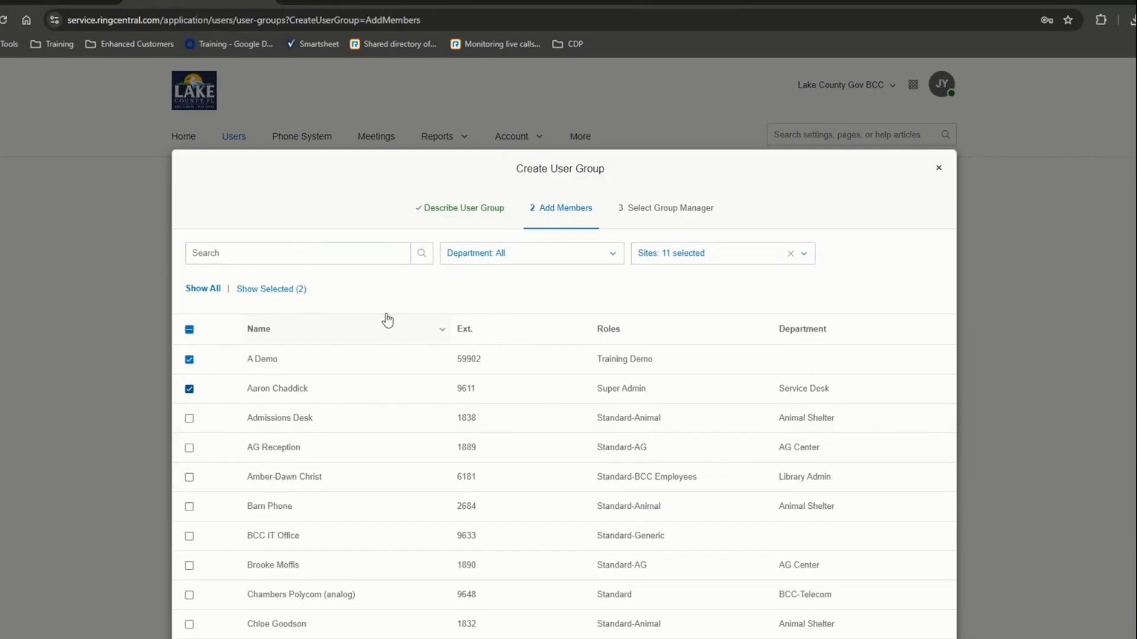
scroll(599, 229, down, 1)
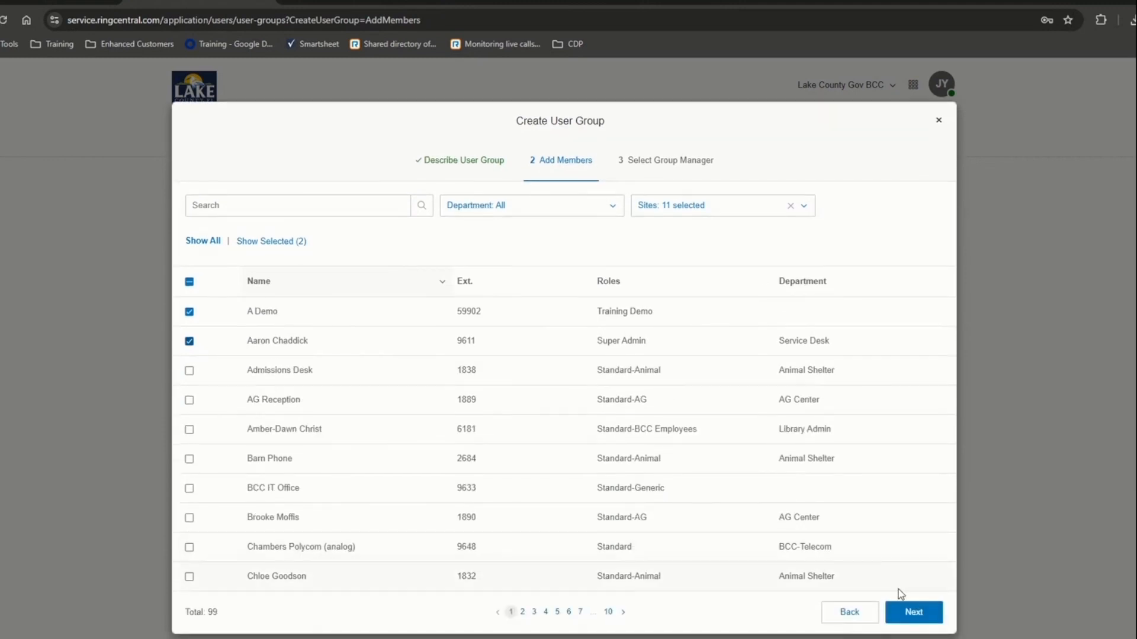
click(915, 611)
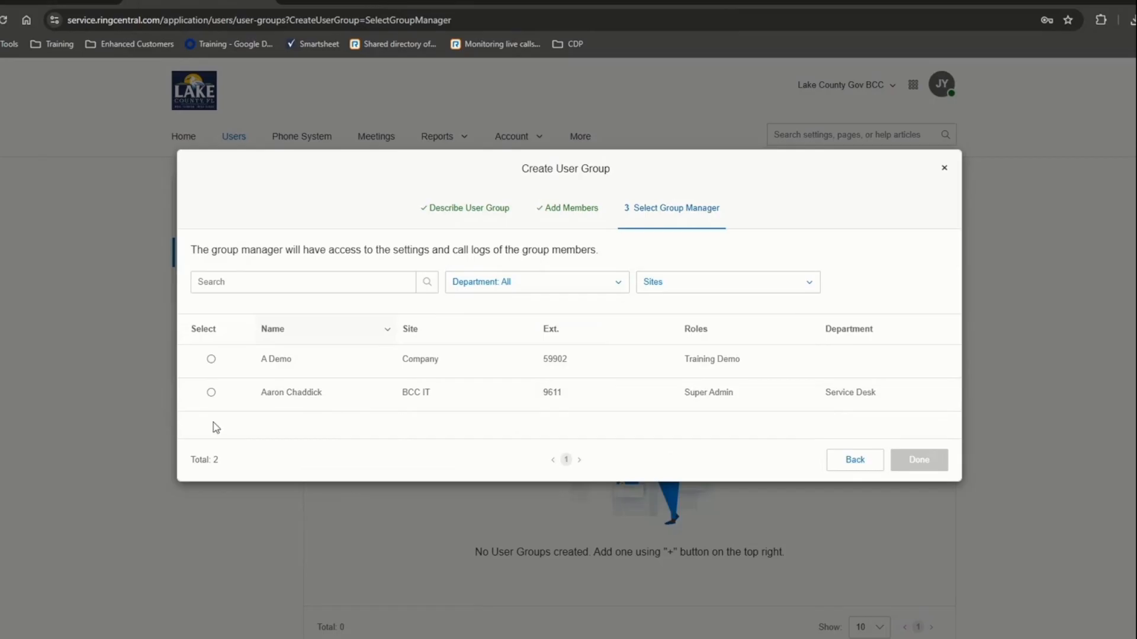
click(212, 393)
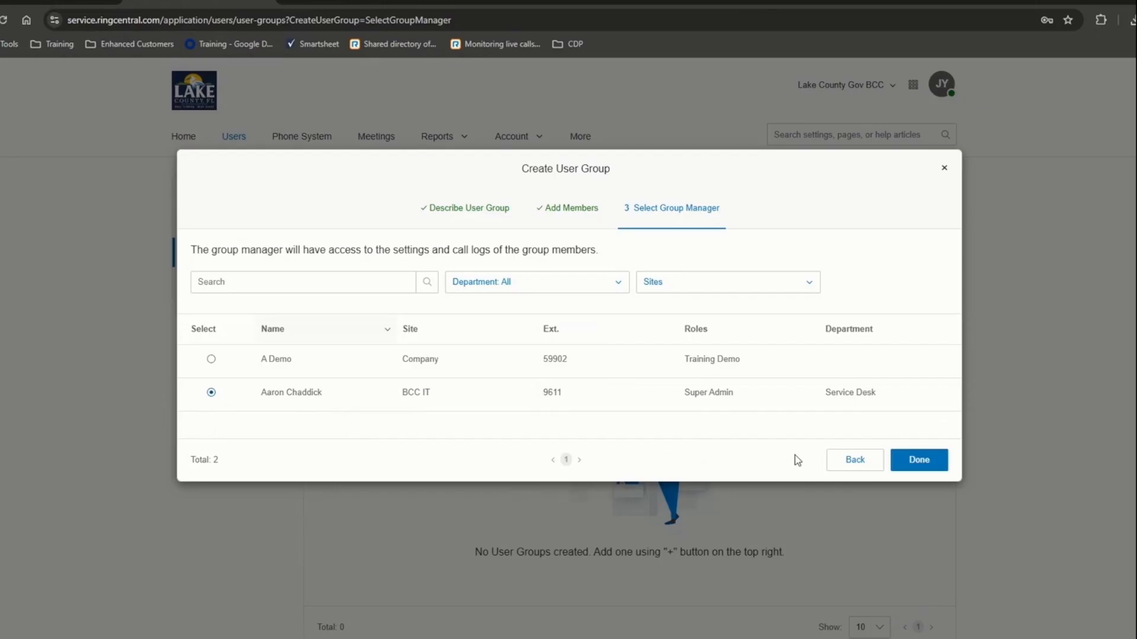
click(943, 172)
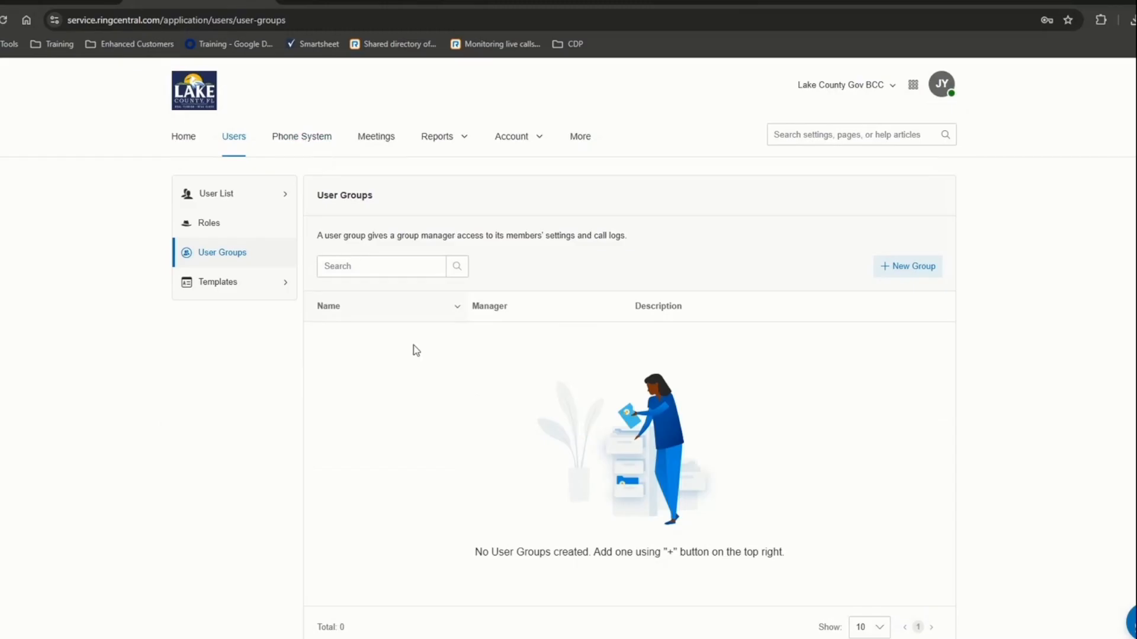
- Delete the Training Demo user settings template, then return to the Roles list
click(233, 286)
click(226, 319)
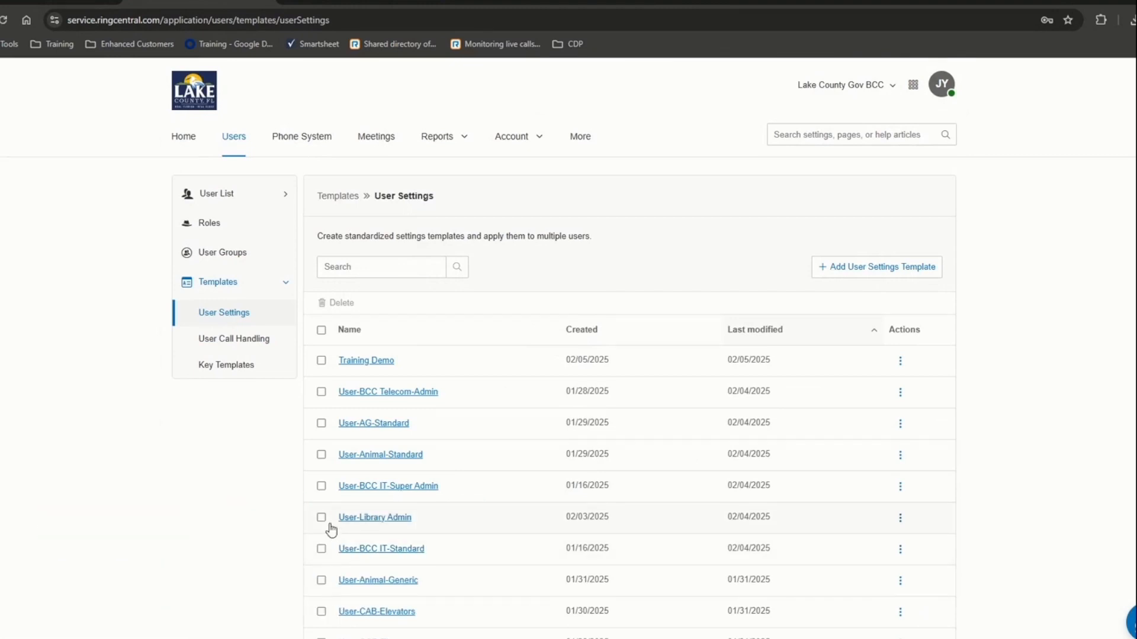
click(900, 362)
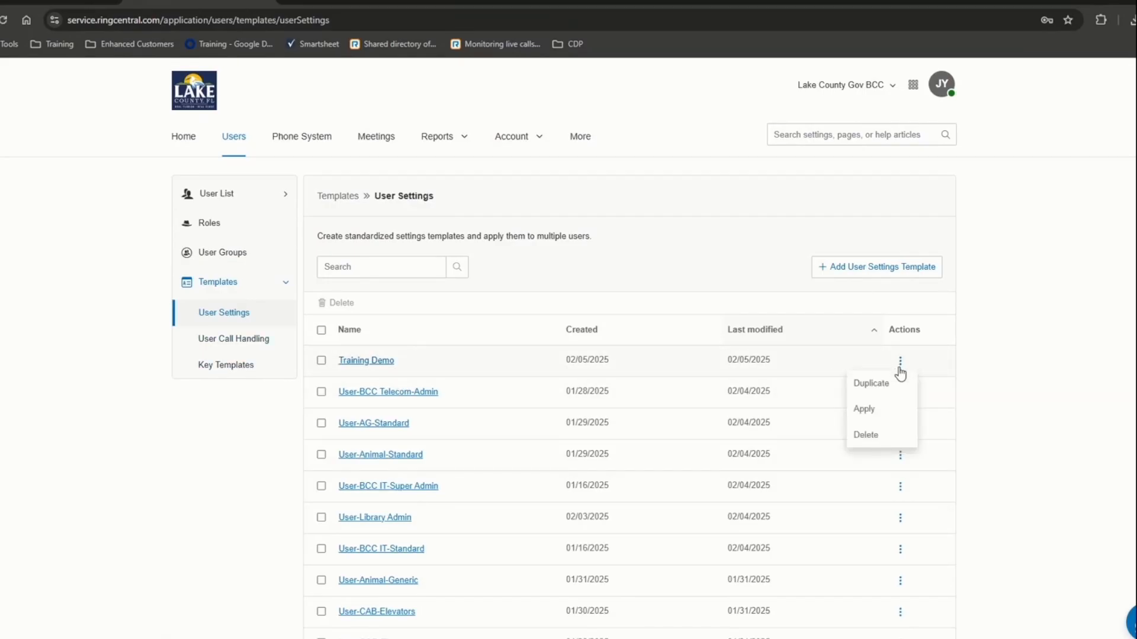
click(882, 432)
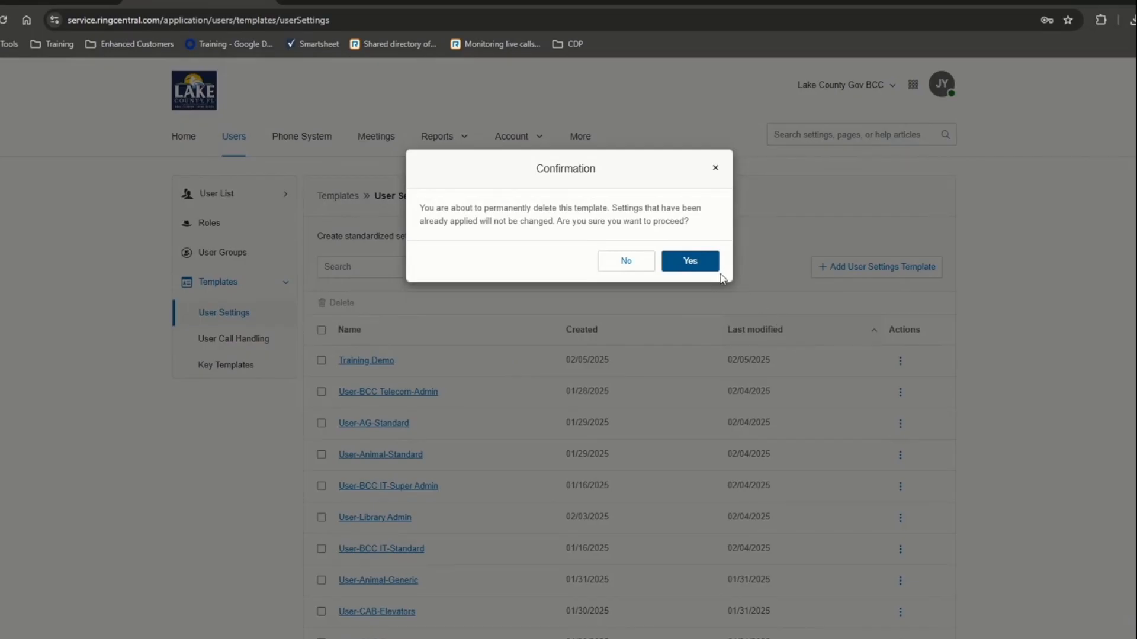
click(704, 264)
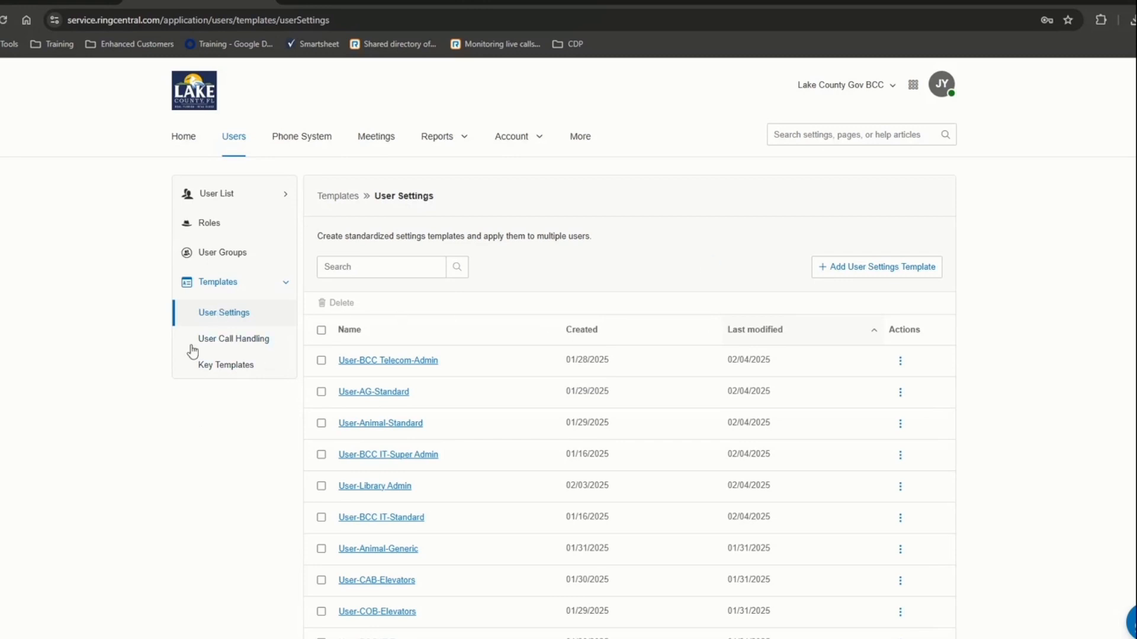
click(218, 225)
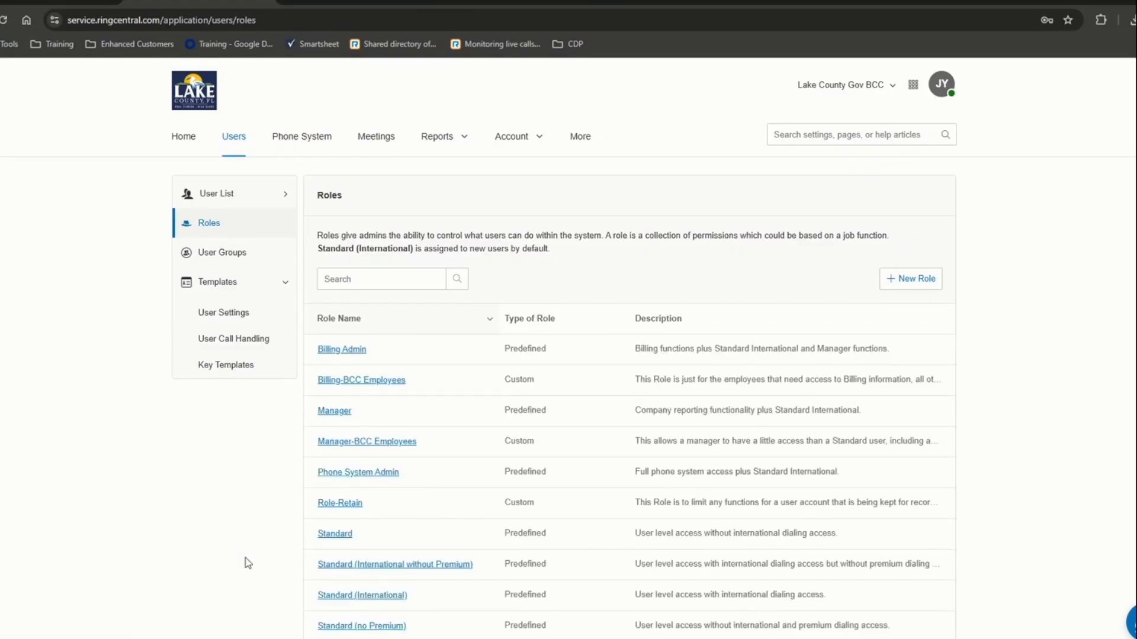
- Delete the Training Demo role and choose the fallback role, leaving 19 roles
scroll(398, 538, down, 7)
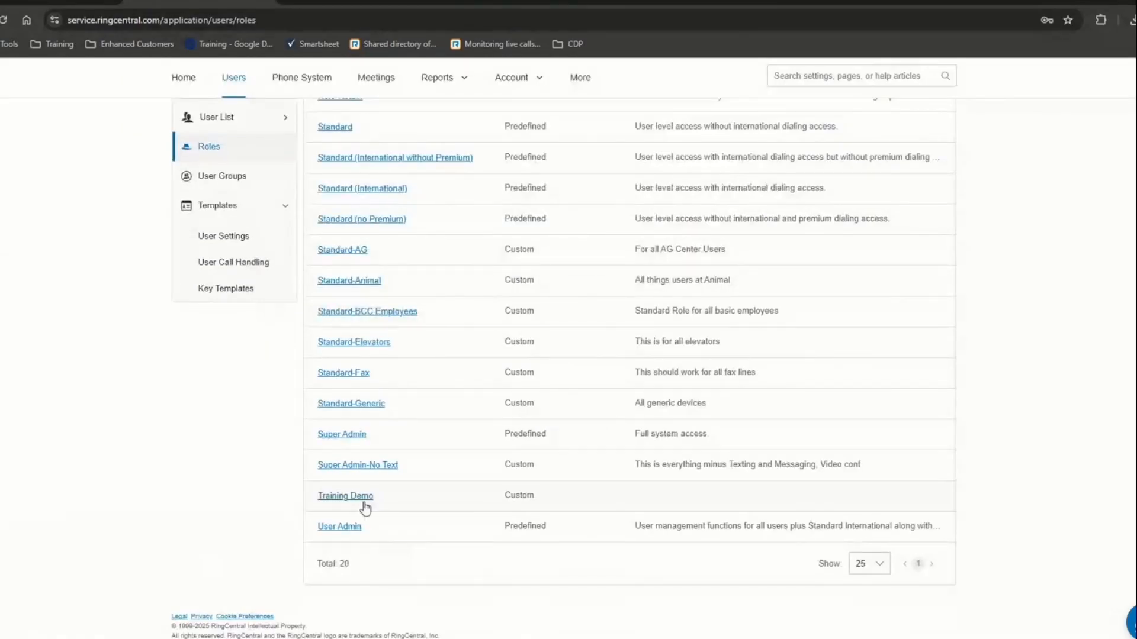
click(363, 497)
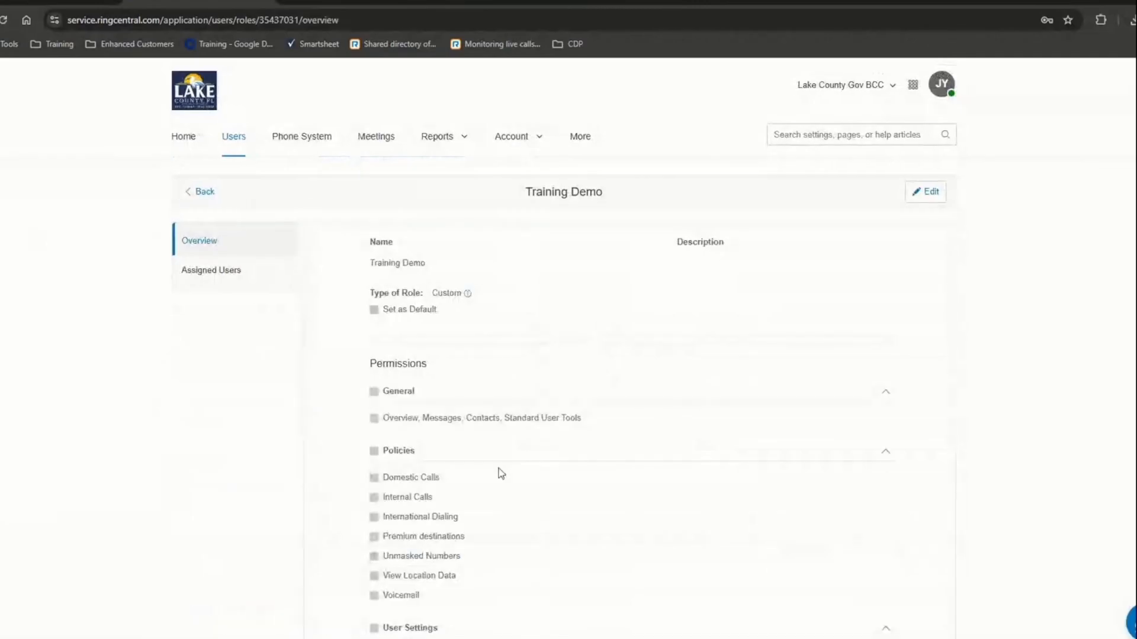
scroll(545, 395, down, 3)
scroll(542, 390, down, 15)
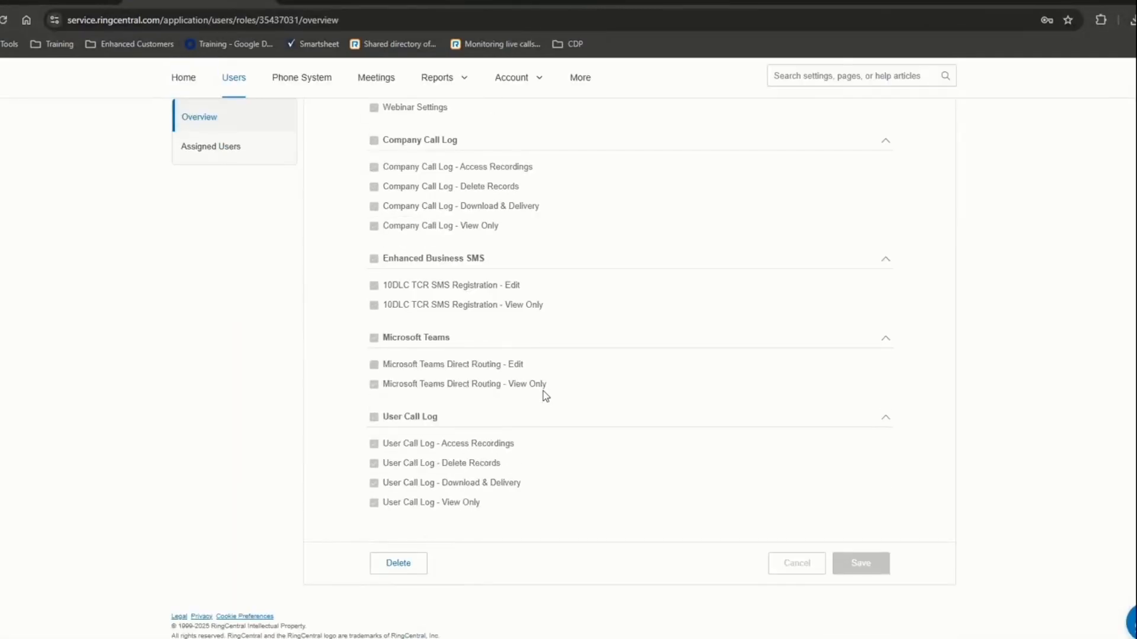
click(399, 563)
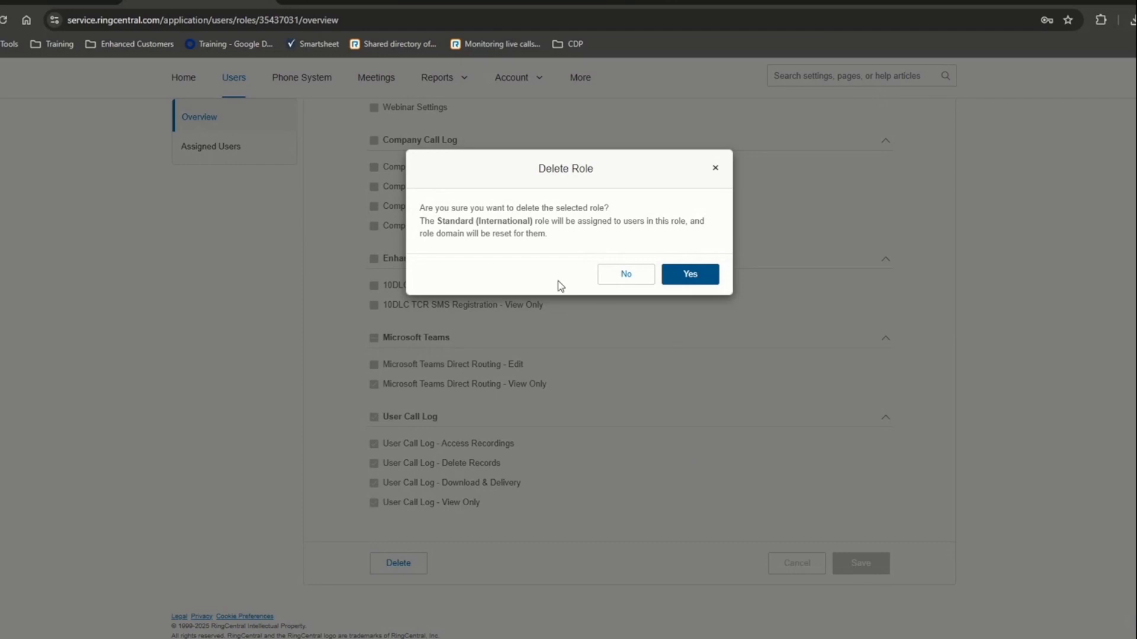
drag(446, 221, 523, 229)
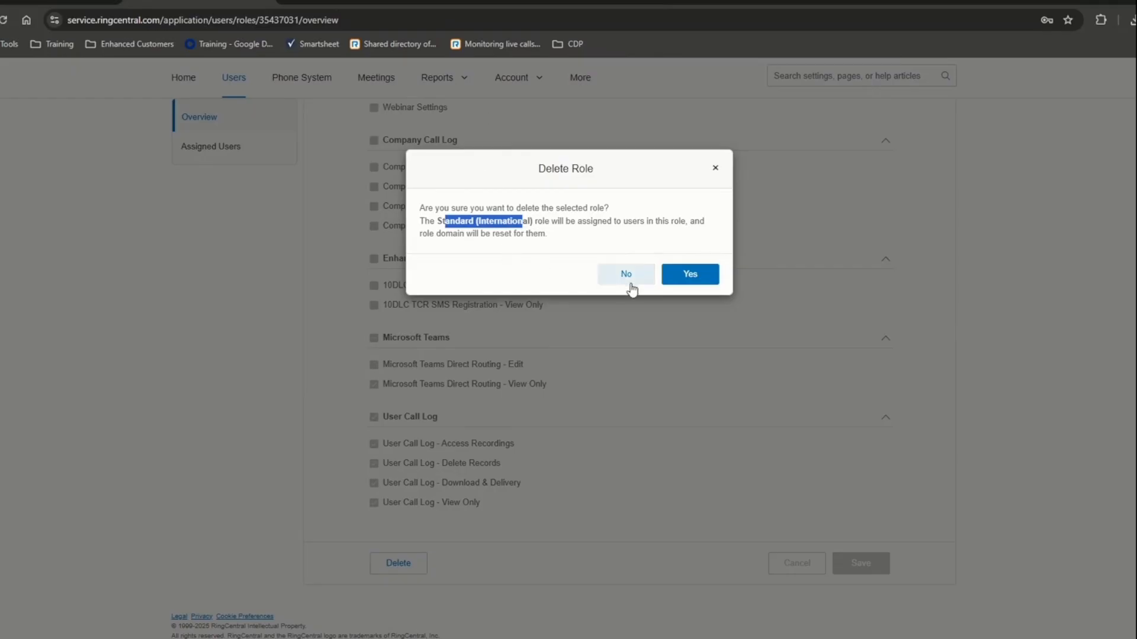
click(689, 276)
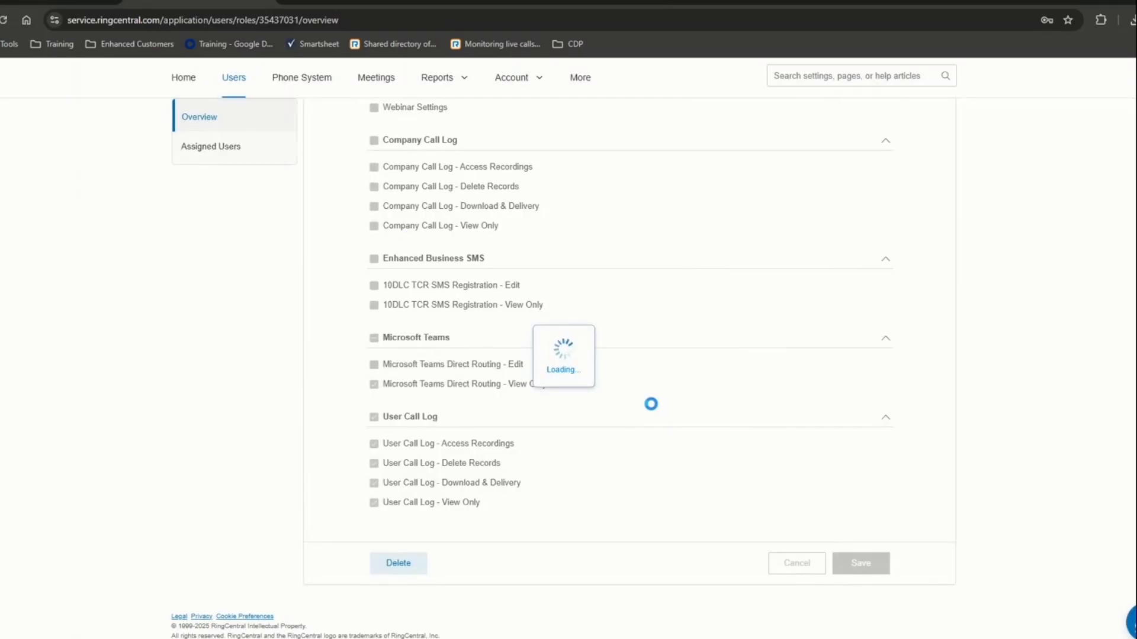
- Expand User List and show the Users with Extensions list
scroll(651, 408, down, 6)
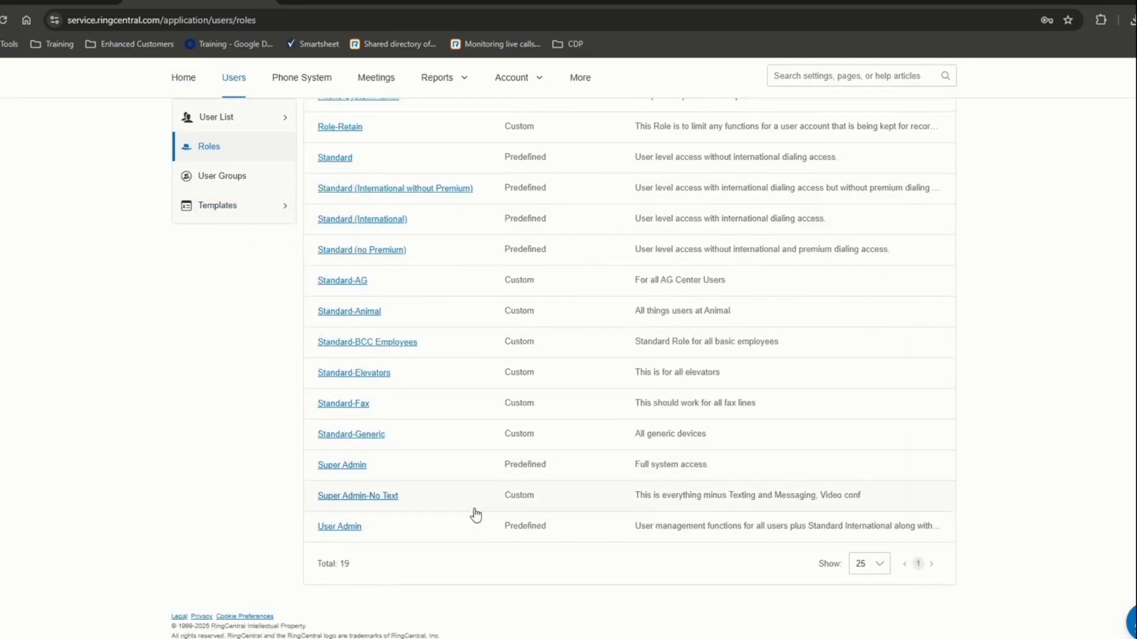
scroll(473, 518, up, 6)
click(244, 148)
scroll(242, 237, up, 1)
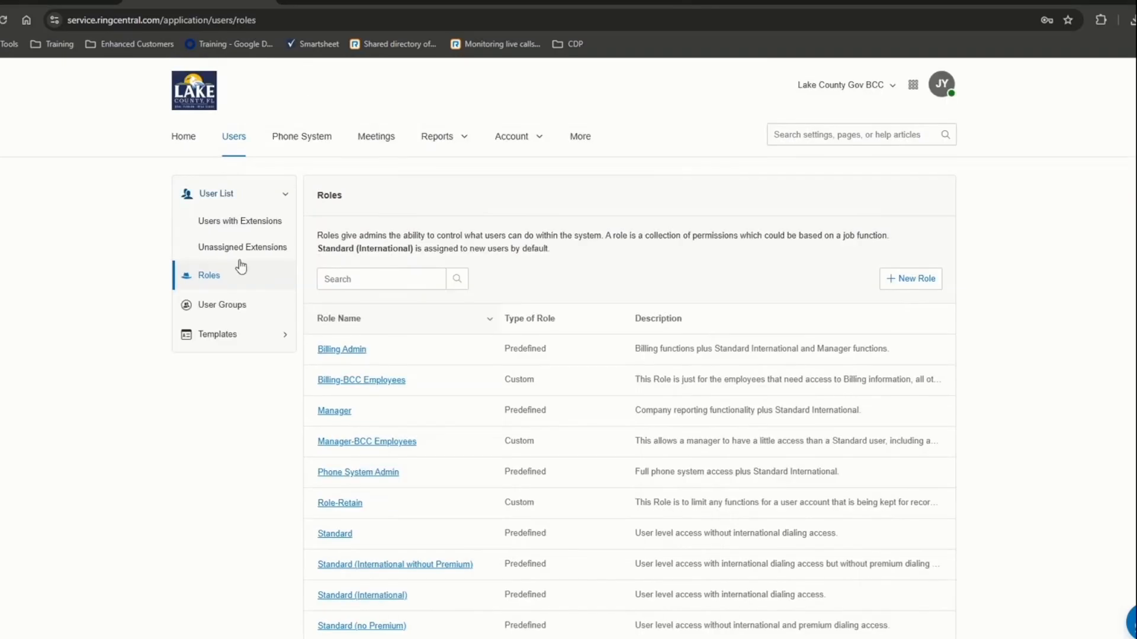
click(240, 223)
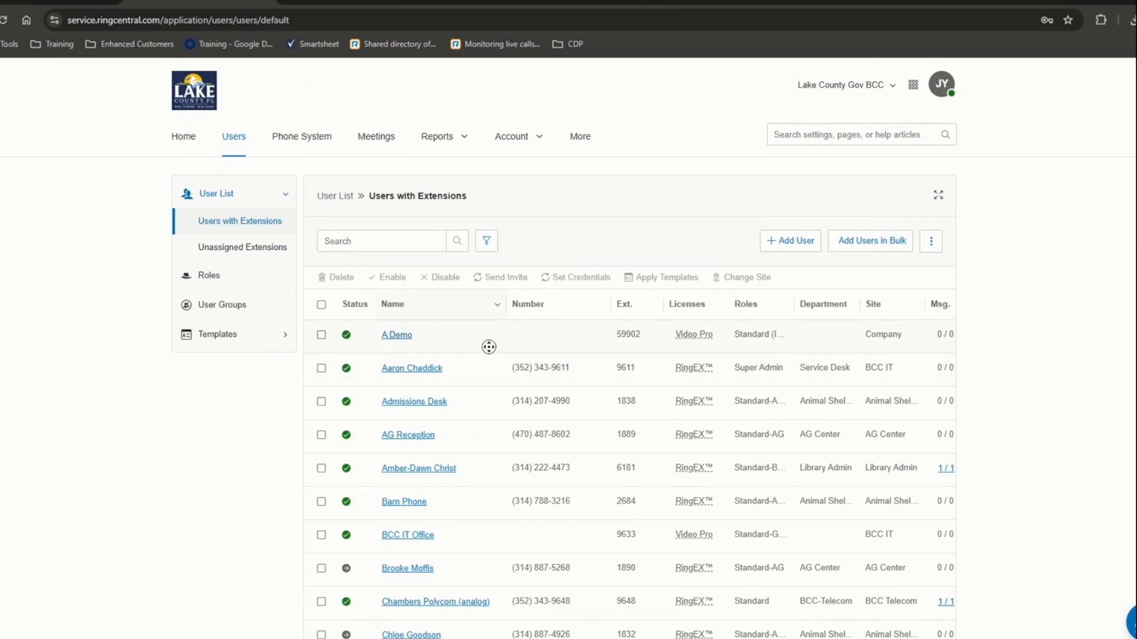
- Disable the demo user at extension 59902 from its Actions menu and confirm
scroll(593, 338, right, 1)
scroll(592, 338, right, 3)
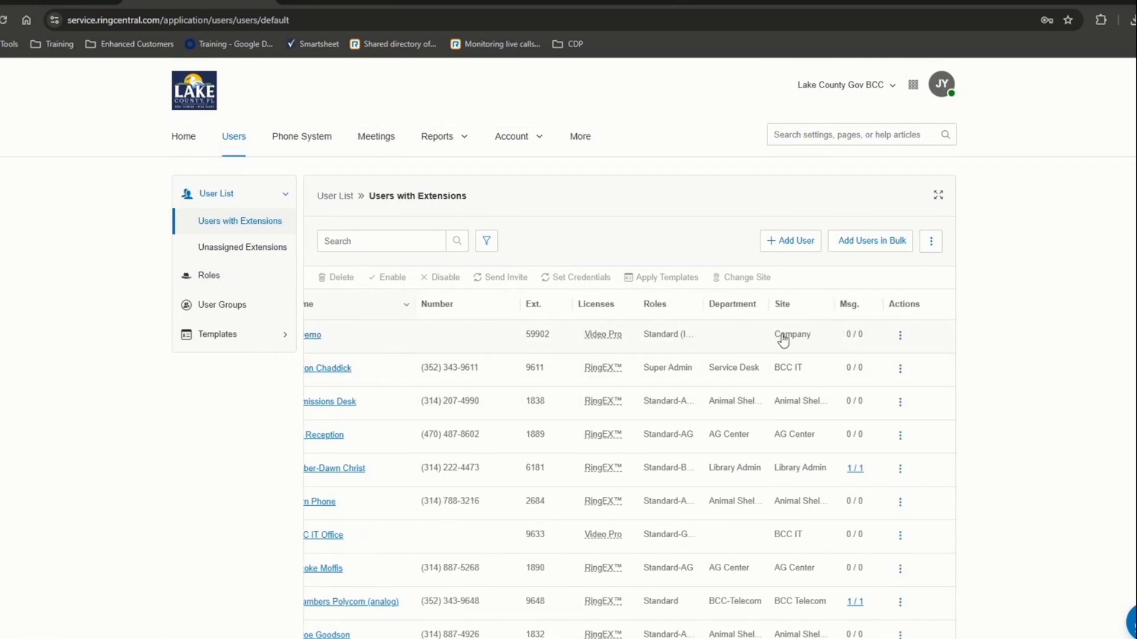
click(899, 335)
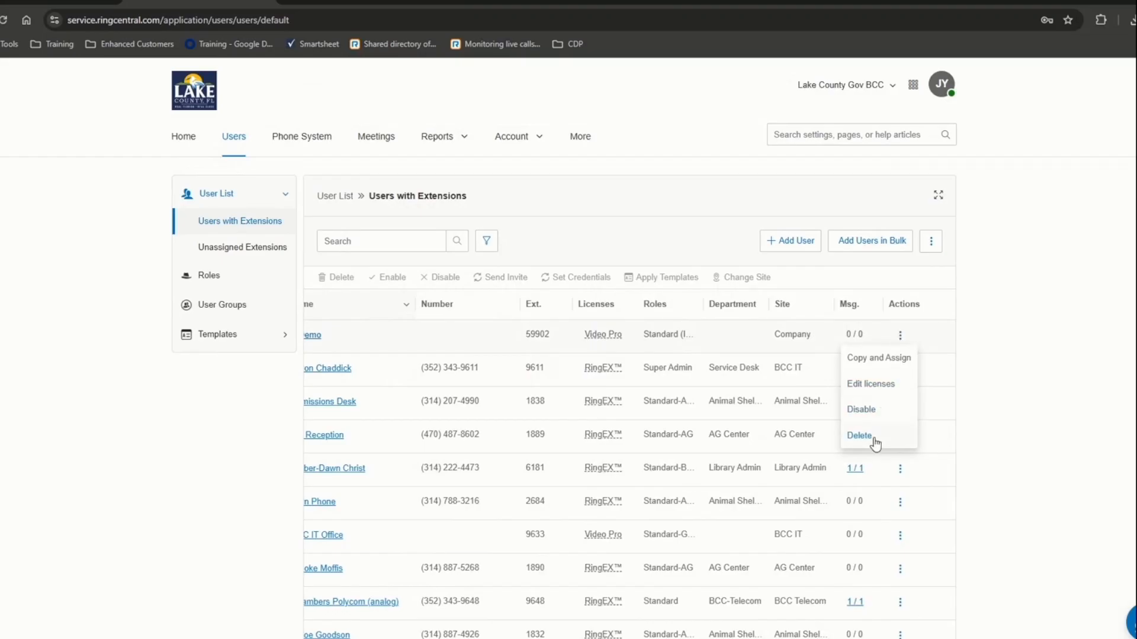
click(868, 409)
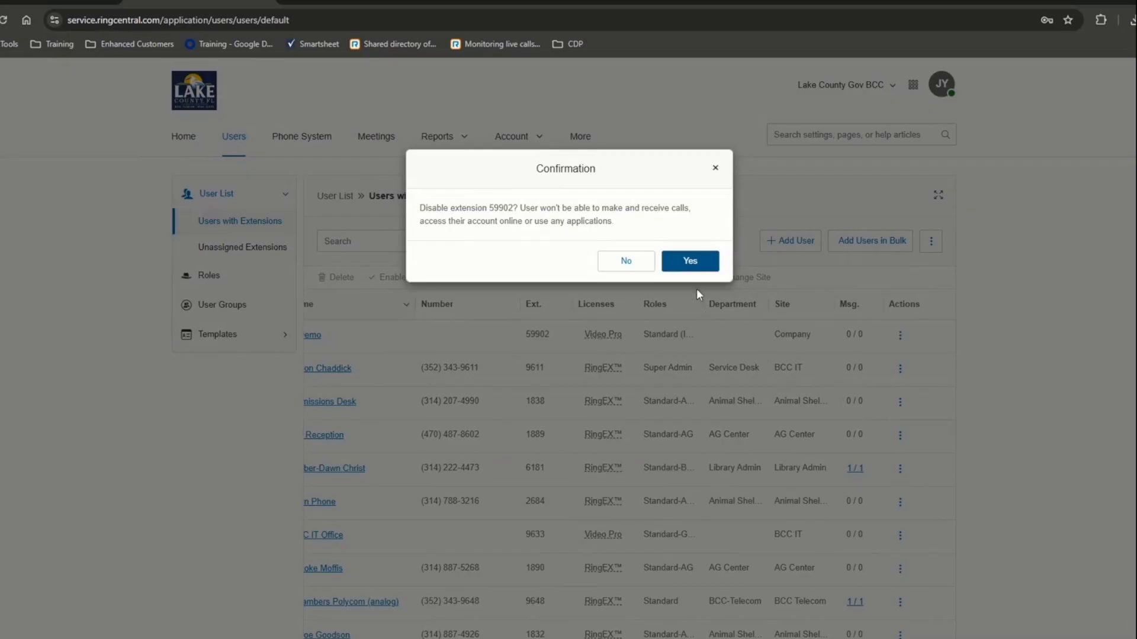
click(687, 261)
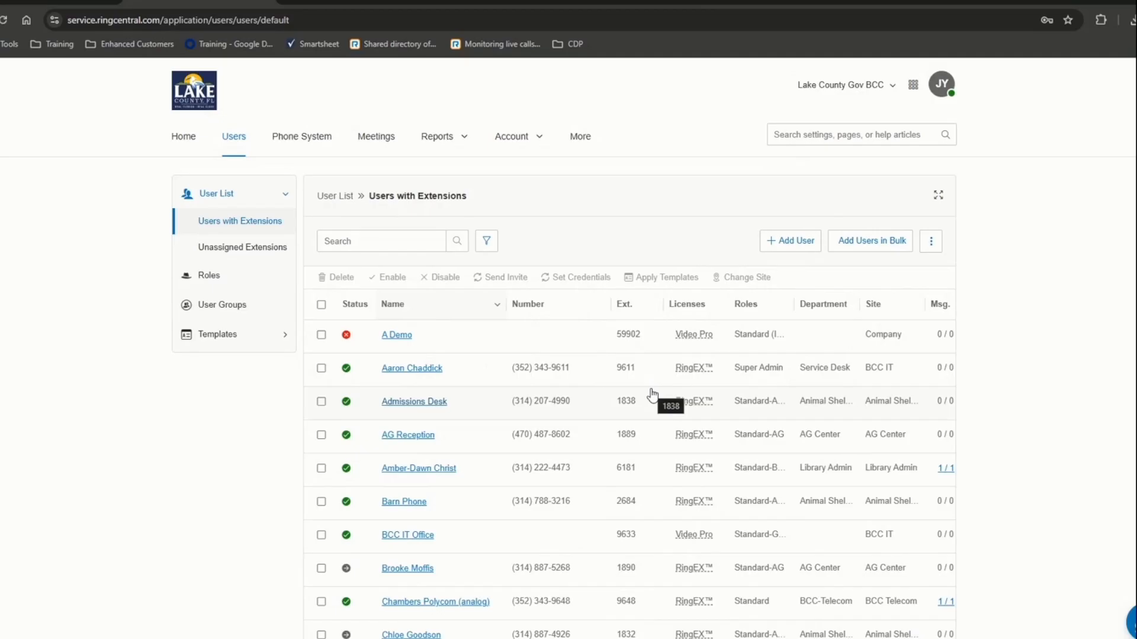
- Delete the disabled demo user at extension 59902 after reading the data-loss warning
scroll(663, 394, right, 2)
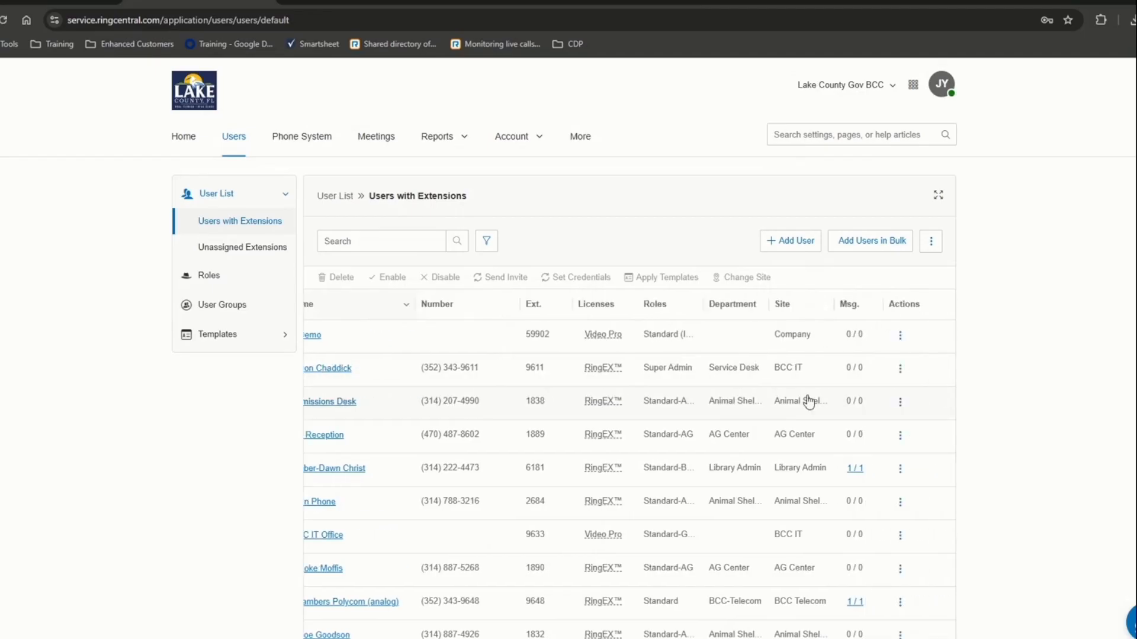
click(894, 337)
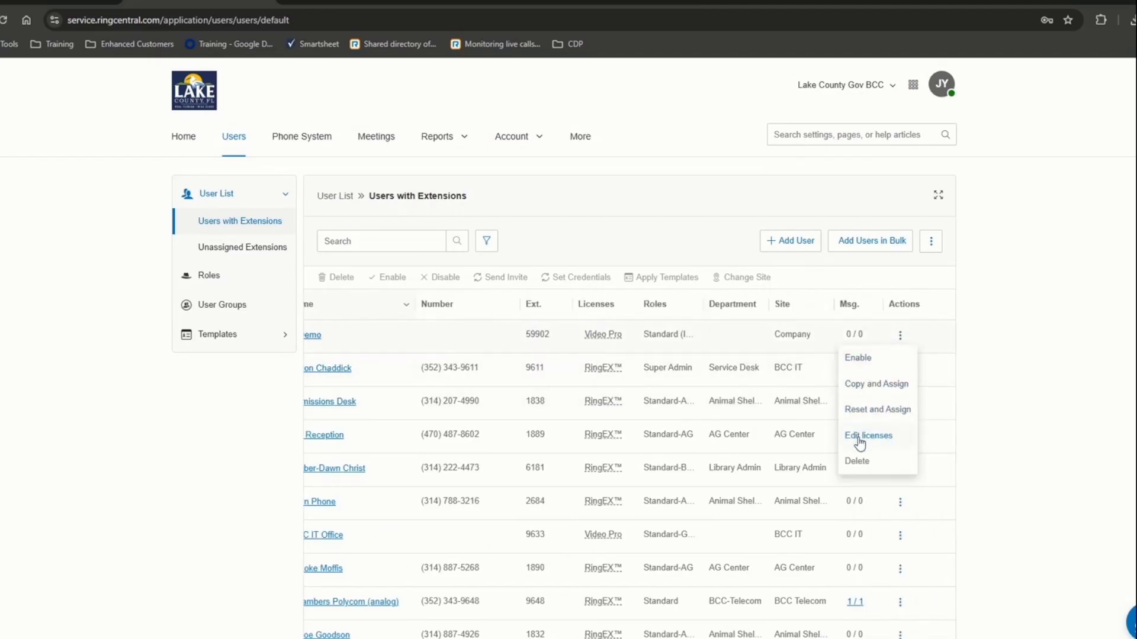
click(858, 462)
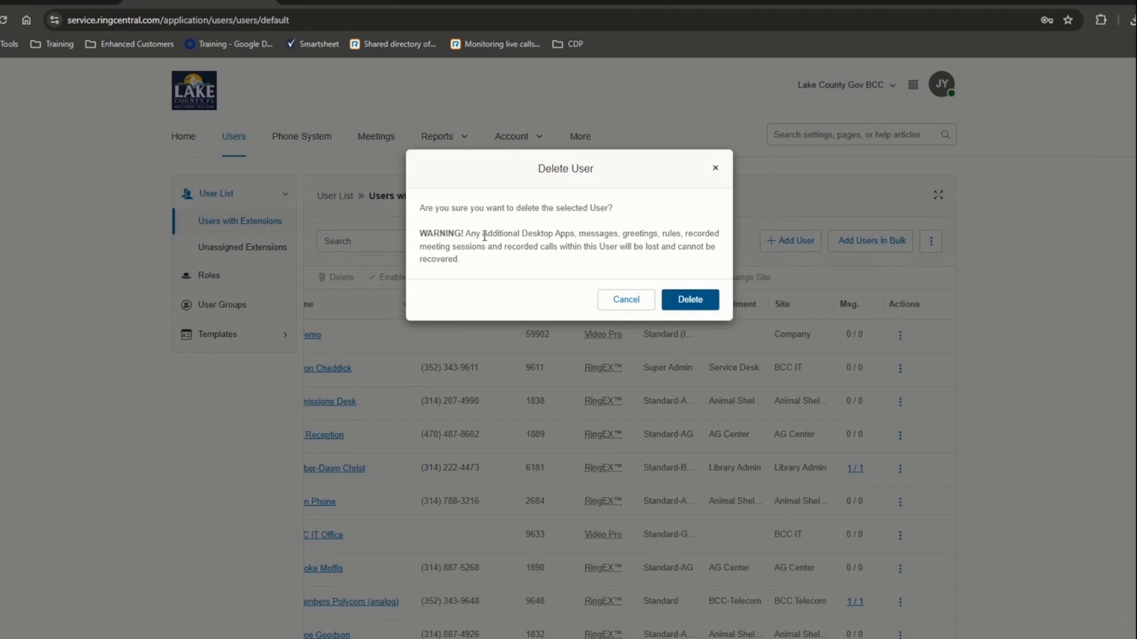
drag(482, 235, 613, 262)
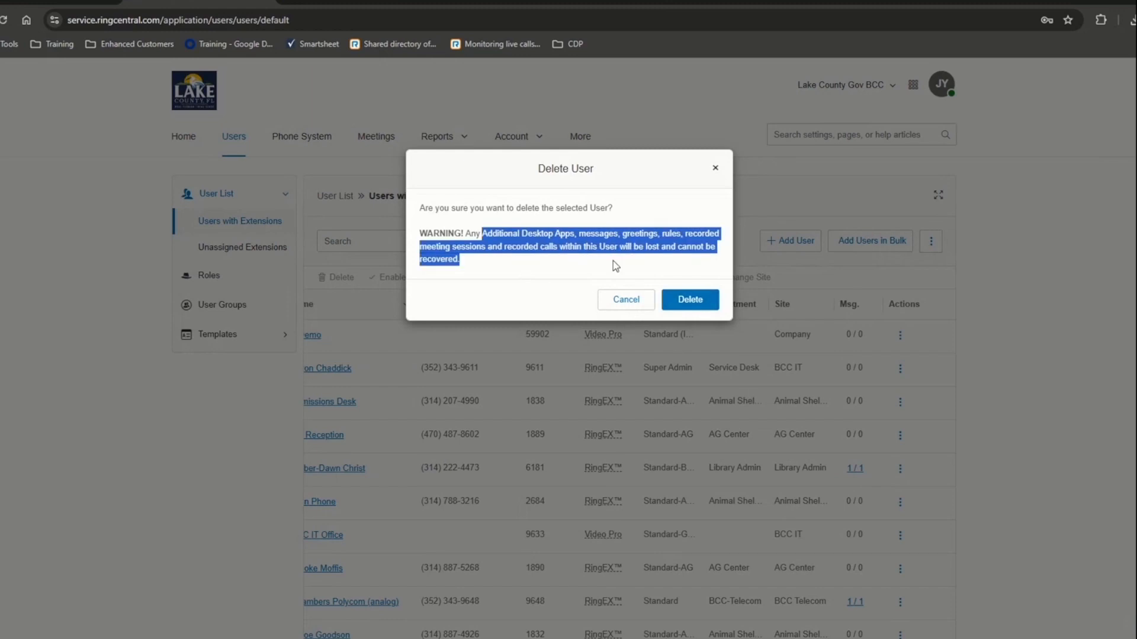
click(682, 301)
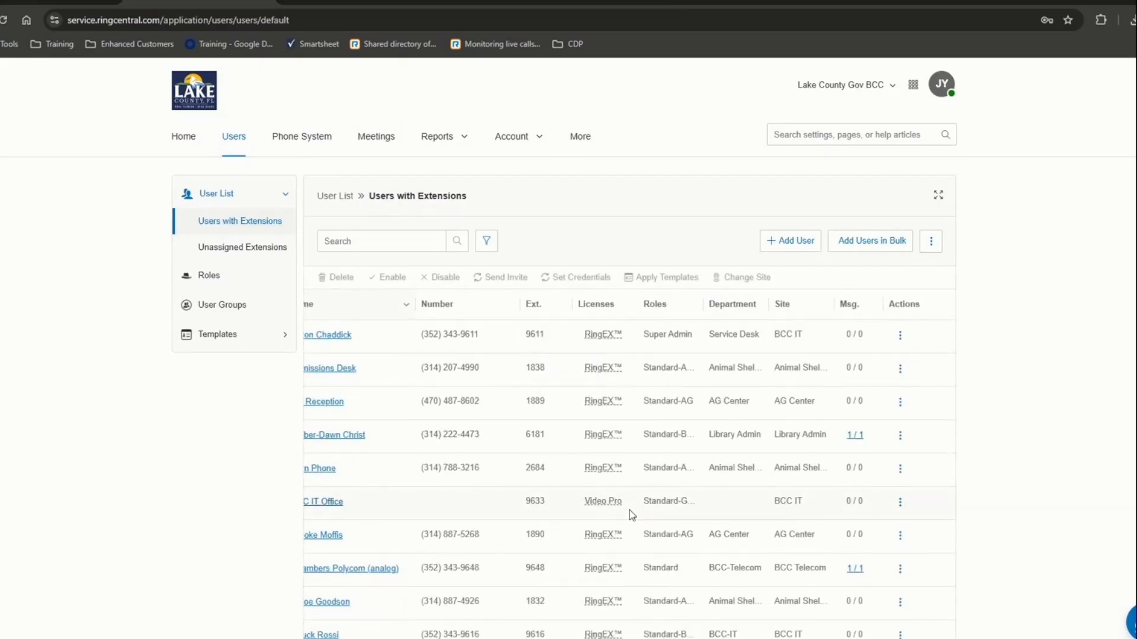
scroll(407, 458, left, 3)
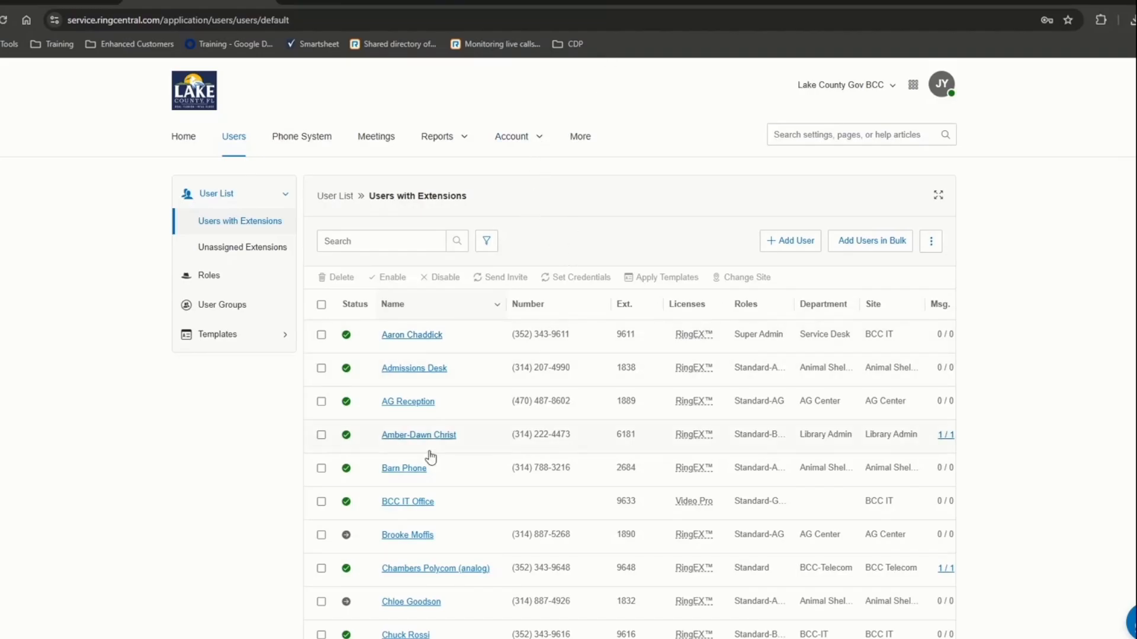
- Search users for 'demo' to confirm none remain, then review the roles list
click(365, 250)
text(demo)
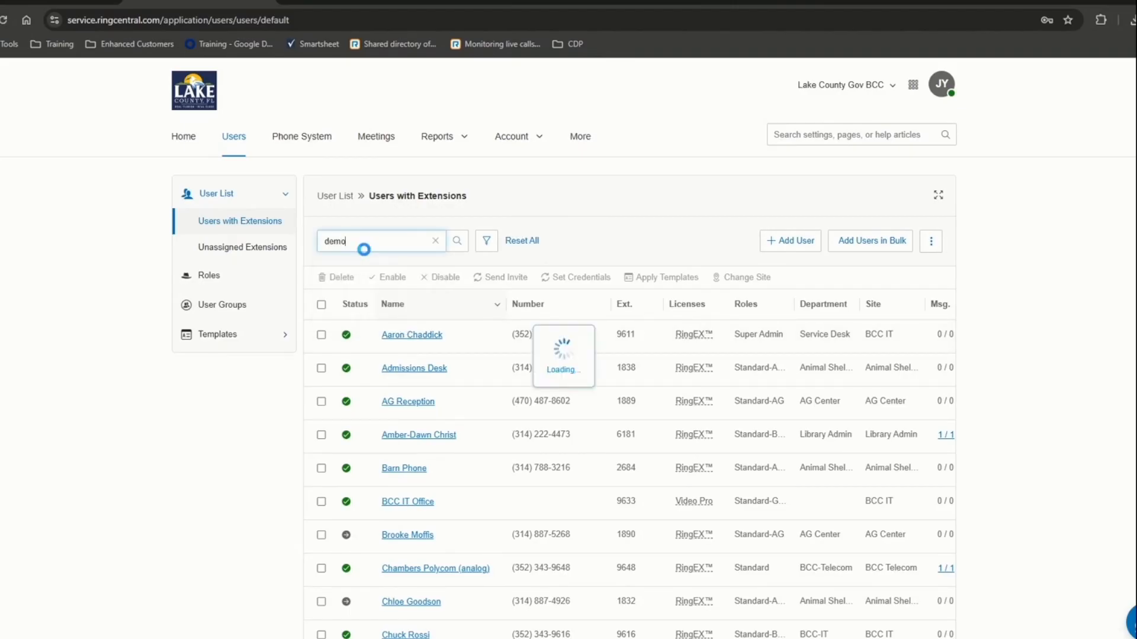
click(241, 265)
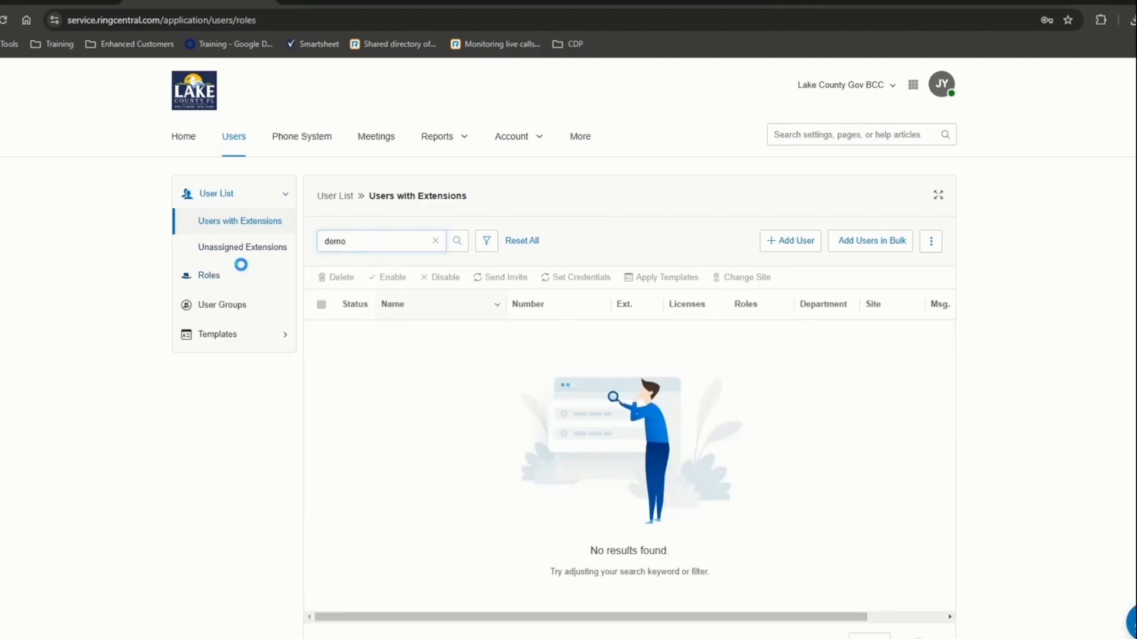
scroll(427, 401, down, 1)
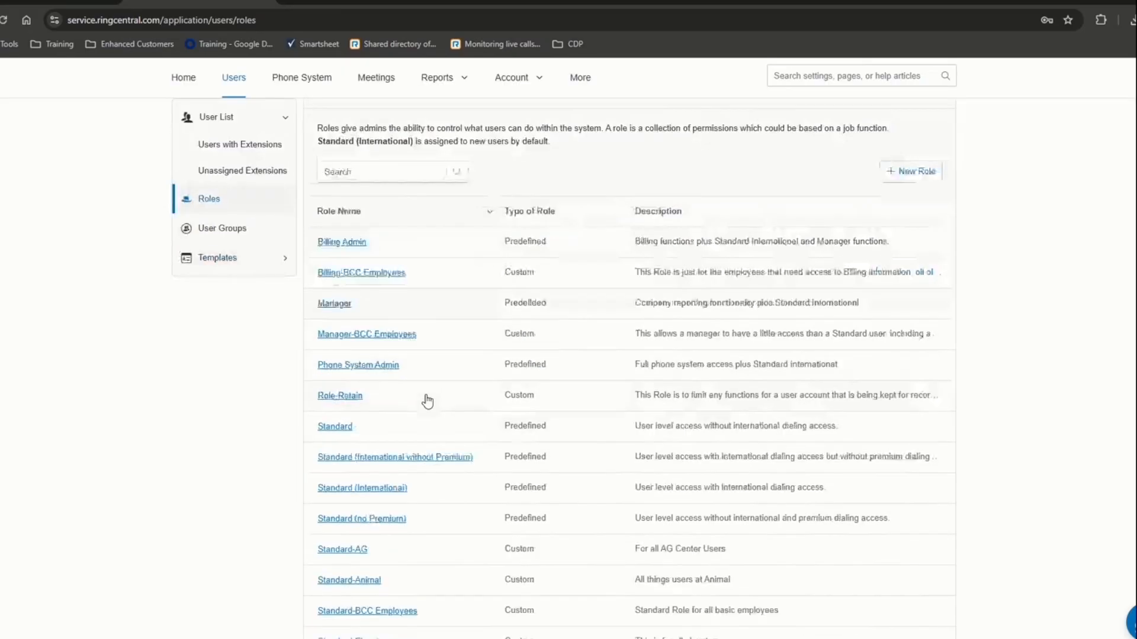
scroll(428, 401, down, 5)
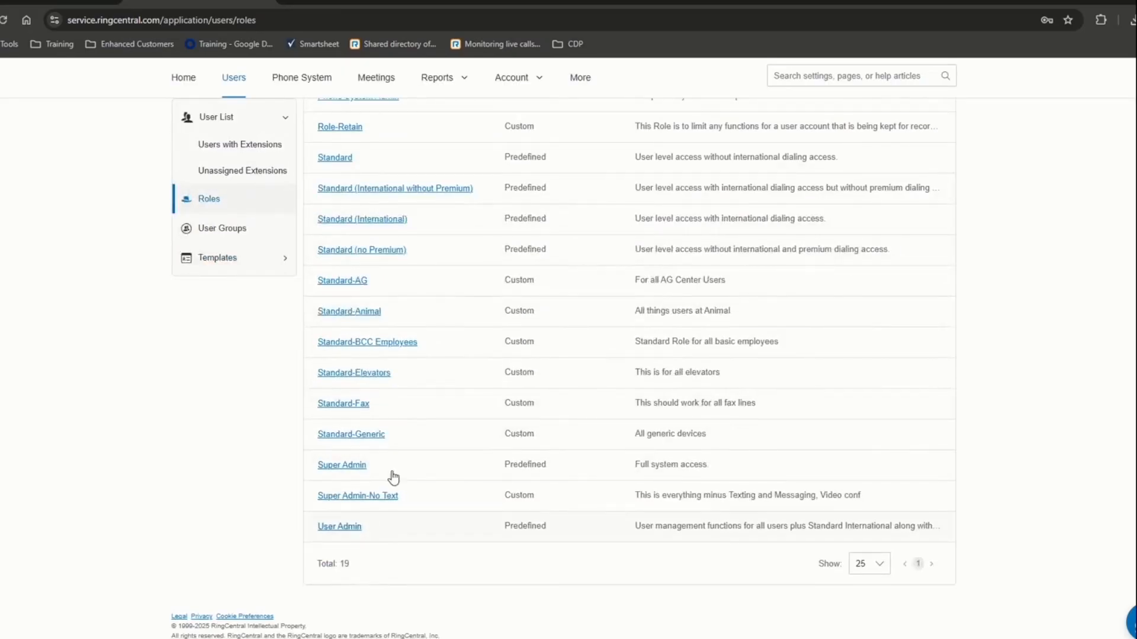
- Review the User Settings templates and User Groups, then view the Phone System company sites
click(207, 261)
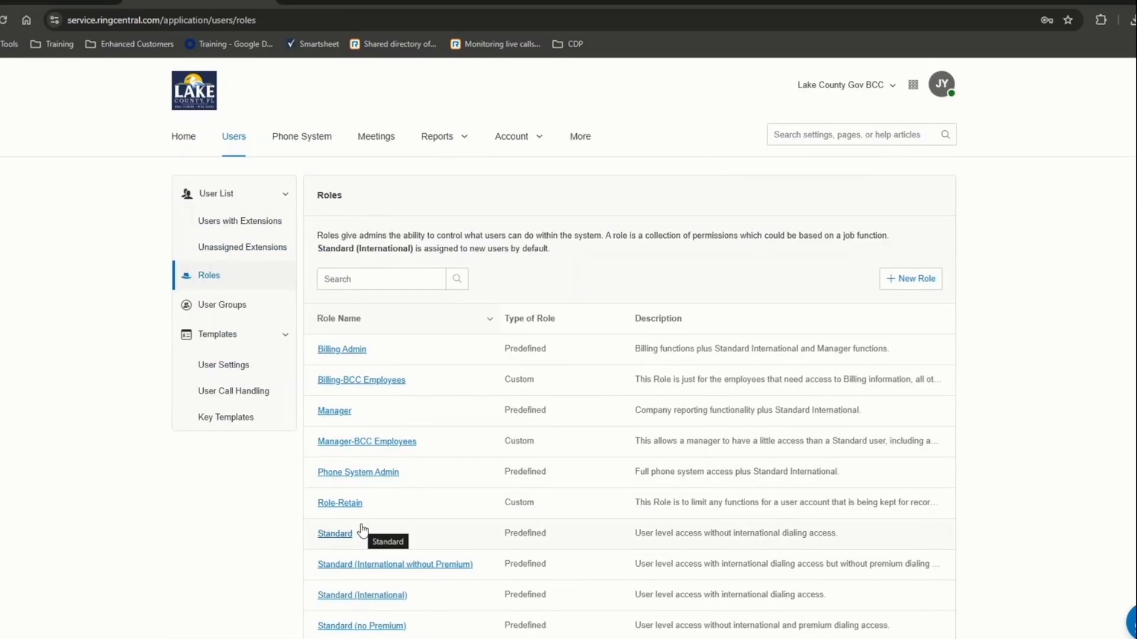
scroll(362, 528, down, 6)
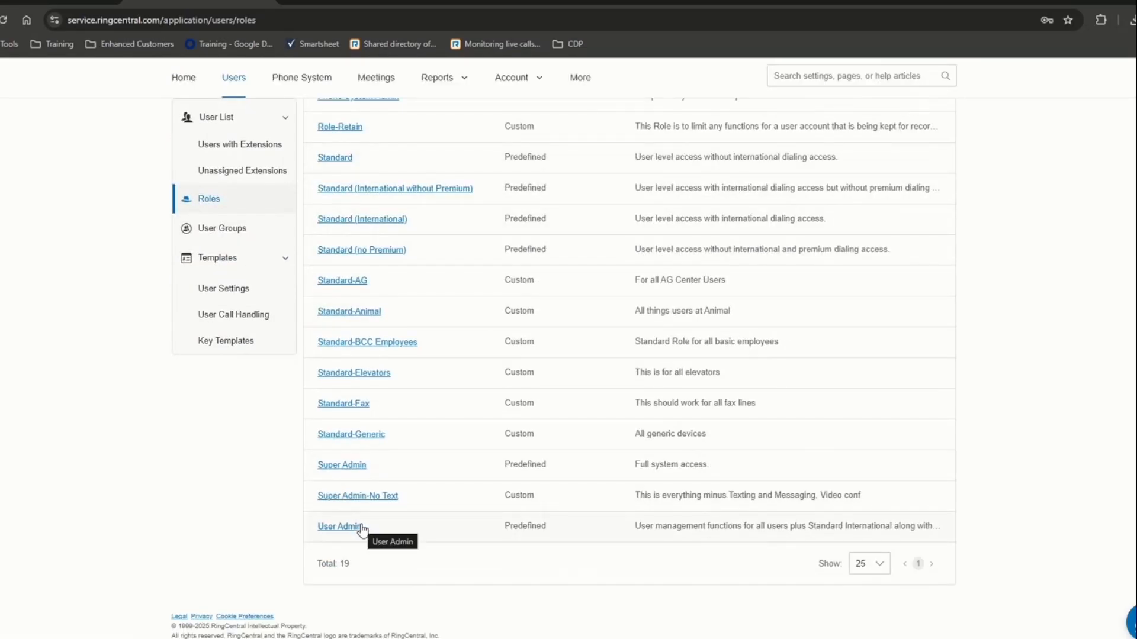
scroll(358, 527, up, 5)
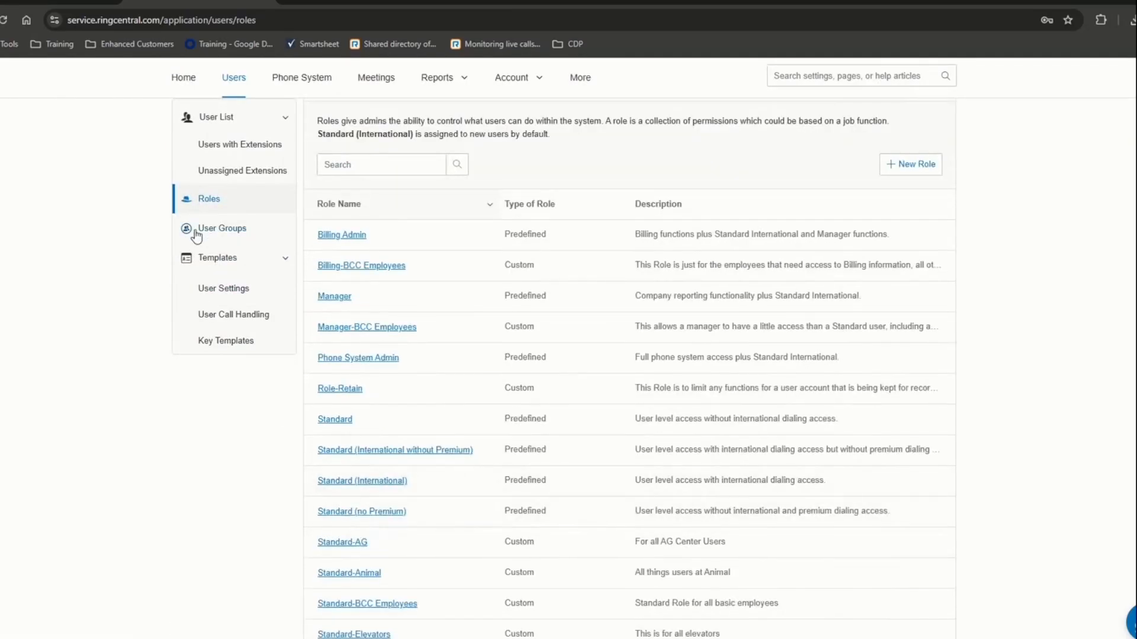
click(224, 289)
scroll(386, 527, down, 3)
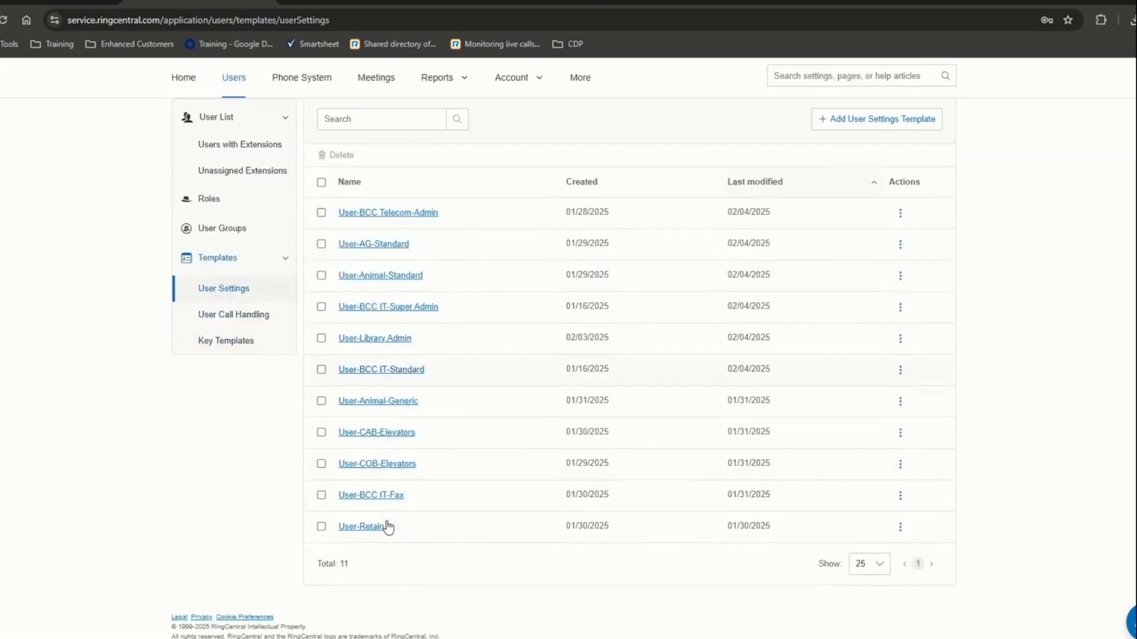
click(223, 229)
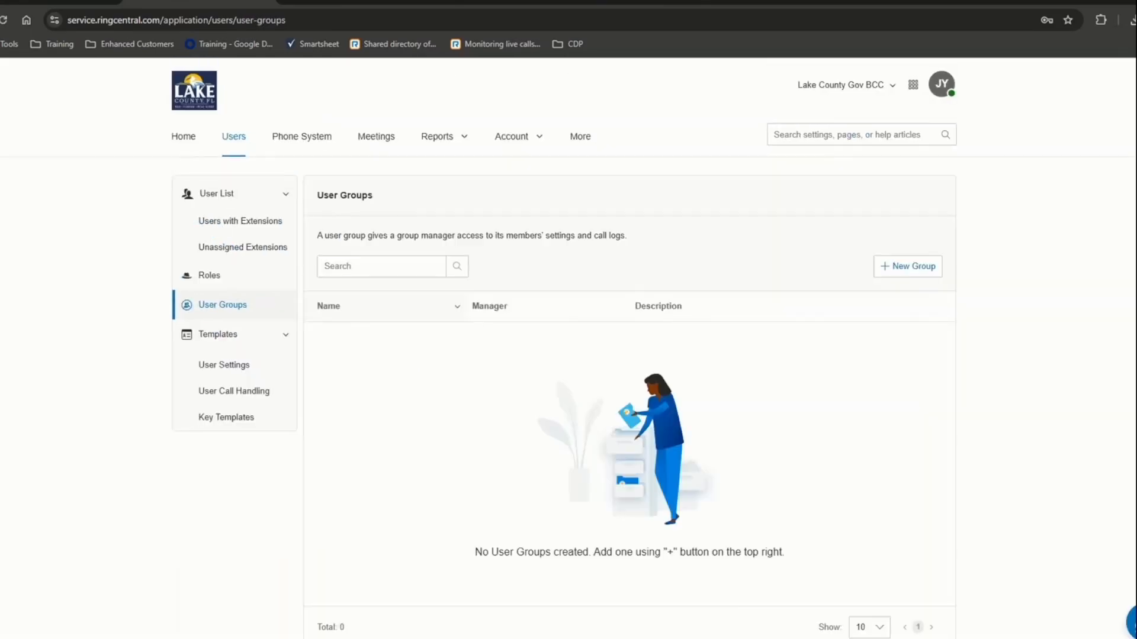
click(302, 138)
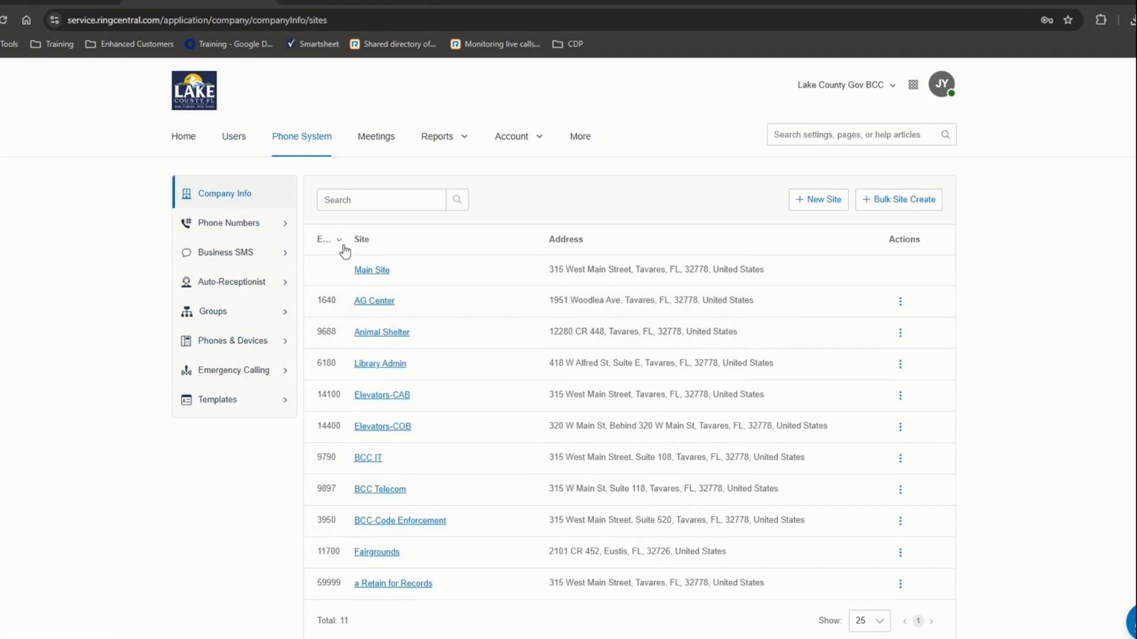
- Scroll the 11-site list and start a New Site, pre-filled with extension 60000
scroll(651, 451, down, 1)
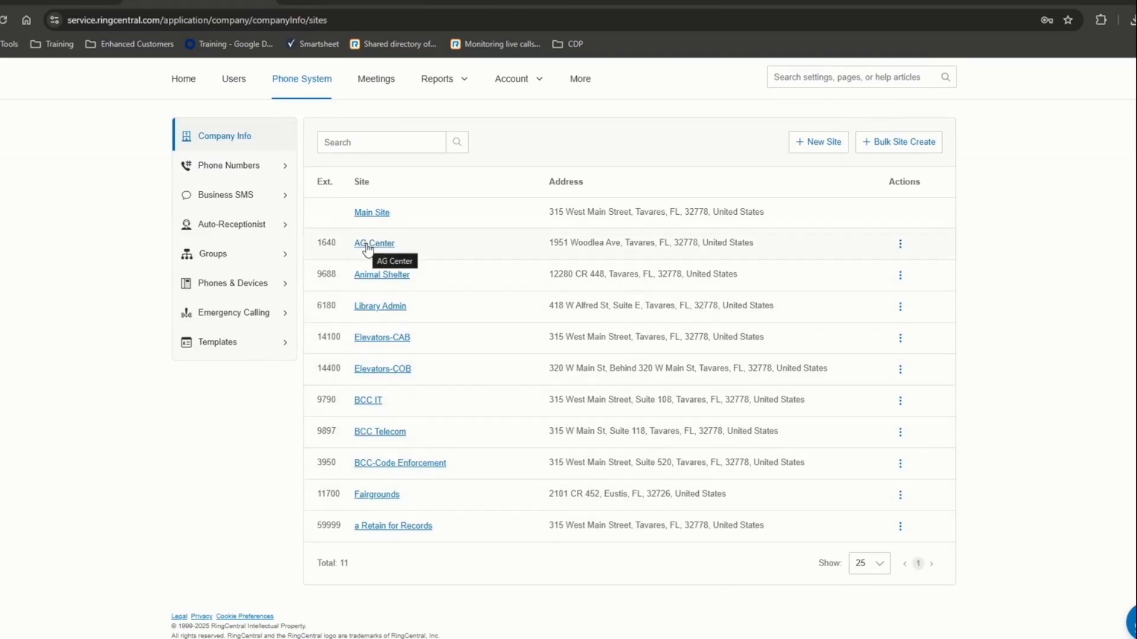
click(817, 148)
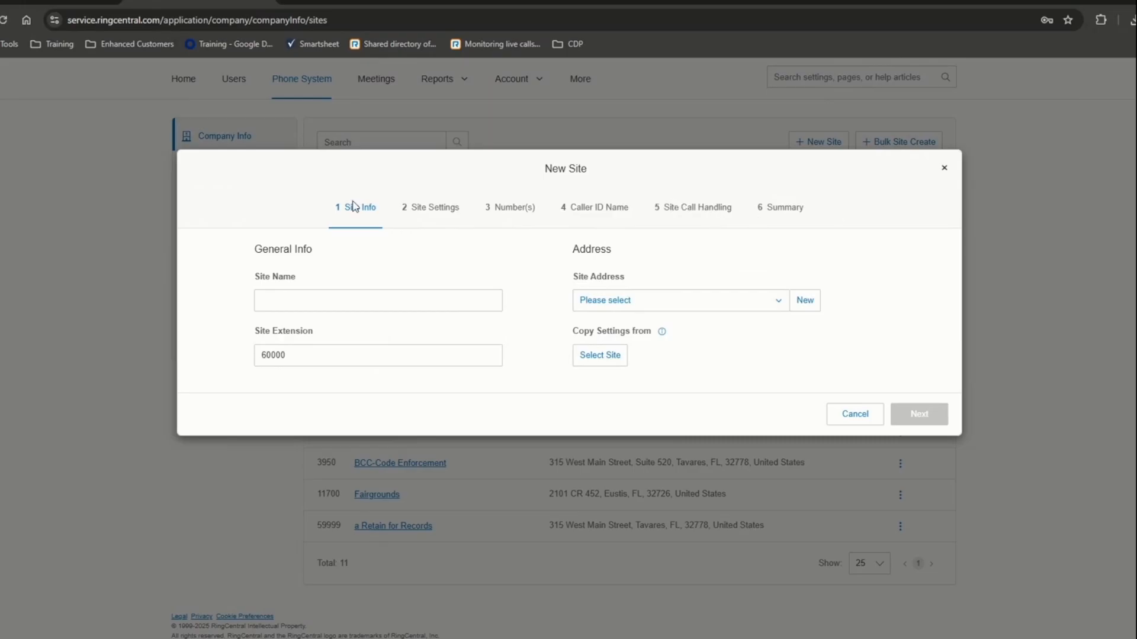
- Cancel the new site and review AG Center's address, caller ID name and directory assistance
click(869, 422)
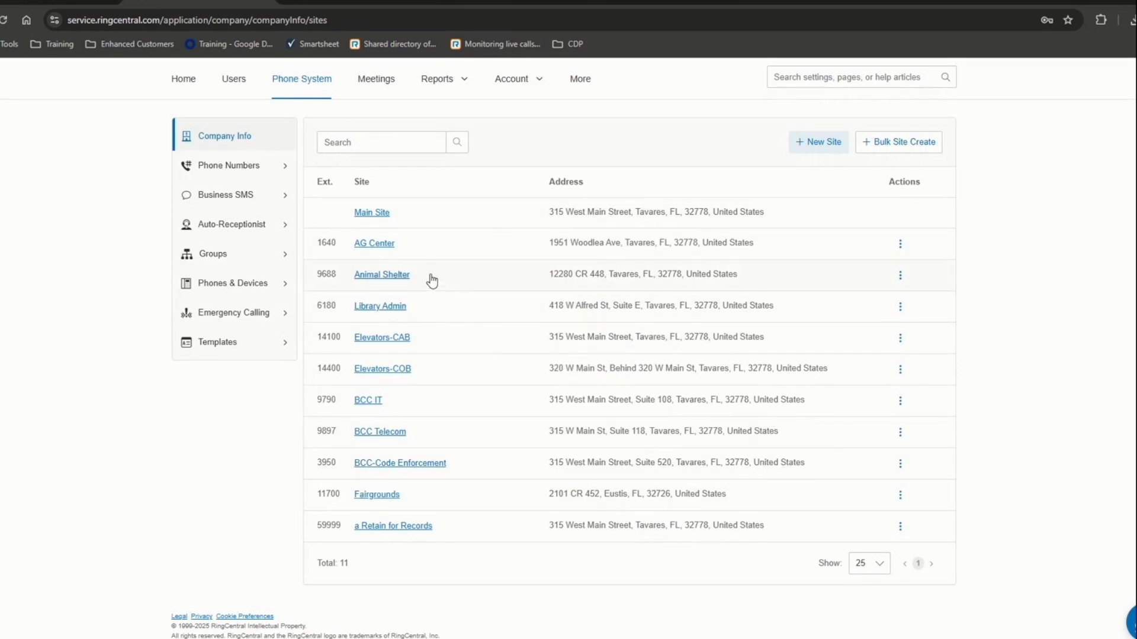
click(369, 248)
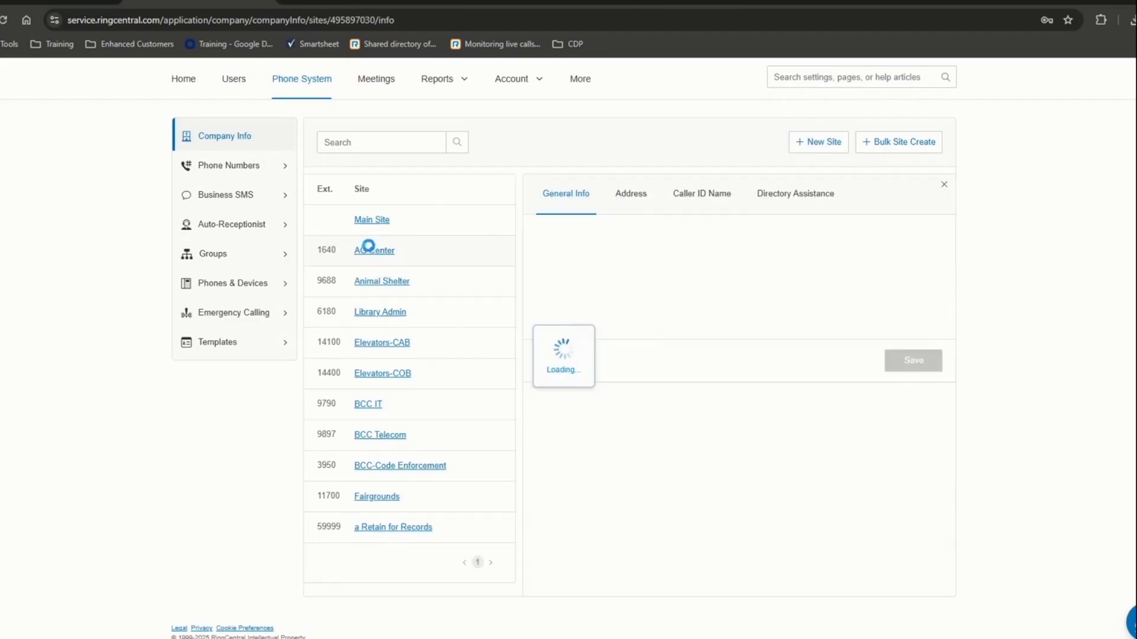
click(629, 198)
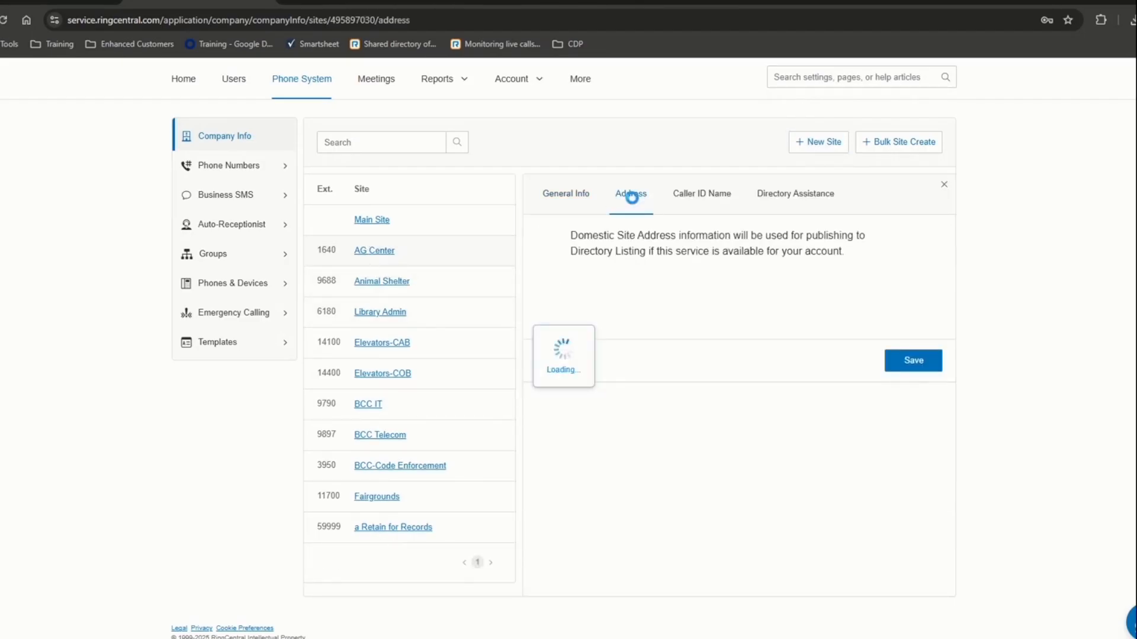
click(695, 200)
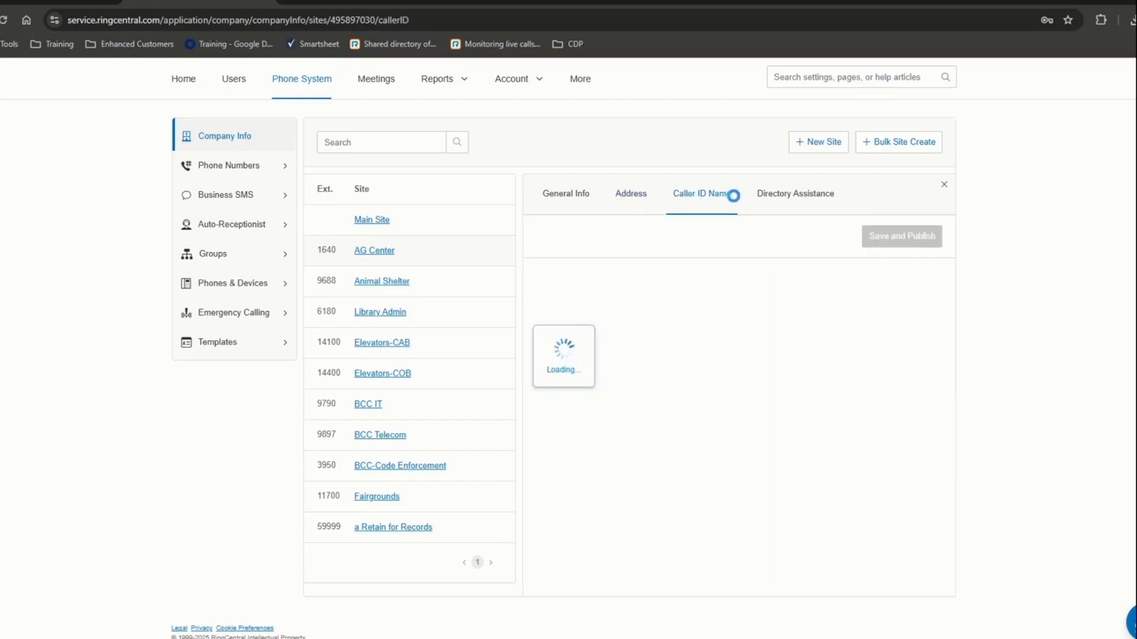
click(783, 201)
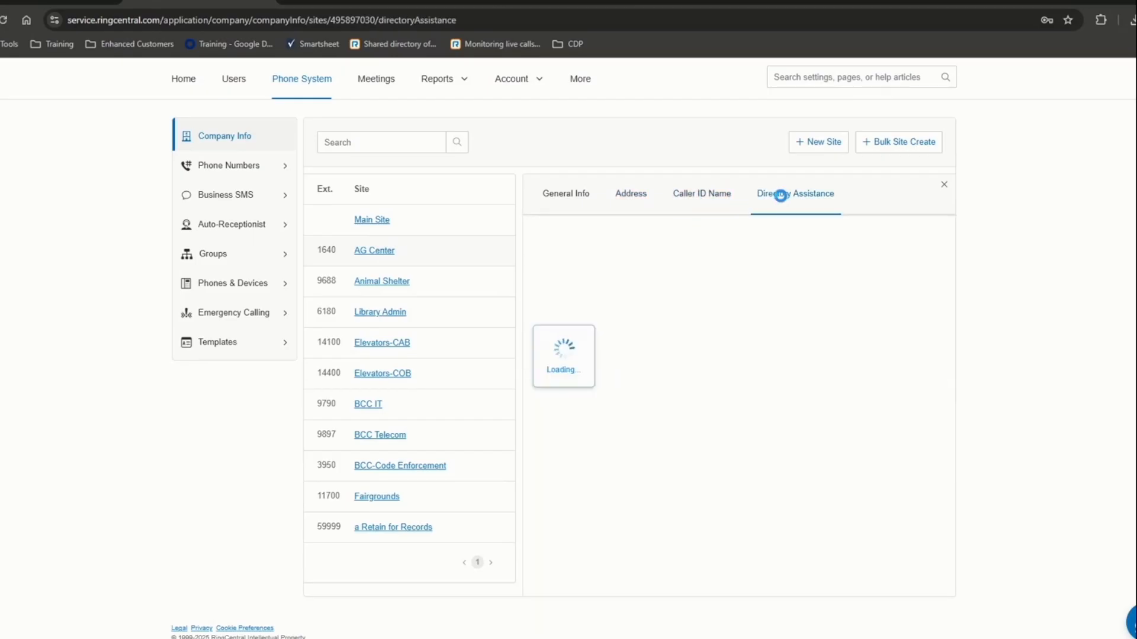
click(944, 185)
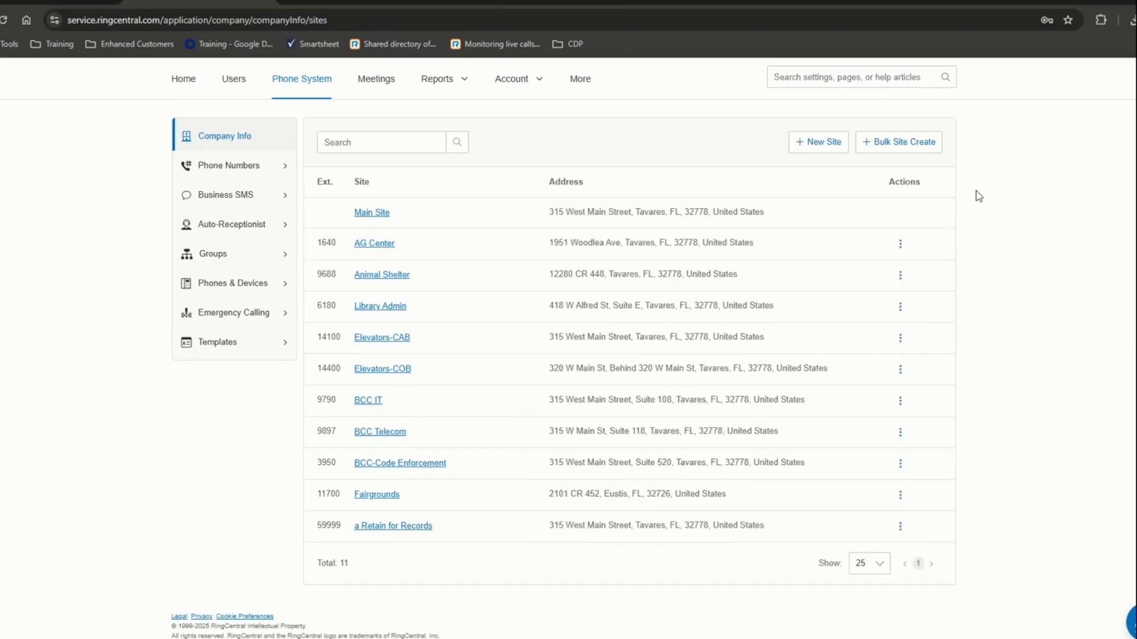
- Open the AG Center site's actions and dismiss them without deleting the site
click(900, 247)
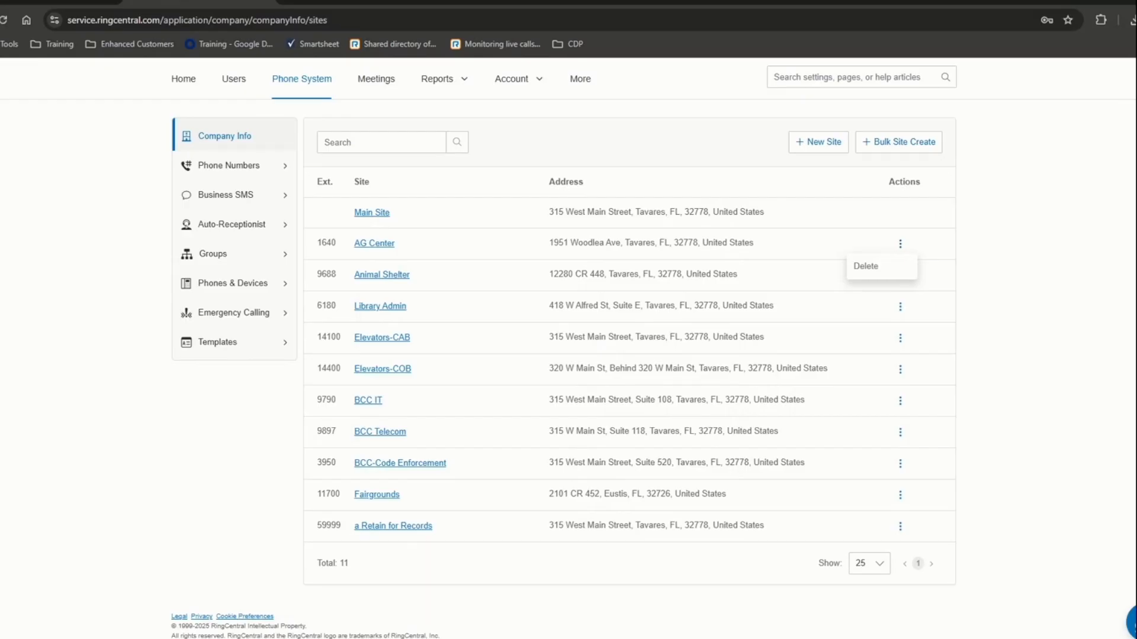
click(1072, 260)
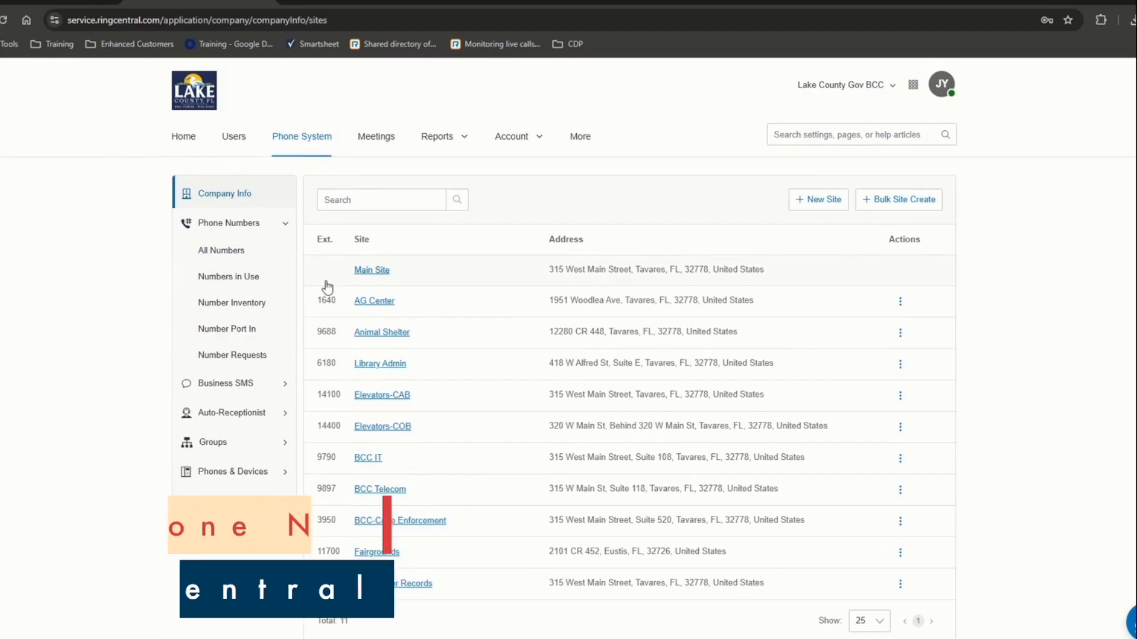
- Compare All Numbers (133) against Numbers in Use (123), finishing on Numbers in Use
click(225, 250)
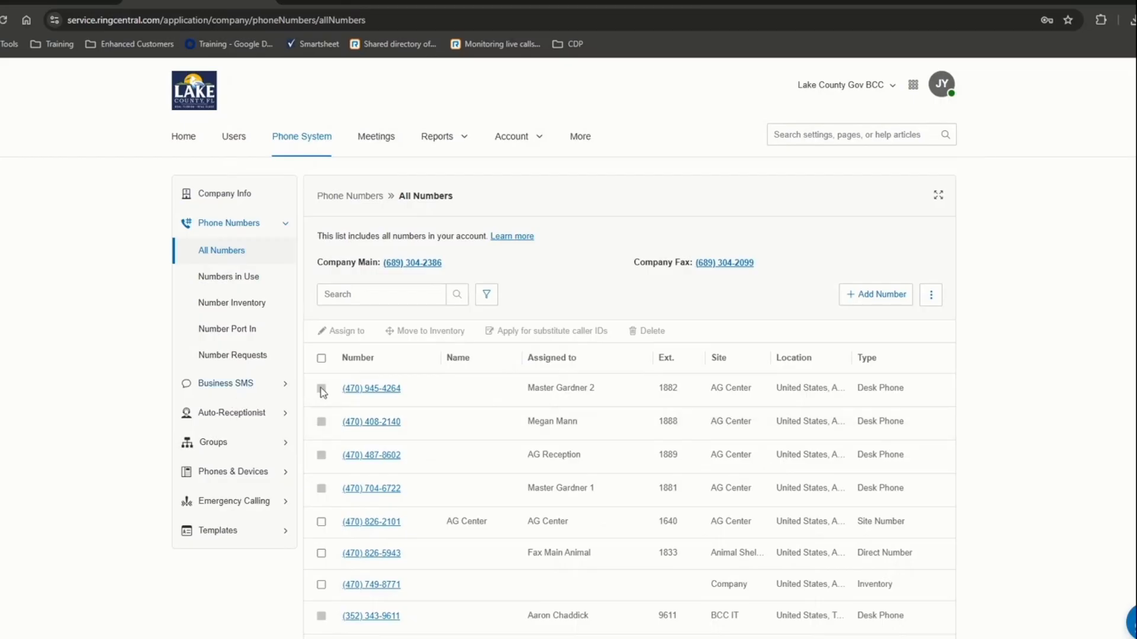
scroll(629, 422, down, 3)
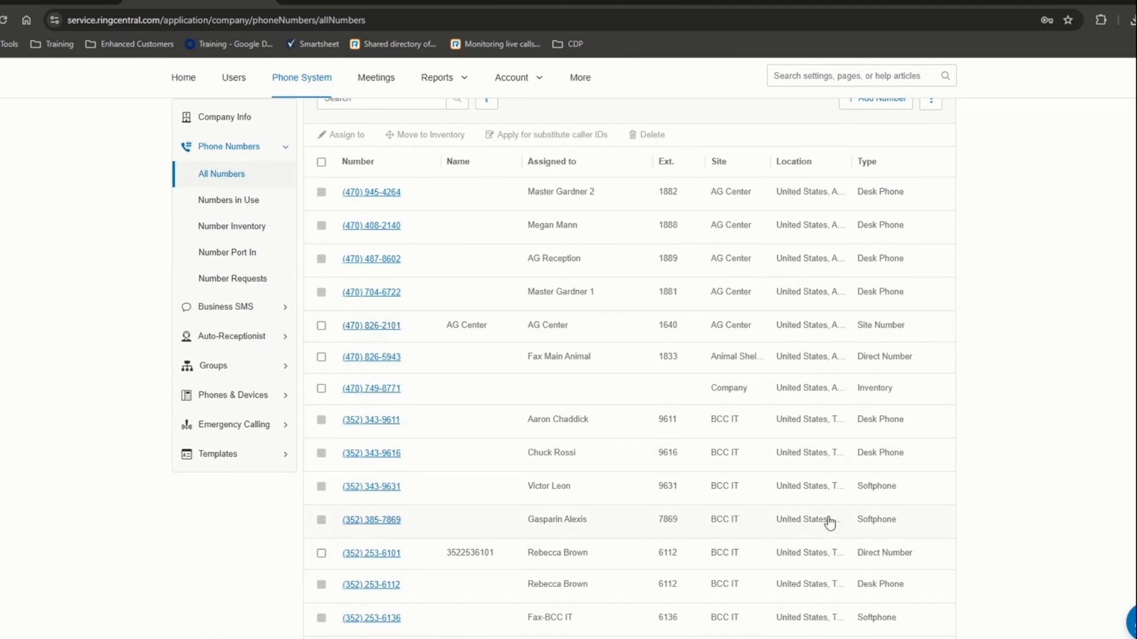
scroll(556, 447, up, 4)
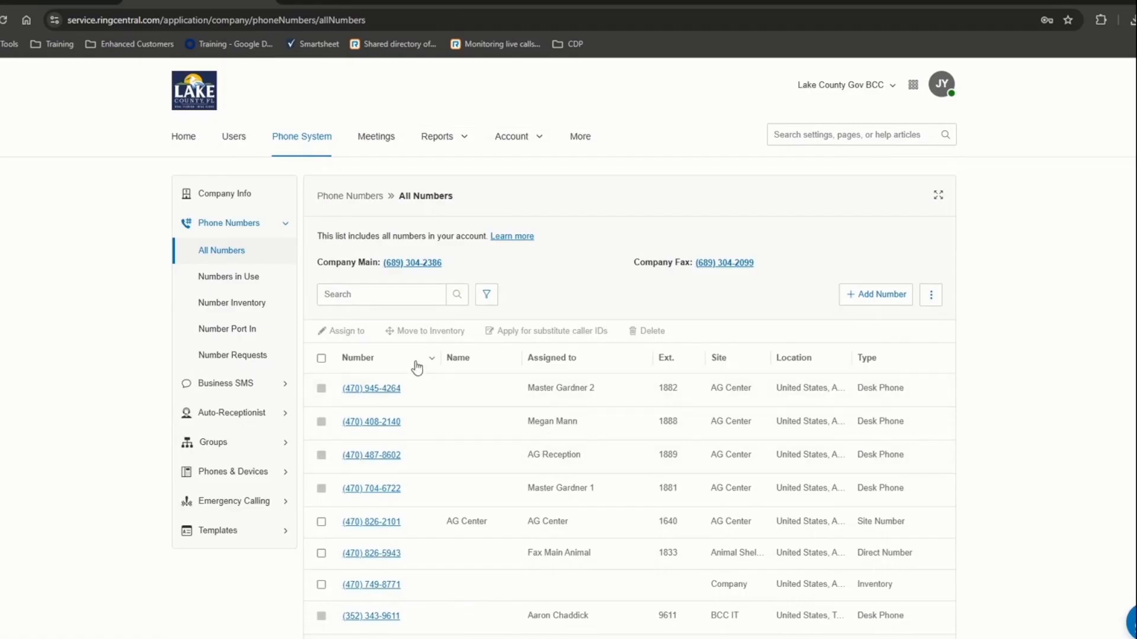
click(246, 277)
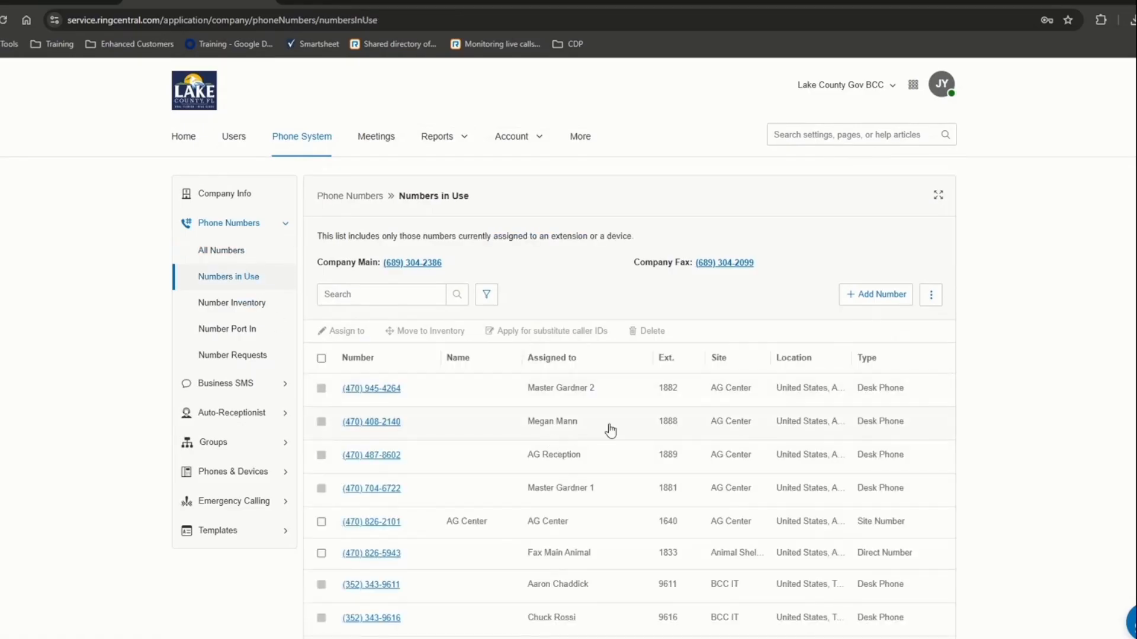
scroll(610, 429, down, 10)
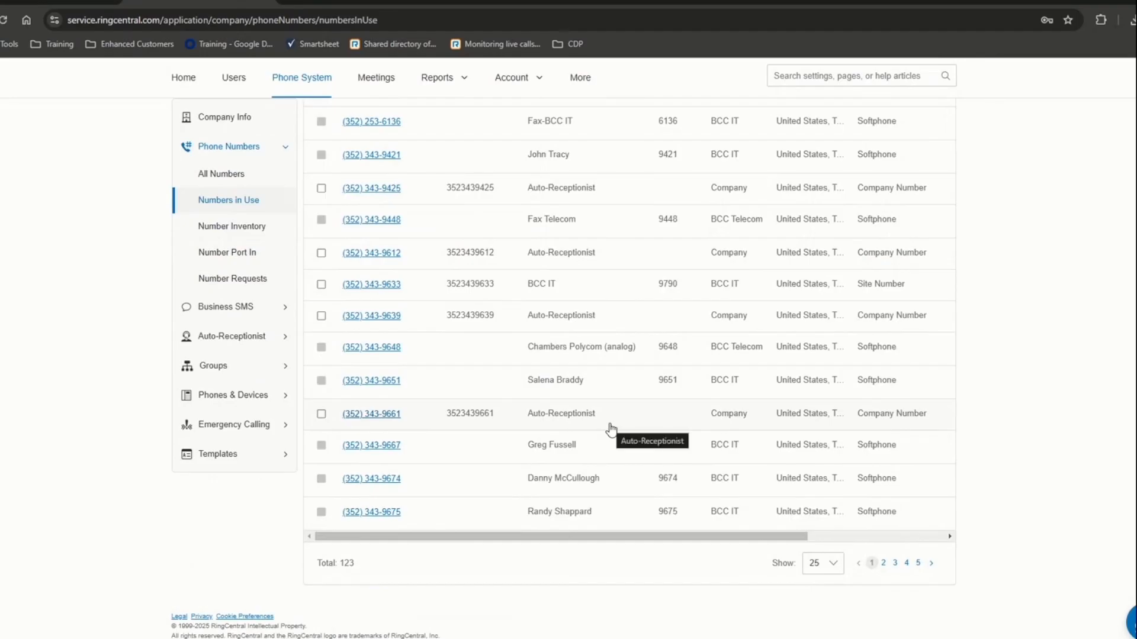
scroll(611, 431, up, 5)
click(219, 174)
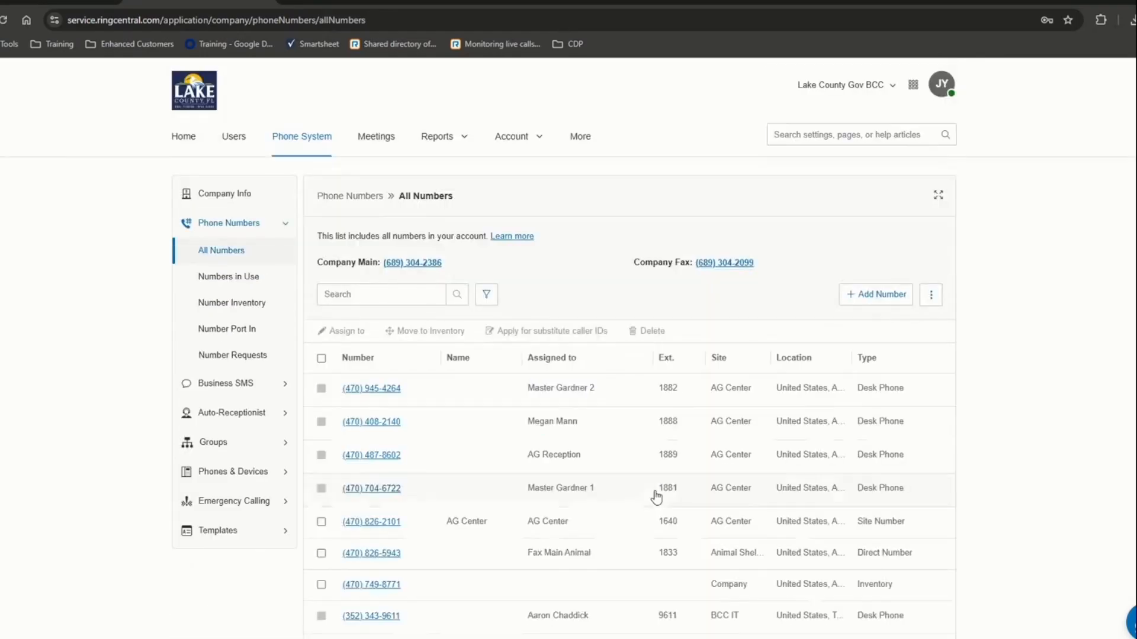
scroll(656, 496, down, 10)
scroll(658, 498, up, 10)
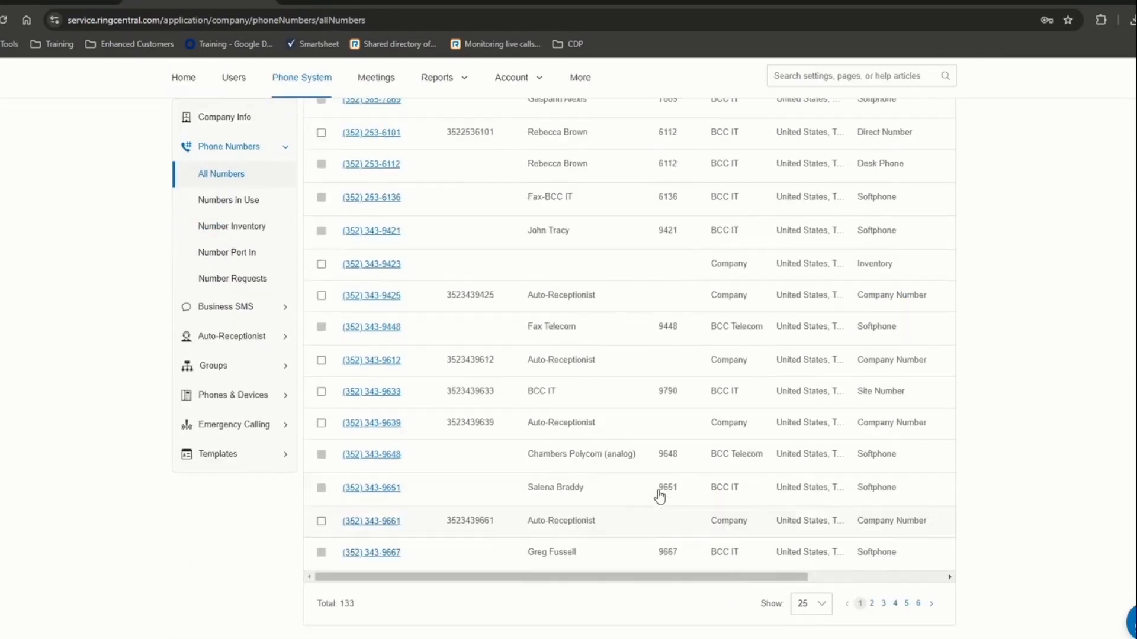
click(240, 207)
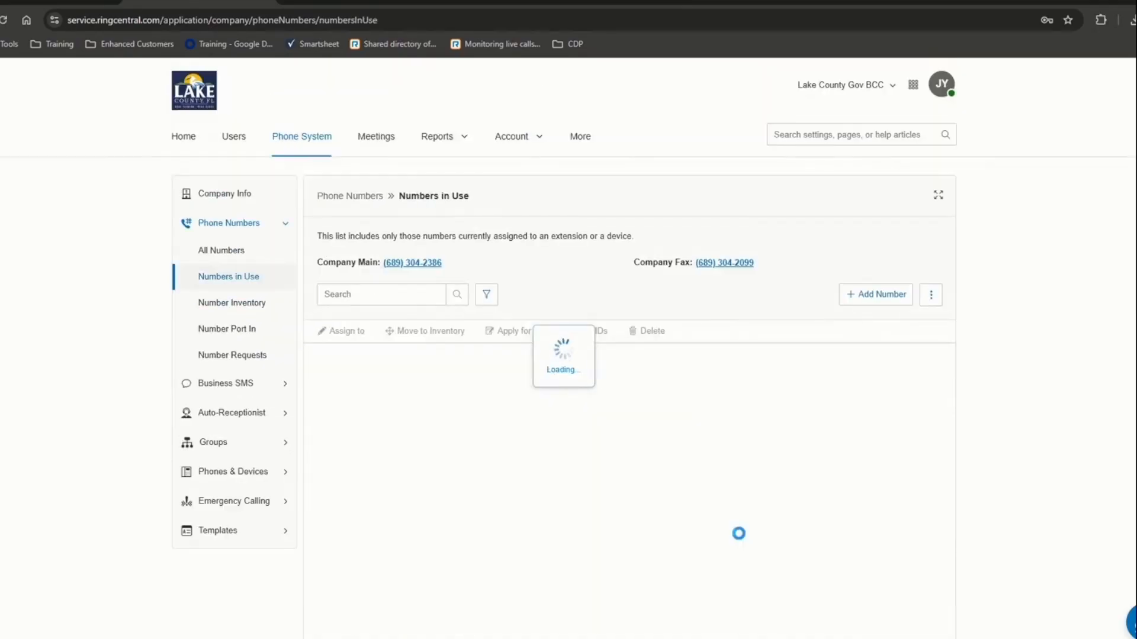
scroll(681, 526, down, 10)
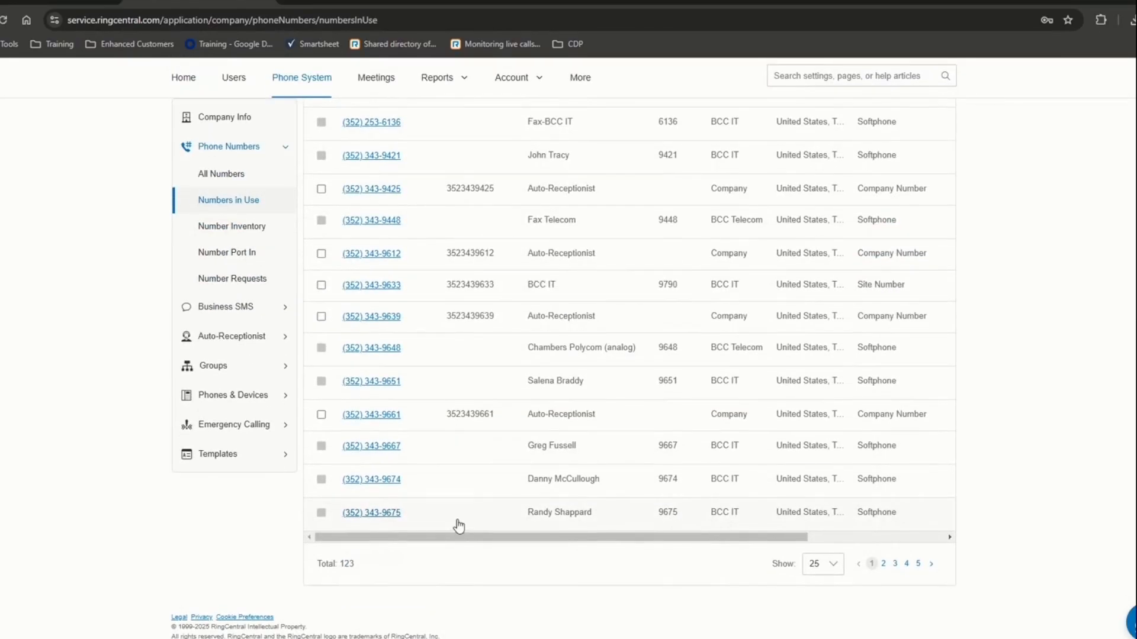
scroll(459, 526, up, 10)
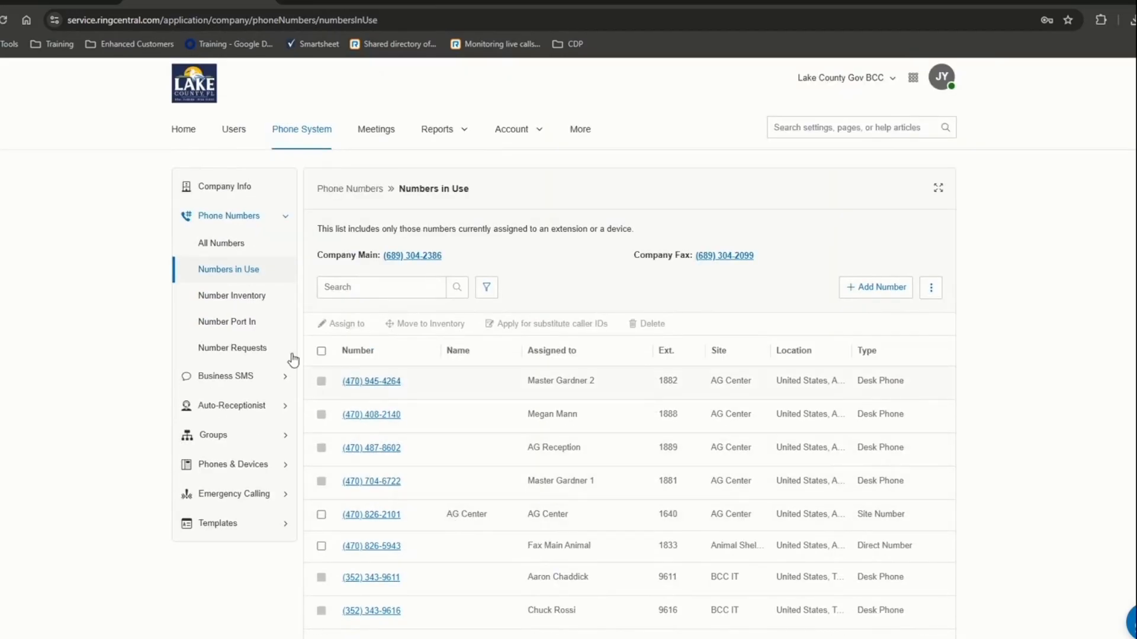
- Review the 10 unassigned Number Inventory numbers, then open the Number Port In orders
click(247, 297)
scroll(592, 518, down, 3)
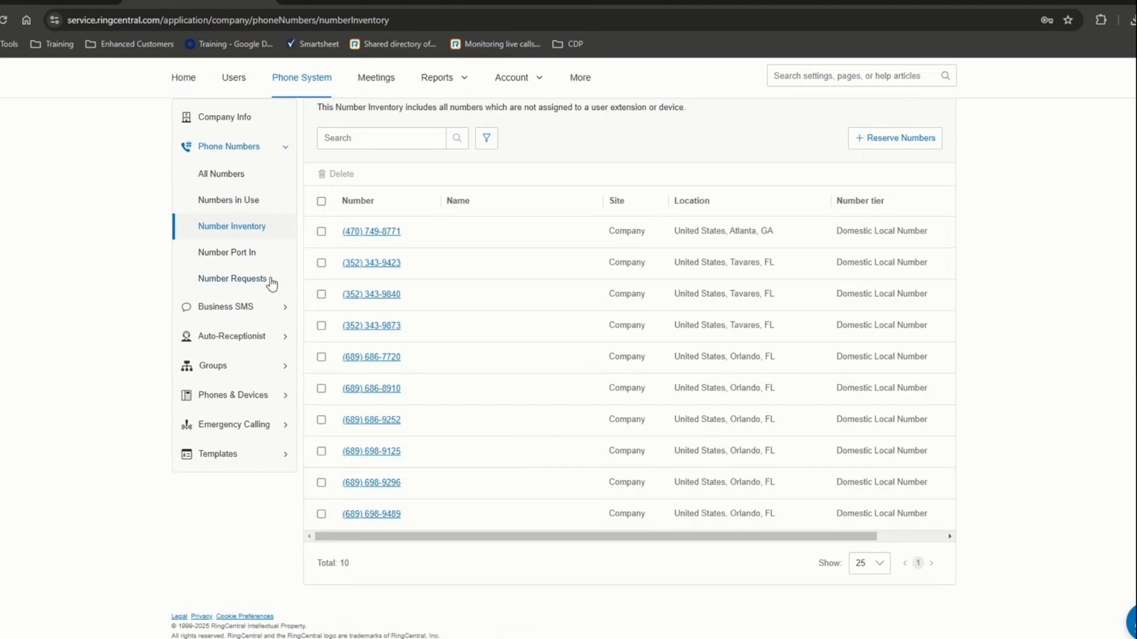
click(238, 256)
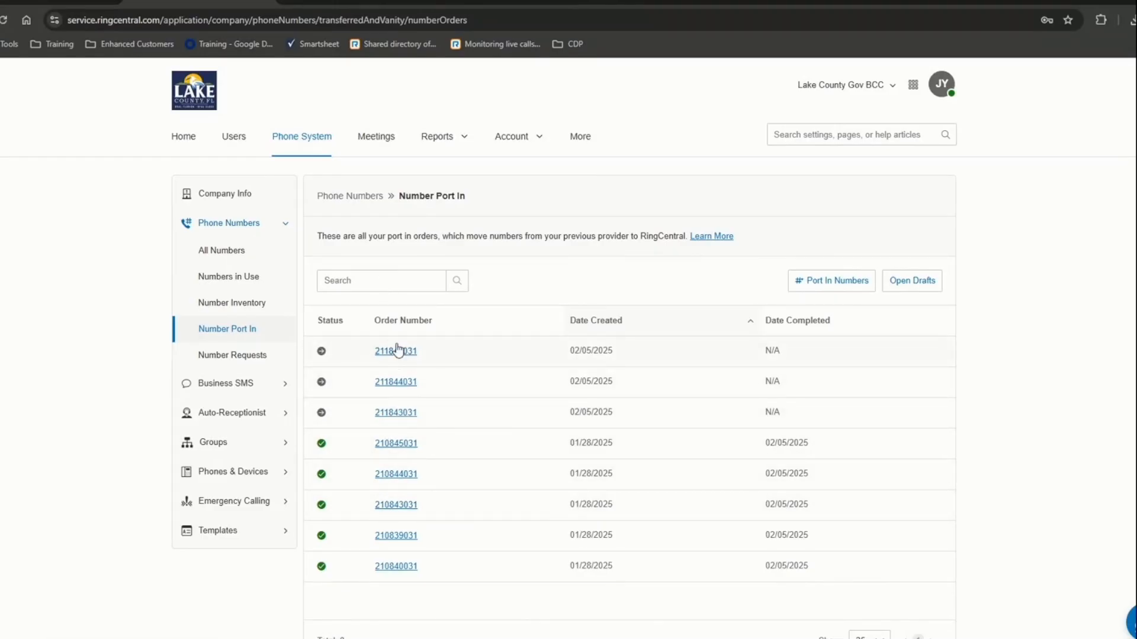
- Inspect a completed port-in order's ported and temporary placeholder numbers, then return
click(400, 444)
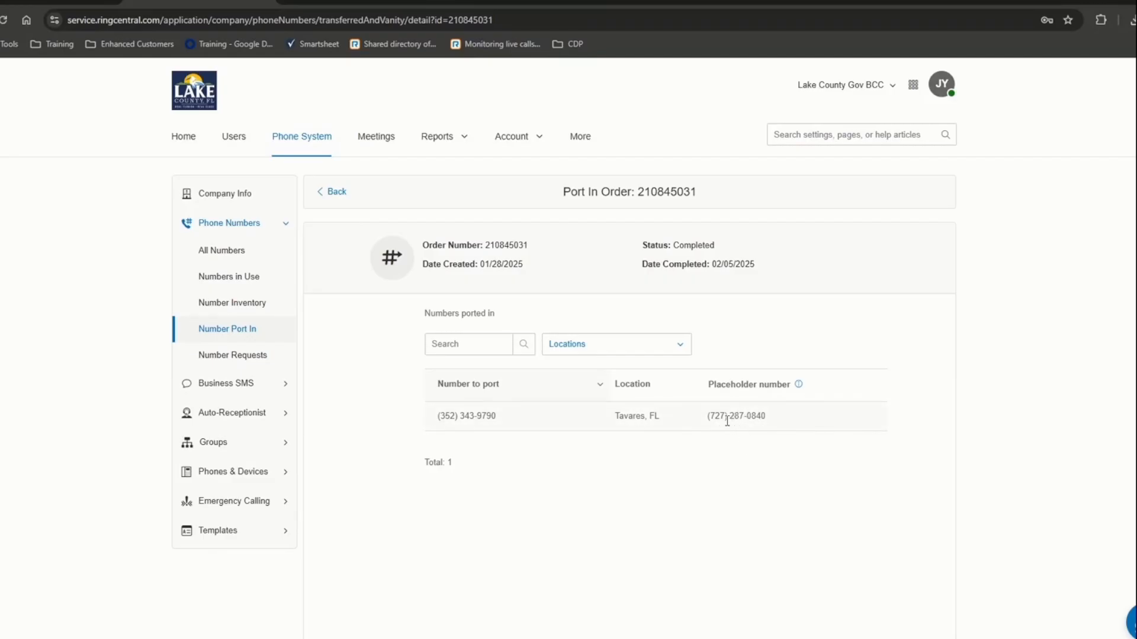
drag(725, 416, 767, 416)
drag(444, 417, 500, 418)
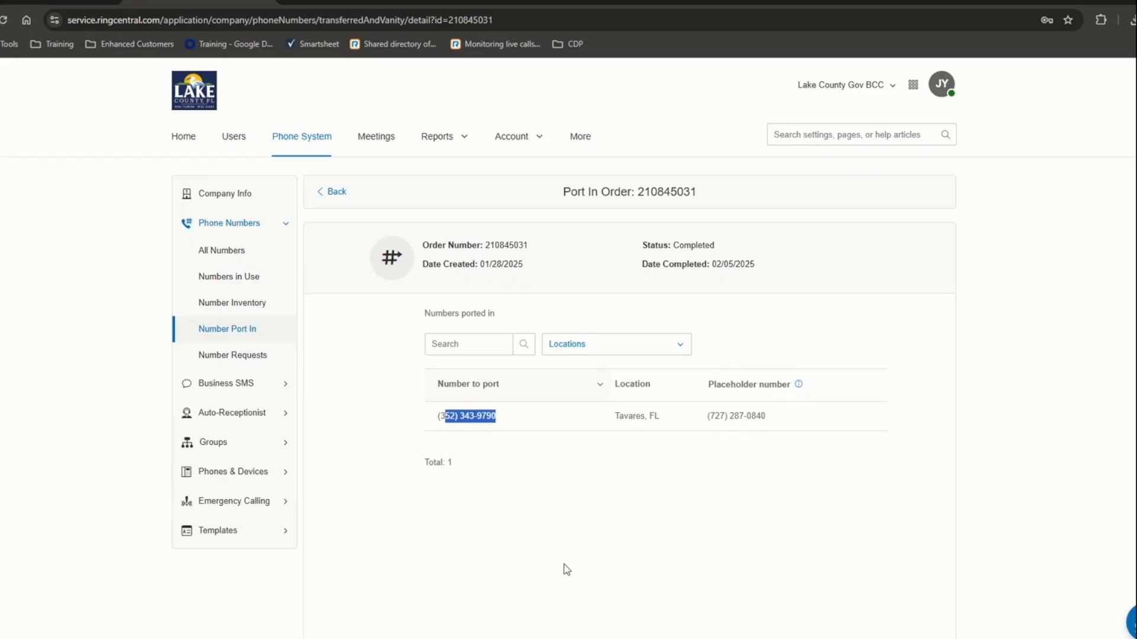
click(325, 192)
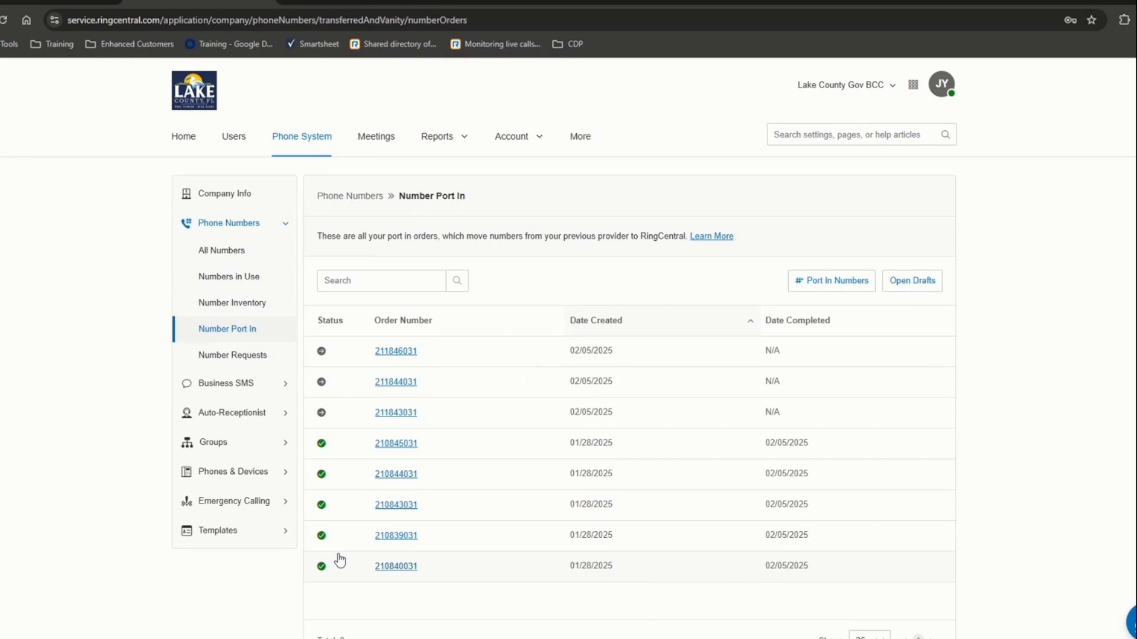
- Inspect a pending port-in order, then open Number Requests (Total: 0)
click(396, 382)
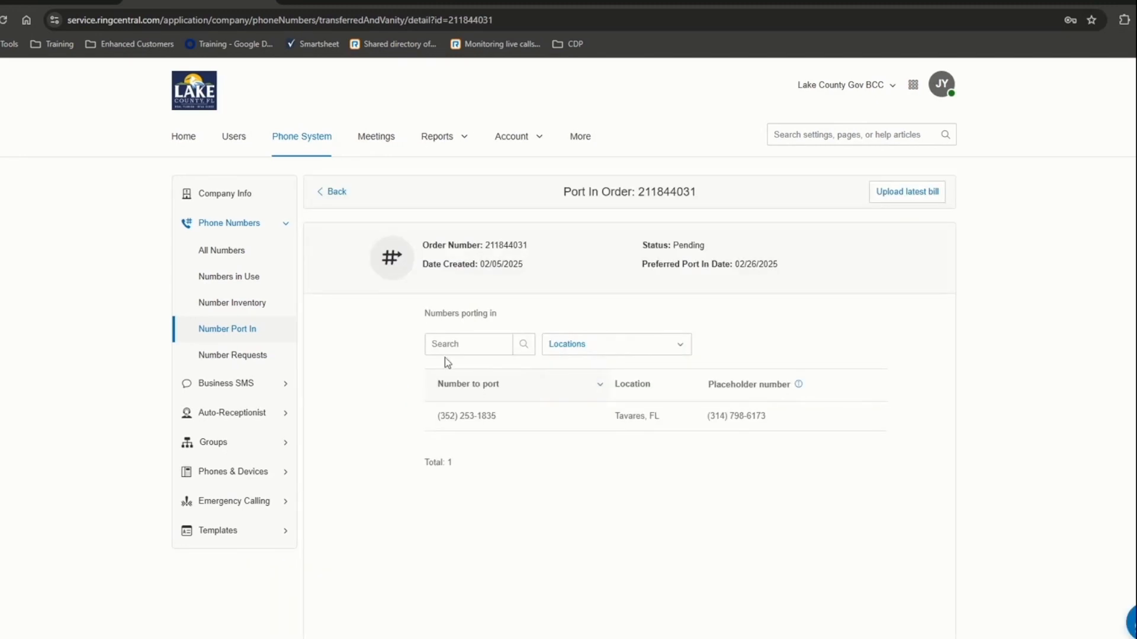
click(324, 193)
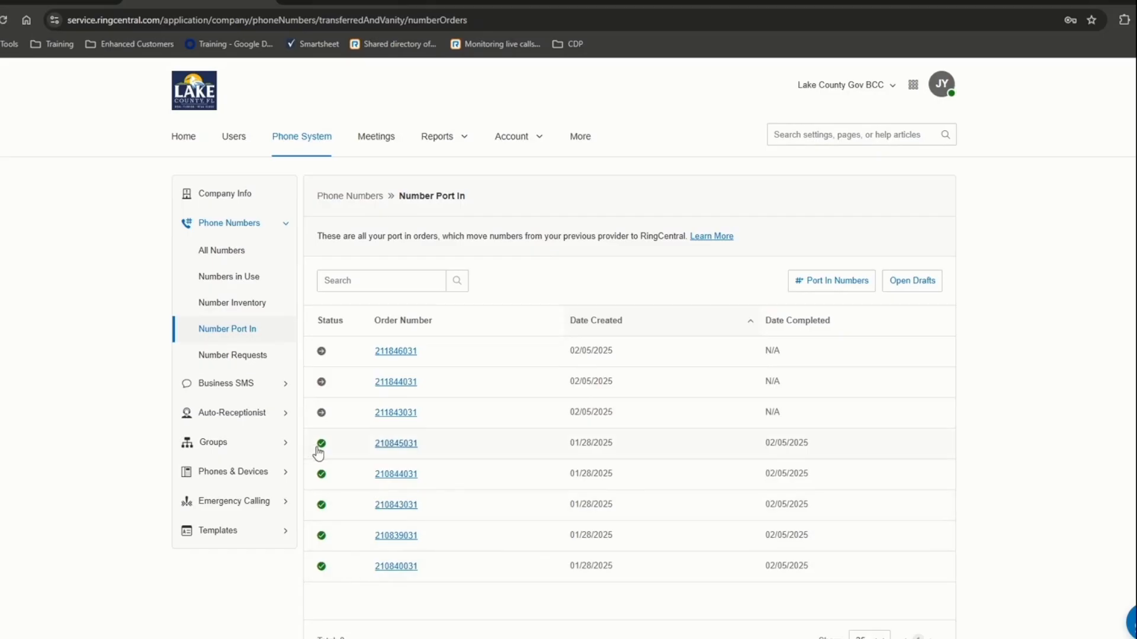
click(222, 355)
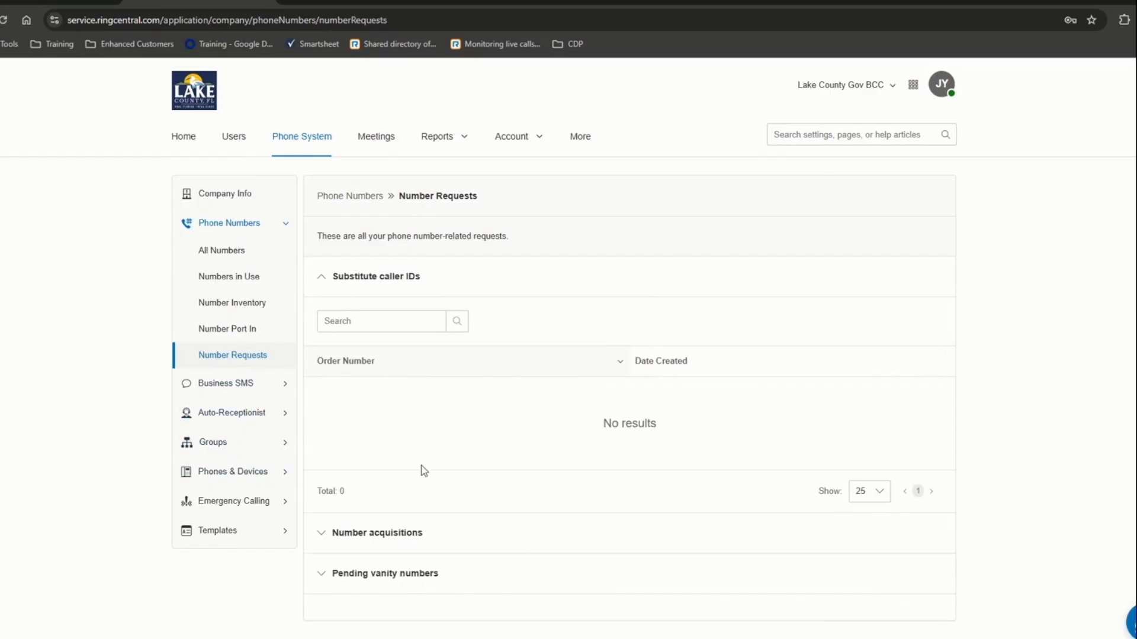
- Open the second AG Center number's details from All Numbers > Numbers in Use
click(233, 339)
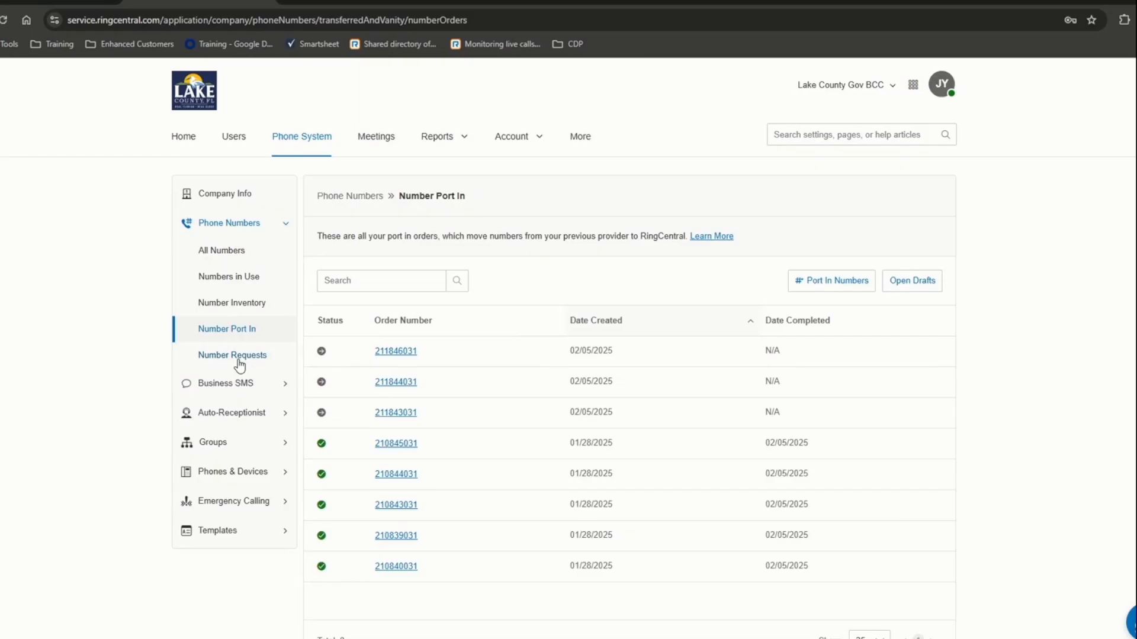
click(222, 252)
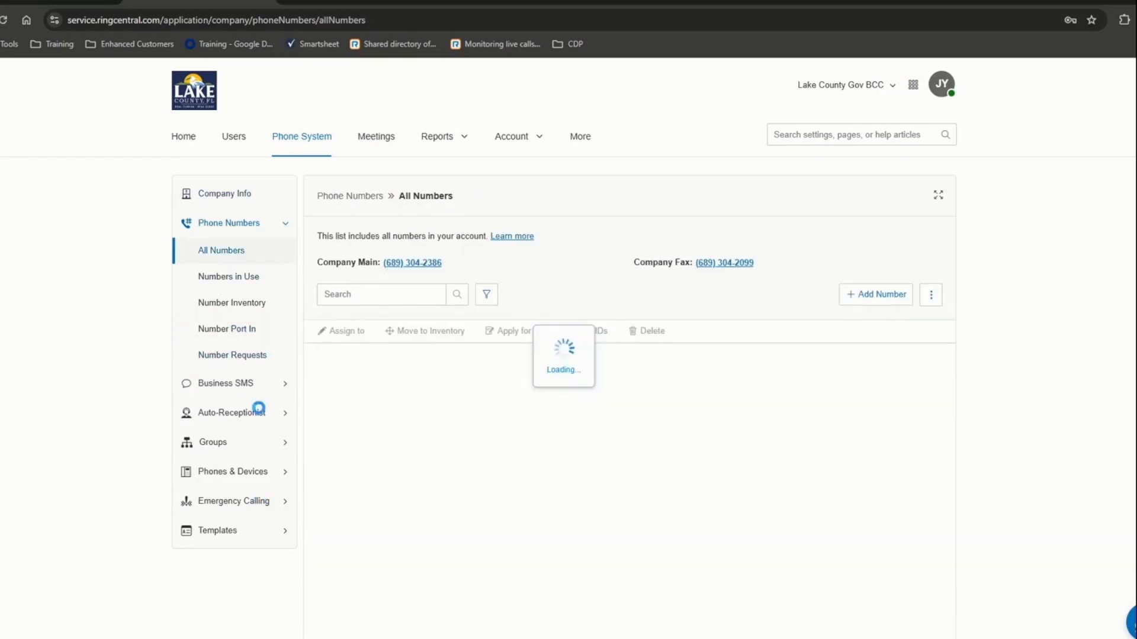
click(244, 279)
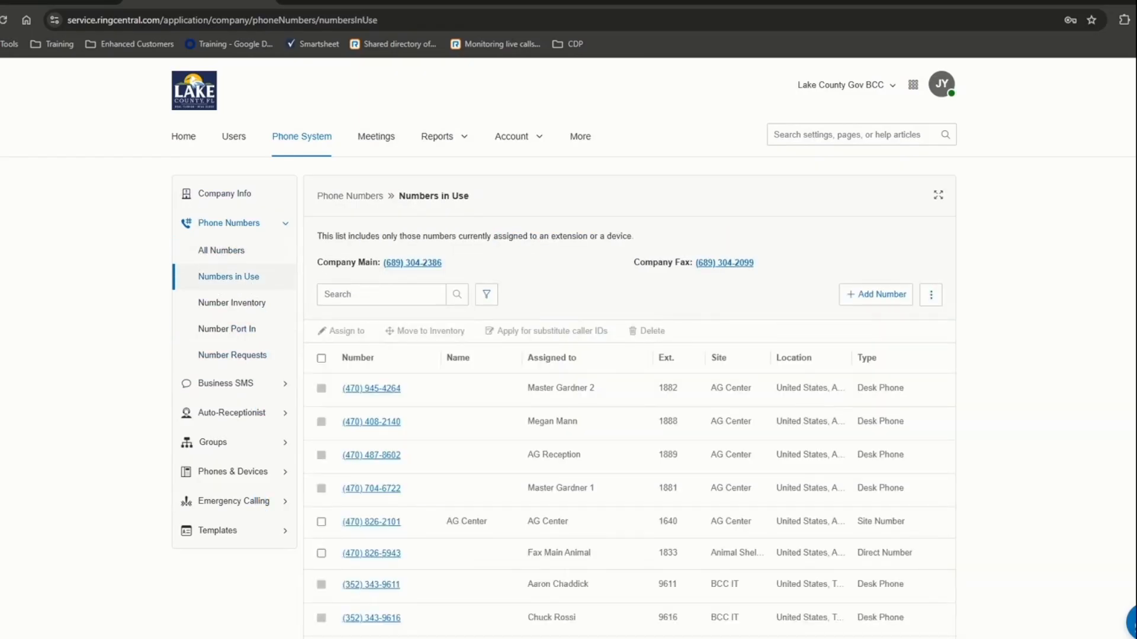
click(371, 422)
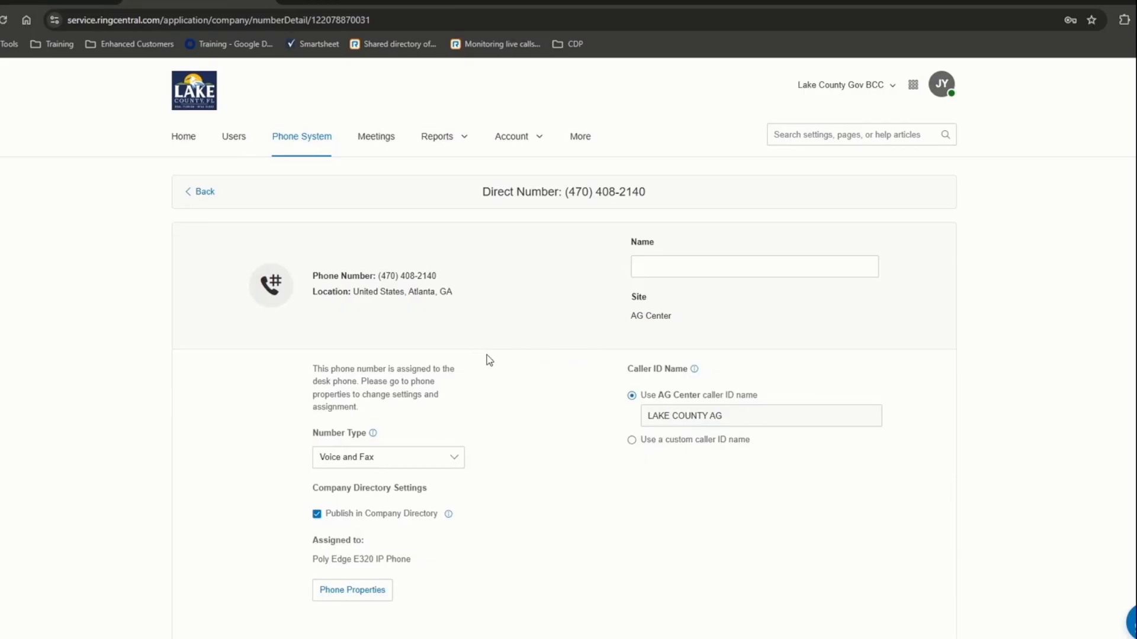
scroll(482, 355, down, 2)
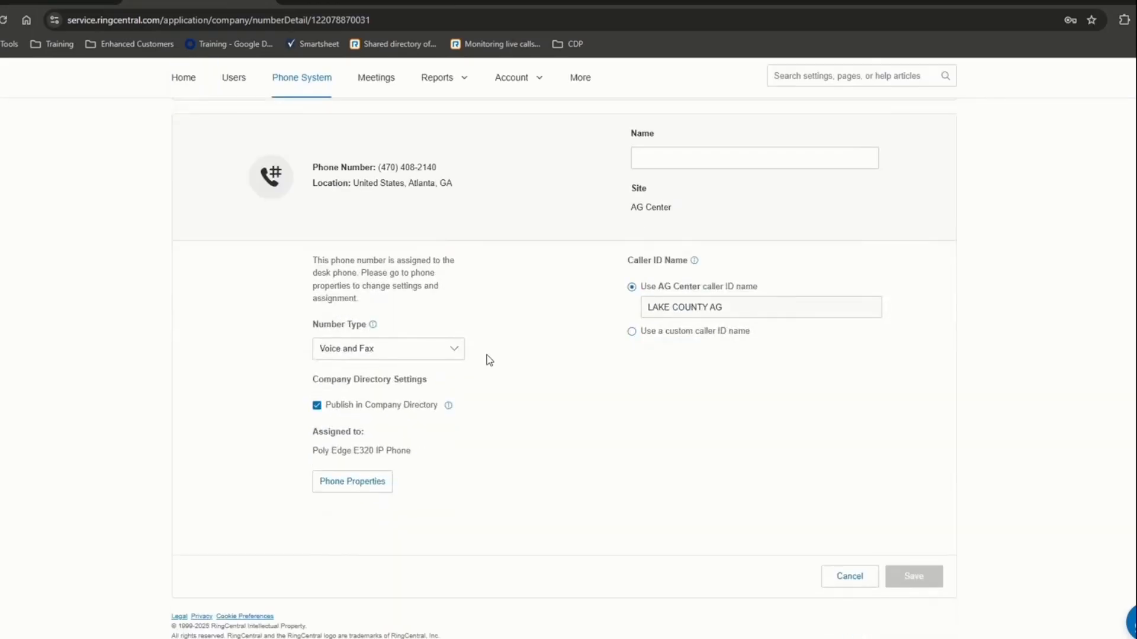
click(408, 359)
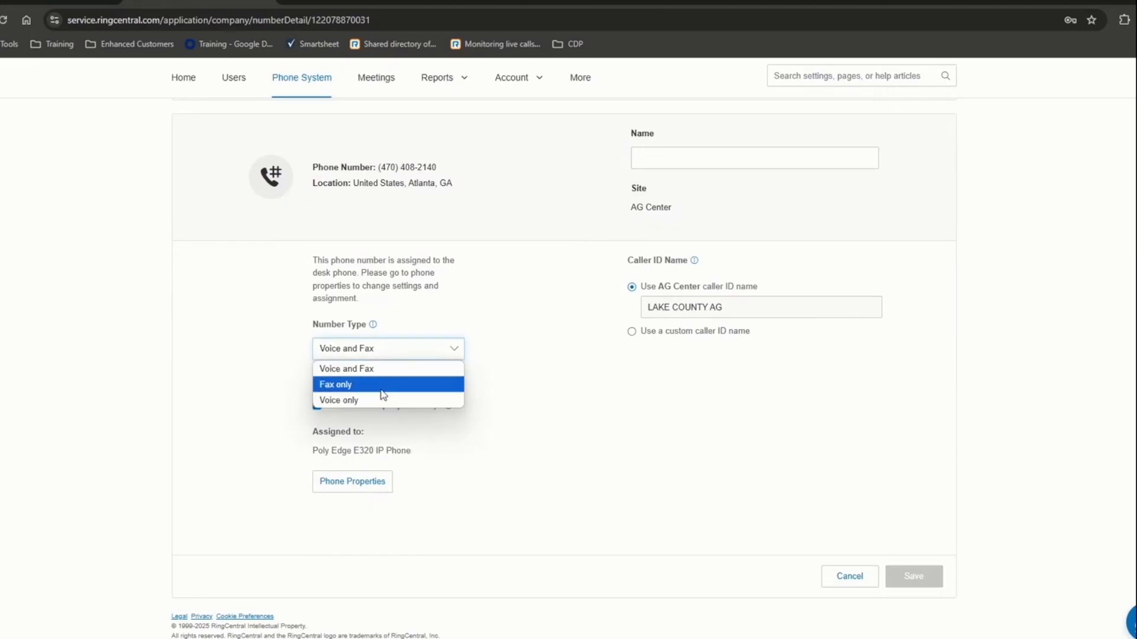
click(520, 429)
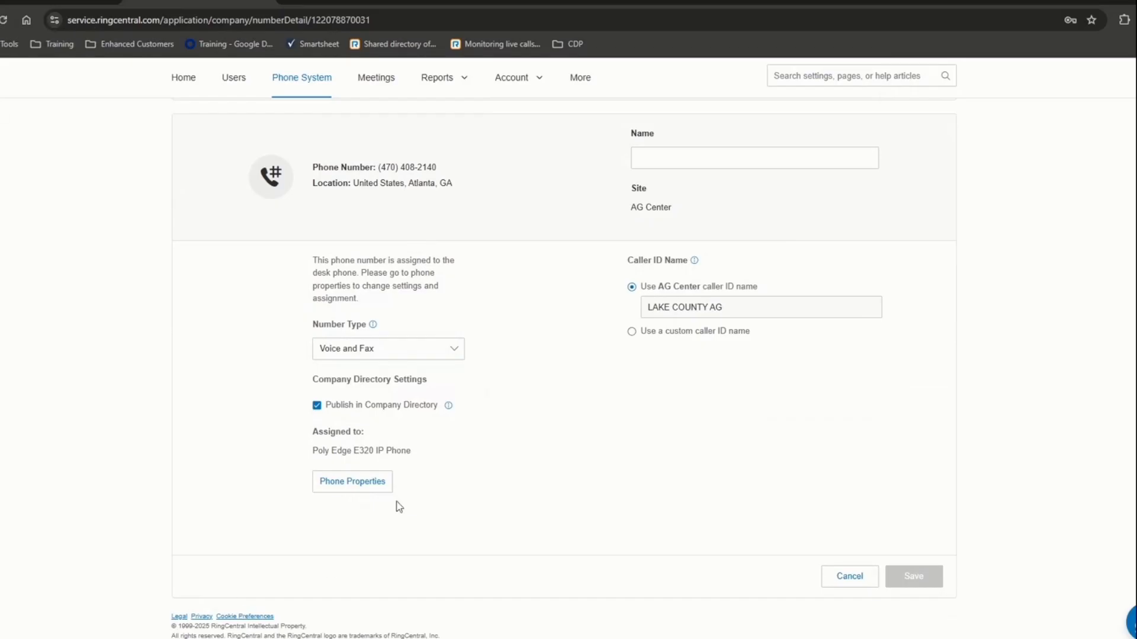
- Review the assigned Poly Edge E320 IP Phone, dismiss the prompt, and return to Numbers in Use
drag(304, 432, 404, 453)
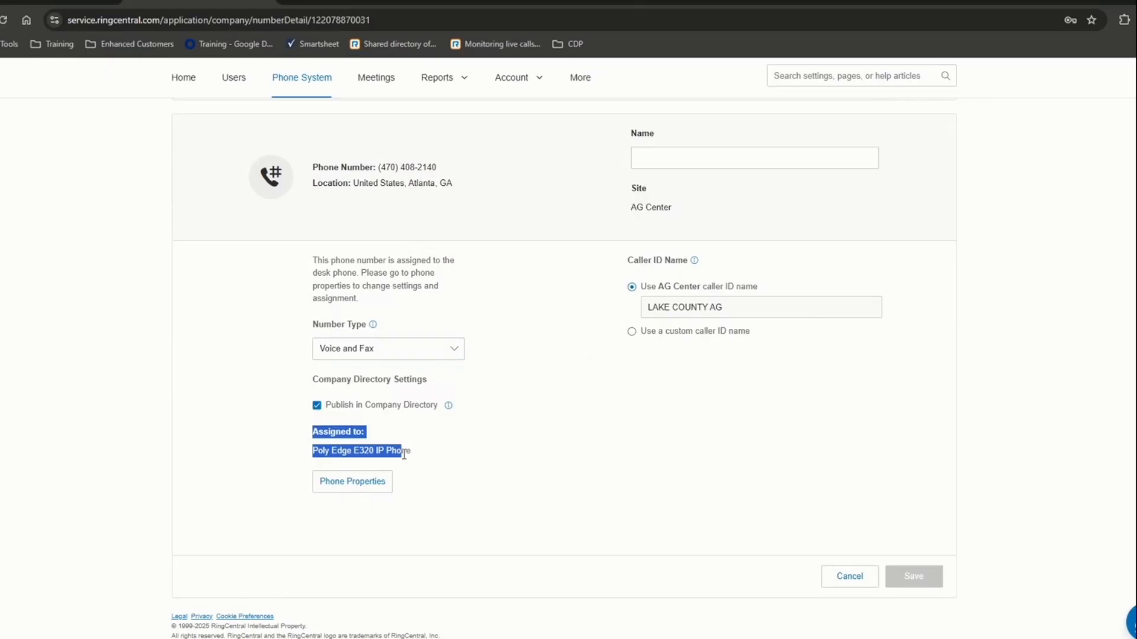
click(369, 489)
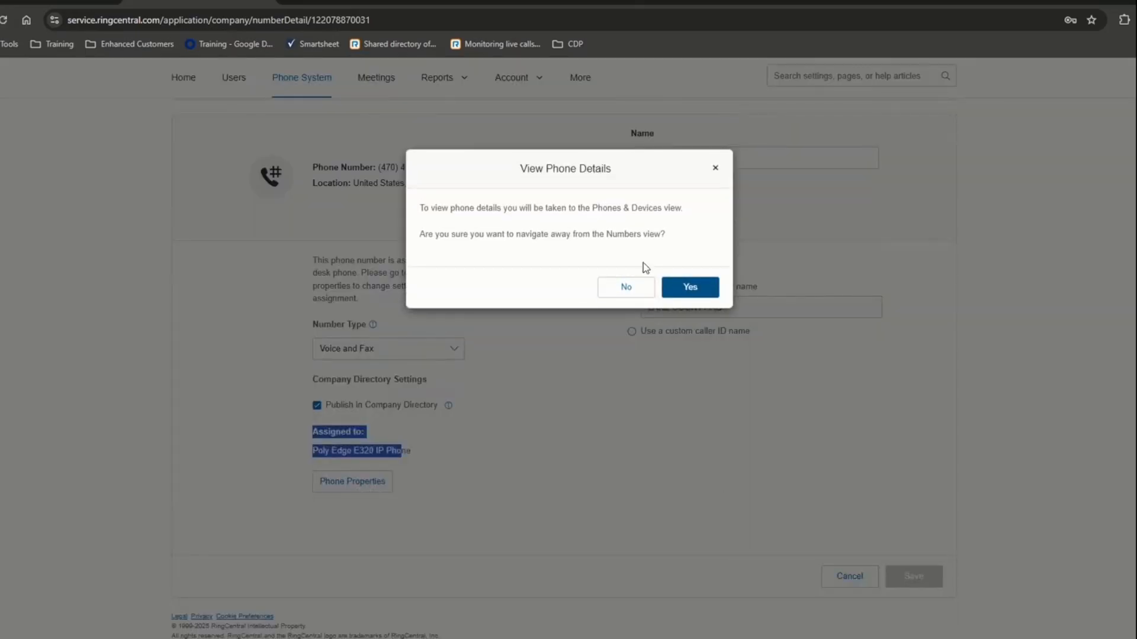
drag(501, 208, 679, 245)
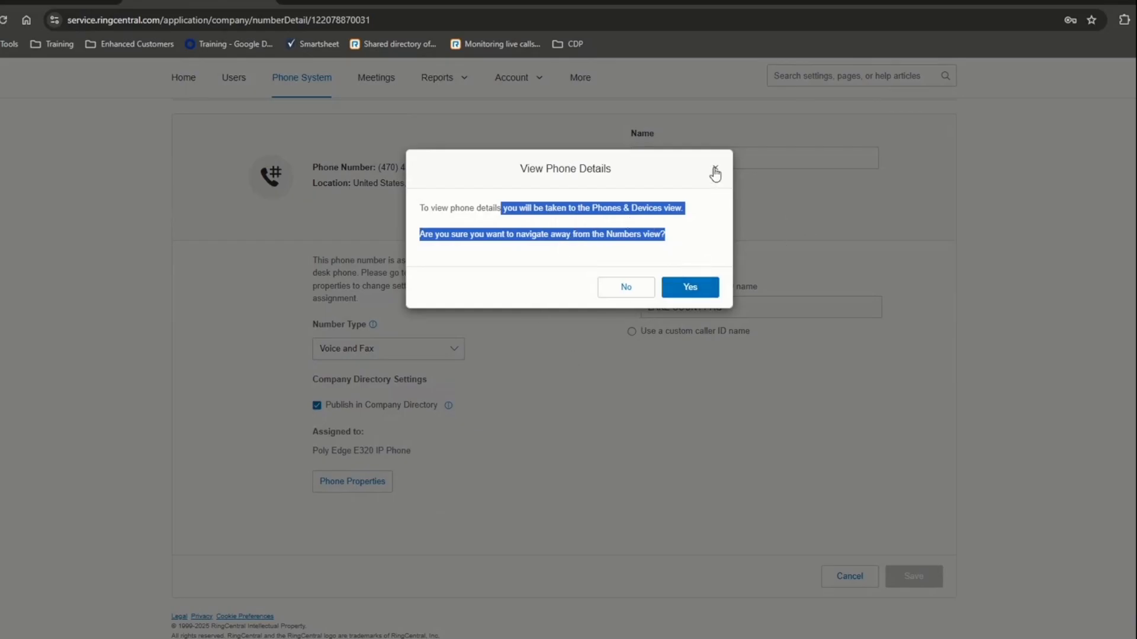
click(630, 286)
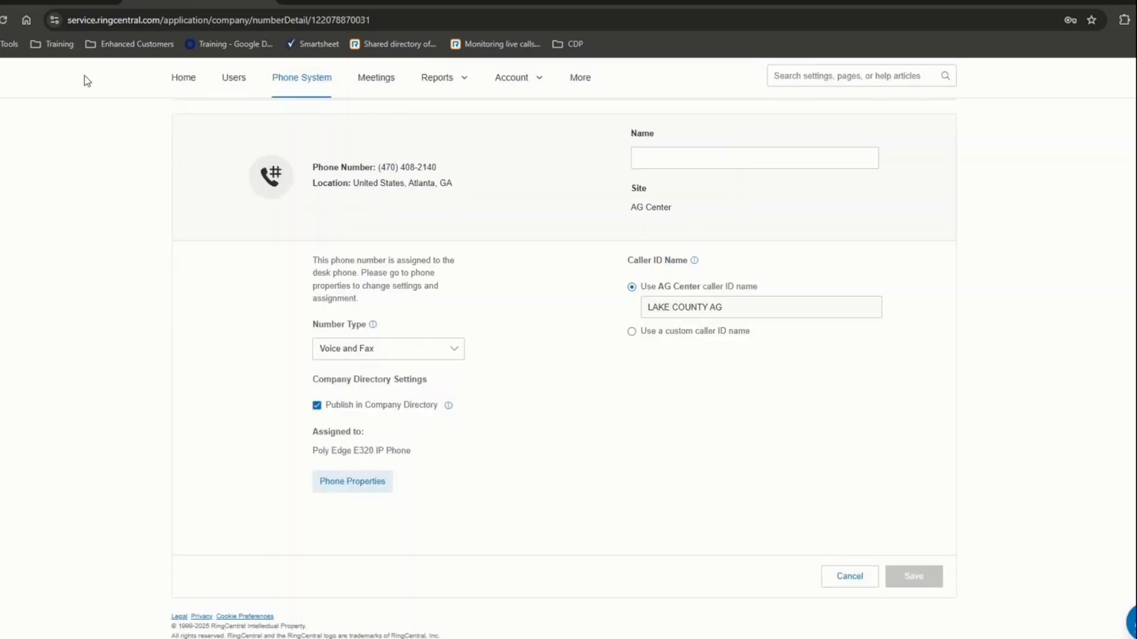
key(alt+Left)
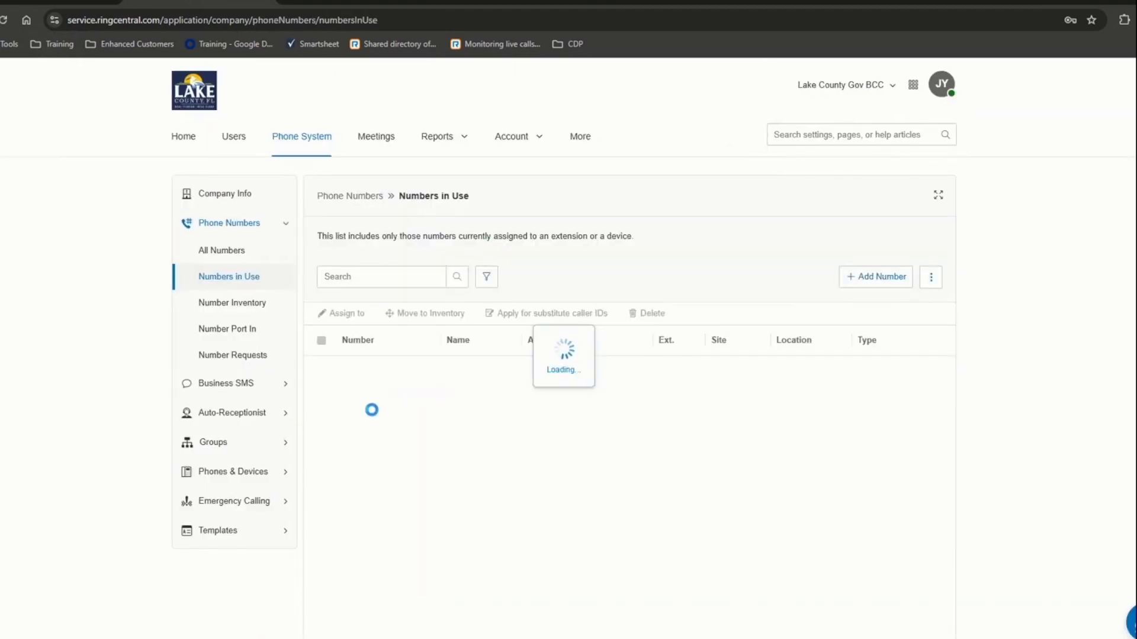
click(371, 522)
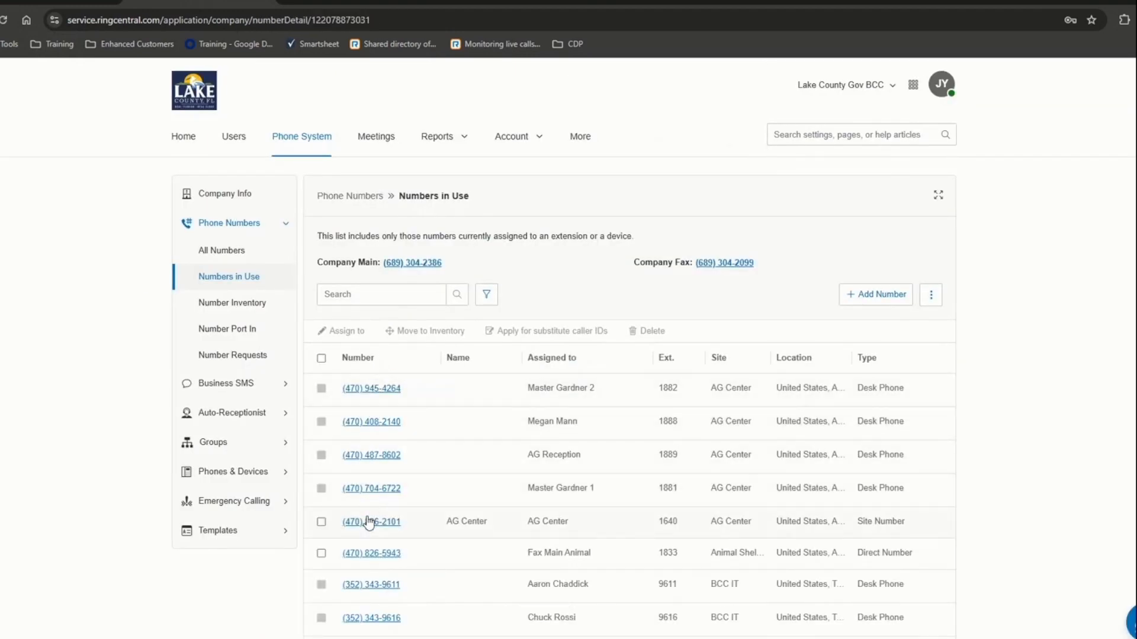
scroll(368, 512, down, 2)
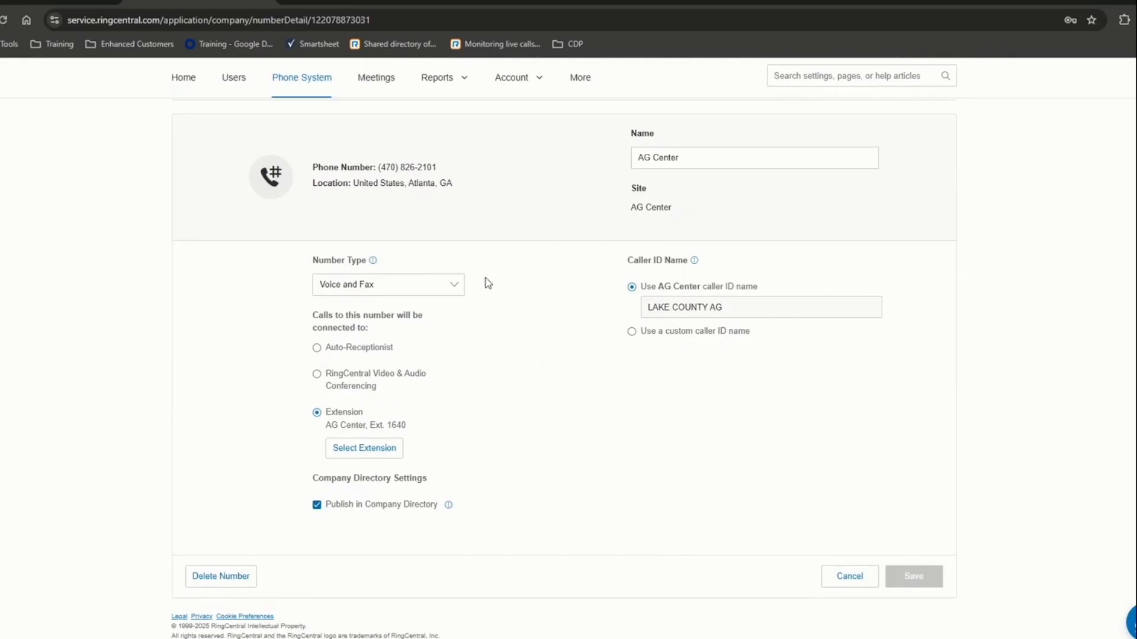
drag(326, 315, 460, 416)
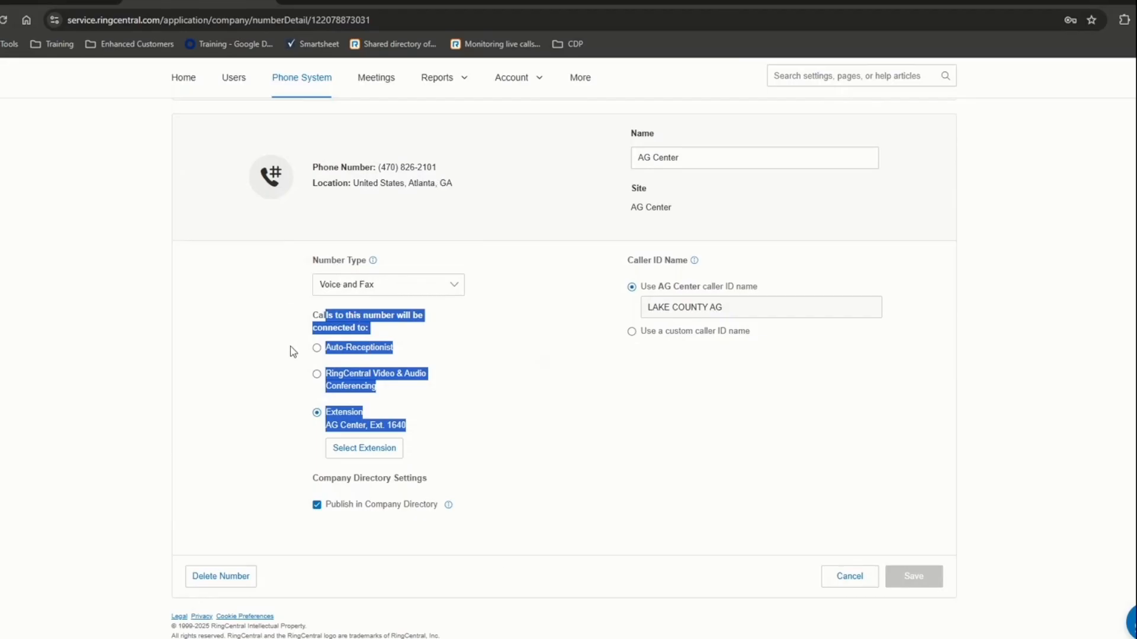
click(269, 332)
drag(329, 413, 389, 429)
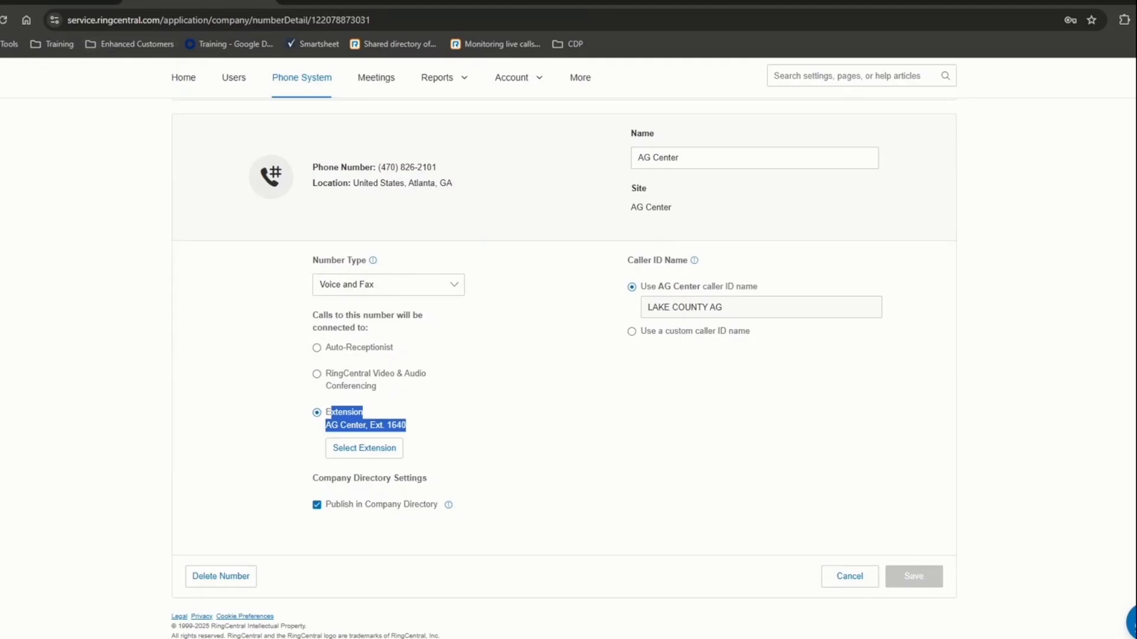
click(0, 20)
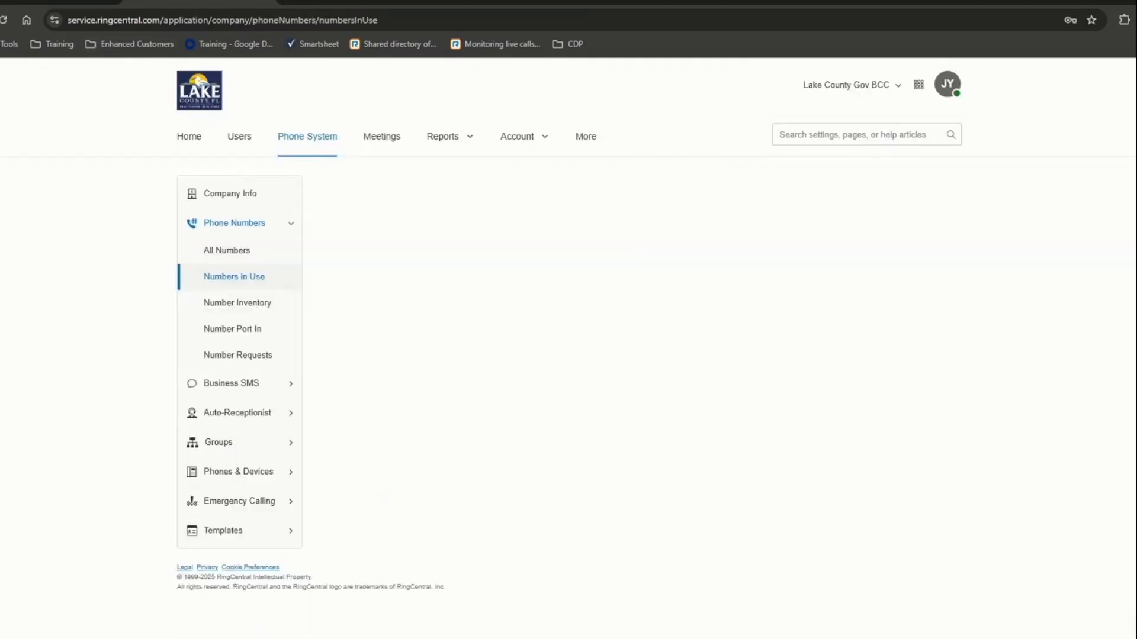
- Open the first unassigned number's details from the Number Inventory
click(212, 303)
scroll(489, 343, down, 3)
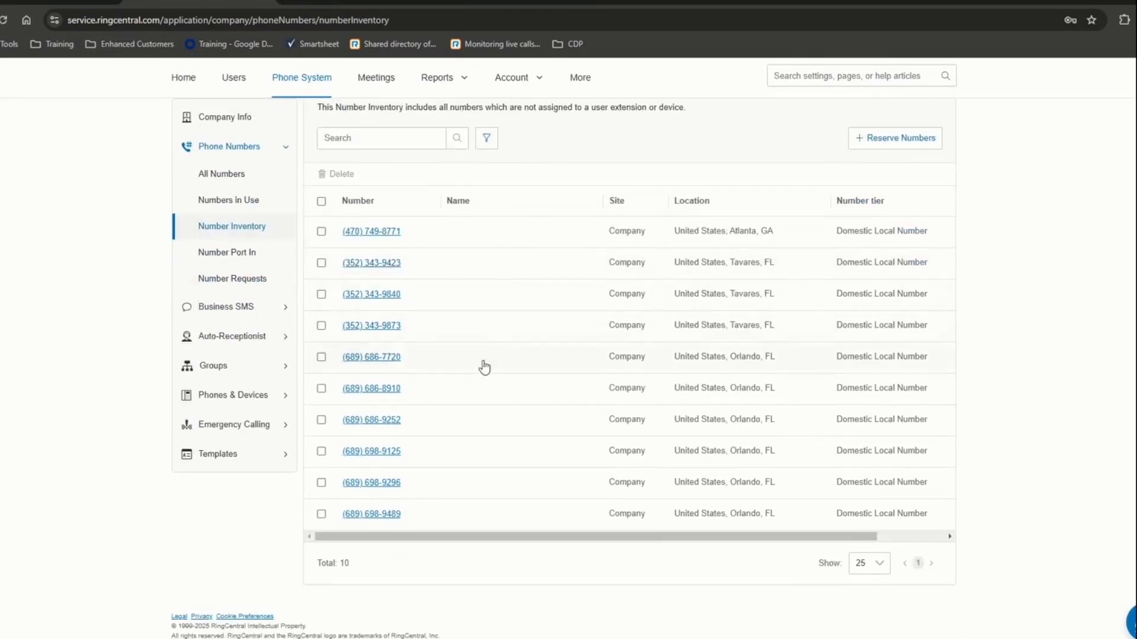
click(365, 232)
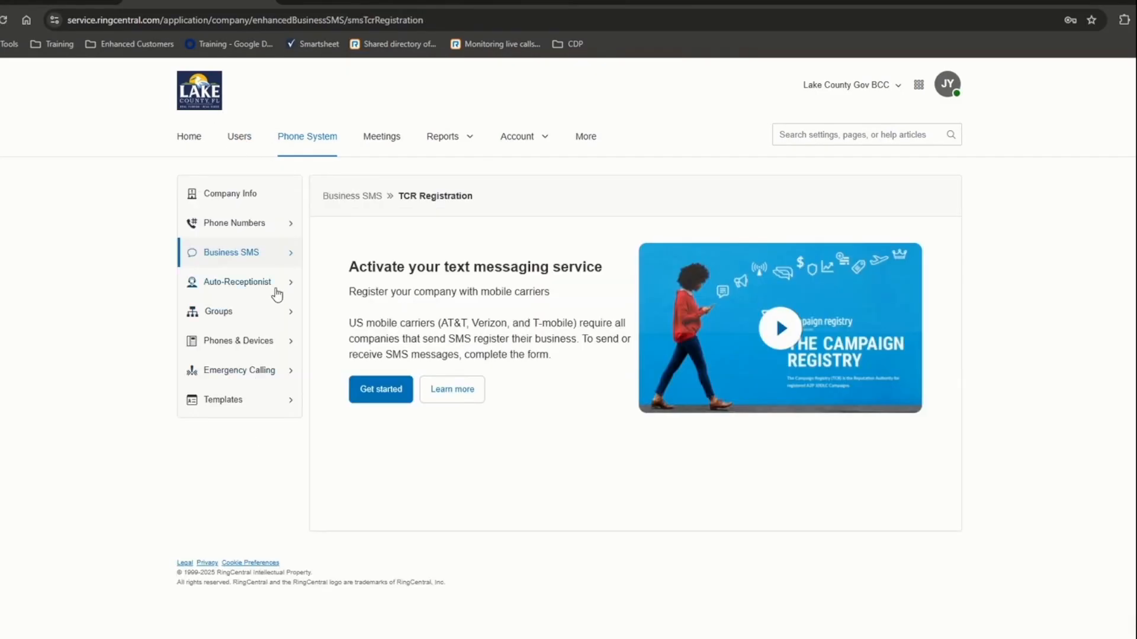
- Expand Auto-Receptionist and open its General Settings site list
click(277, 287)
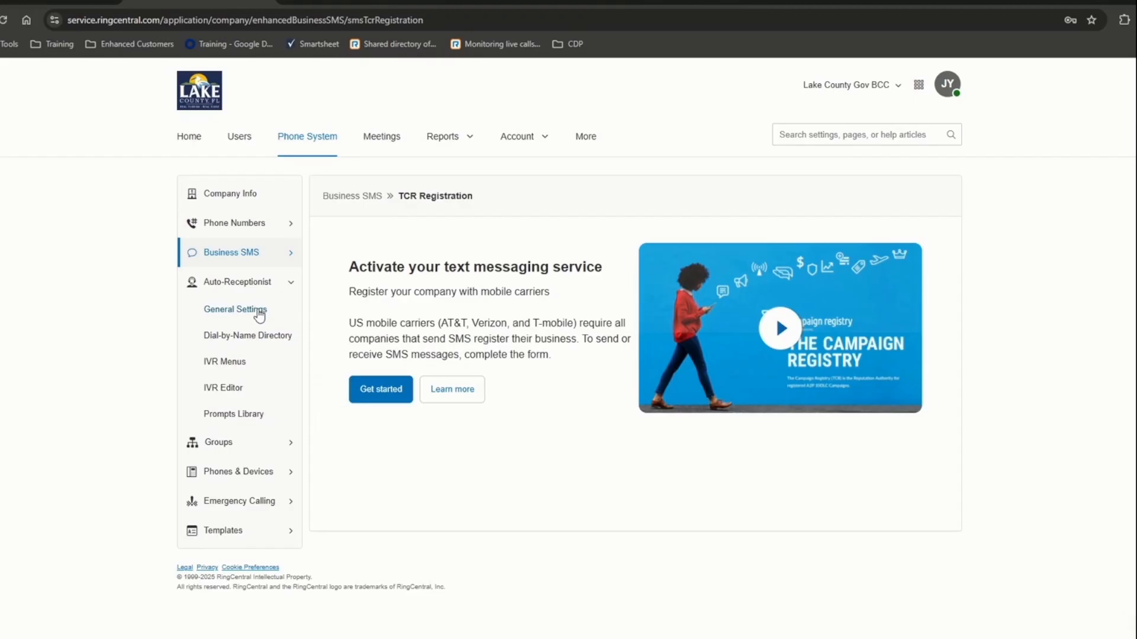
click(260, 312)
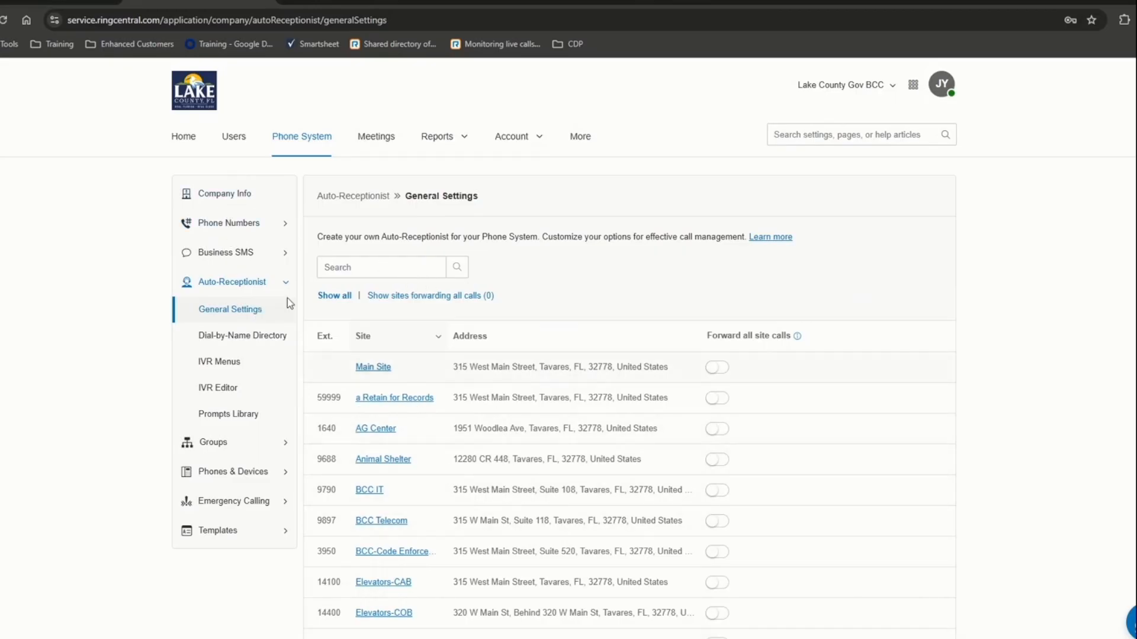
- Open AG Center, review its Monday–Friday 8:00 AM–5:00 PM schedule, then expand Call Handling
click(377, 434)
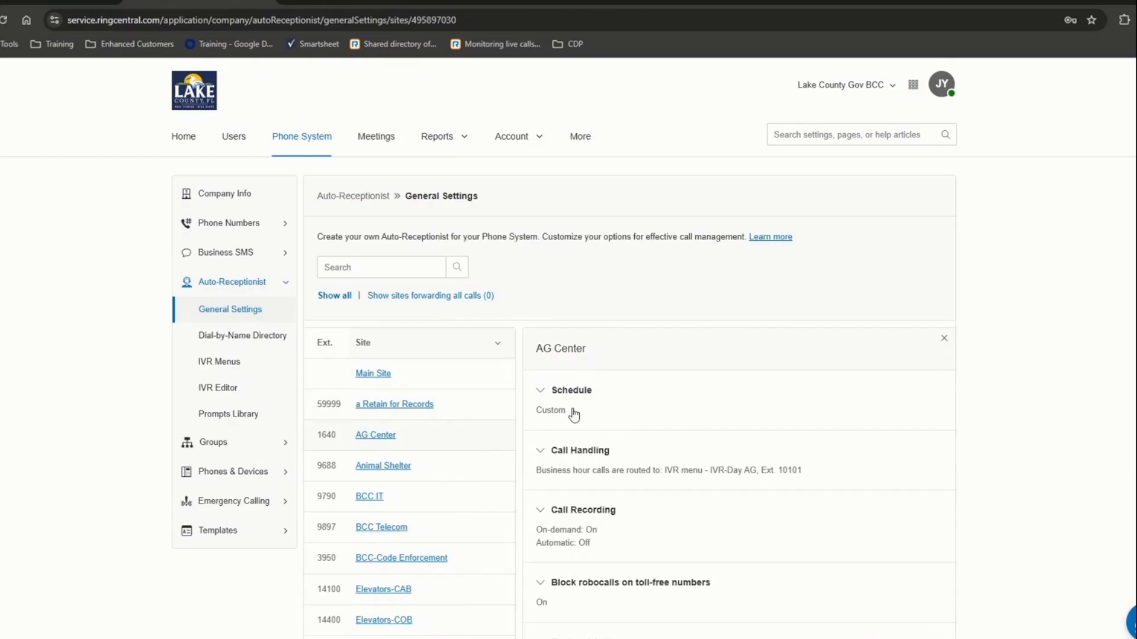
click(541, 395)
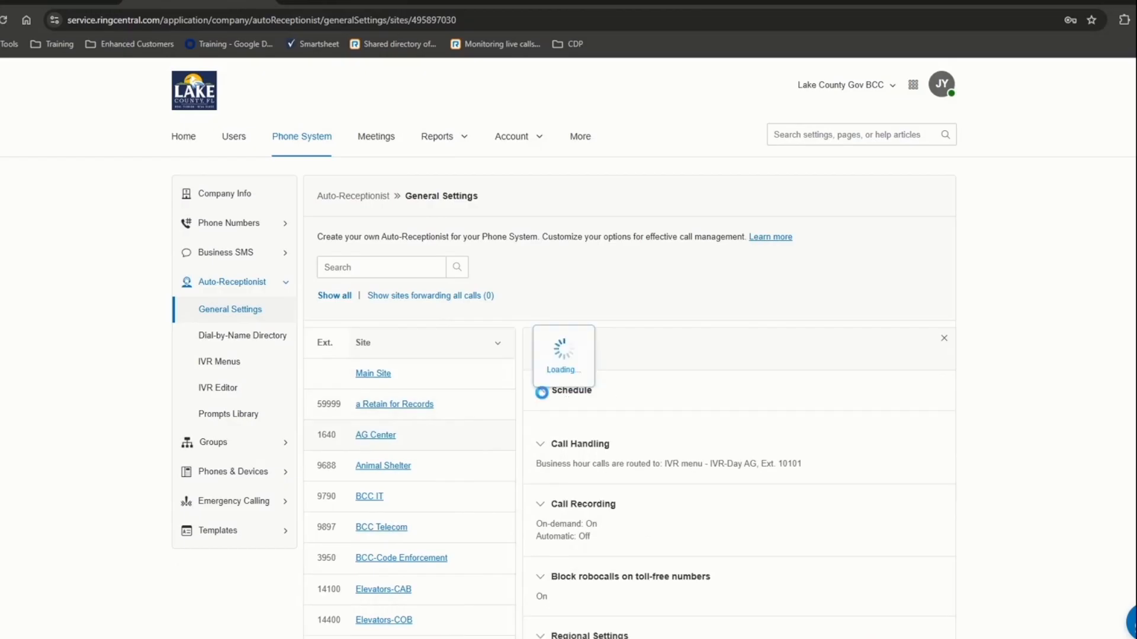
scroll(652, 488, down, 4)
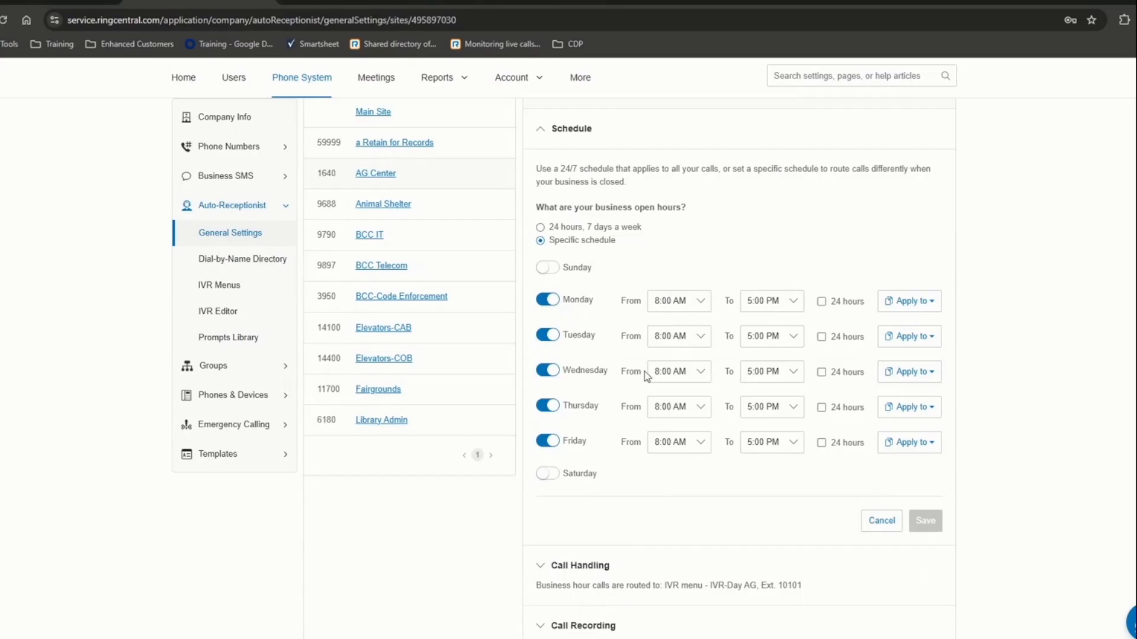
click(542, 129)
click(541, 285)
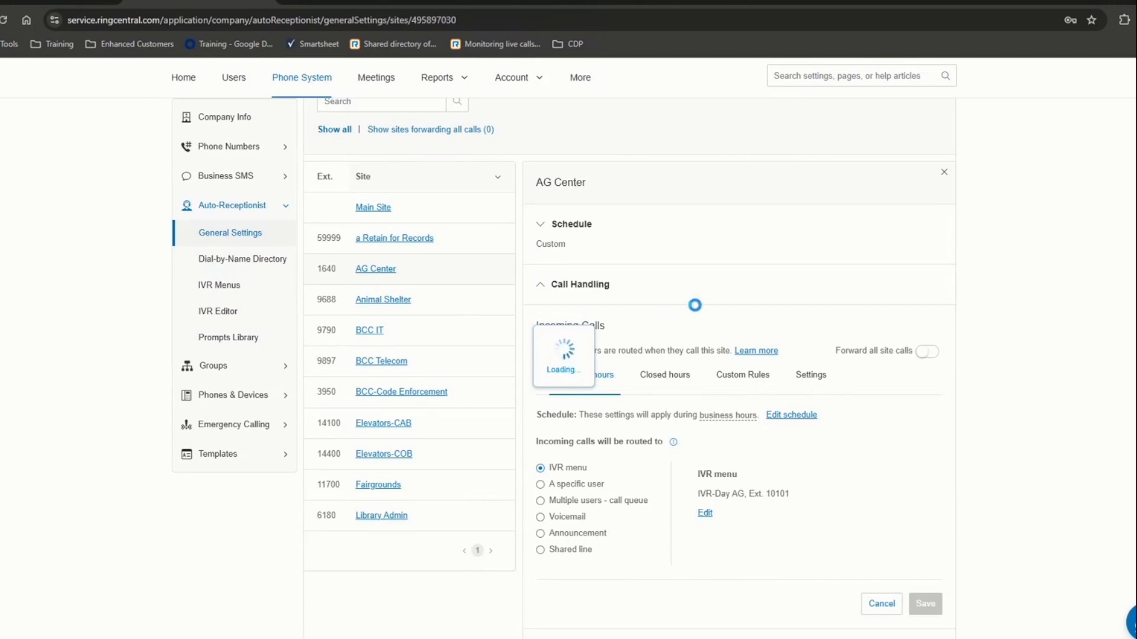
- Compare AG Center's business-hours routing to IVR-Day AG, Ext. 10101 with its closed-hours routing
scroll(614, 307, down, 3)
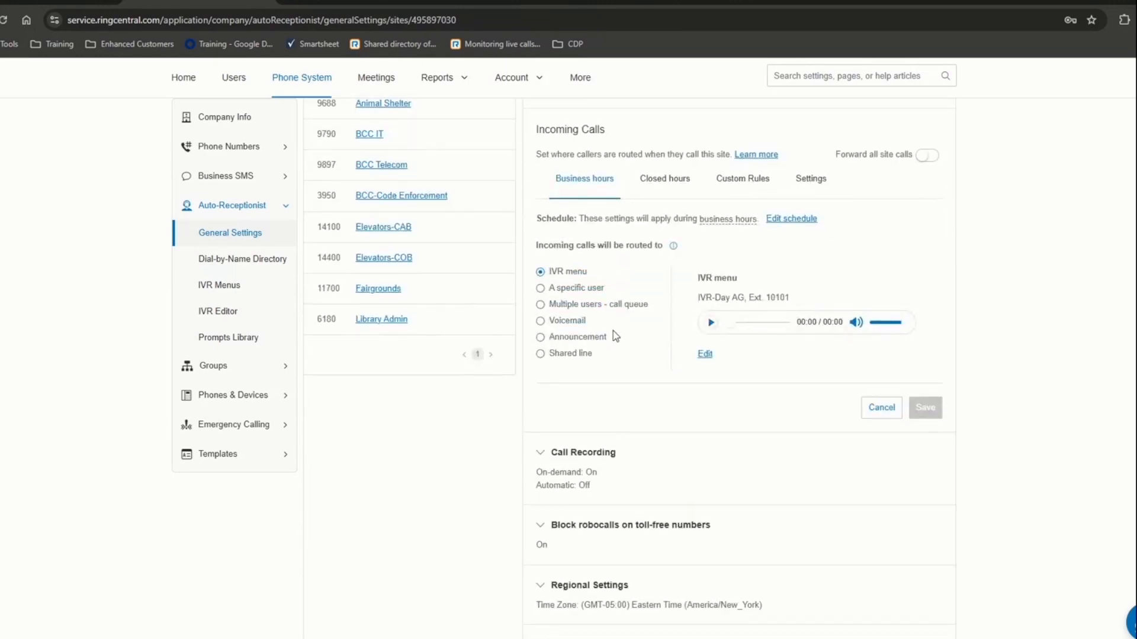
scroll(612, 333, up, 1)
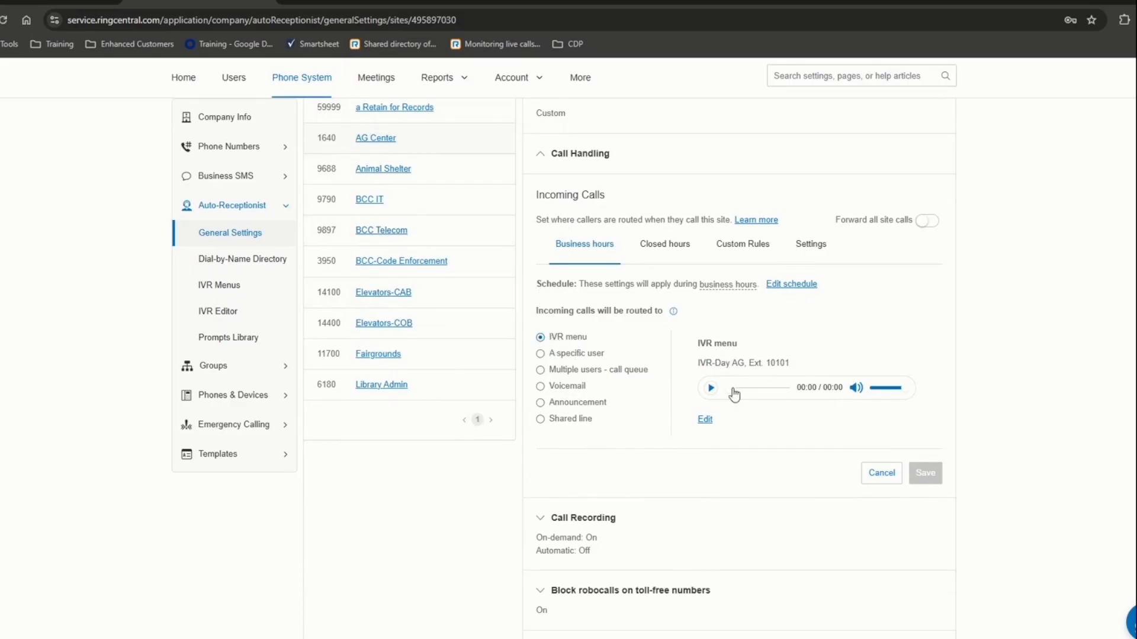
drag(711, 367, 792, 386)
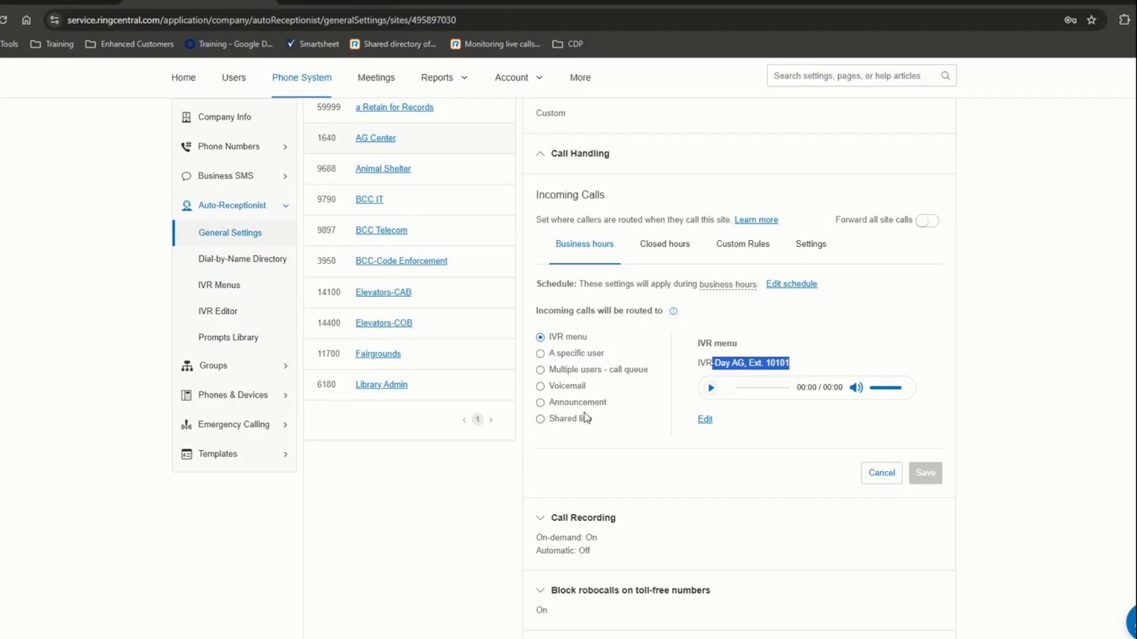
scroll(599, 271, up, 3)
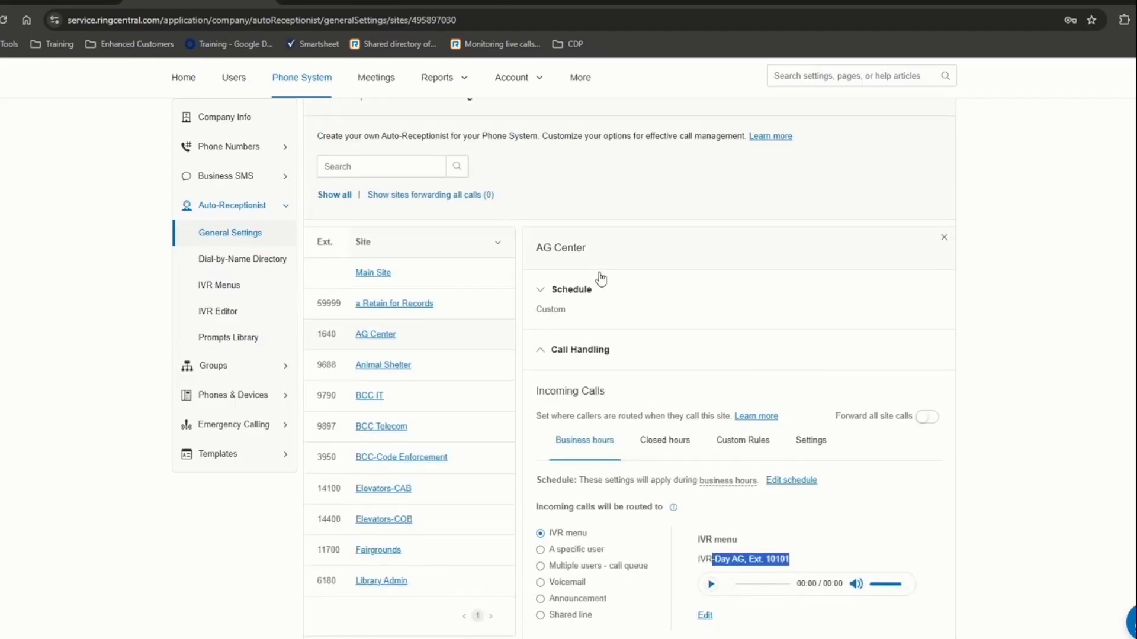
scroll(570, 428, down, 3)
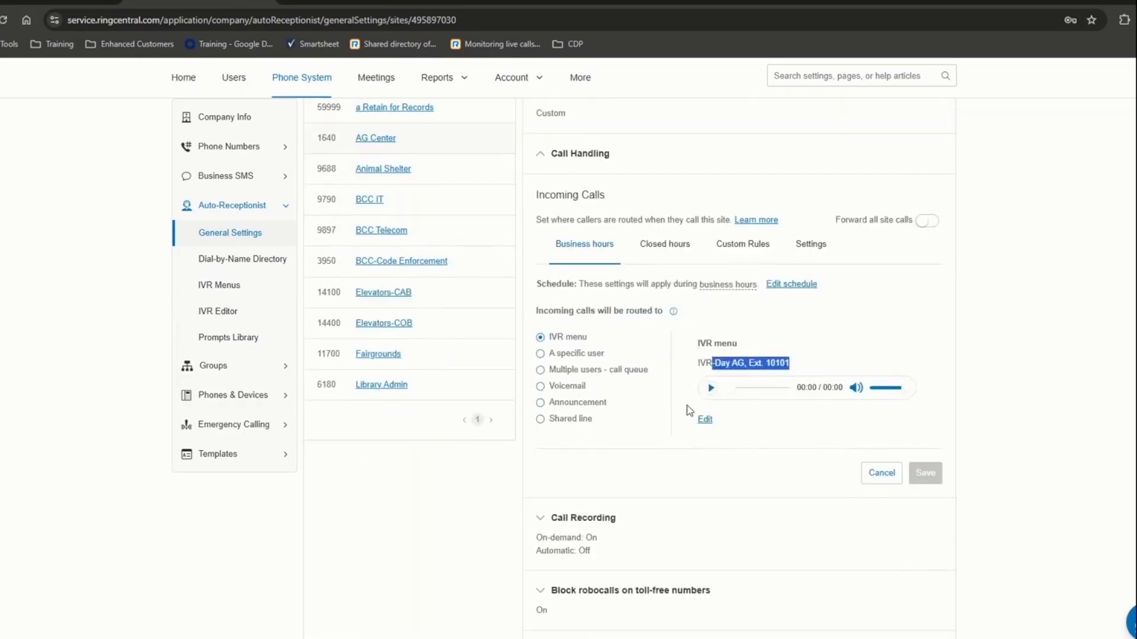
click(665, 253)
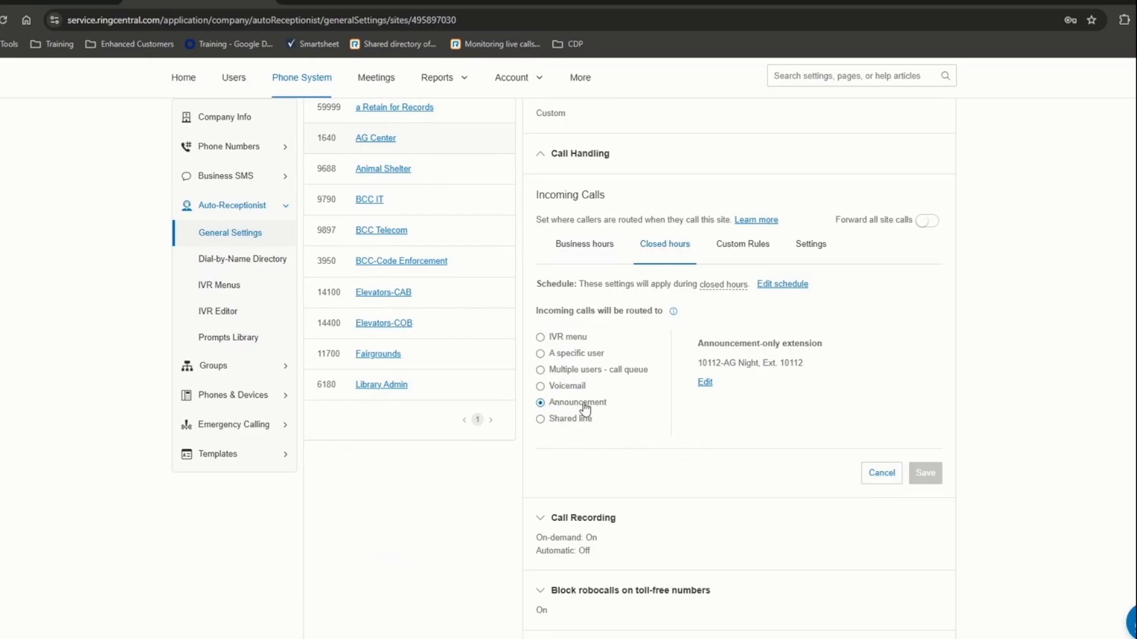
click(579, 251)
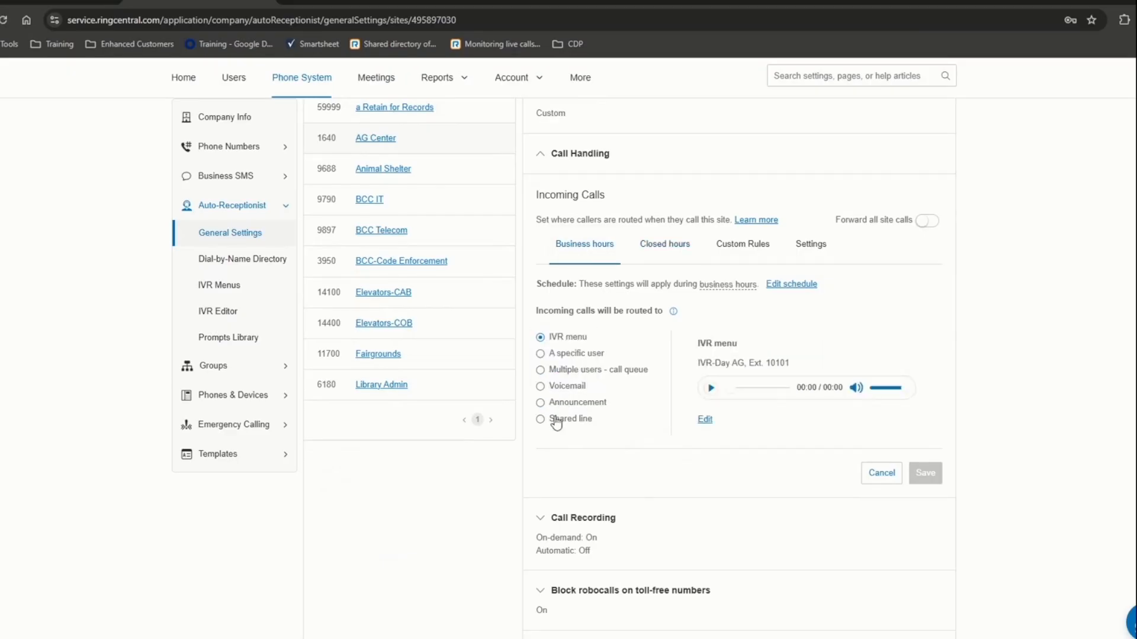
click(677, 249)
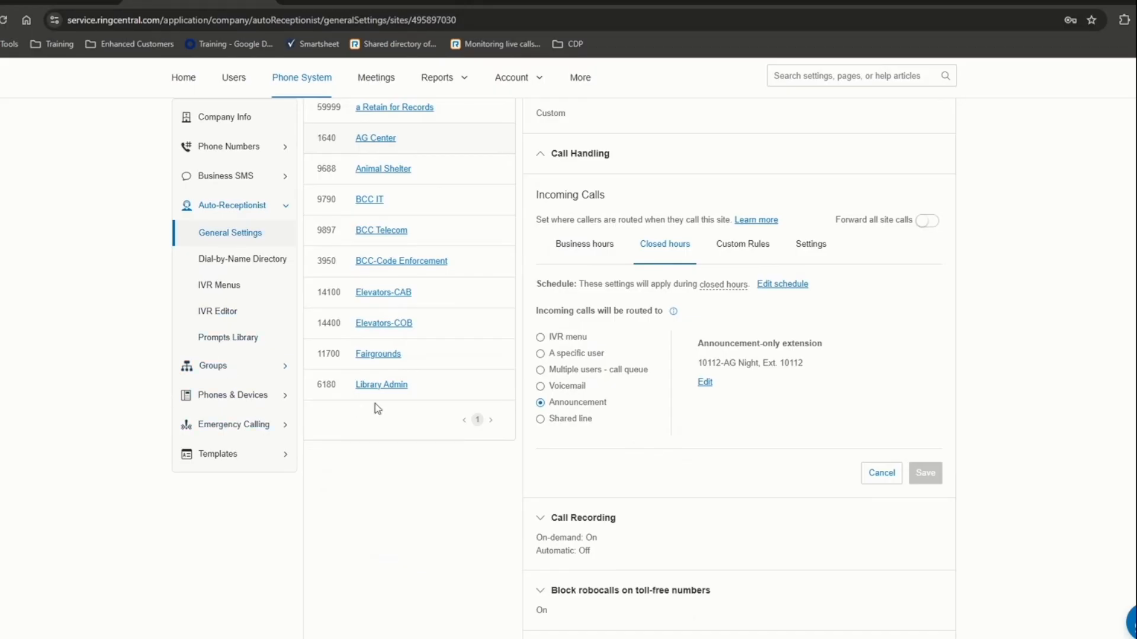
- View AG Center's 5 active custom answering rules, then open the Animal Shelter site
click(734, 251)
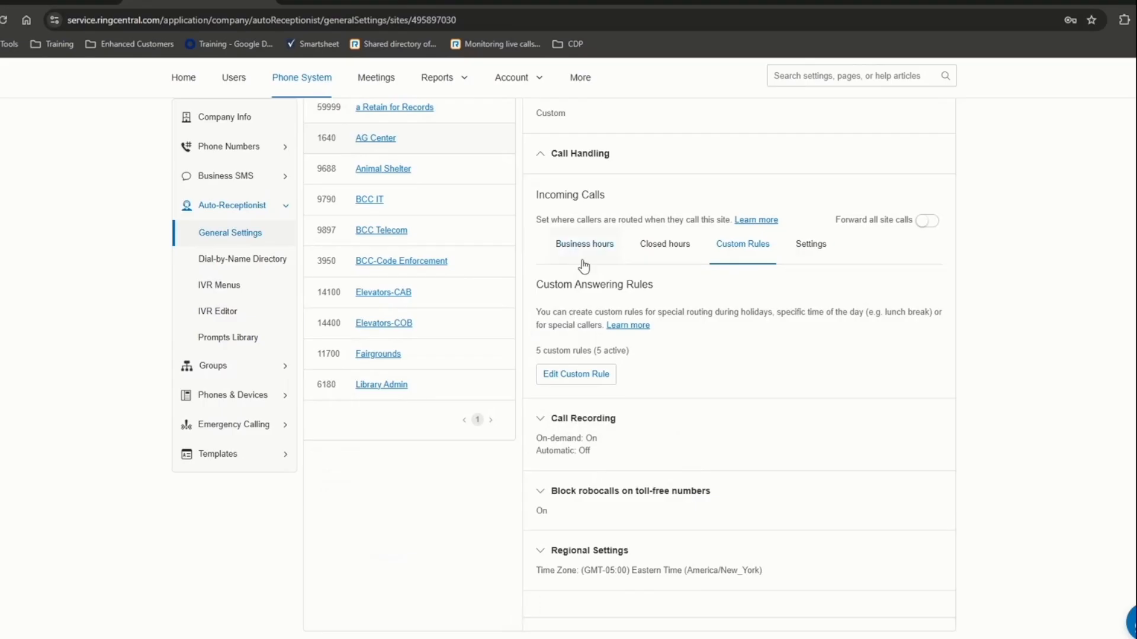
scroll(583, 266, up, 2)
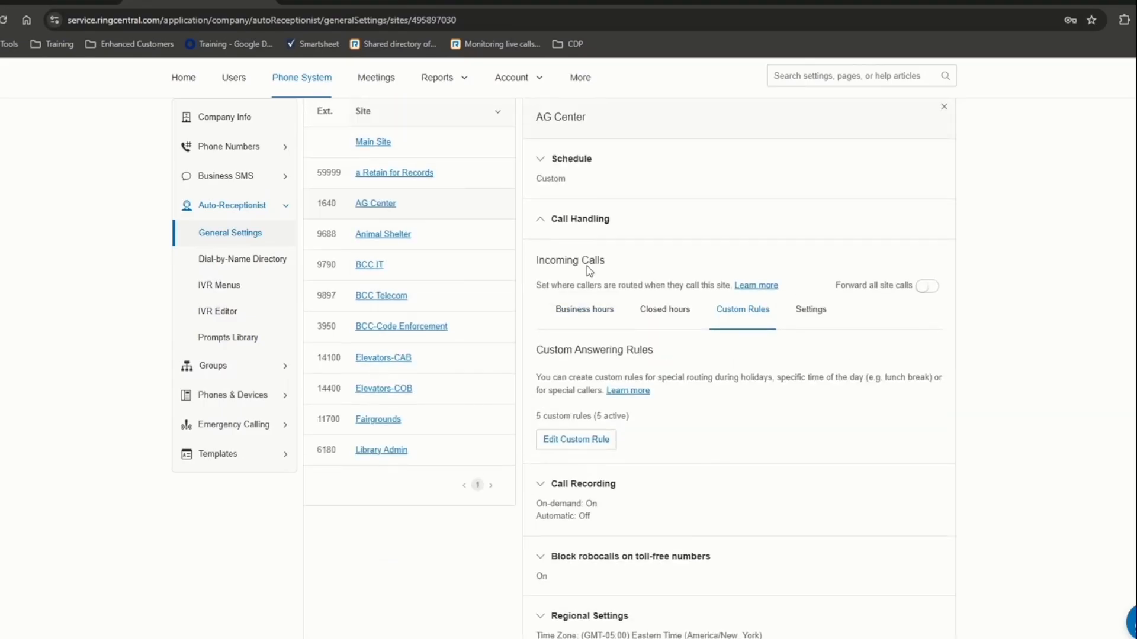
click(386, 235)
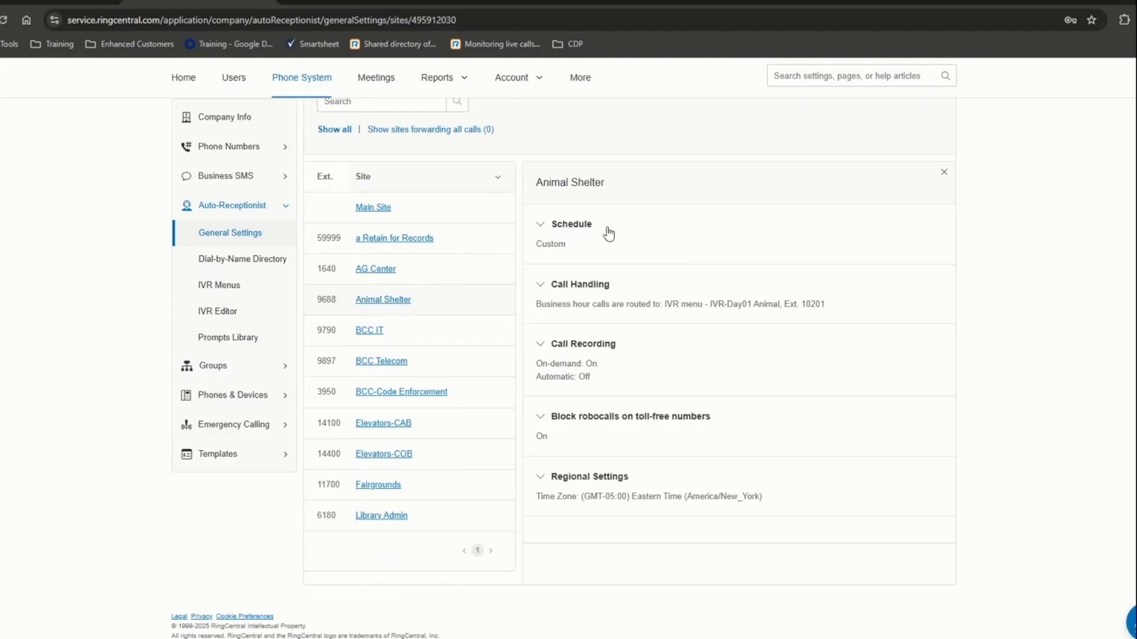
- Expand AG Center's Call Recording settings to review them
click(557, 353)
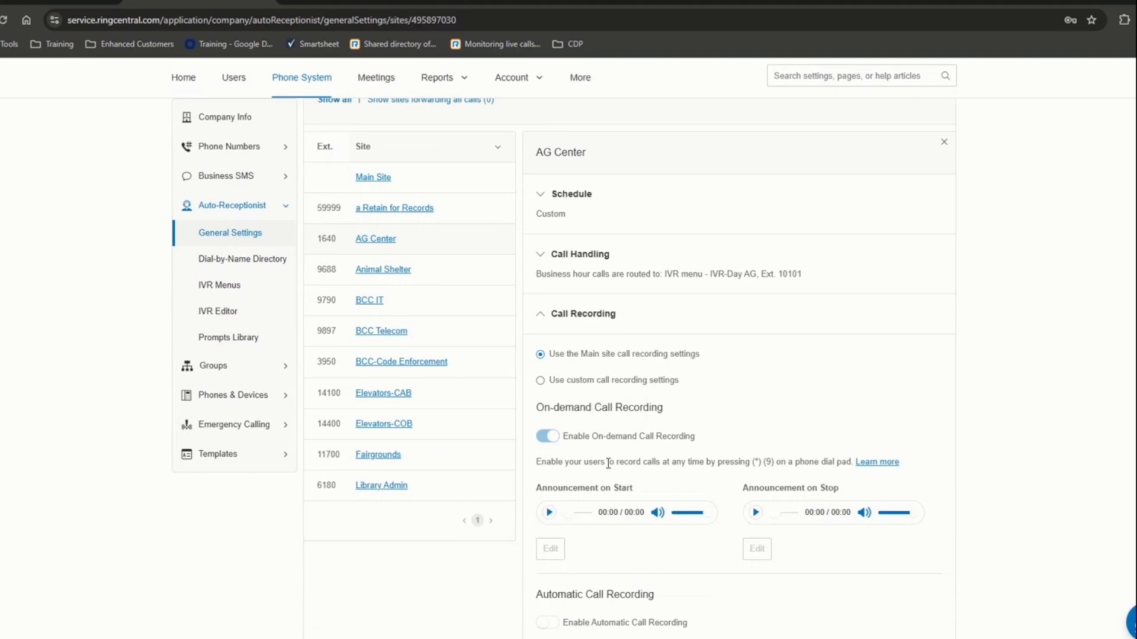
scroll(608, 463, down, 1)
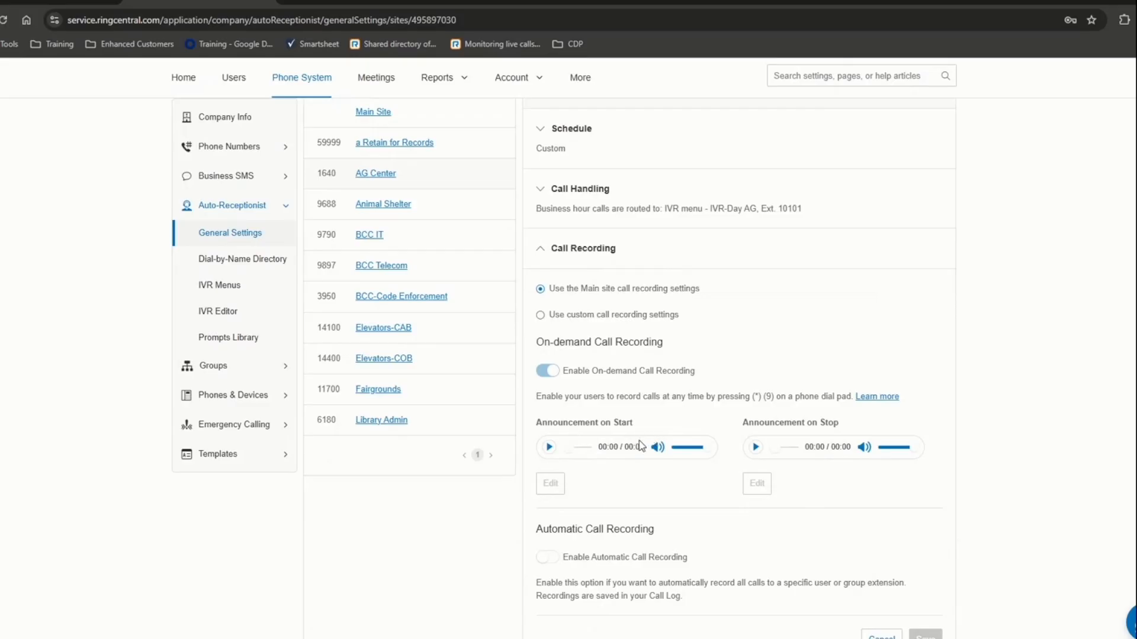
scroll(641, 445, down, 4)
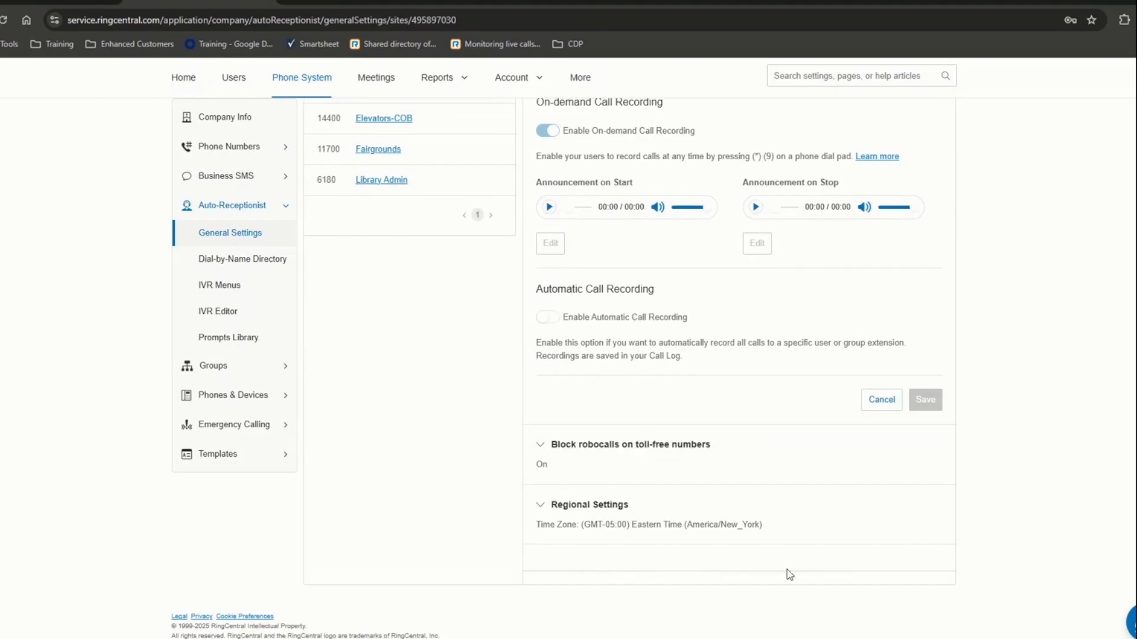
- Review robocall blocking (On, playing its disconnect message) and regional settings: Eastern Time, 12-hour, English (U.S.)
click(628, 453)
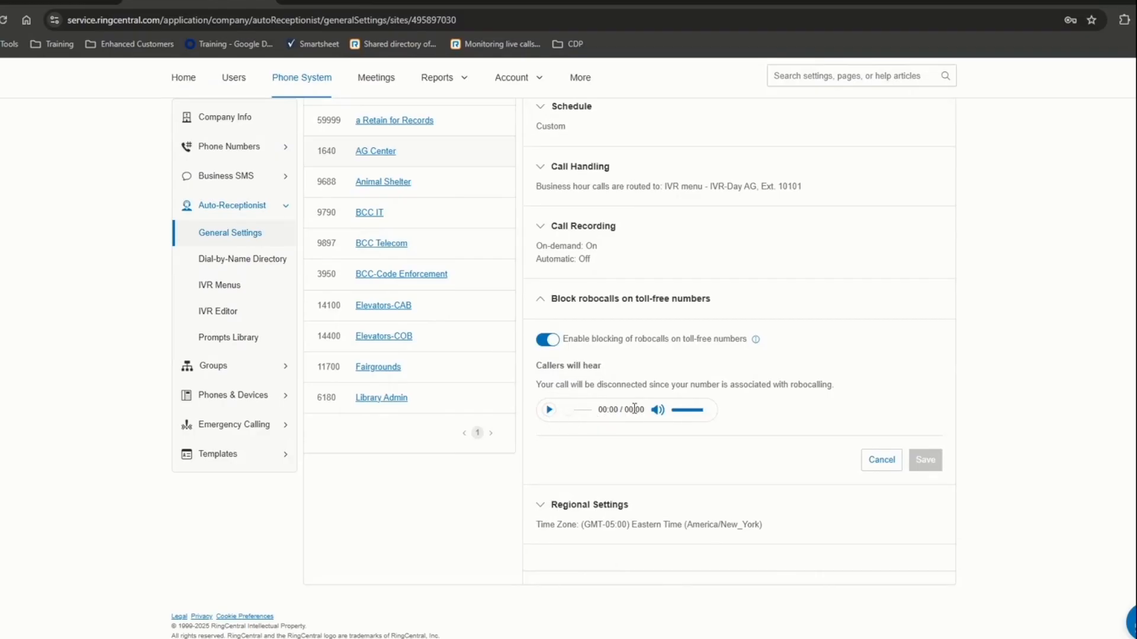
click(549, 411)
click(545, 506)
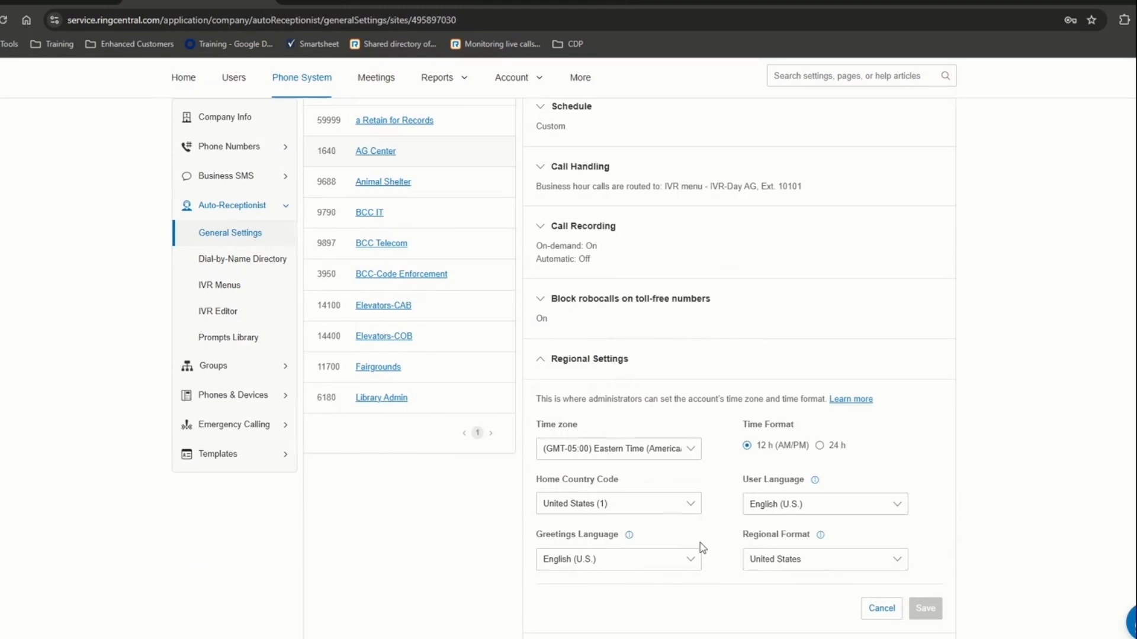
scroll(686, 550, up, 5)
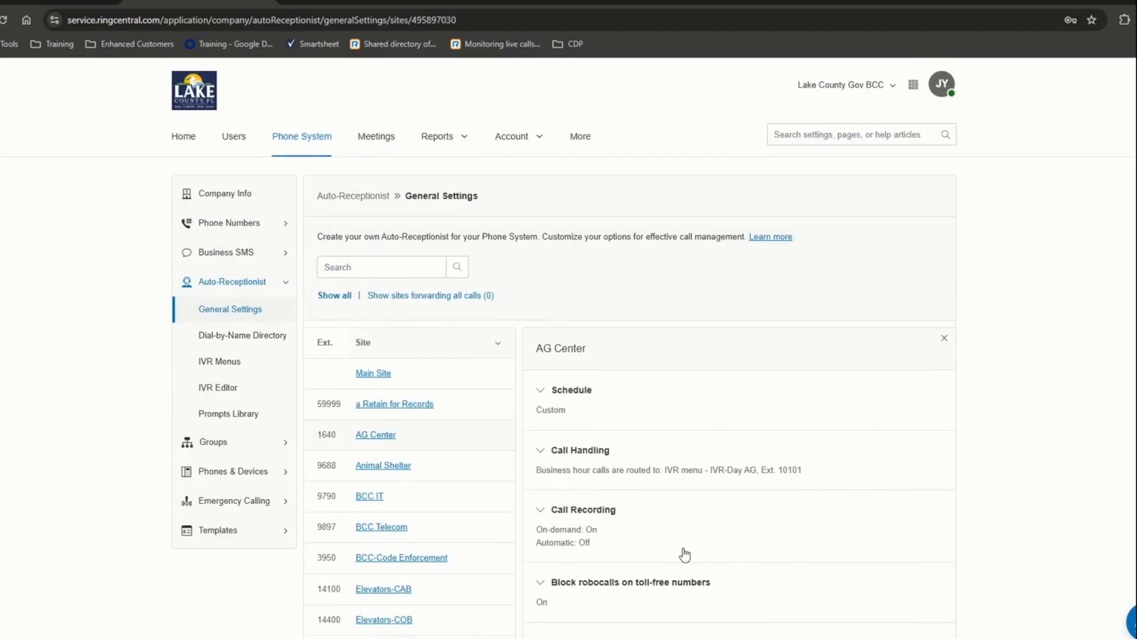
scroll(685, 555, down, 4)
scroll(682, 553, up, 2)
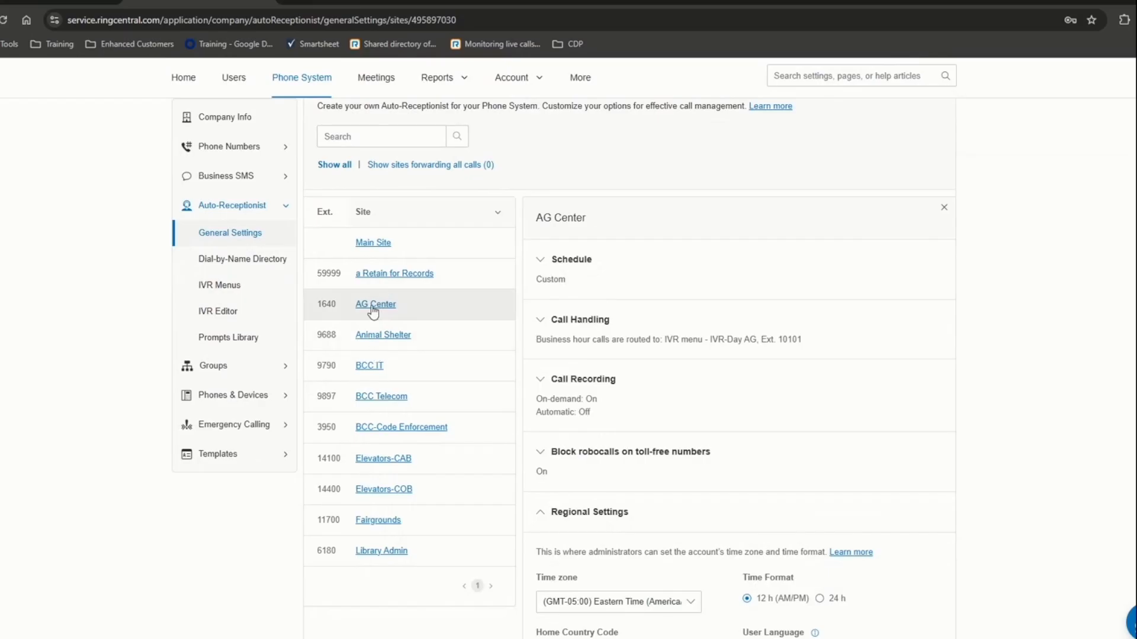
- Compare AG Center's call handling with Animal Shelter's routing to IVR-Day01 Animal (Ext. 10201), then select BCC IT
click(545, 321)
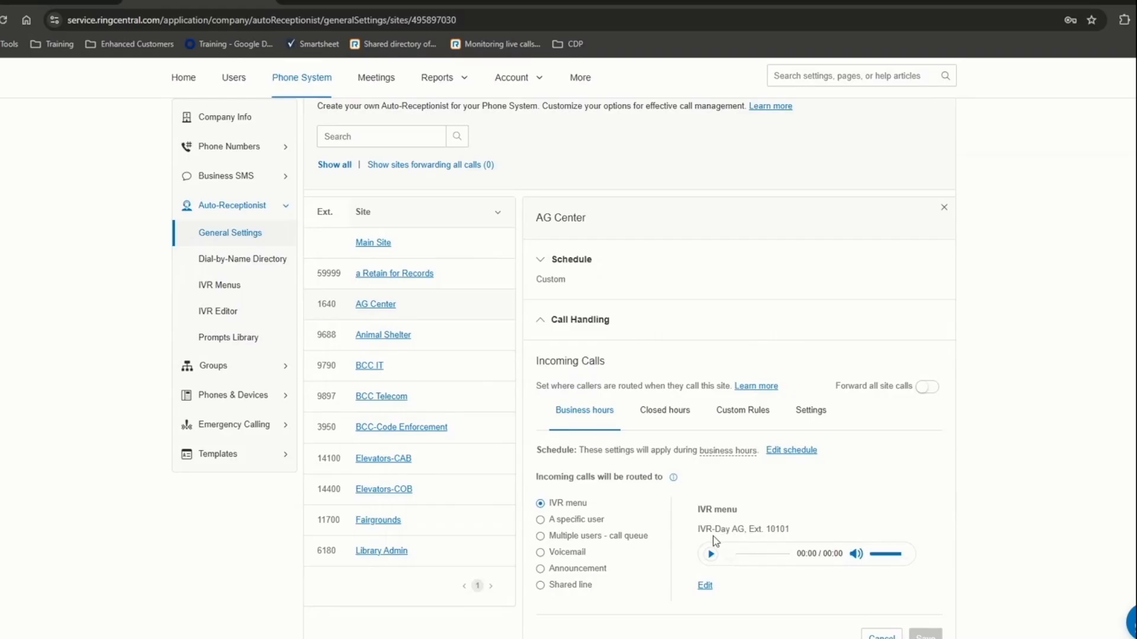
click(398, 335)
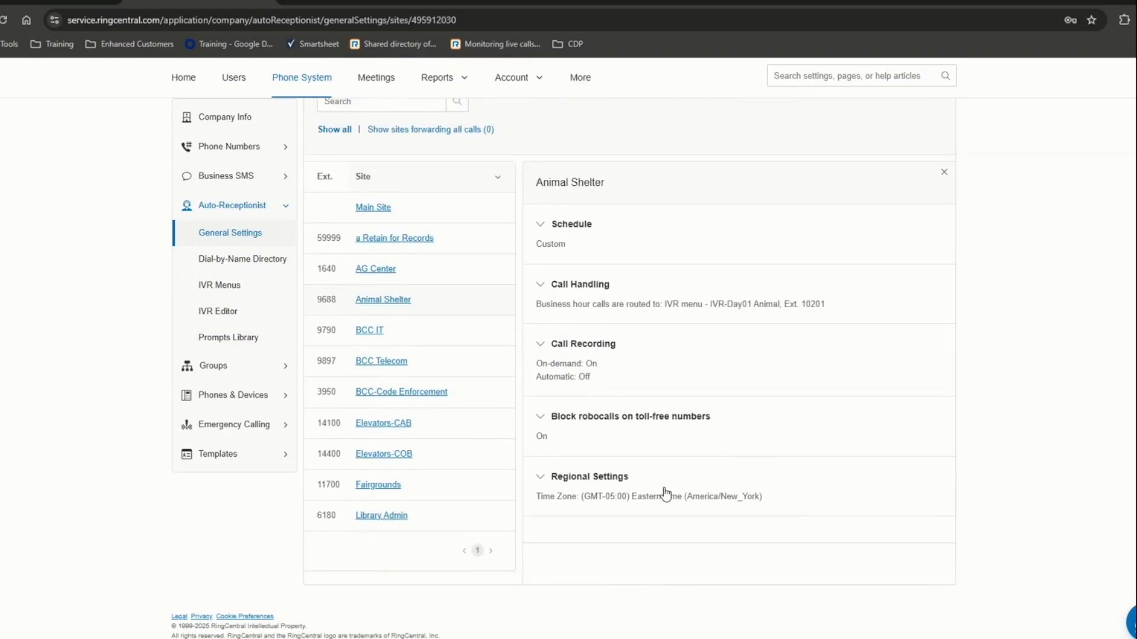
click(547, 288)
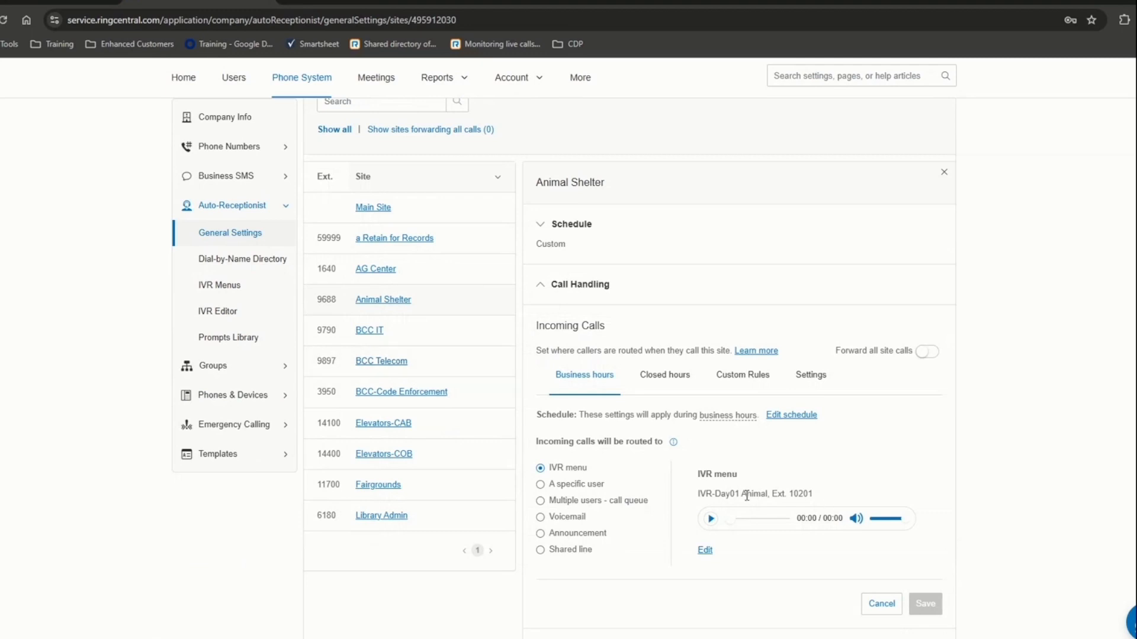
drag(721, 494, 788, 494)
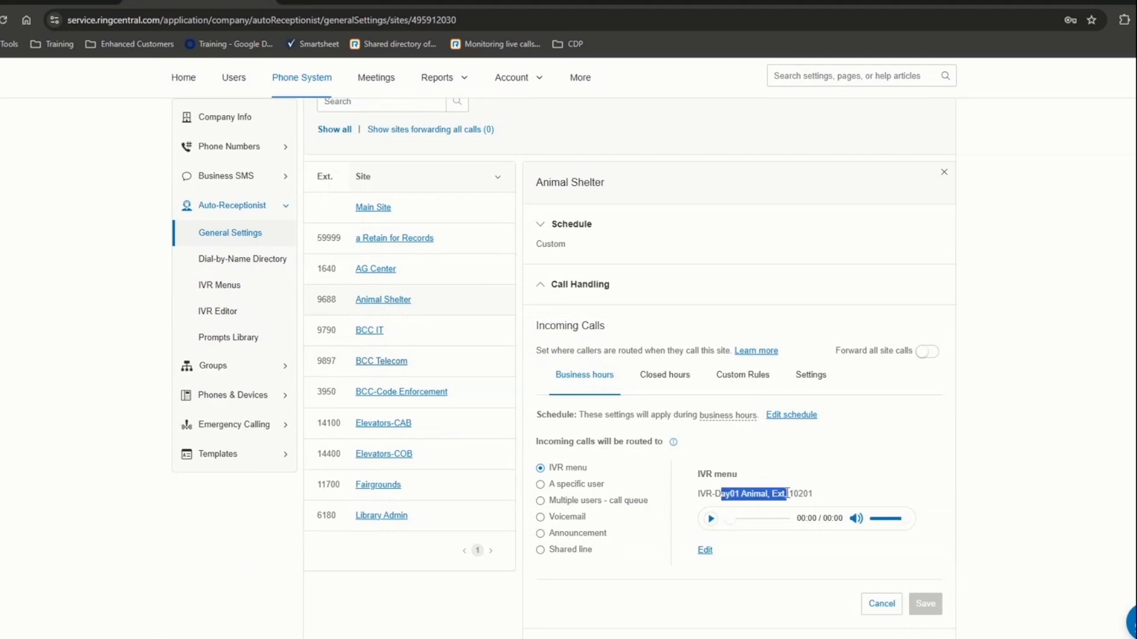
drag(787, 493, 785, 492)
click(370, 329)
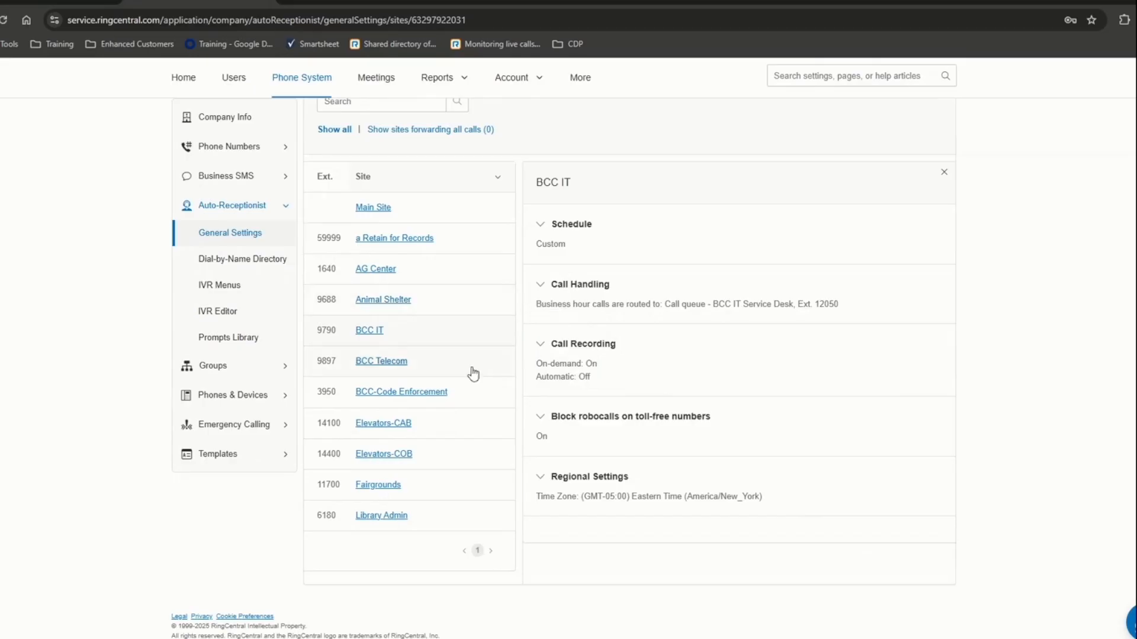
- Show the IVR Menus list with its eight existing menus
click(228, 289)
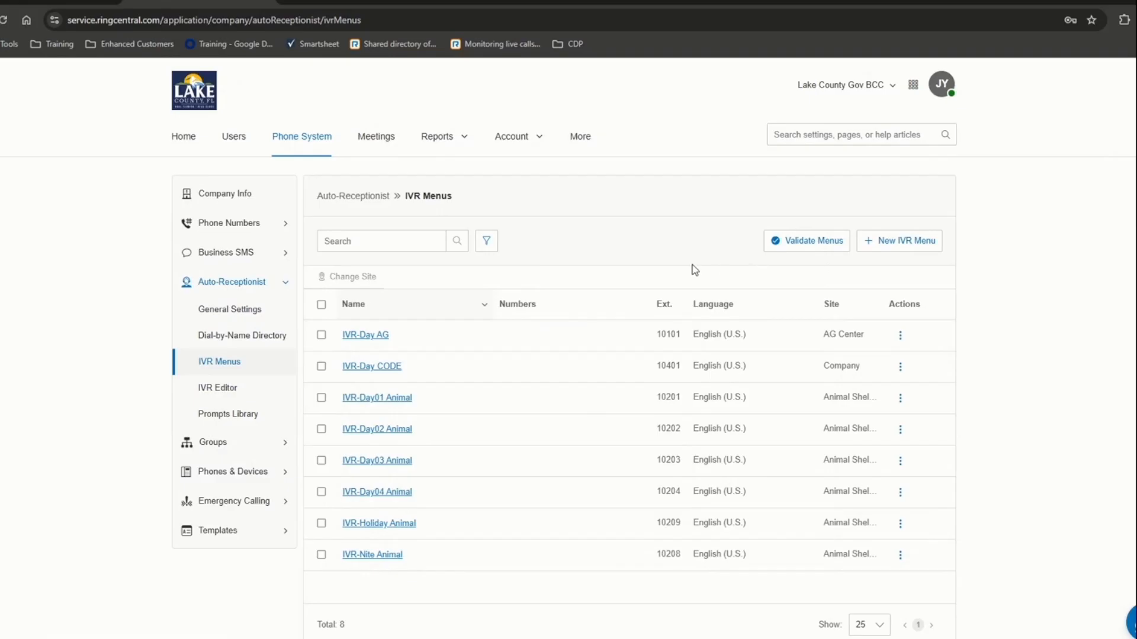
- Create and save the IVR menu 'Training Demo' on the Company site, extension 10402
click(898, 246)
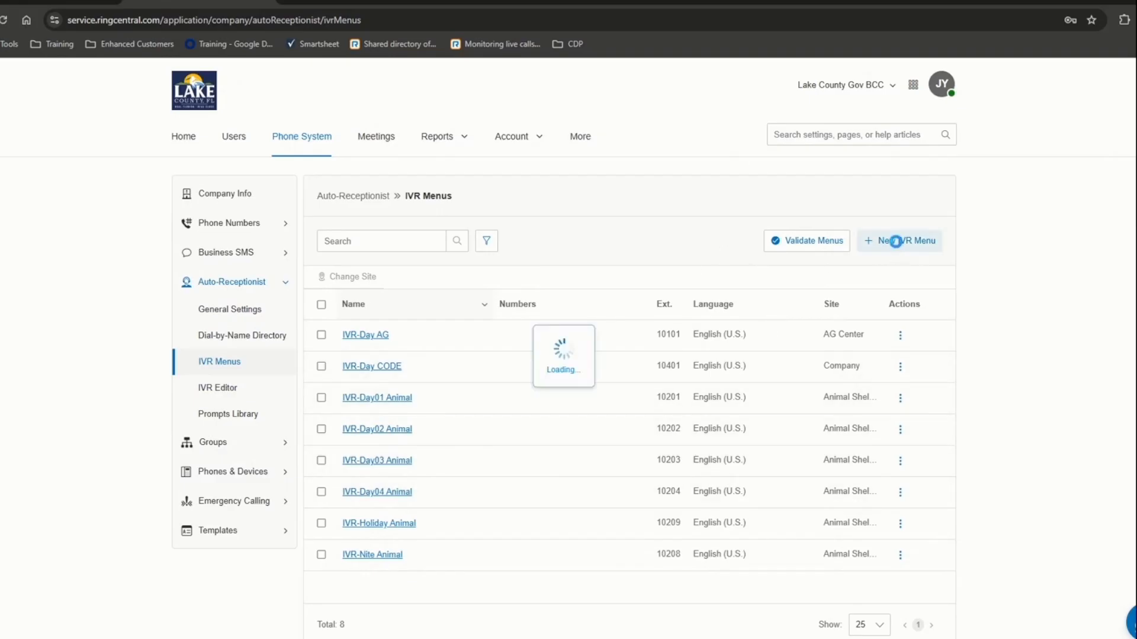
click(526, 238)
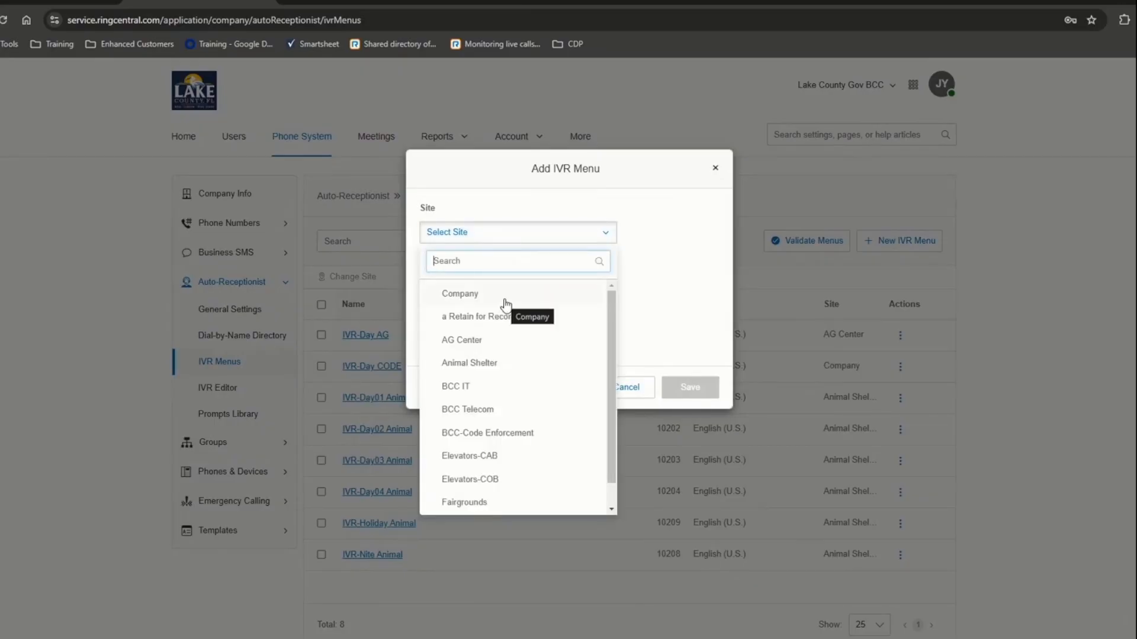
click(462, 296)
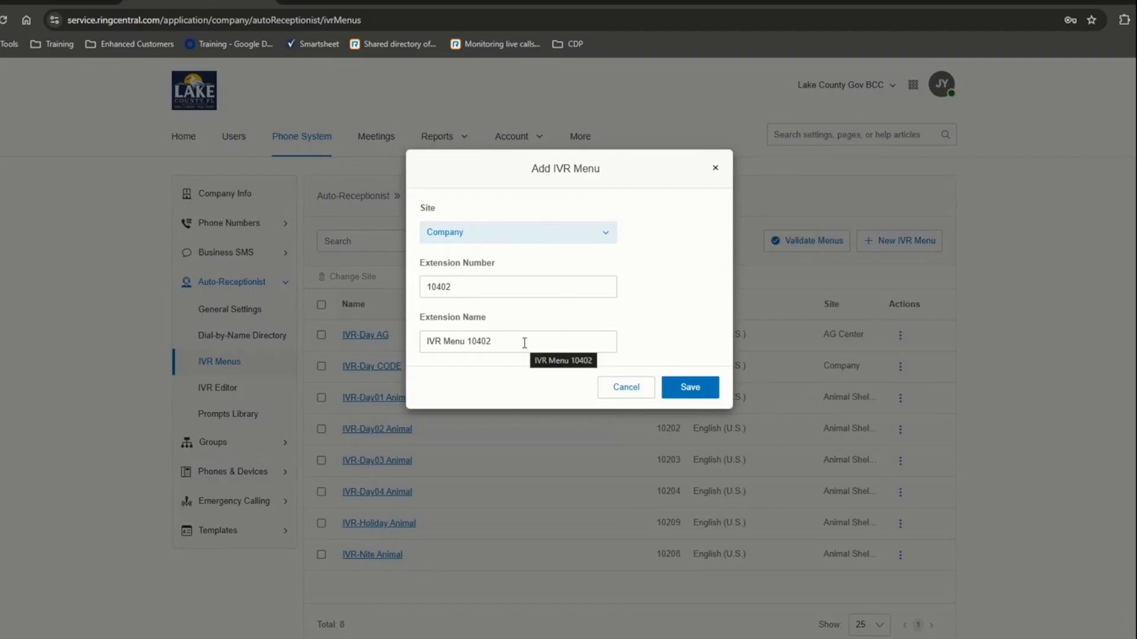
drag(499, 341, 413, 340)
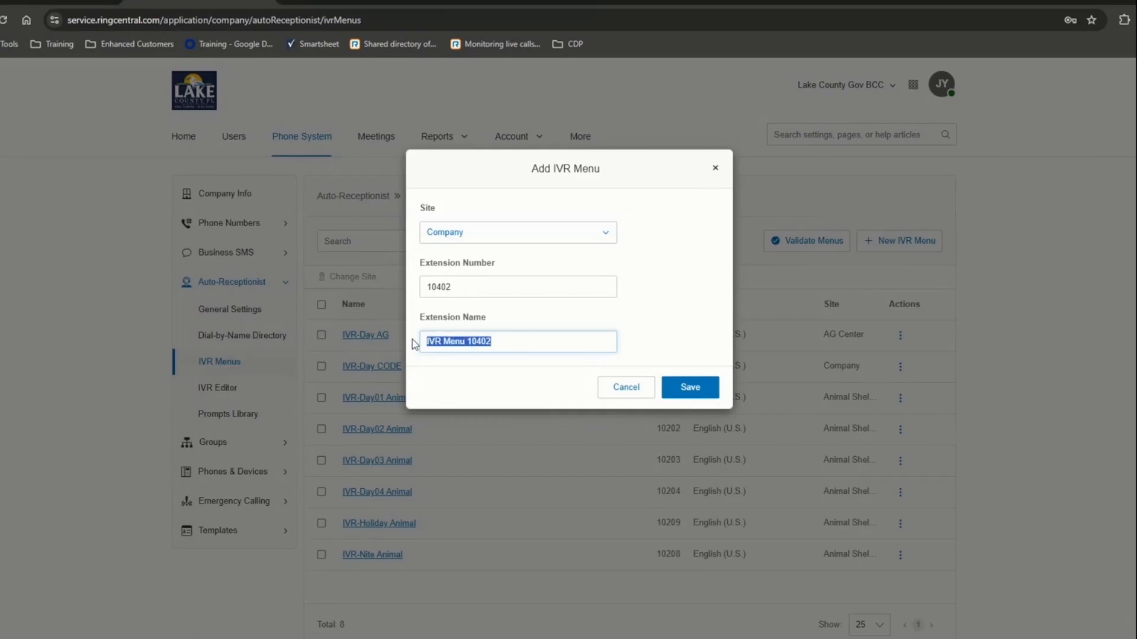
text(Training Demo)
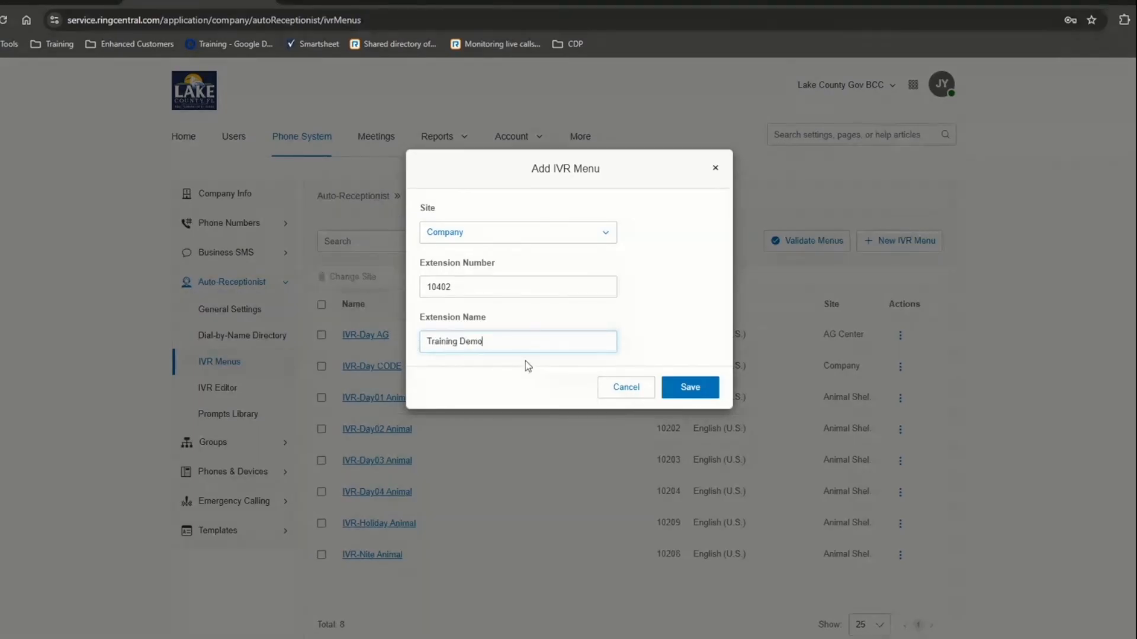
click(675, 391)
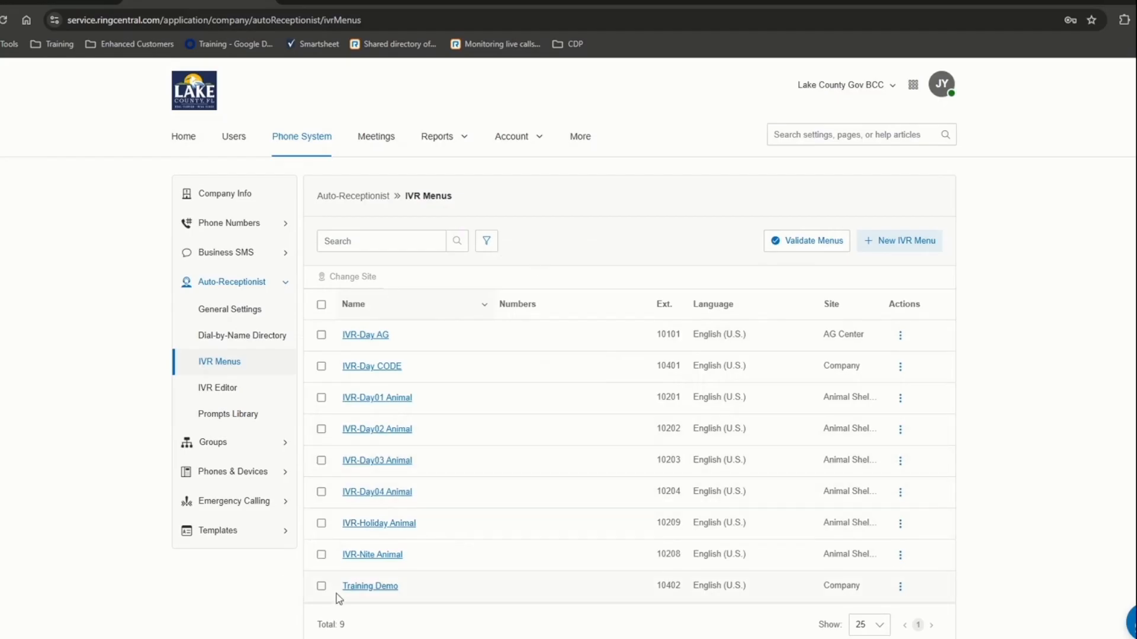
- Open Training Demo's Prompt settings, showing the text-to-speech greeting 'Thank you for calling.'
click(364, 589)
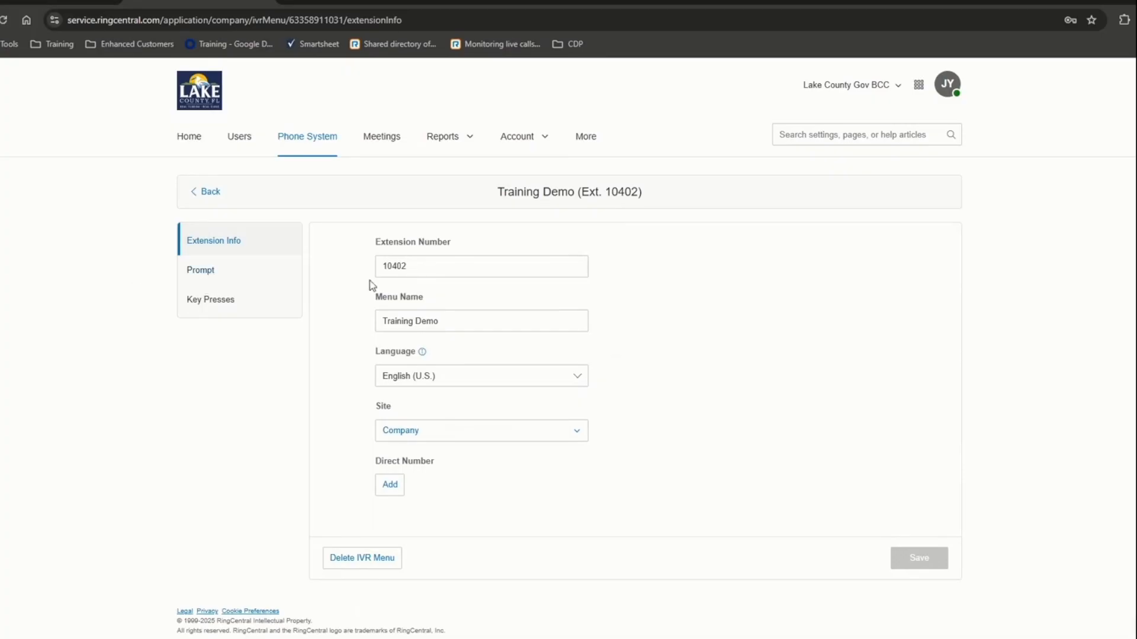
click(203, 274)
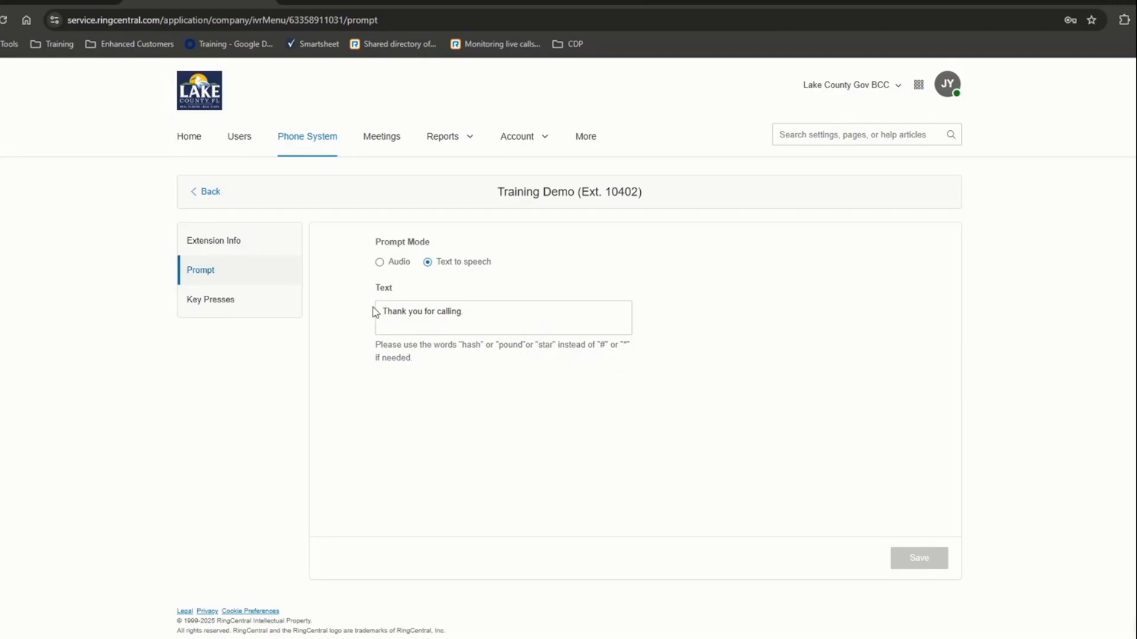
- Append 'press 1 for xyz' and 'press 2 for abc' to the greeting, with a period after xyz
click(480, 316)
text(pr)
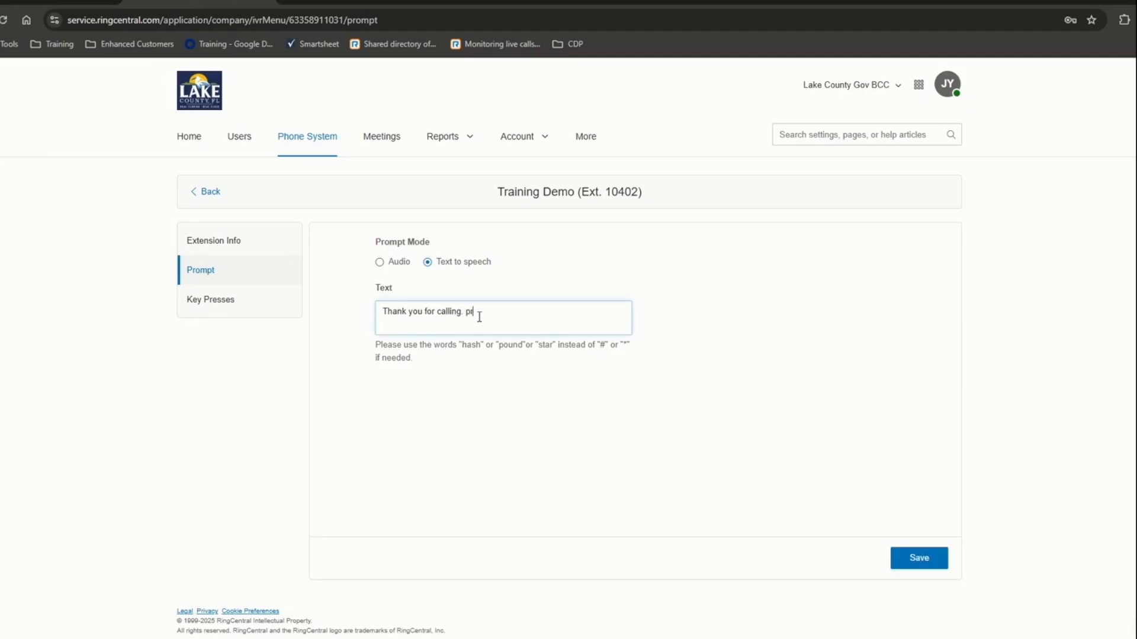
text(ess 1 for xyz)
text( and pres)
text( 2 for a)
text(bc)
text(s)
click(522, 313)
text(.)
key(BackSpace)
- Capitalise 'Press' in the greeting, save it, and bring up the menu's Key Presses
click(471, 312)
key(BackSpace)
text(P)
drag(527, 313, 524, 313)
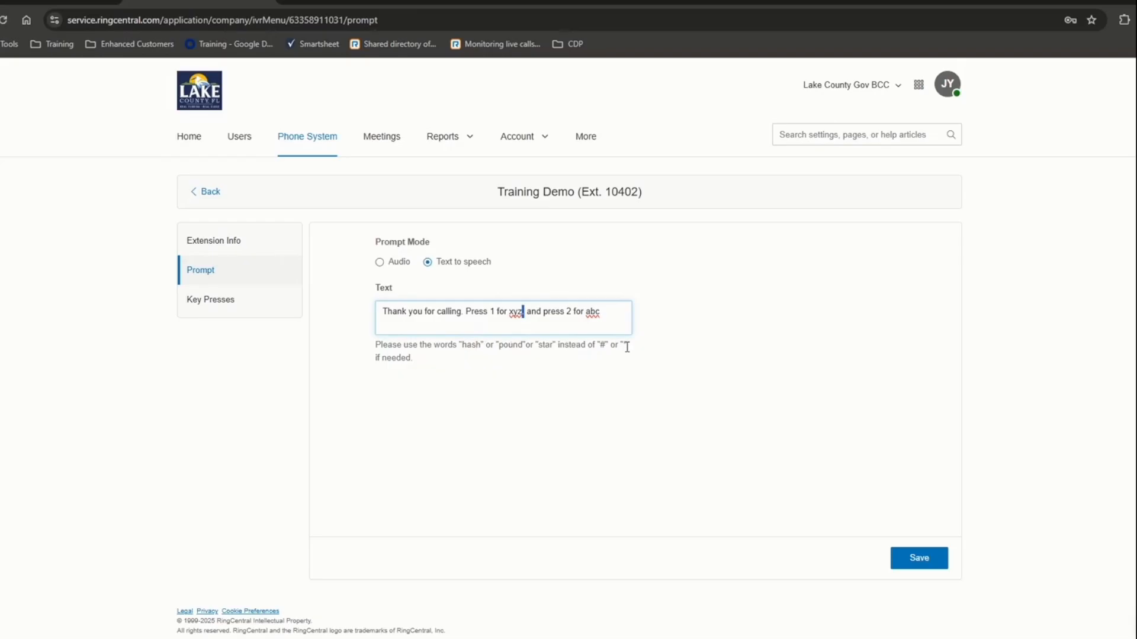
drag(597, 347, 623, 348)
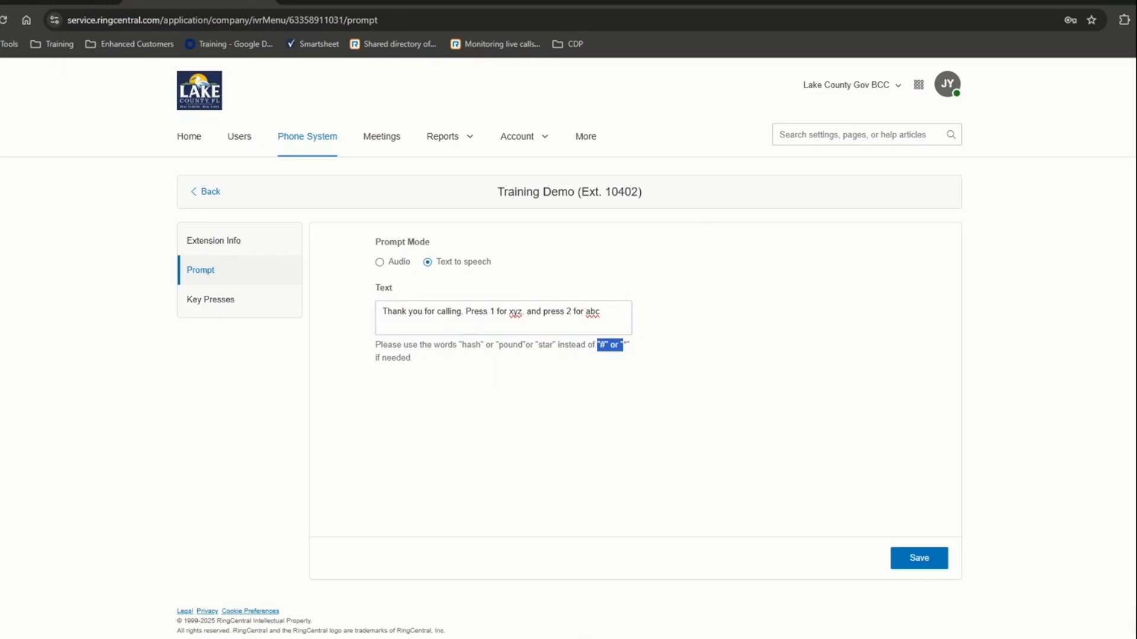
click(925, 575)
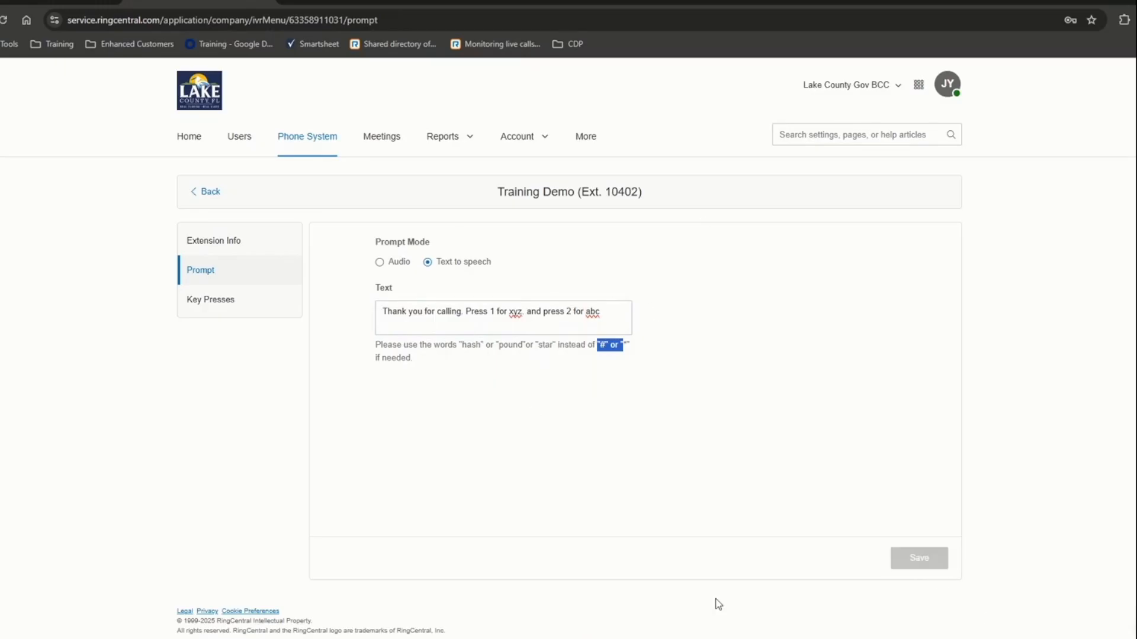
click(212, 302)
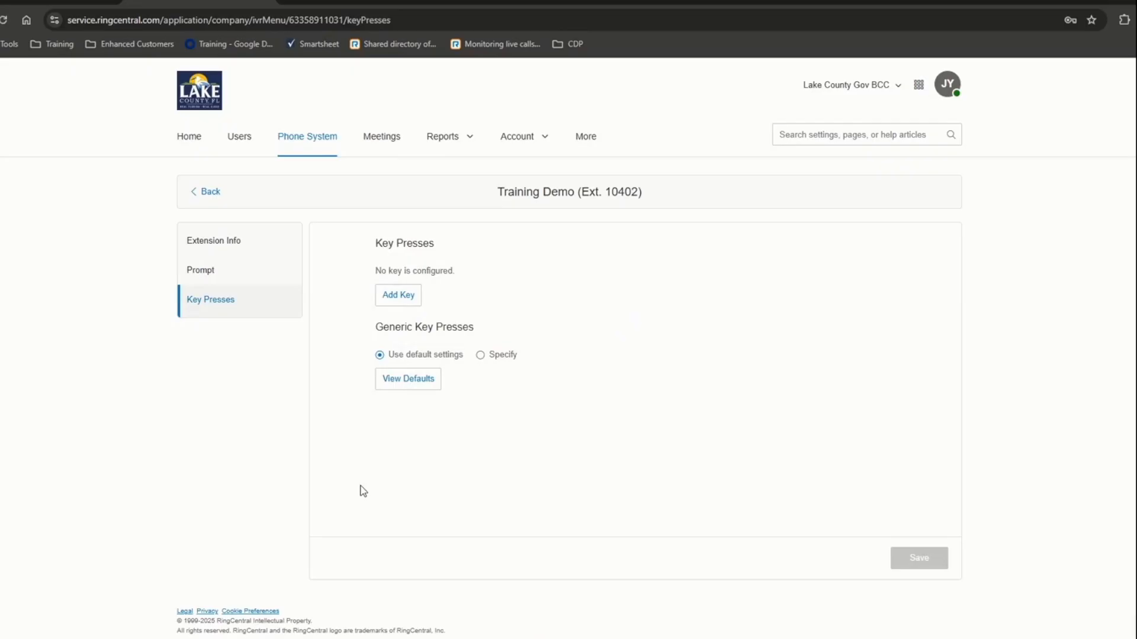
- Assign key 1 to 10221-Animal Adoptions and save
click(391, 296)
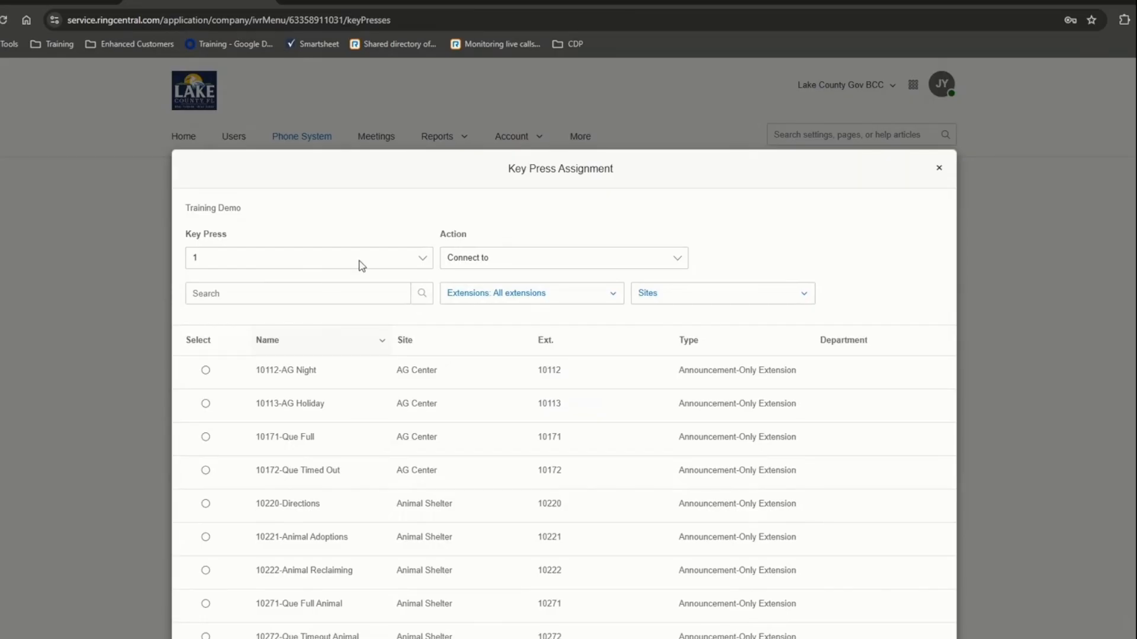
scroll(360, 363, down, 2)
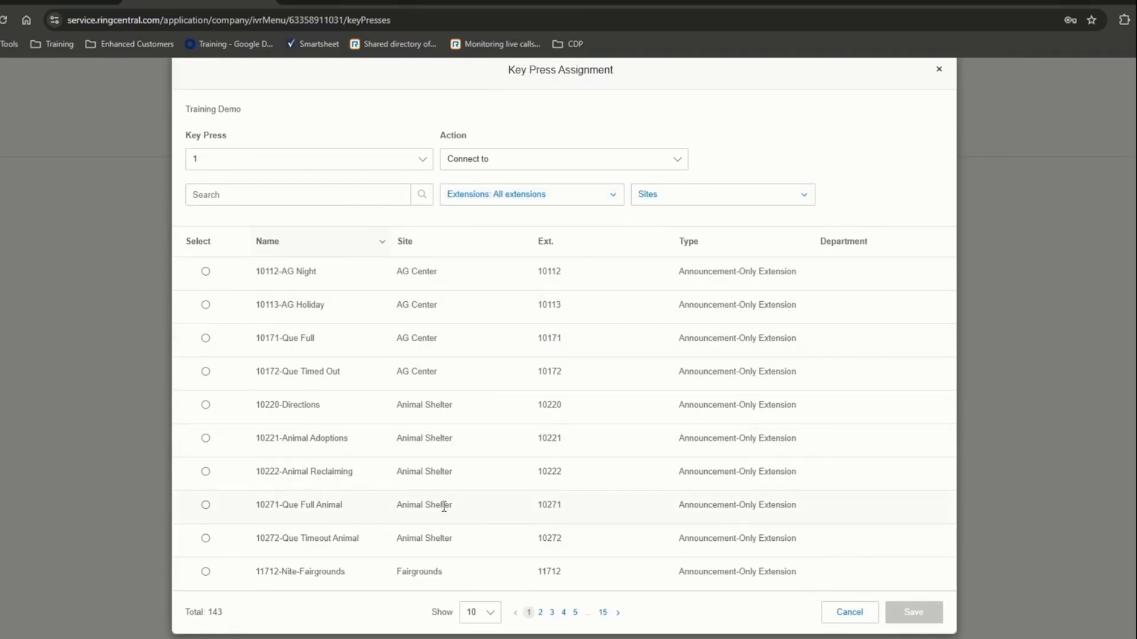
click(206, 439)
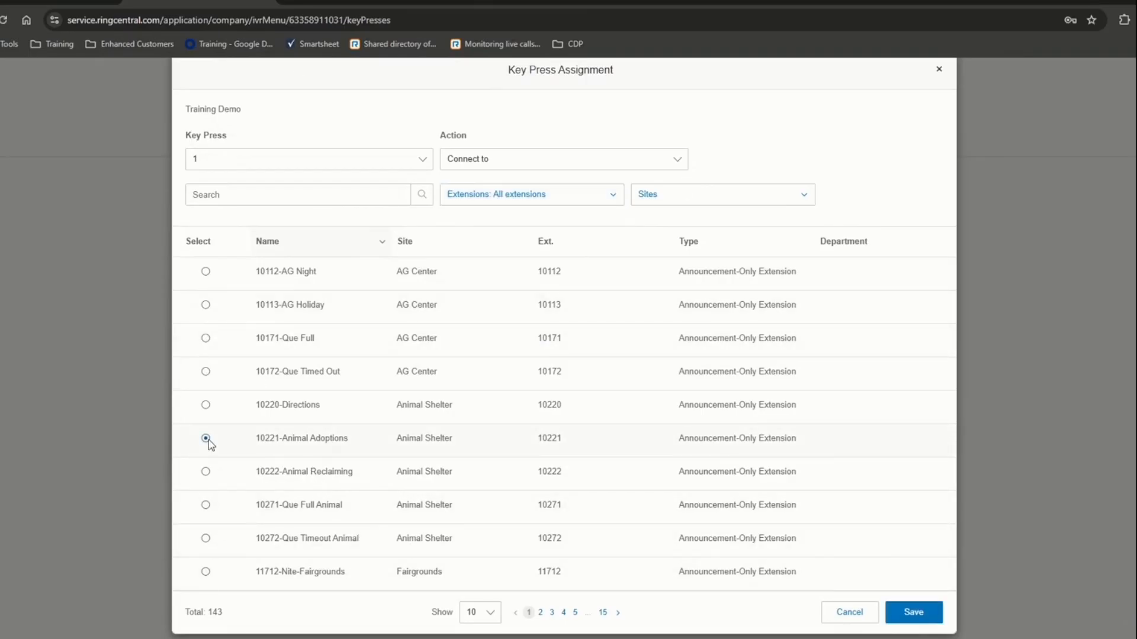
click(897, 613)
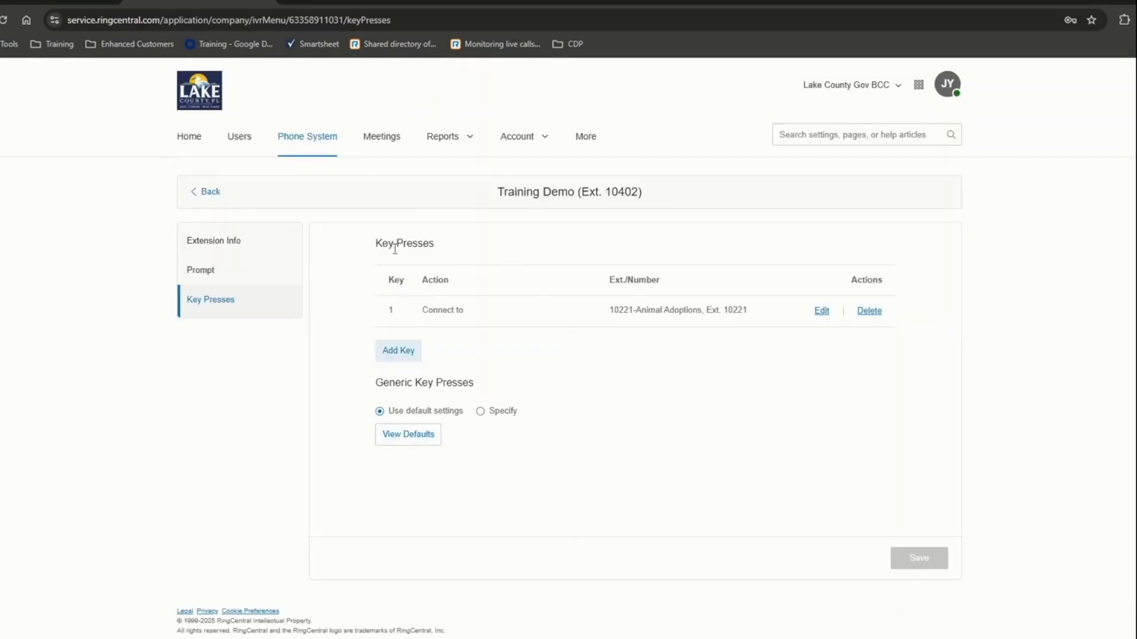
- Add key 2 routed to the user at Ext. 1896, listing all 143 extensions to find them
click(396, 353)
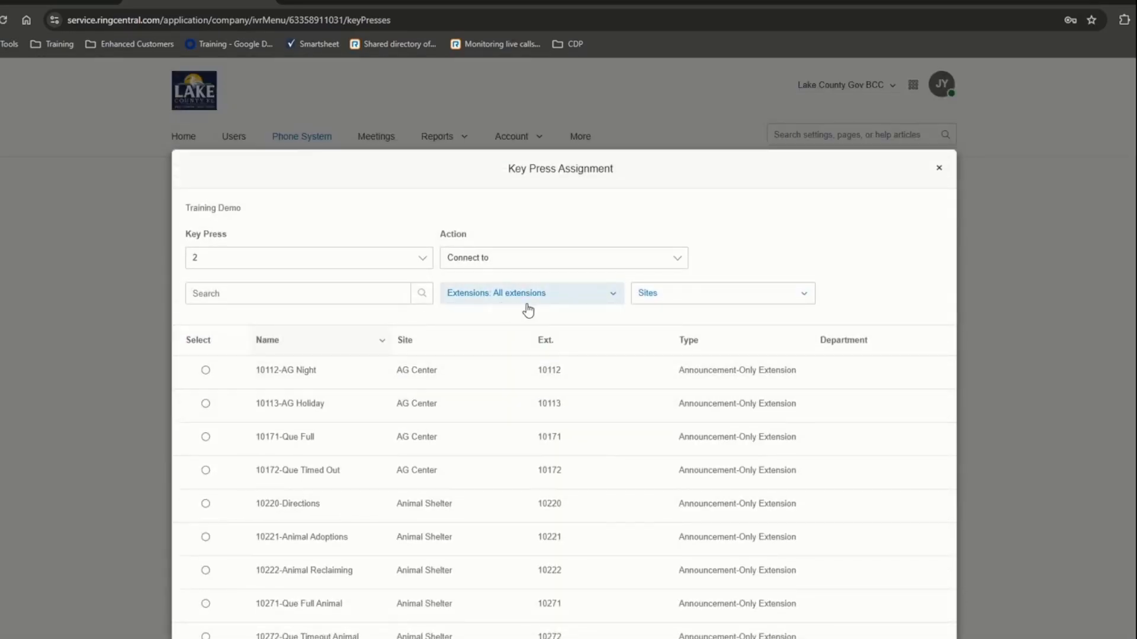
click(550, 302)
click(550, 300)
scroll(343, 385, down, 2)
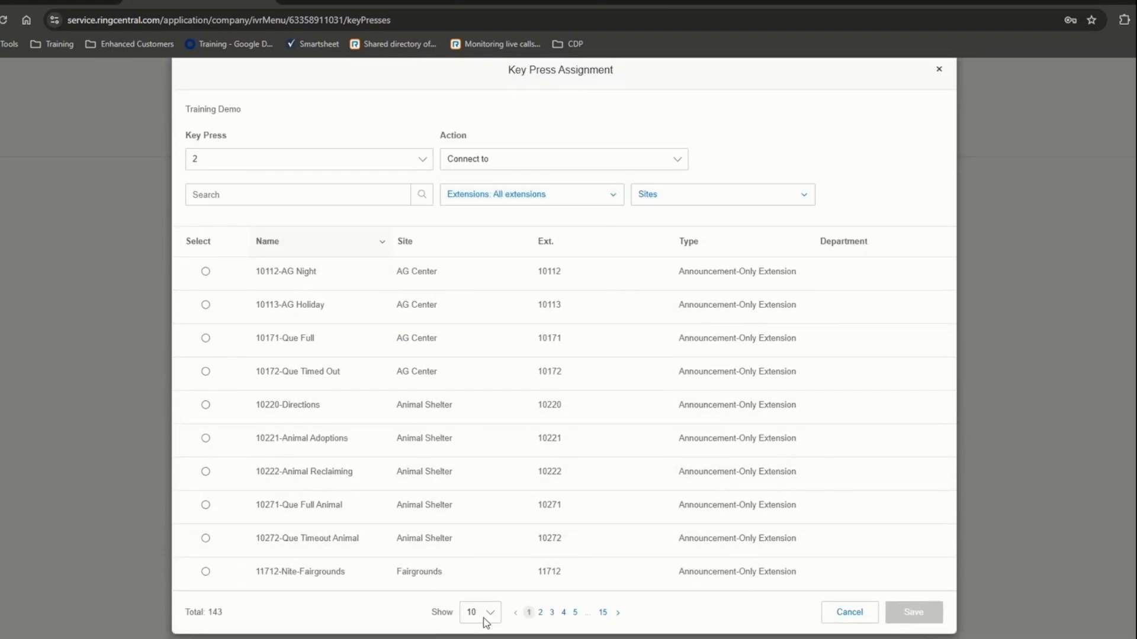
click(491, 614)
click(492, 616)
click(492, 616)
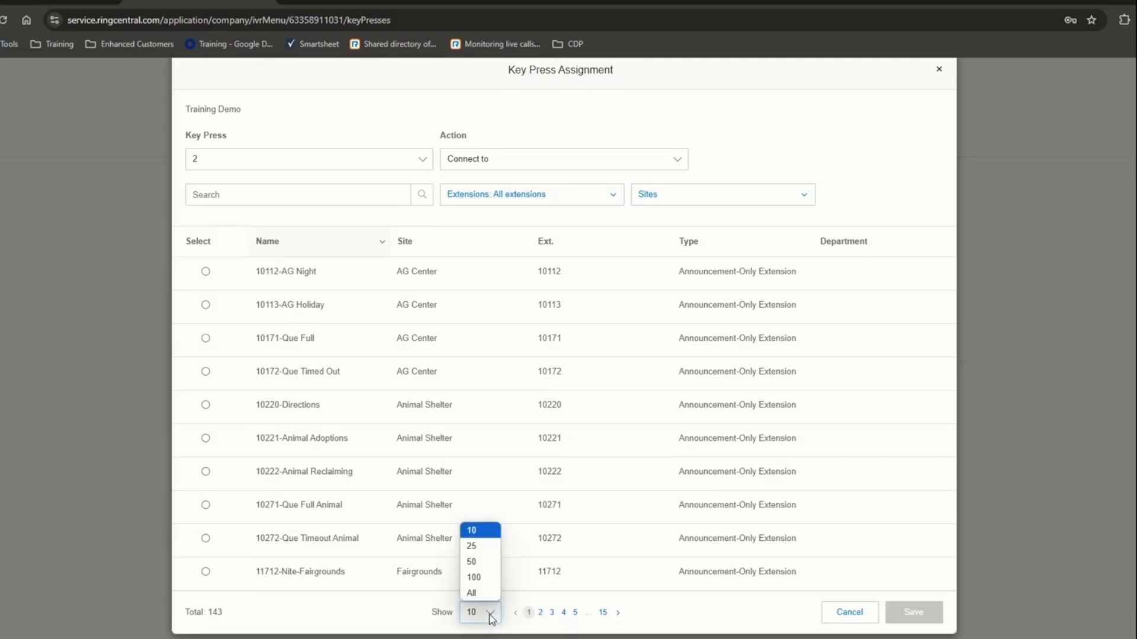
click(485, 594)
scroll(415, 533, down, 10)
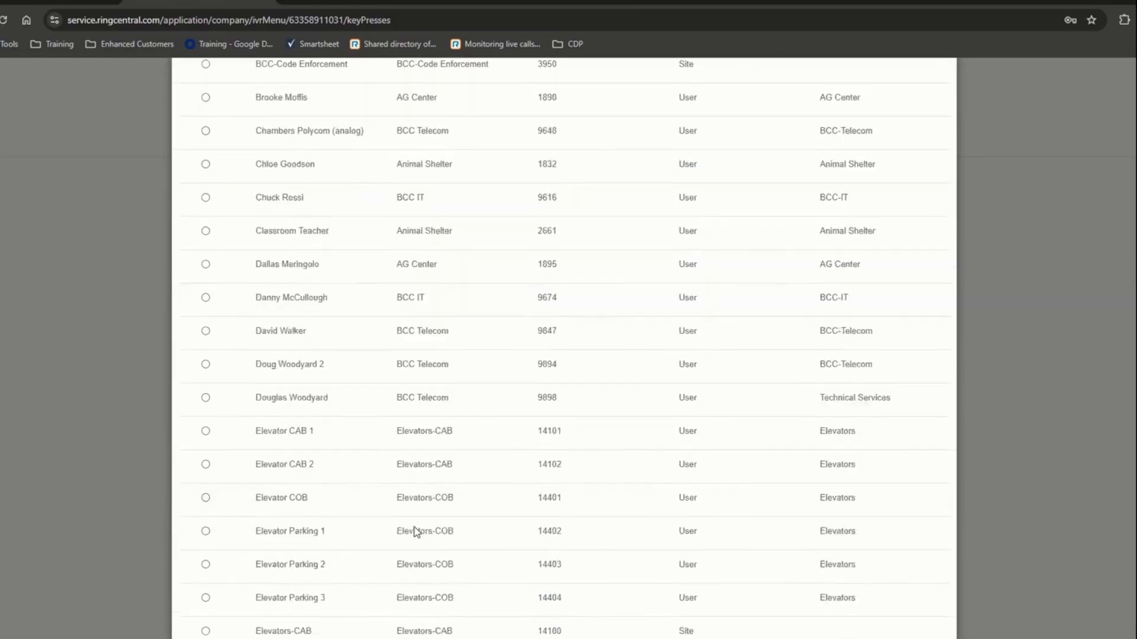
click(205, 444)
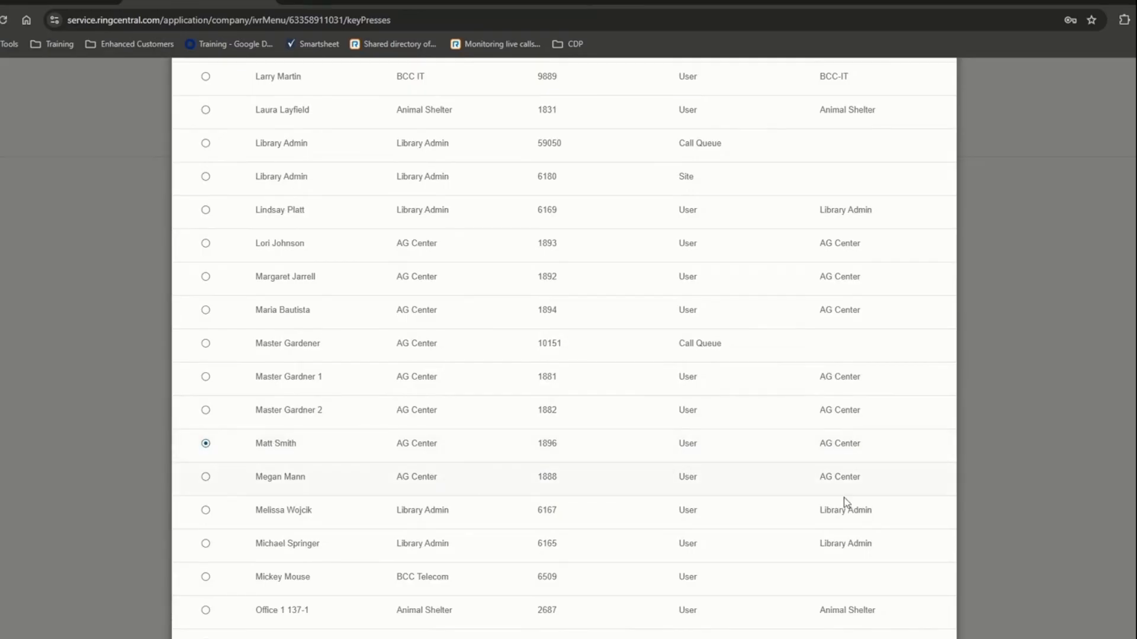
scroll(845, 503, down, 10)
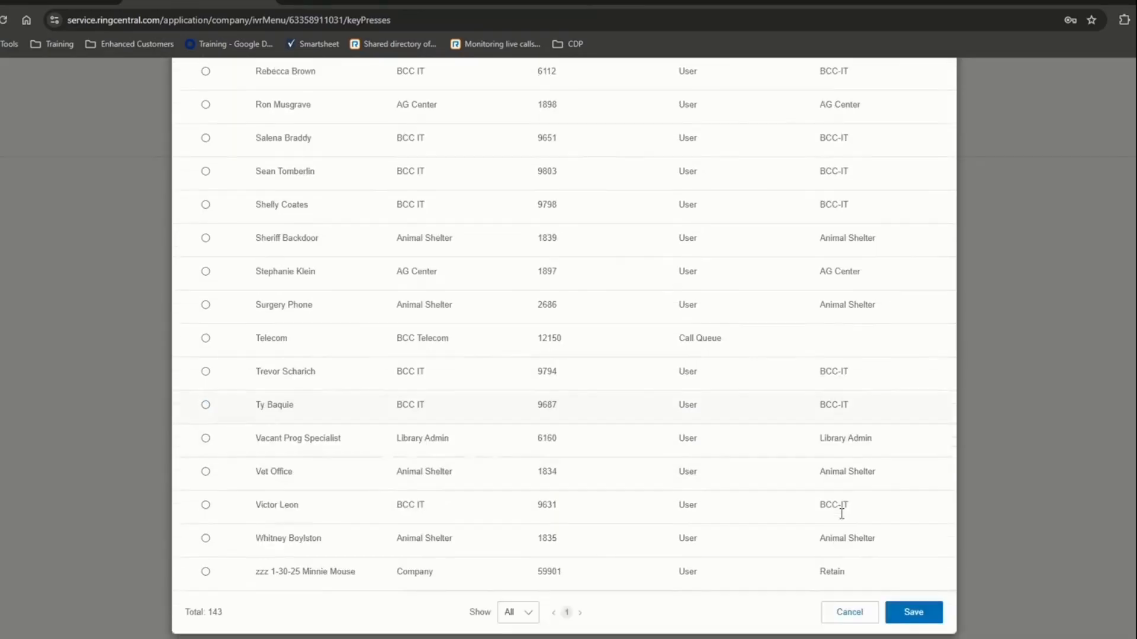
click(904, 616)
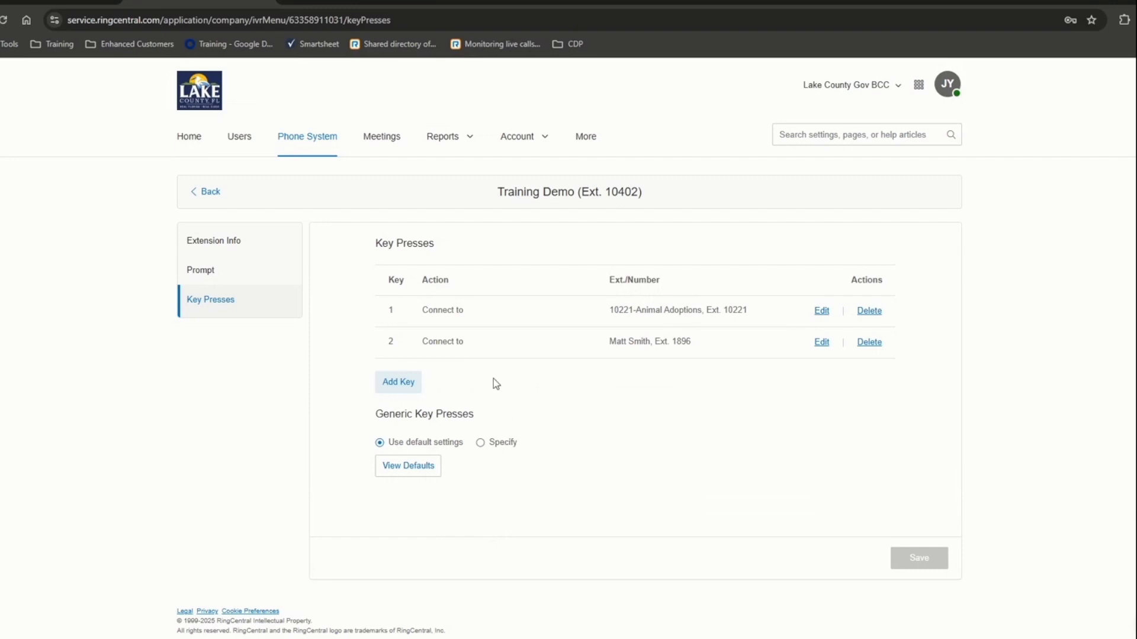
- Check Training Demo's extension info, then return to the IVR menu list
click(223, 251)
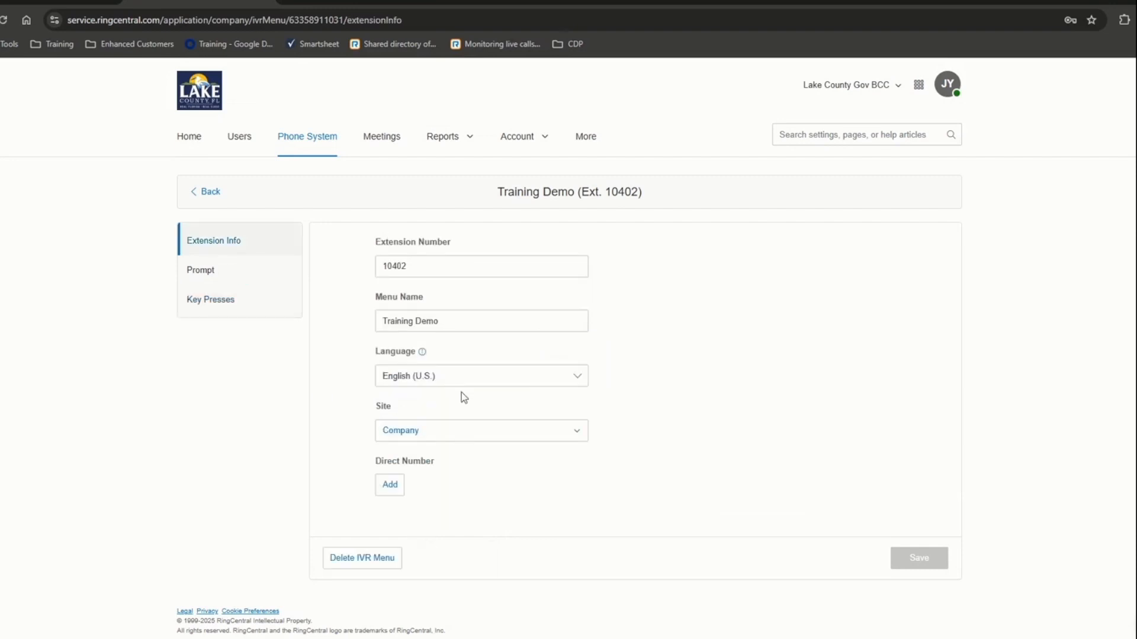
drag(385, 265, 463, 374)
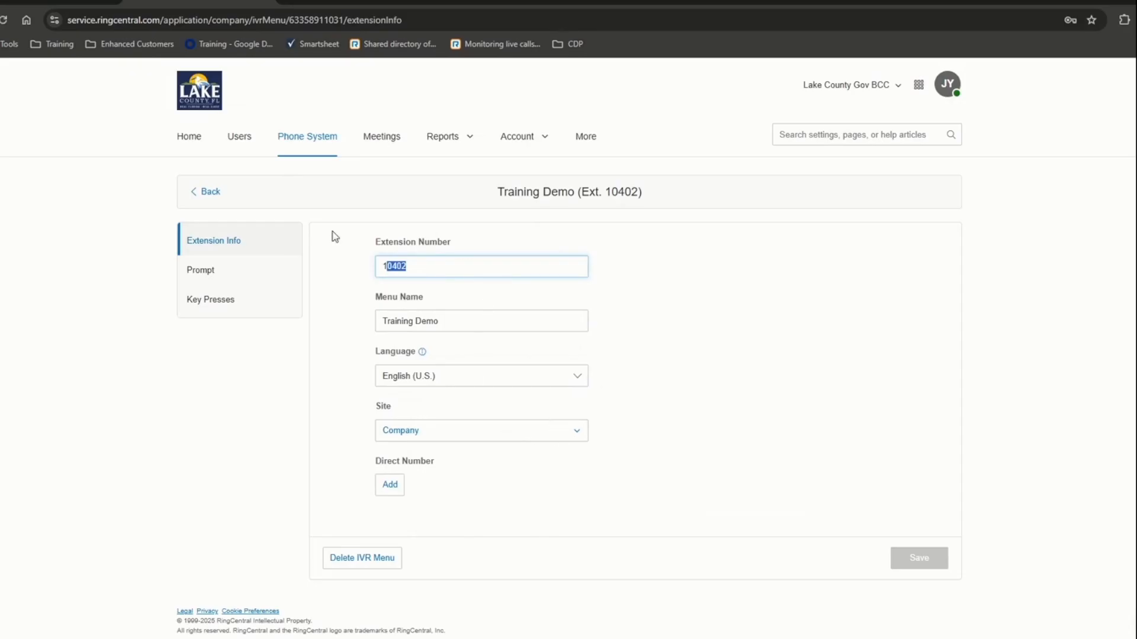
click(206, 192)
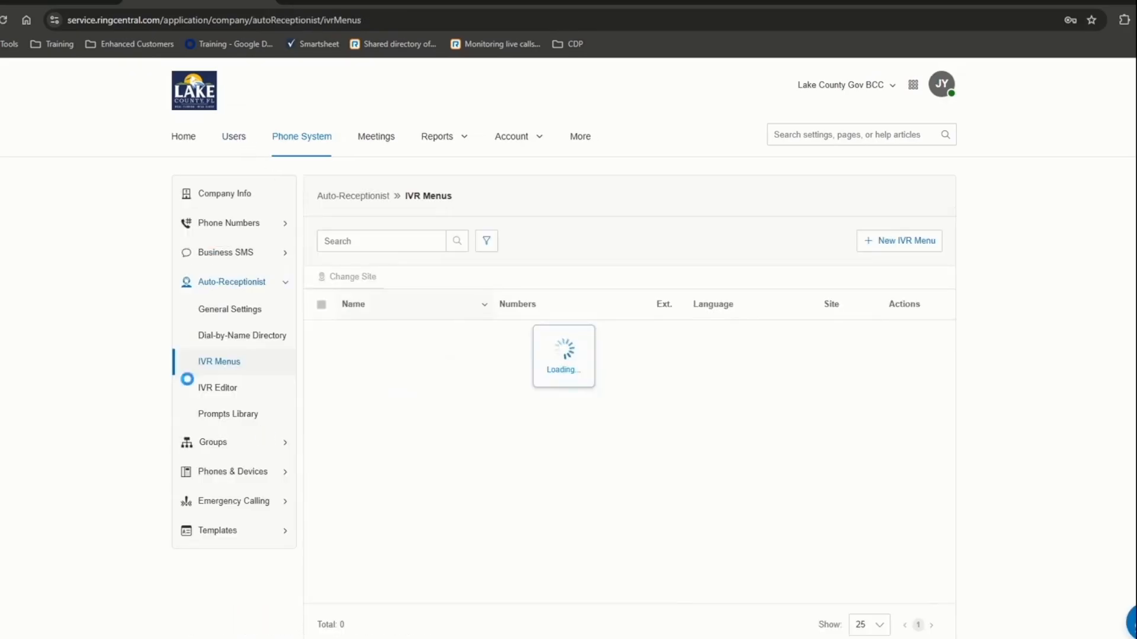
- Show AG Center's call handling in General Settings: business hours routed to IVR-Day AG, Ext. 10101
click(228, 314)
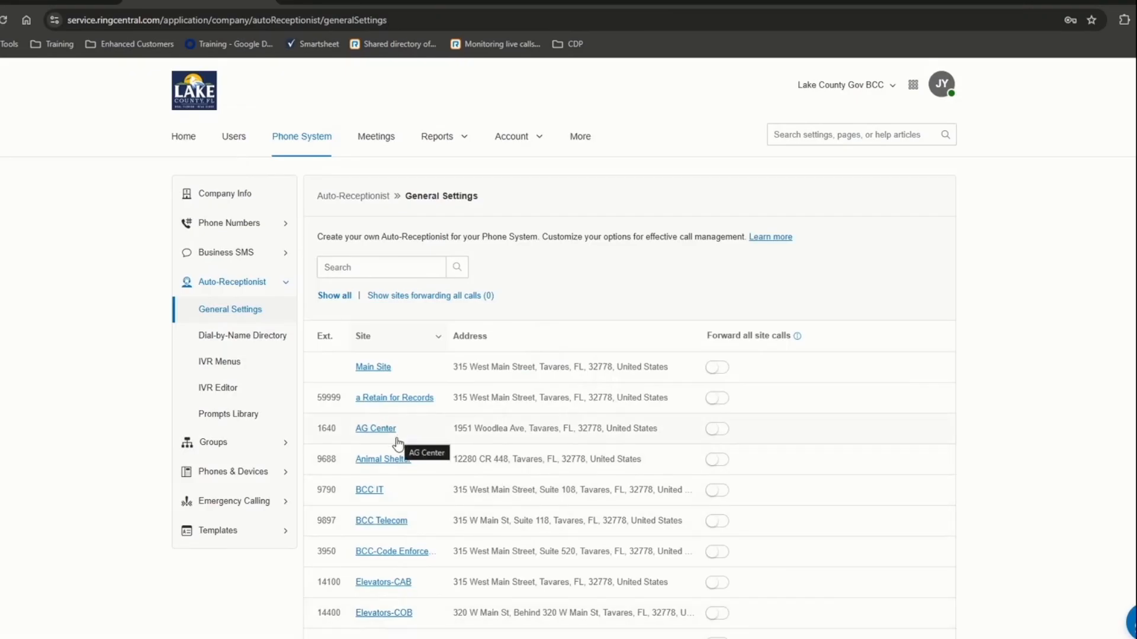
click(373, 367)
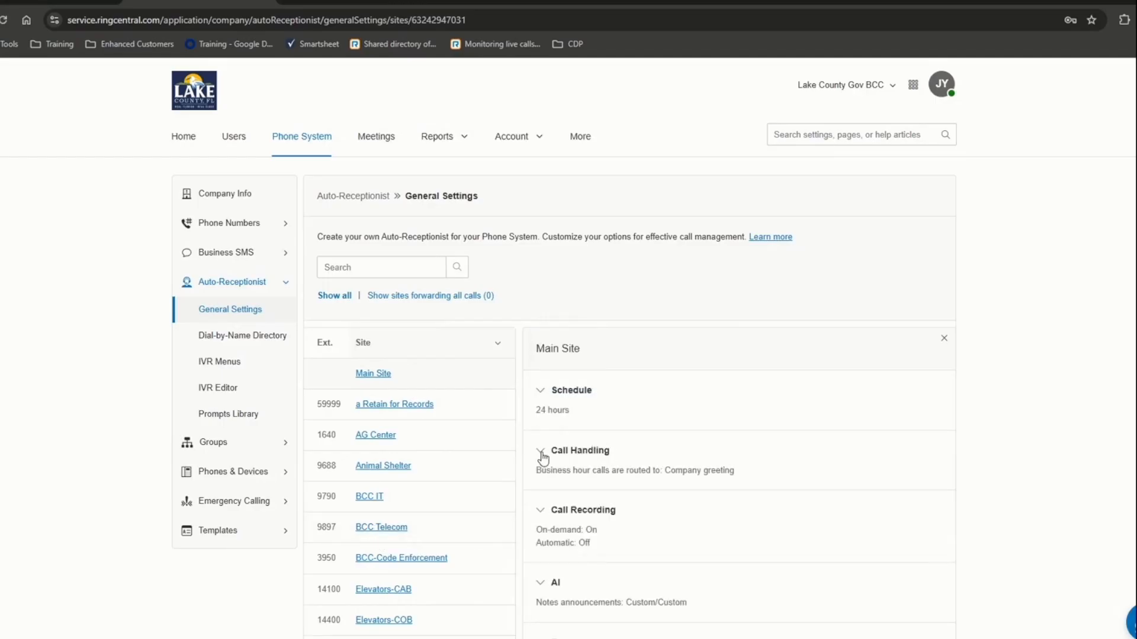
click(375, 434)
scroll(670, 426, down, 1)
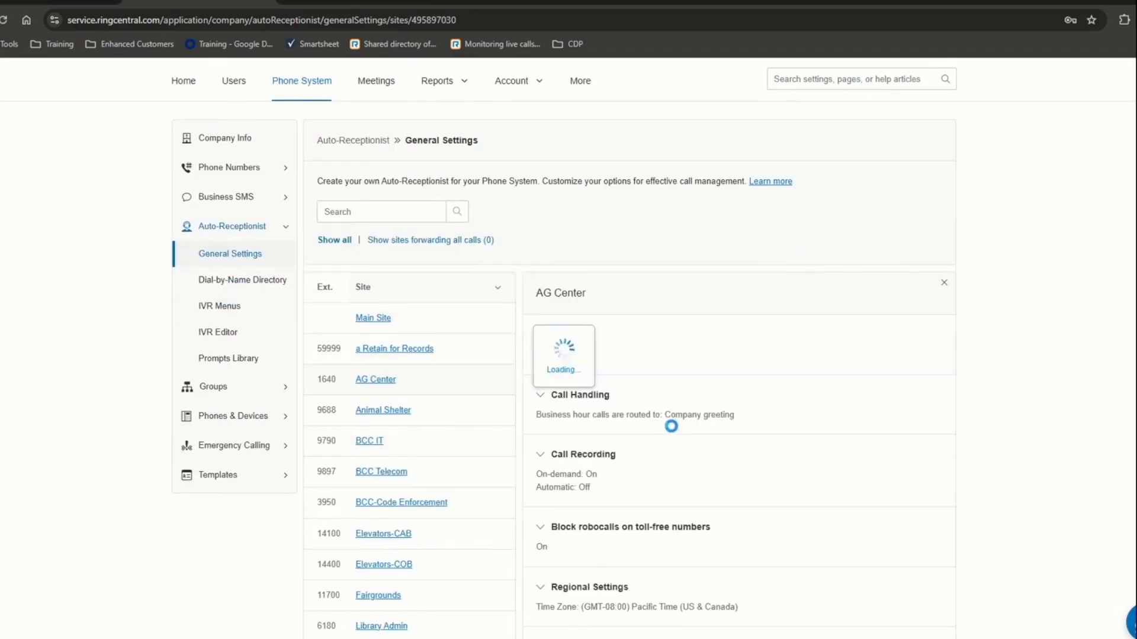
click(540, 395)
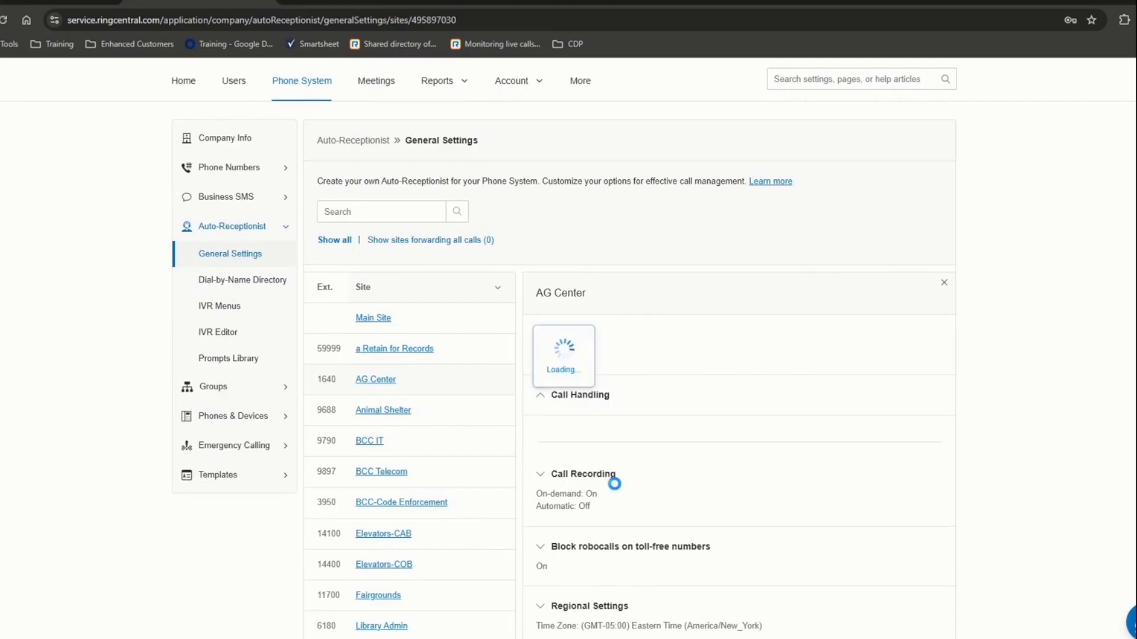
scroll(740, 497, down, 3)
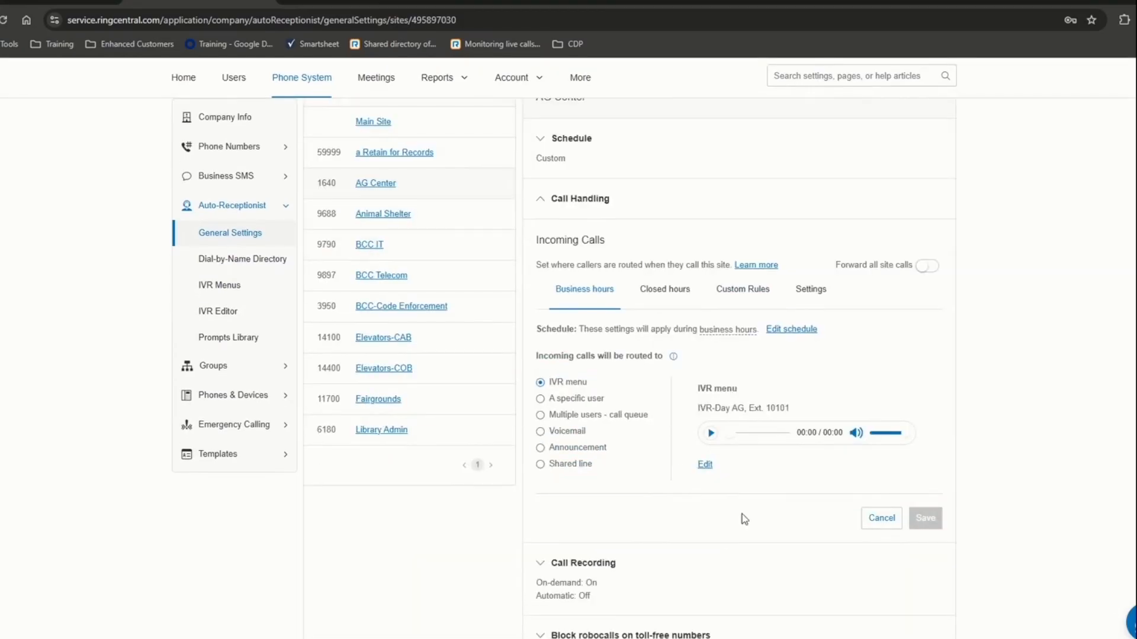
- Inspect AG Center's available IVR menu choices without changing them, then return to the nine-menu IVR list
click(704, 467)
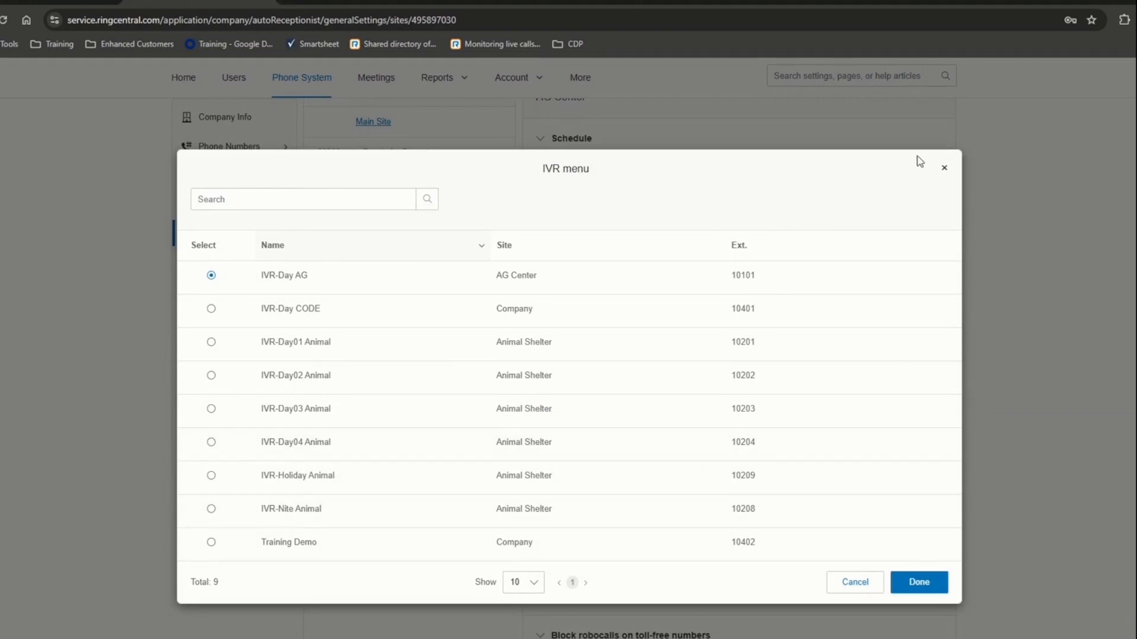
click(945, 171)
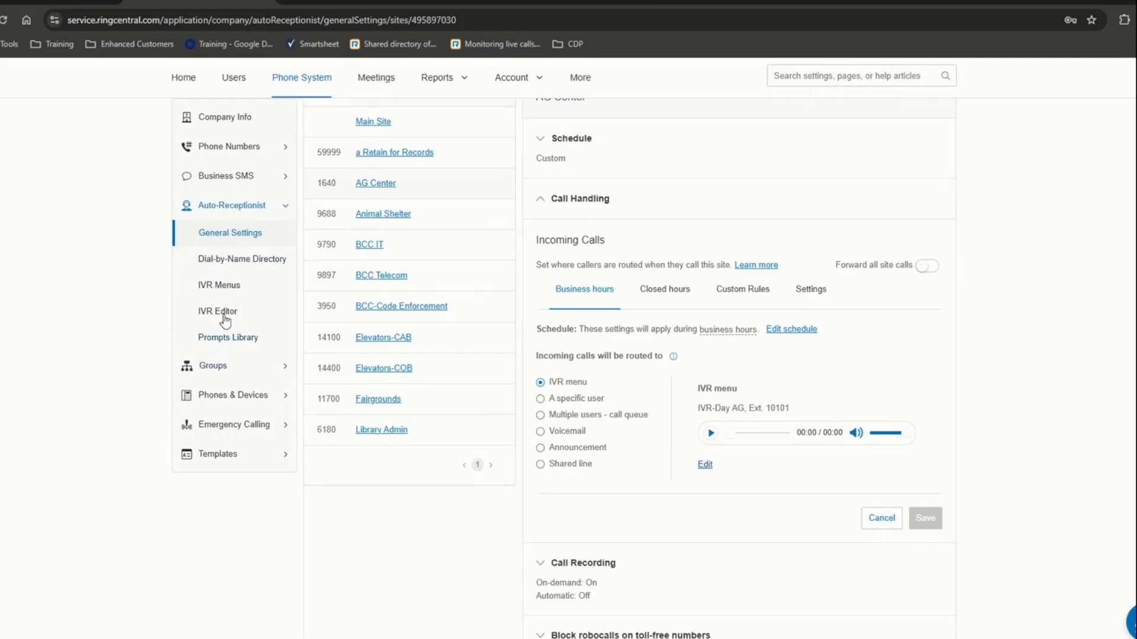
click(226, 286)
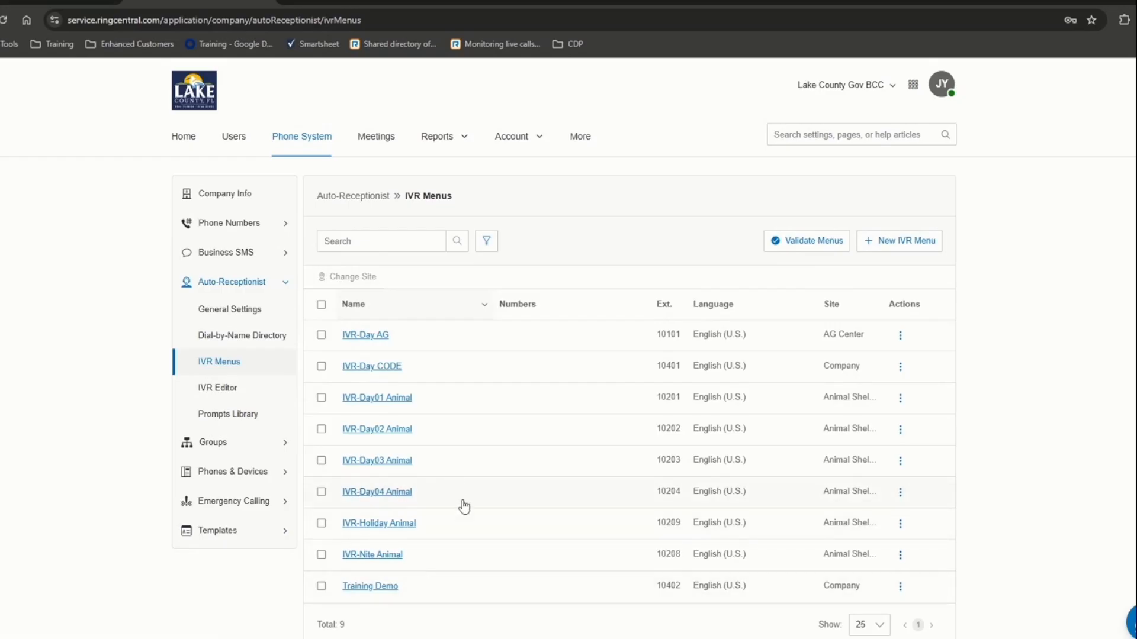
- Launch the Visual IVR Editor, skipping its intro tour and declining to show it again
click(225, 392)
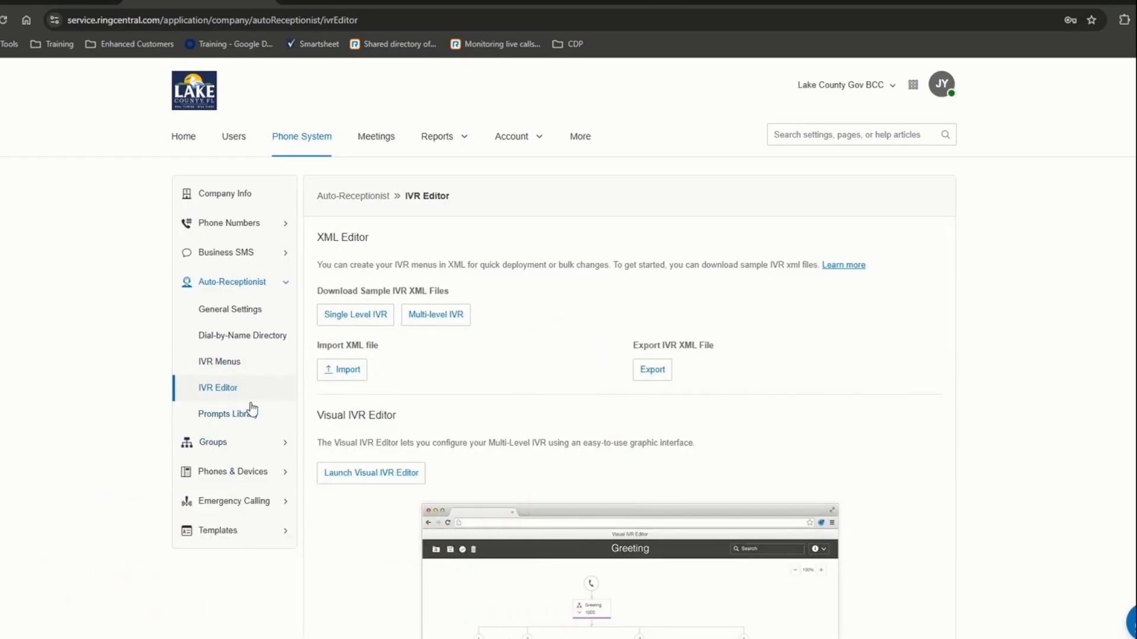
click(361, 474)
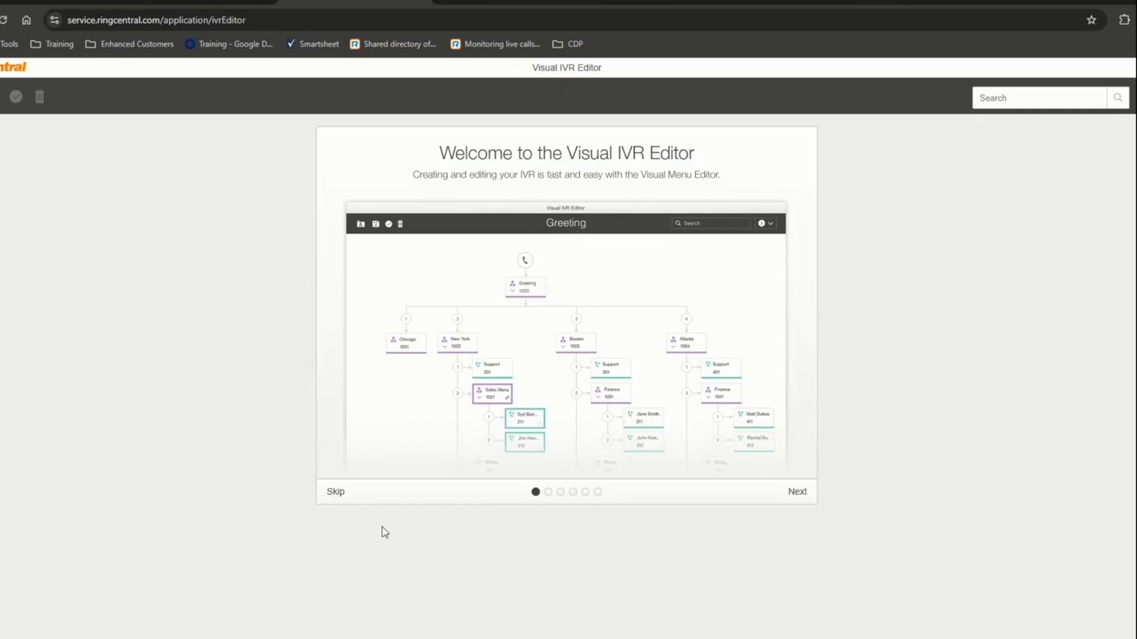
click(336, 495)
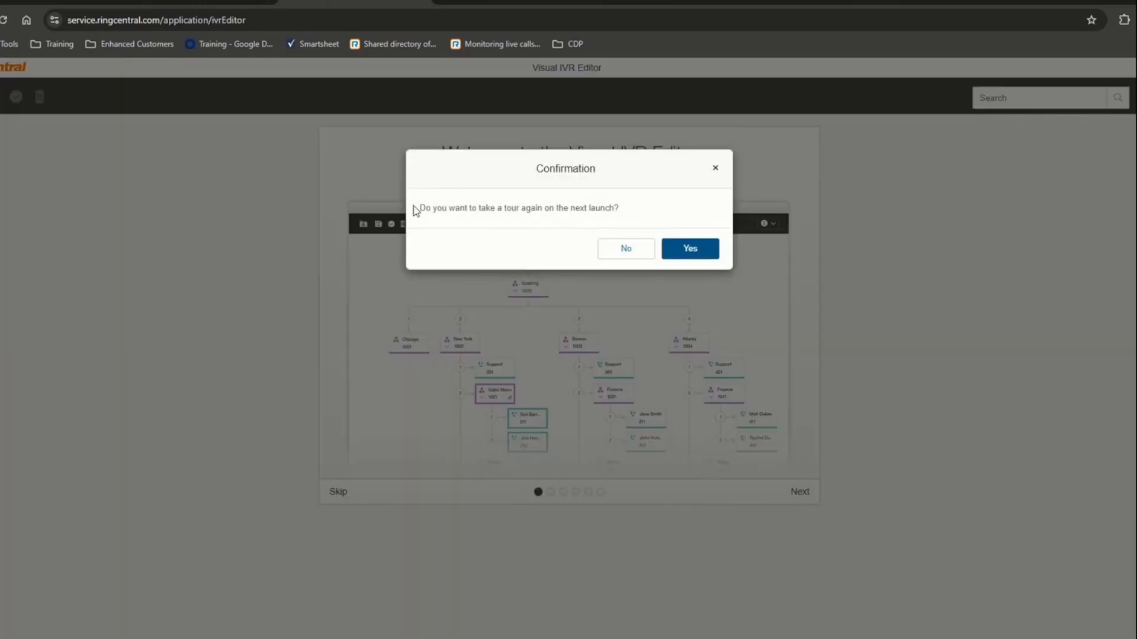
click(691, 248)
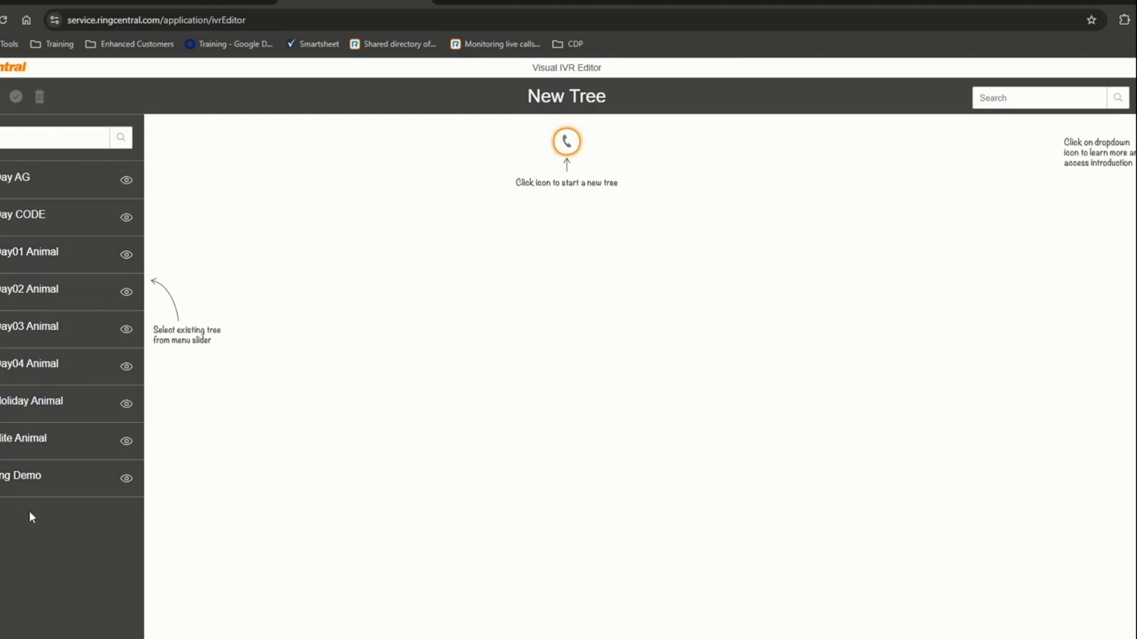
- Preview each IVR menu tree, IVR-Day AG through IVR-Nite Animal, then open Training Demo for editing
click(18, 491)
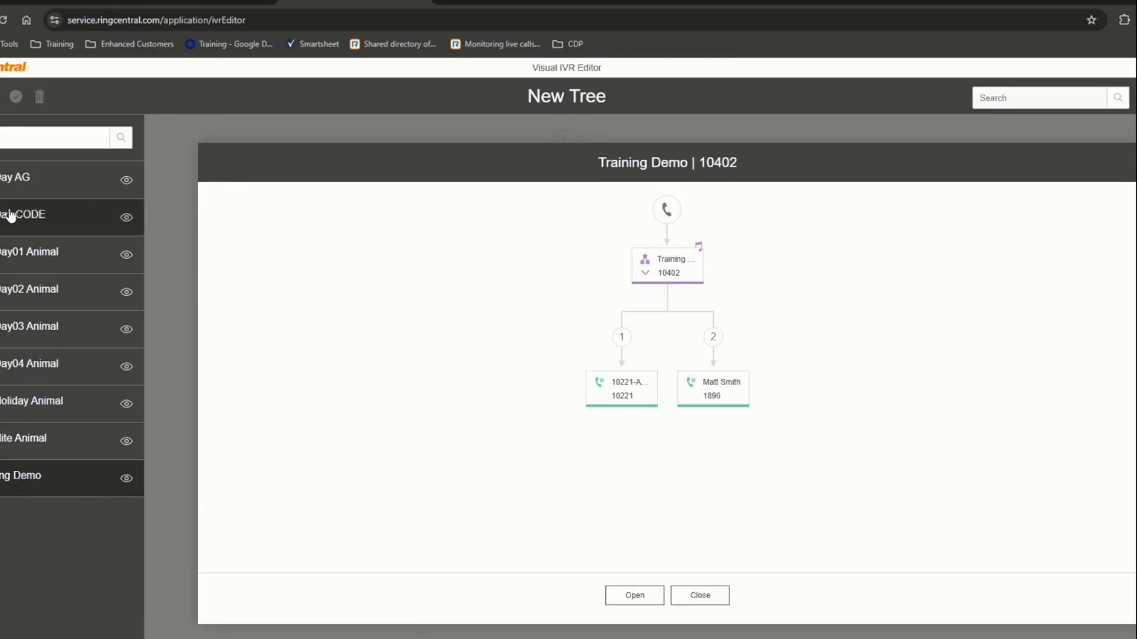
click(18, 188)
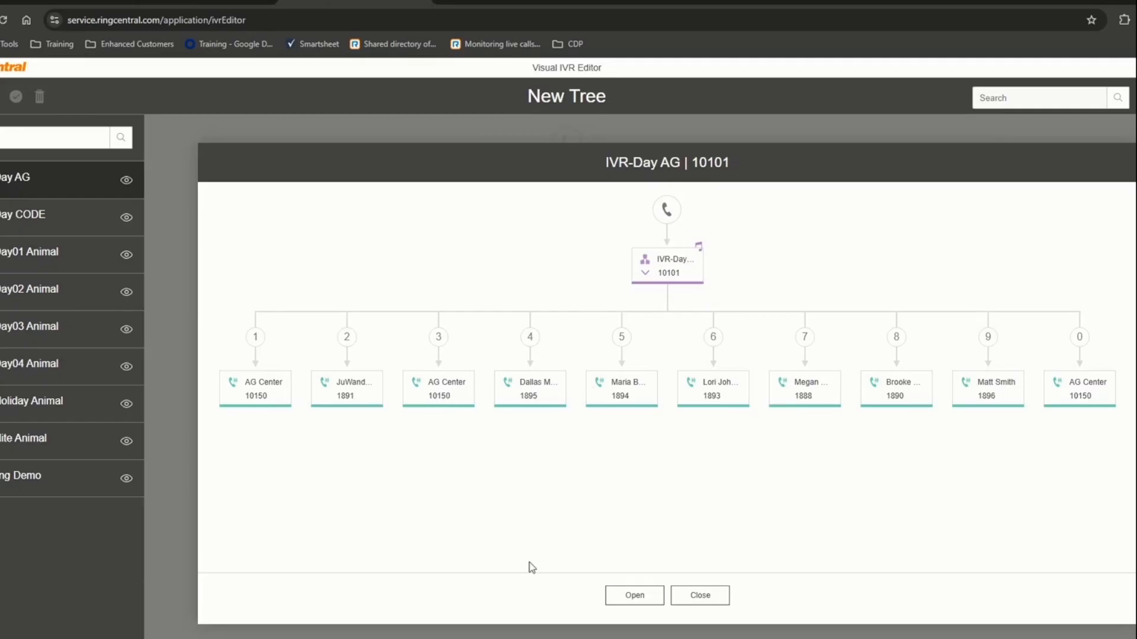
click(24, 223)
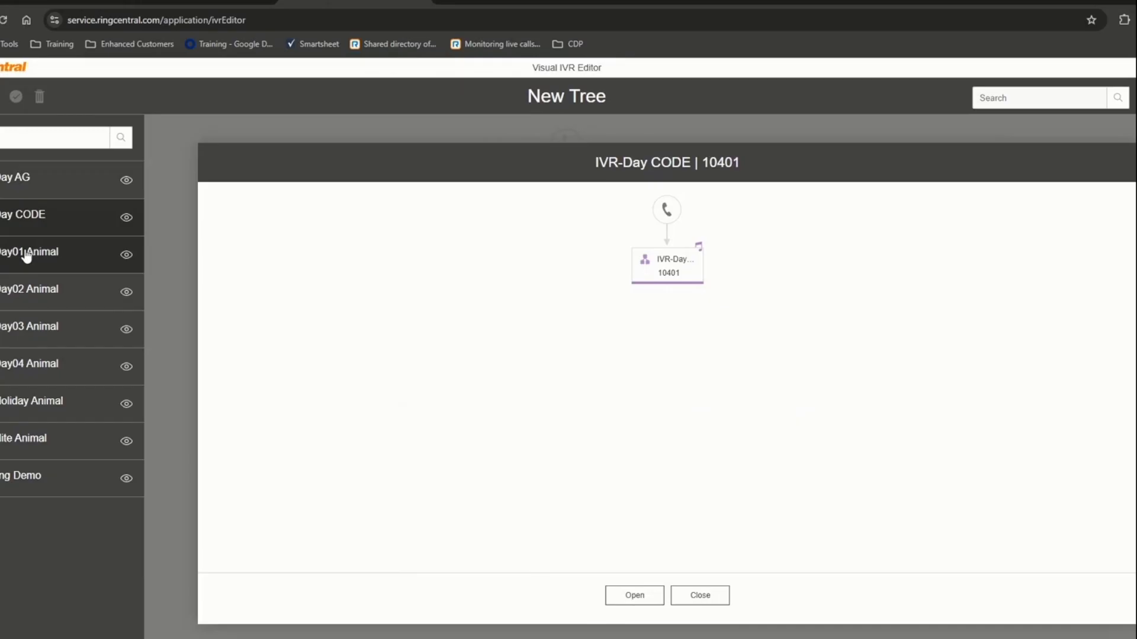
click(26, 256)
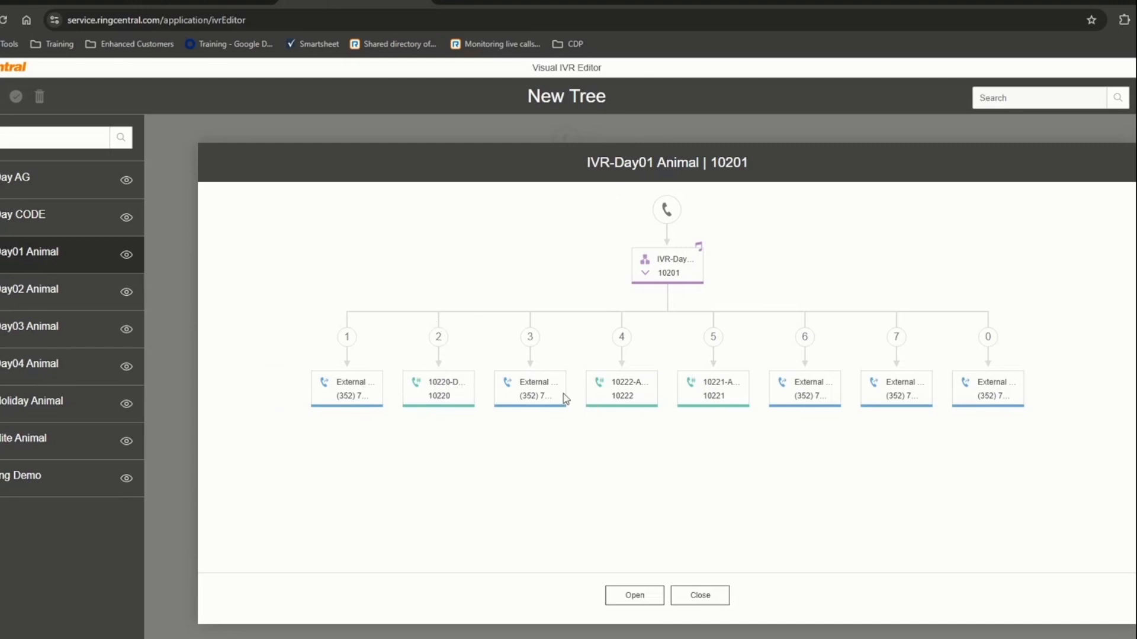
click(6, 301)
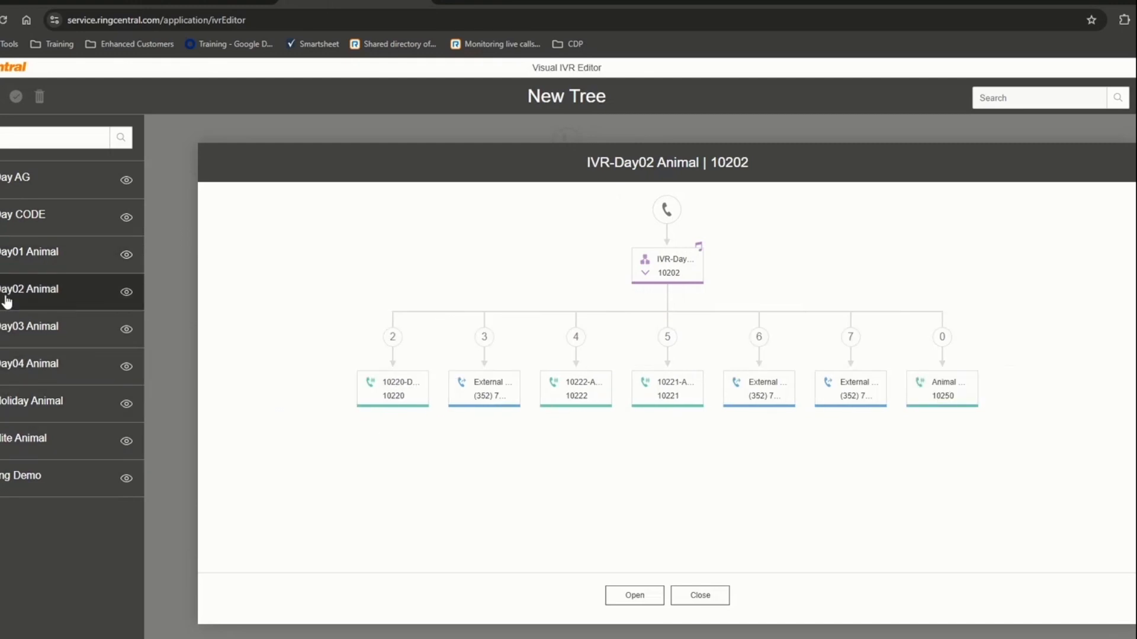
click(9, 333)
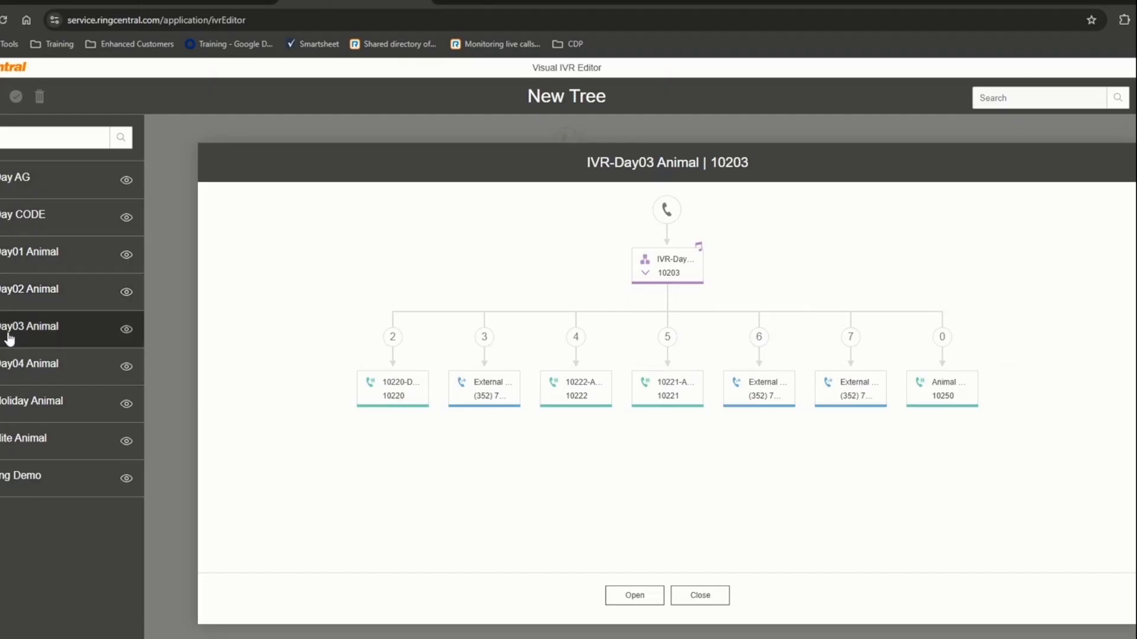
click(23, 365)
click(31, 401)
click(36, 431)
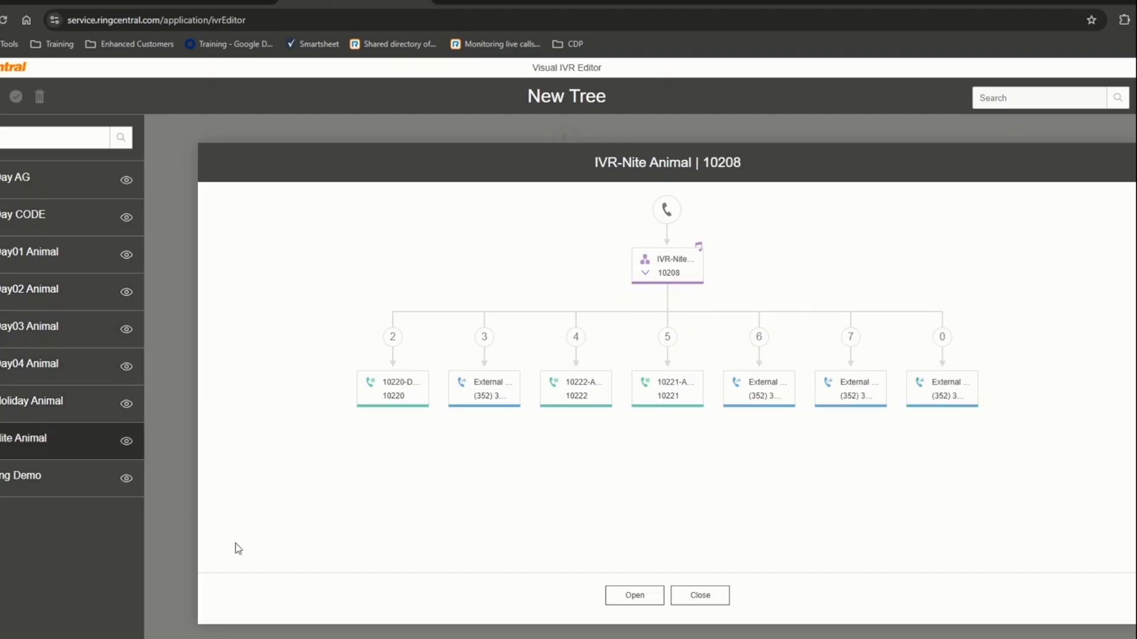
click(34, 479)
click(631, 595)
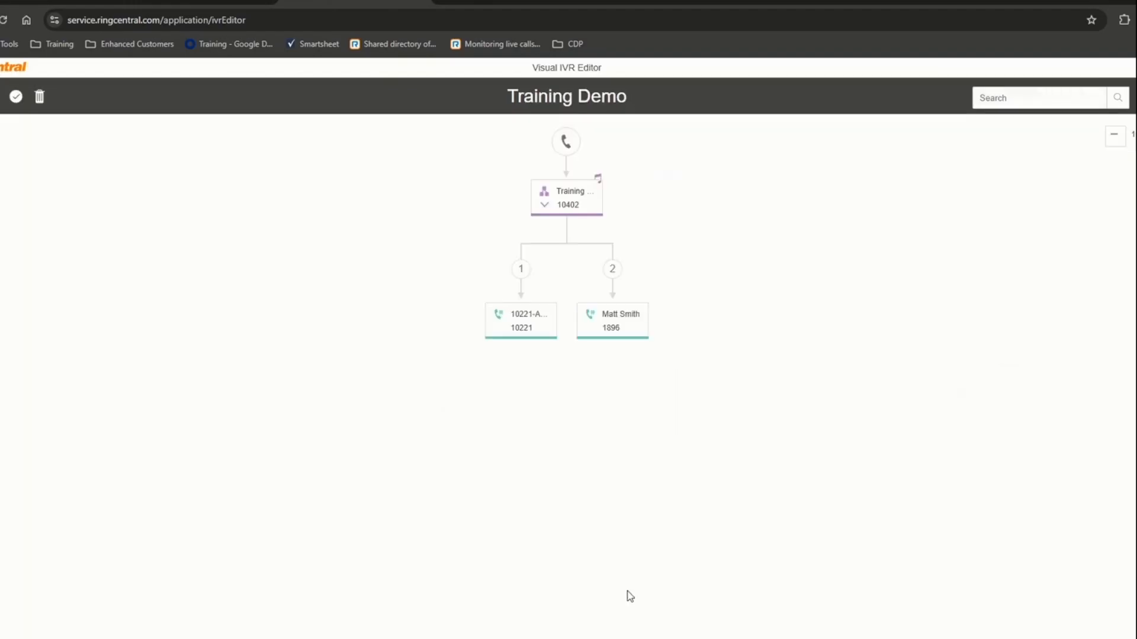
- Attach the existing IVR-Day AG menu as branch 3 under the Training node
mouse_move(591, 215)
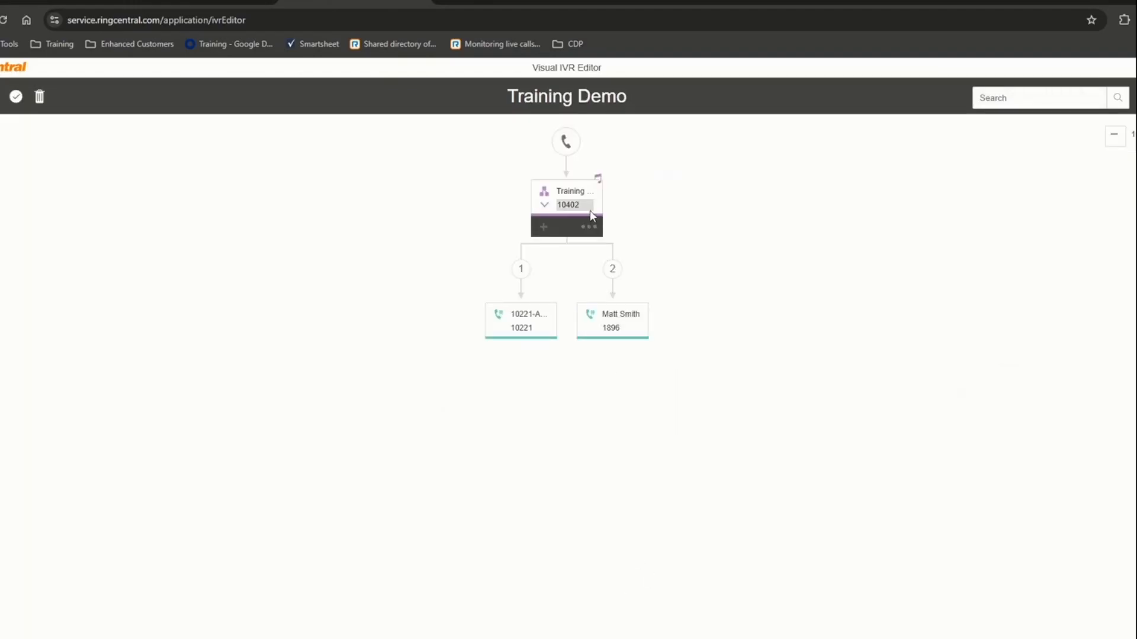
click(543, 227)
click(579, 285)
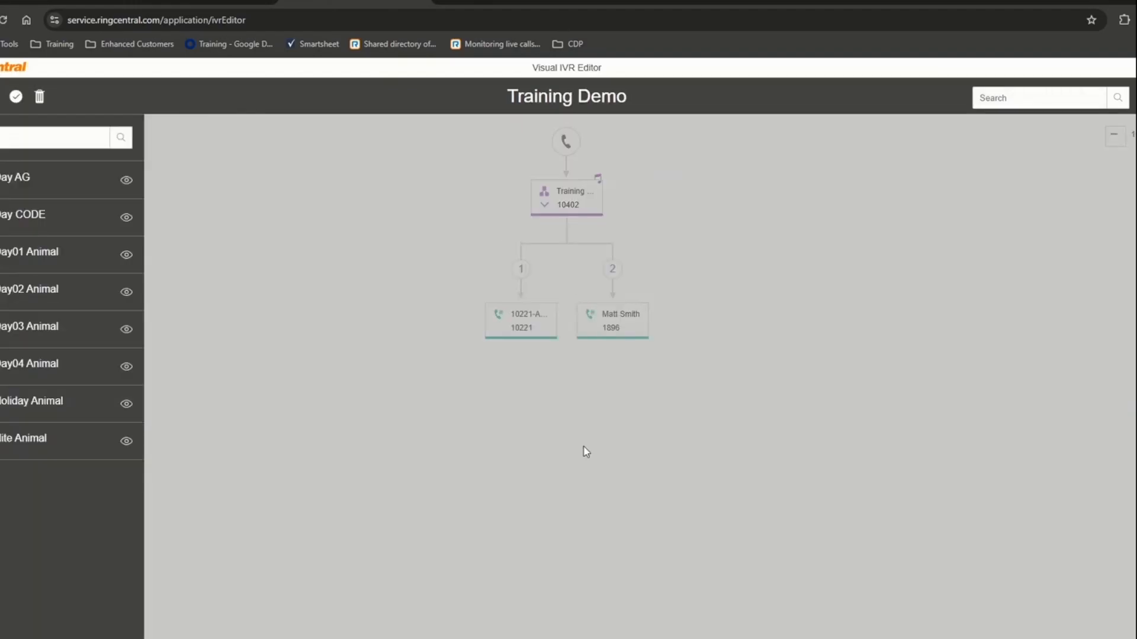
click(35, 218)
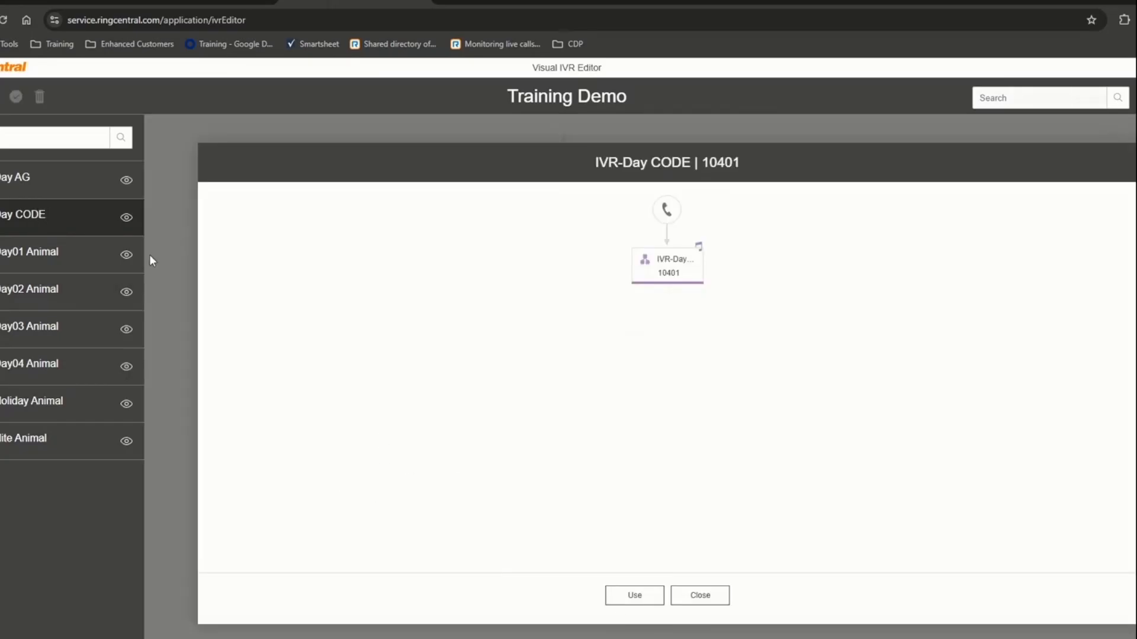
click(54, 181)
click(634, 596)
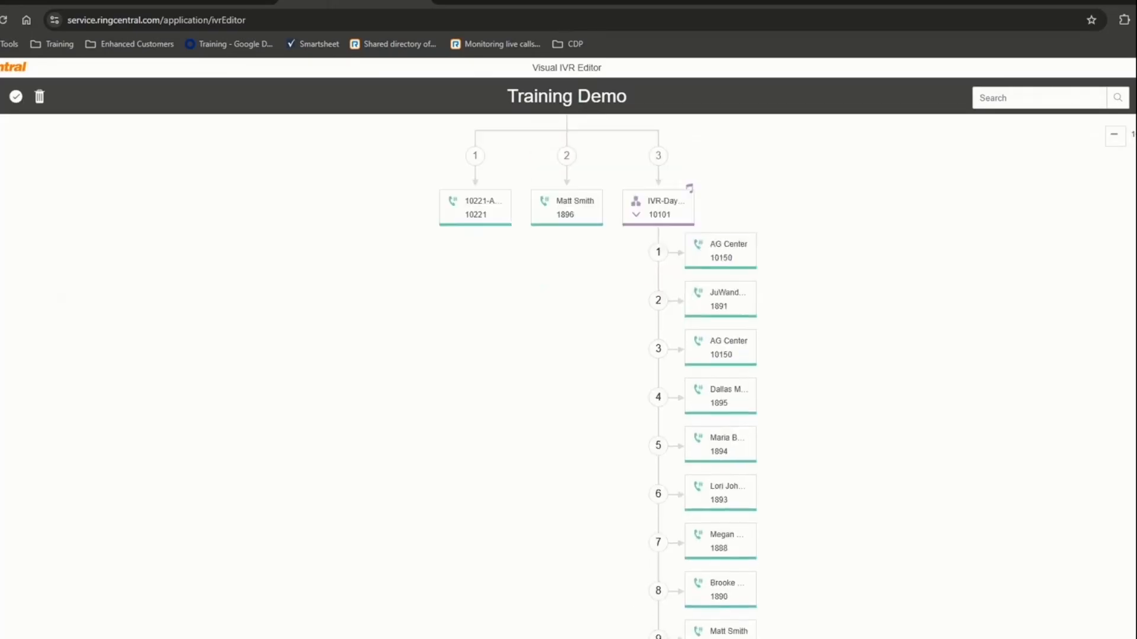
- Add a voicemail node as branch 4 of the Training Demo tree
scroll(573, 441, down, 1)
scroll(807, 302, up, 3)
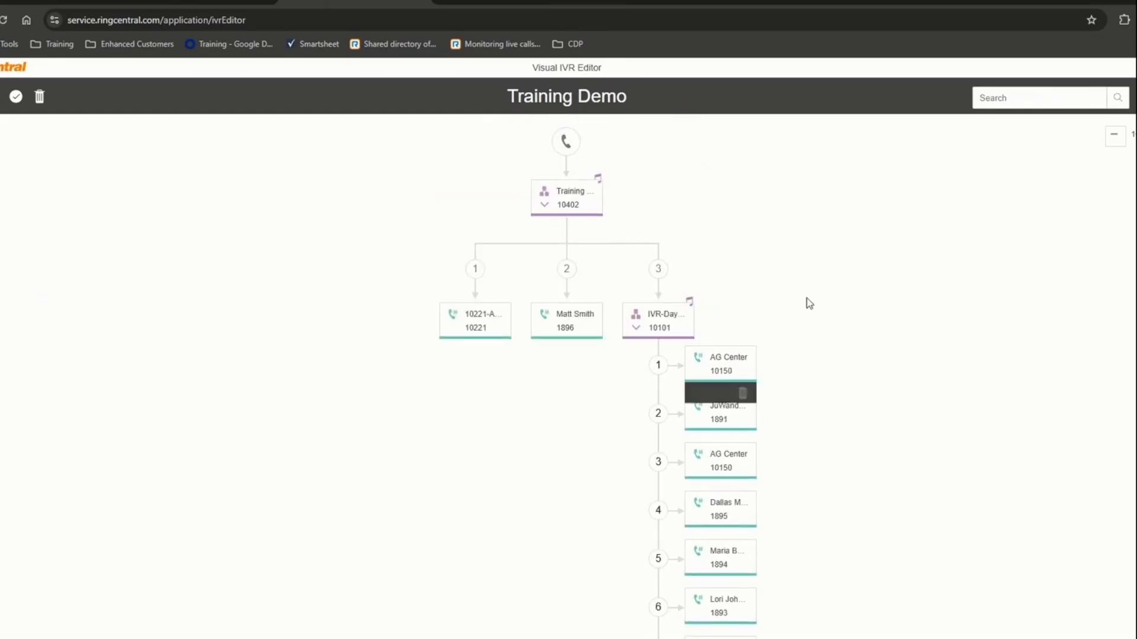
click(1114, 135)
click(1114, 136)
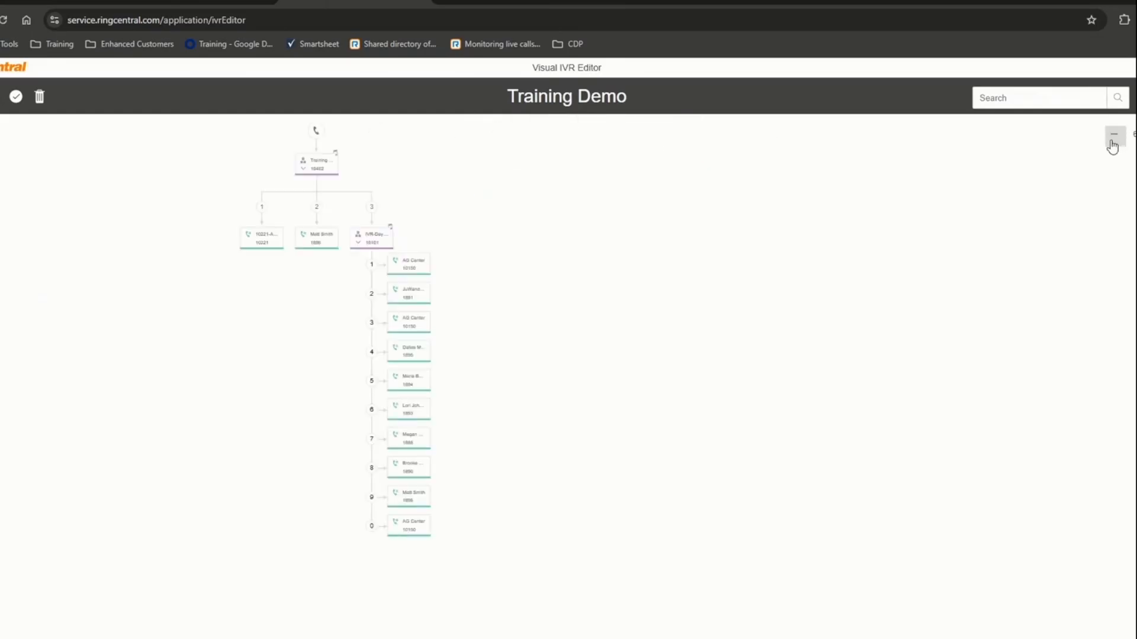
mouse_move(324, 170)
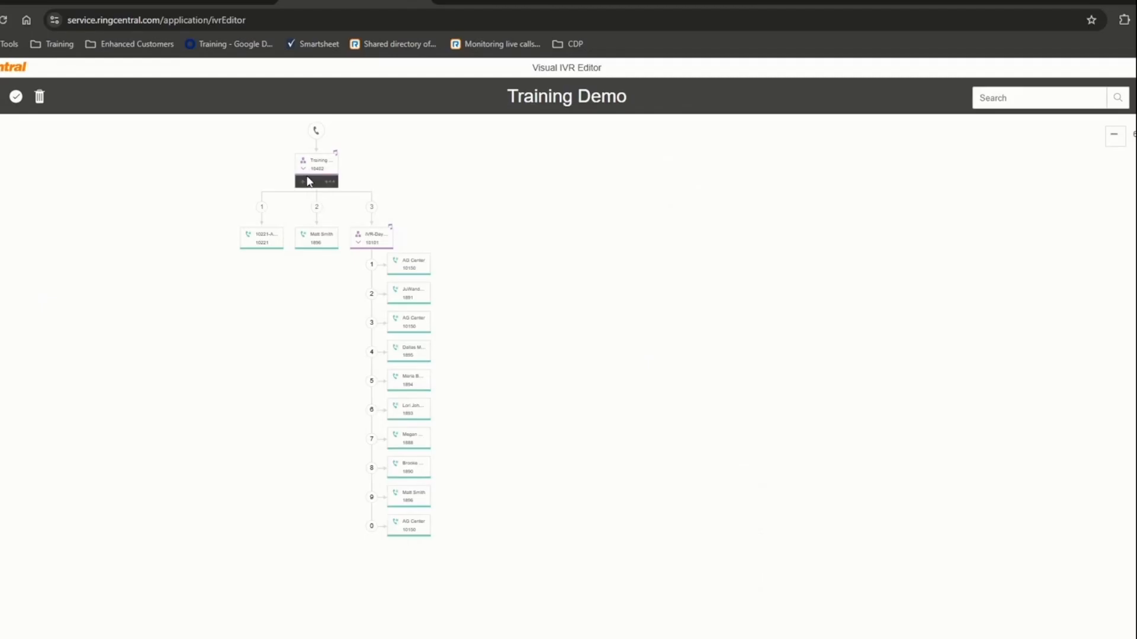
click(304, 185)
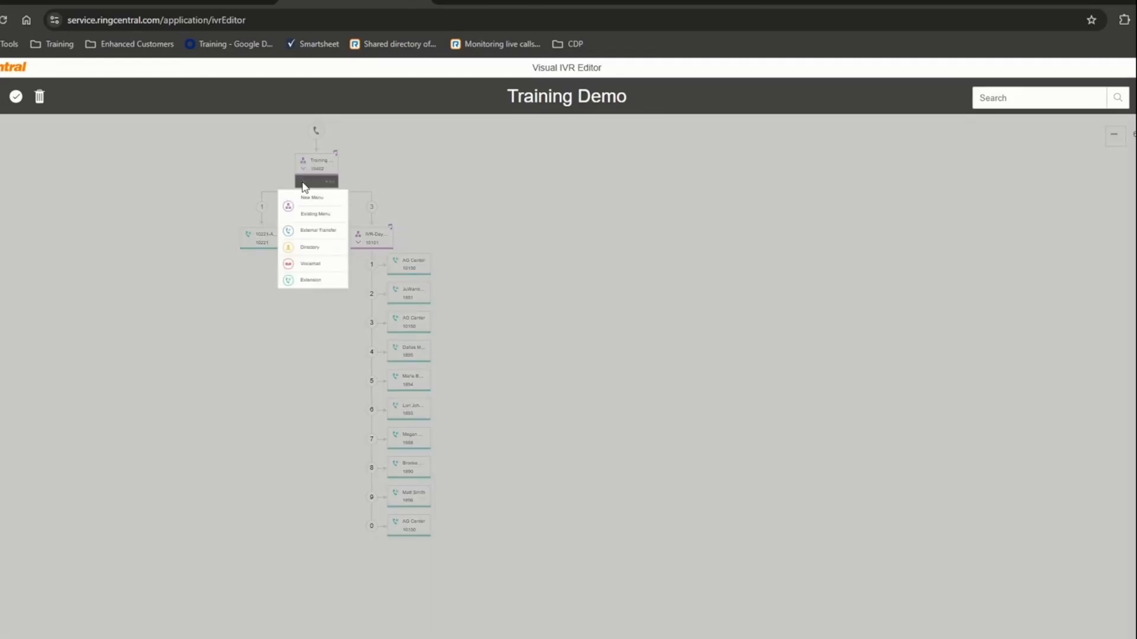
click(318, 264)
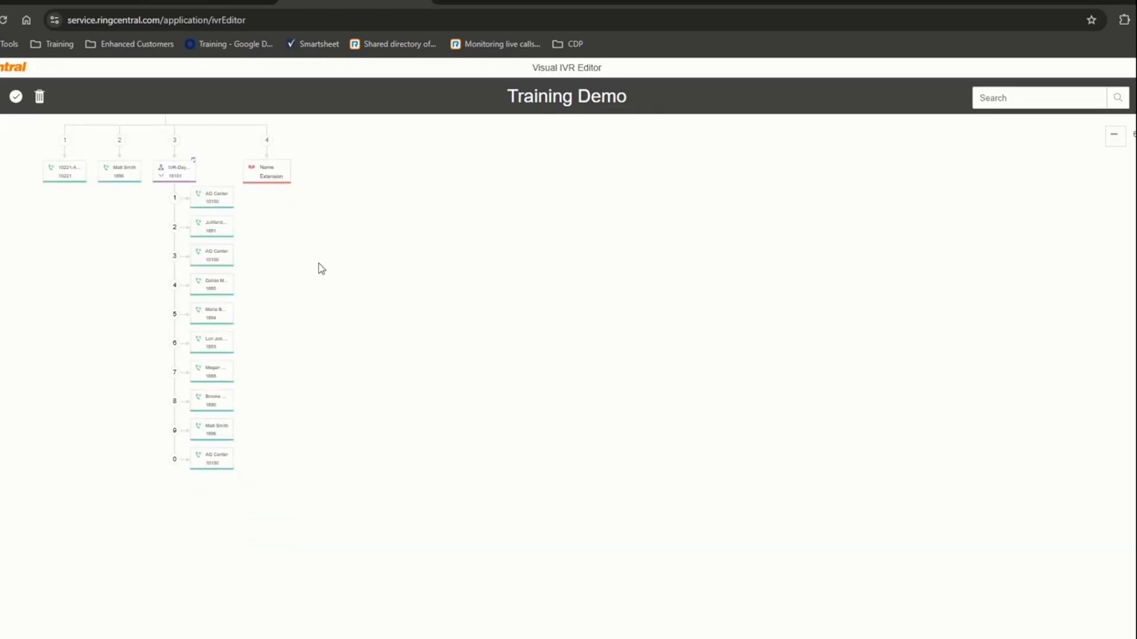
mouse_move(280, 189)
scroll(387, 462, up, 2)
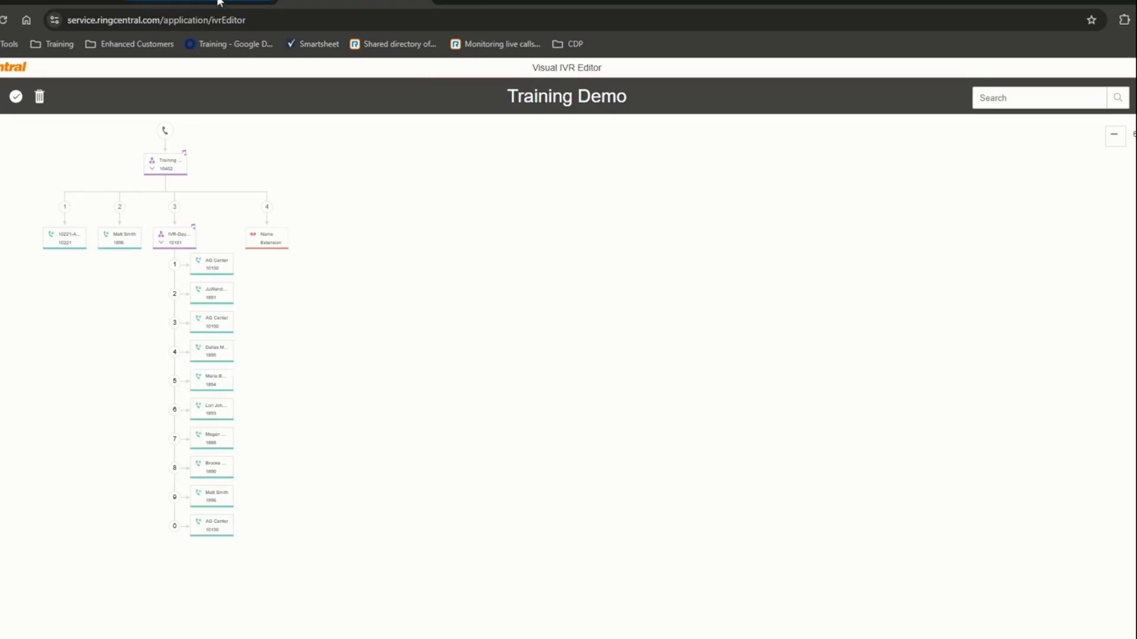
- From the IVR Menus list, check IVR-Day CODE's greeting prompt and key press options
click(128, 5)
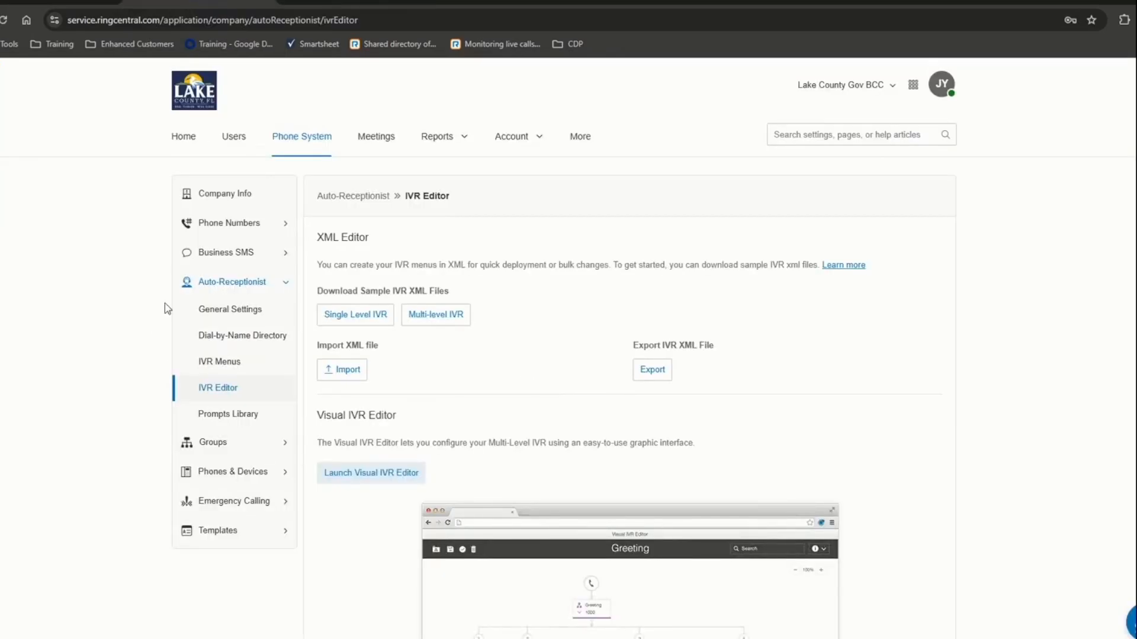
click(227, 362)
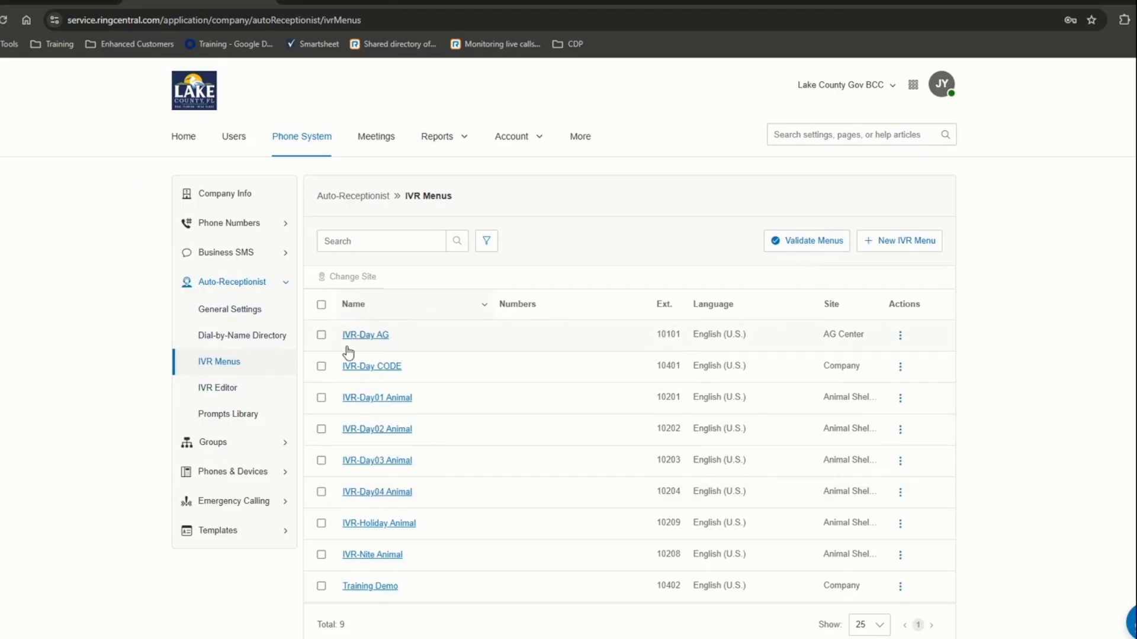
click(368, 366)
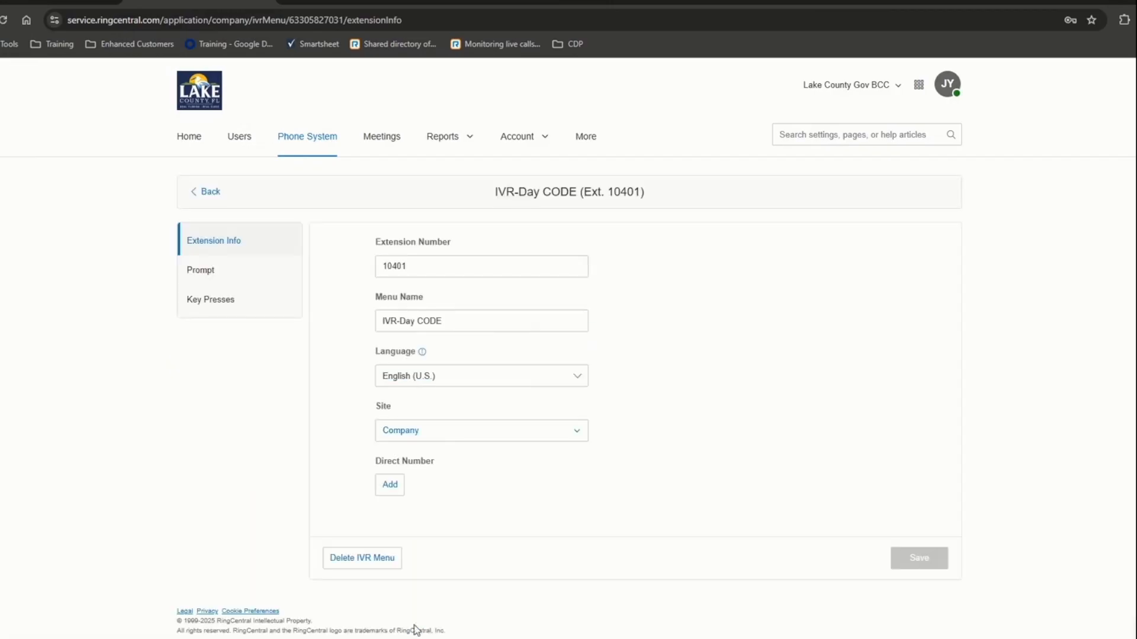
click(207, 282)
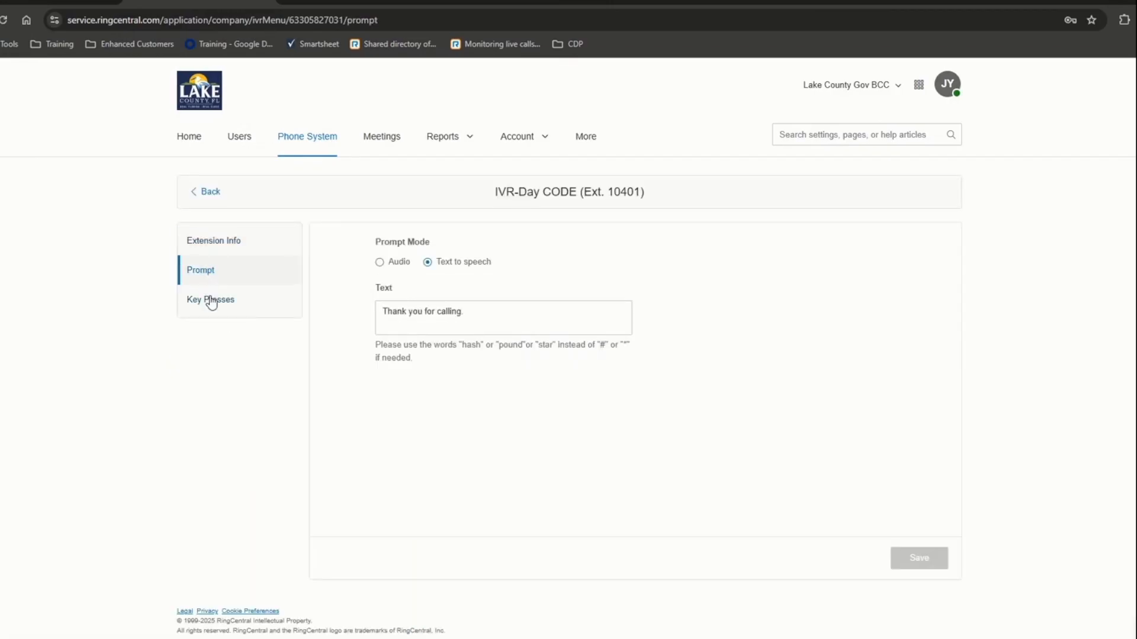
click(209, 300)
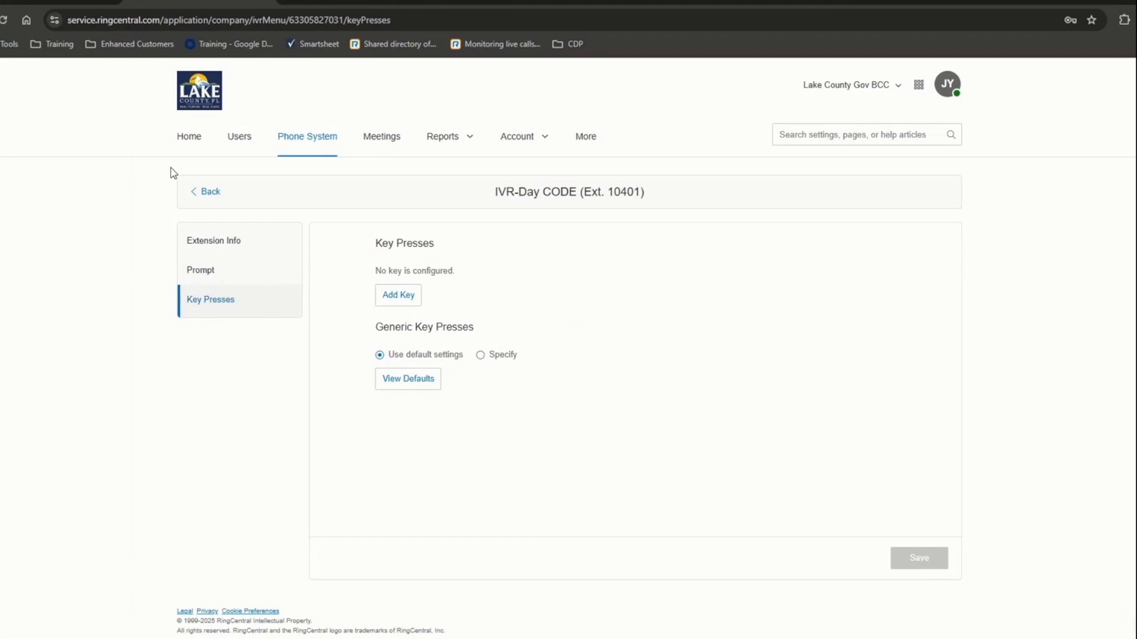
click(210, 192)
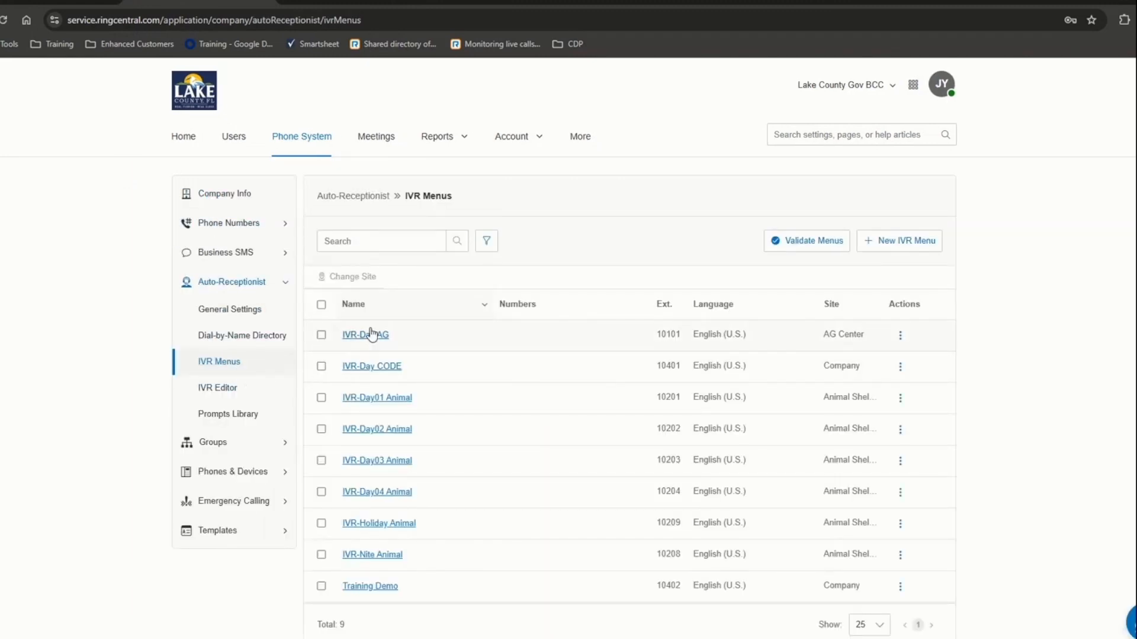
- Check IVR-Day AG's greeting prompt, then go back to the IVR Menus list
click(370, 346)
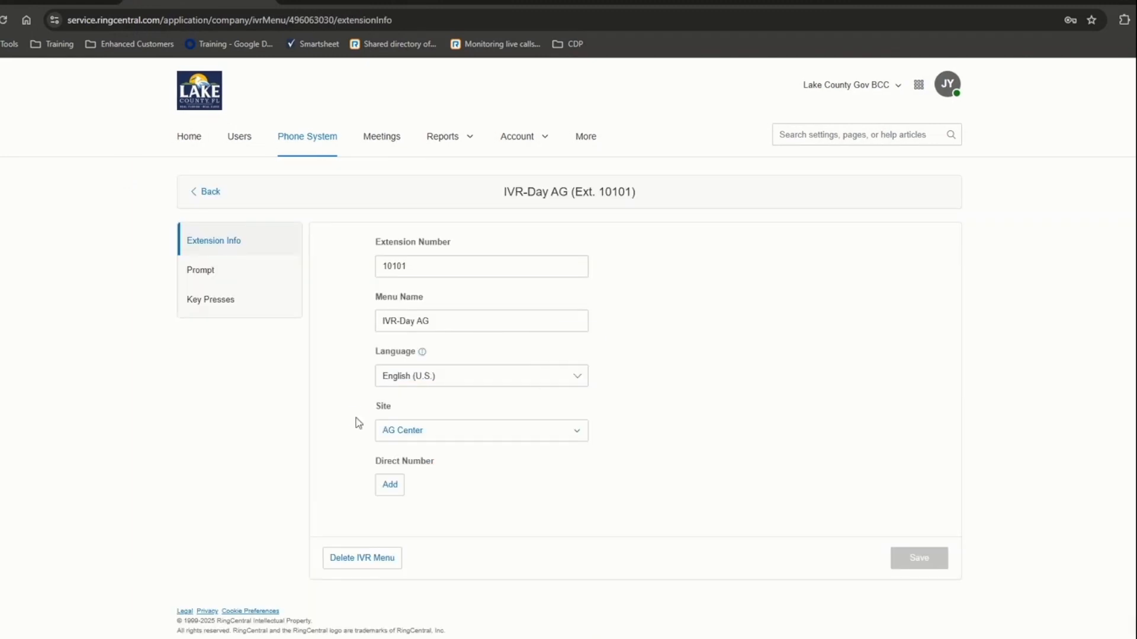
click(218, 270)
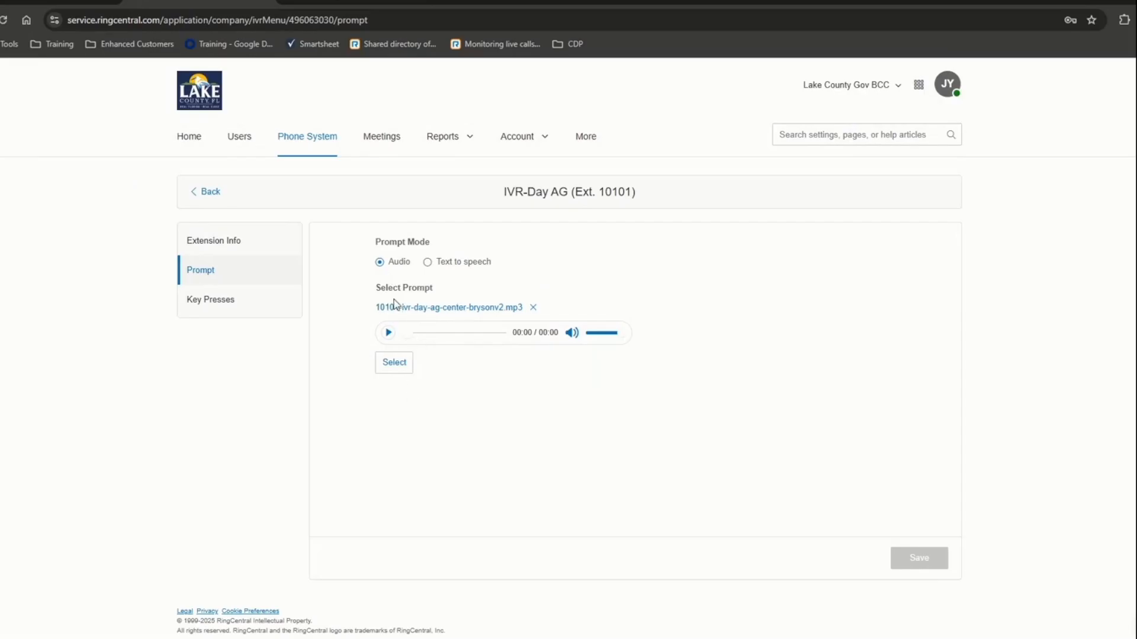
click(191, 196)
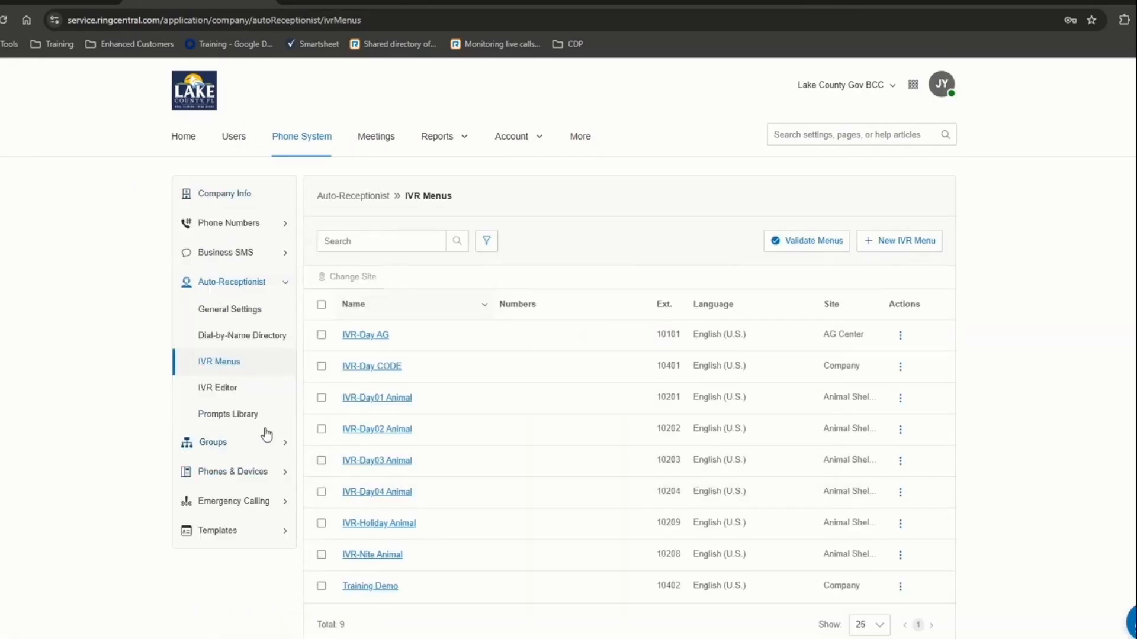
- Open the Prompts Library and scroll through its eight saved prompt recordings
click(222, 415)
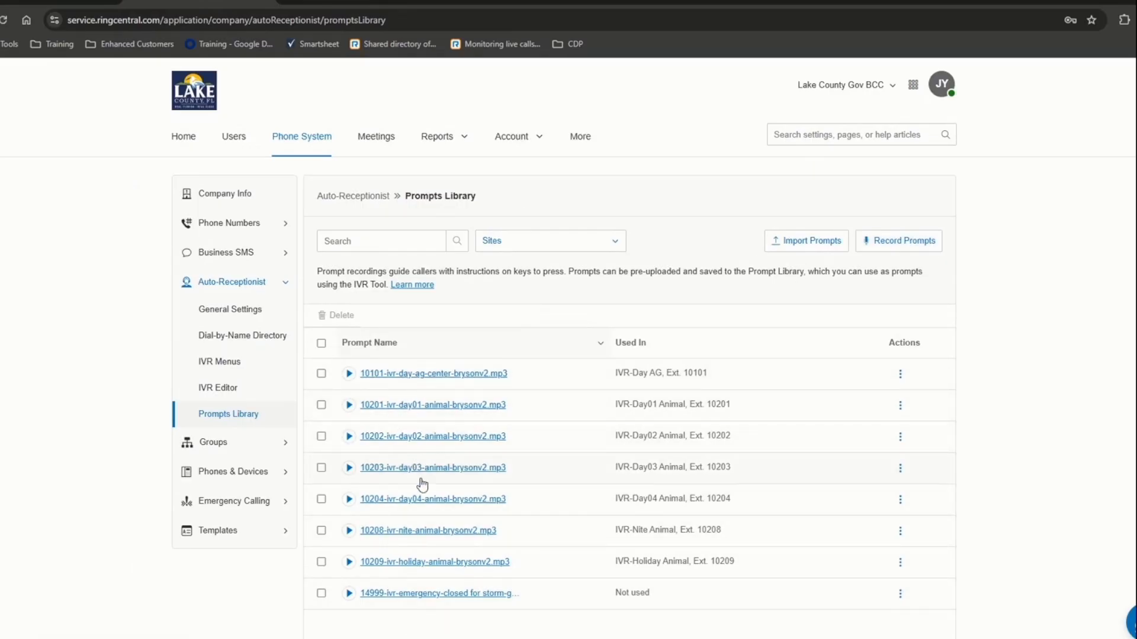
scroll(436, 563, down, 3)
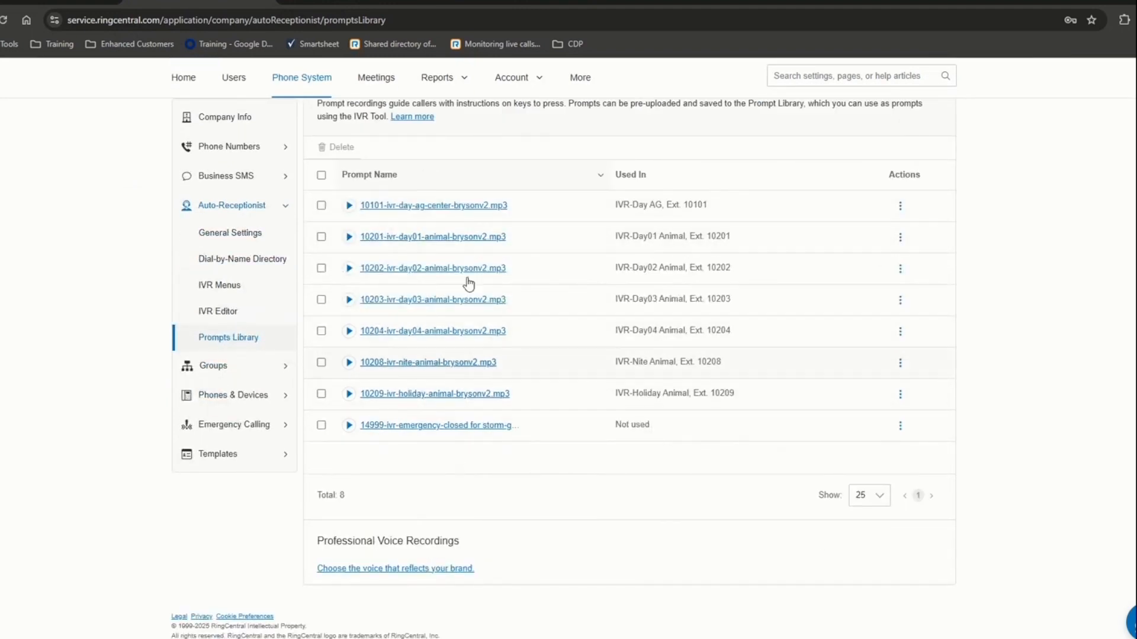
scroll(491, 431, up, 3)
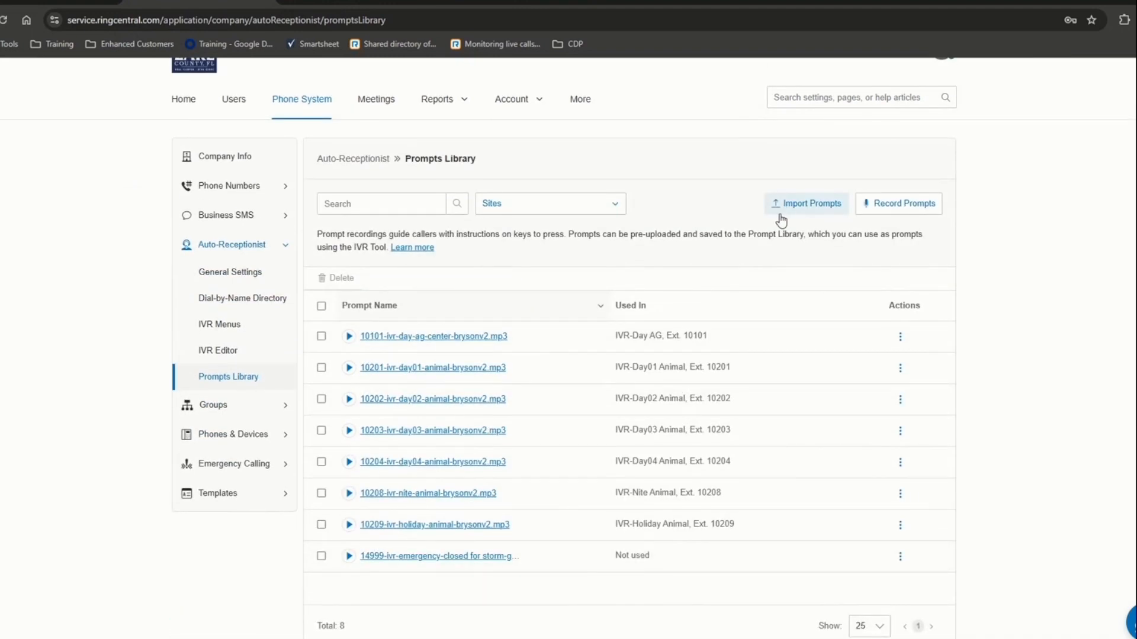
- Record a 'Training Demo' prompt with the computer microphone and upload it to the library
click(875, 204)
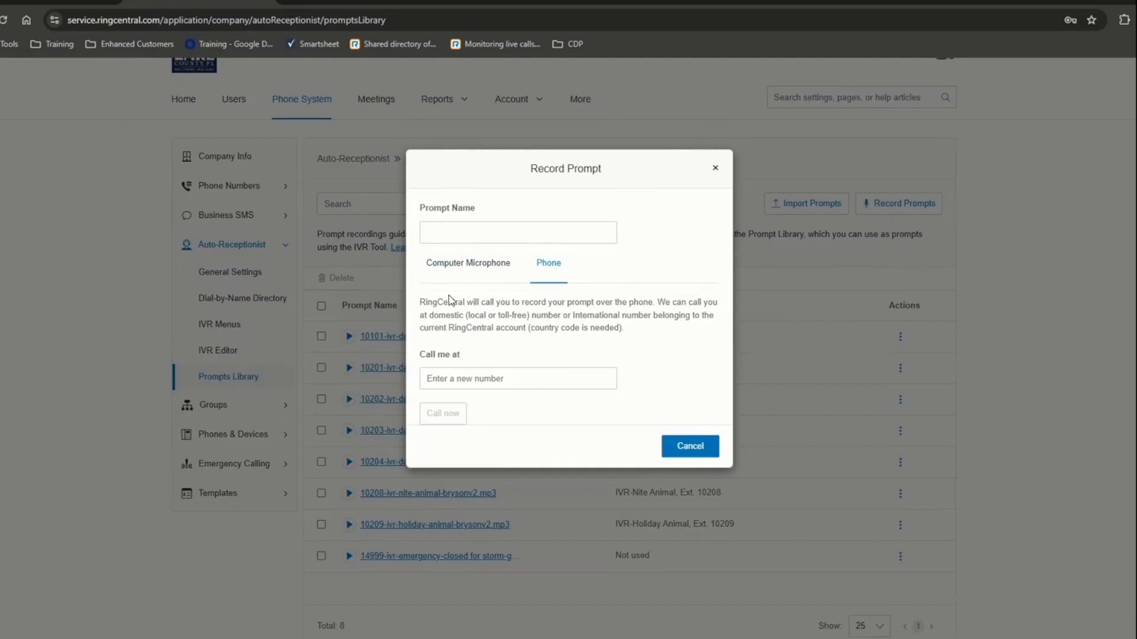
click(457, 264)
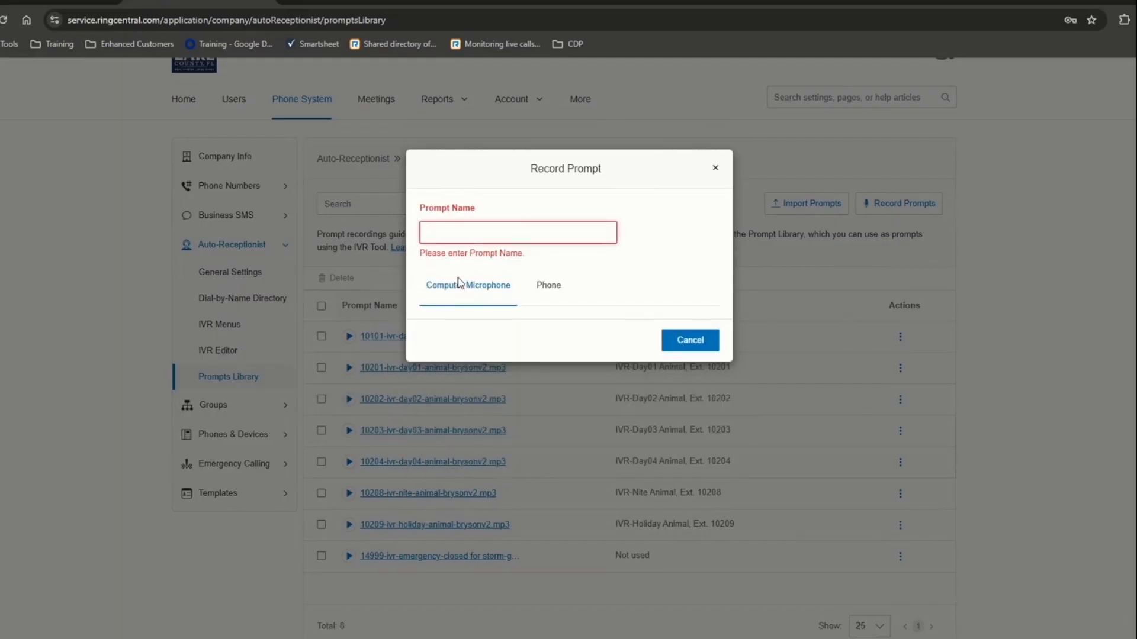
text(Training Demo)
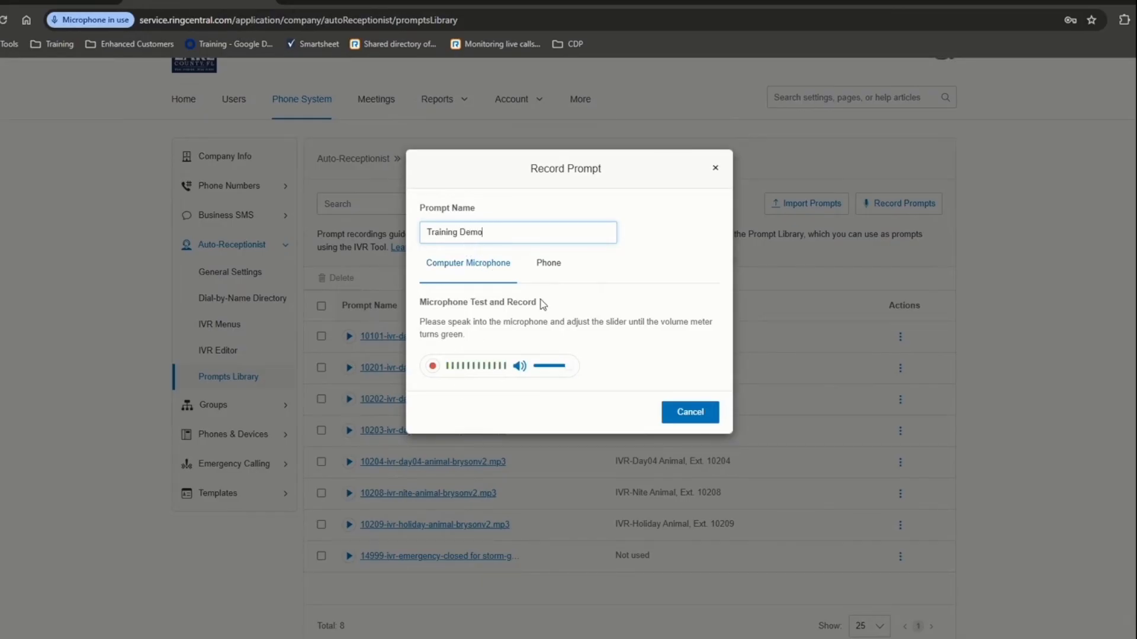
click(550, 271)
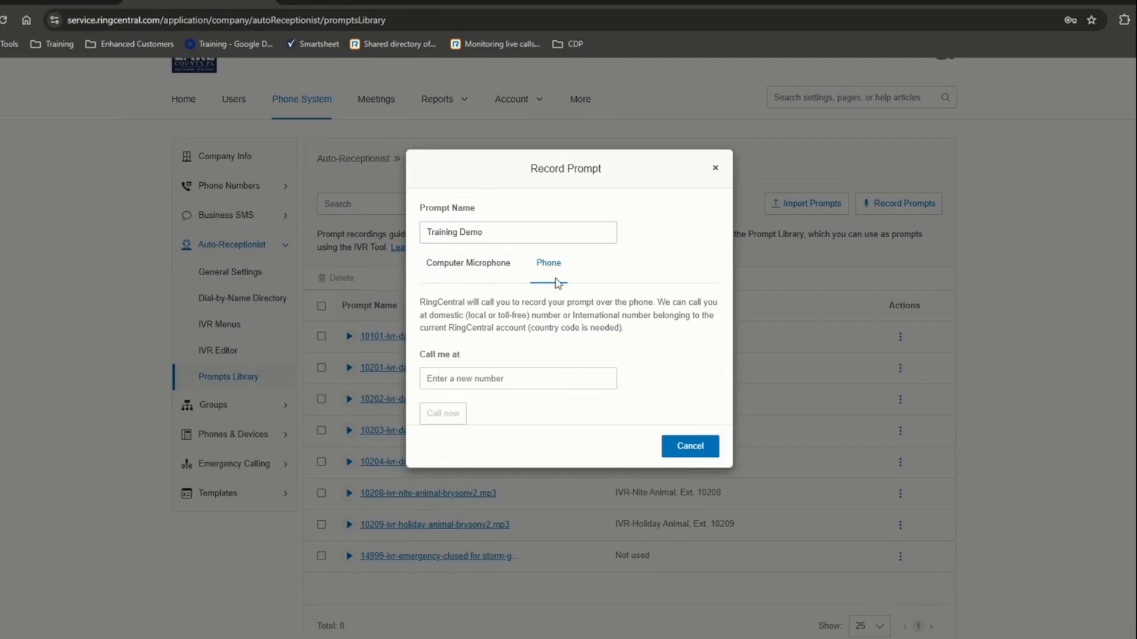
click(511, 264)
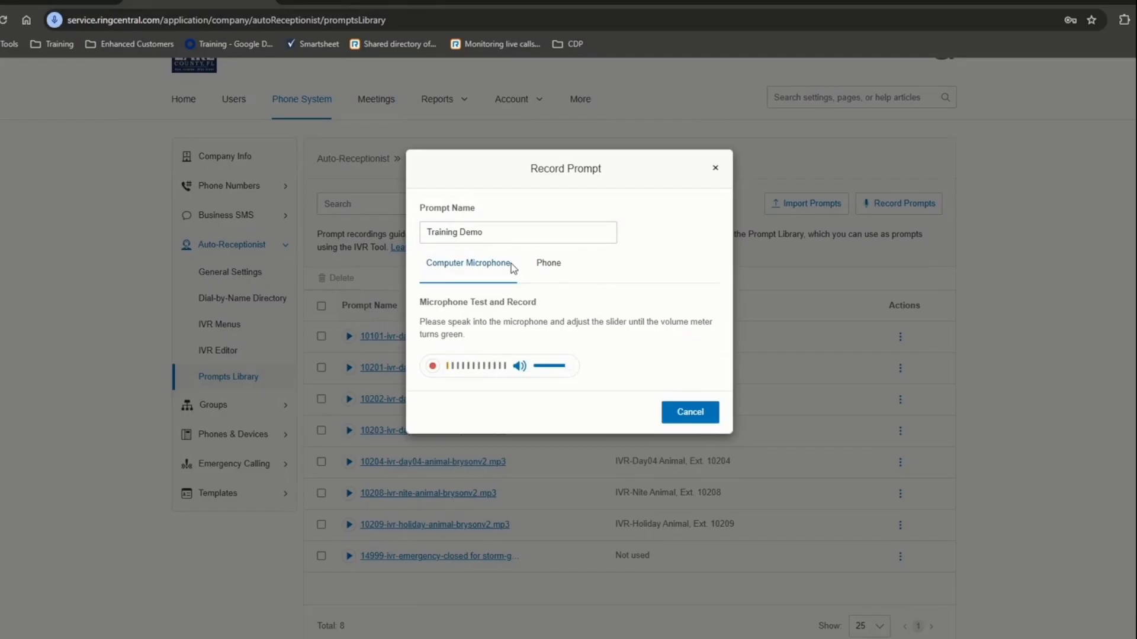
click(436, 372)
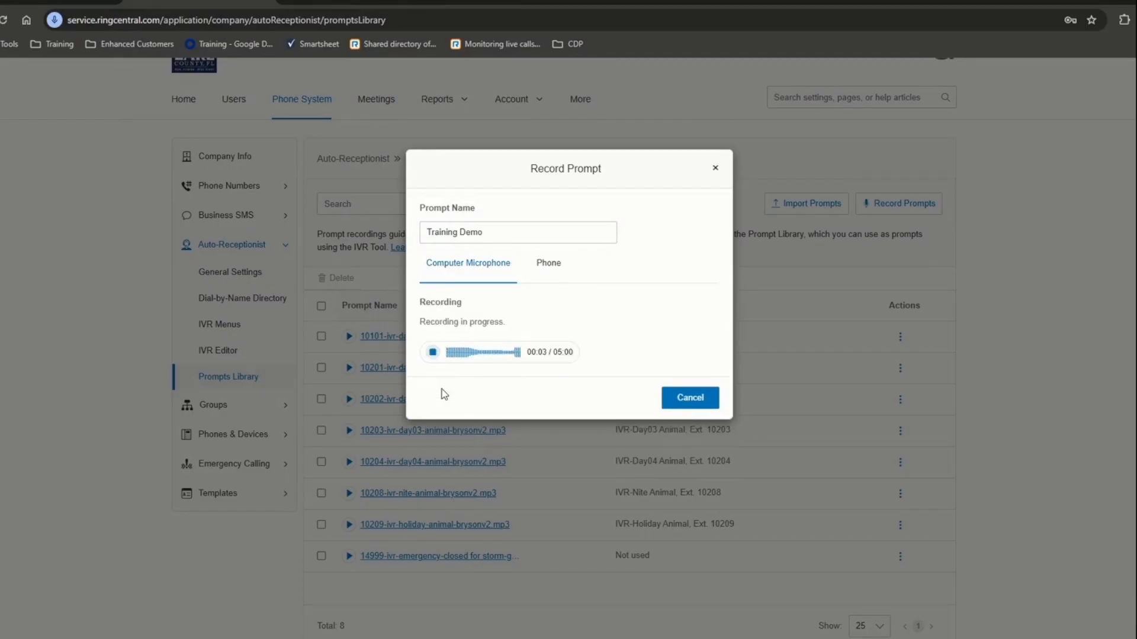
click(433, 353)
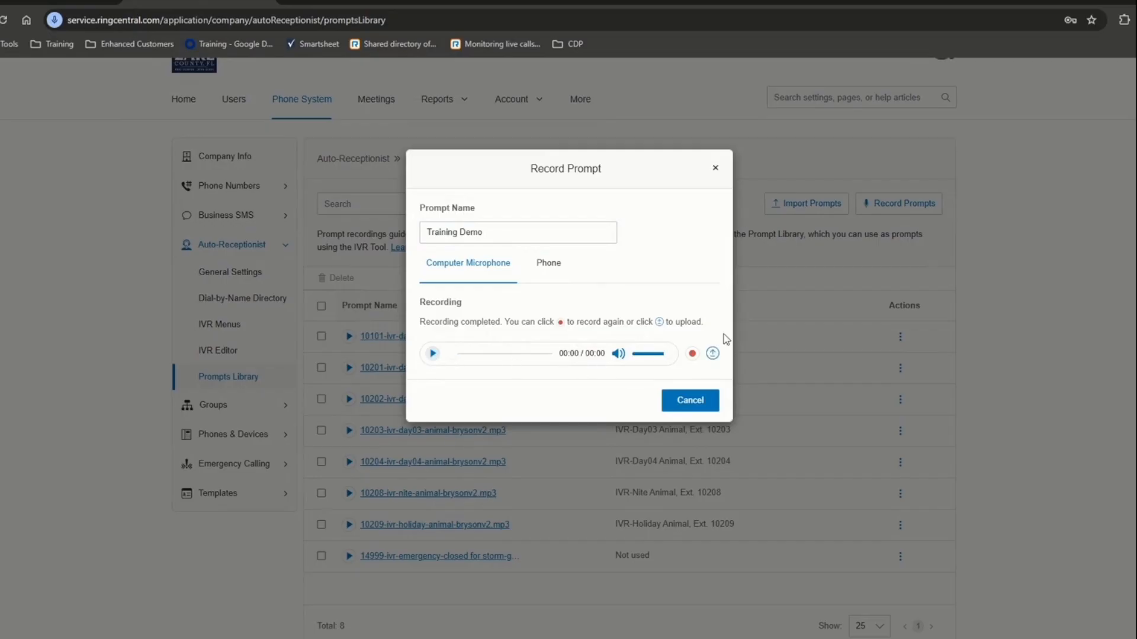
click(712, 354)
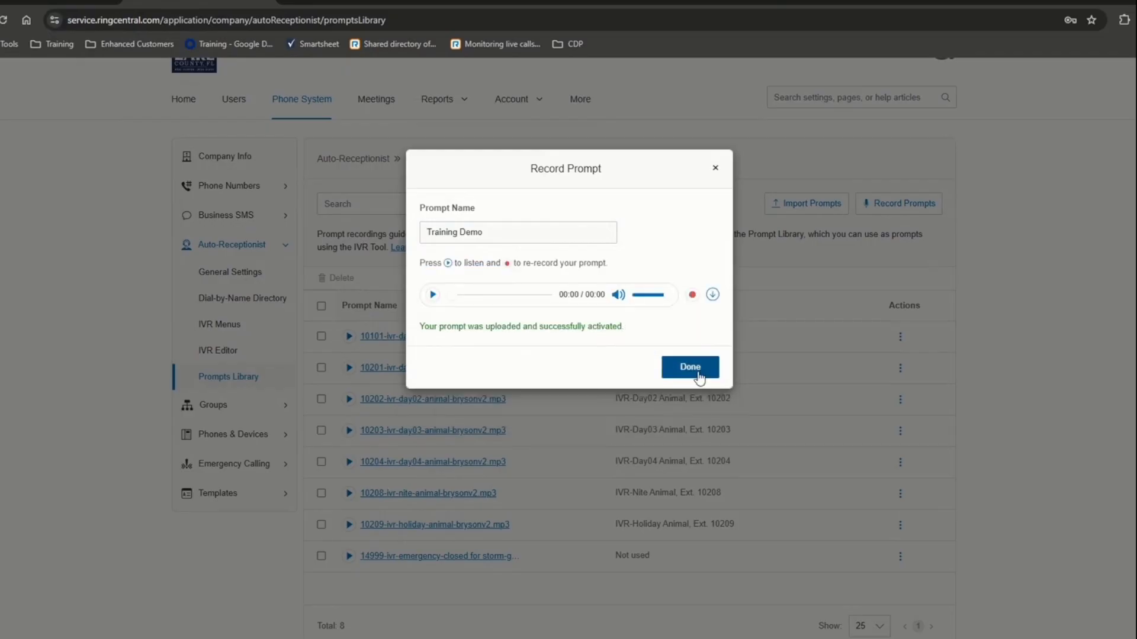
click(689, 365)
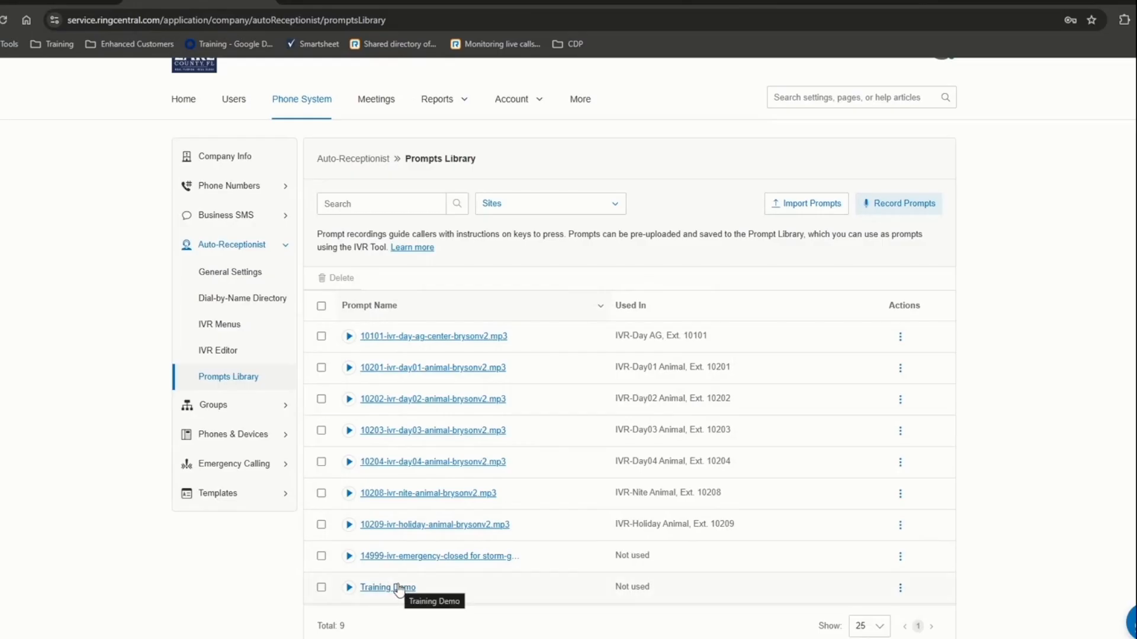
- Delete the Training Demo prompt from the Prompts Library, confirming the deletion
click(900, 589)
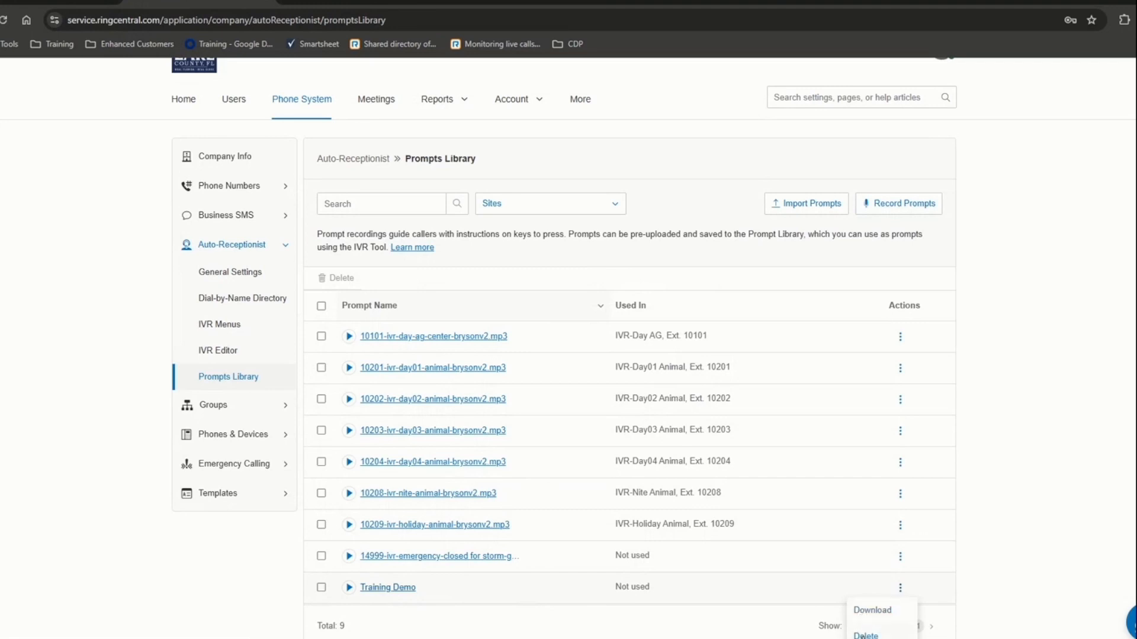
click(477, 631)
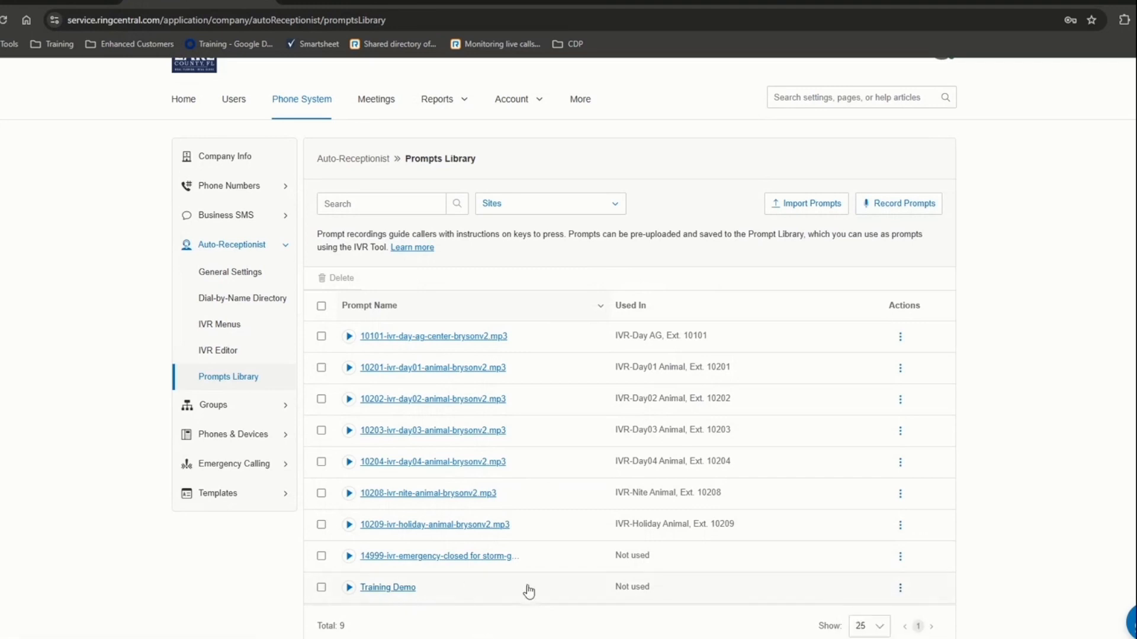
click(900, 587)
click(865, 636)
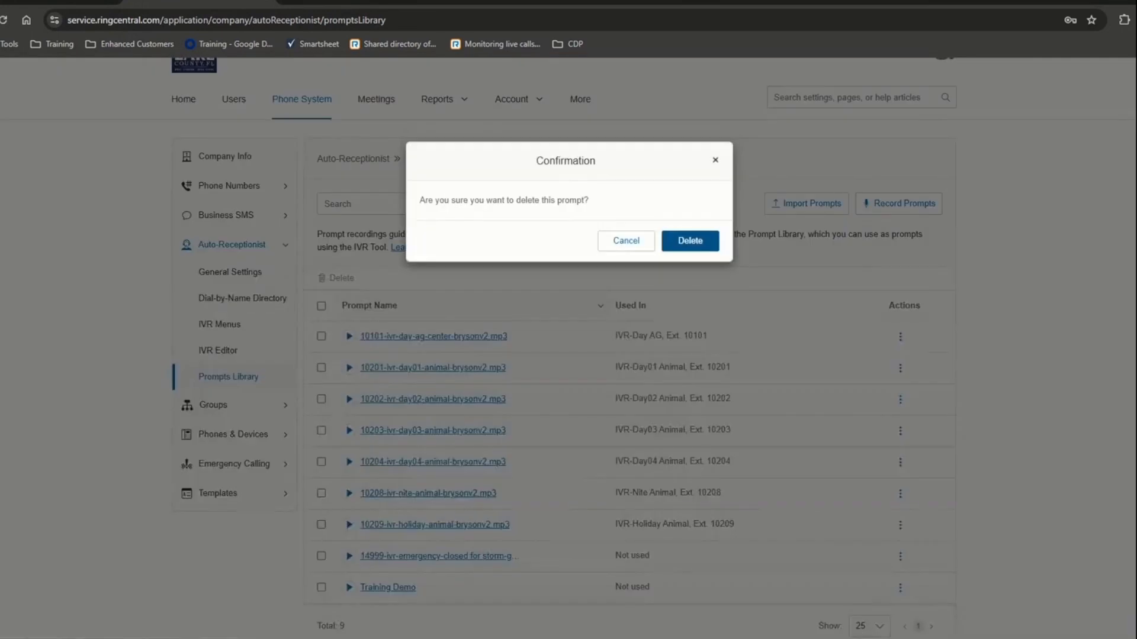
click(687, 243)
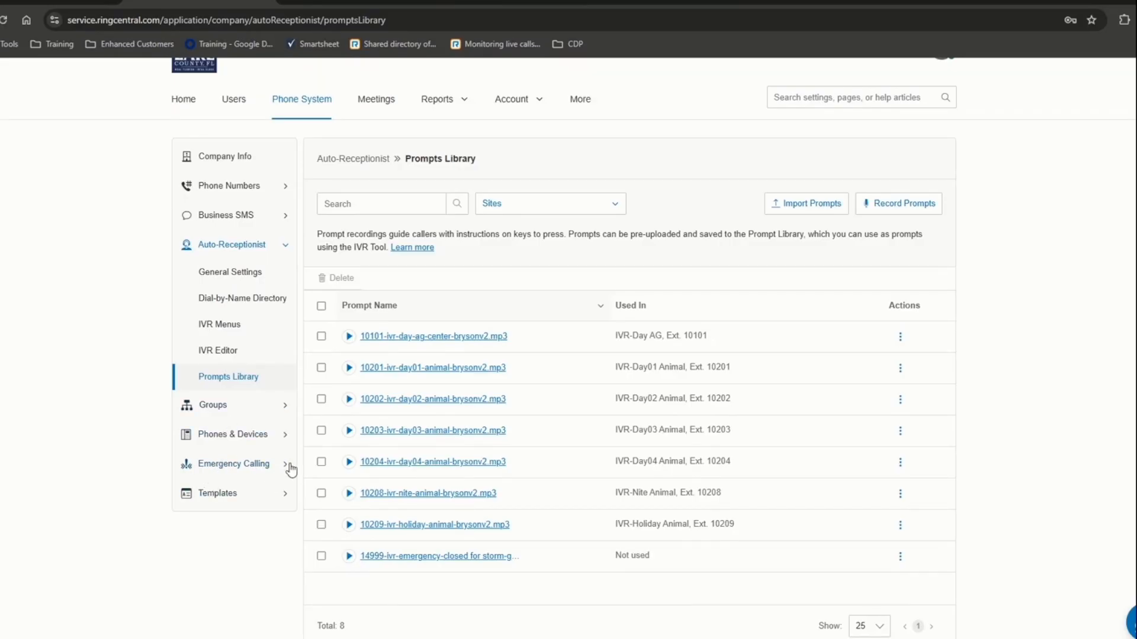
- Expand Templates and Groups in the sidebar and collapse Auto-Receptionist
click(235, 495)
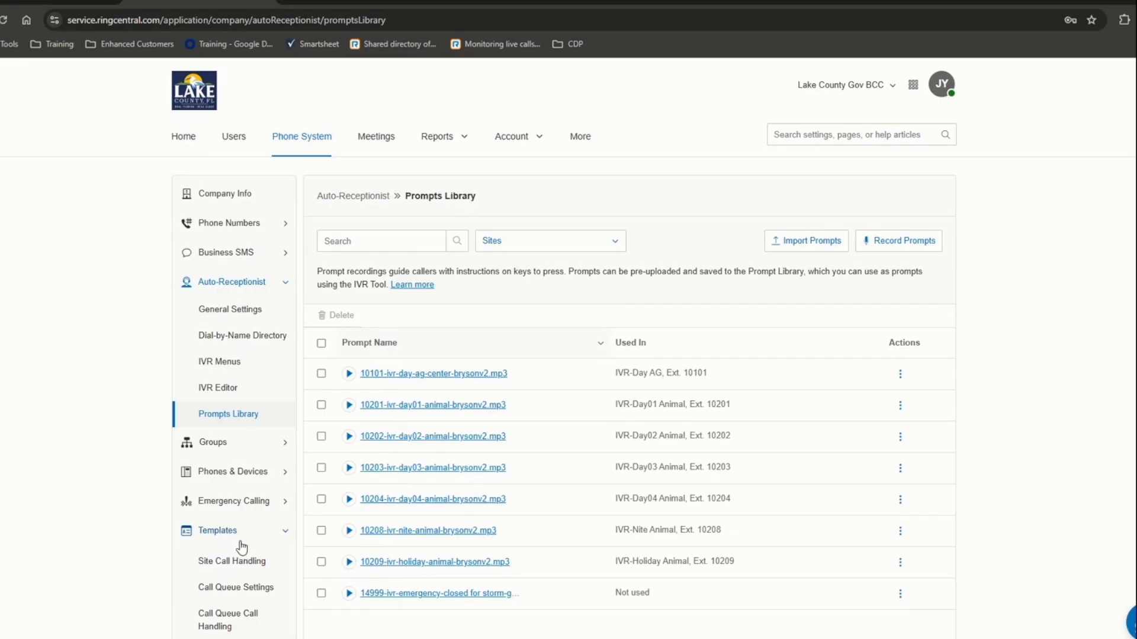
click(237, 445)
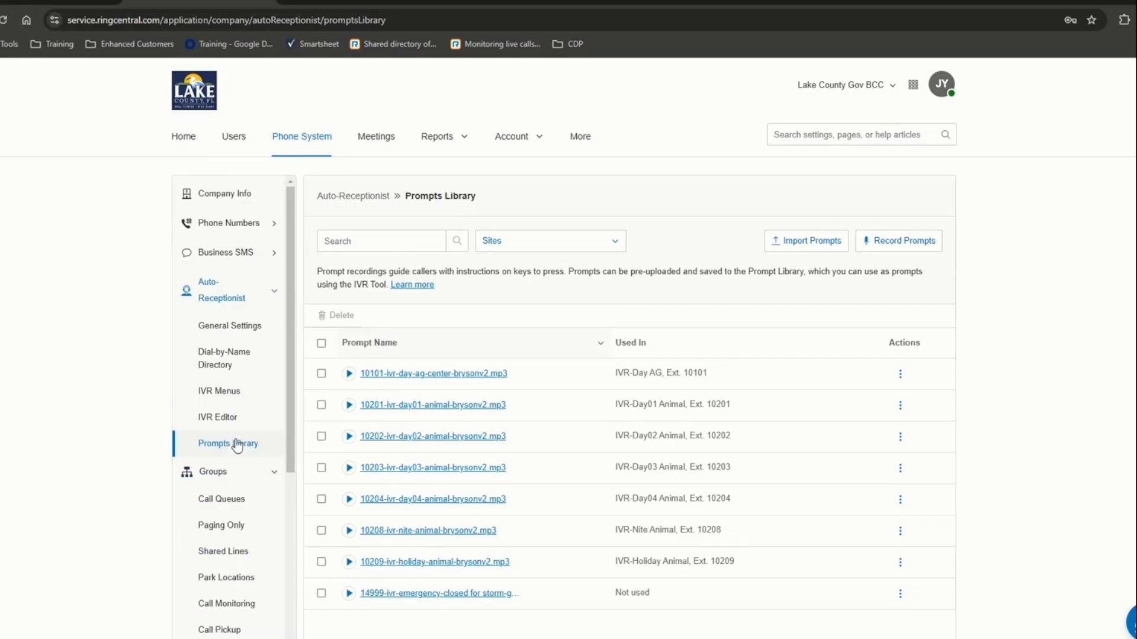
click(260, 296)
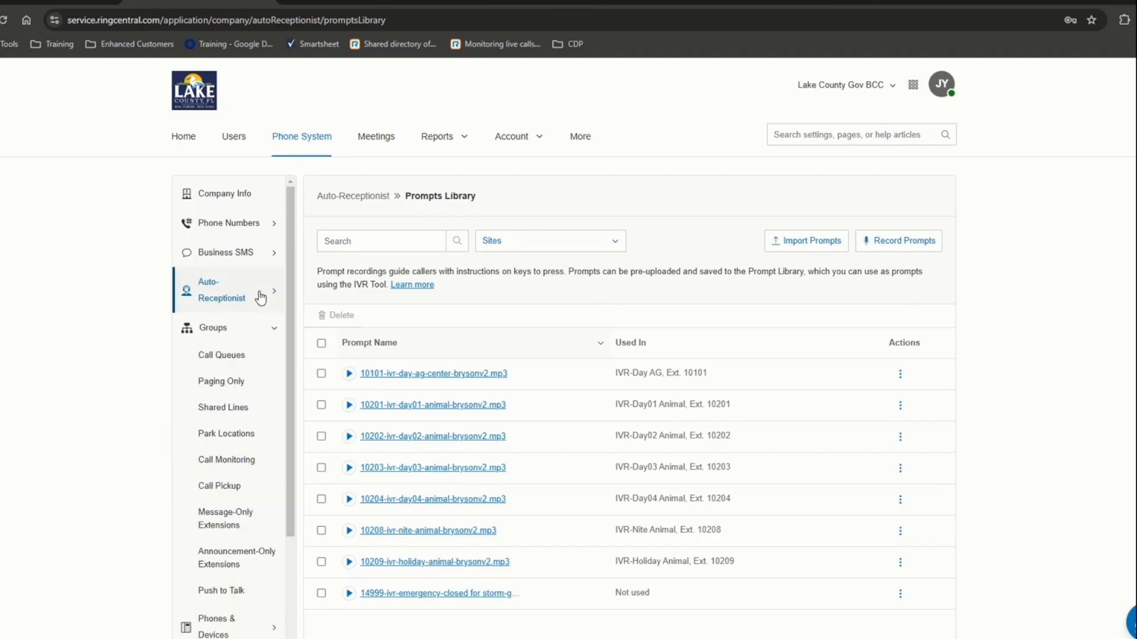
- Browse each Groups page, Push to Talk through Paging Only, then return to Call Queues
click(223, 355)
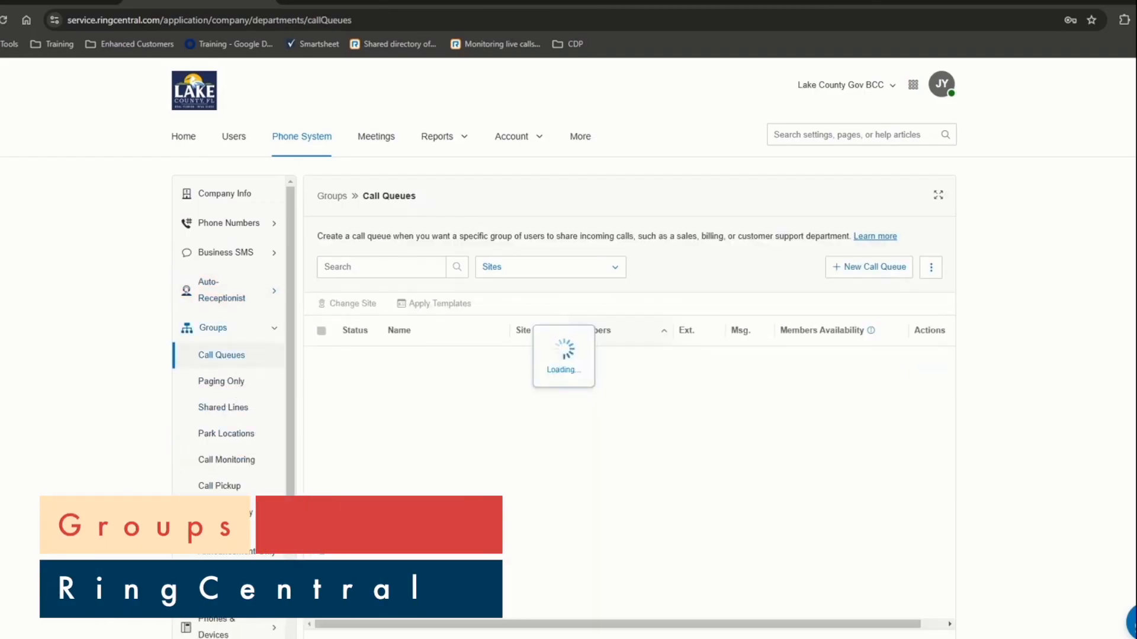
click(221, 591)
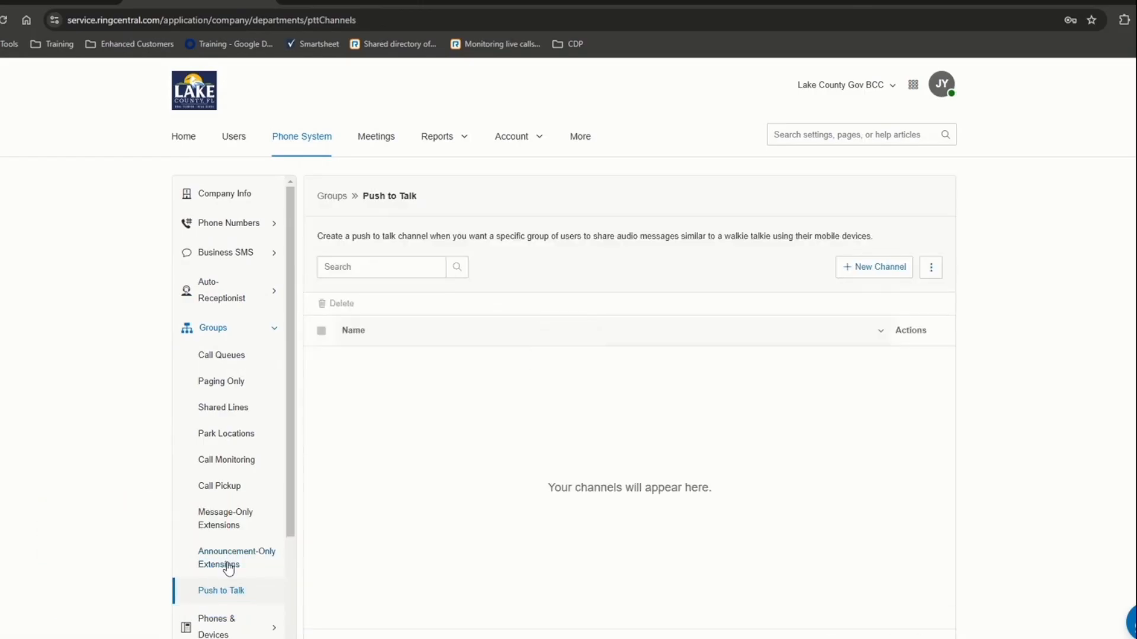
click(226, 562)
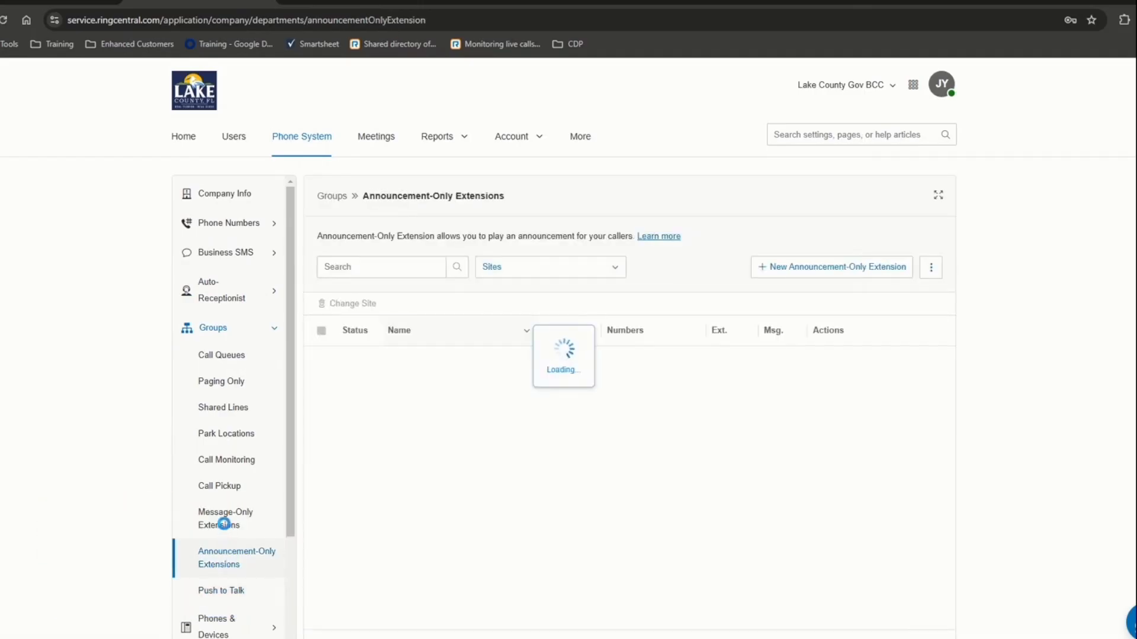
click(226, 528)
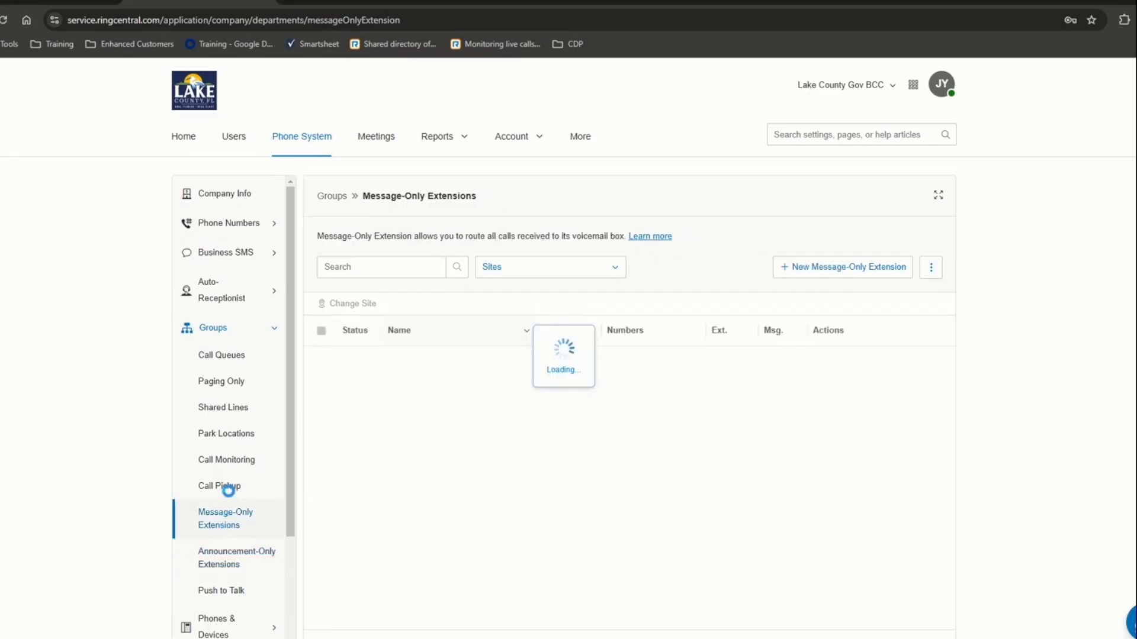
click(231, 494)
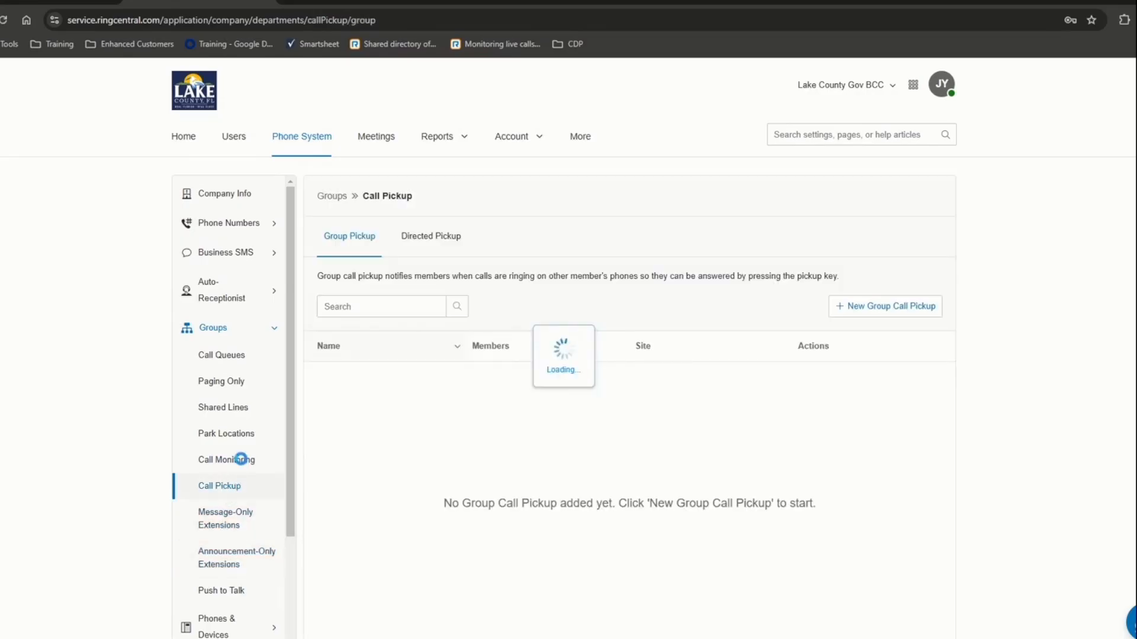
click(238, 458)
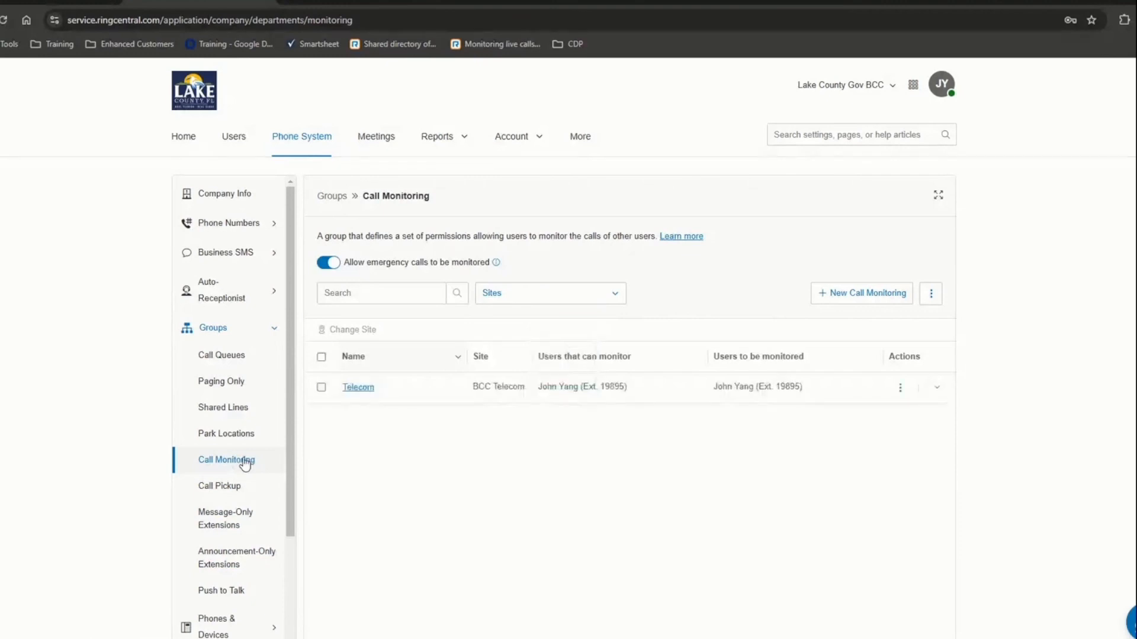
click(218, 436)
click(230, 408)
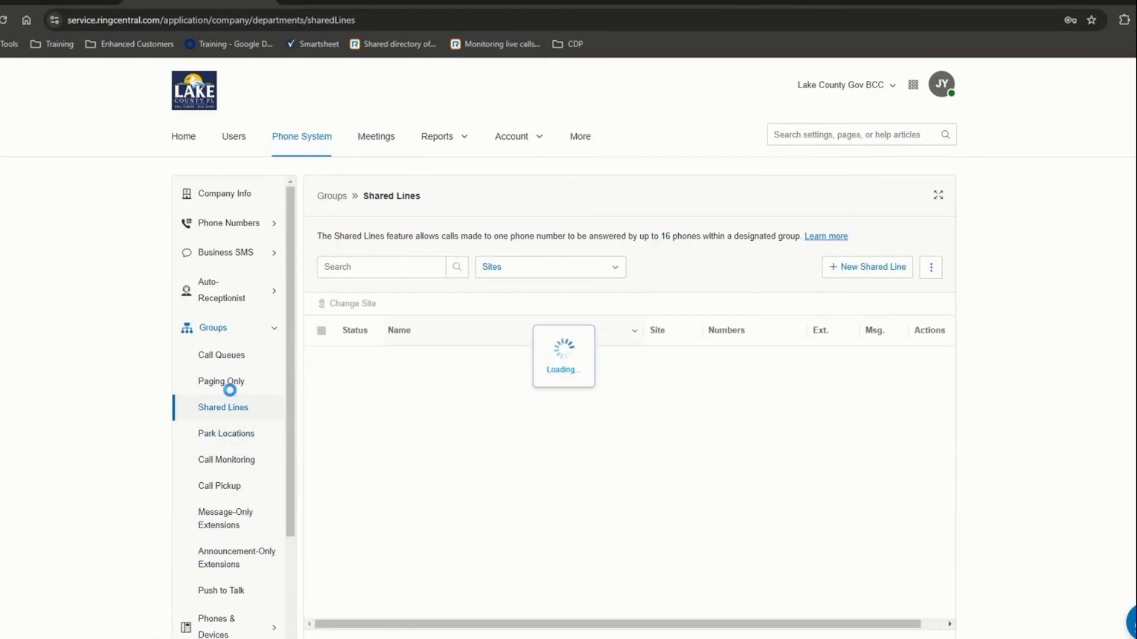
click(231, 379)
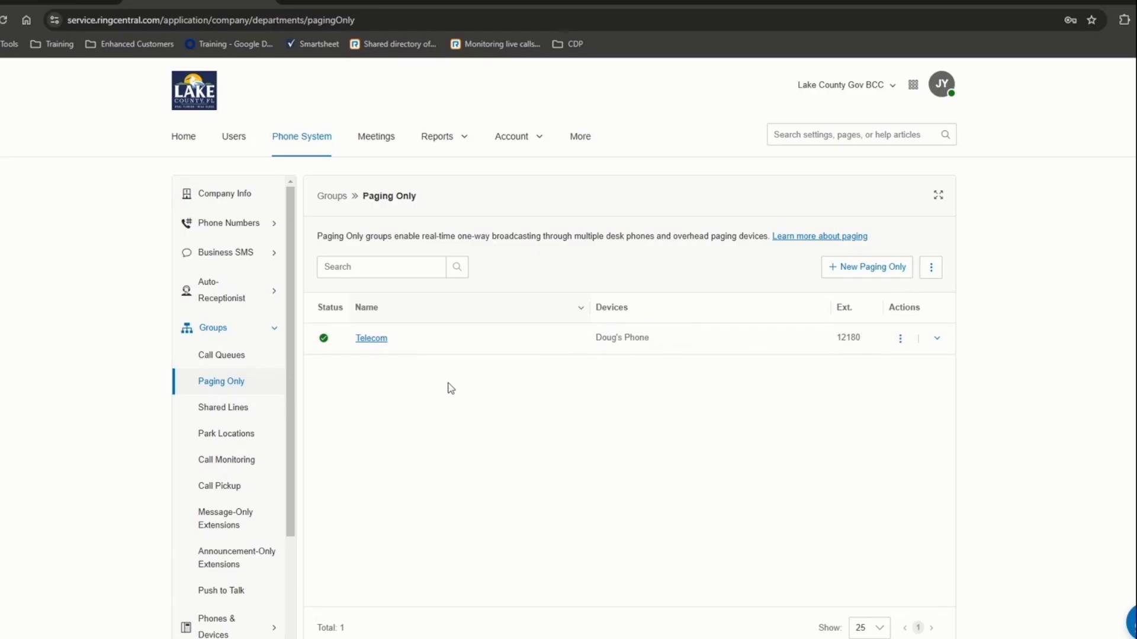
click(208, 357)
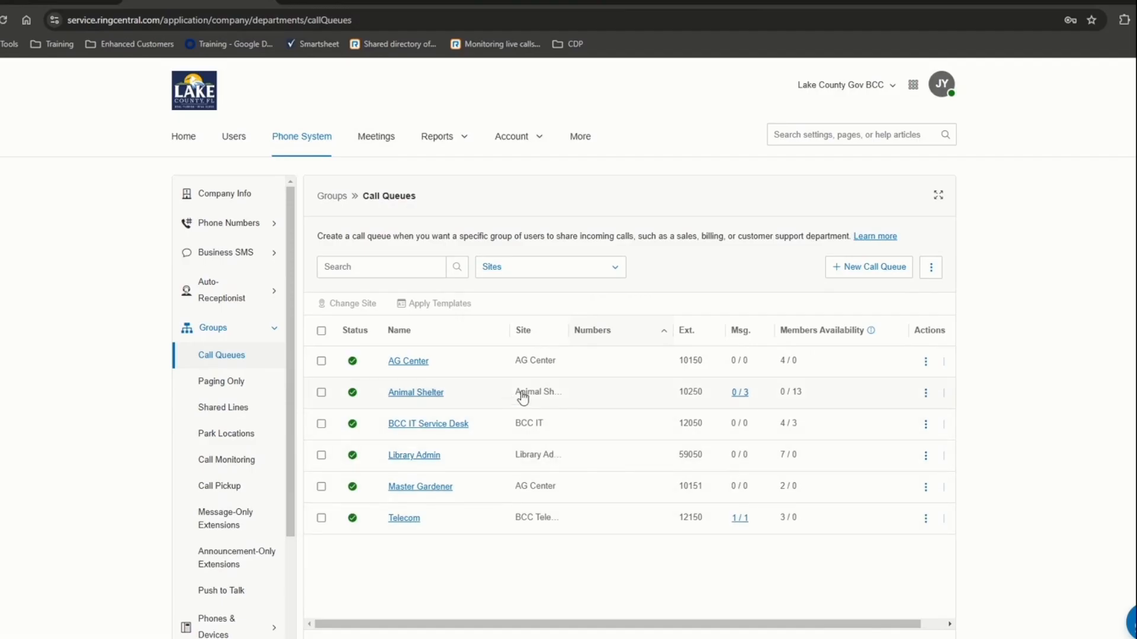
- Start a new call queue named 'Training Demo' on the Company site
click(849, 269)
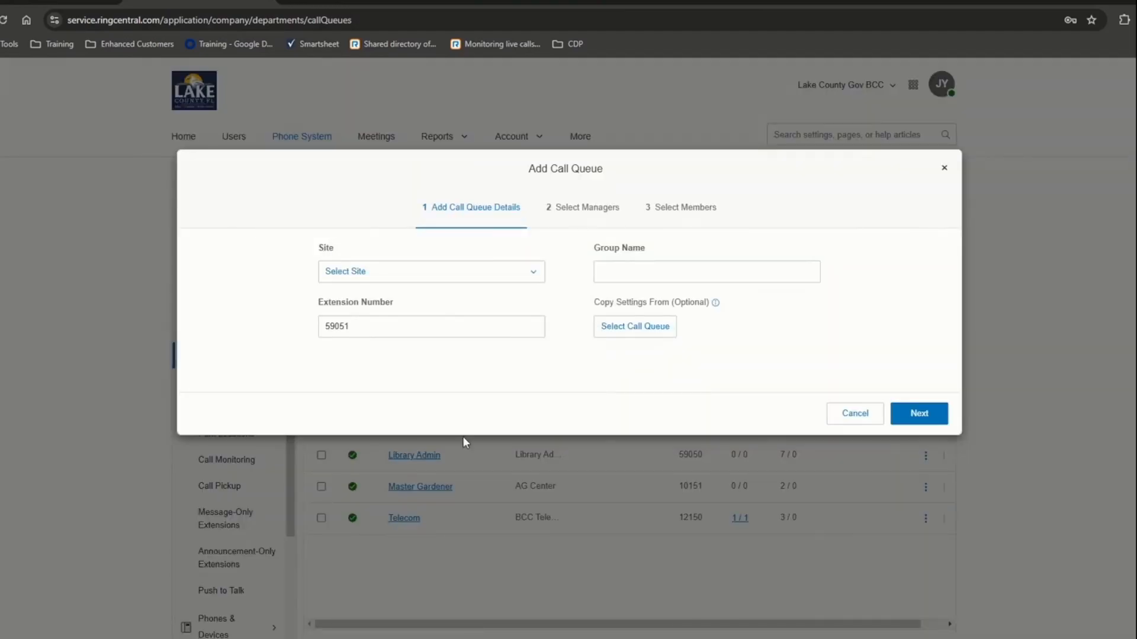
click(396, 273)
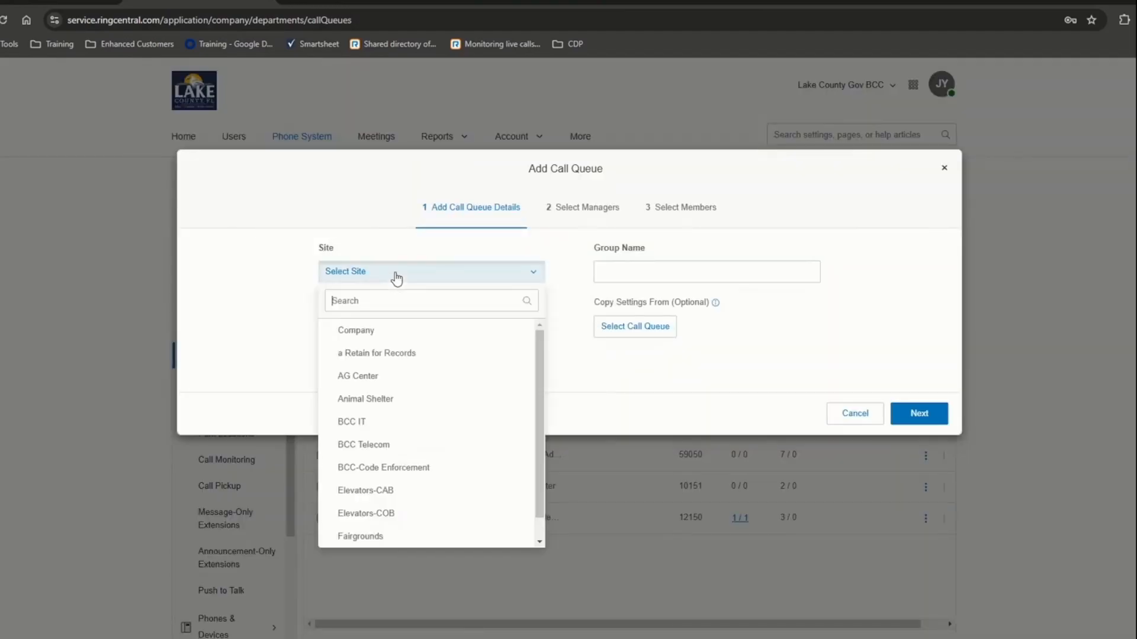
click(345, 330)
click(708, 267)
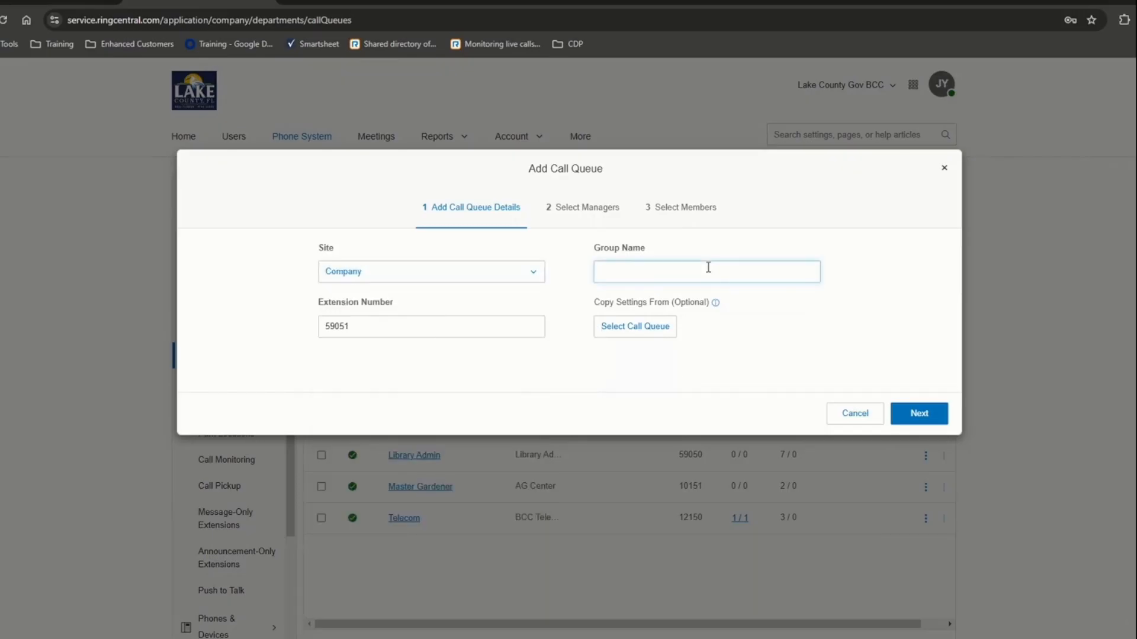
text(Training Demo)
click(926, 413)
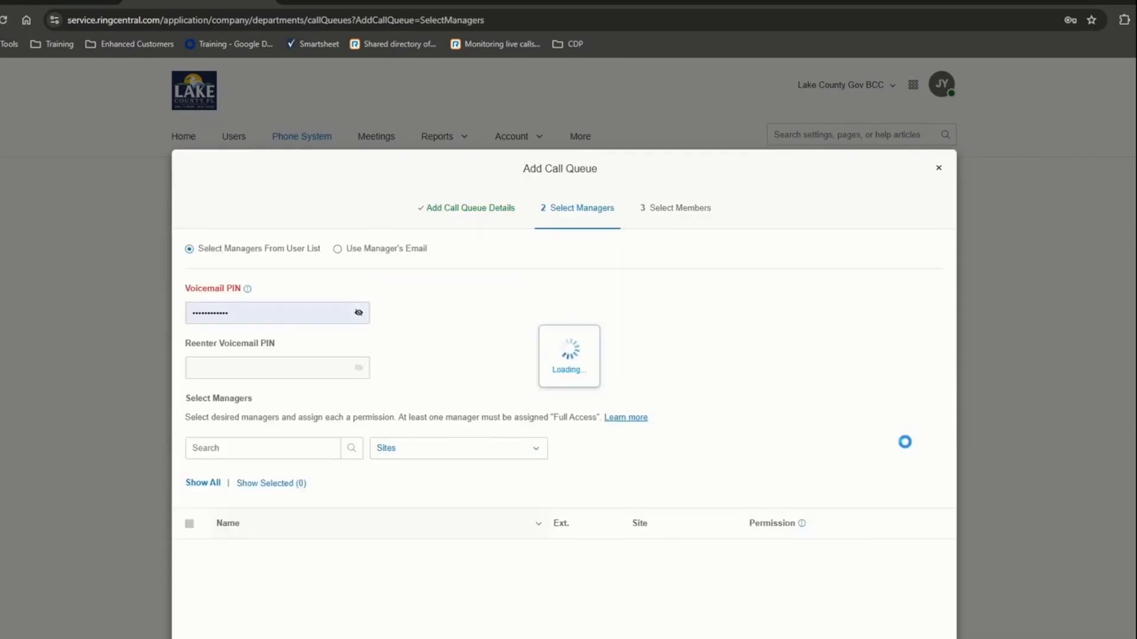
- Replace the autofilled voicemail PIN with a new six-digit PIN and begin confirming it
scroll(479, 319, down, 2)
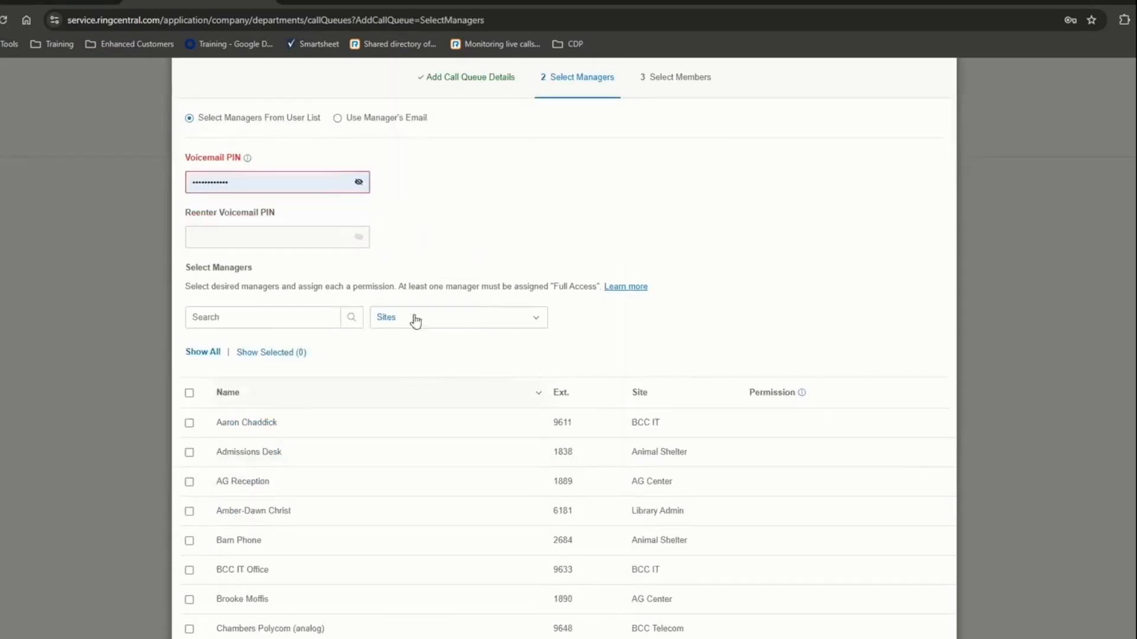
click(272, 184)
double_click(273, 184)
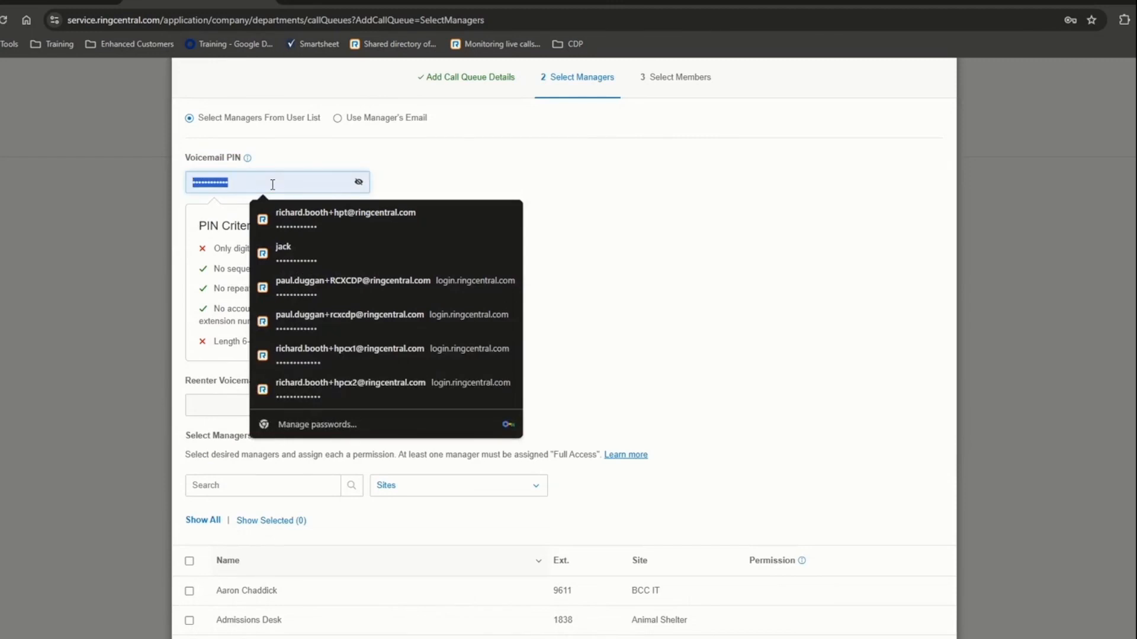
text(••••••)
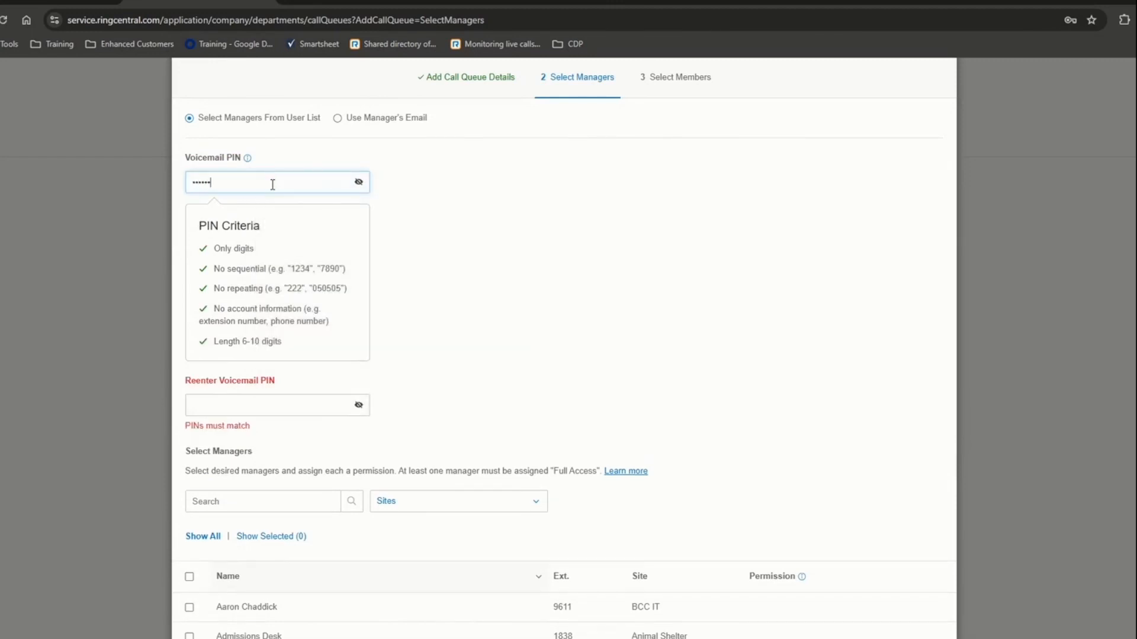
click(259, 402)
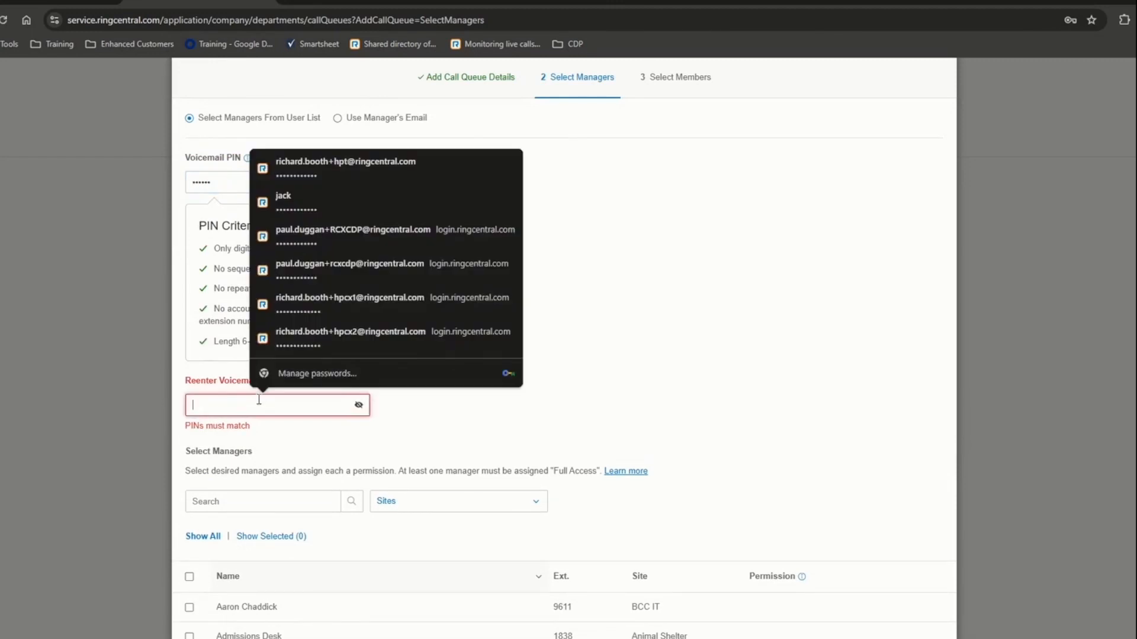
text(•••)
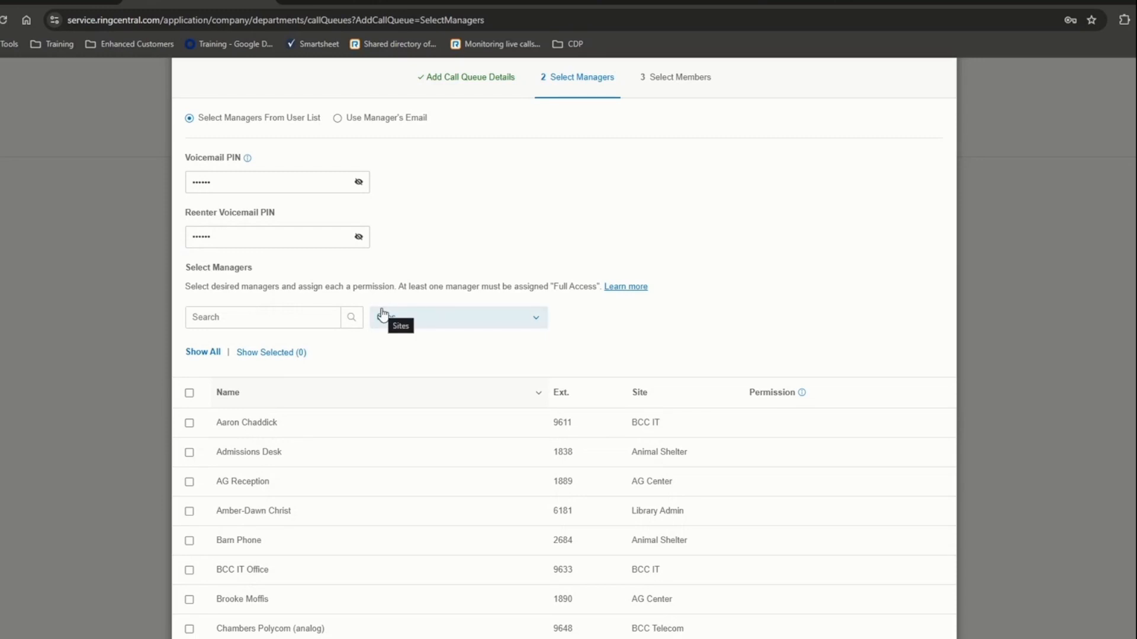
- Make the ext. 9611 user the queue's Full Access manager and continue to Select Members
click(252, 316)
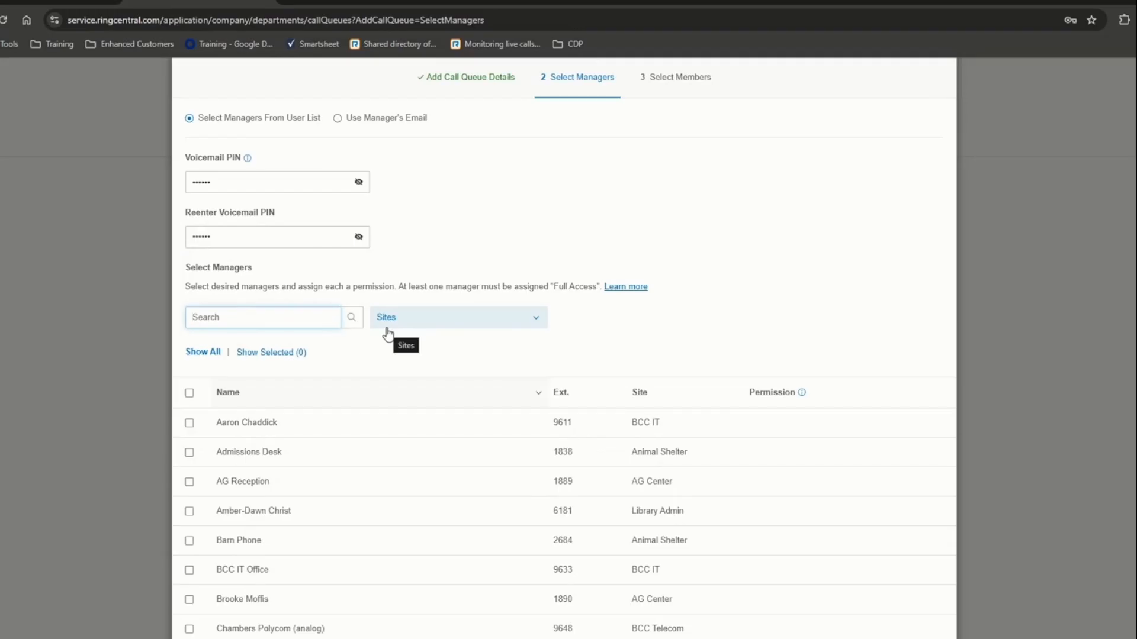
text(jeff)
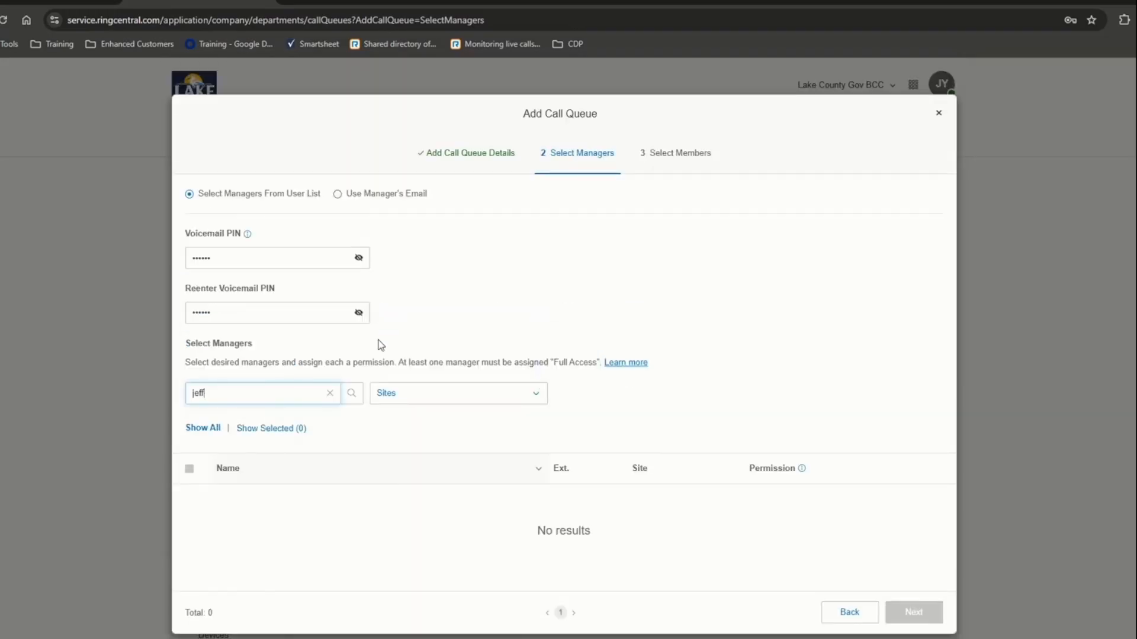
click(330, 393)
scroll(345, 525, down, 3)
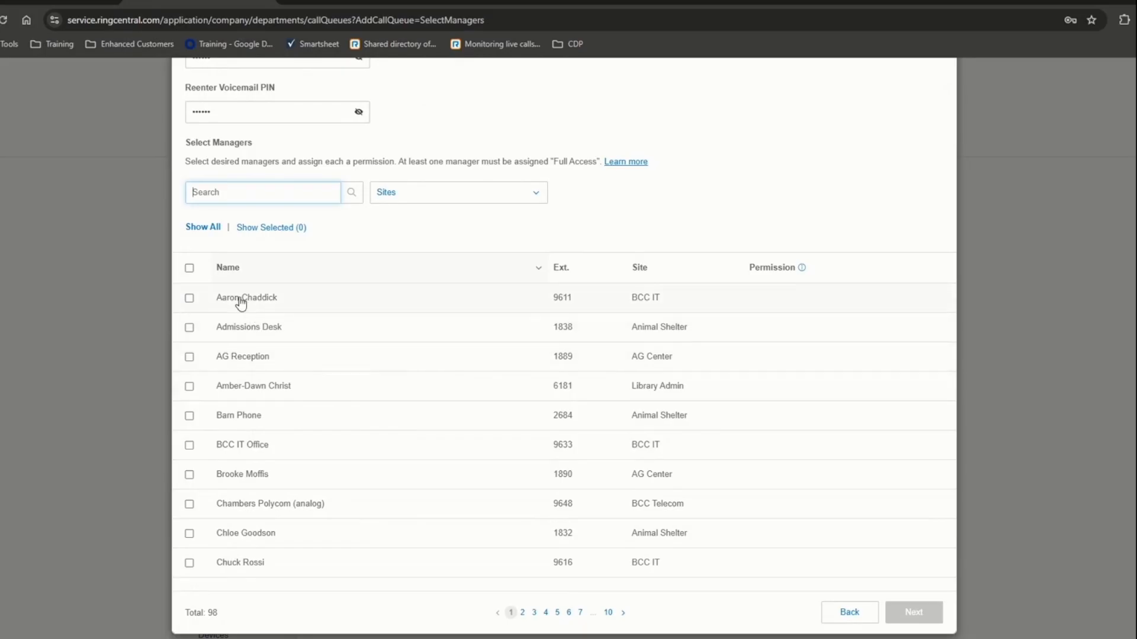
click(190, 298)
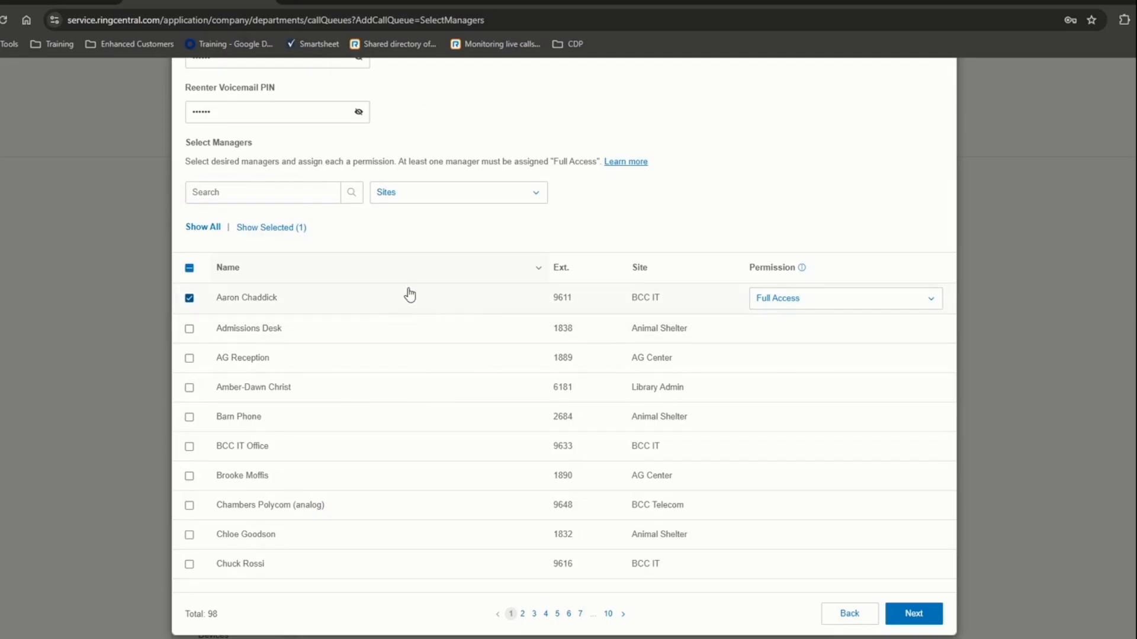
scroll(402, 285, up, 3)
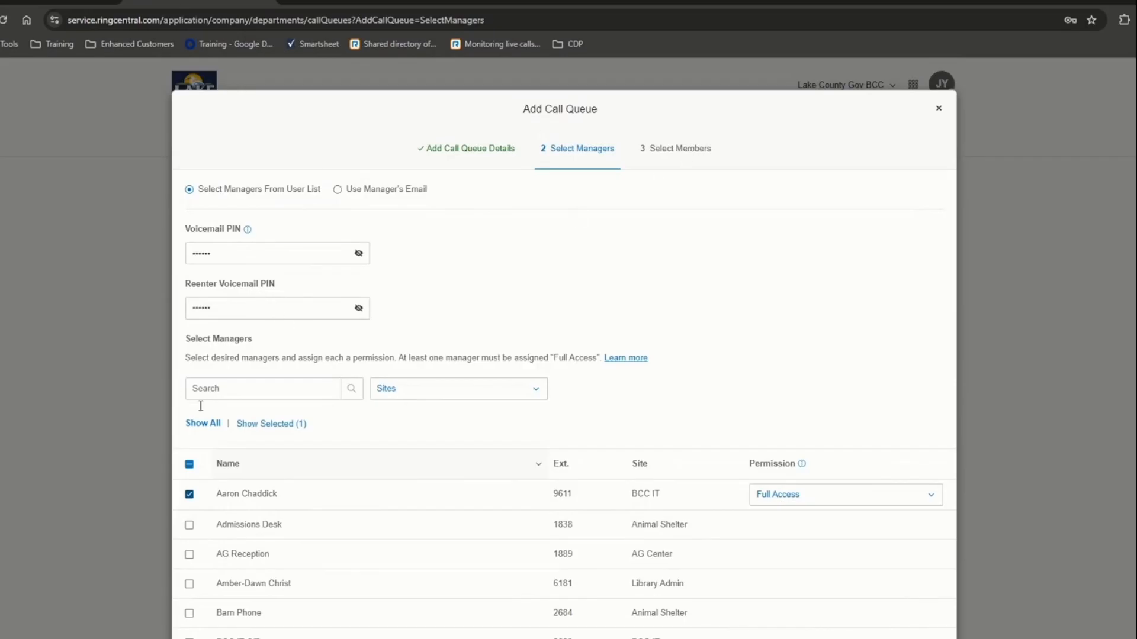
scroll(570, 448, down, 3)
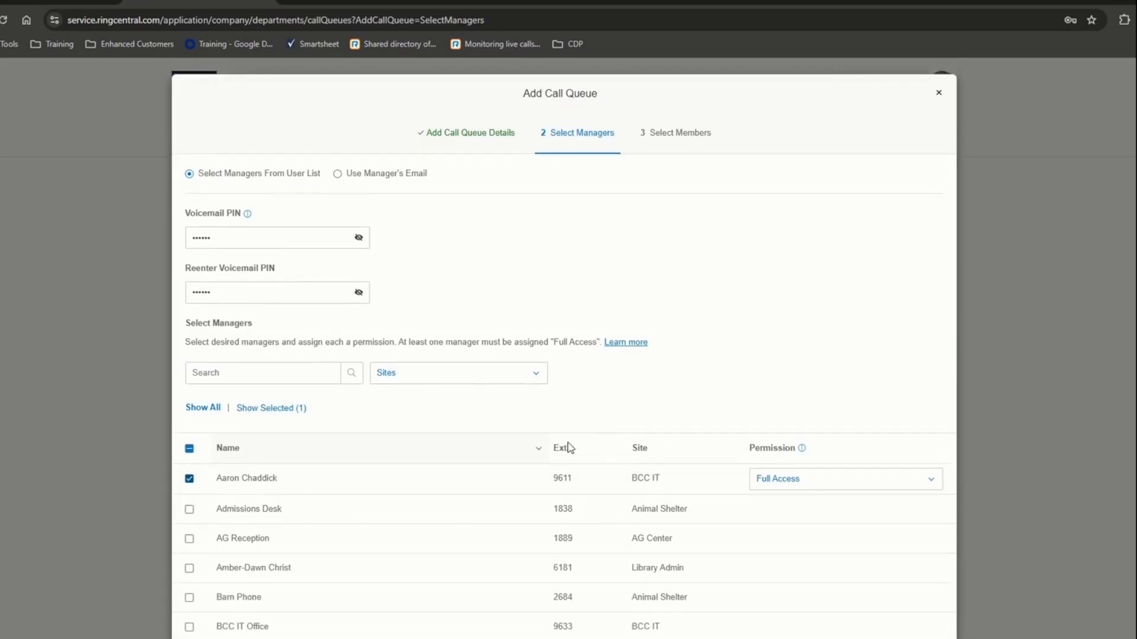
click(912, 613)
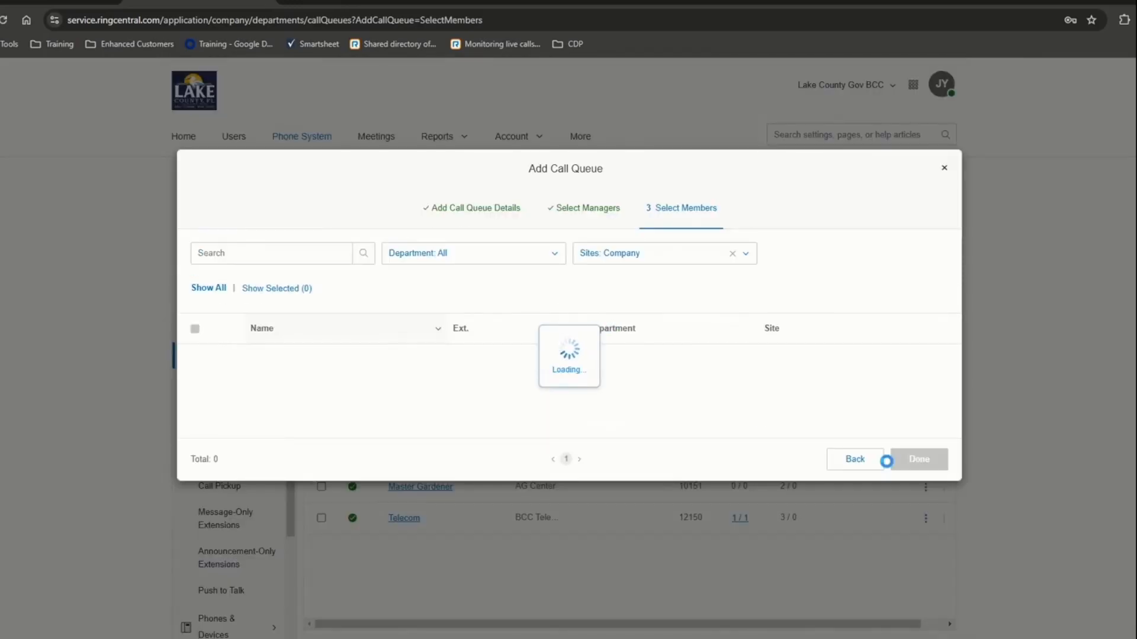
- Go back and retype the voicemail PIN in both the PIN and Reenter PIN fields
click(867, 463)
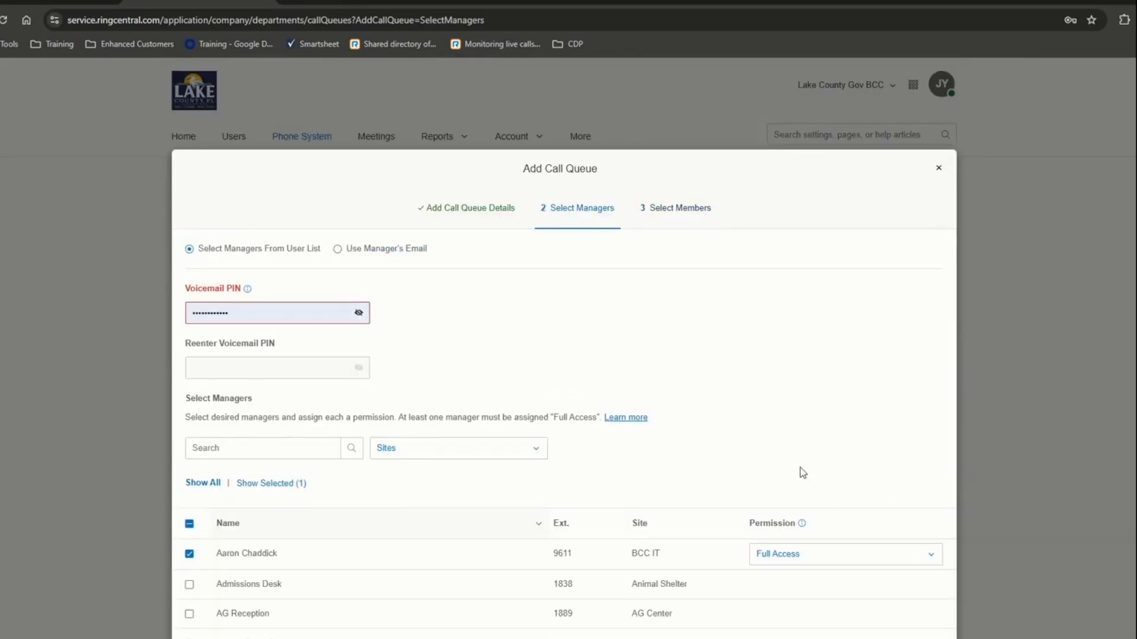
scroll(794, 467, down, 4)
scroll(624, 362, up, 3)
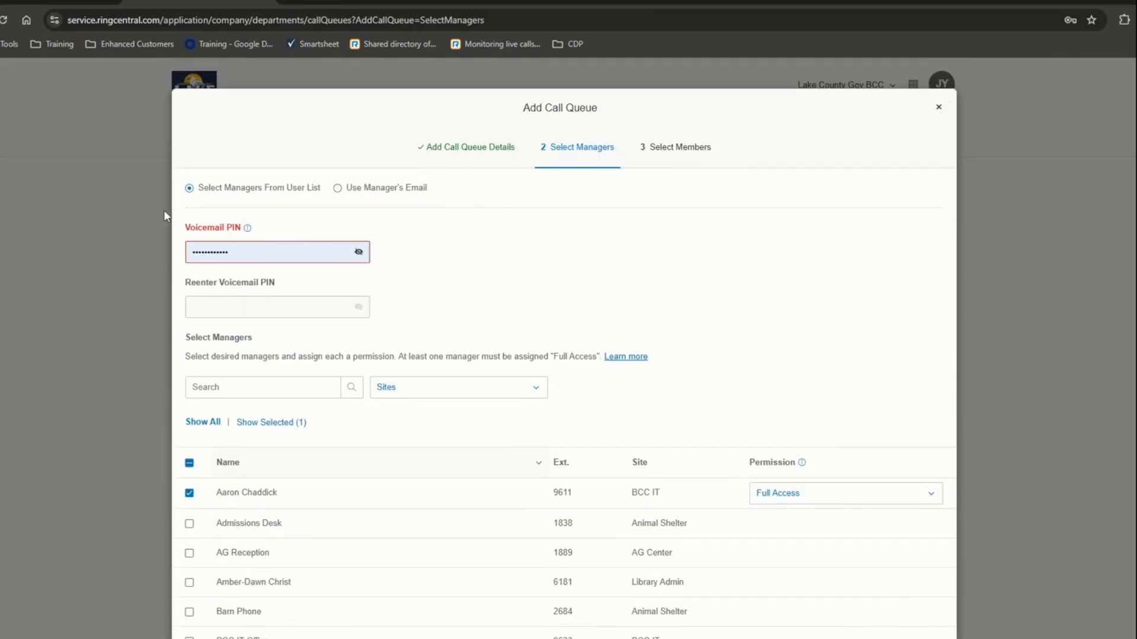
double_click(250, 245)
text(••••••)
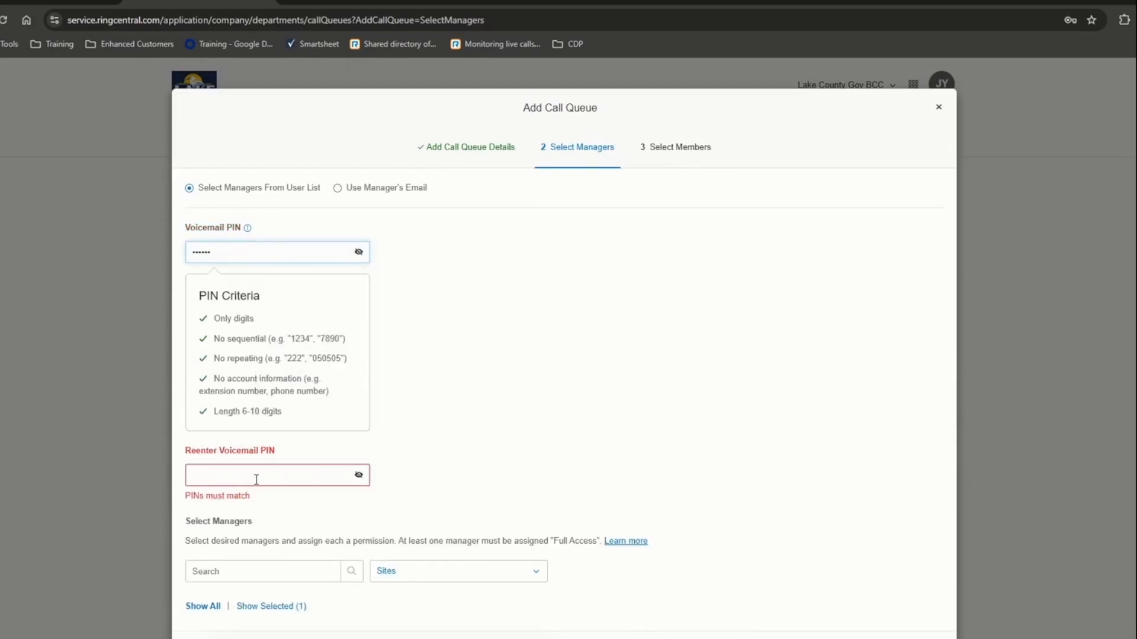
click(256, 479)
text(••••••)
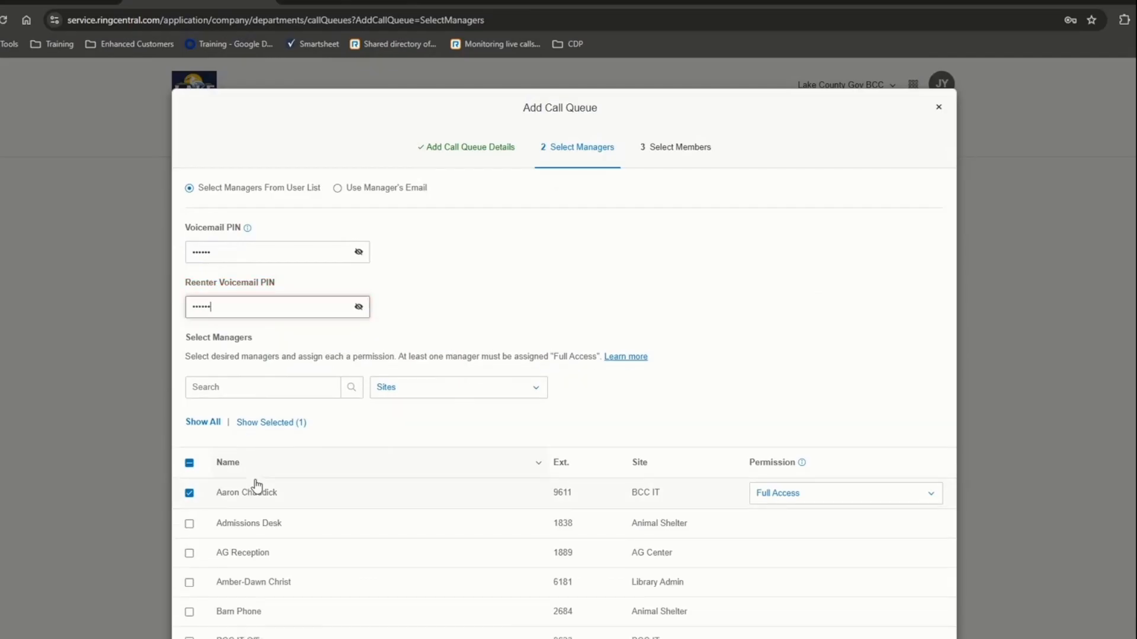
- Keep the ext. 9611 manager's permission at Full Access and continue to member selection
scroll(675, 384, down, 3)
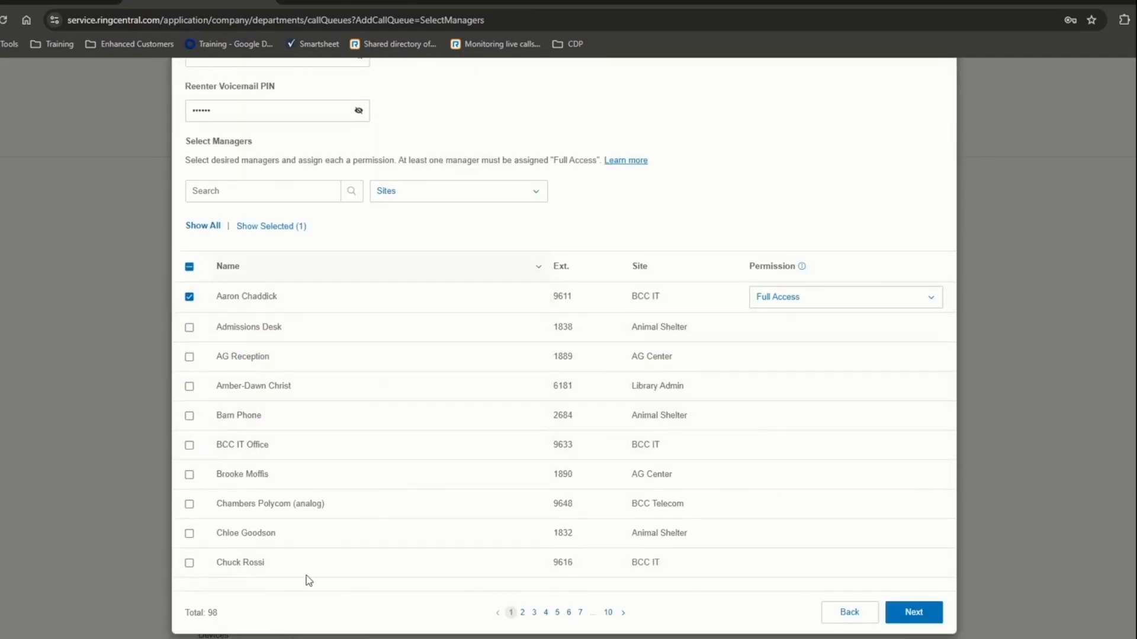
click(770, 303)
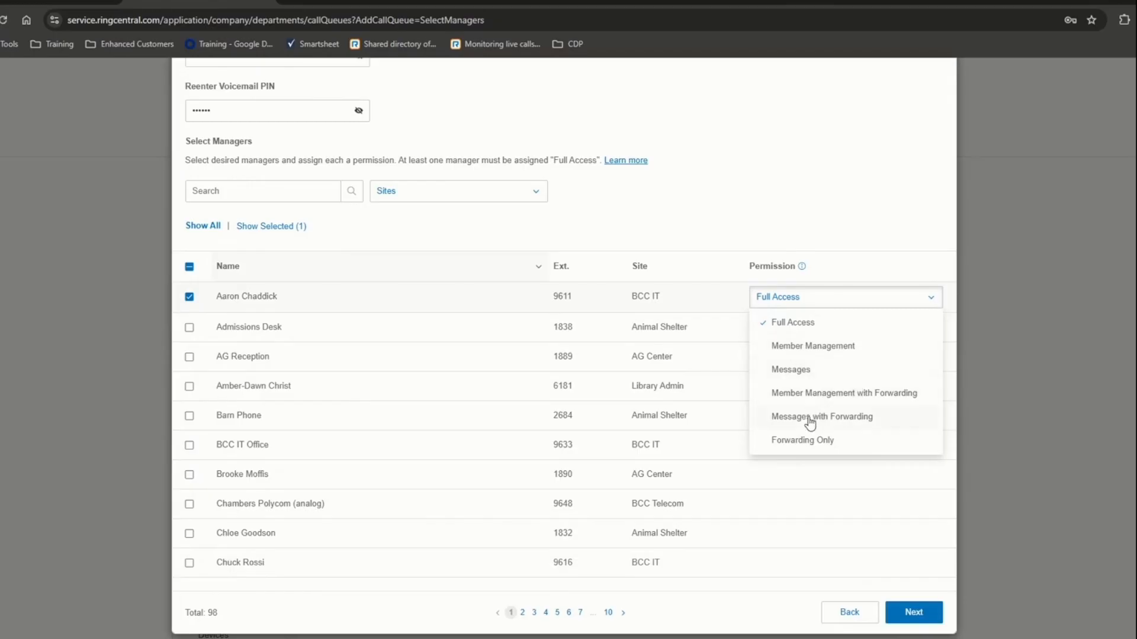
click(778, 325)
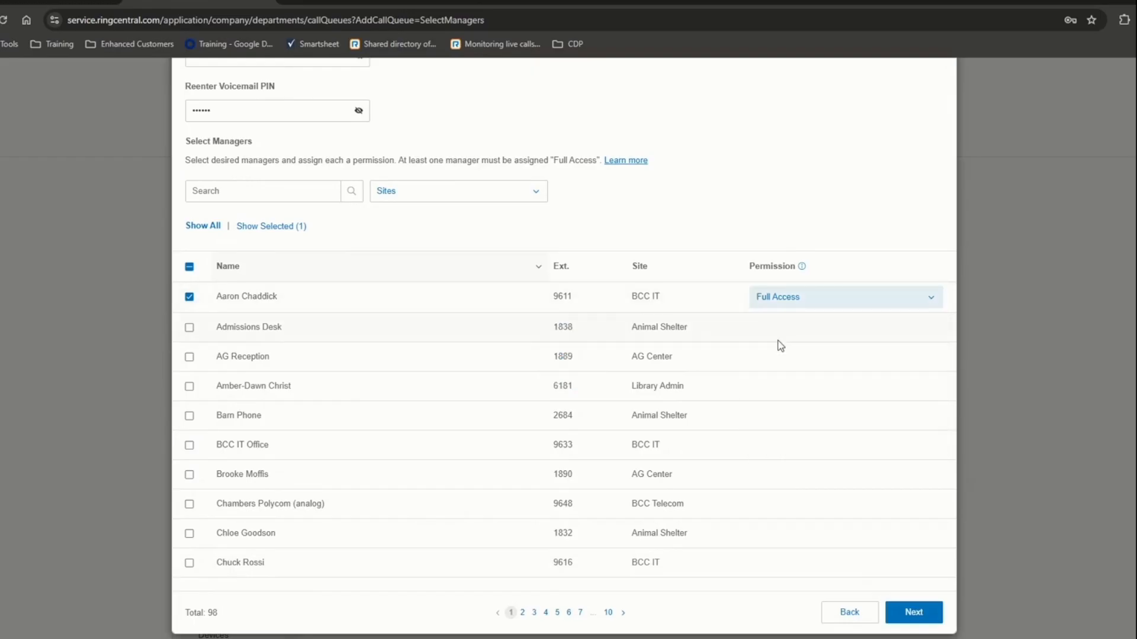
click(791, 307)
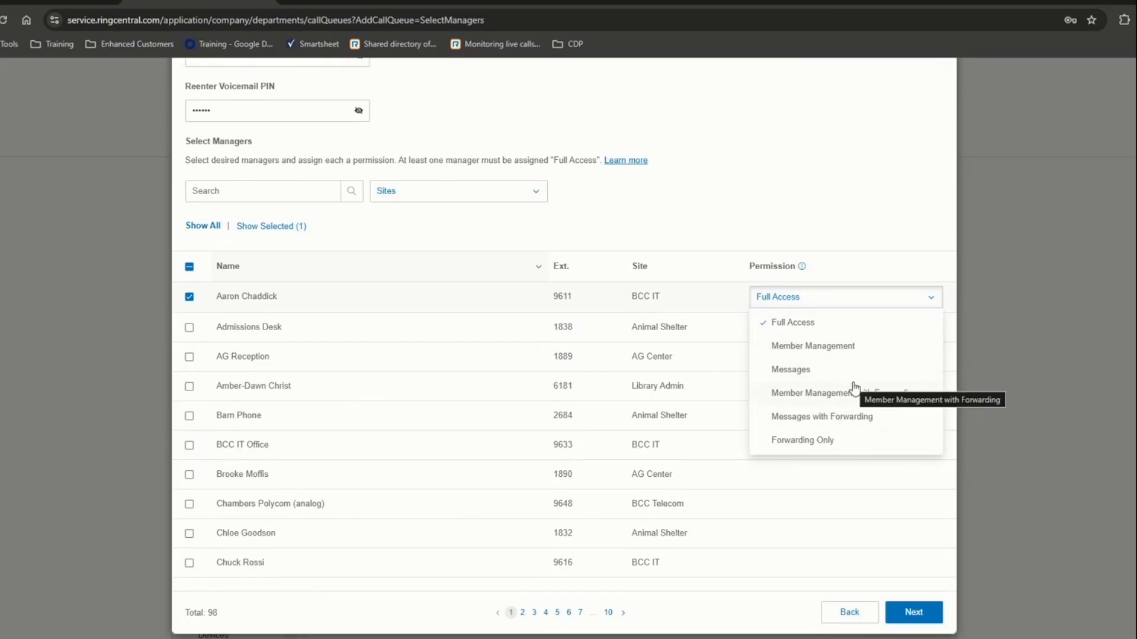
click(858, 303)
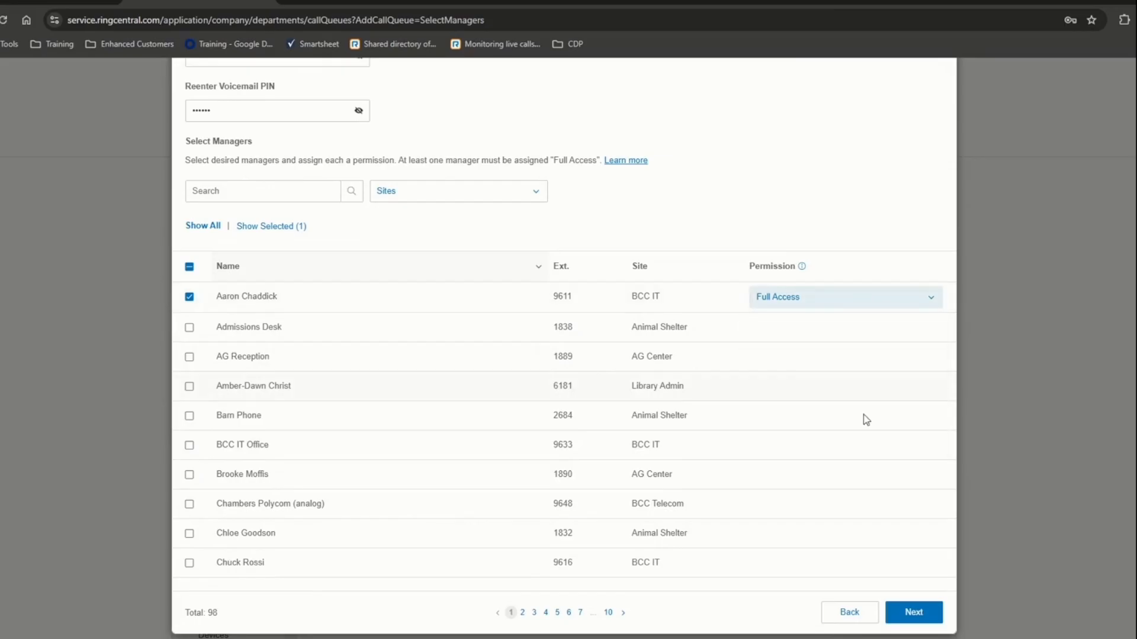
click(914, 611)
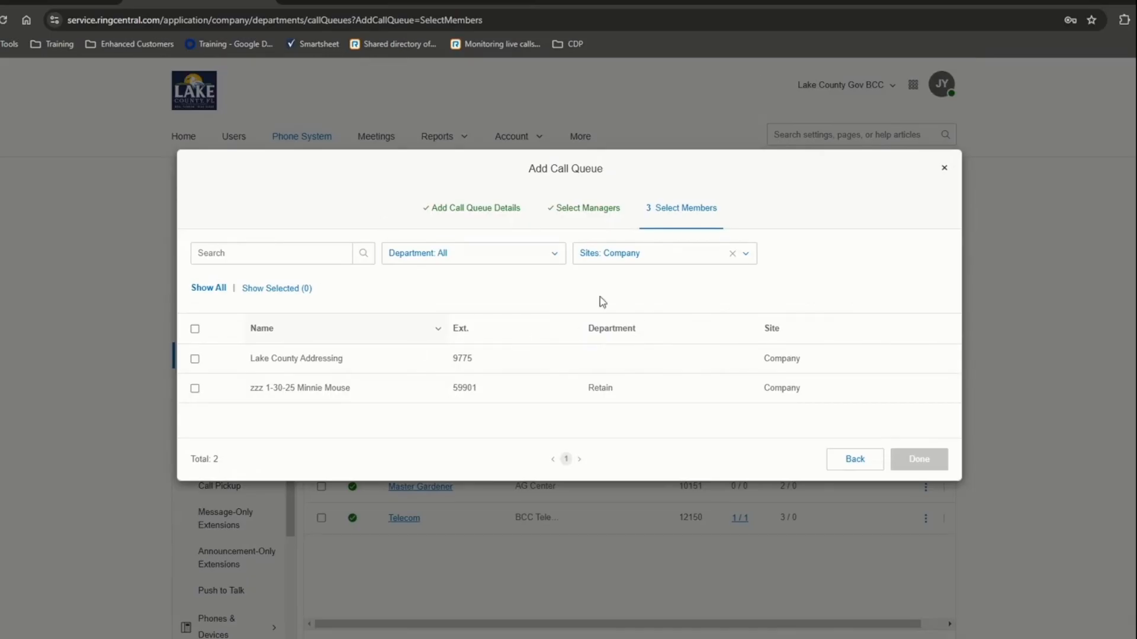
- Clear the Sites filter, add ext. 6181 Library Admin and ext. 1890 AG Center as members, and finish
click(732, 255)
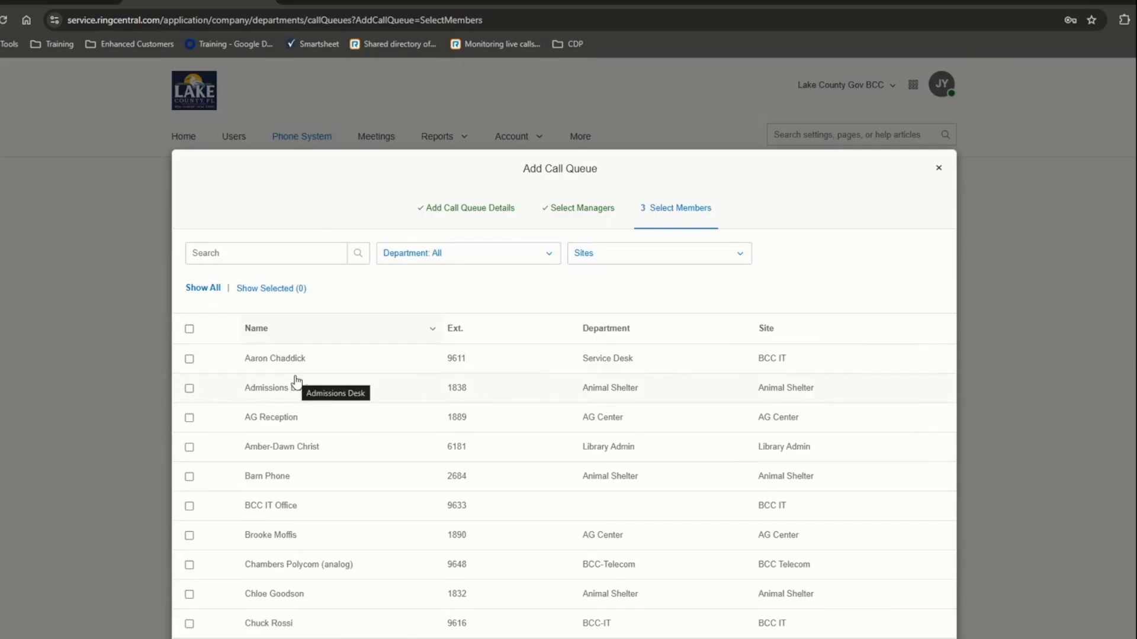
scroll(296, 382, down, 1)
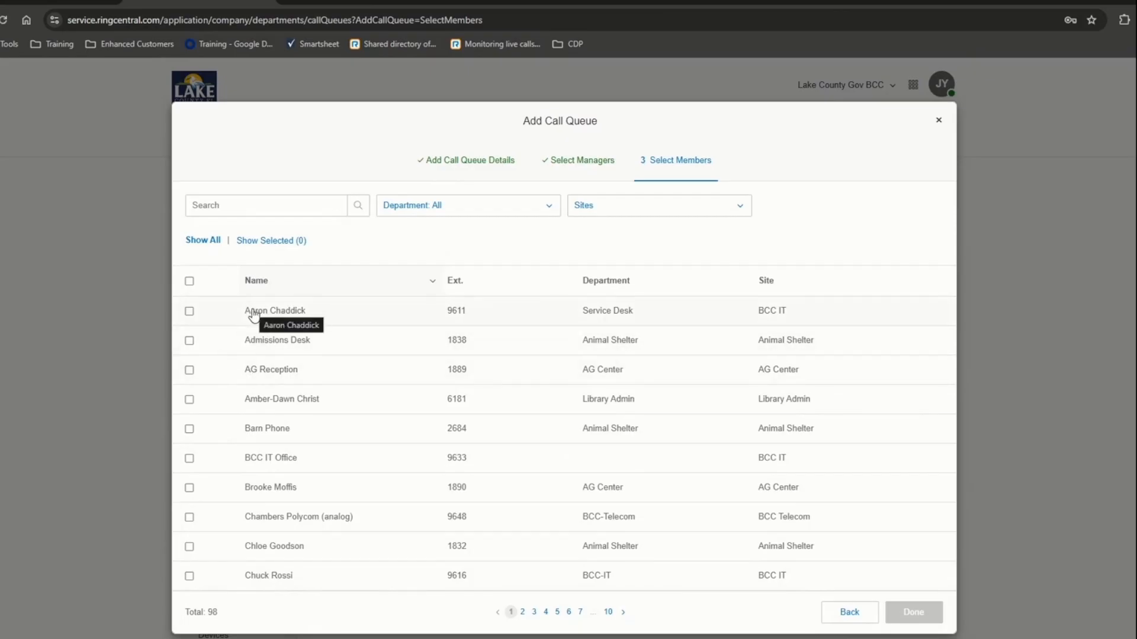
click(188, 399)
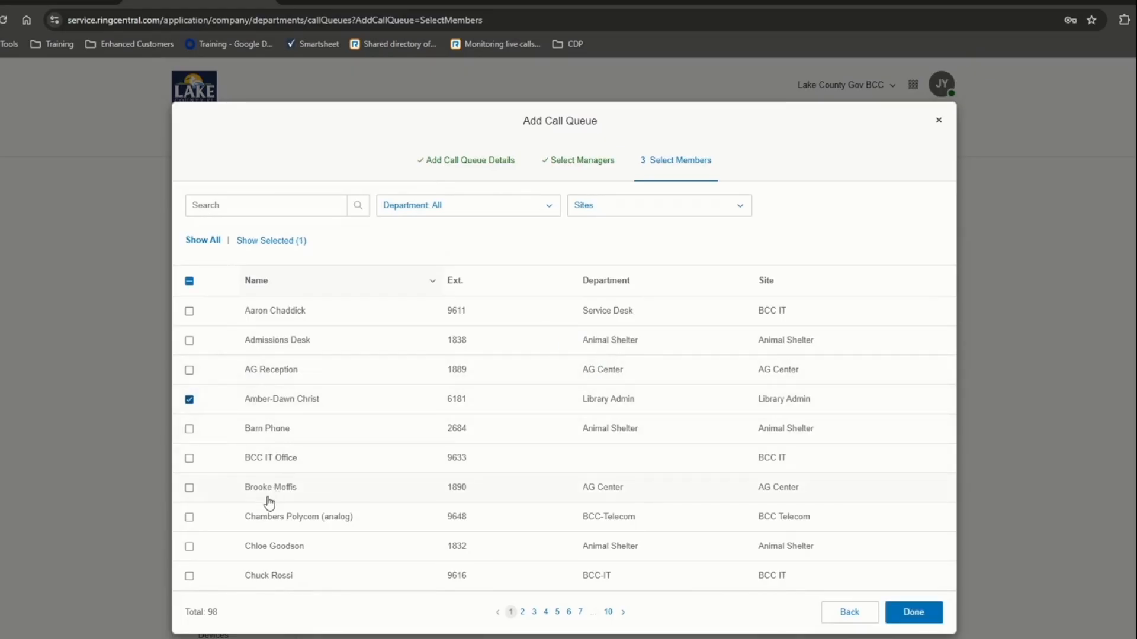
click(190, 489)
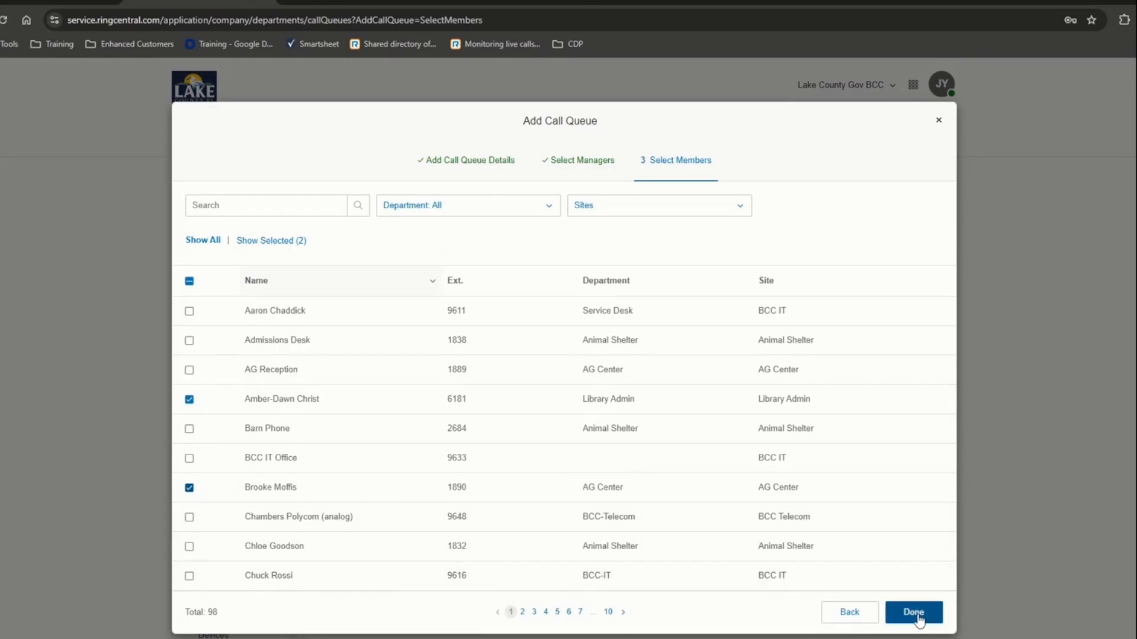
click(912, 613)
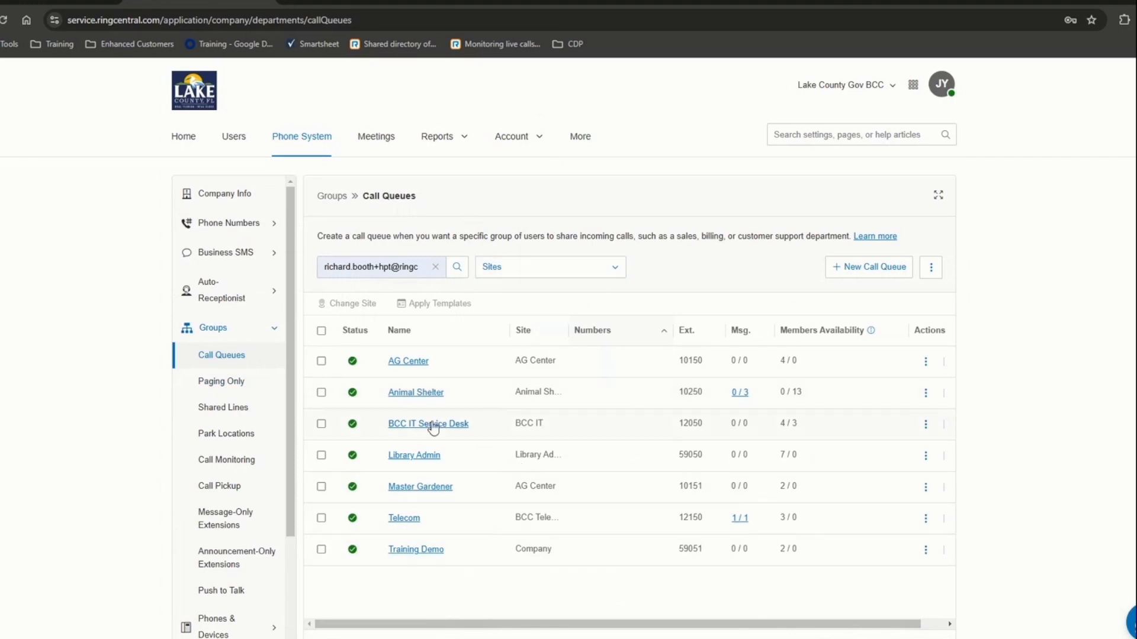
- Open Training Demo's details, review its general and Settings information, and expand the empty Direct Numbers section
click(416, 550)
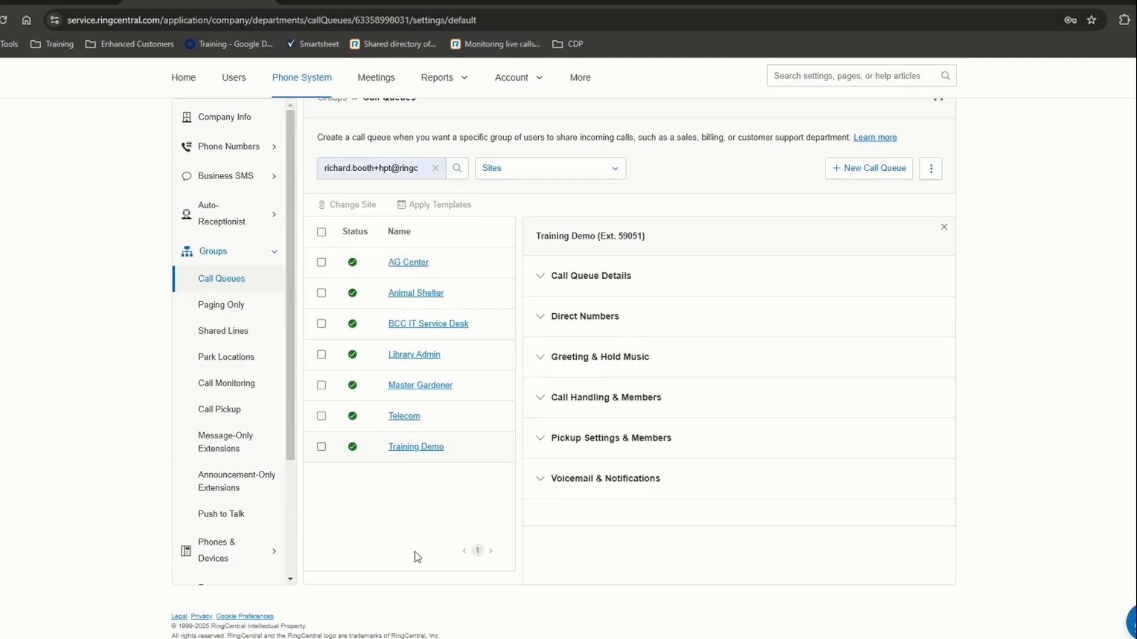
click(540, 277)
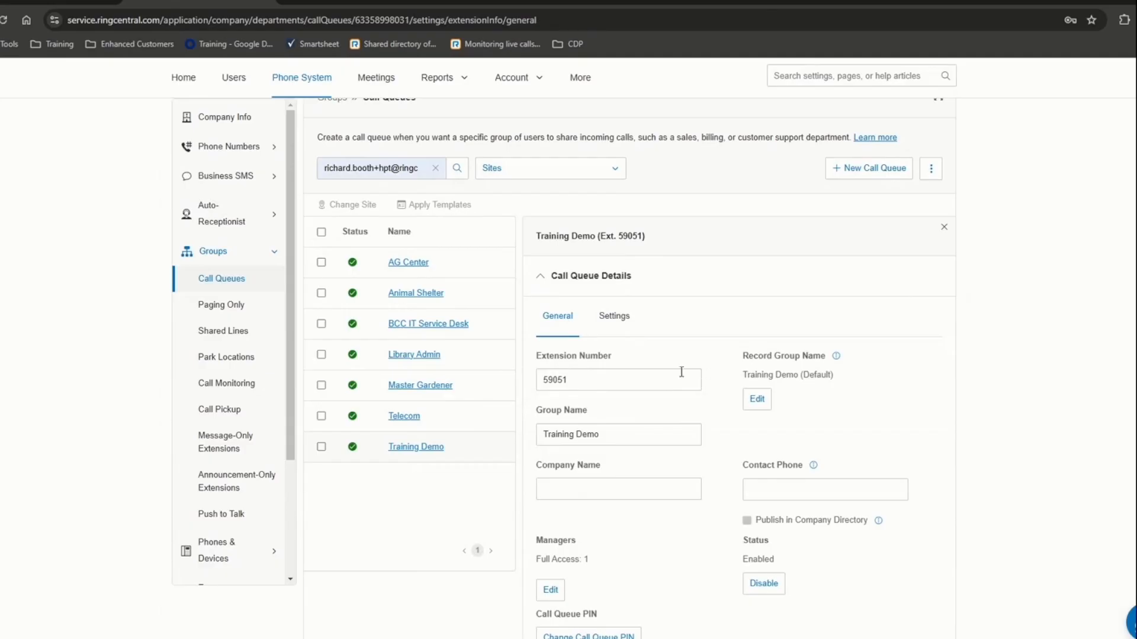
scroll(675, 379, down, 3)
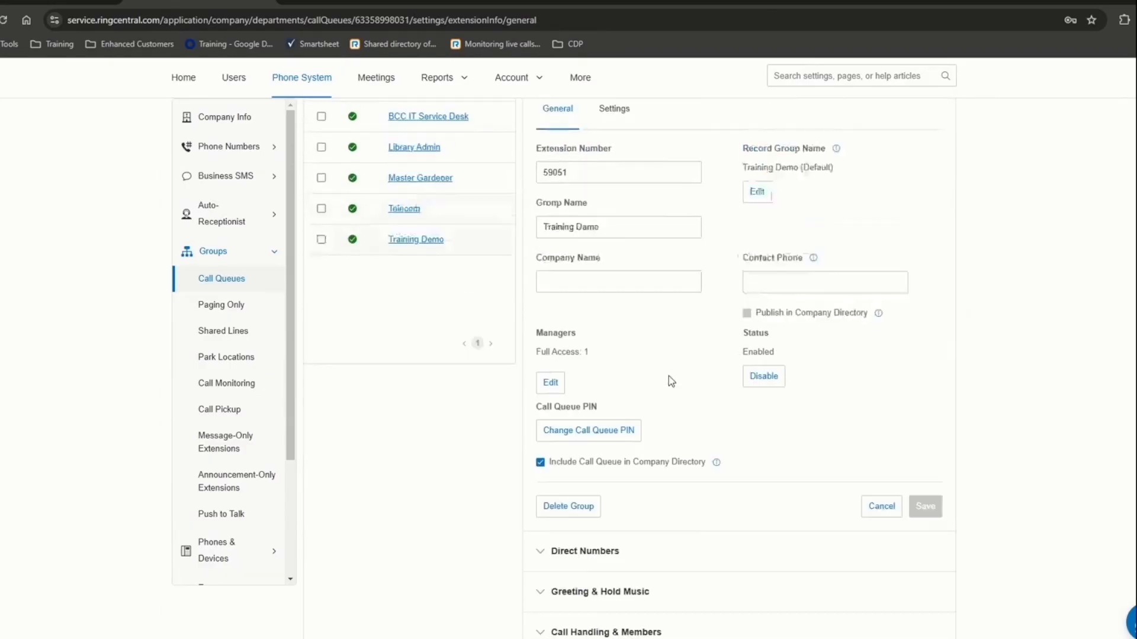
scroll(655, 347, up, 1)
click(614, 185)
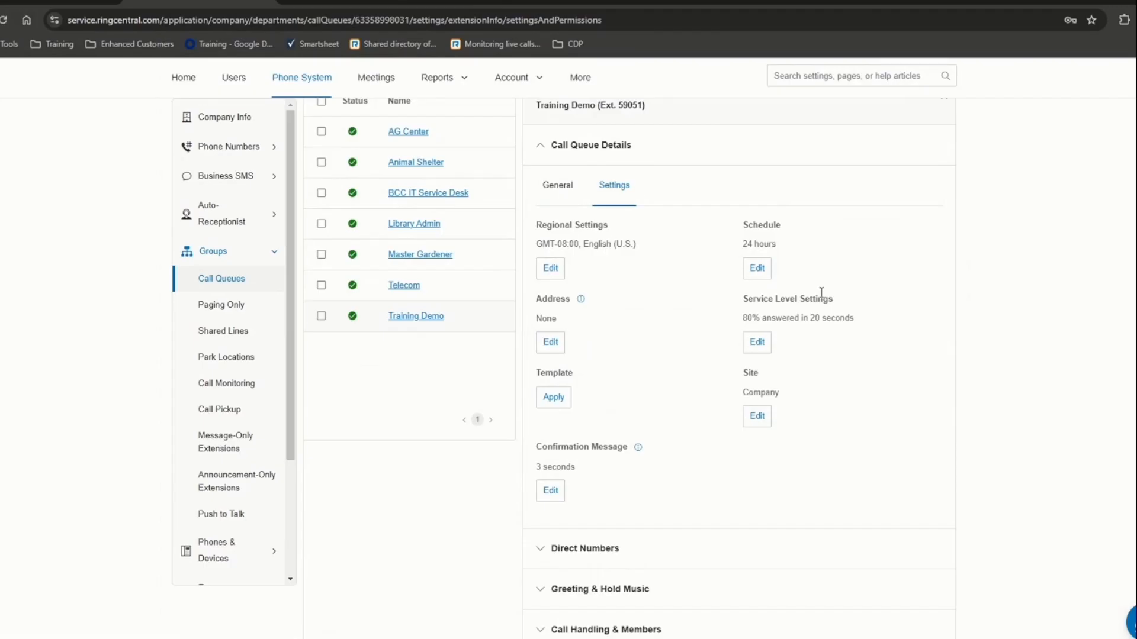
click(545, 549)
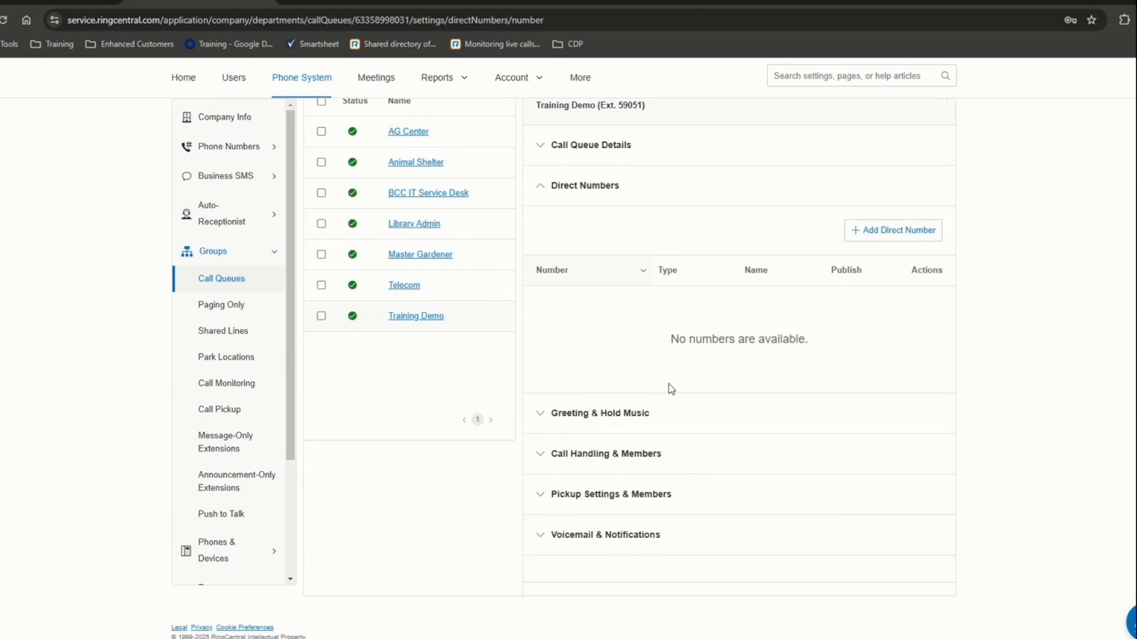
- Start adding a Local Number direct number and choose Florida as the state
click(856, 230)
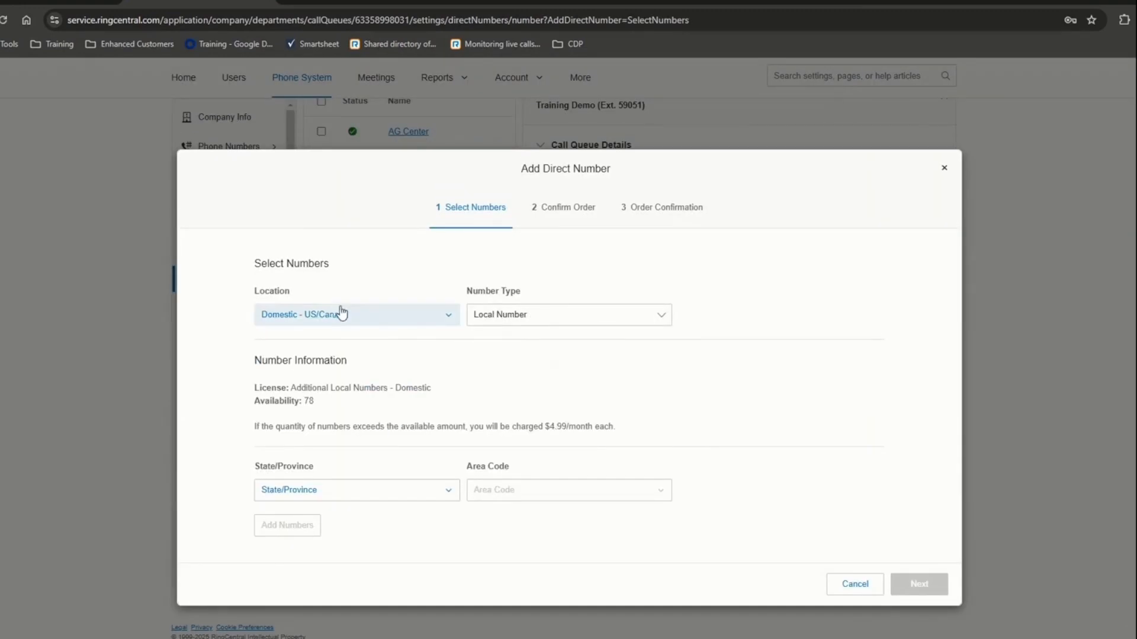
click(486, 323)
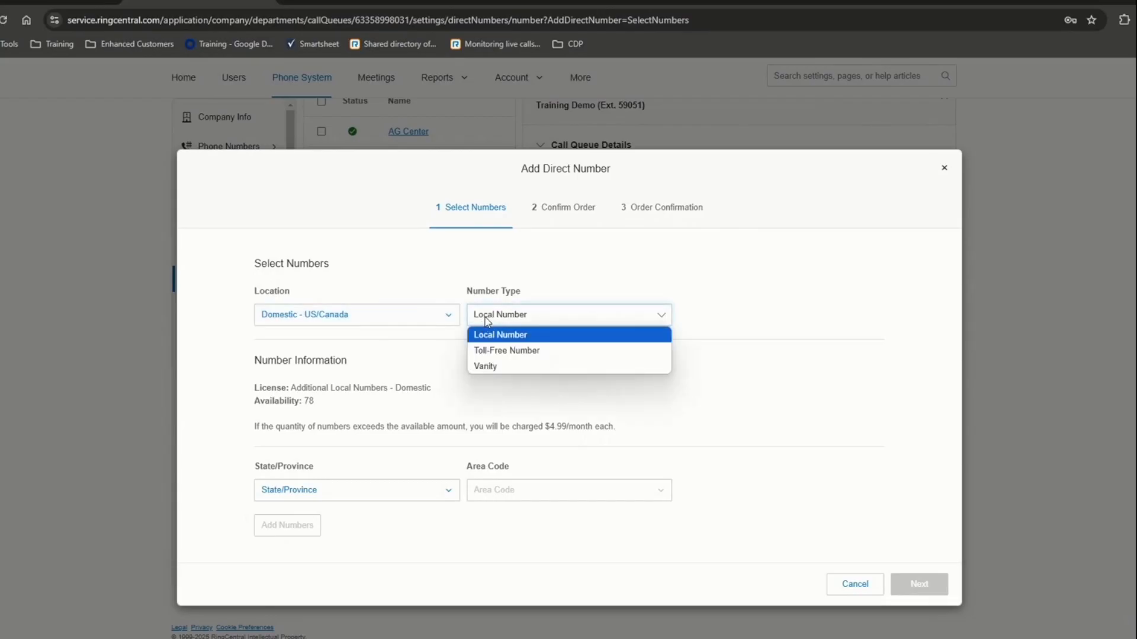
click(491, 336)
click(327, 491)
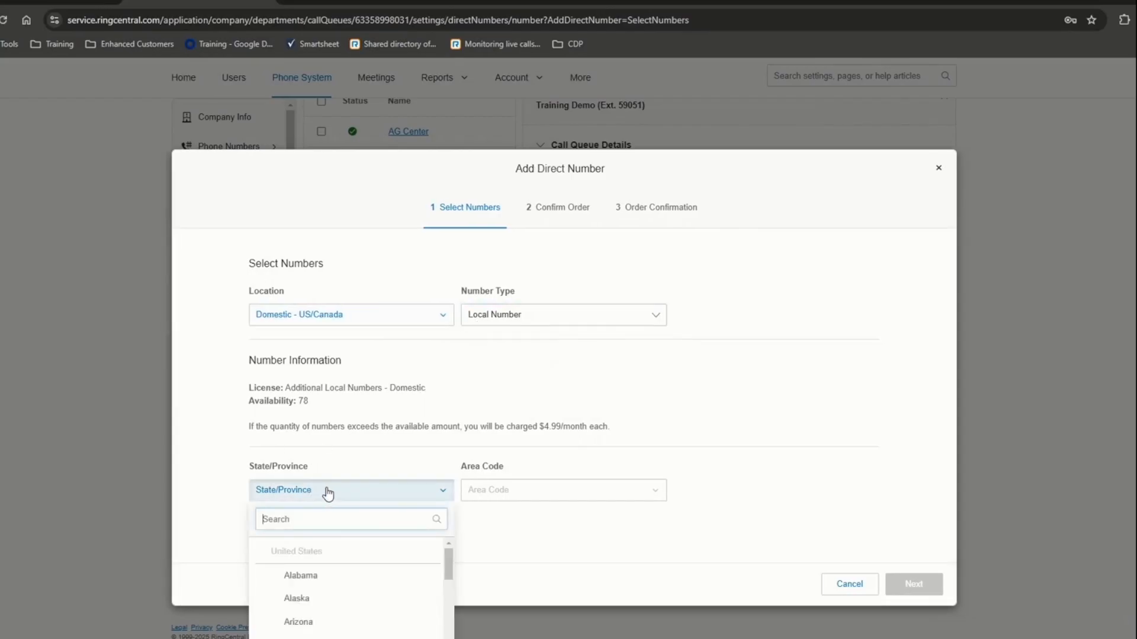
scroll(329, 494, down, 6)
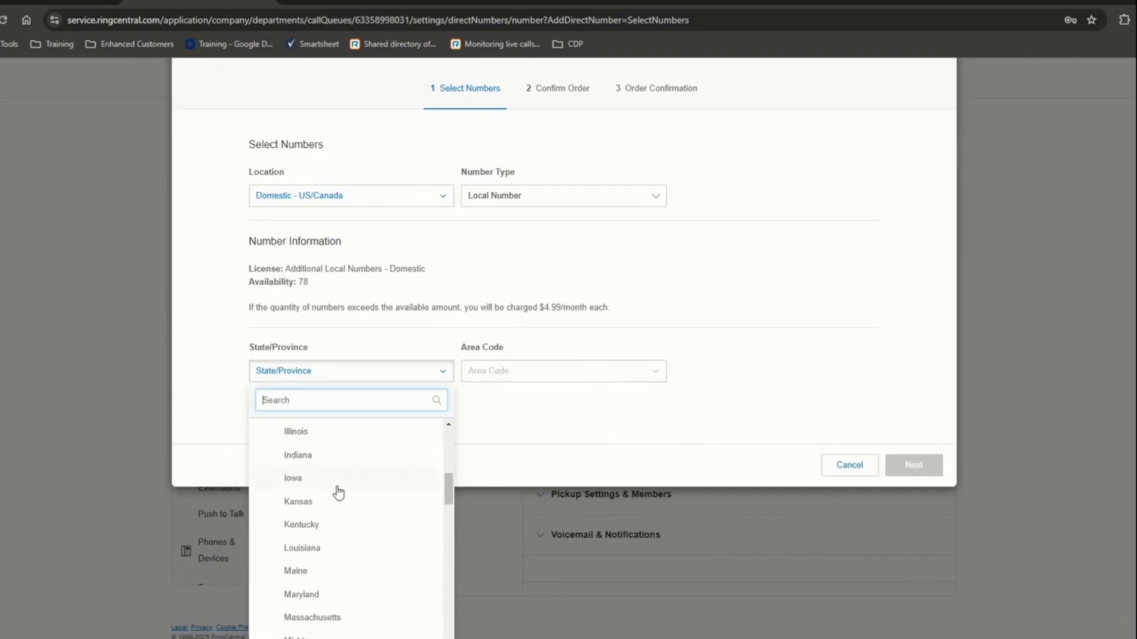
scroll(338, 493, up, 3)
click(310, 536)
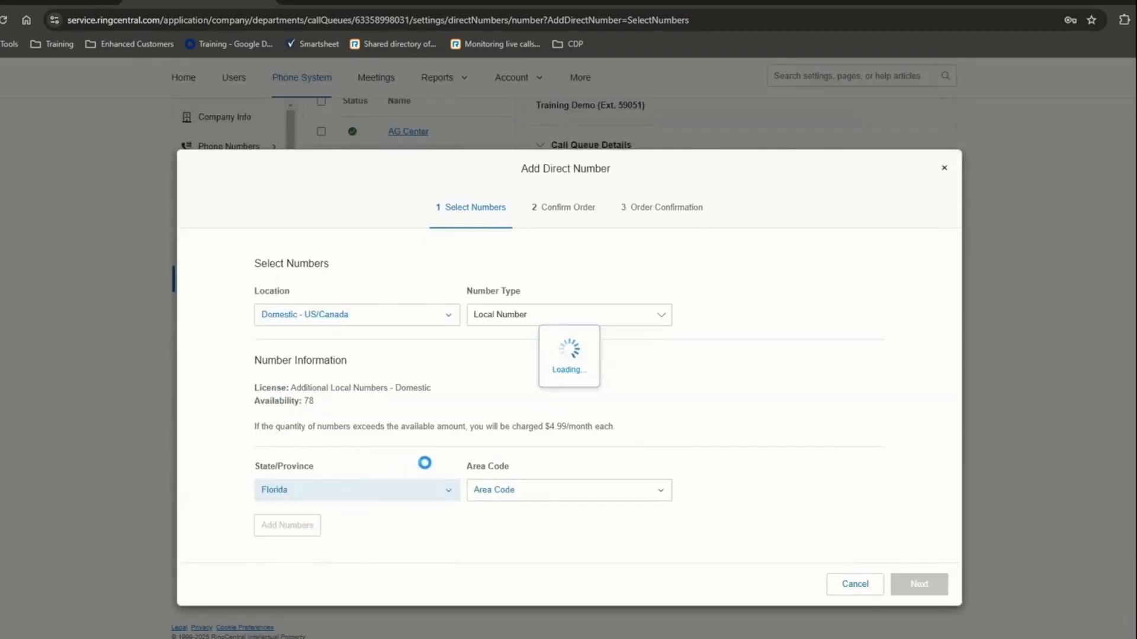
- Pick a 689 - Orlando number, then cancel the dialog without adding it
click(551, 494)
scroll(519, 572, down, 5)
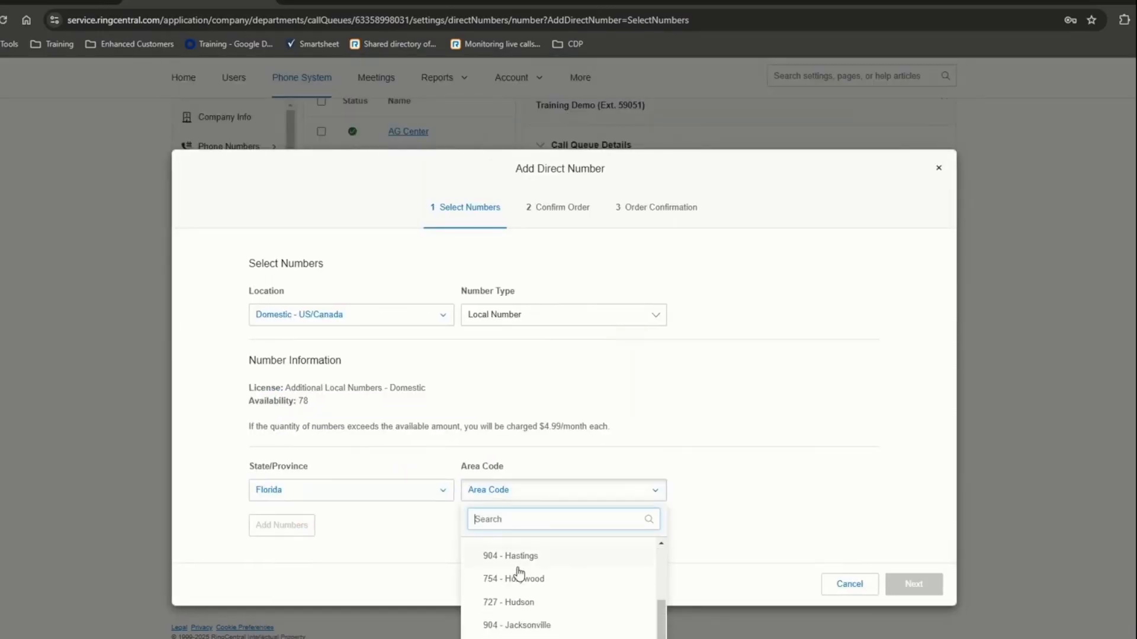
scroll(520, 573, down, 5)
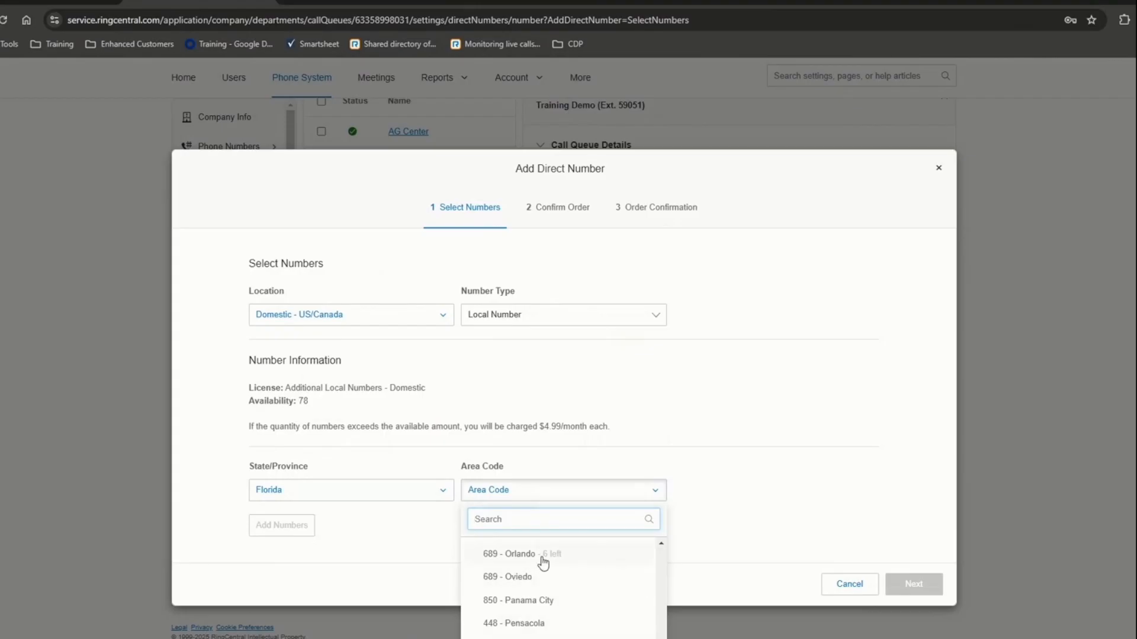
click(543, 557)
scroll(526, 568, down, 4)
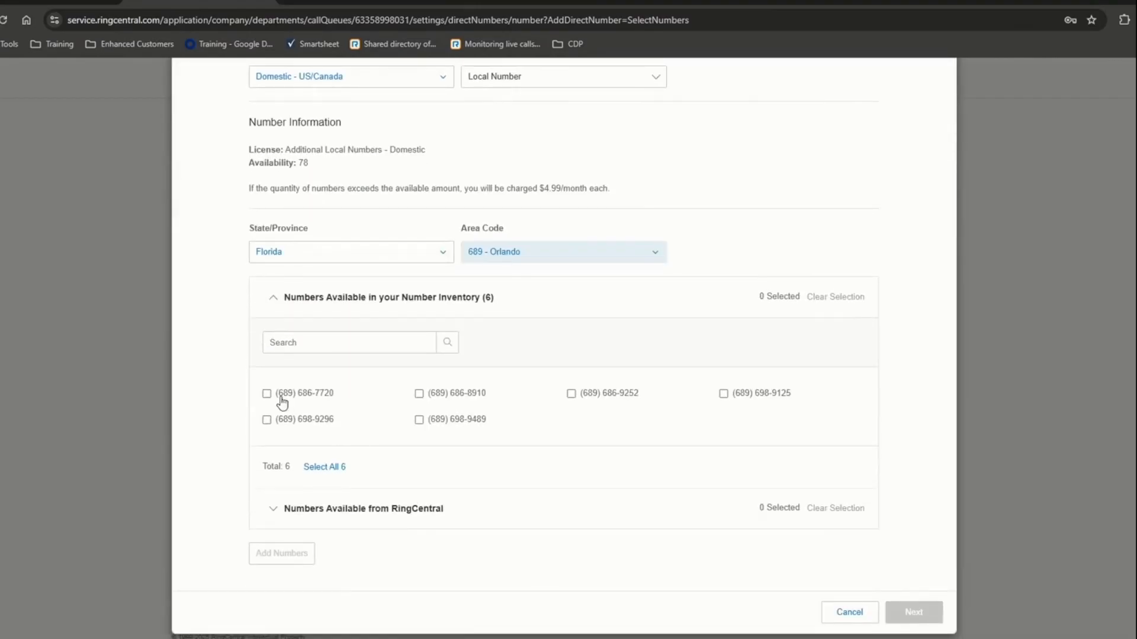
click(267, 394)
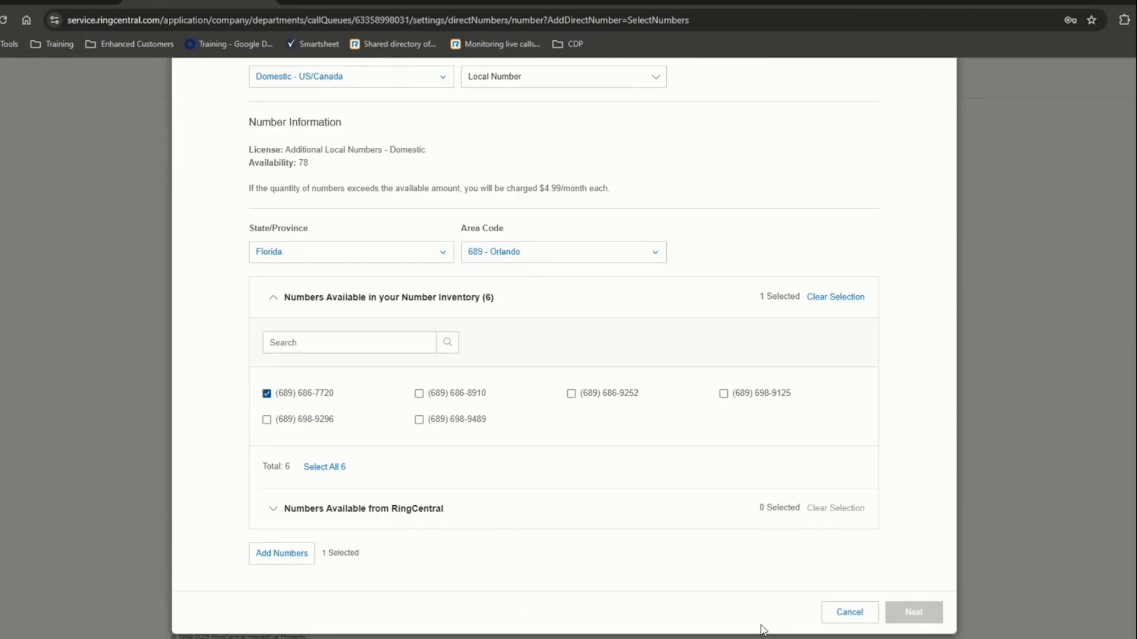
scroll(558, 599, up, 4)
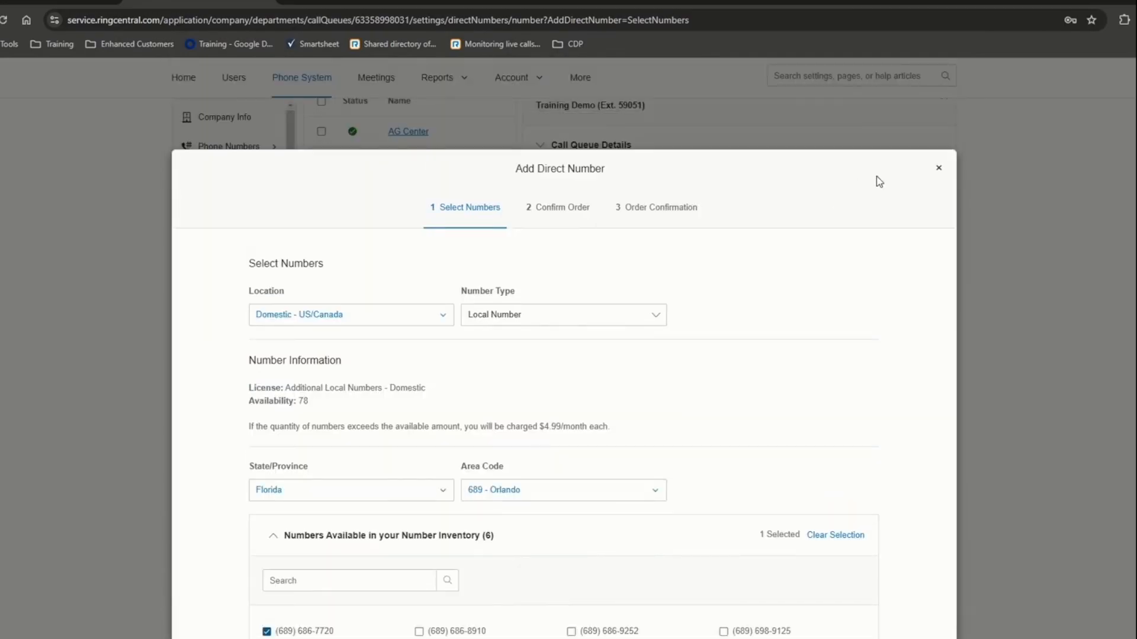
scroll(744, 567, down, 4)
click(849, 612)
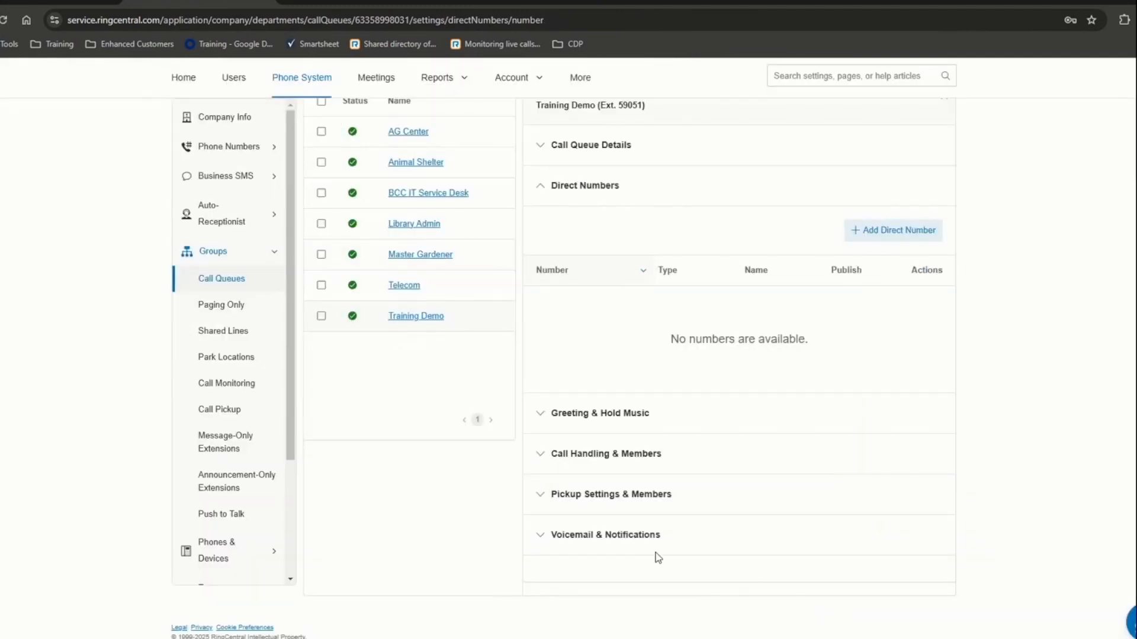
- Show Greeting & Hold Music's After hours settings, answering No to the work-hours confirmation
click(551, 415)
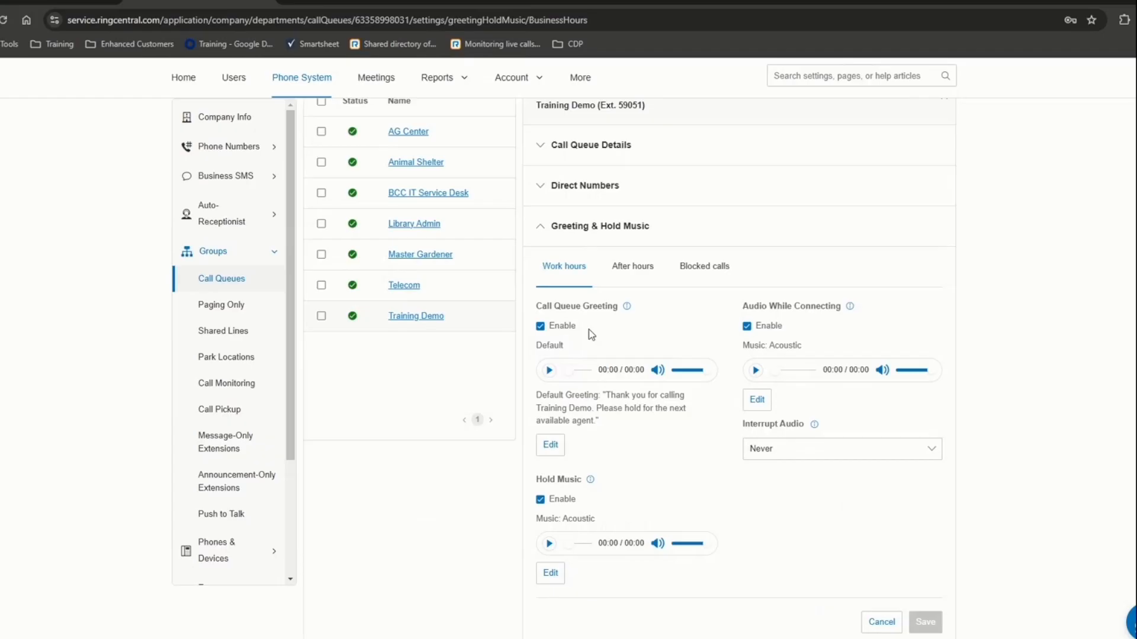
click(632, 265)
click(626, 287)
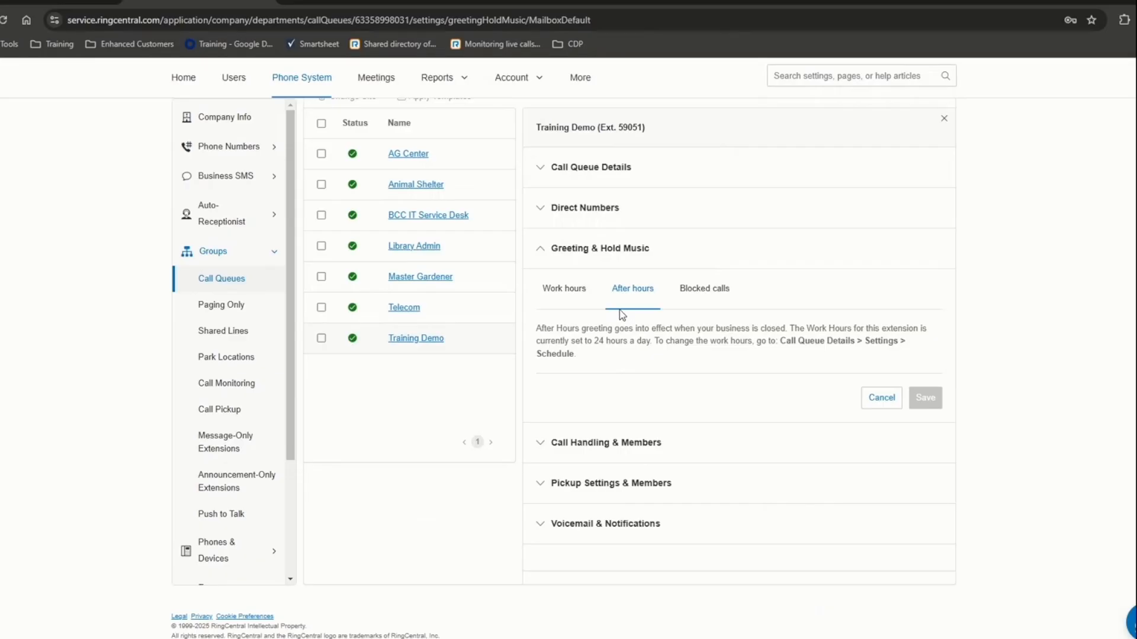
- Give Training Demo a specific Monday–Friday, 9:00 AM–6:00 PM work-hours schedule
click(551, 451)
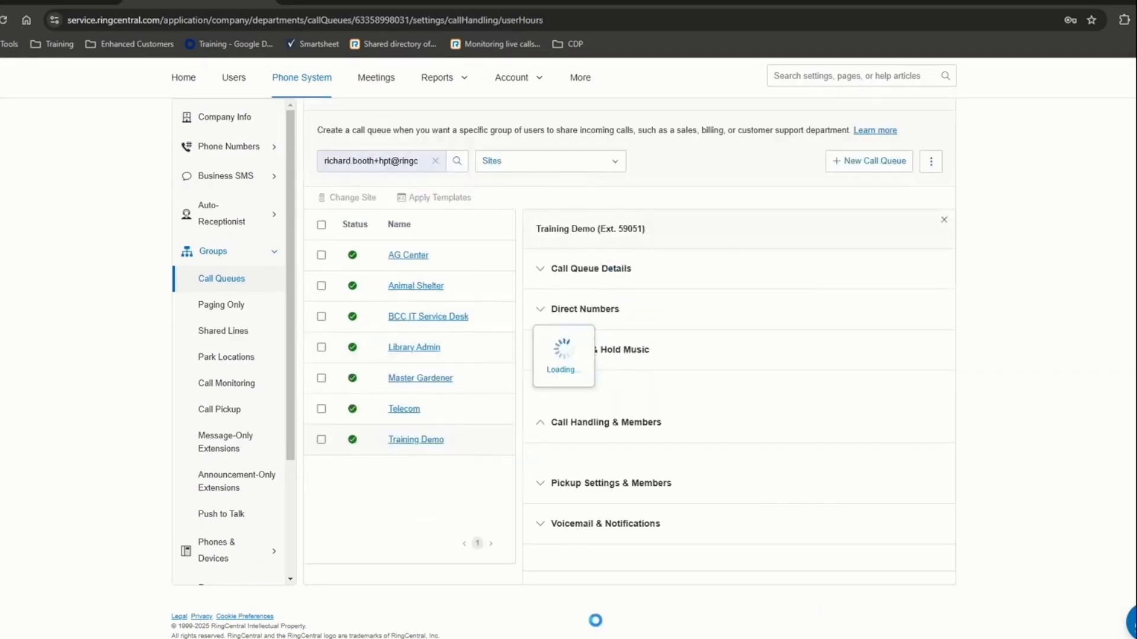
scroll(586, 338, down, 5)
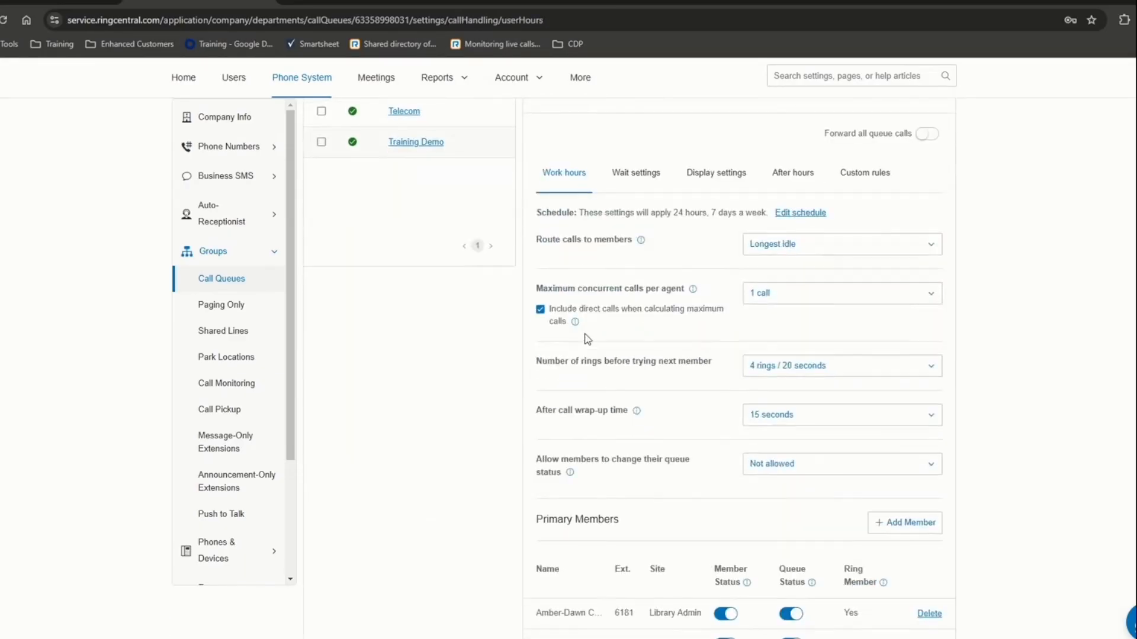
scroll(586, 338, up, 1)
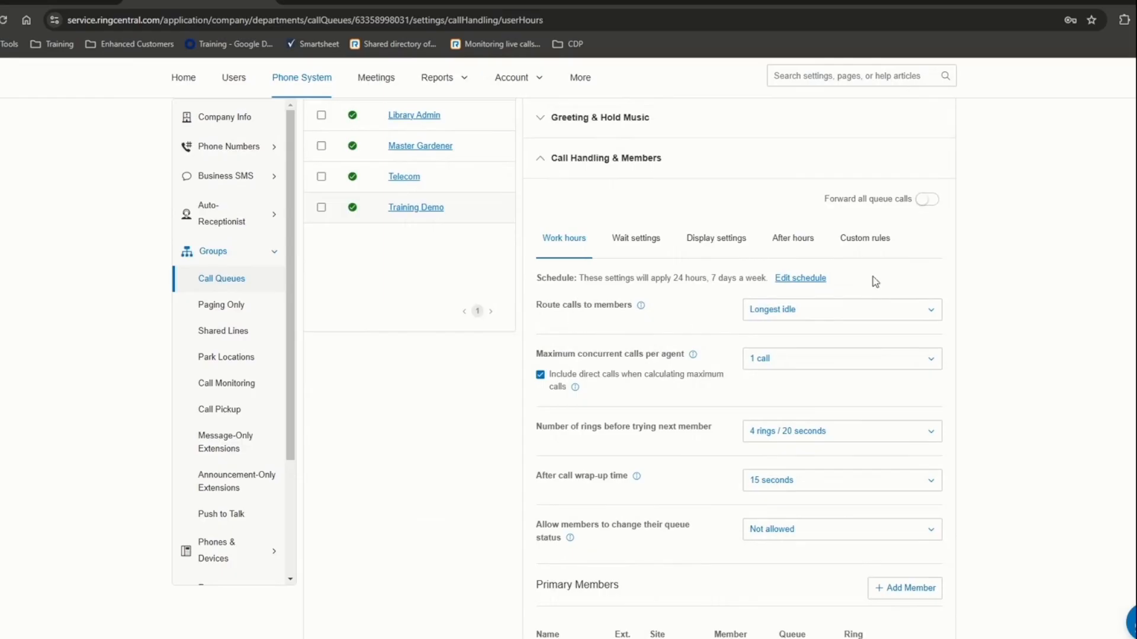
click(813, 278)
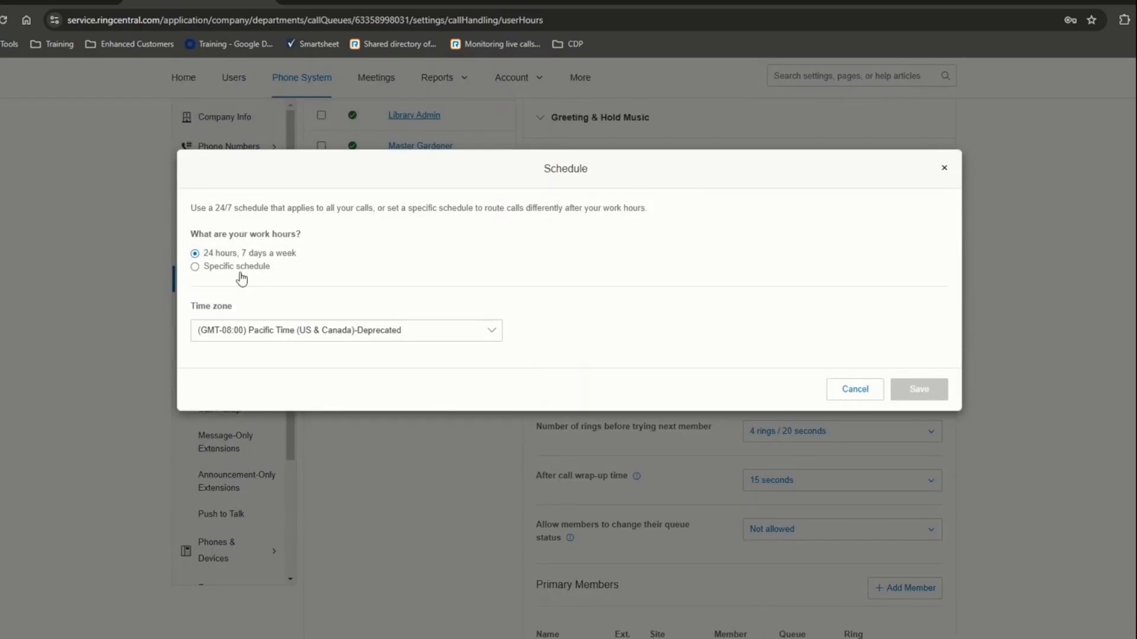
click(239, 268)
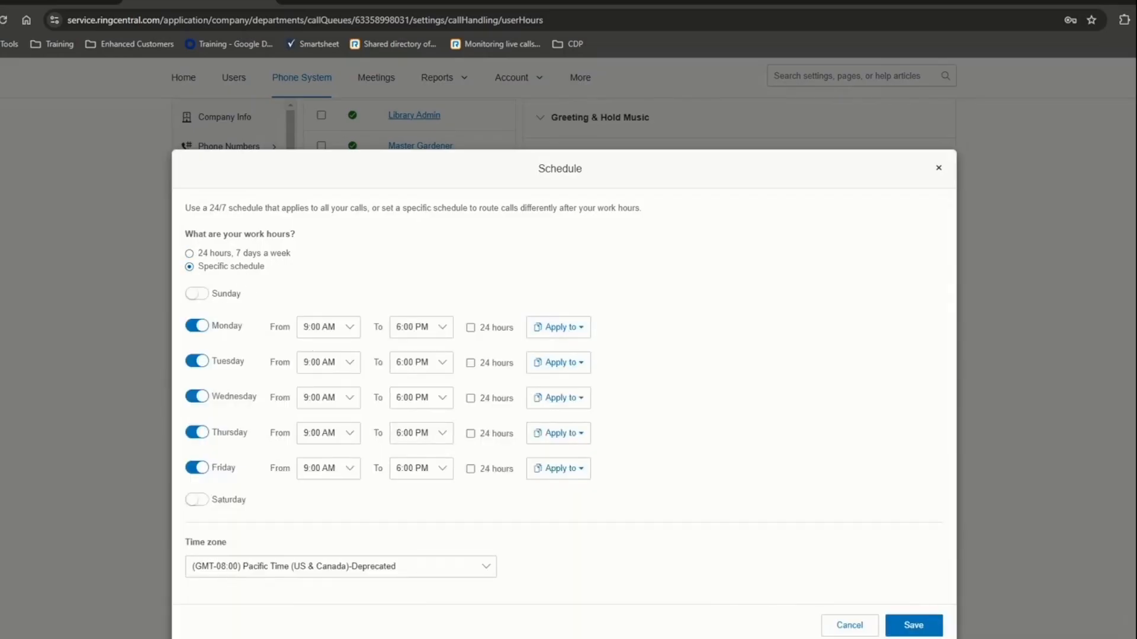
click(925, 628)
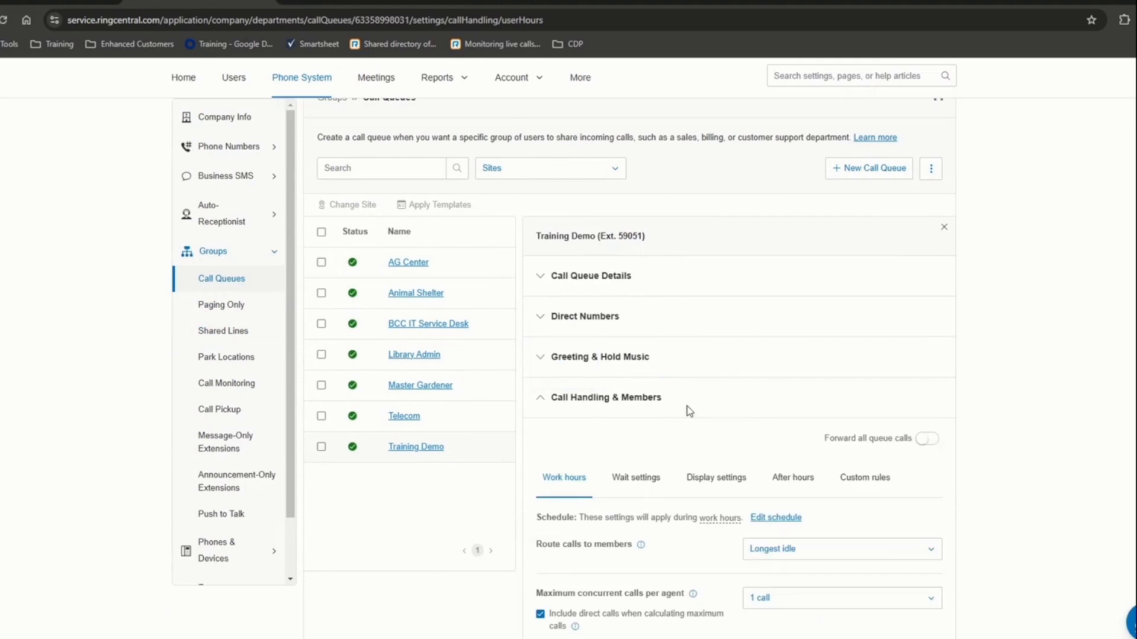
click(542, 359)
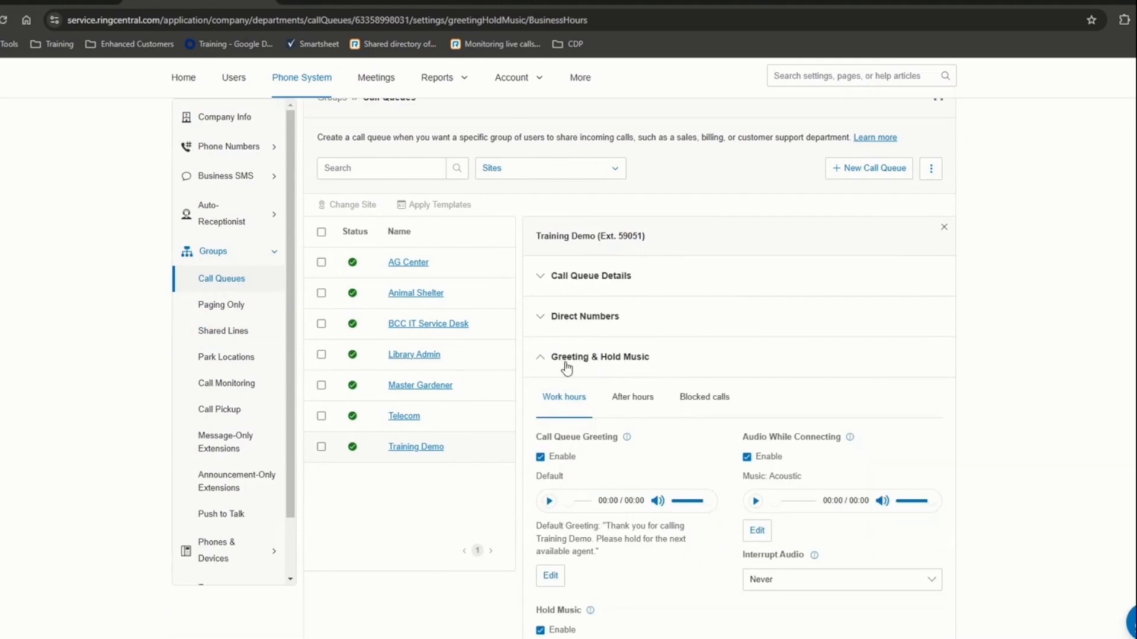
click(633, 405)
scroll(739, 465, down, 2)
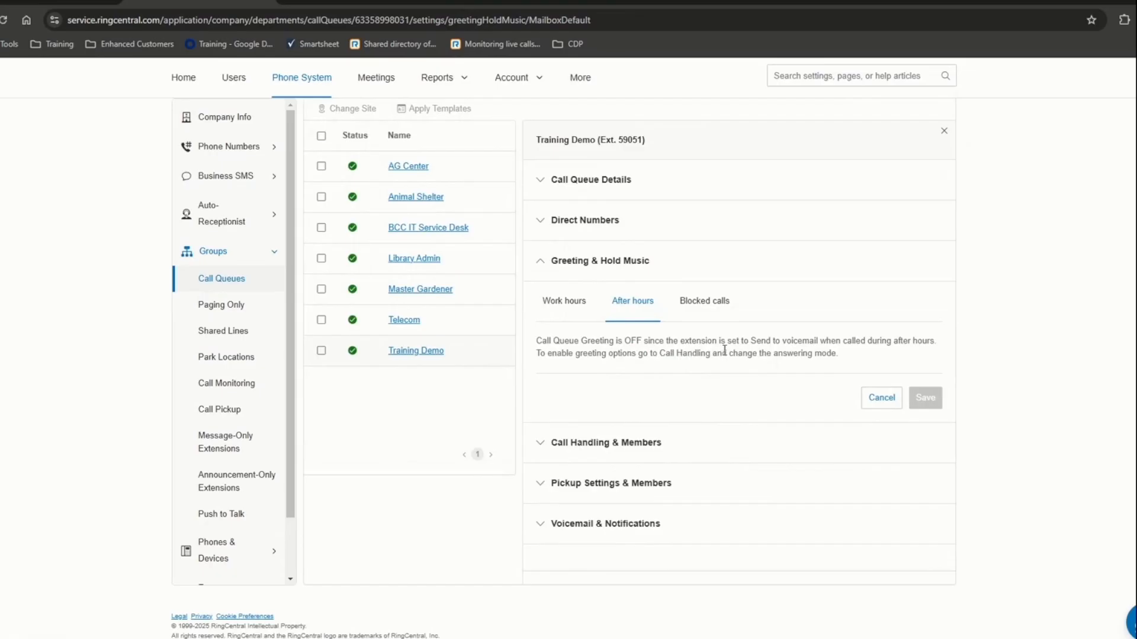
mouse_move(724, 350)
mouse_down()
mouse_move(810, 341)
mouse_move(678, 353)
mouse_move(521, 346)
mouse_move(718, 353)
mouse_up()
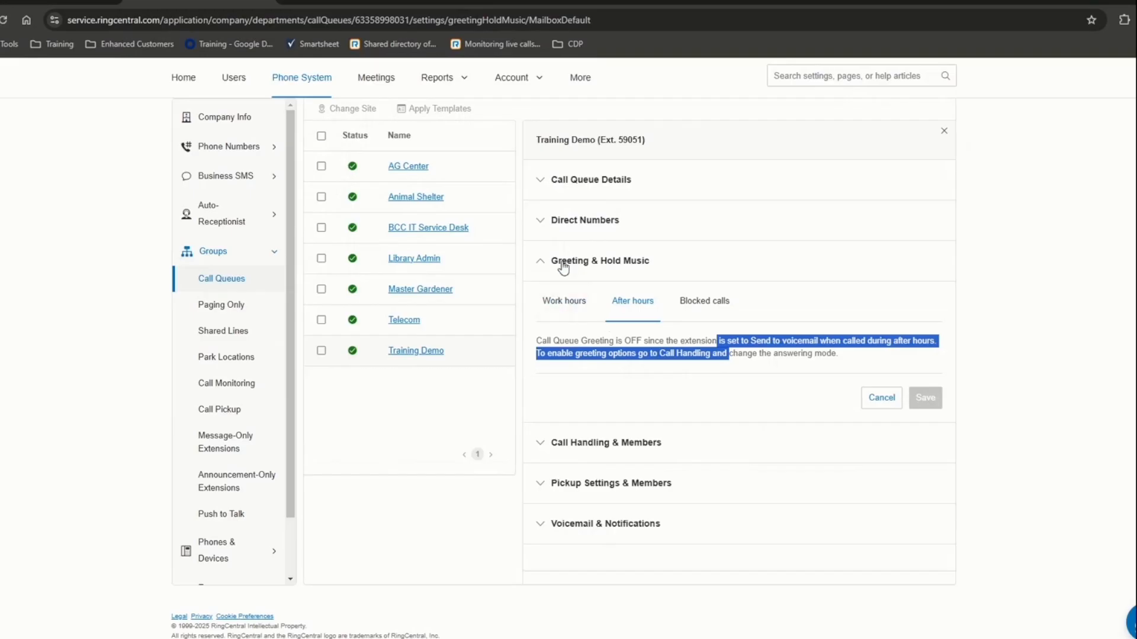
click(586, 448)
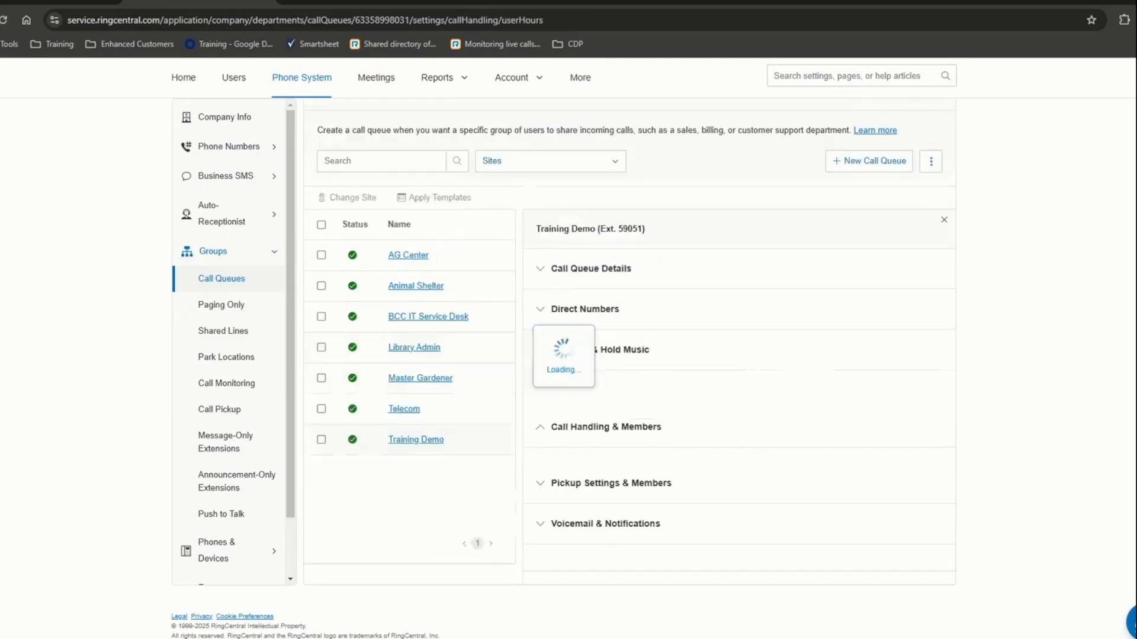
- Switch routing to Fixed order, drag the AG Center member to first place, then restore Longest idle
scroll(660, 397, down, 5)
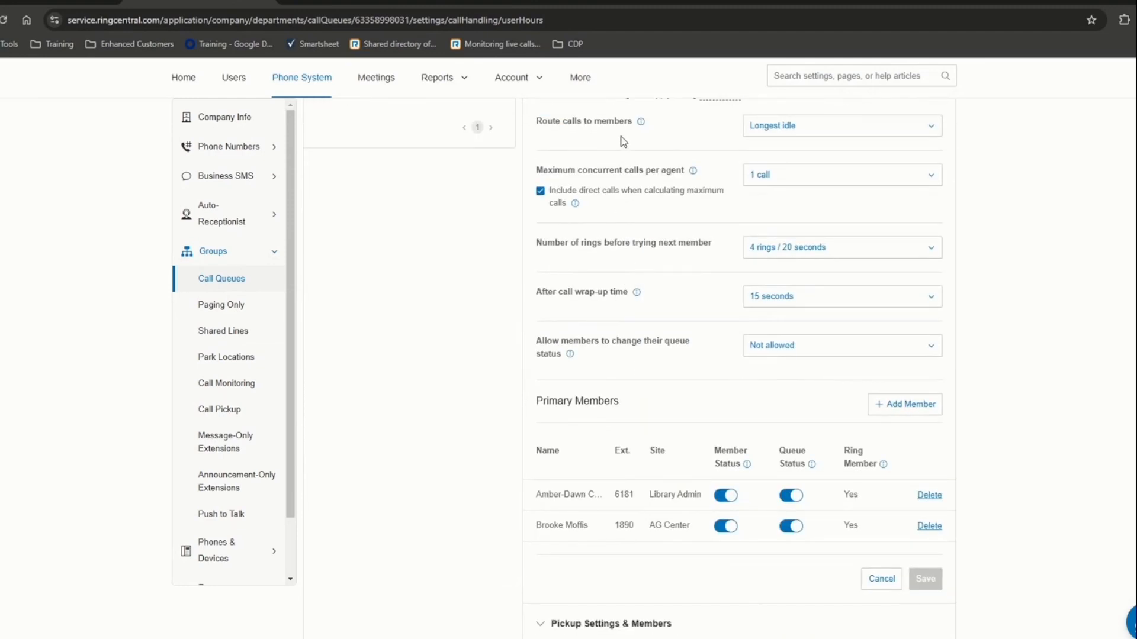
click(812, 137)
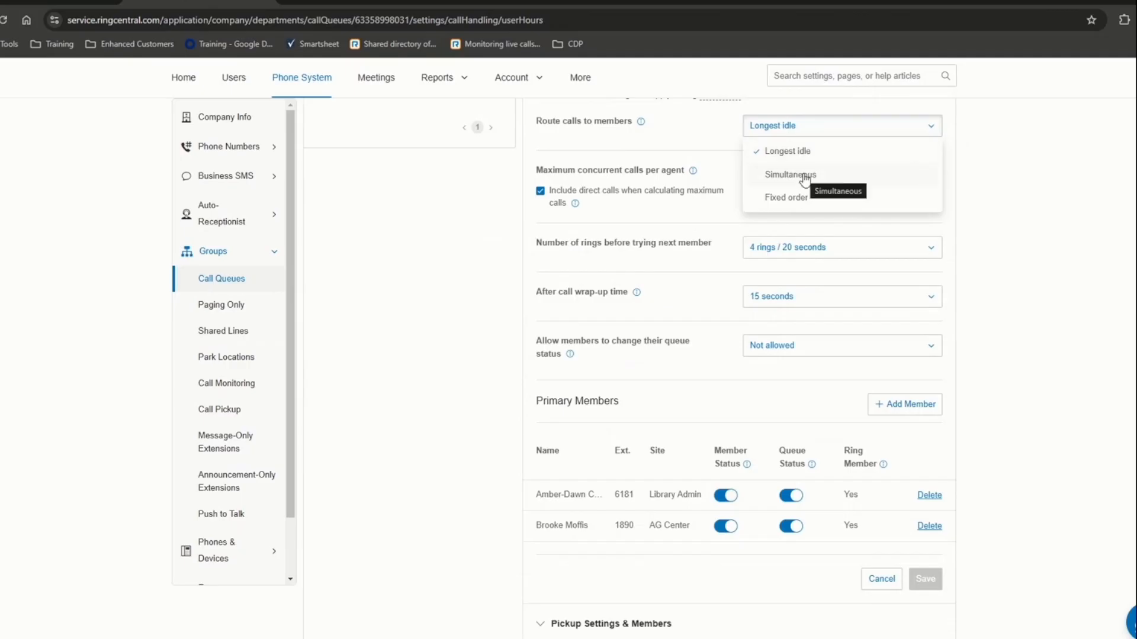
click(786, 199)
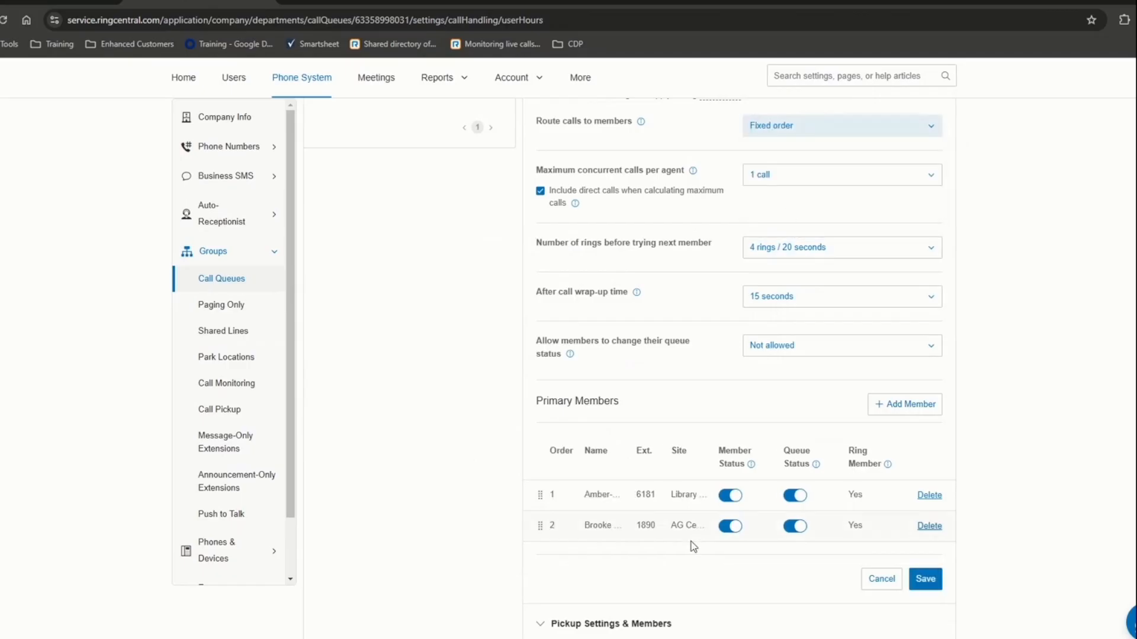
drag(540, 526, 540, 493)
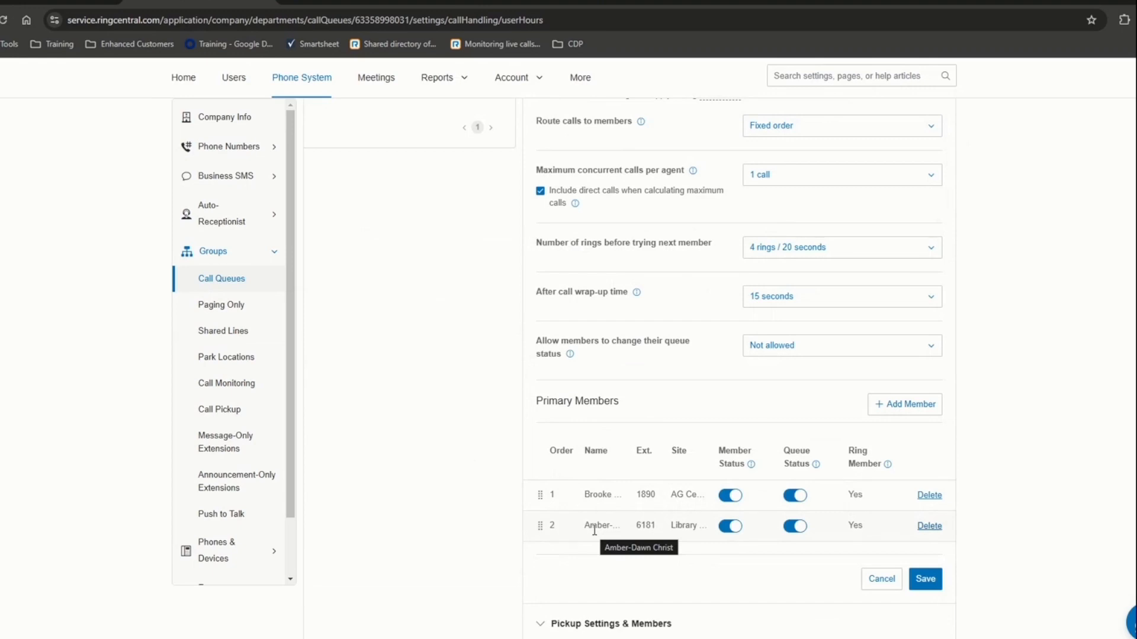
click(772, 135)
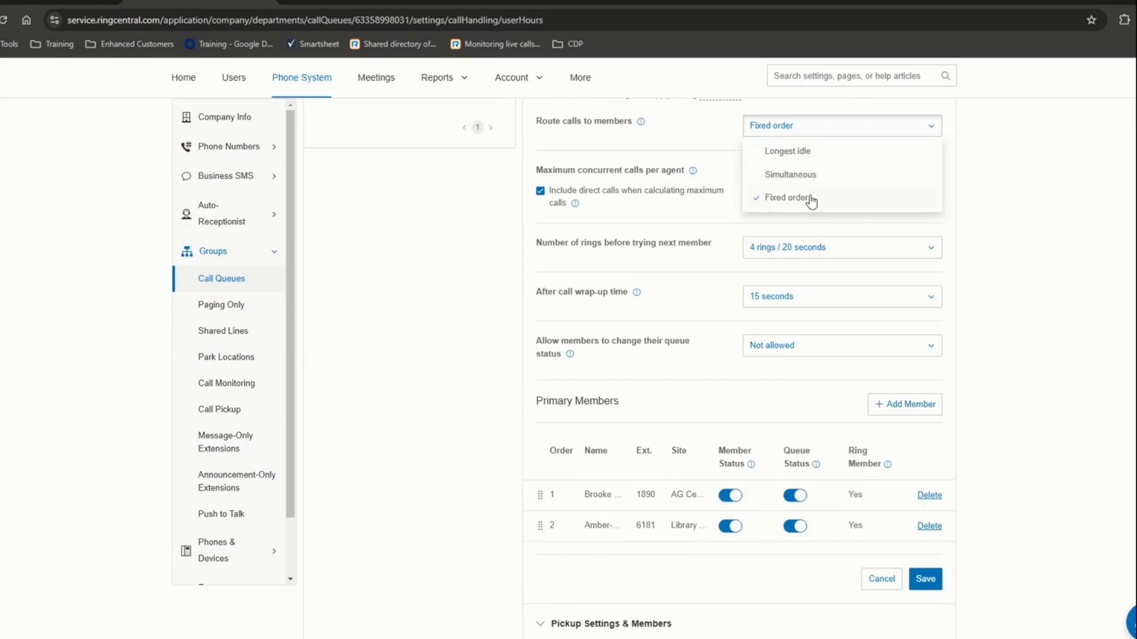
click(794, 154)
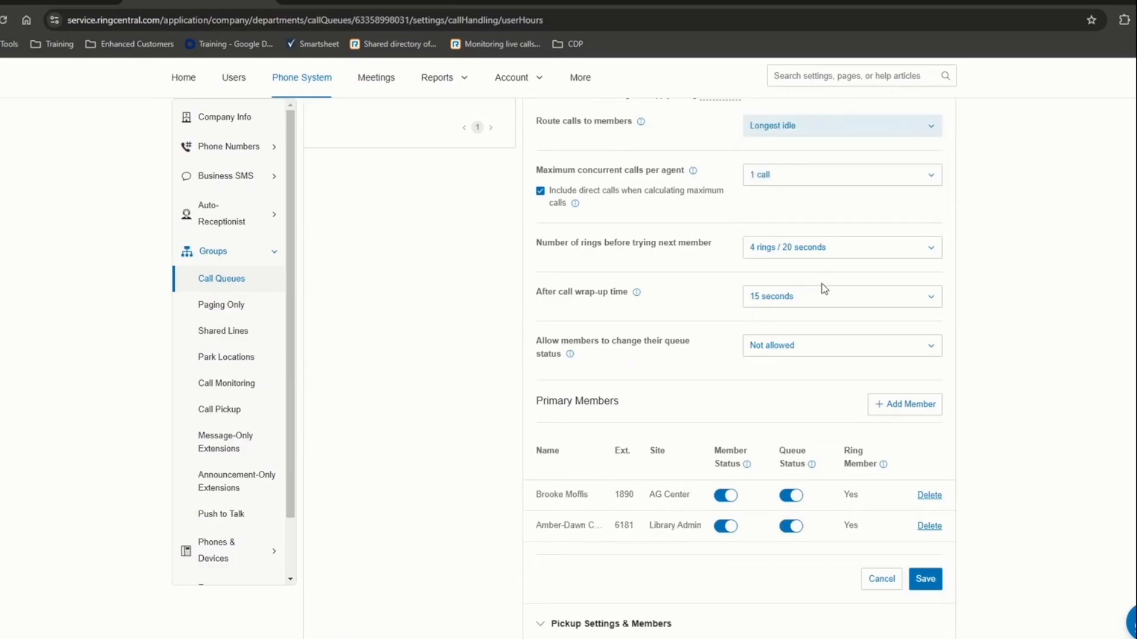
- Keep maximum concurrent calls at 1 call and set rings before next member to 5 rings / 25 seconds
scroll(677, 239, up, 2)
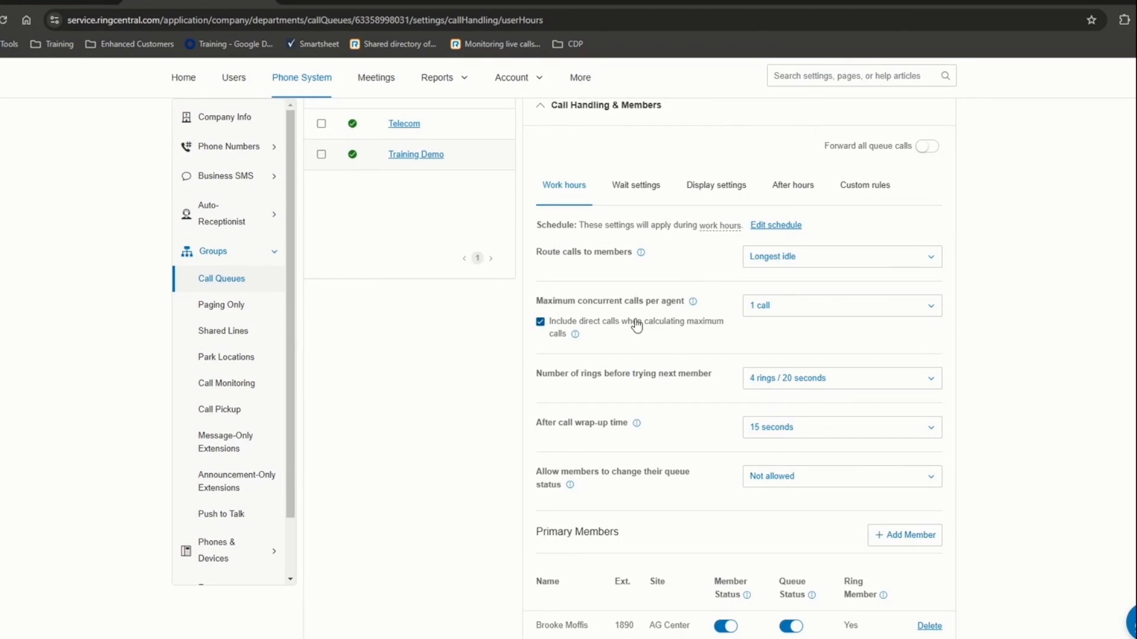
click(761, 315)
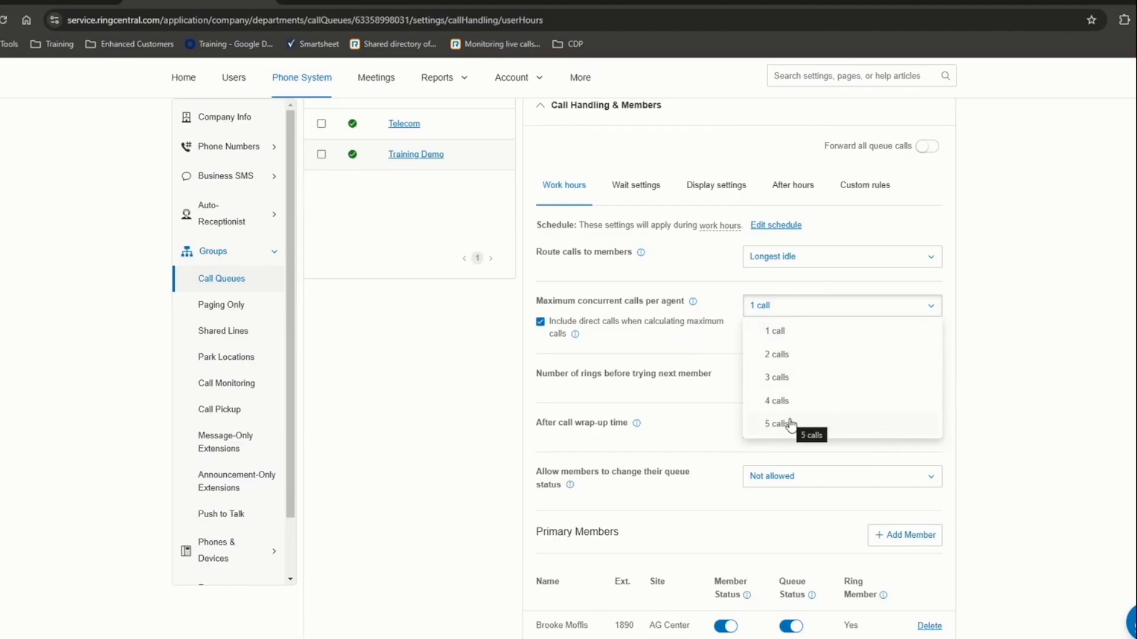
click(787, 333)
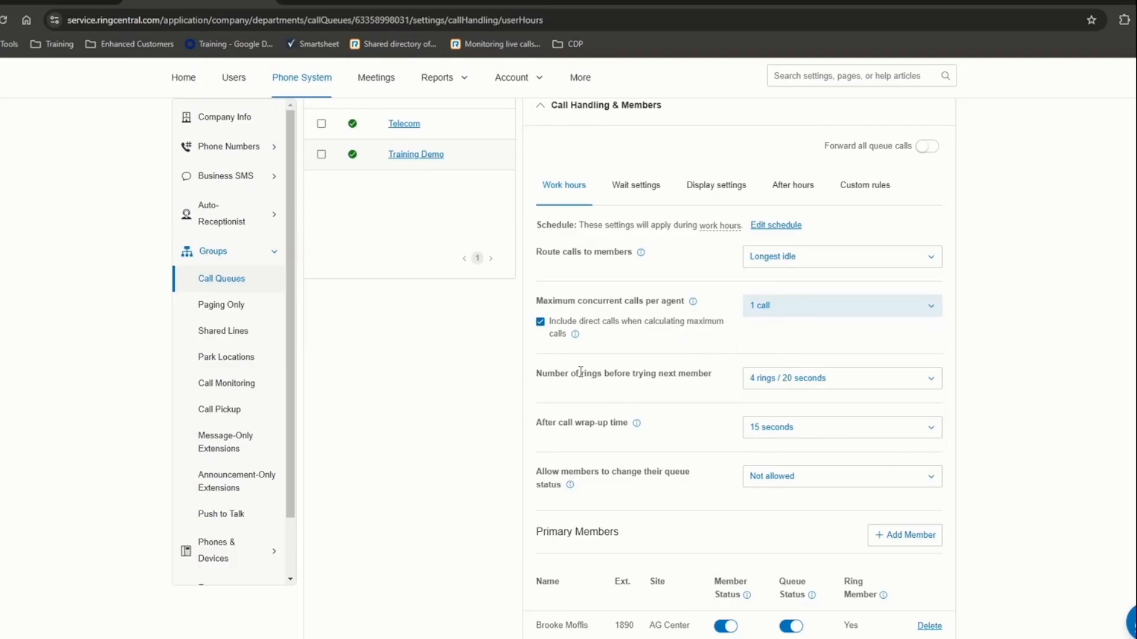
drag(561, 373, 700, 389)
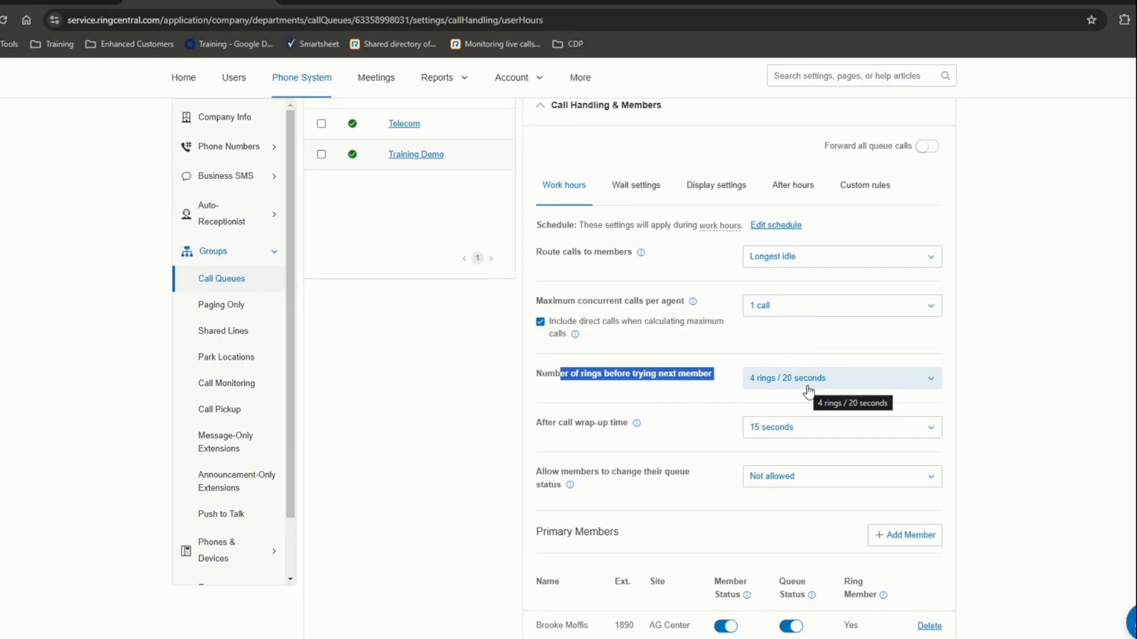
click(819, 385)
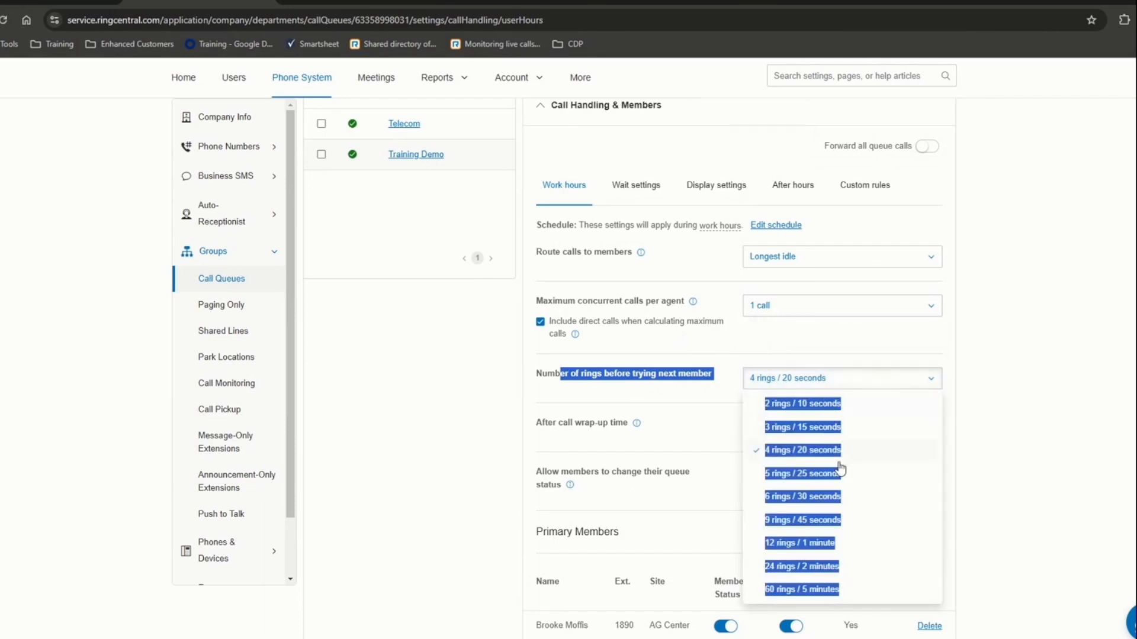
click(868, 491)
click(794, 382)
scroll(805, 423, down, 4)
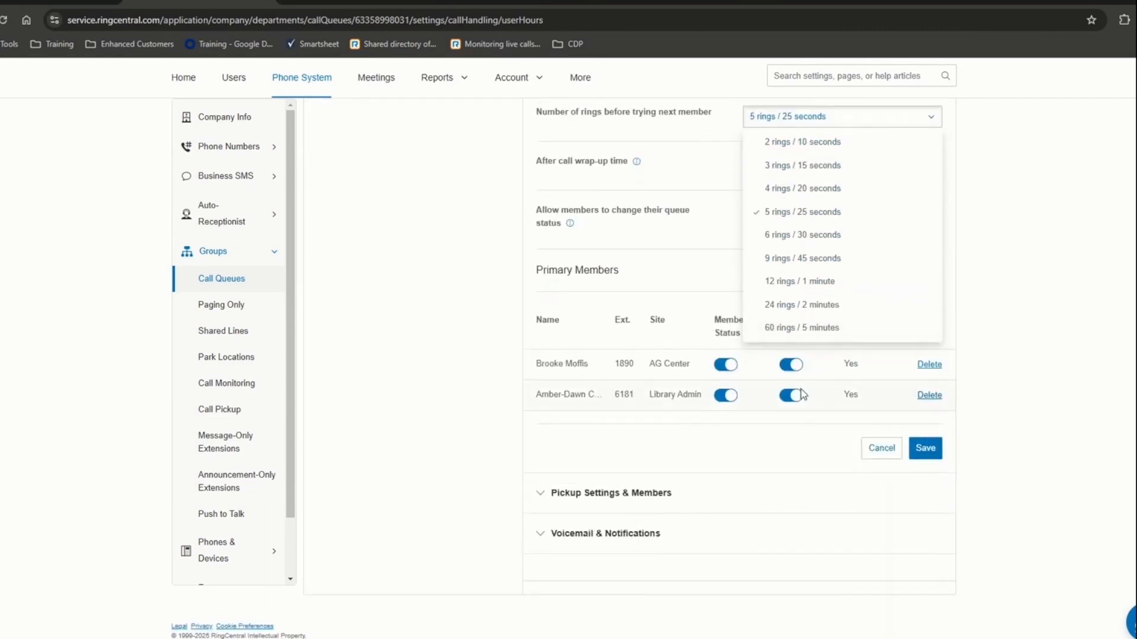
click(681, 176)
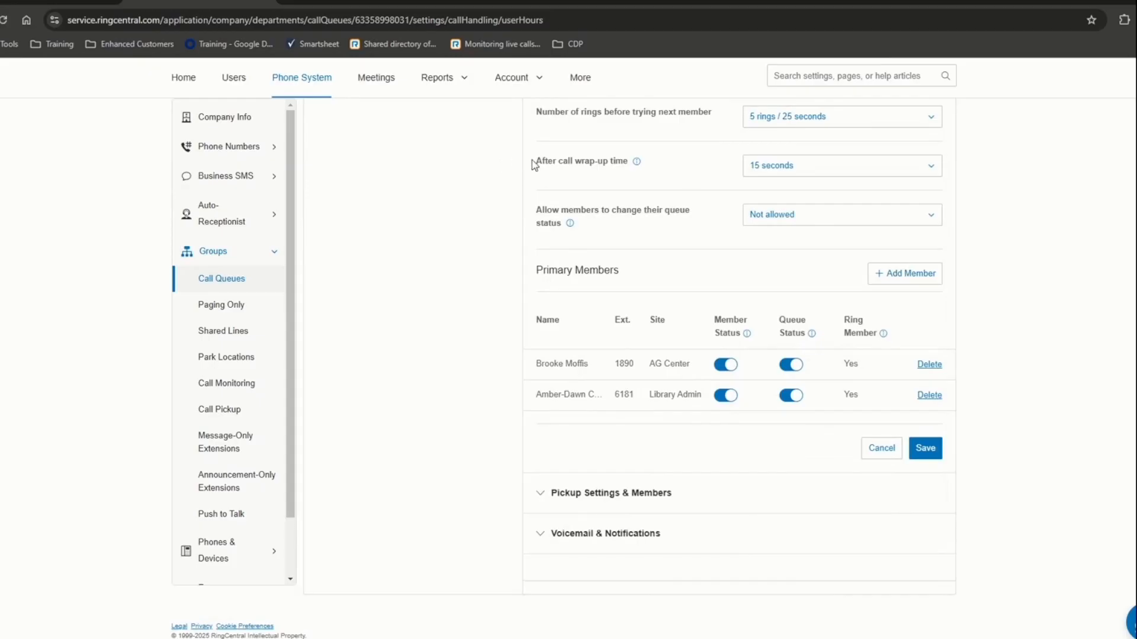
- Keep after-call wrap-up time at 15 seconds and review the queue status permission options
drag(542, 163, 667, 180)
click(802, 173)
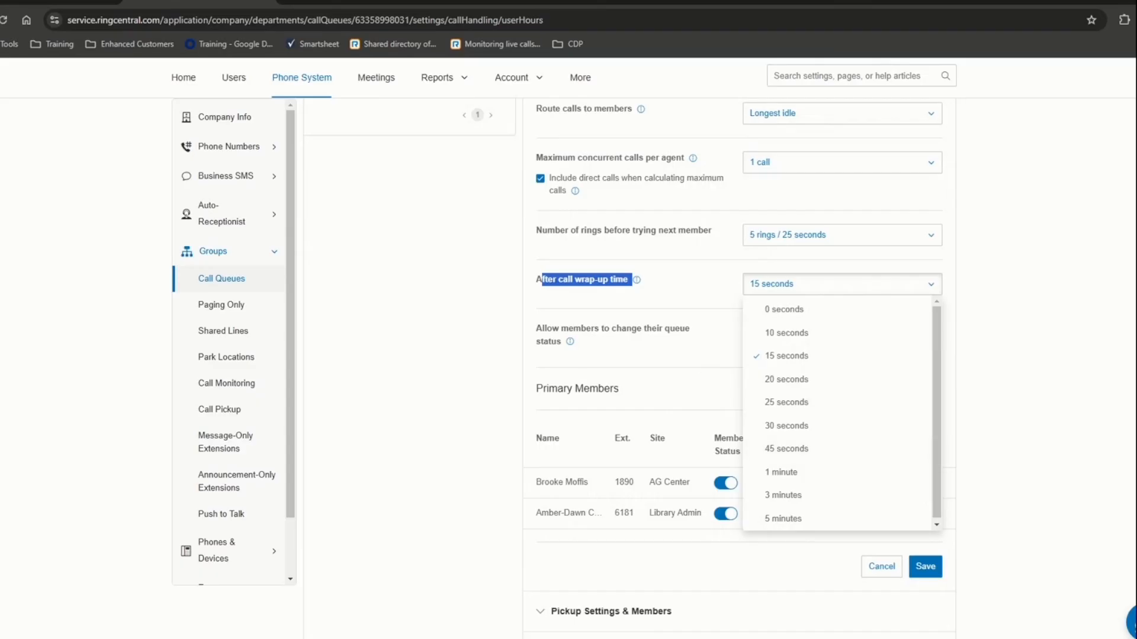
click(1033, 476)
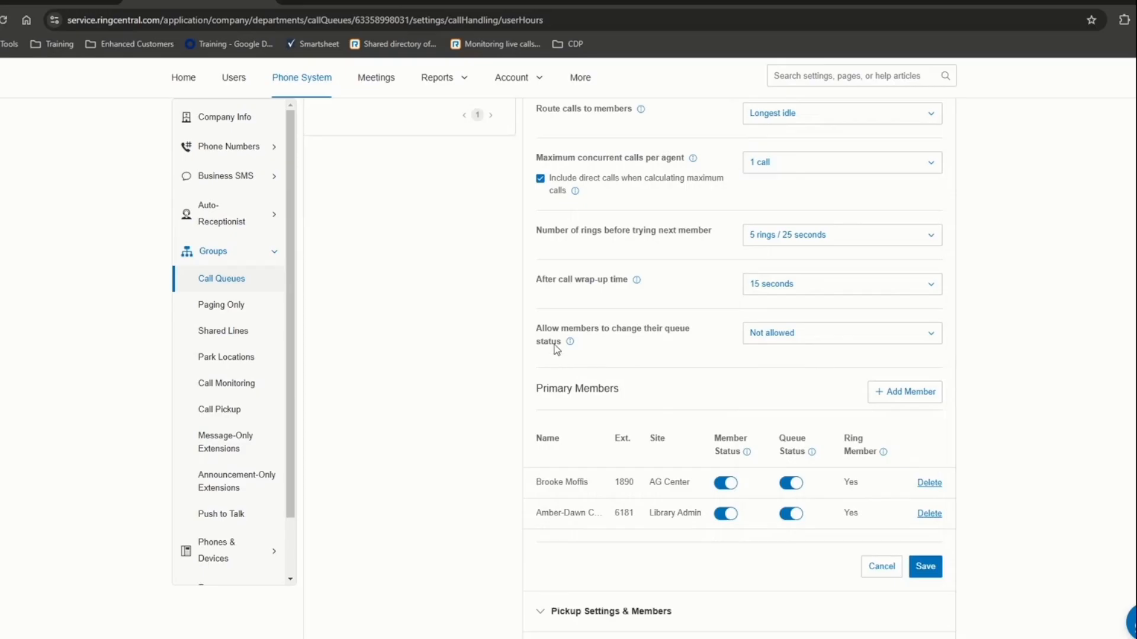
drag(555, 330, 618, 348)
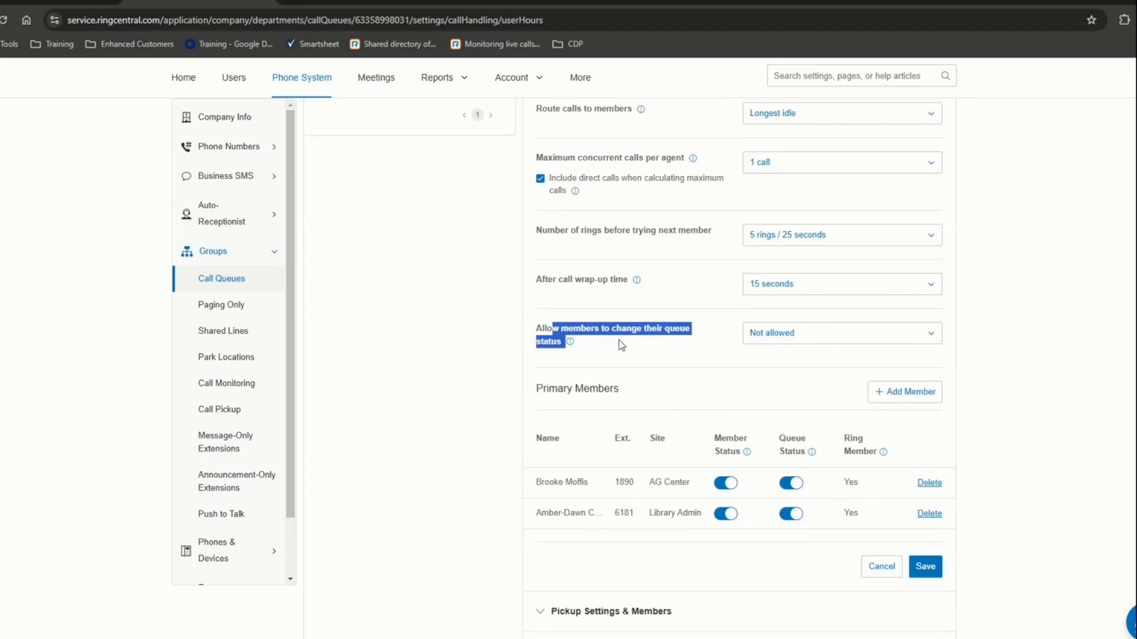
click(755, 341)
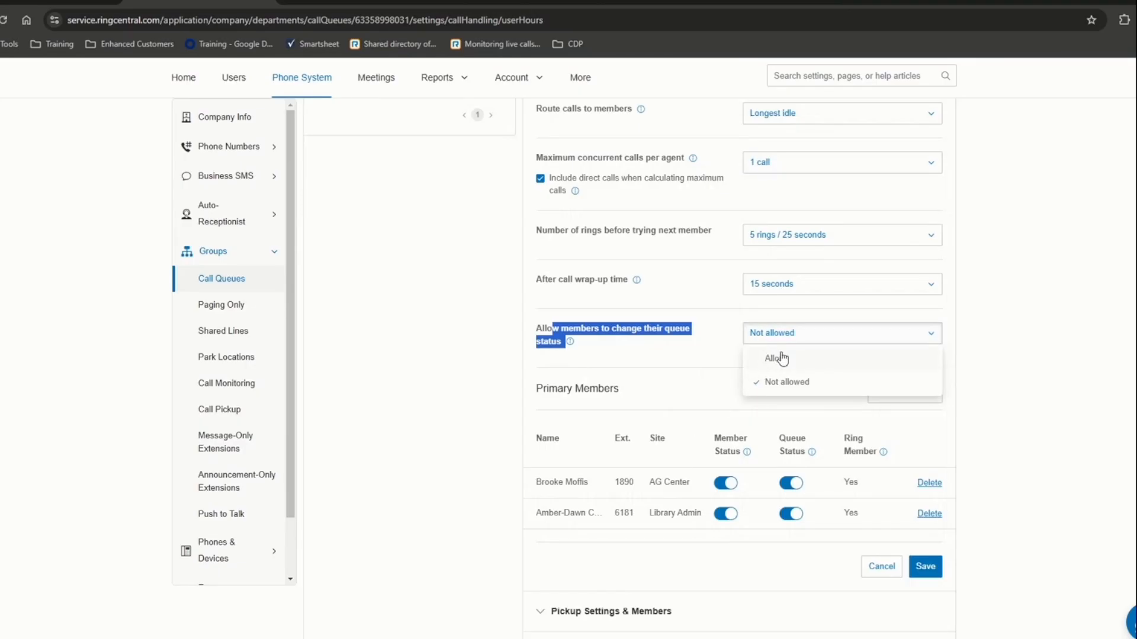
- Leave 'Allow members to change their queue status' set to Not allowed
click(778, 383)
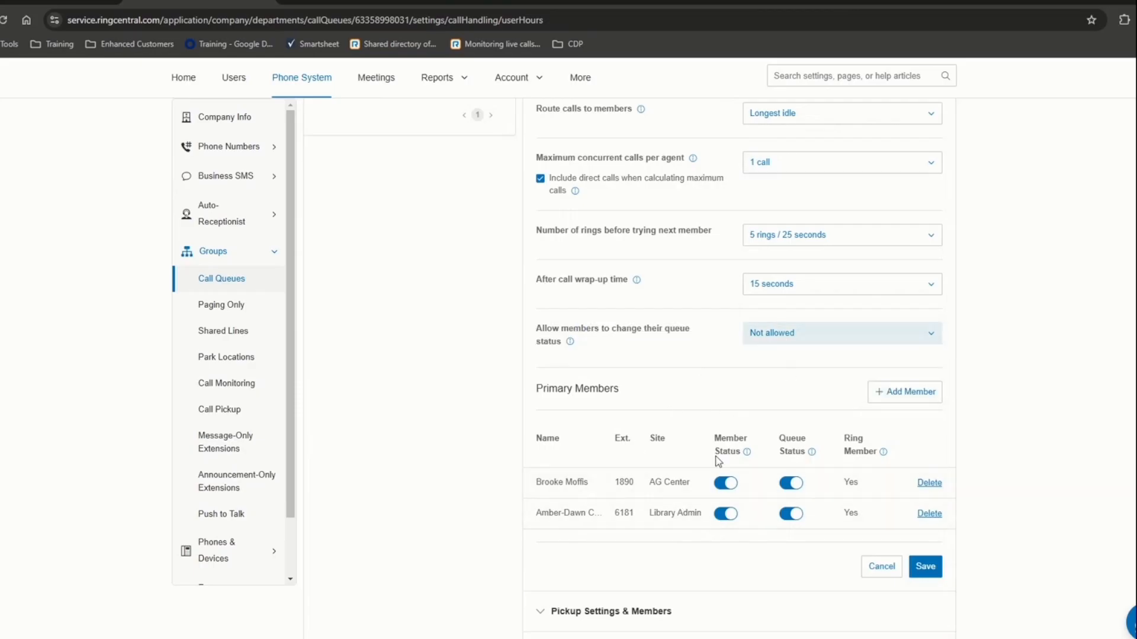
- Toggle the first primary member's Queue Status off and back on
scroll(636, 474, down, 2)
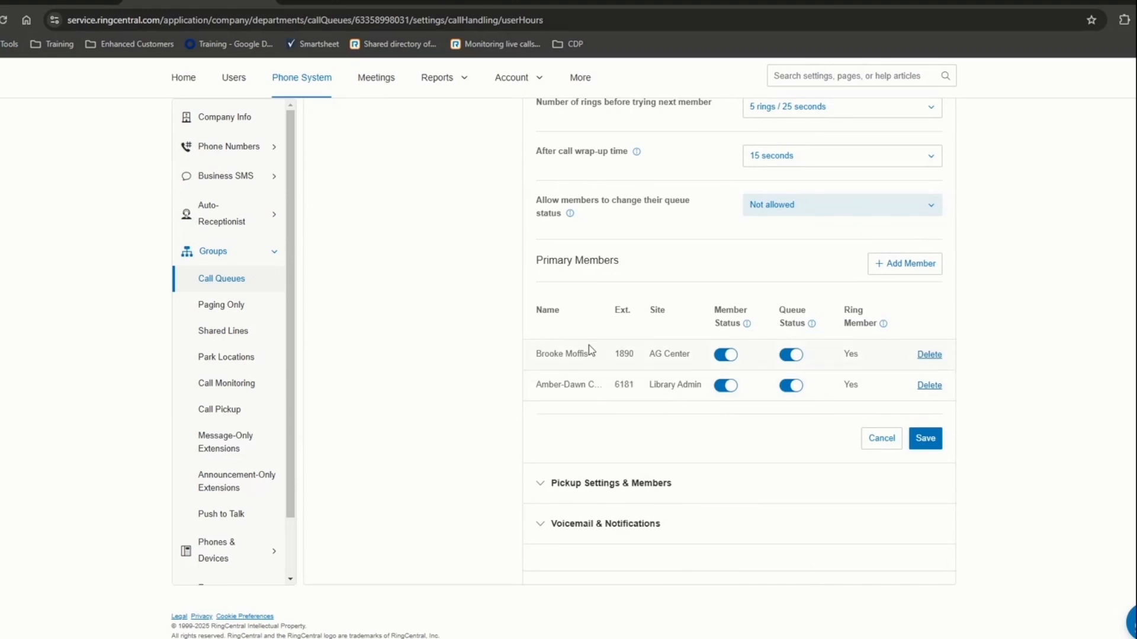
drag(541, 355, 608, 363)
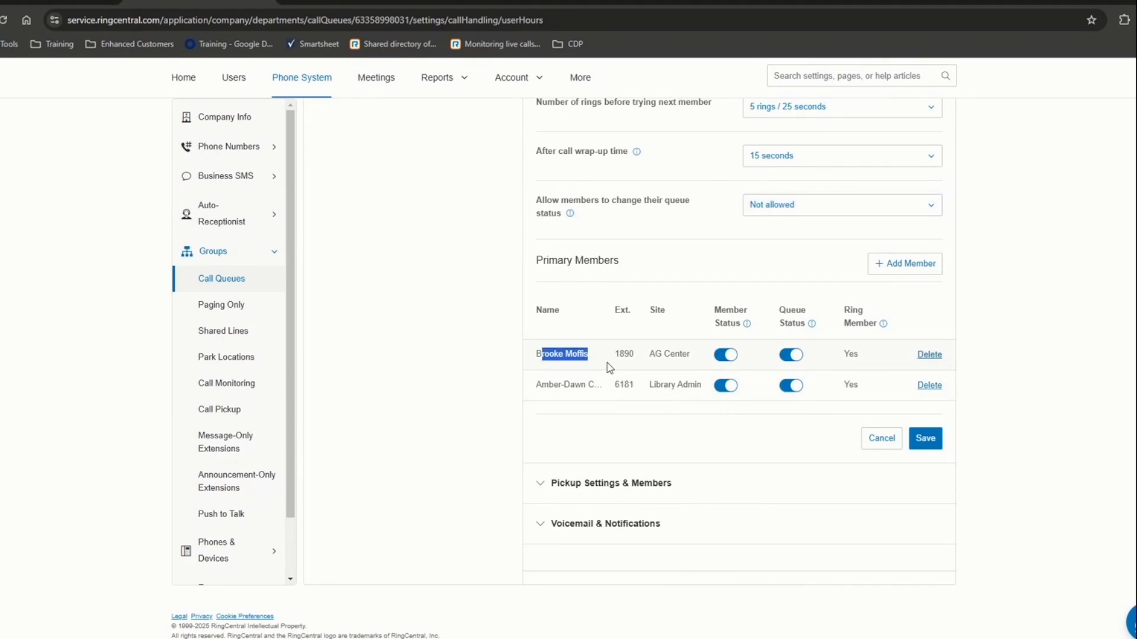
click(792, 356)
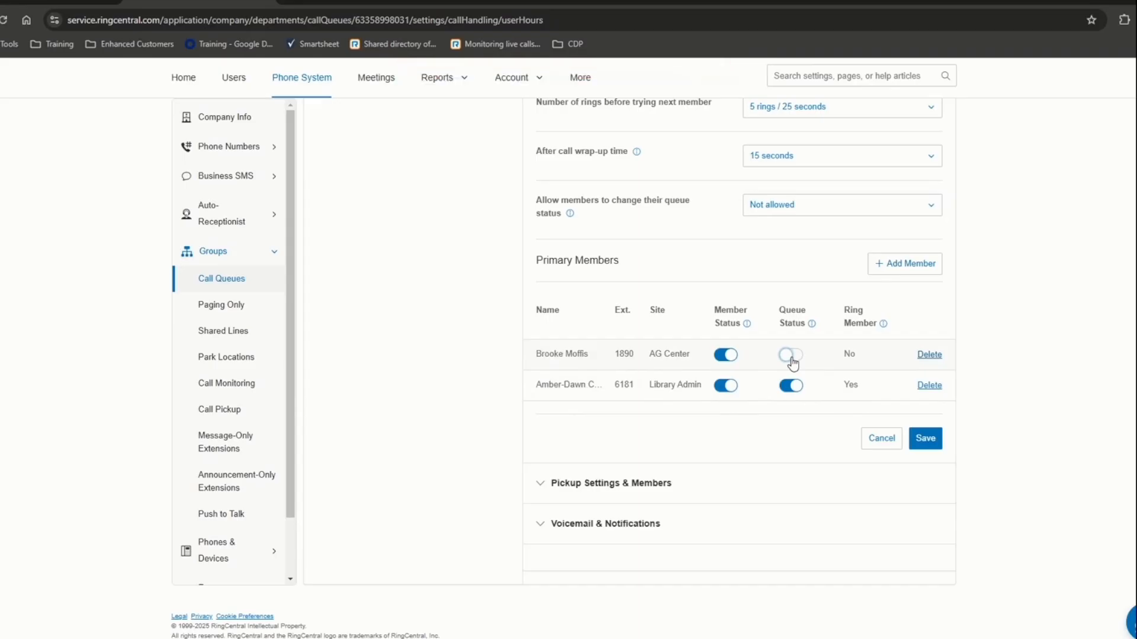
click(791, 356)
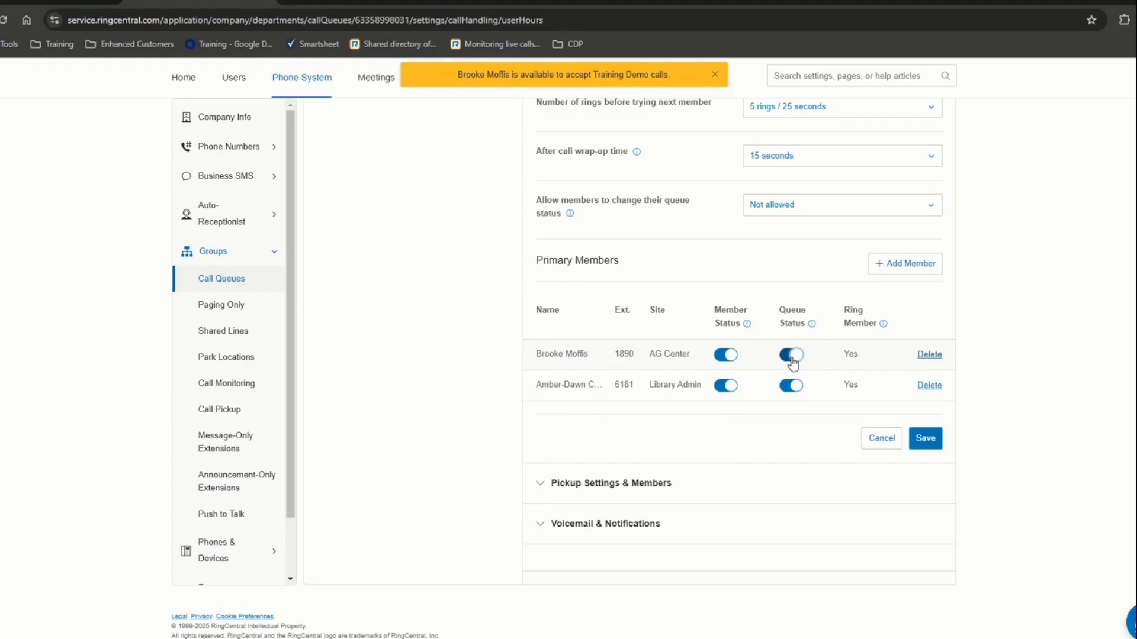
scroll(768, 421, up, 2)
scroll(768, 421, up, 1)
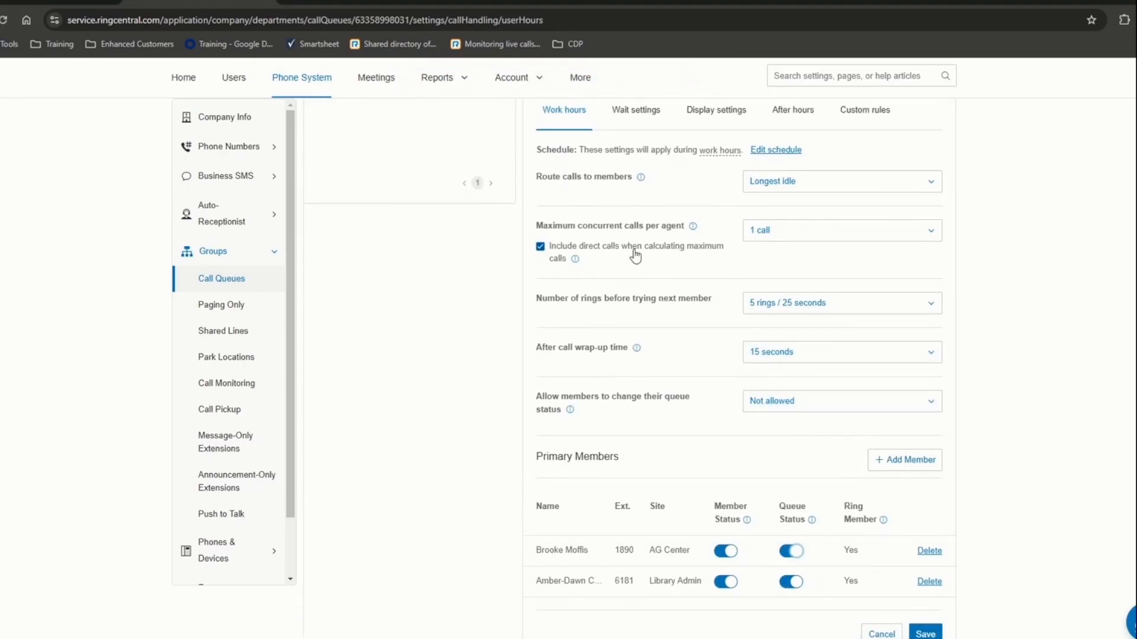
- Discard the work-hours edits, keep the 10-caller queue limit, and send full-queue callers to voicemail
click(633, 114)
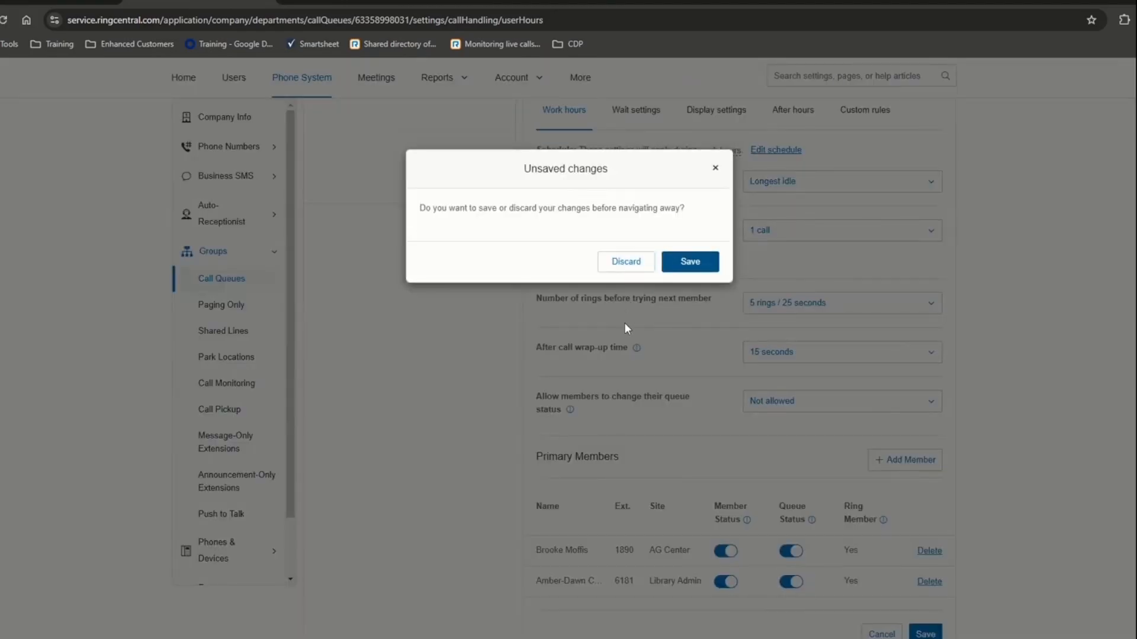
click(639, 265)
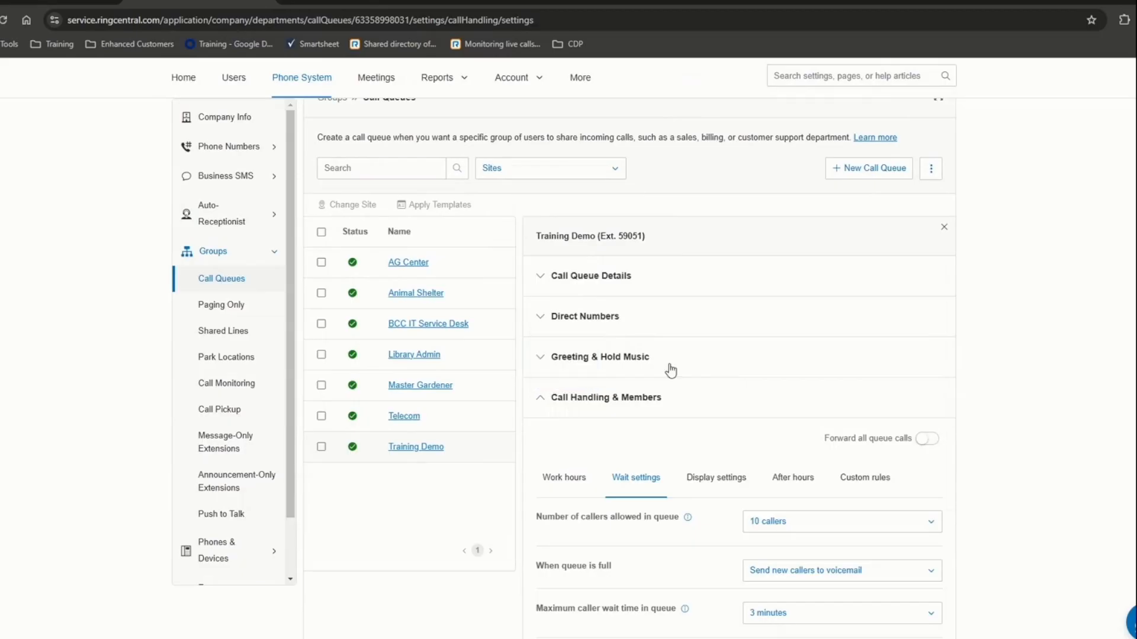
scroll(669, 367, down, 4)
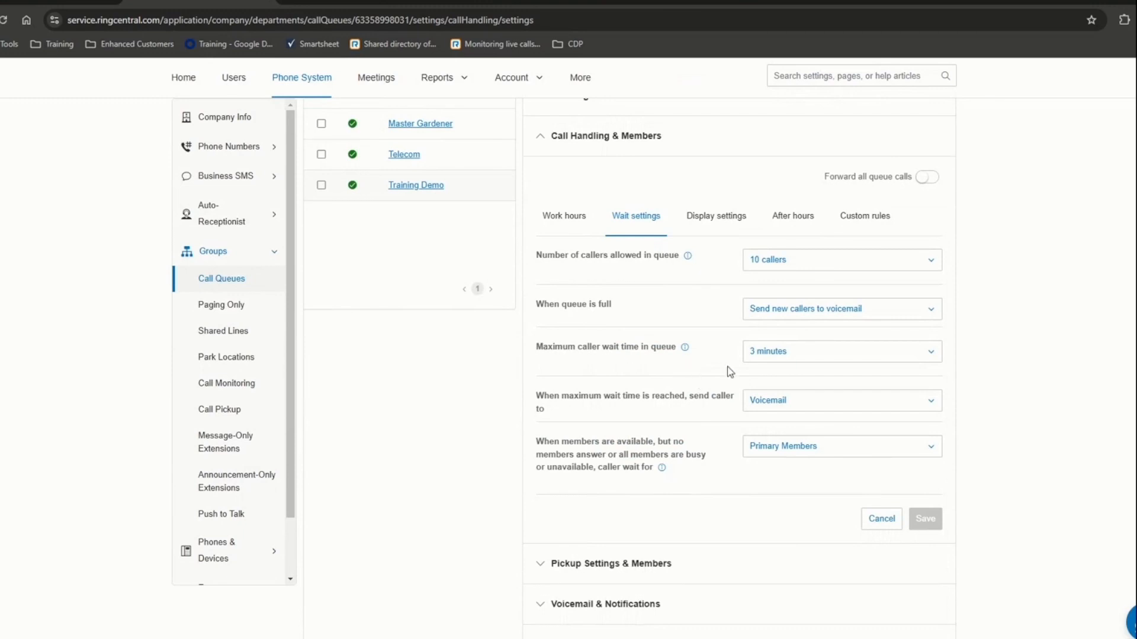
click(770, 265)
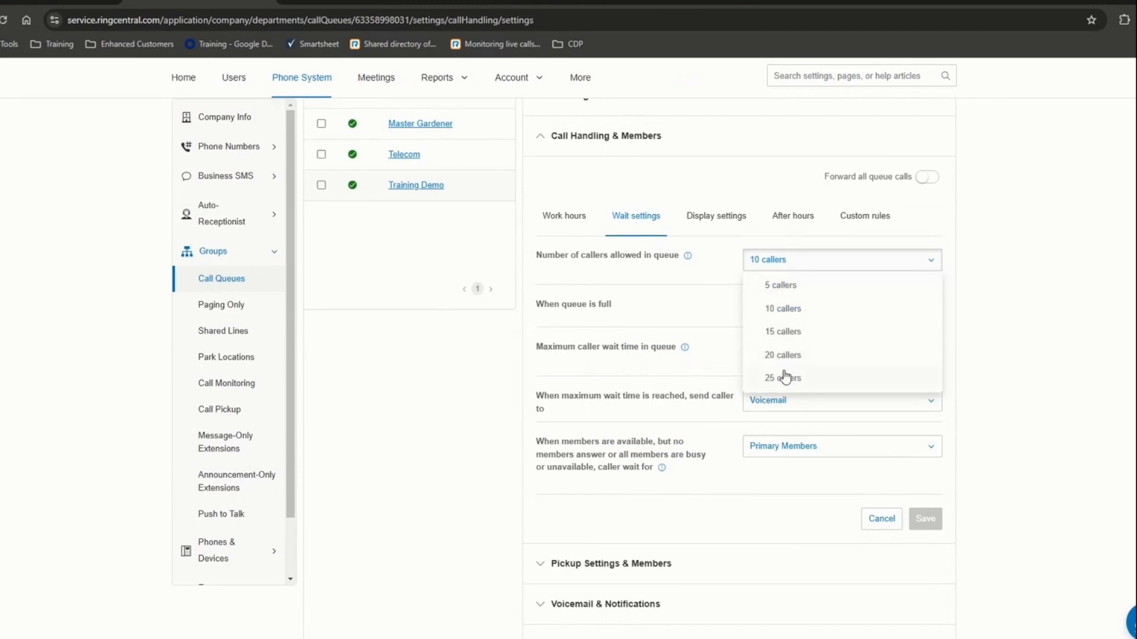
click(688, 324)
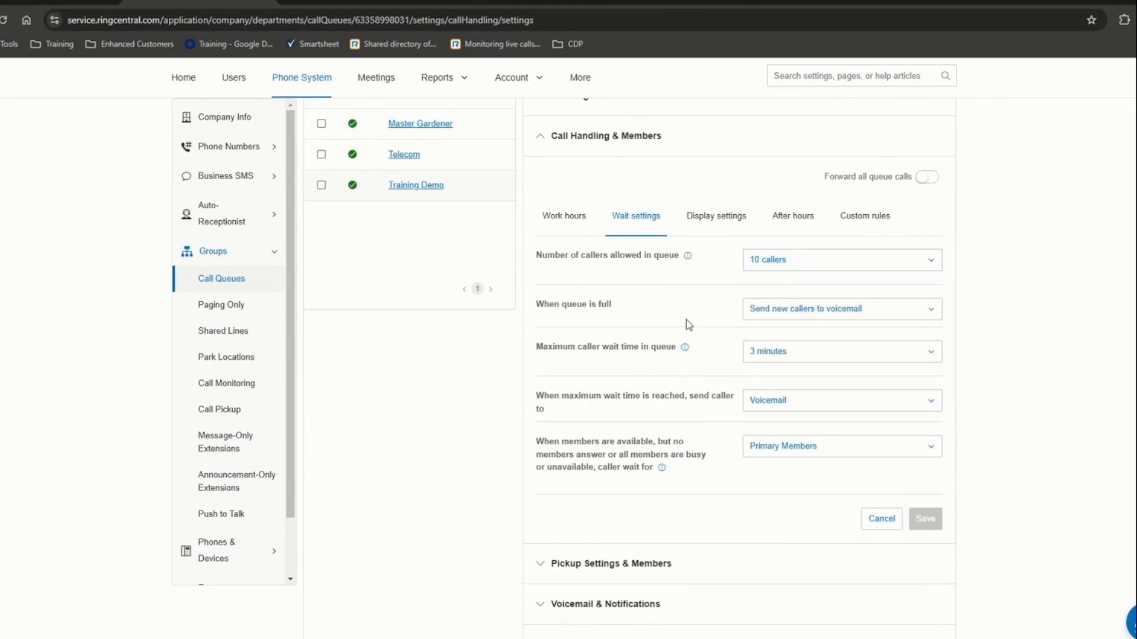
click(772, 309)
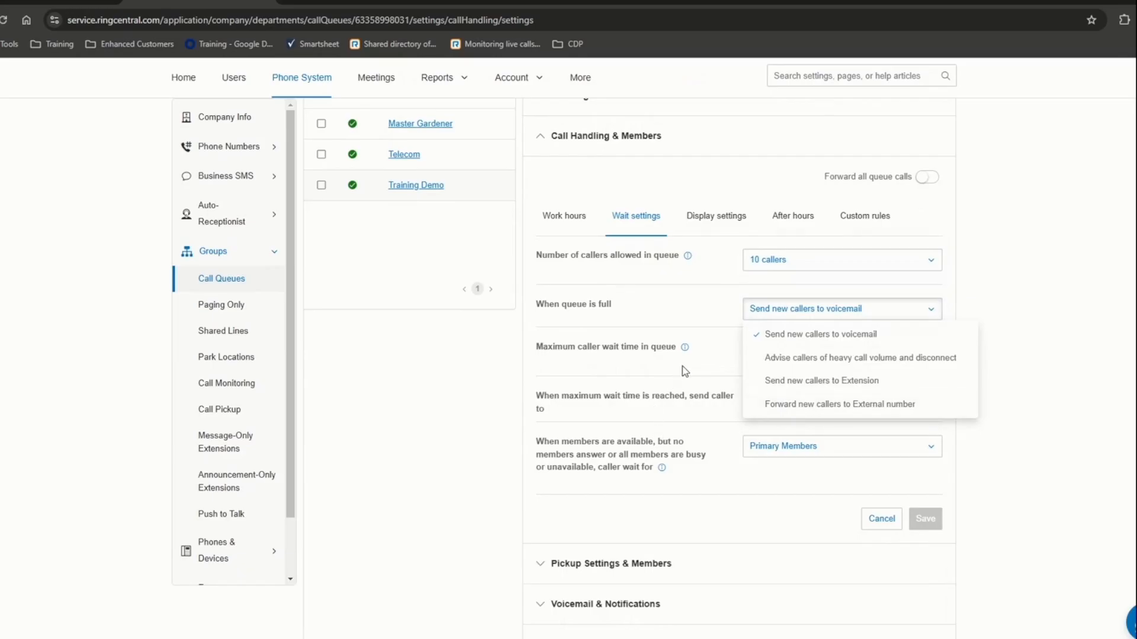
click(686, 385)
- Keep the maximum caller wait time at 3 minutes, with timed-out callers sent to Voicemail
drag(548, 347, 702, 359)
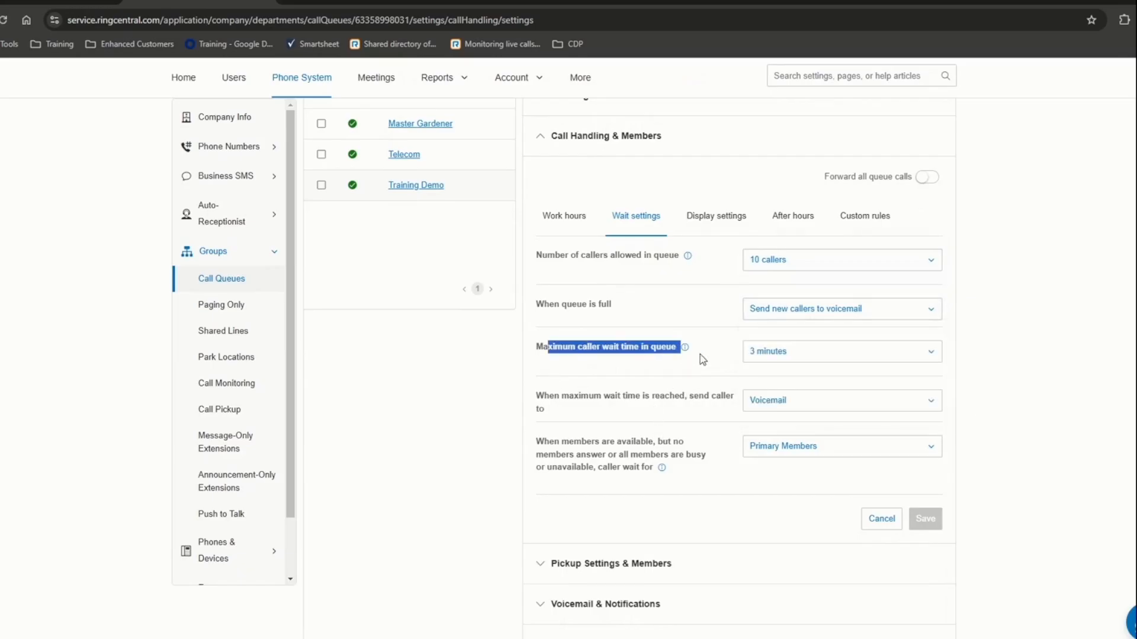
click(748, 358)
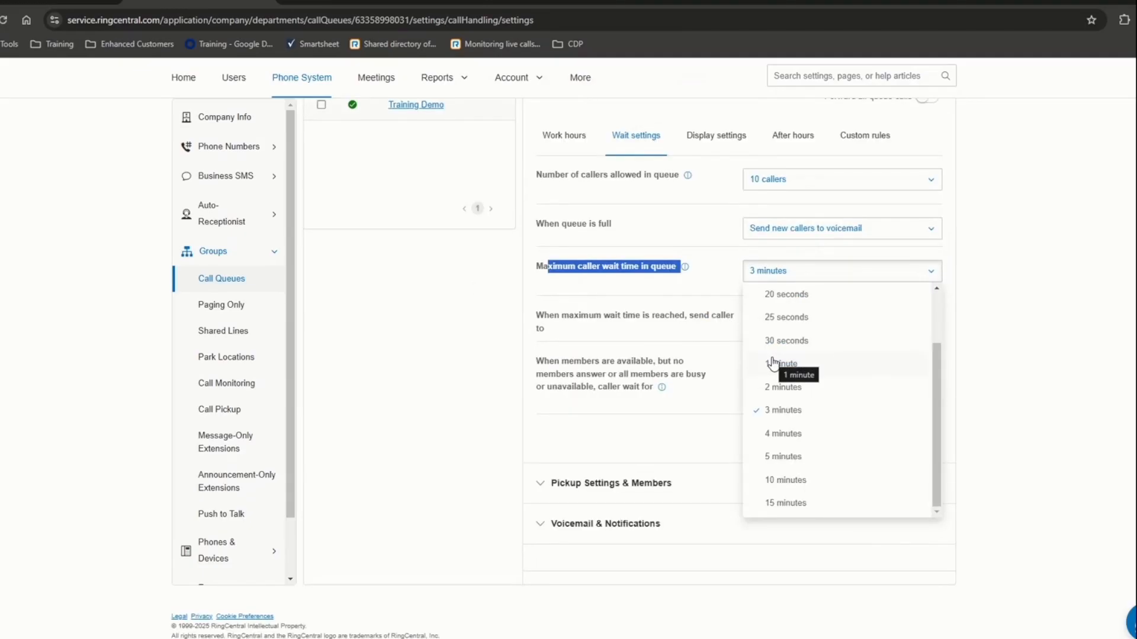
click(673, 324)
click(811, 322)
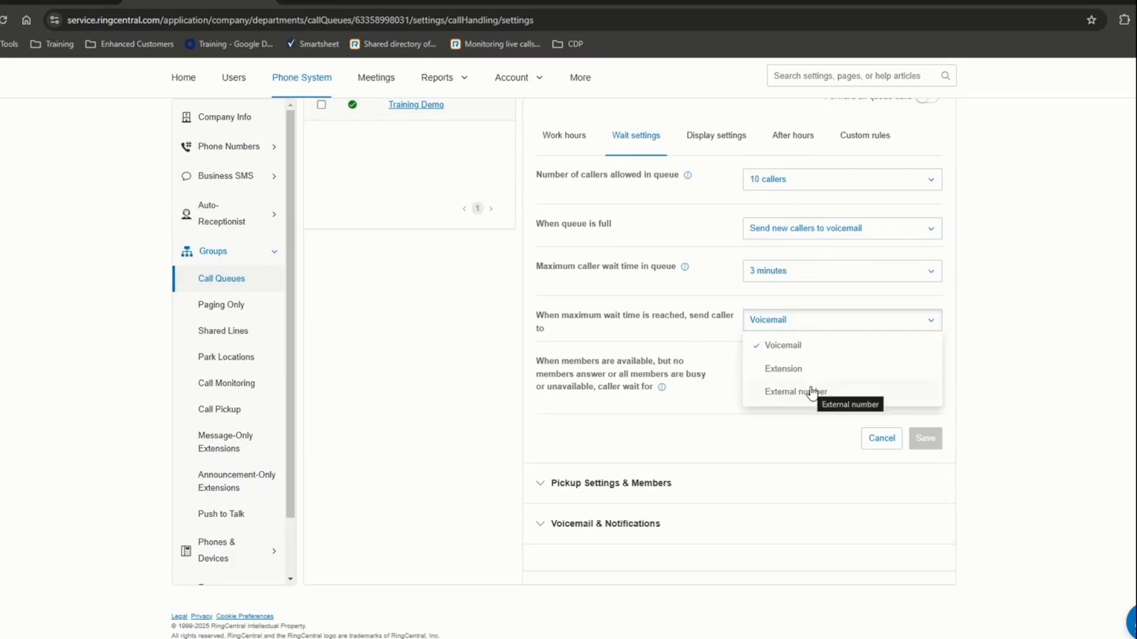
click(695, 334)
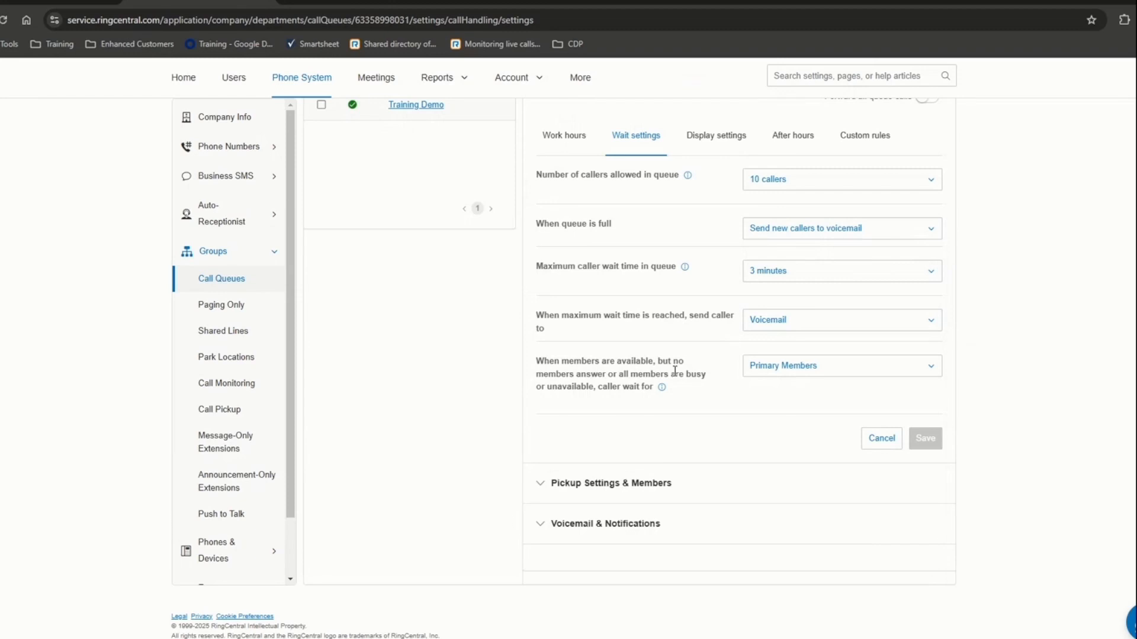
- Set callers to wait for Primary and Overflow Members
drag(560, 362, 645, 391)
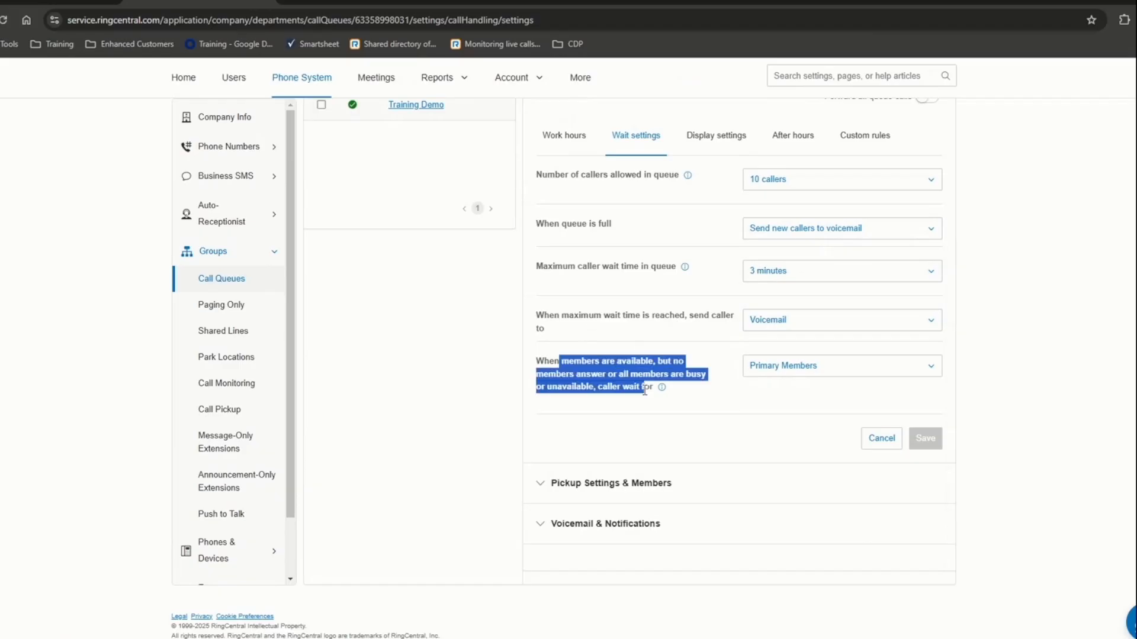
click(775, 378)
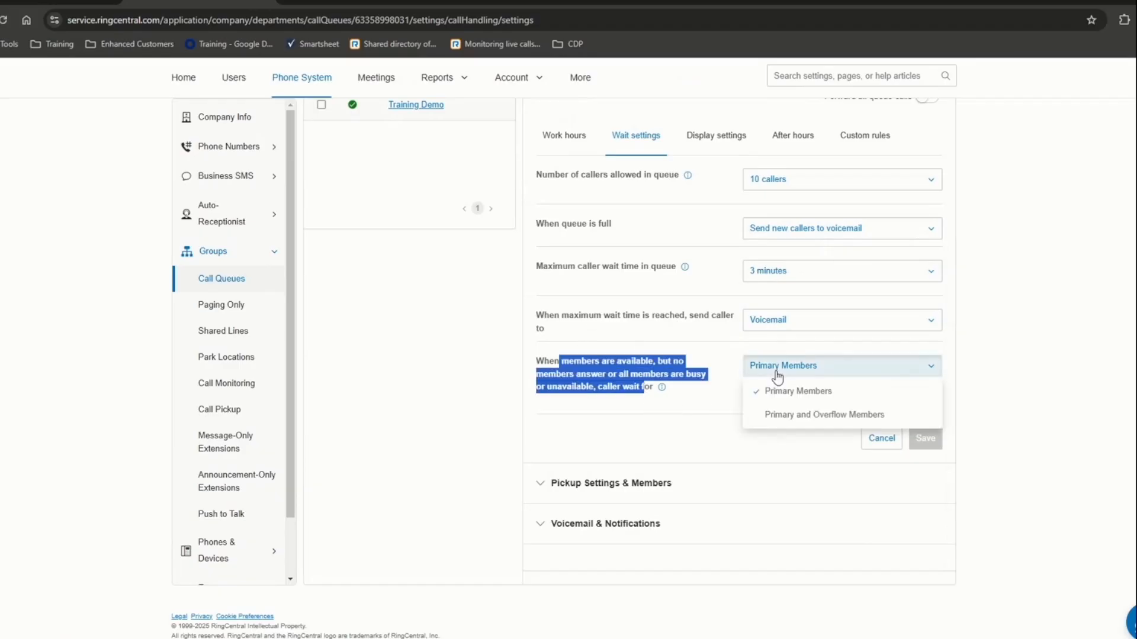
click(793, 417)
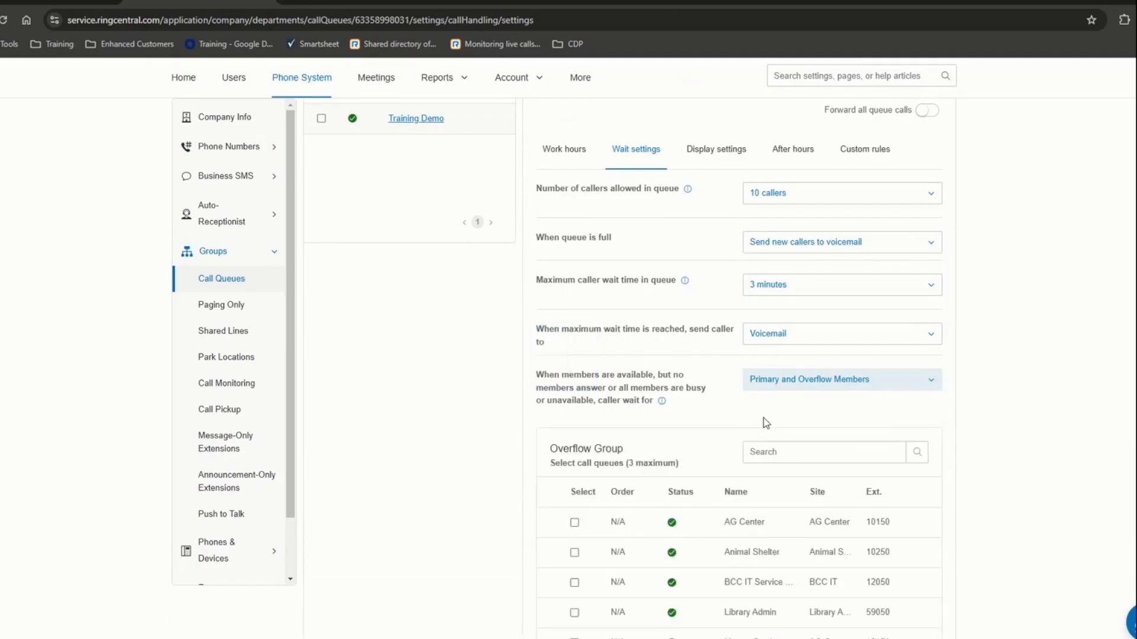
- Try Primary and Overflow Members, adding then removing AG Center from the overflow group
click(775, 386)
click(771, 402)
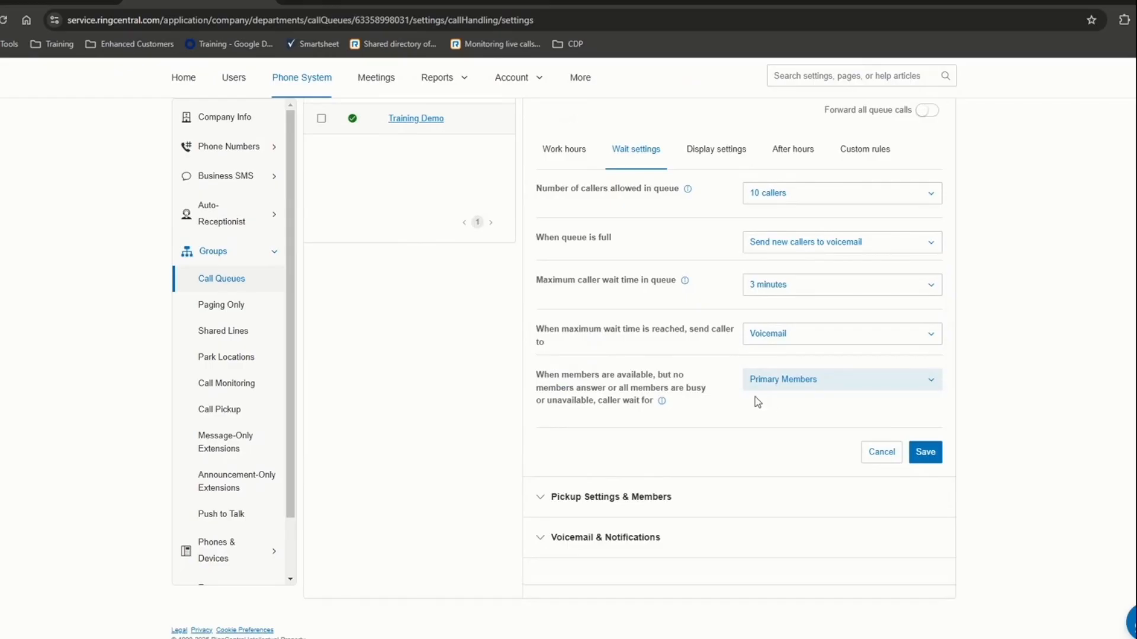
click(772, 386)
click(769, 428)
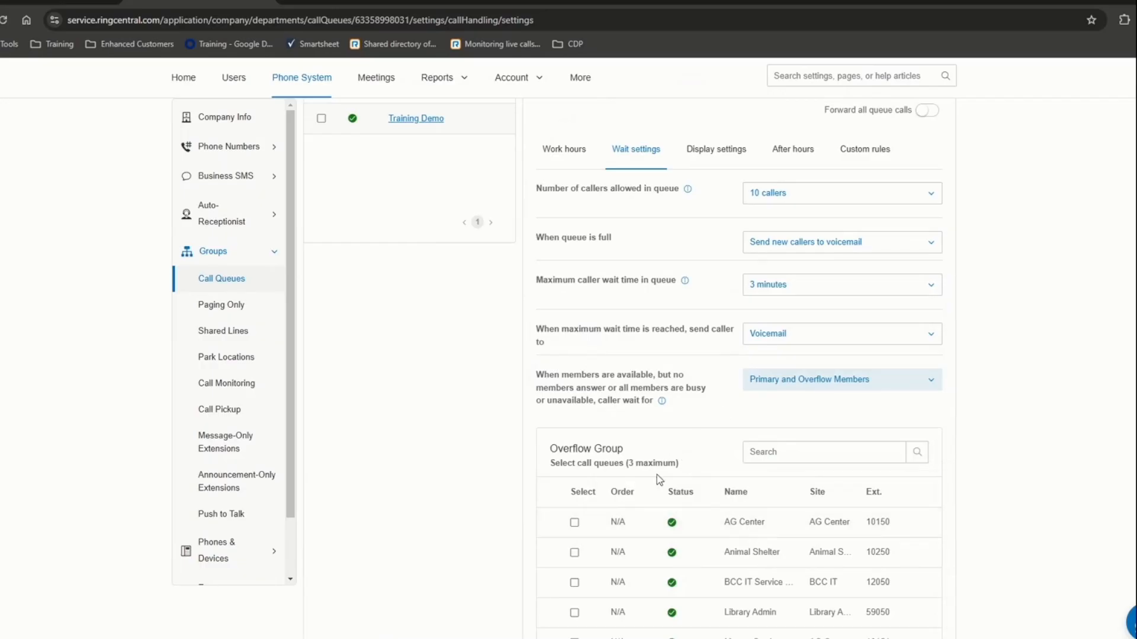
click(575, 523)
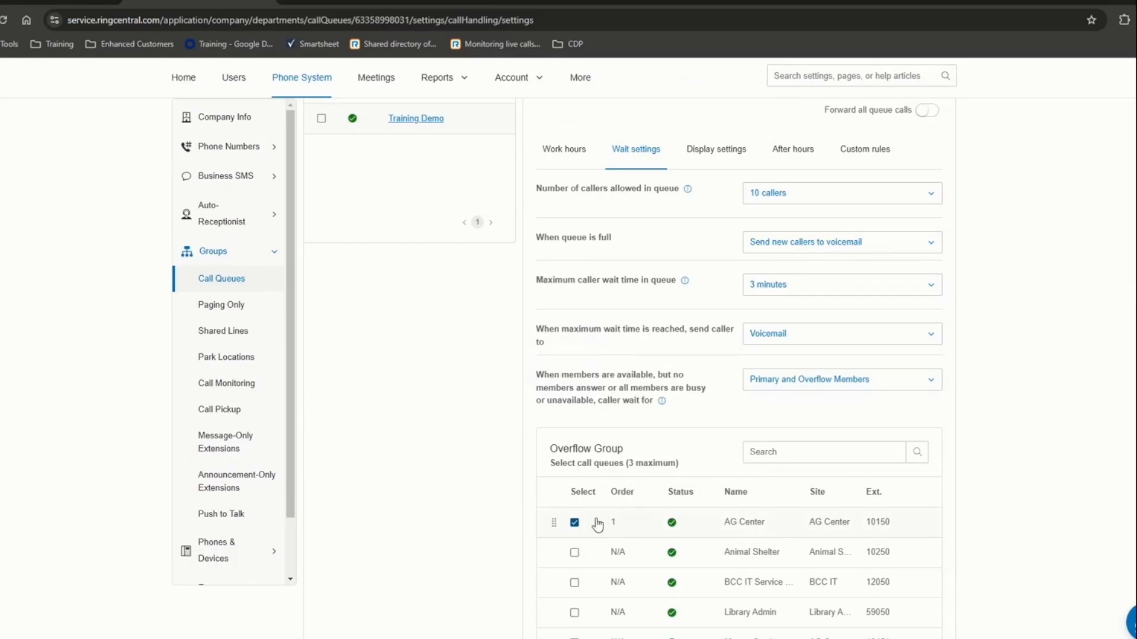
click(574, 523)
- Revert caller wait to Primary Members only and save the wait settings
click(792, 386)
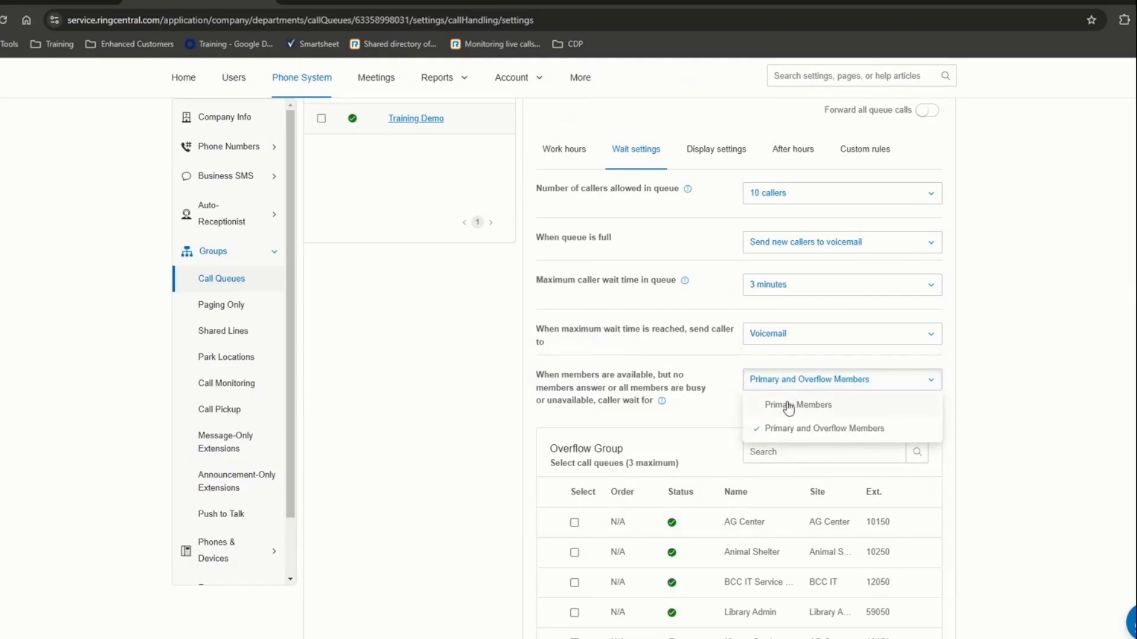
click(785, 404)
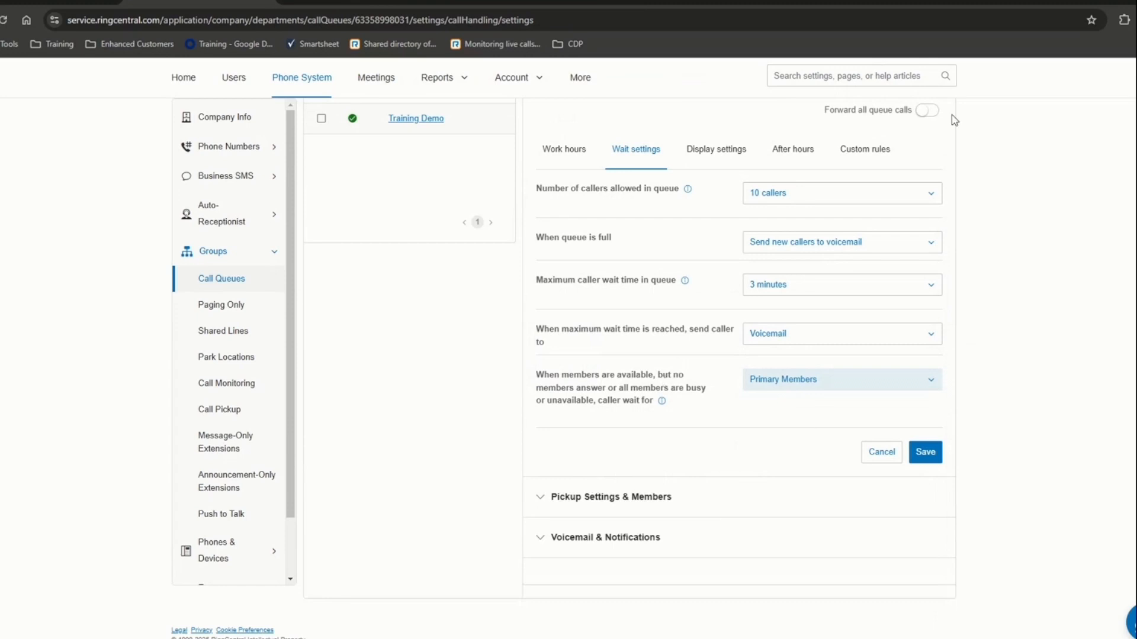
click(921, 457)
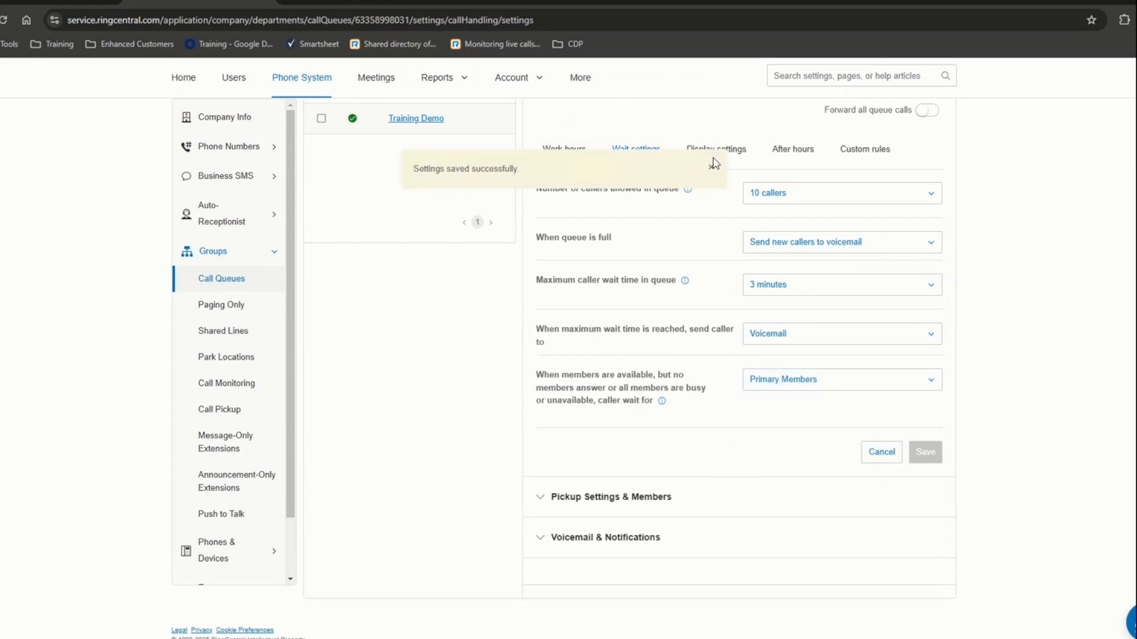
- Review display settings, try announcement and external-number options, and leave after-hours calls on Send to voicemail
click(717, 155)
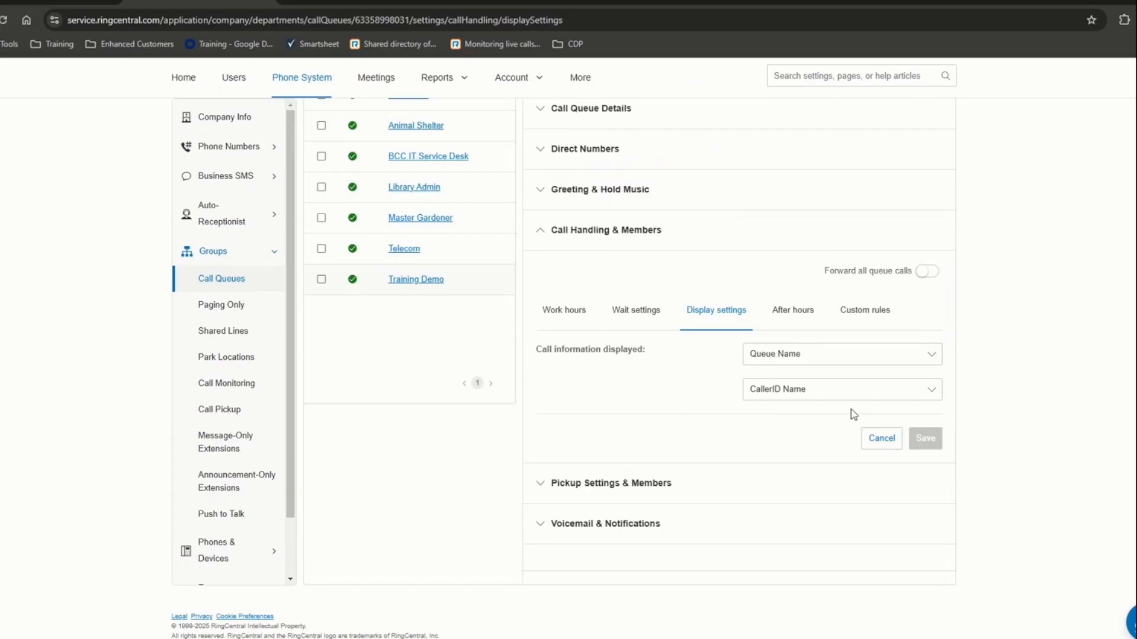
click(787, 319)
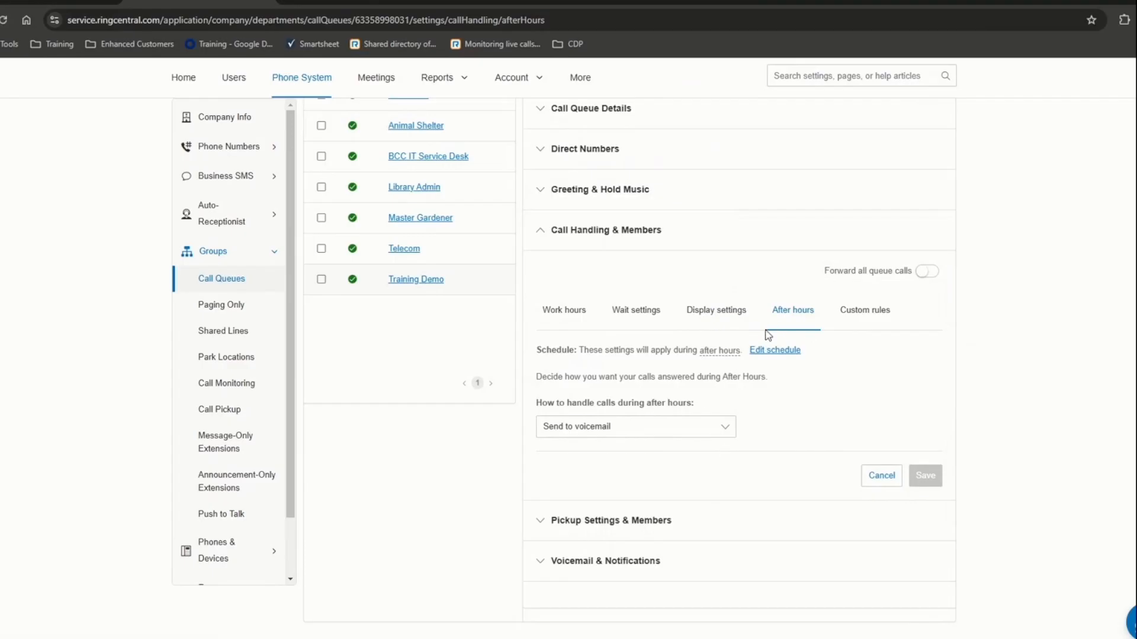
click(605, 431)
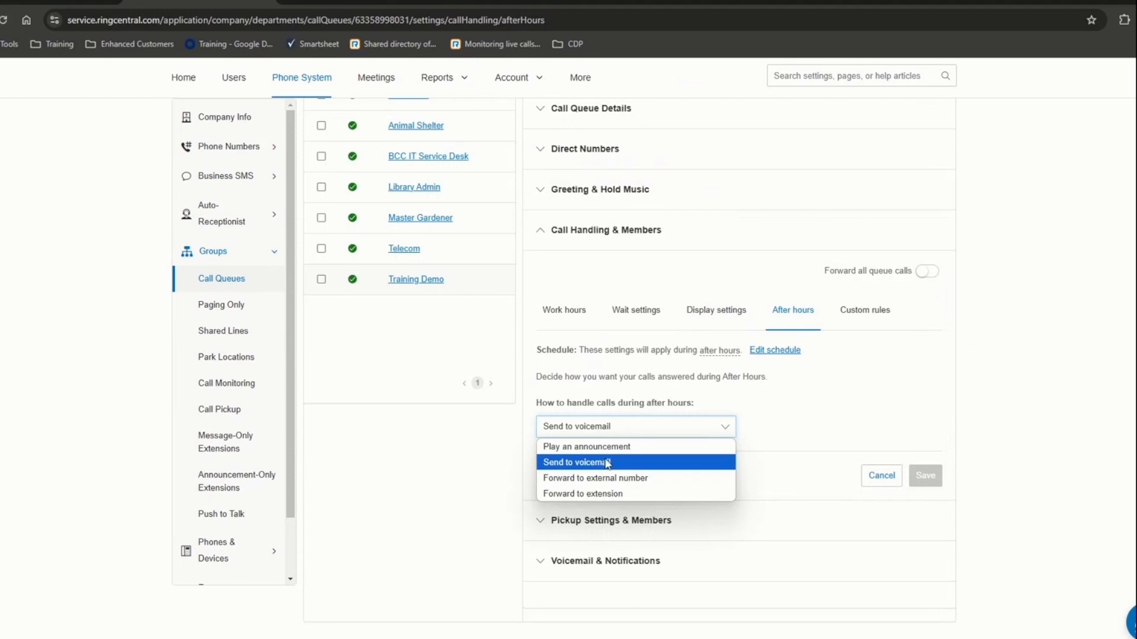
click(615, 448)
click(659, 431)
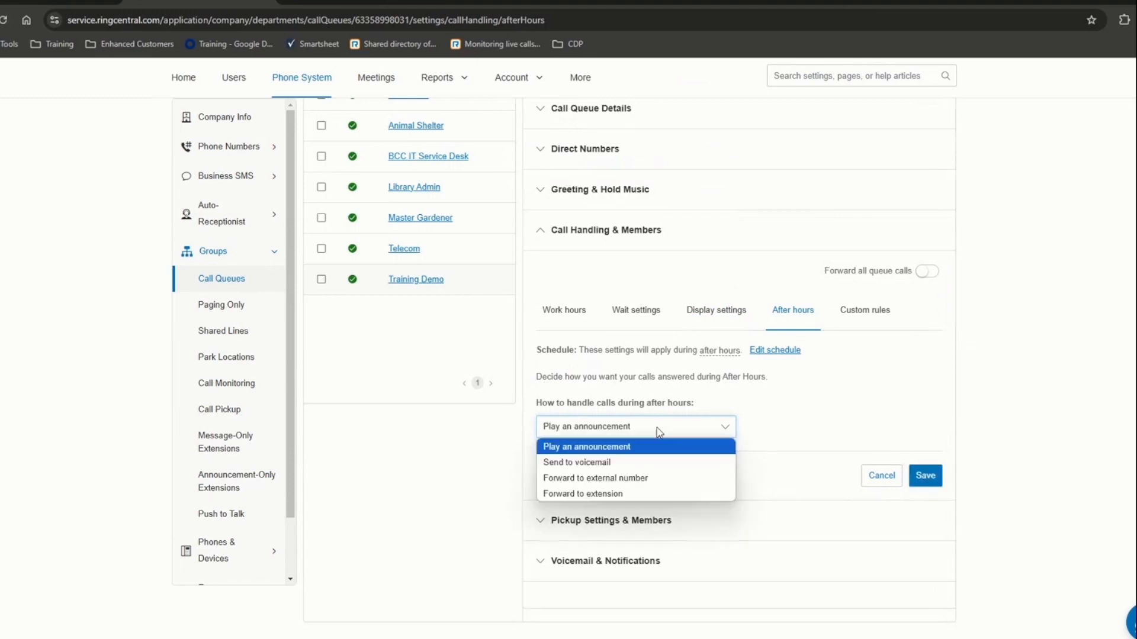
click(644, 483)
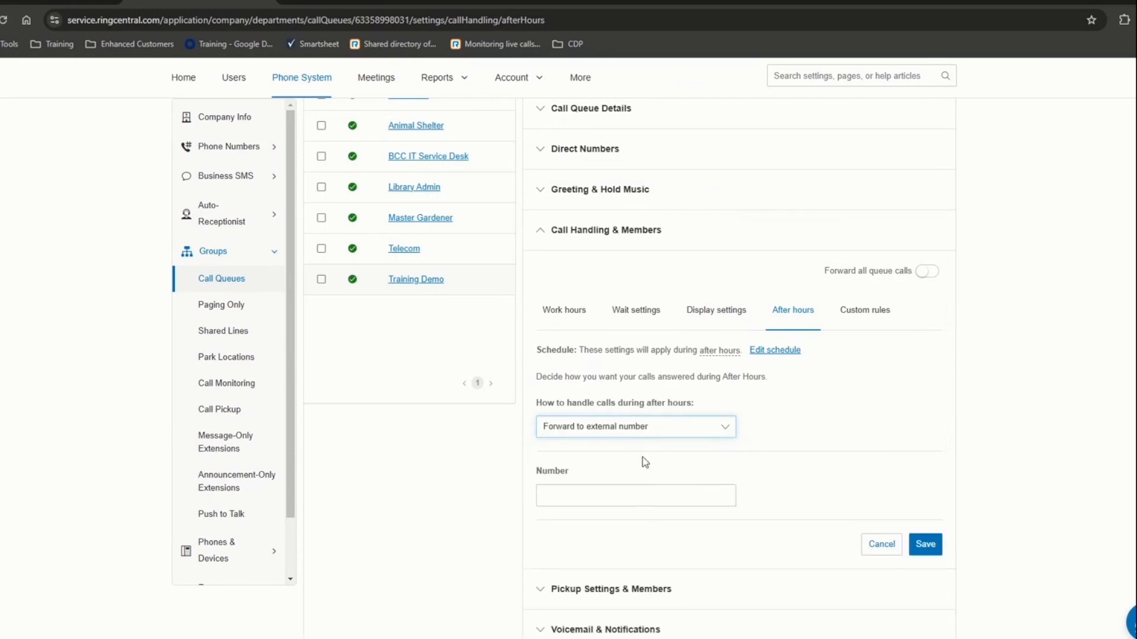
click(645, 429)
click(615, 463)
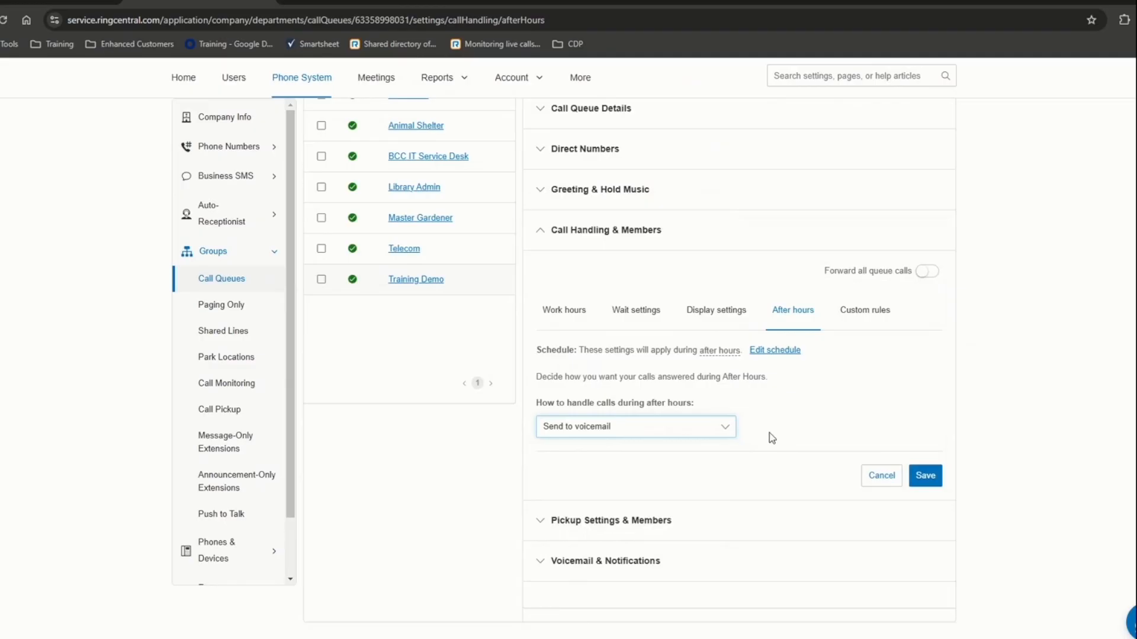
click(852, 313)
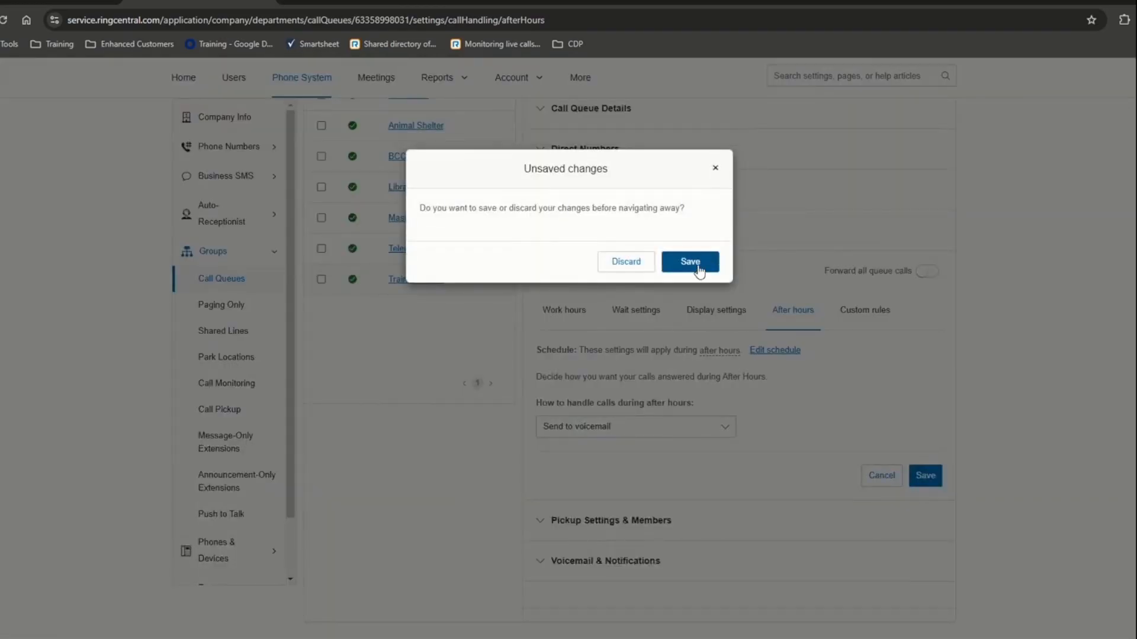
- Save the after-hours changes, then open and close an Add custom rule dialog without adding a rule
click(699, 260)
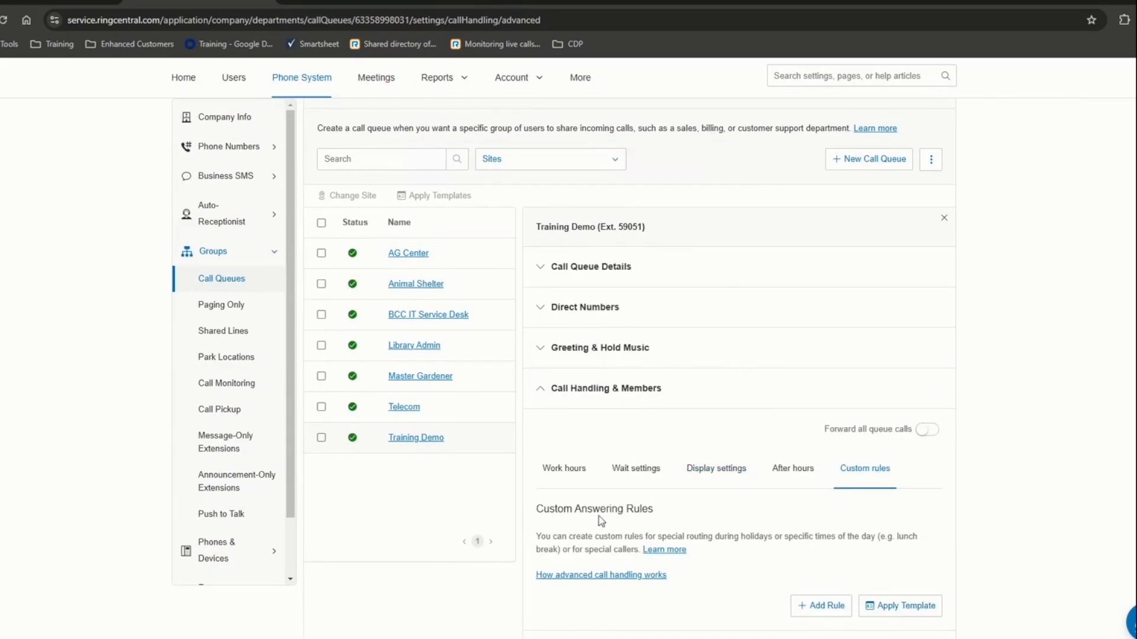
scroll(651, 509, down, 3)
click(816, 440)
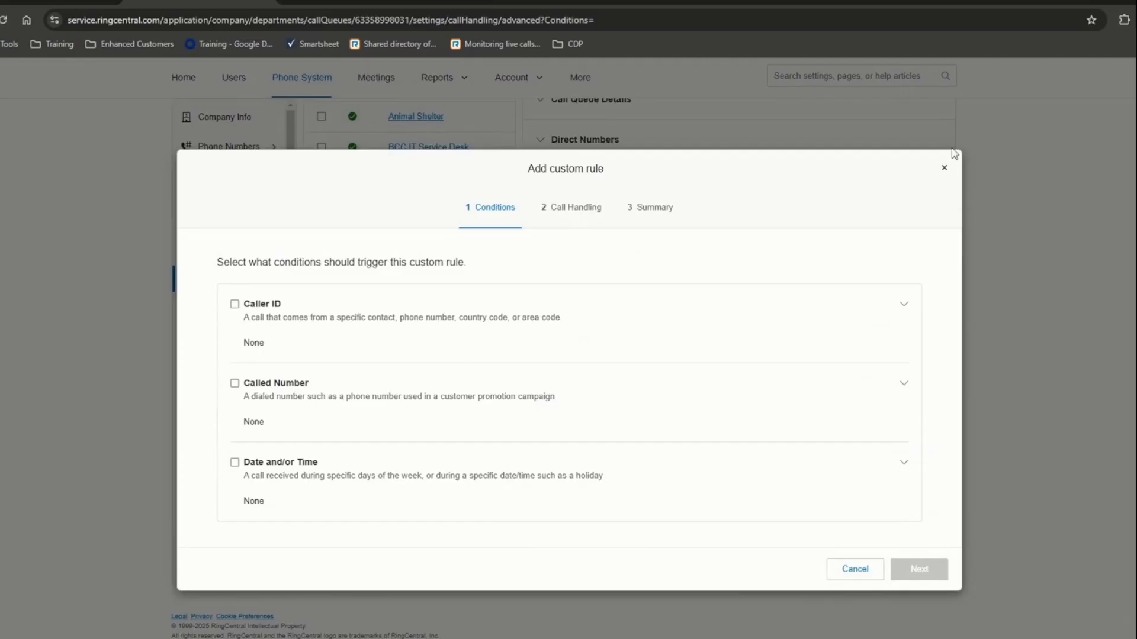
click(944, 169)
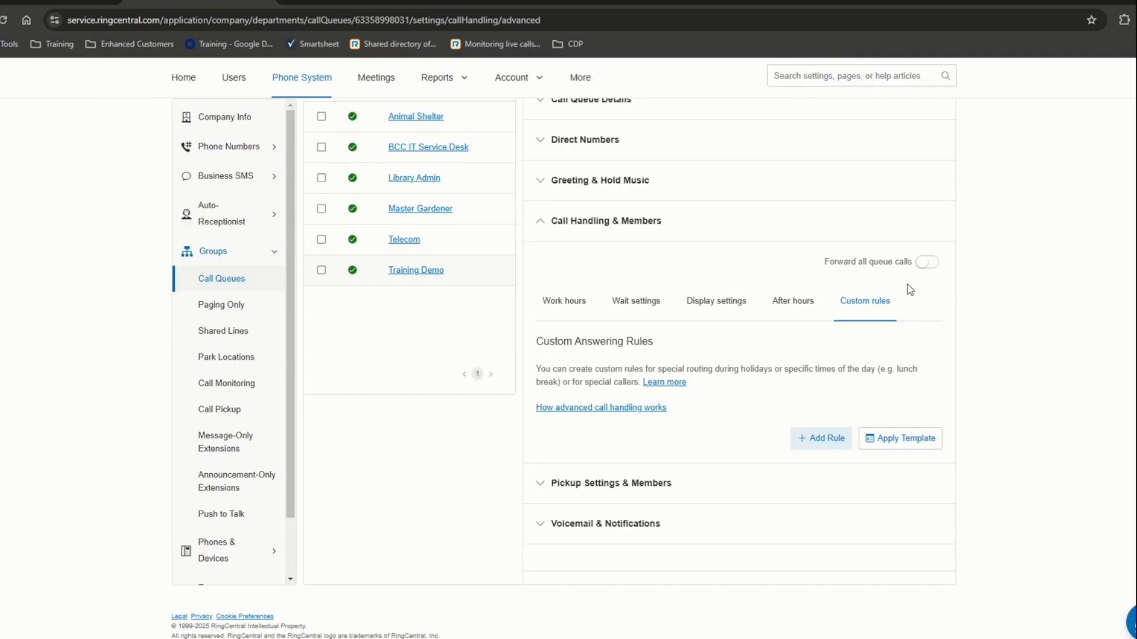
scroll(764, 314, up, 5)
scroll(750, 315, down, 3)
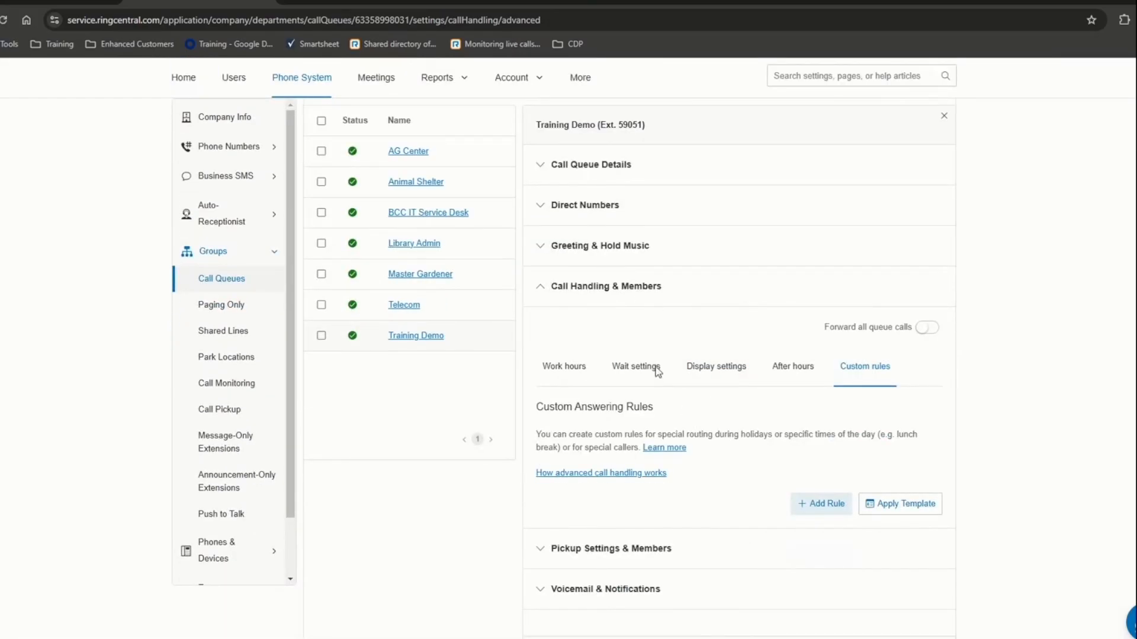
- Add Admissions Desk (Ext. 1838) as the pickup member, declining pickup keys on member phones
click(556, 549)
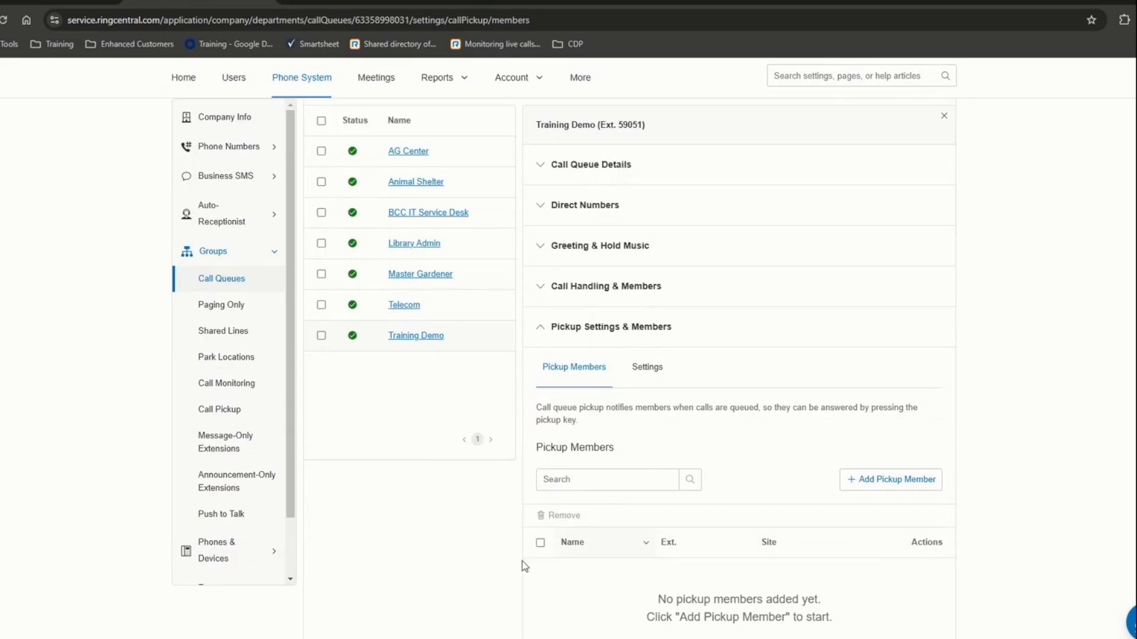
click(918, 490)
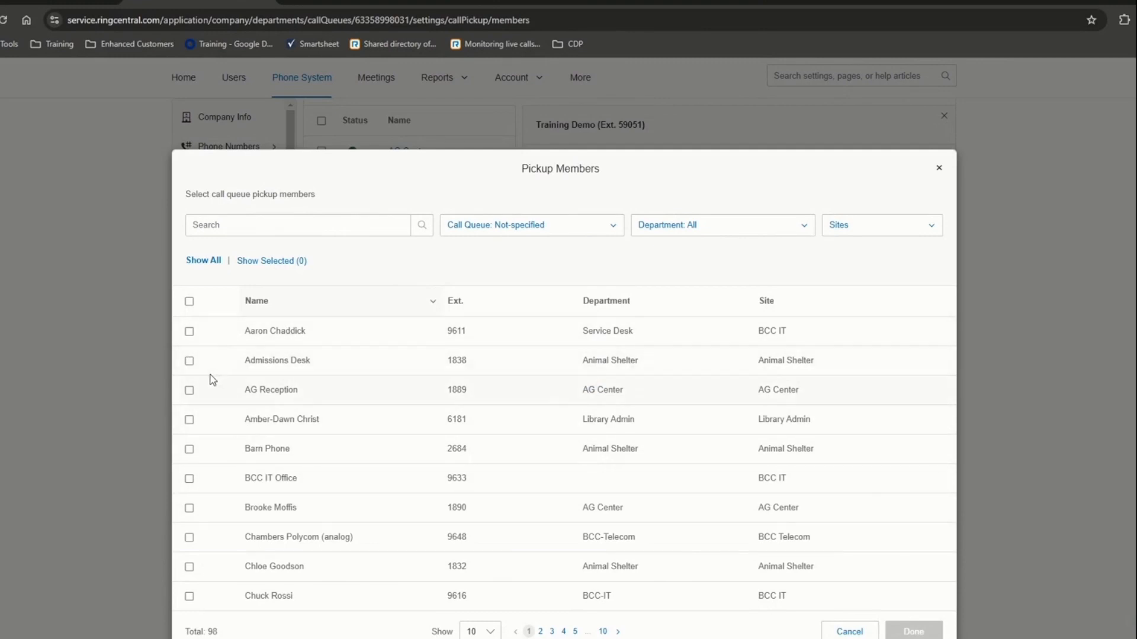
click(190, 362)
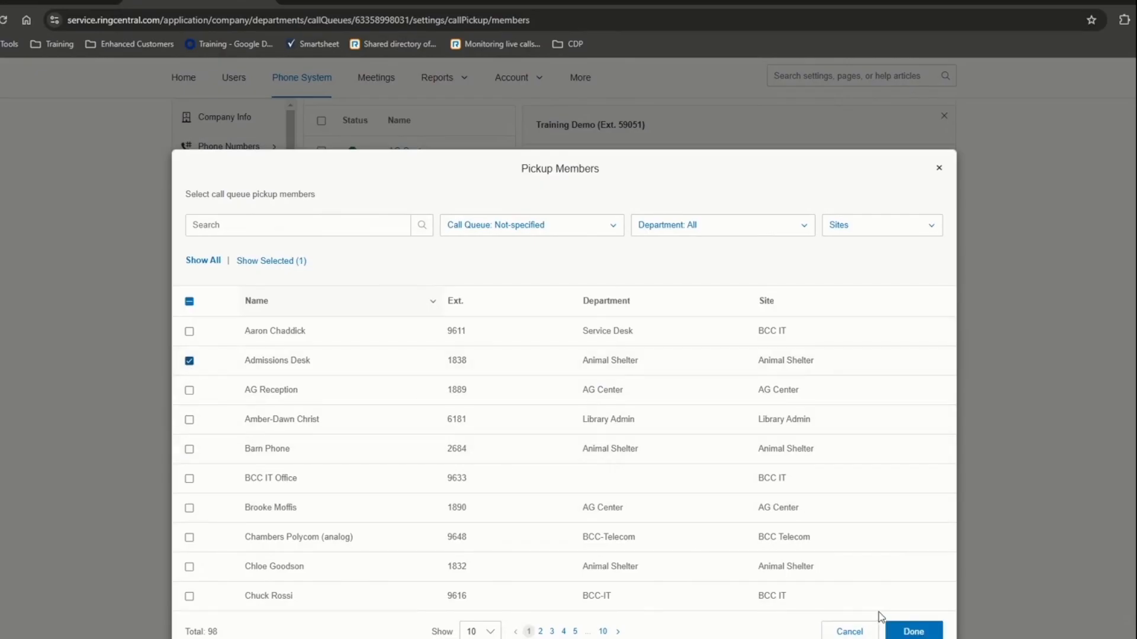
click(909, 630)
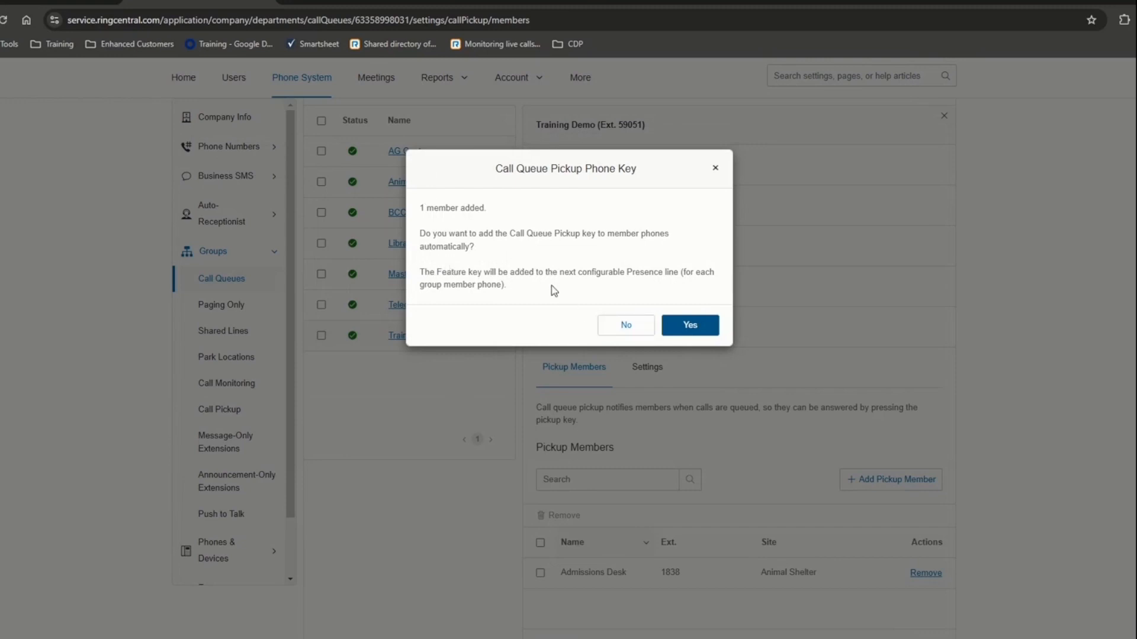
click(619, 330)
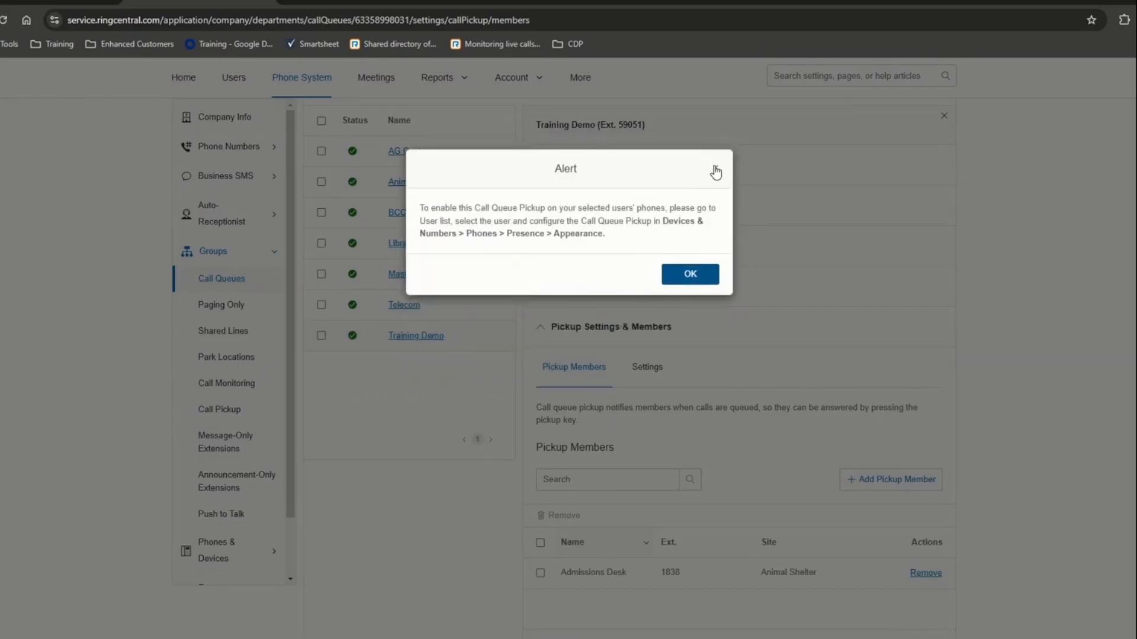
click(716, 171)
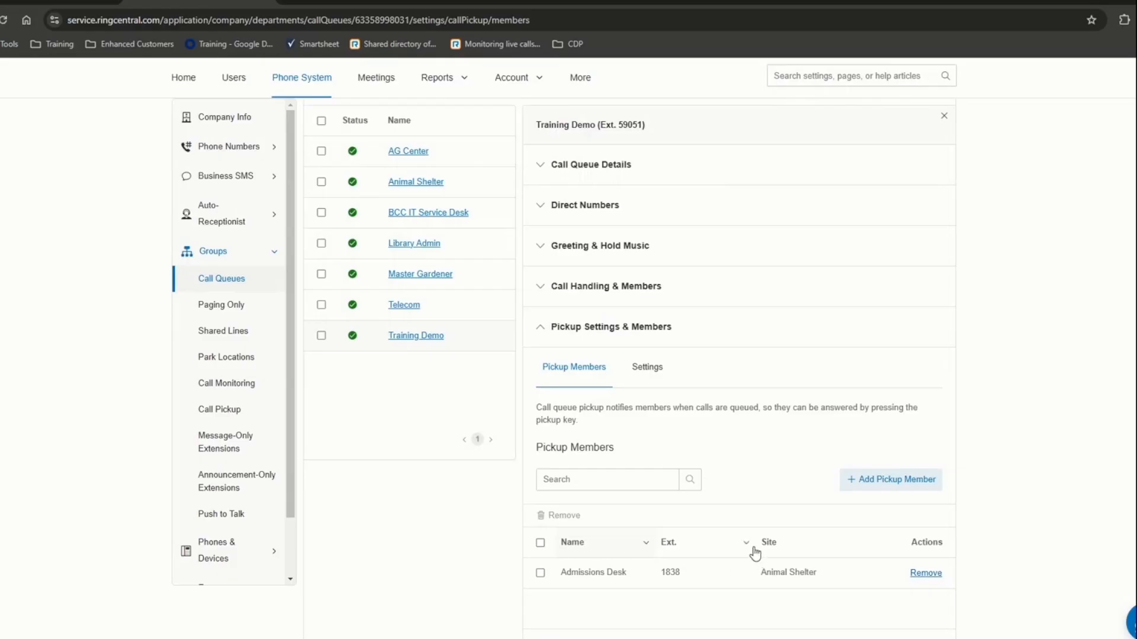
scroll(752, 501, down, 2)
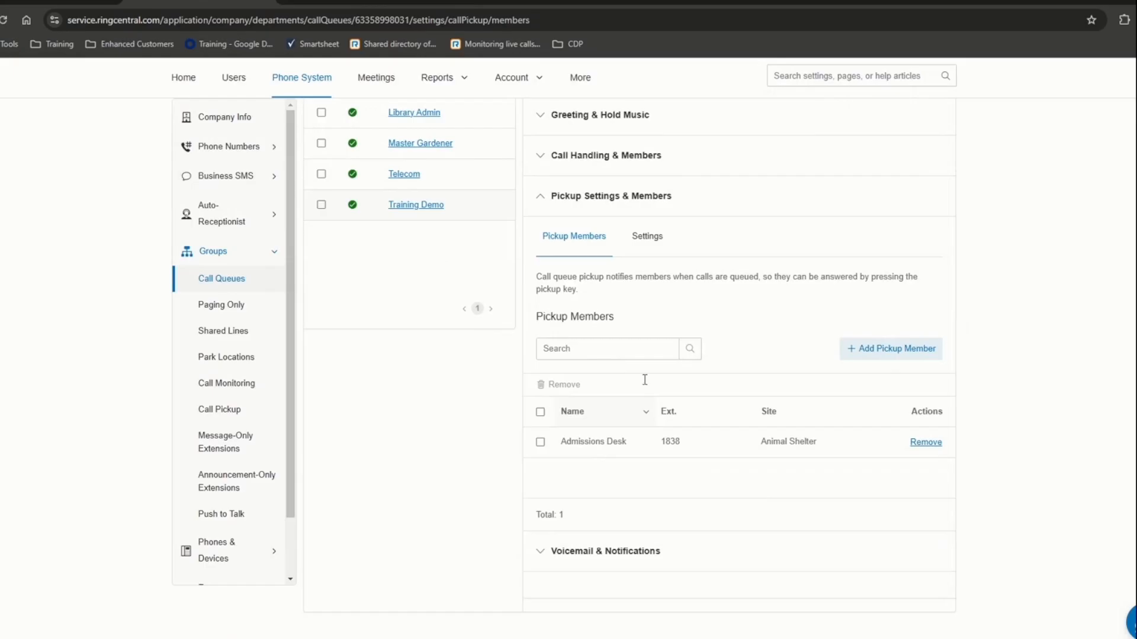
- Remove Admissions Desk (Ext. 1838) from the queue's pickup members, leaving none
click(925, 443)
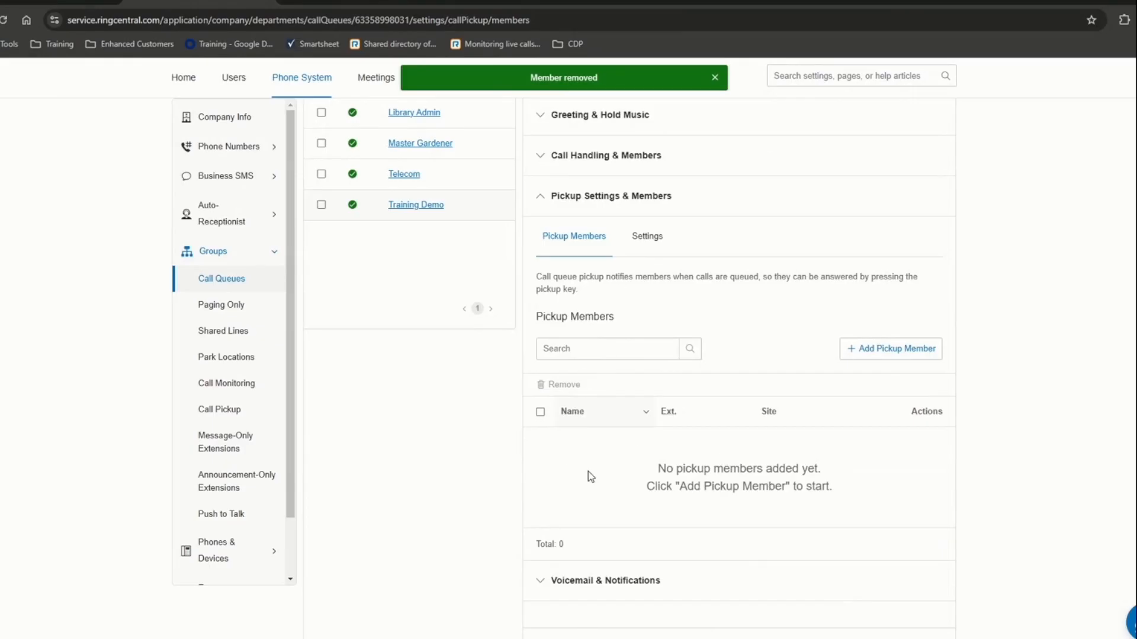
scroll(588, 471, down, 1)
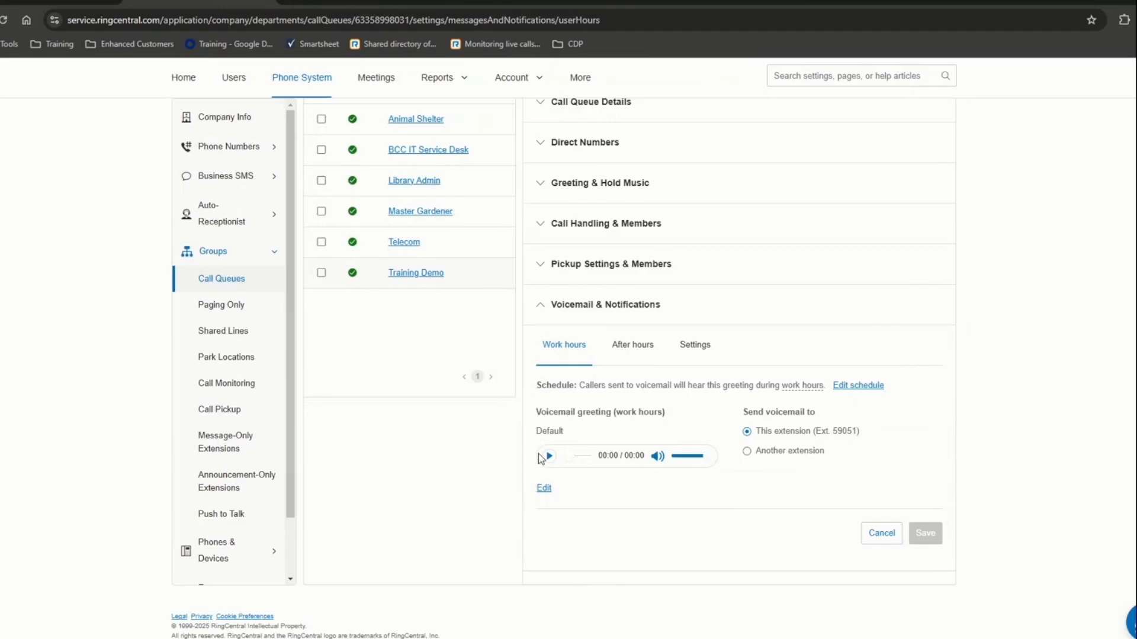
- Try a Custom work-hours voicemail greeting, then cancel to keep Default
click(544, 488)
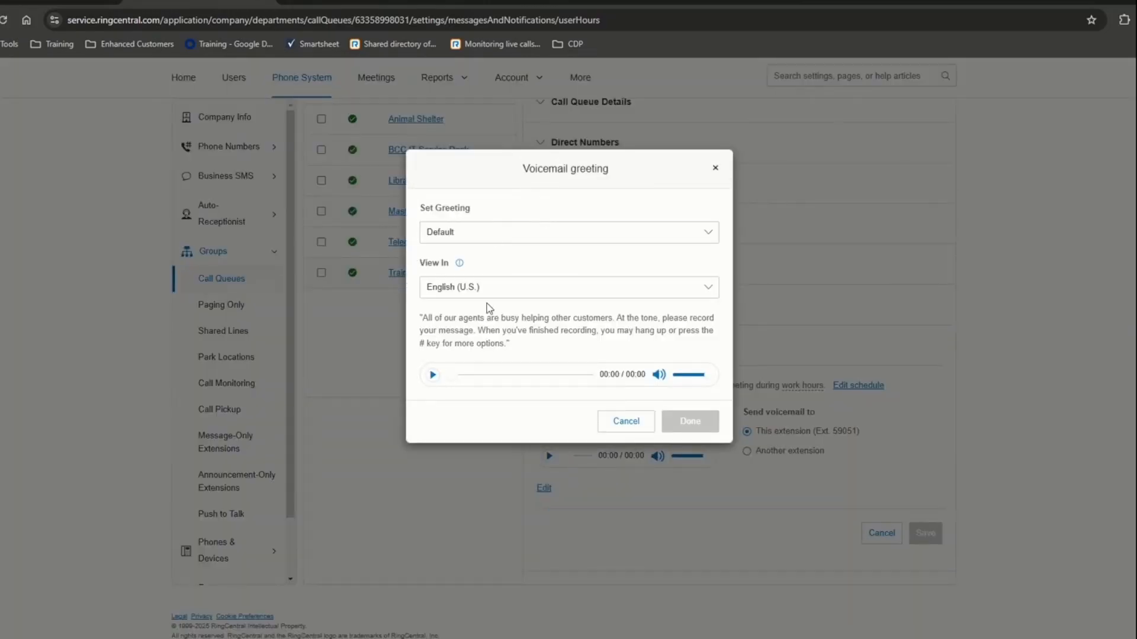
click(521, 235)
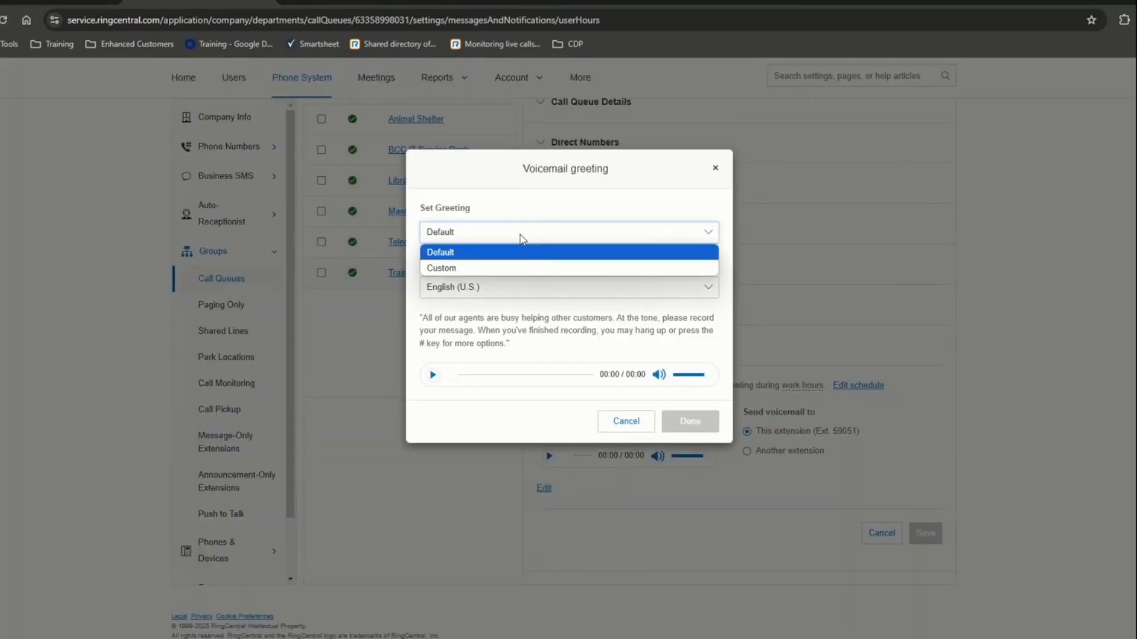
click(503, 268)
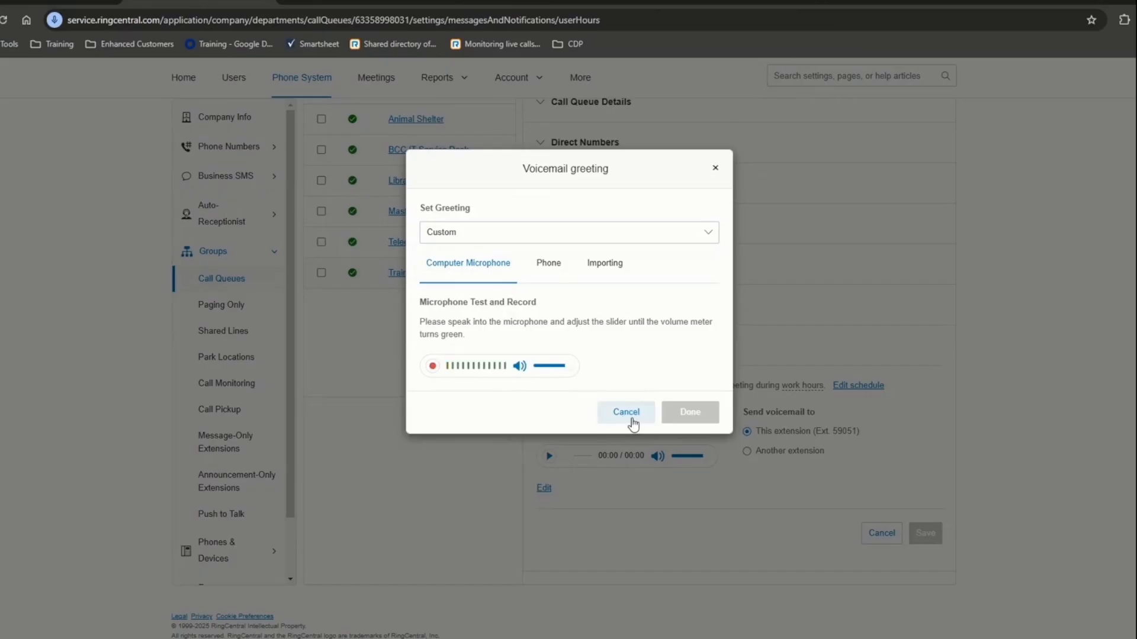
click(626, 413)
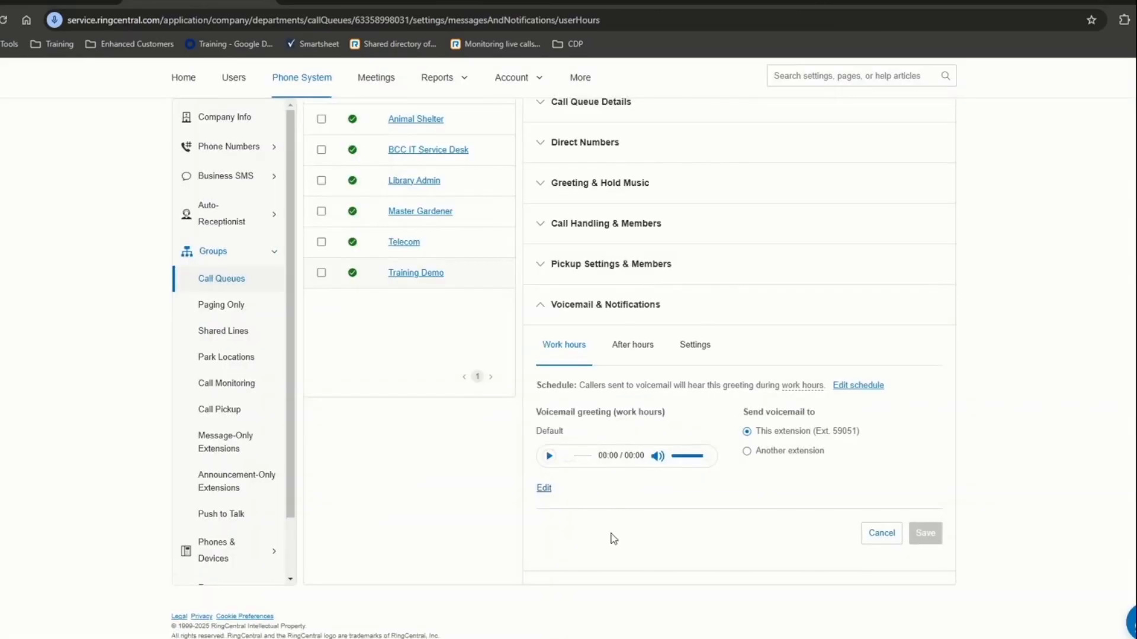
- Review the default greeting wording, then view the after-hours greeting and notification settings
click(543, 489)
drag(444, 318, 641, 353)
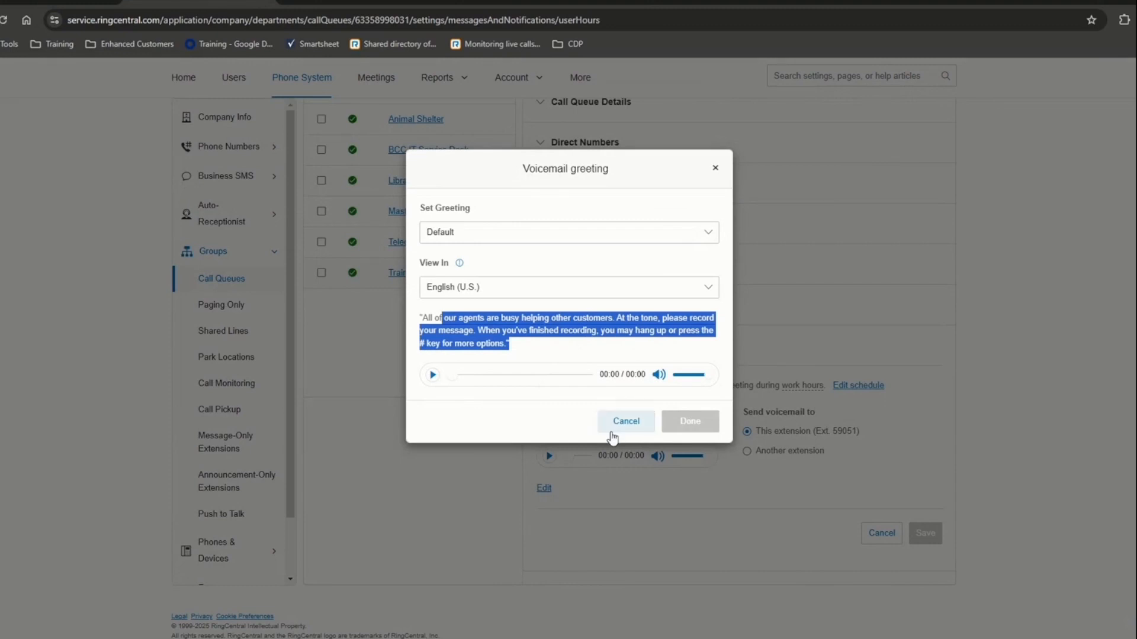
click(715, 170)
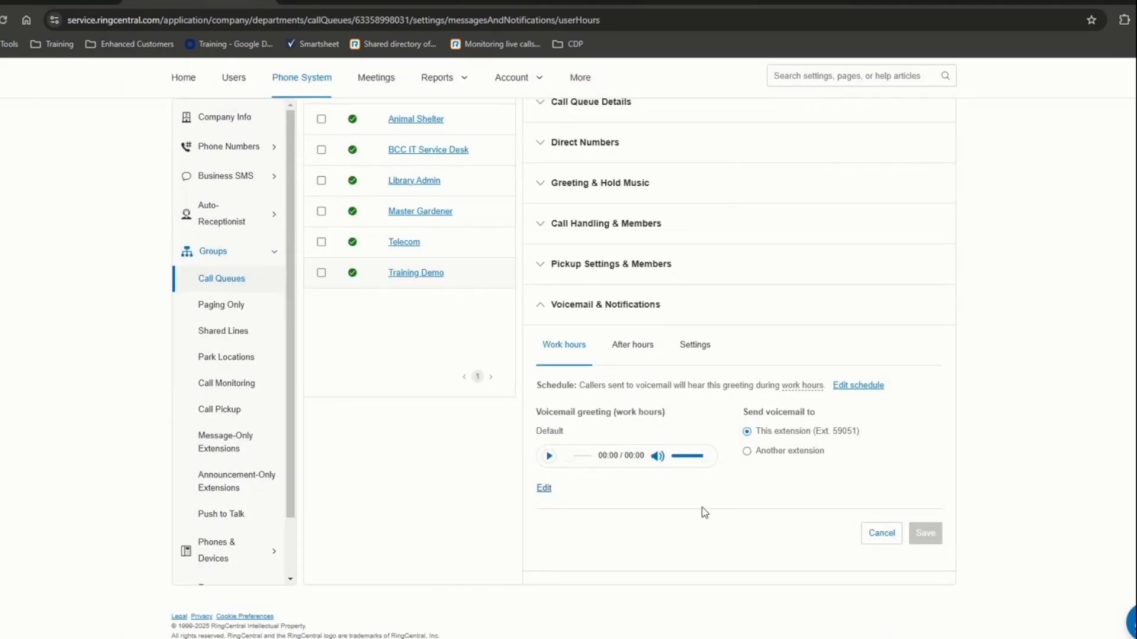
click(625, 355)
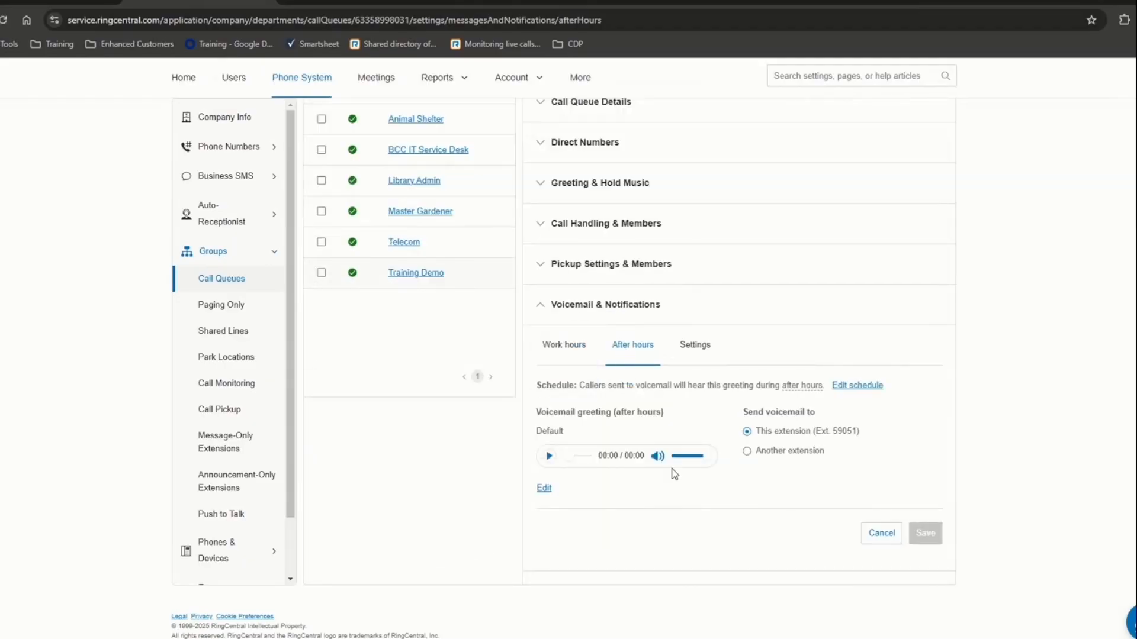
click(695, 349)
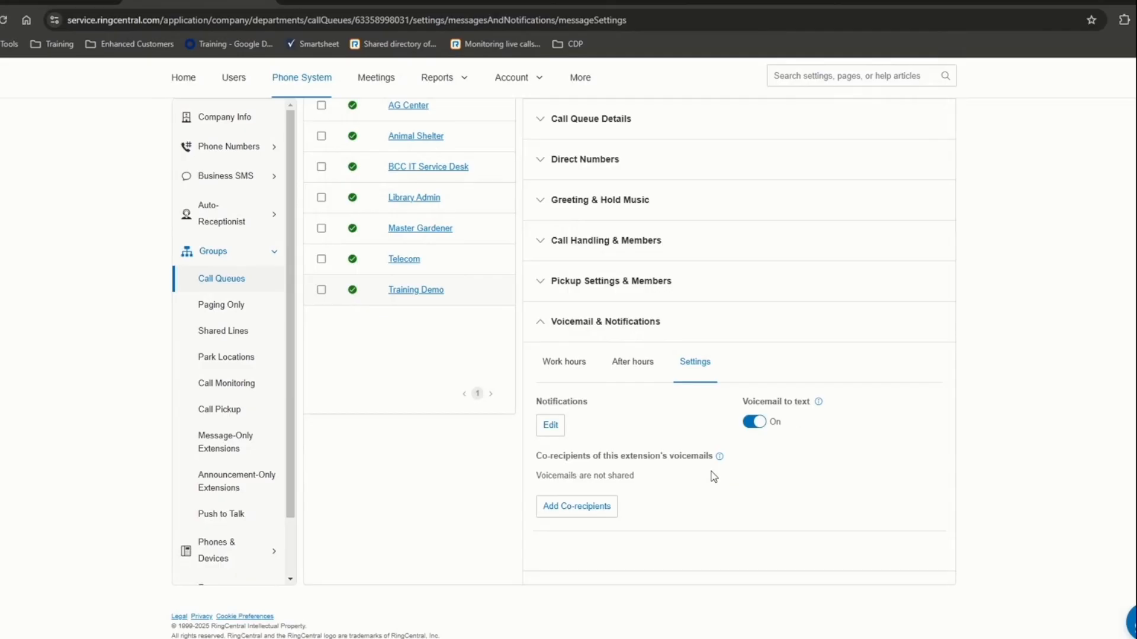
click(551, 425)
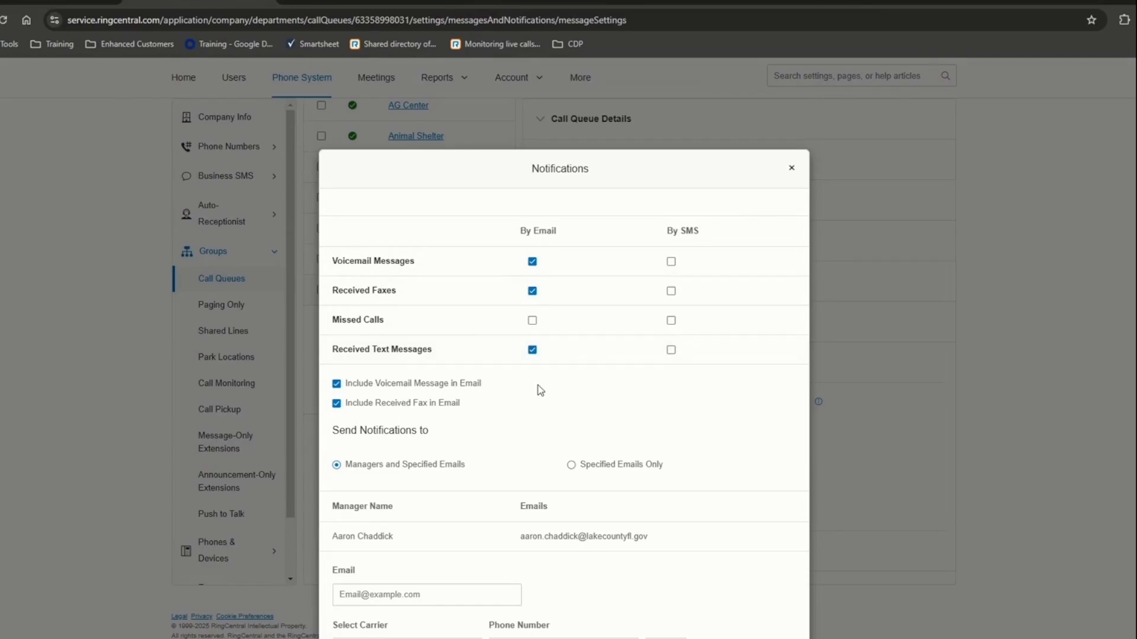
scroll(538, 385, down, 2)
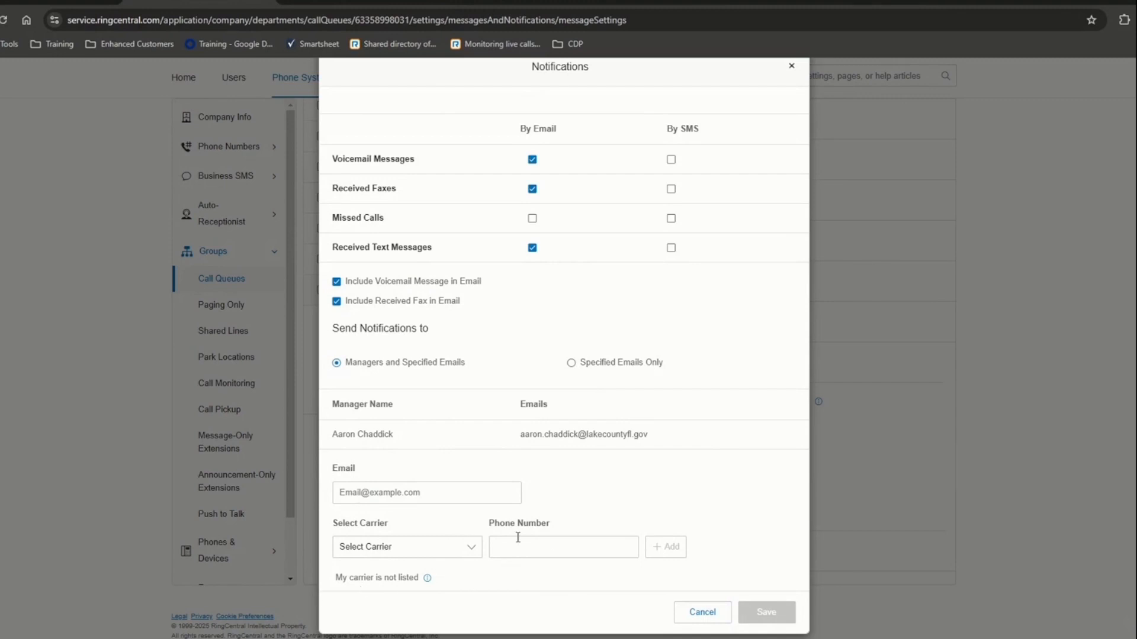
click(466, 546)
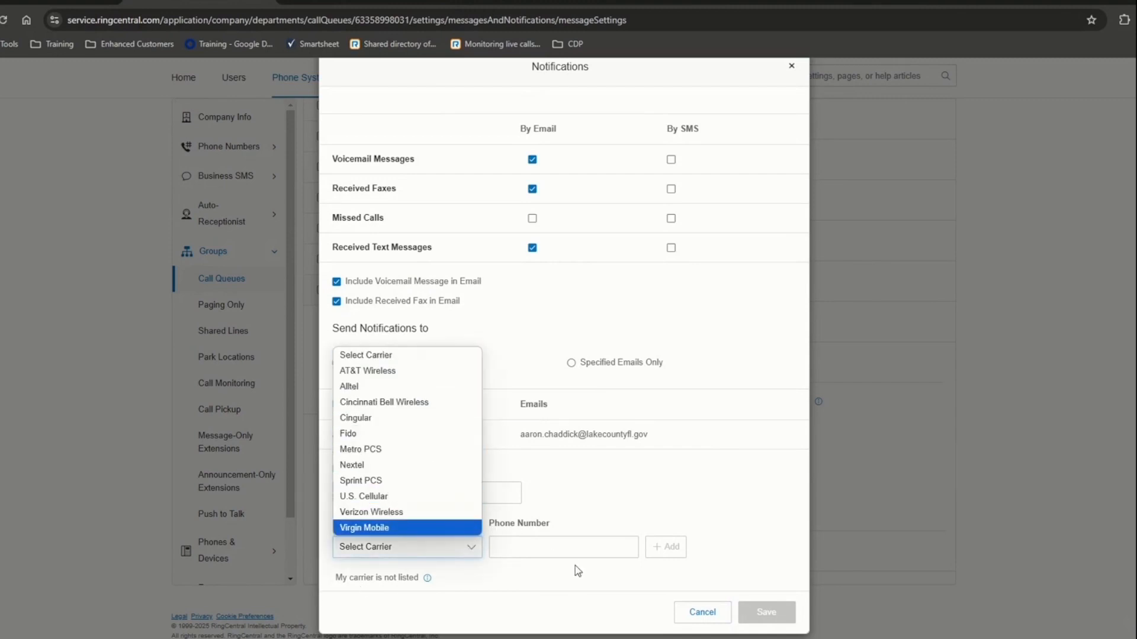
click(696, 618)
click(696, 616)
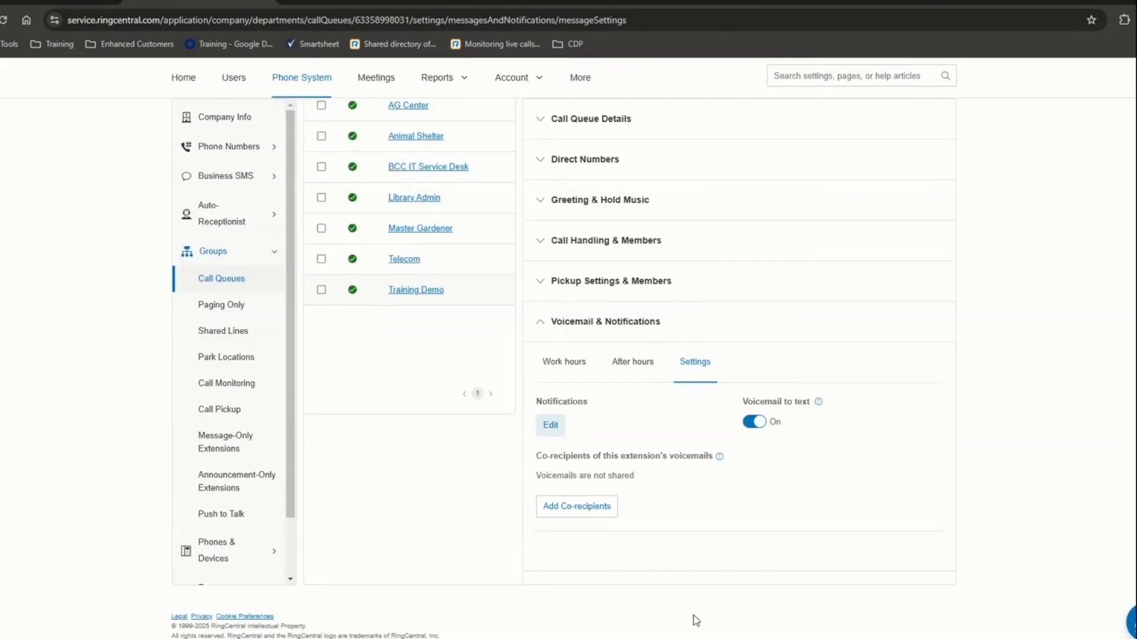
click(567, 516)
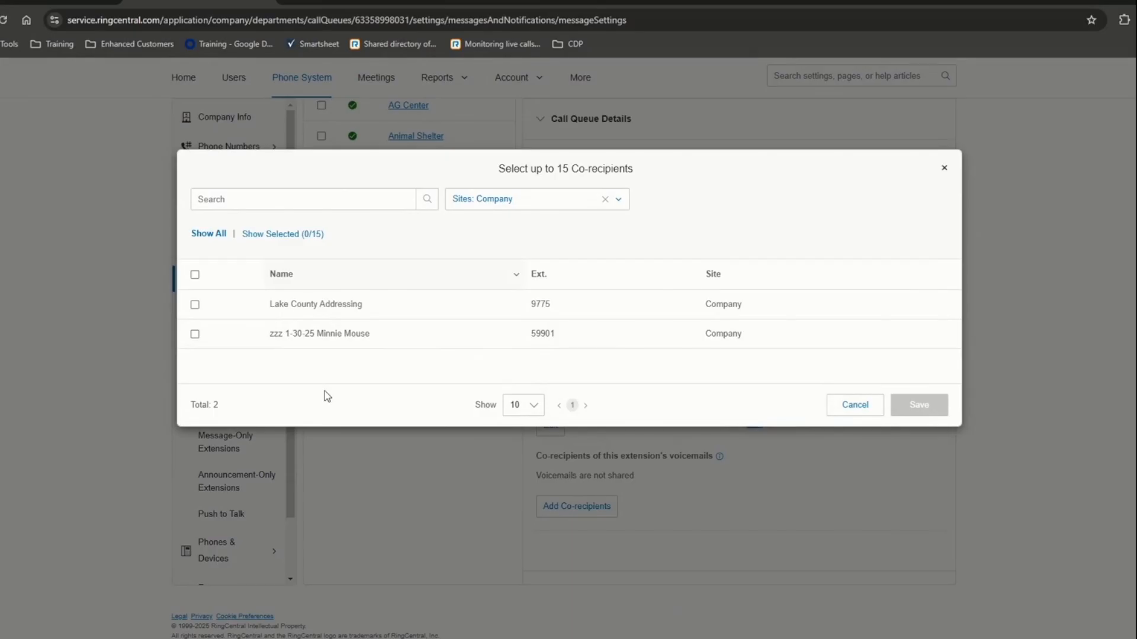
click(605, 199)
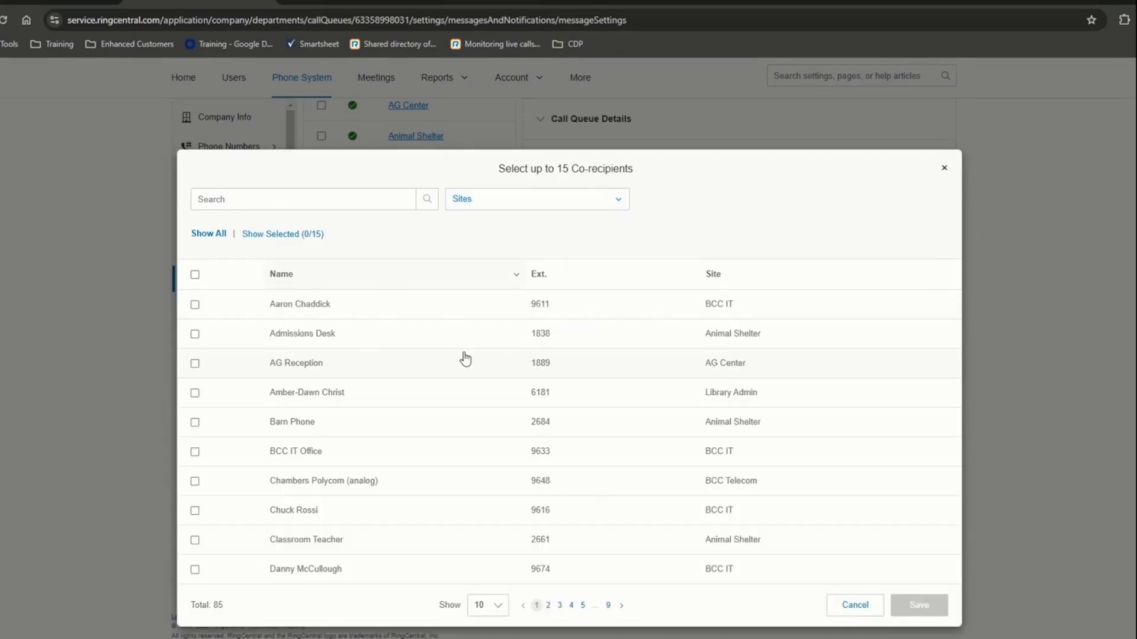
click(857, 604)
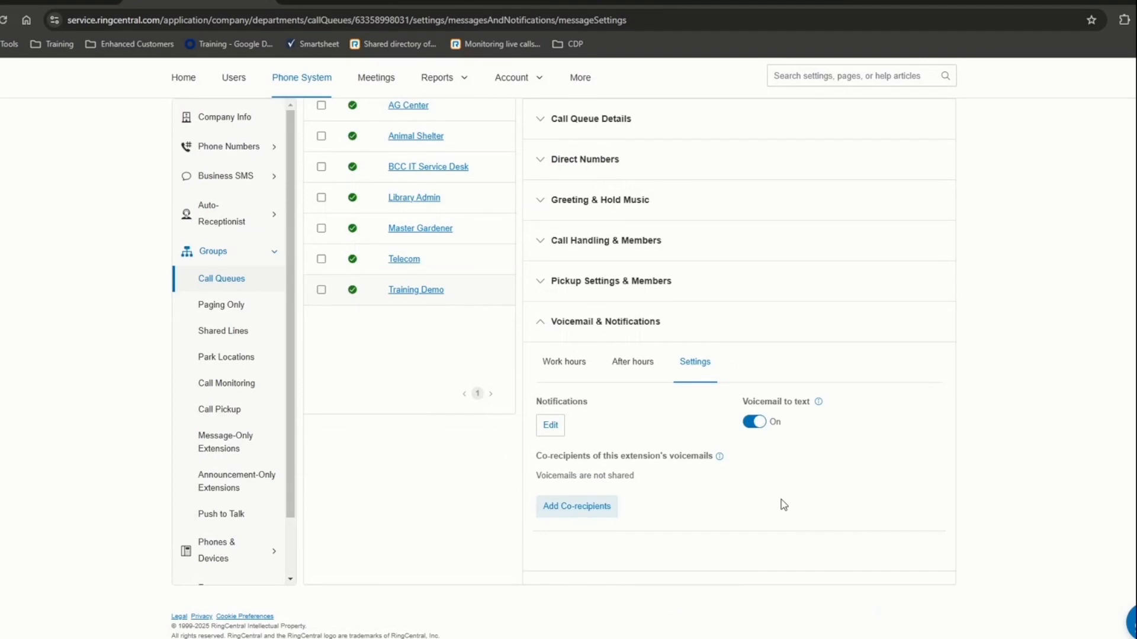
scroll(672, 241, up, 3)
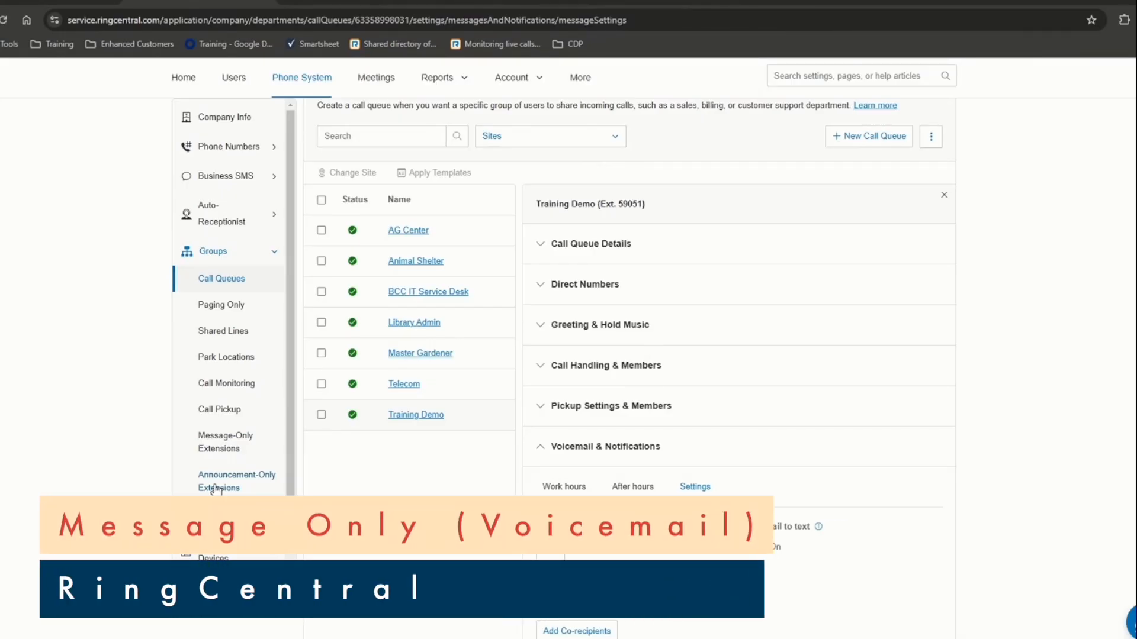
- Create message-only extension 'Training Demo' at the Company site with an e-mail address, saved as Ext. 12114
click(229, 450)
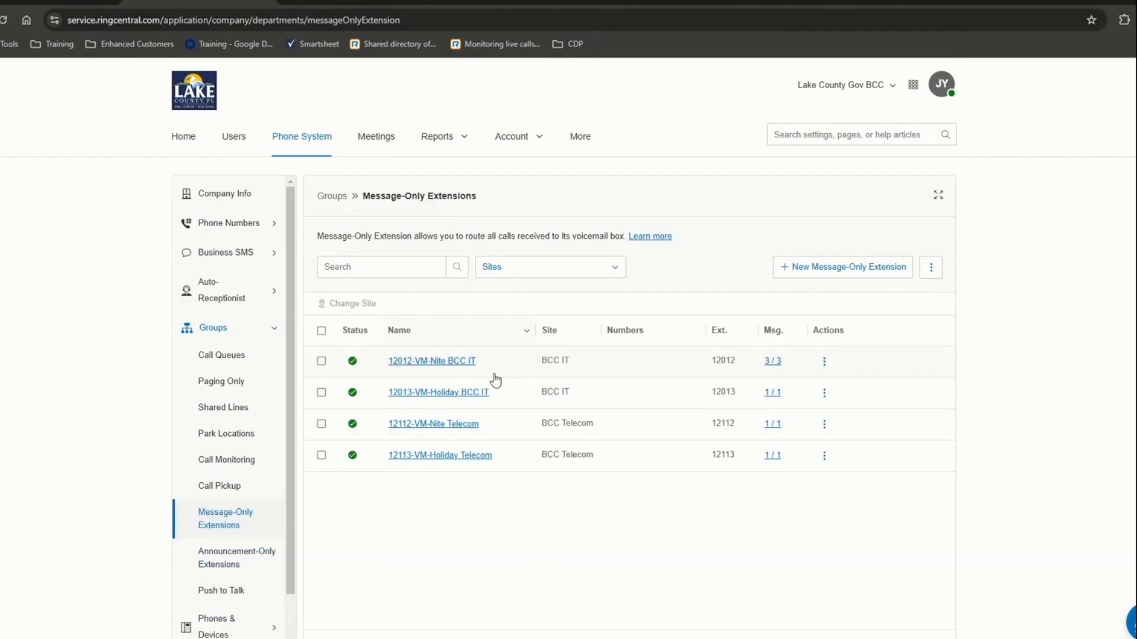
click(857, 270)
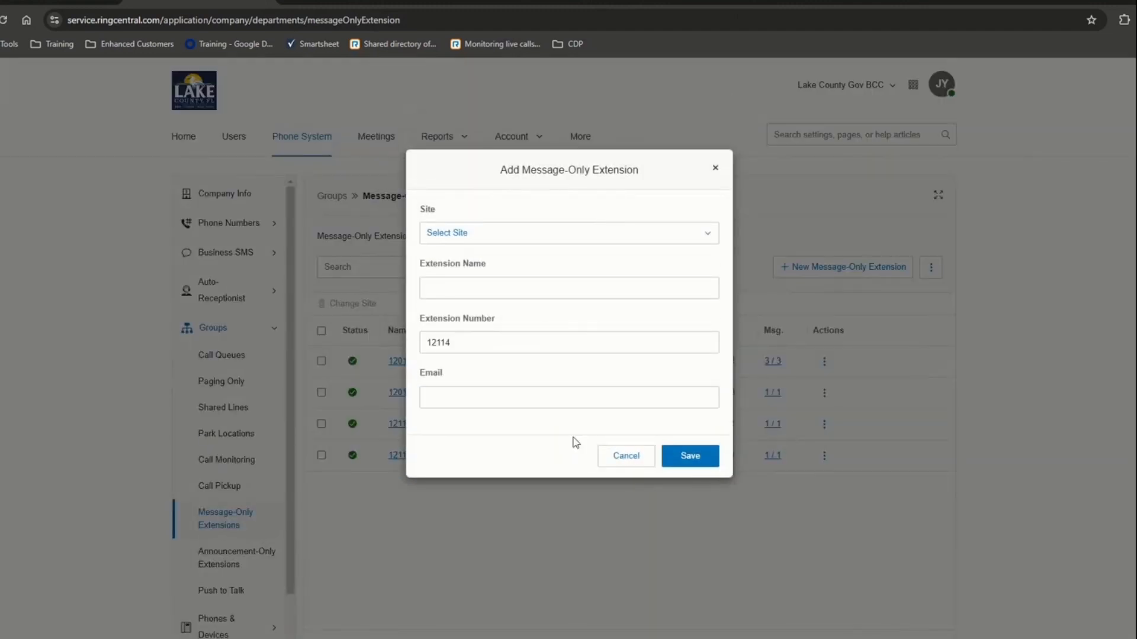
click(455, 291)
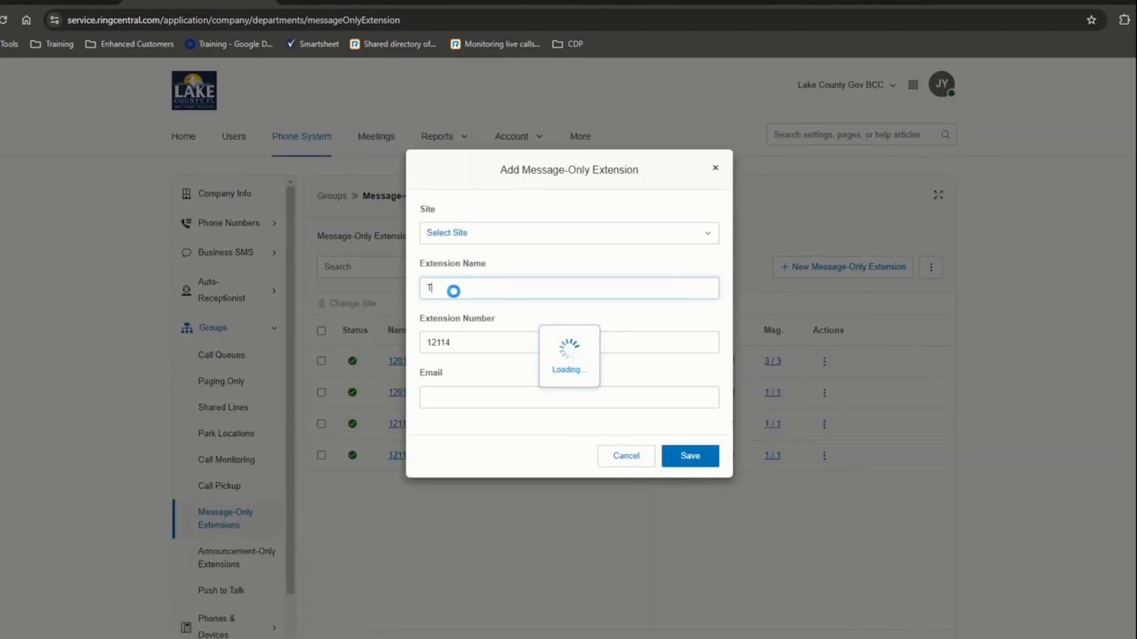
text(Training Demo)
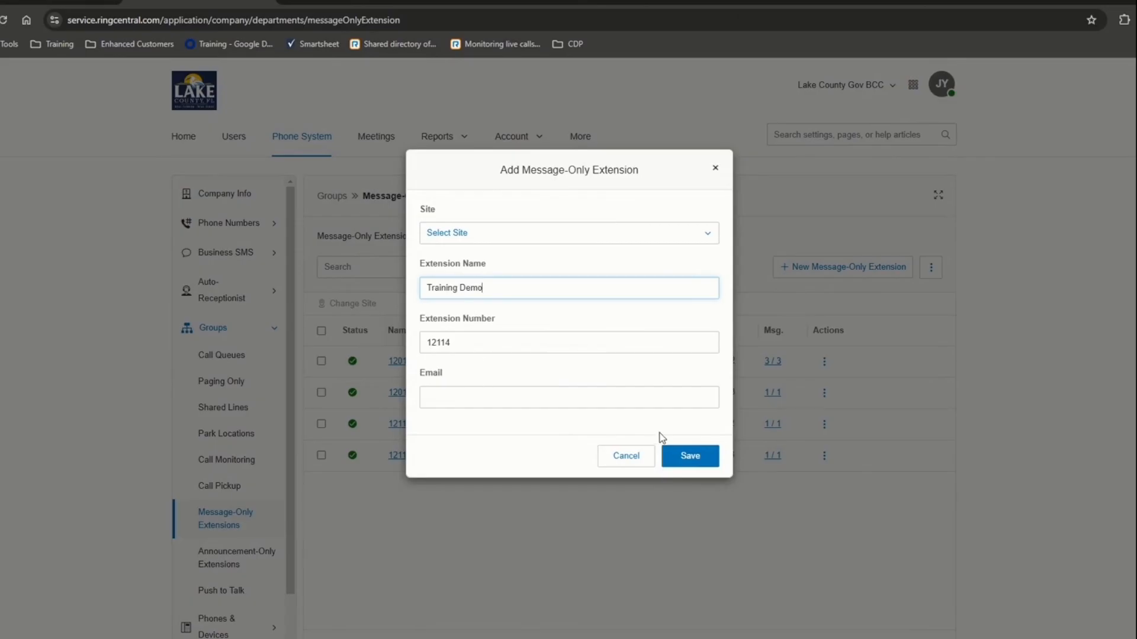
click(678, 450)
click(463, 230)
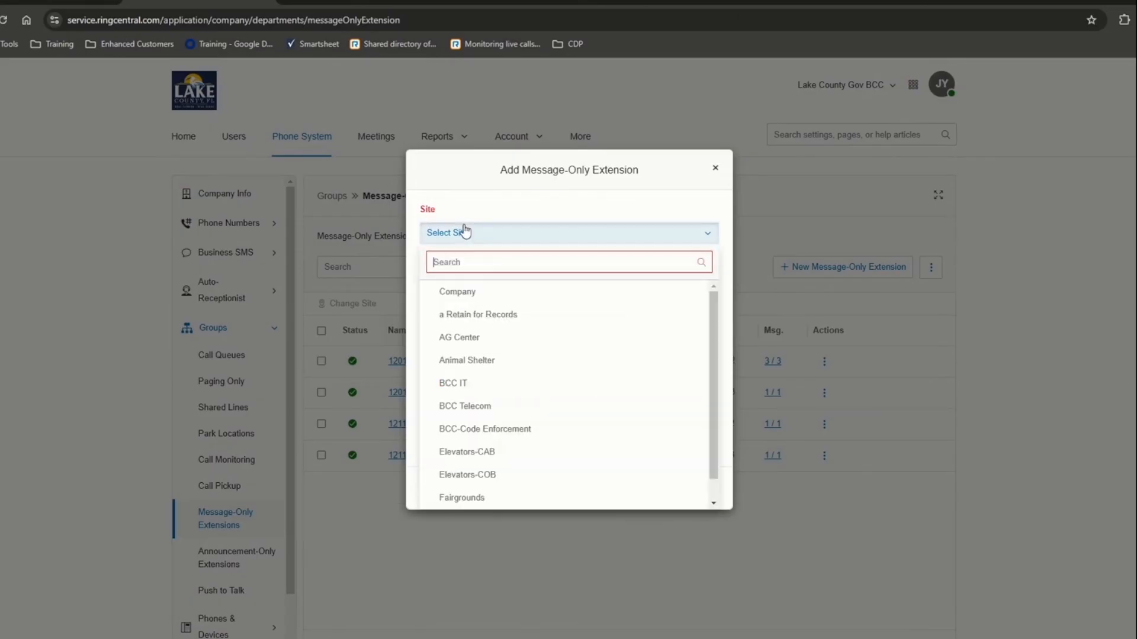
click(474, 293)
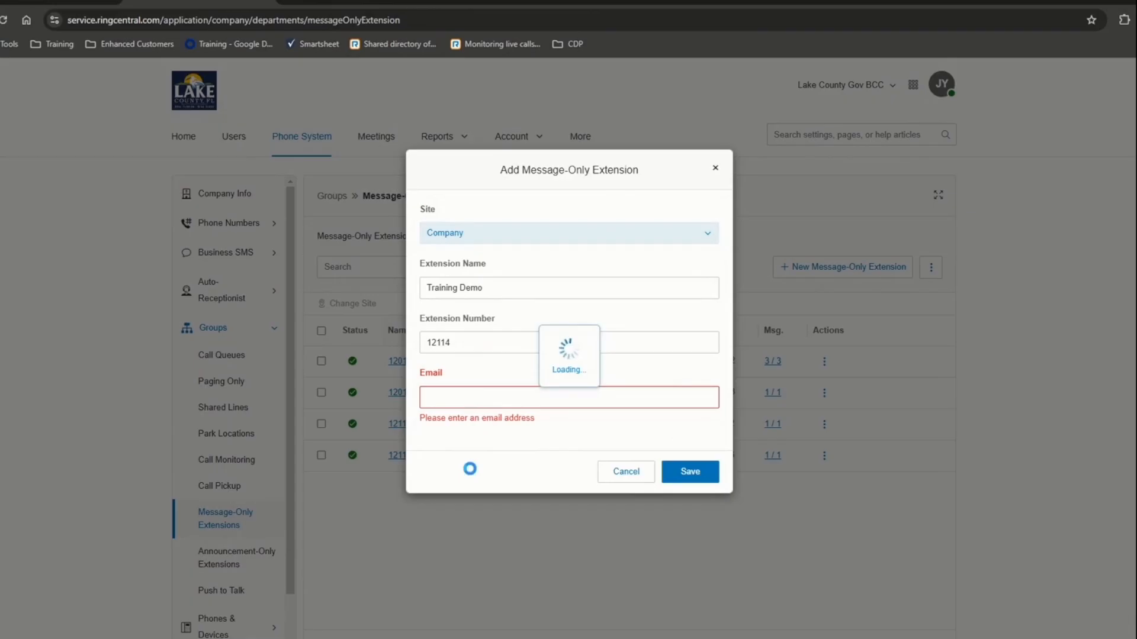
click(476, 399)
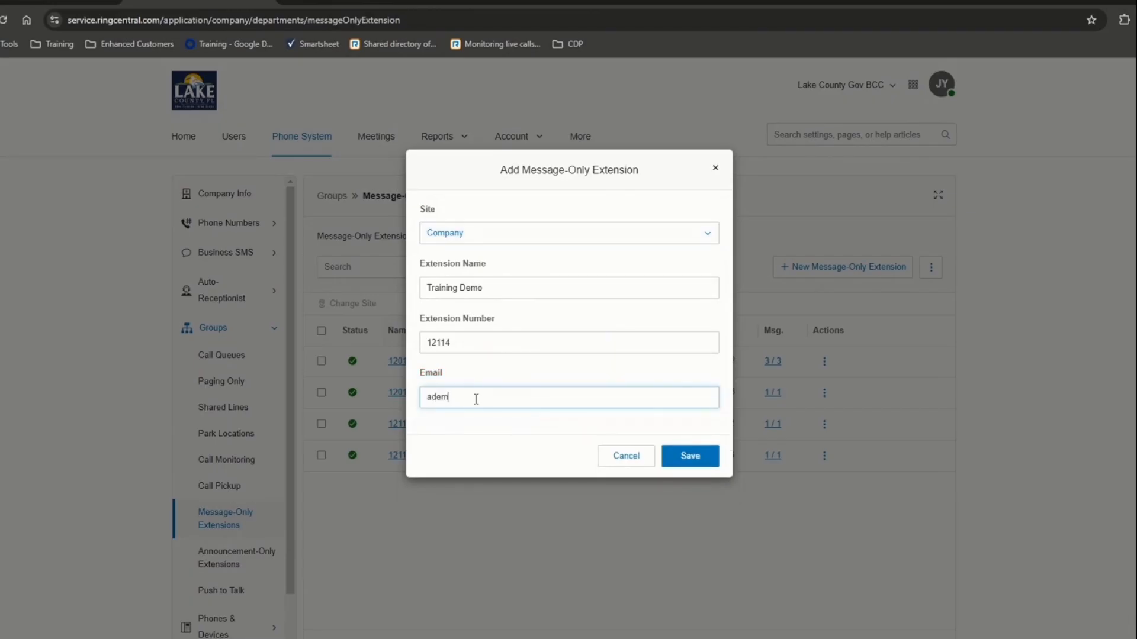
click(701, 464)
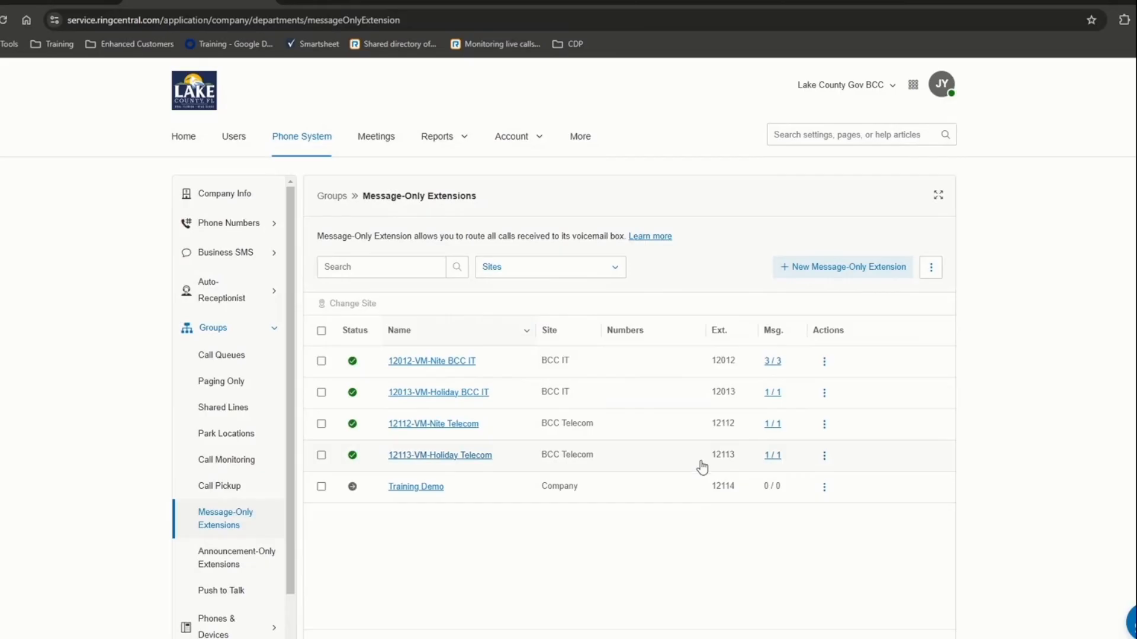
- Open Training Demo's Details, Direct Numbers and voicemail settings, showing voicemail to text on
click(422, 489)
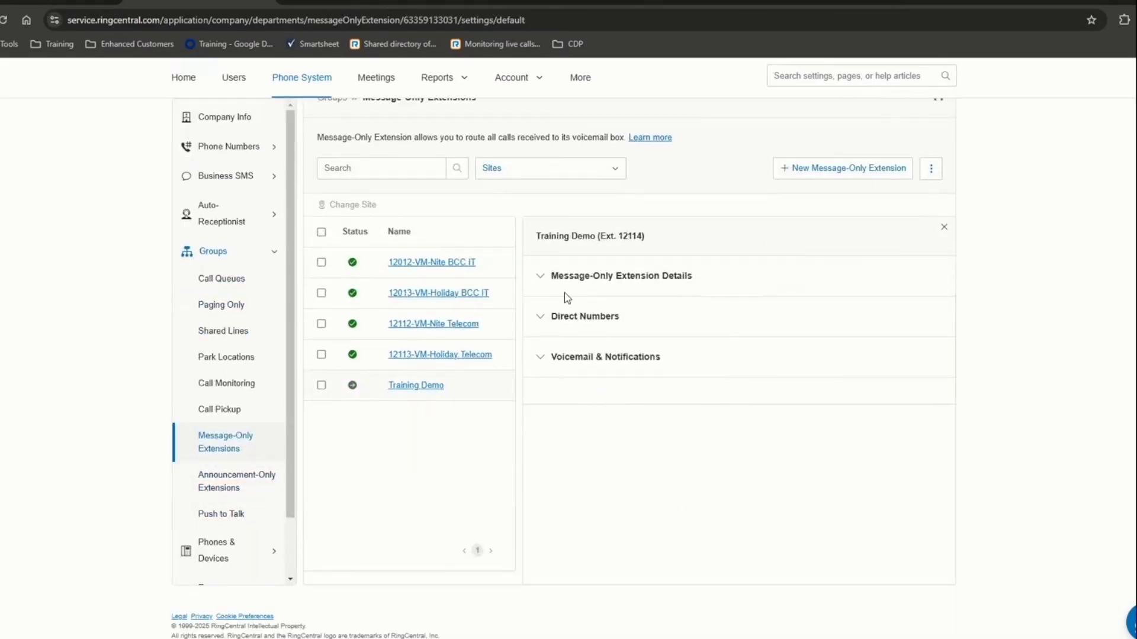
click(554, 287)
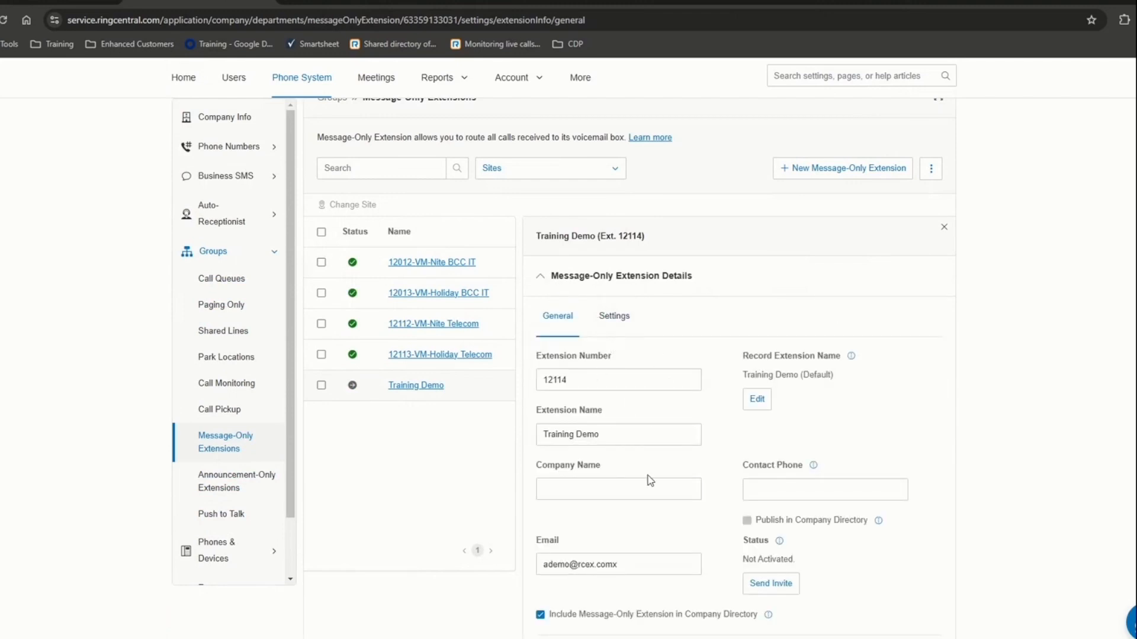
scroll(647, 477, down, 2)
scroll(648, 480, down, 2)
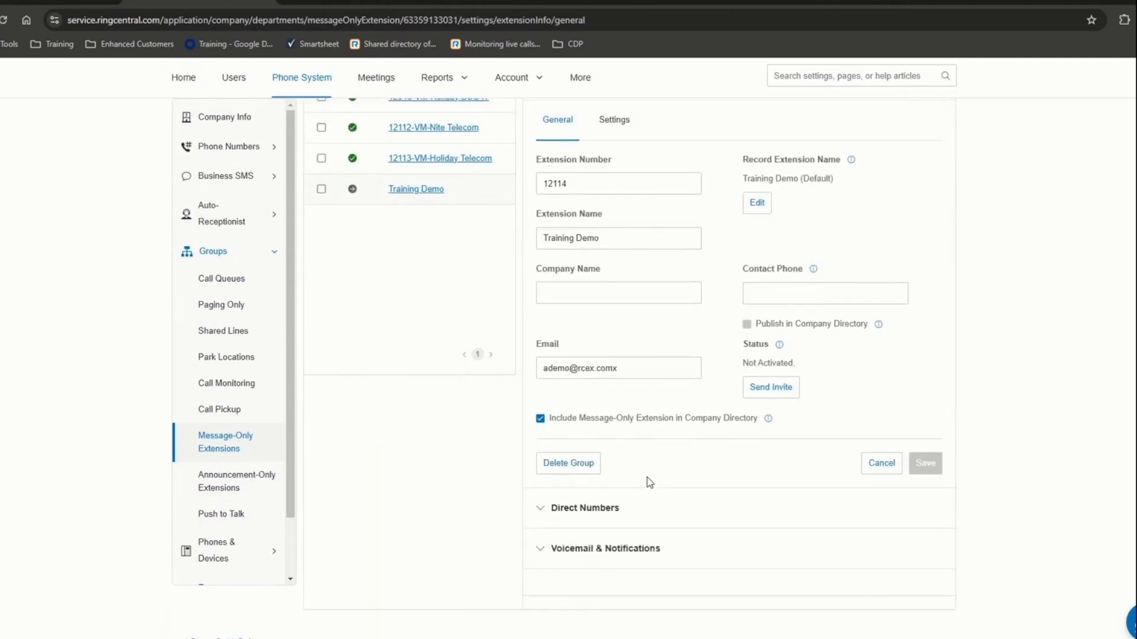
click(578, 514)
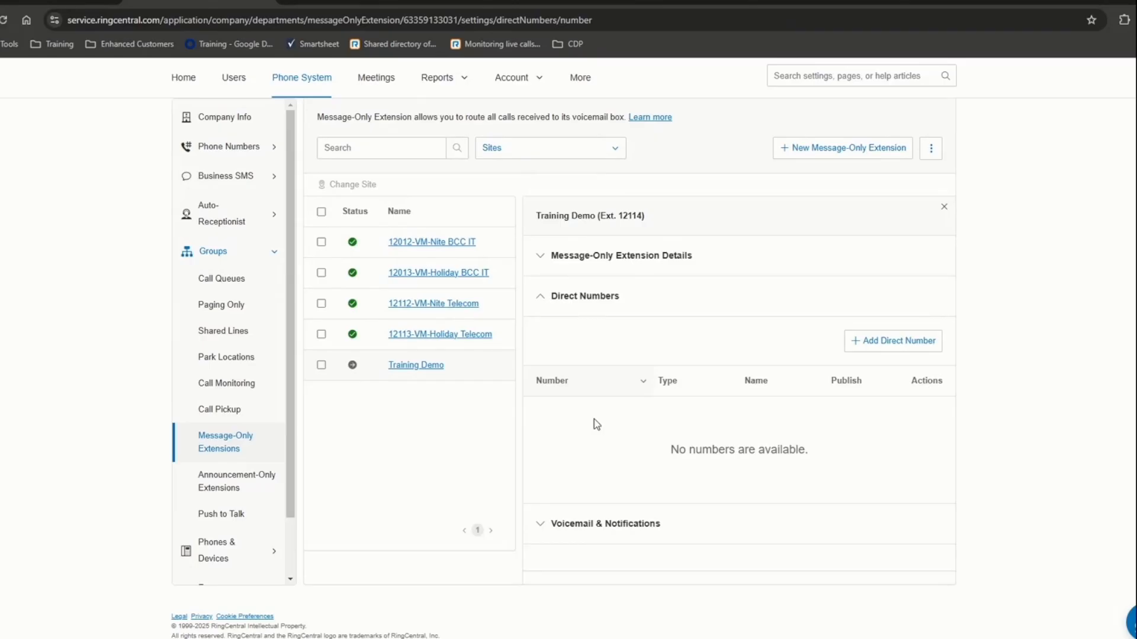
click(545, 525)
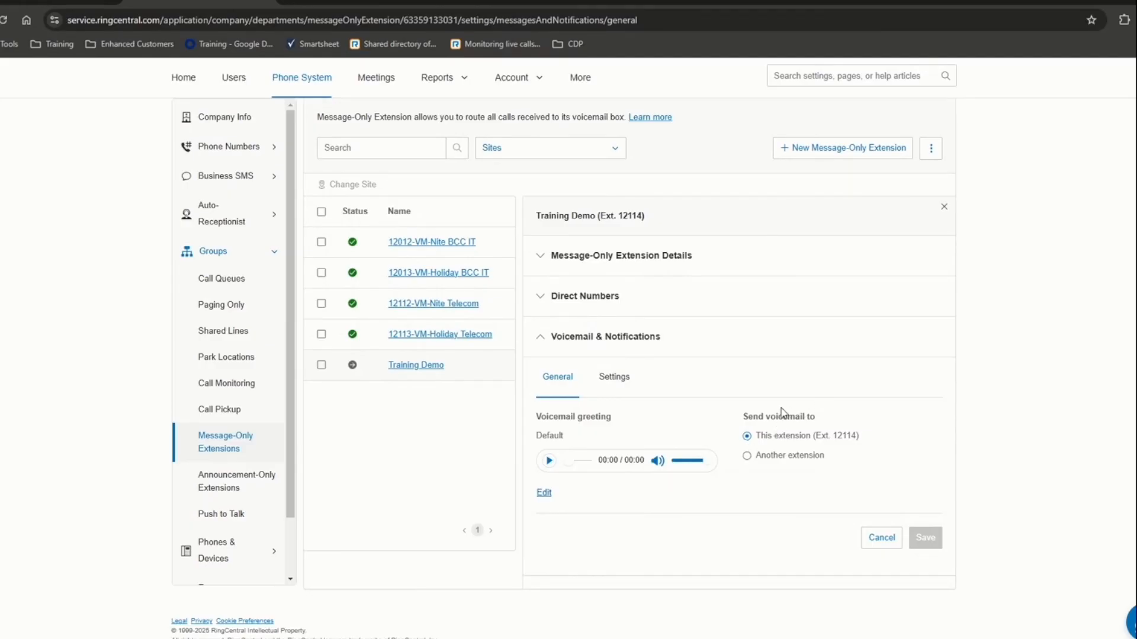
click(615, 377)
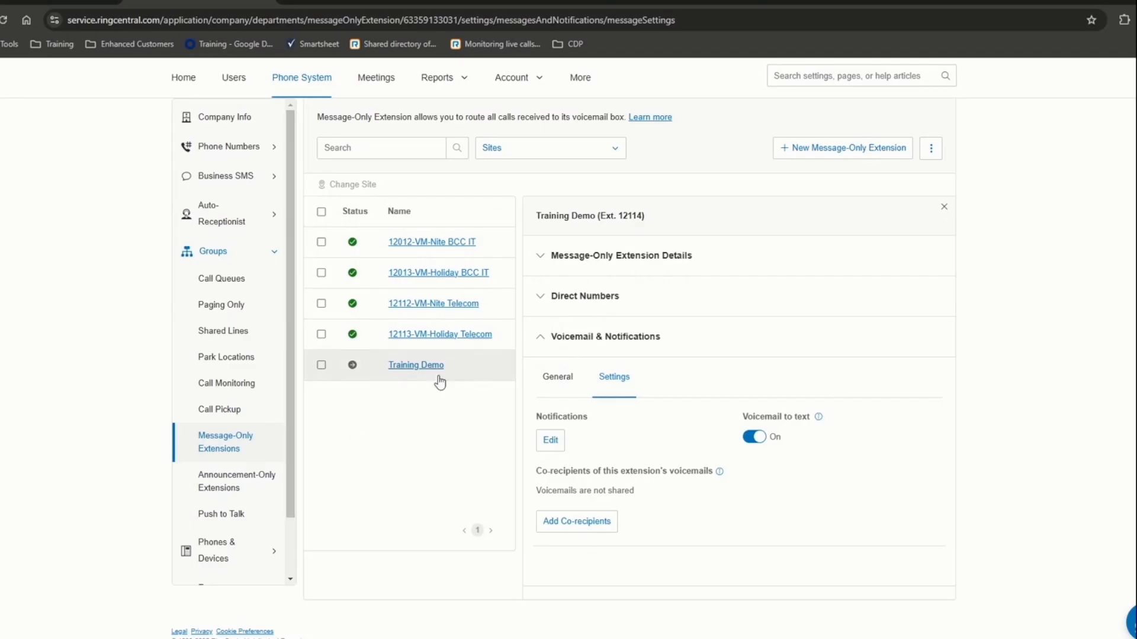
- Check voicemail destinations of the 12113, 12012, 12013 and 12112 VM extensions; 12113 forwards to Ext. 9898
click(457, 335)
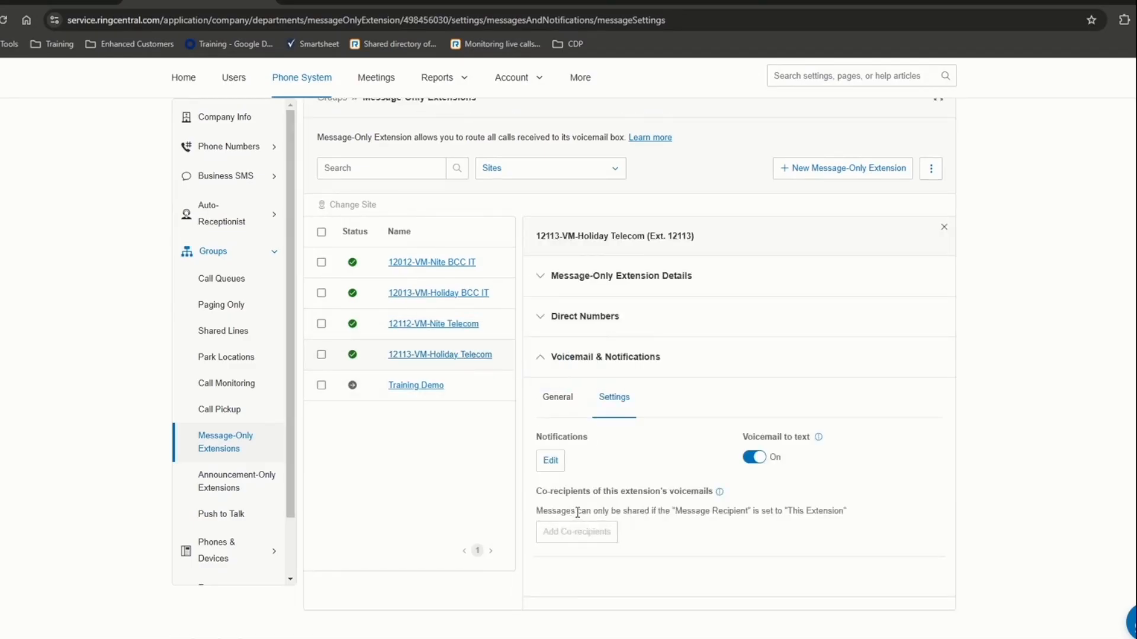
click(562, 399)
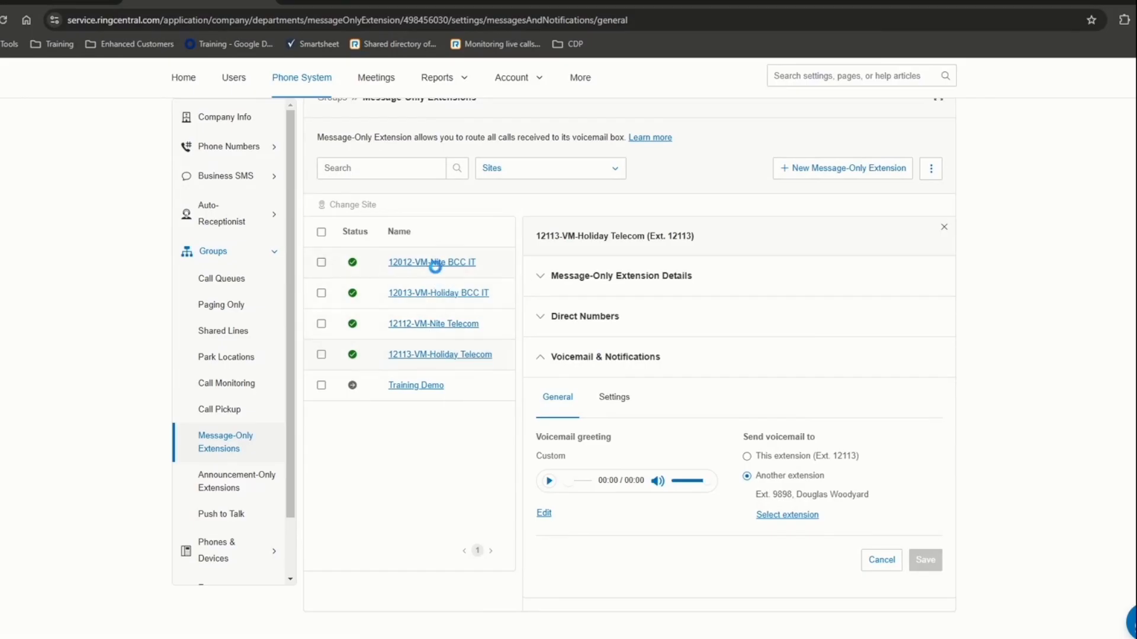
click(435, 294)
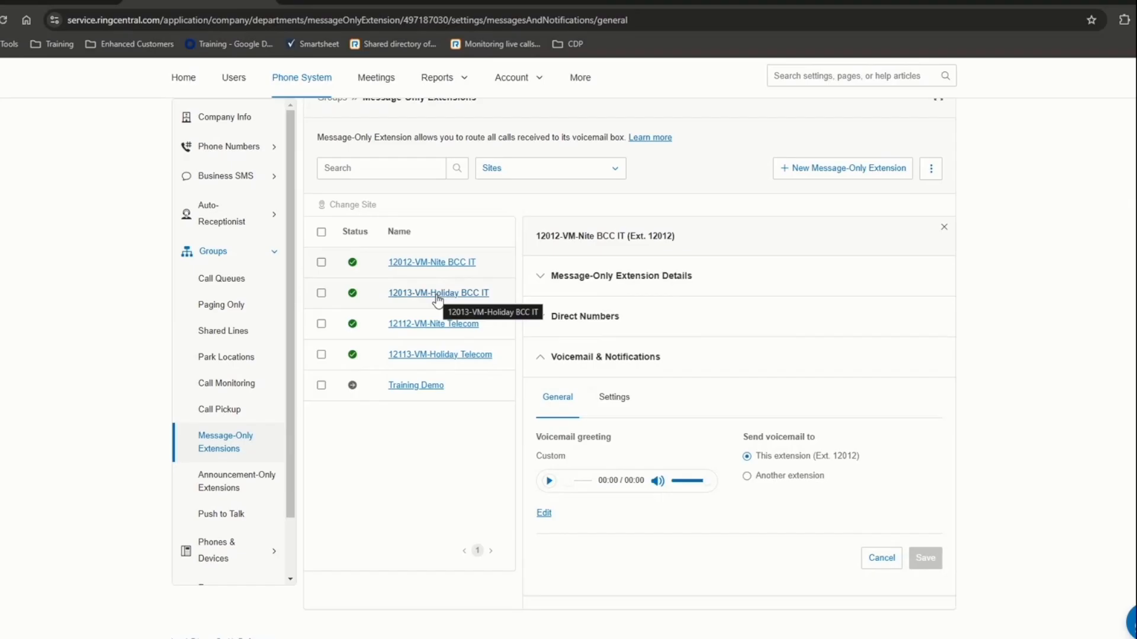
click(437, 295)
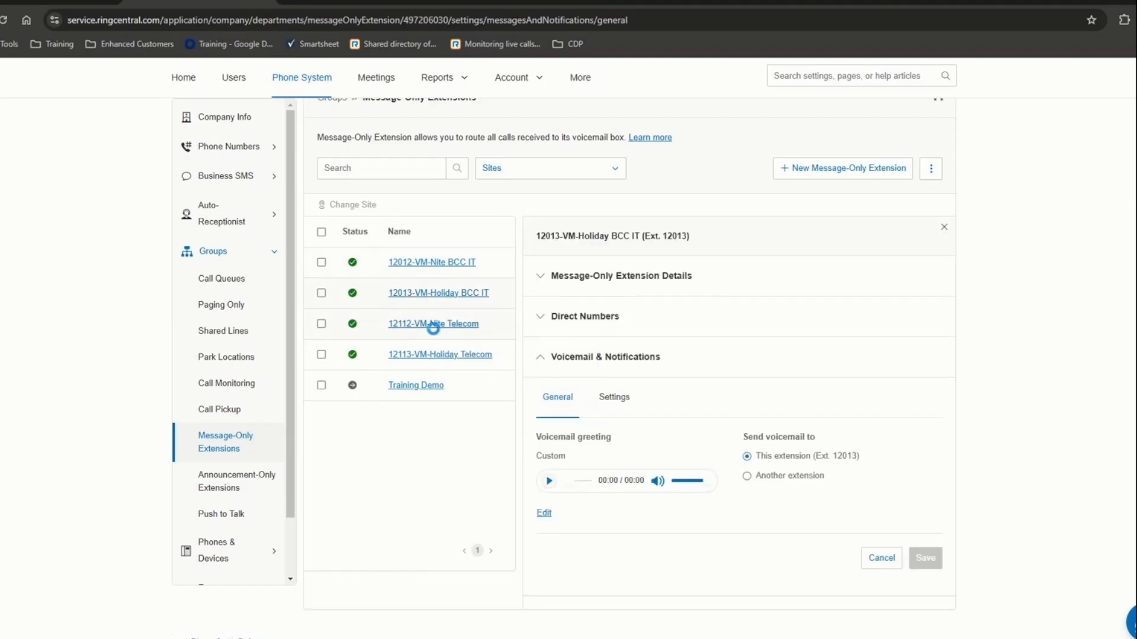
click(432, 326)
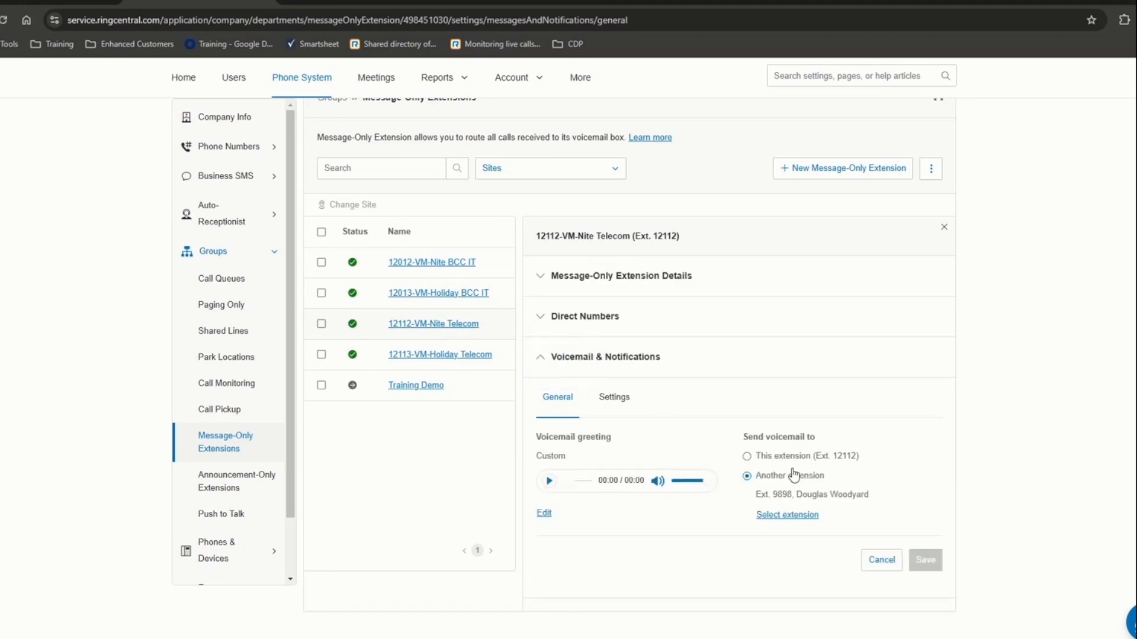
click(465, 355)
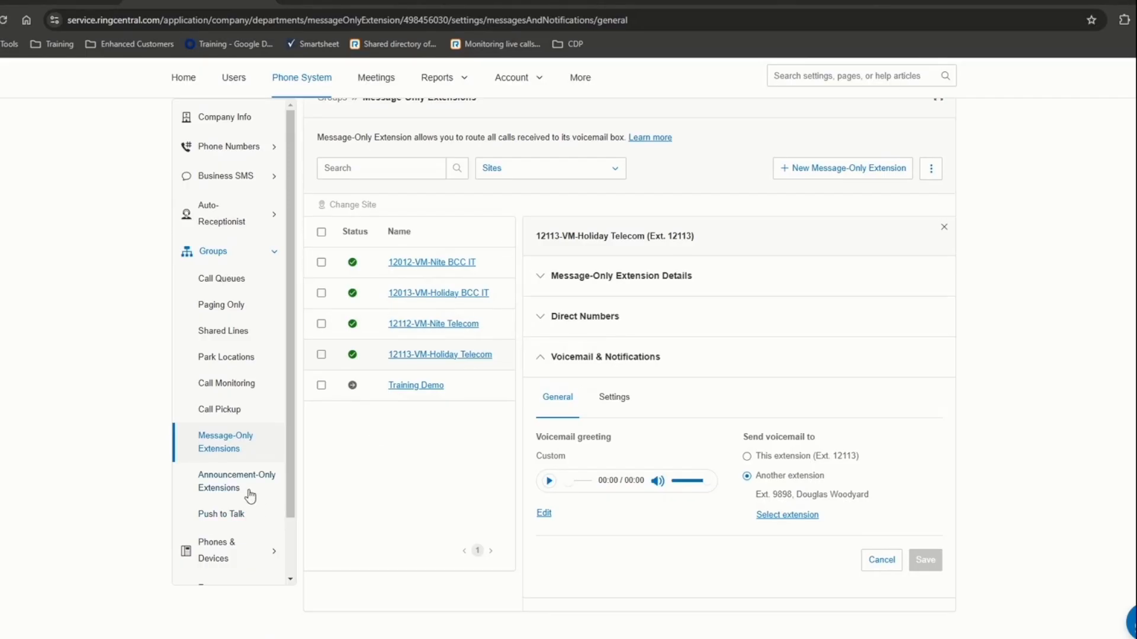
click(231, 481)
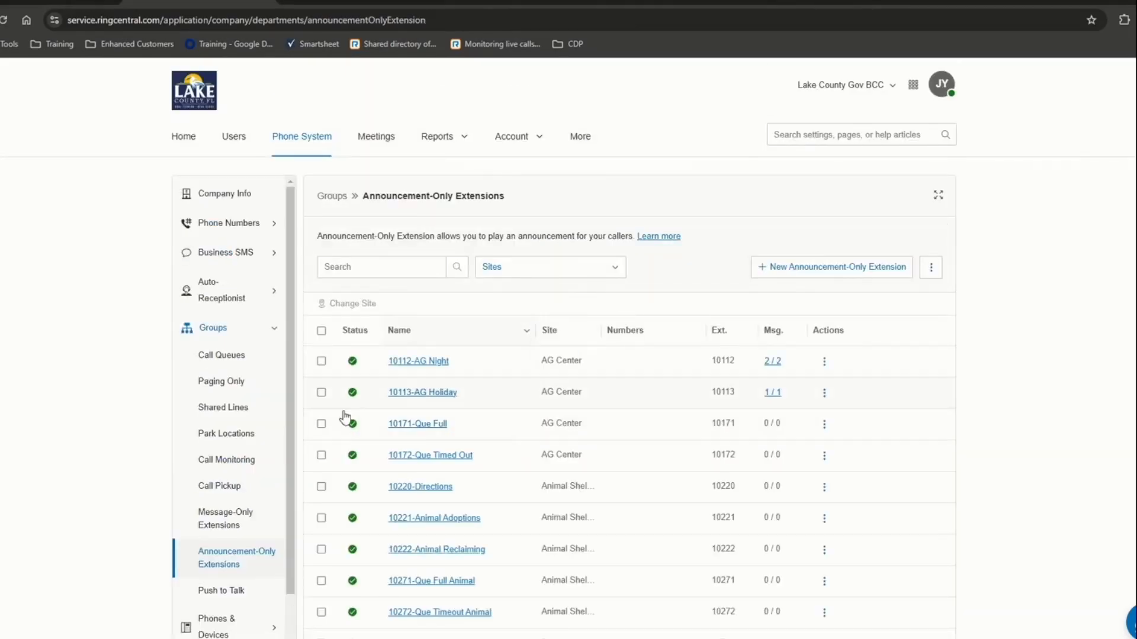
- Scroll through the announcement-only extensions table, then switch to the Call Queues list
scroll(443, 493, down, 1)
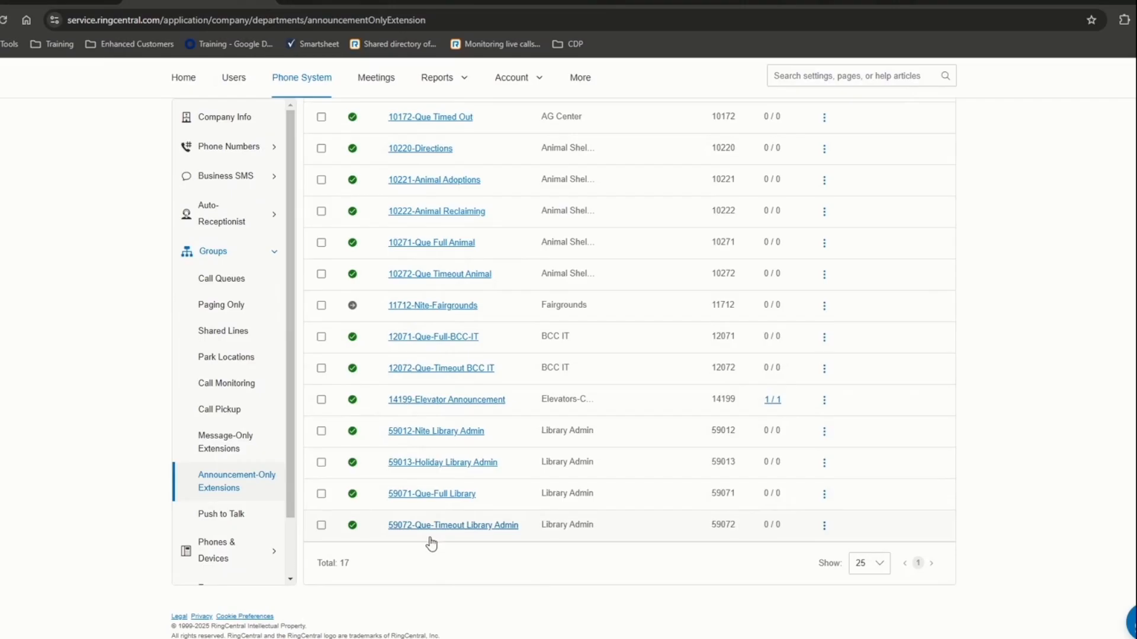
scroll(477, 519, up, 2)
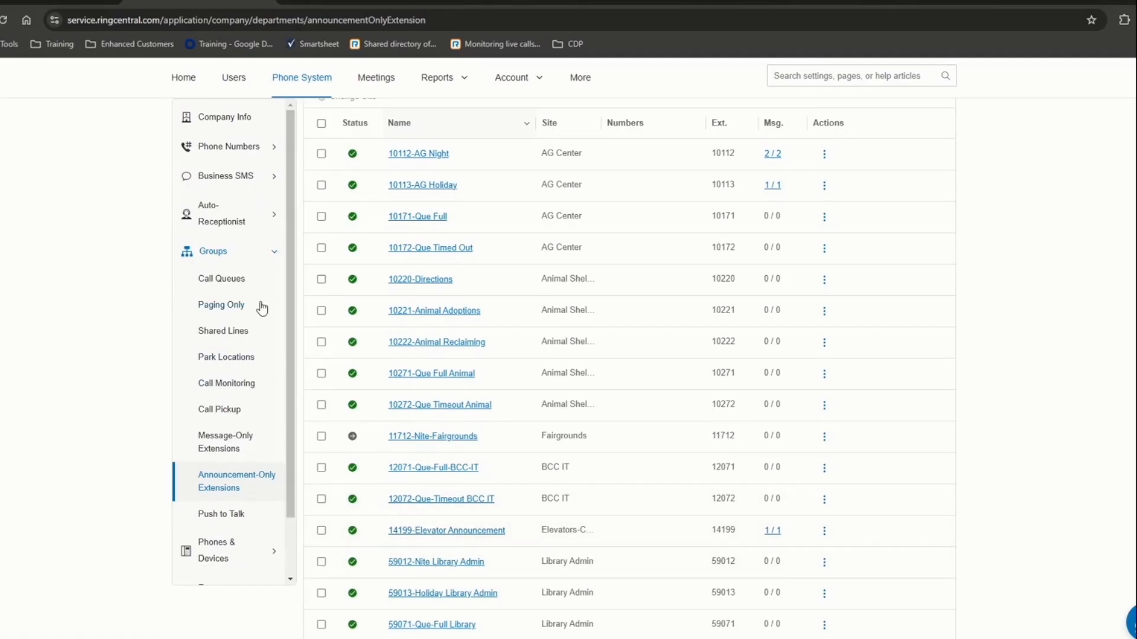
click(236, 285)
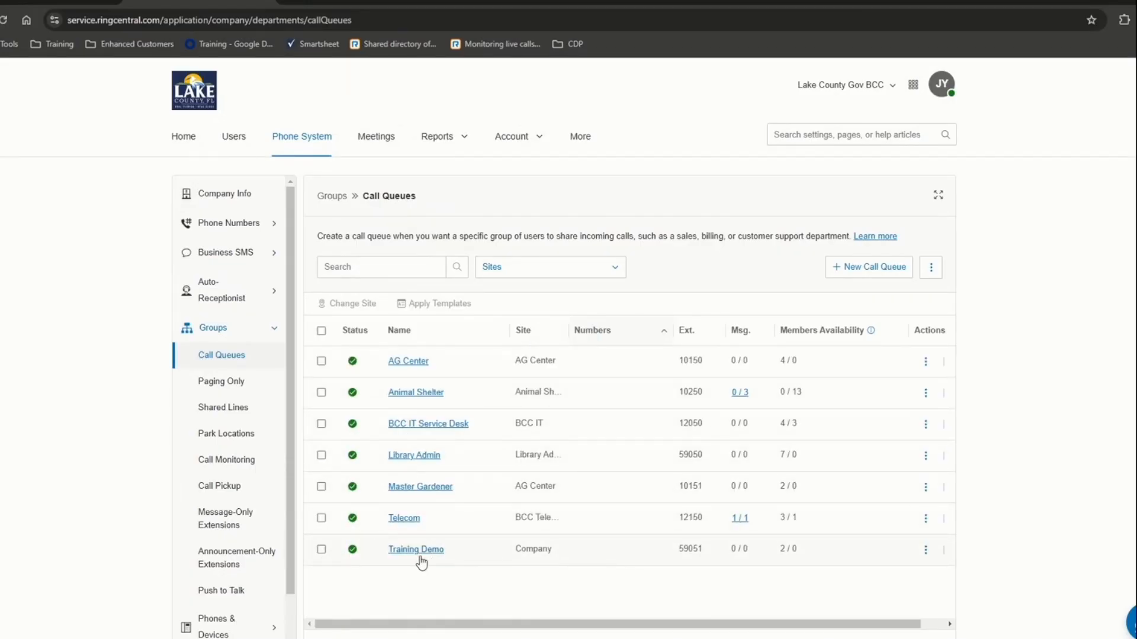
- Disable the Training Demo call queue (Ext. 59051)
click(925, 550)
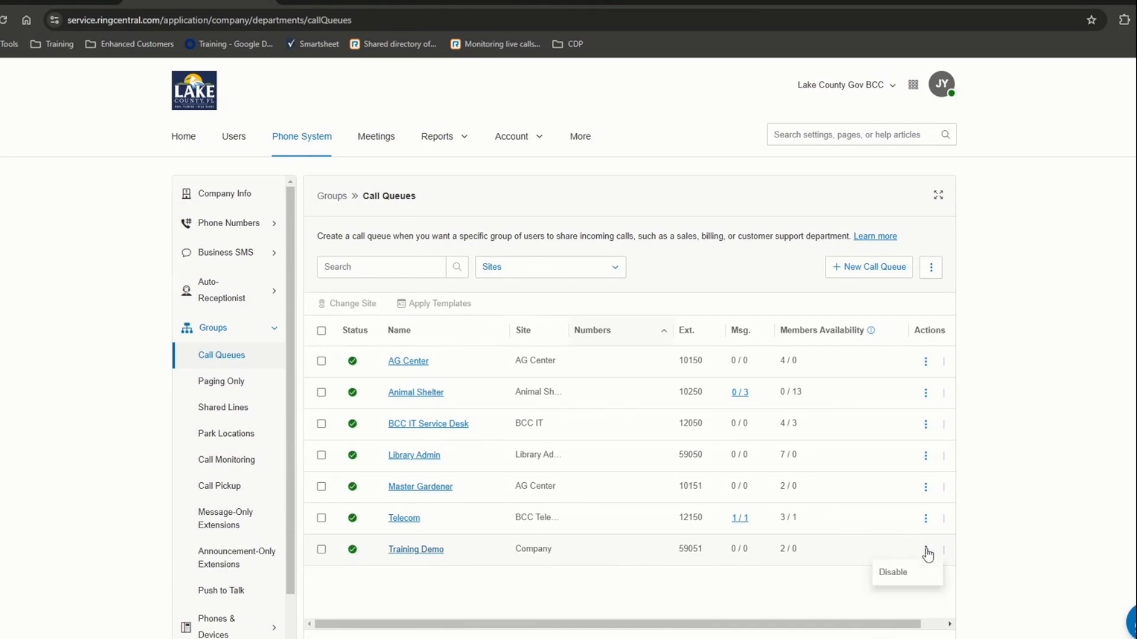
click(897, 572)
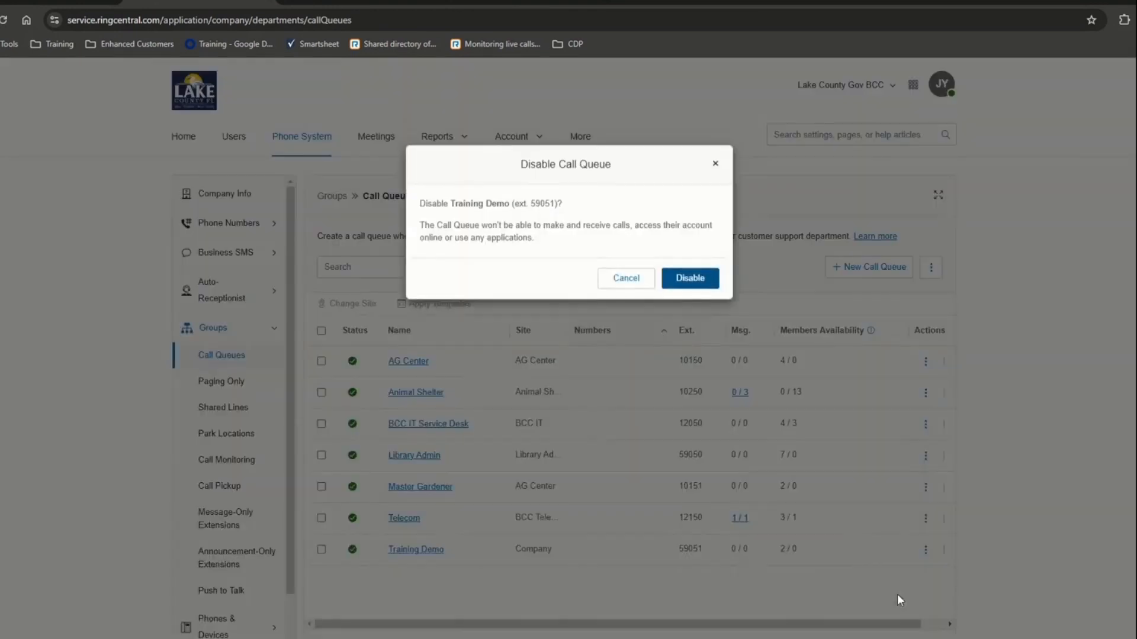
click(690, 283)
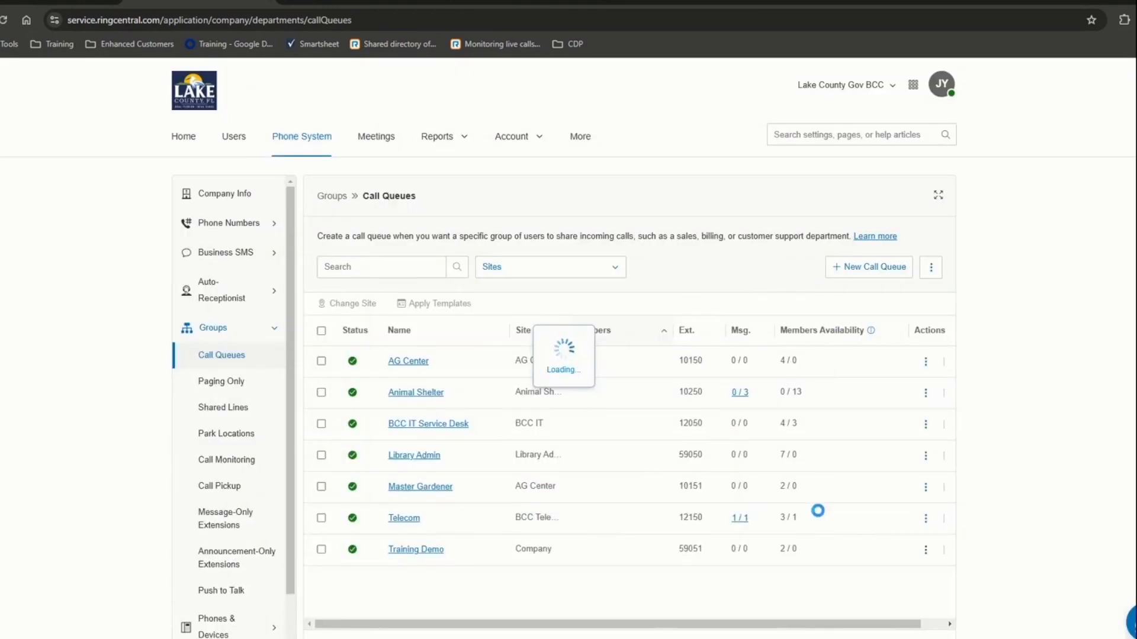
- Delete the disabled Training Demo queue and go to the Message-Only Extensions list
click(926, 552)
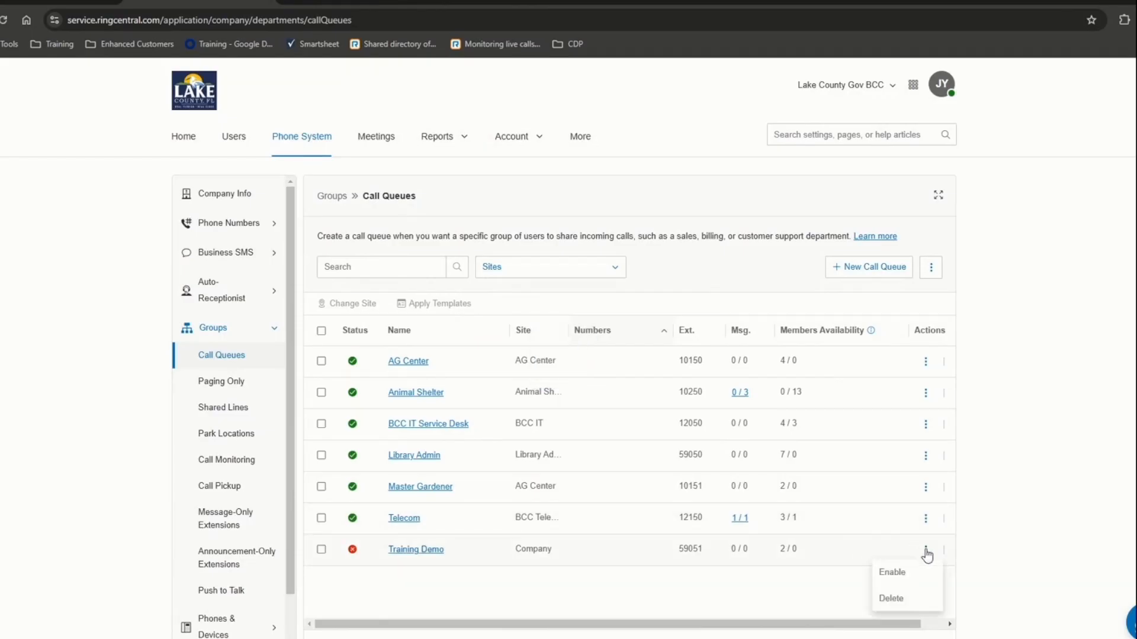
click(899, 600)
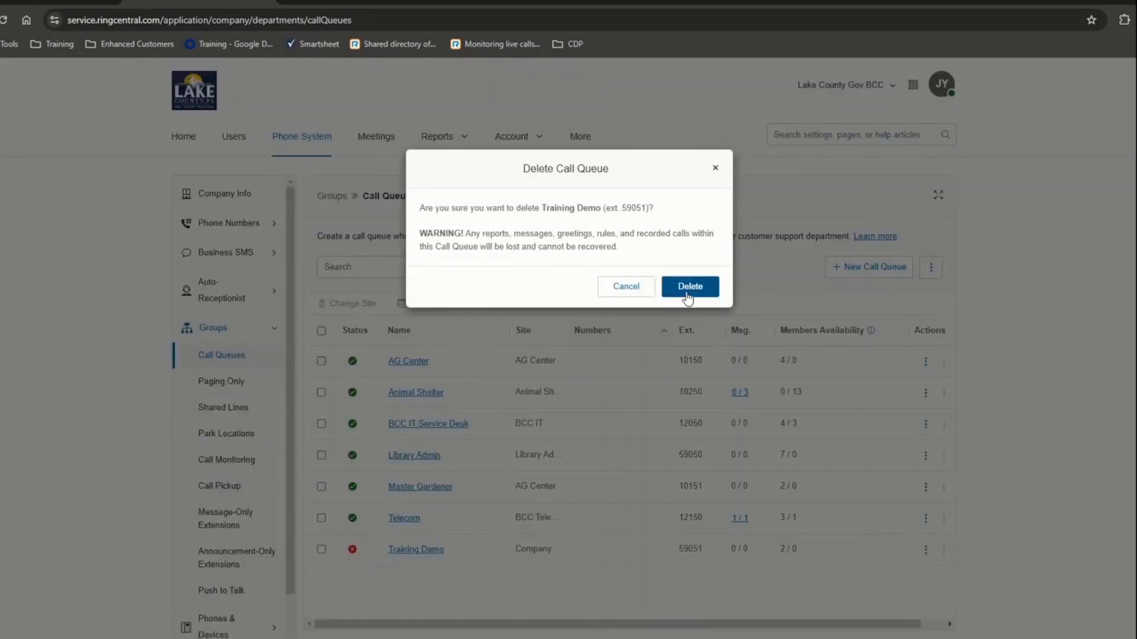
click(687, 288)
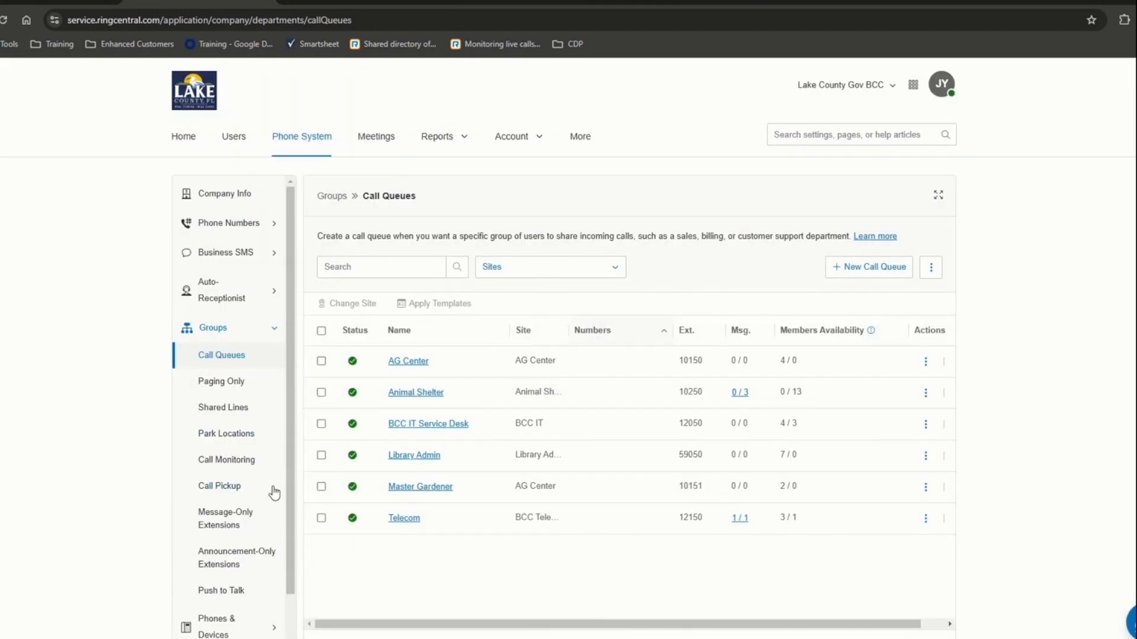
click(237, 526)
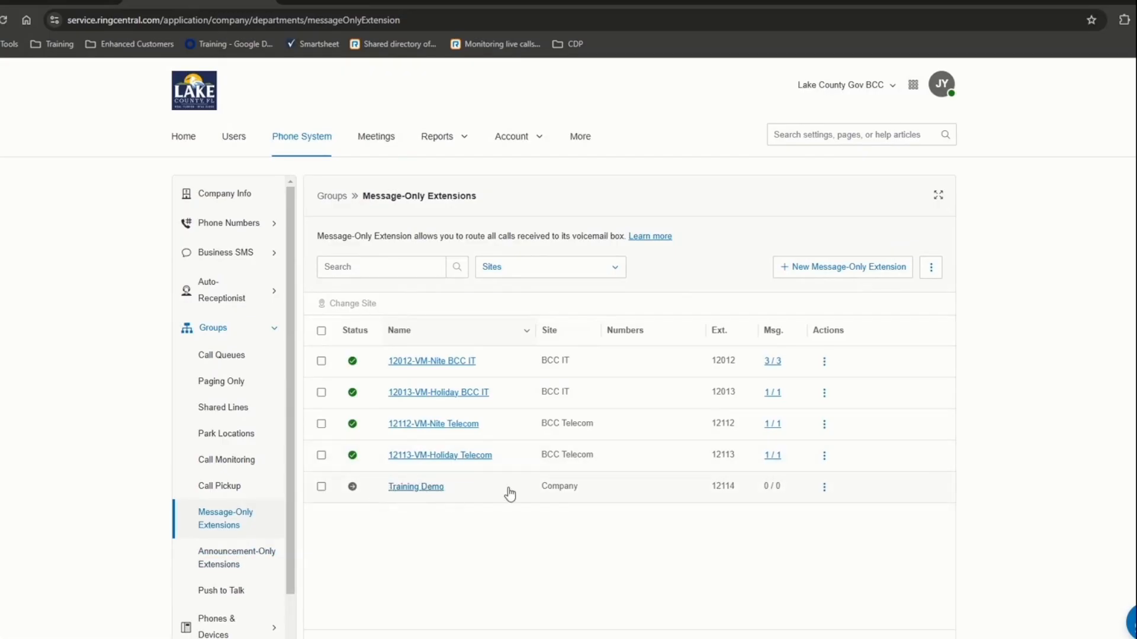
- Delete the Training Demo message-only extension (Ext. 12114), leaving four VM extensions, and collapse Groups
click(825, 488)
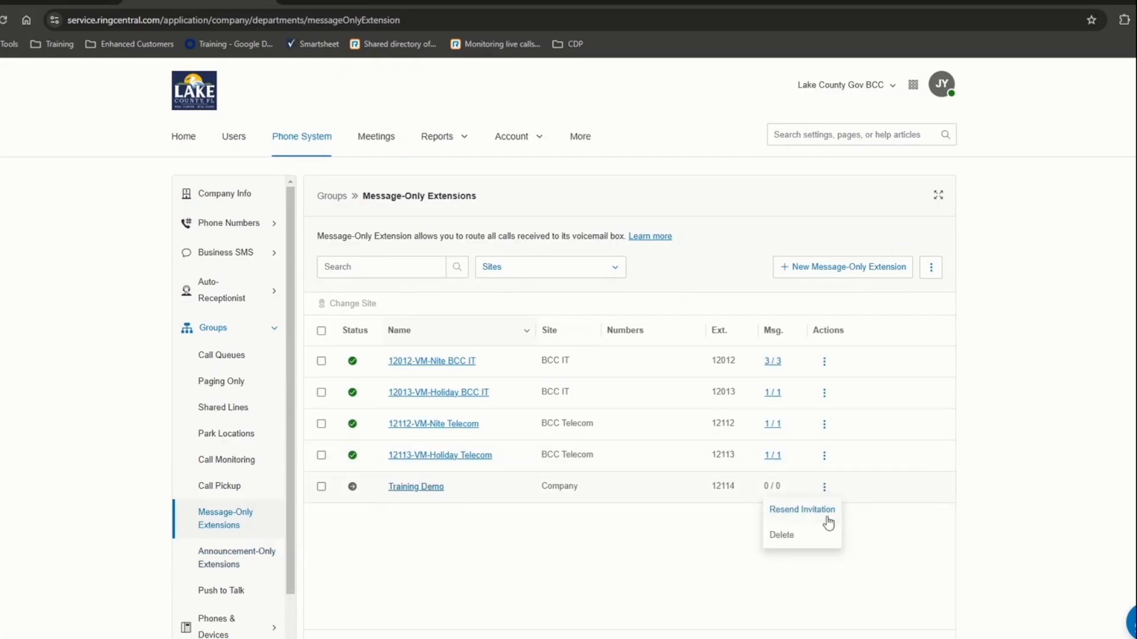
click(786, 538)
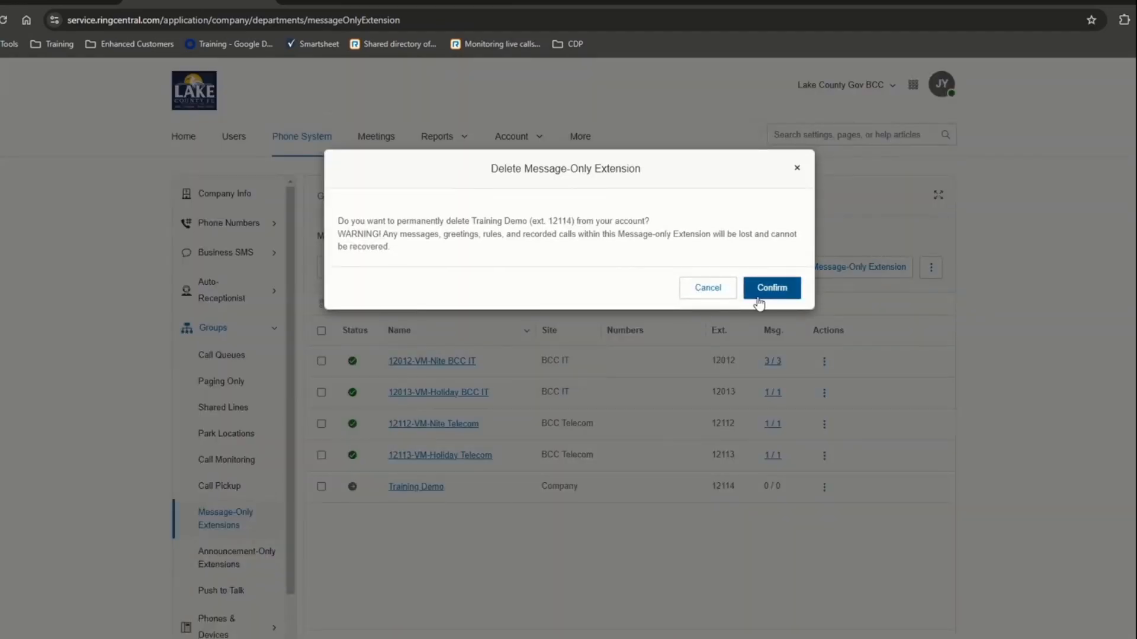
click(764, 289)
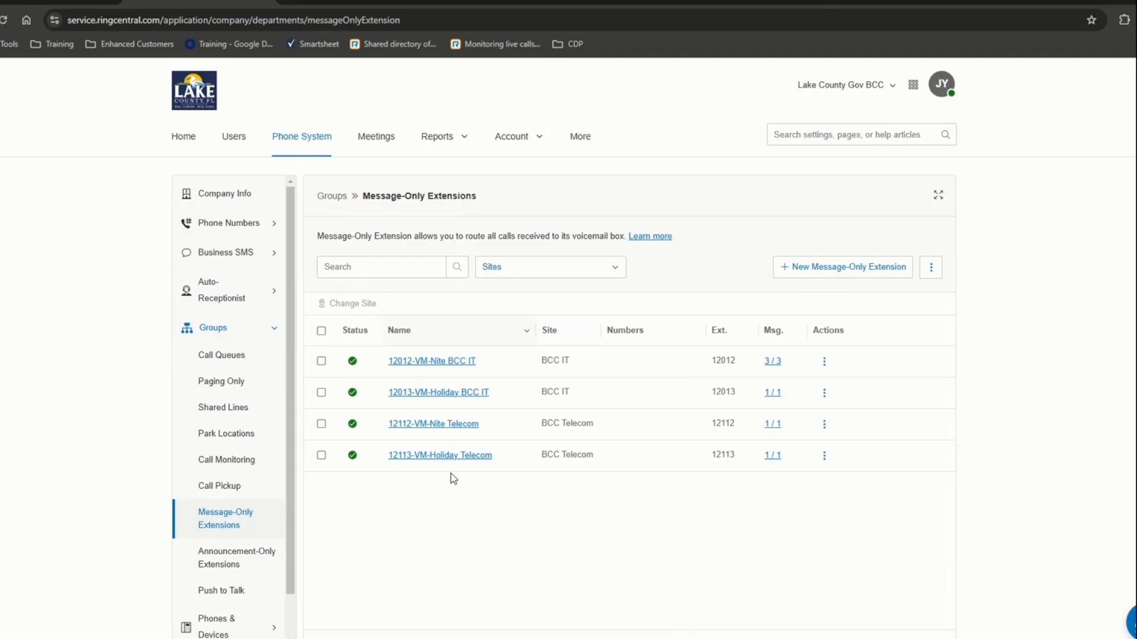
scroll(544, 116, down, 2)
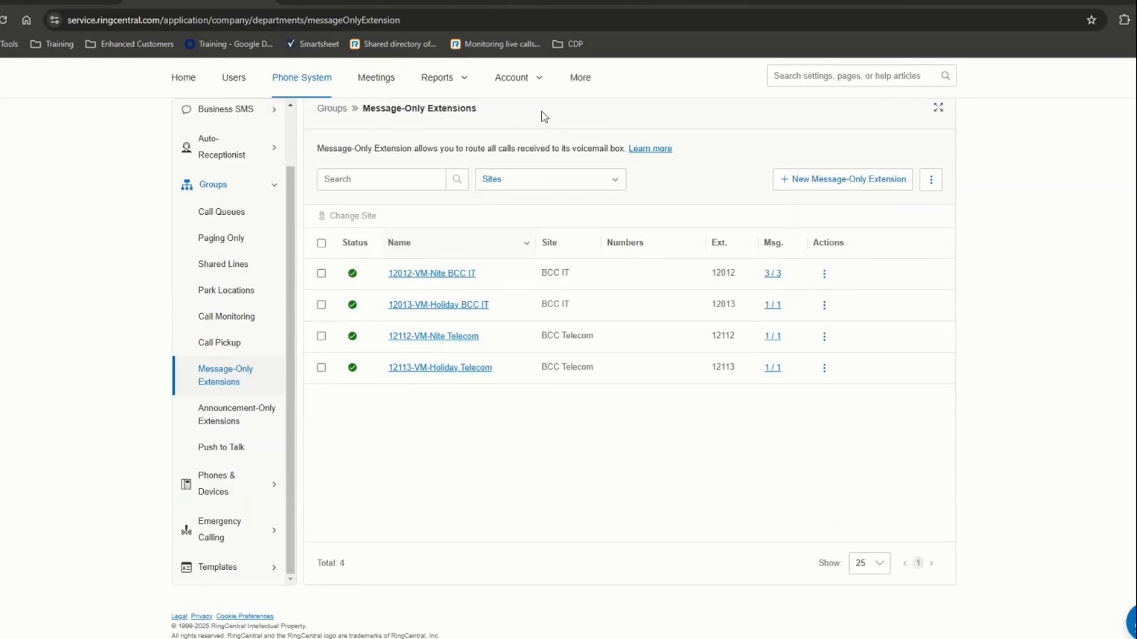
click(263, 188)
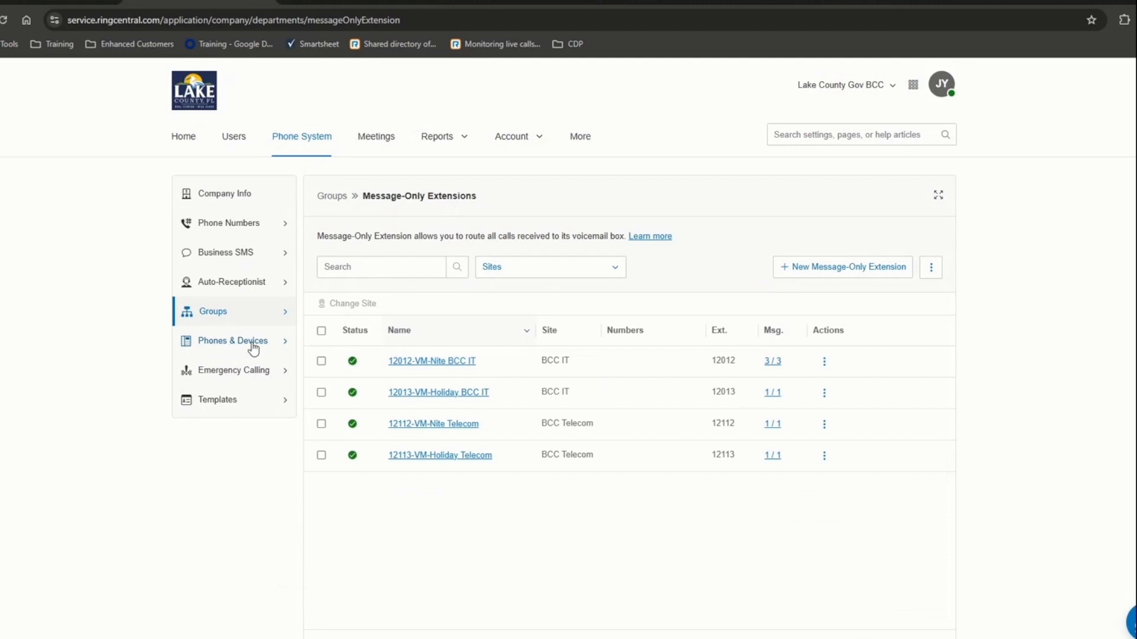
- Review the emergency response locations' names and sites, such as Telecom Office, then check 911 Notifications
click(260, 377)
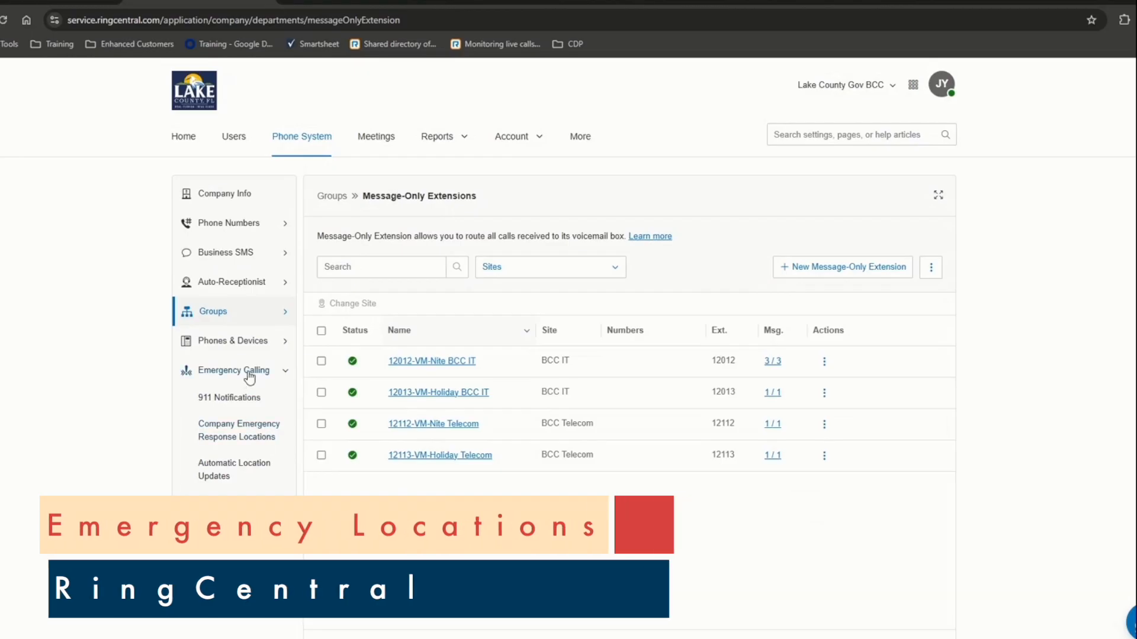
click(228, 439)
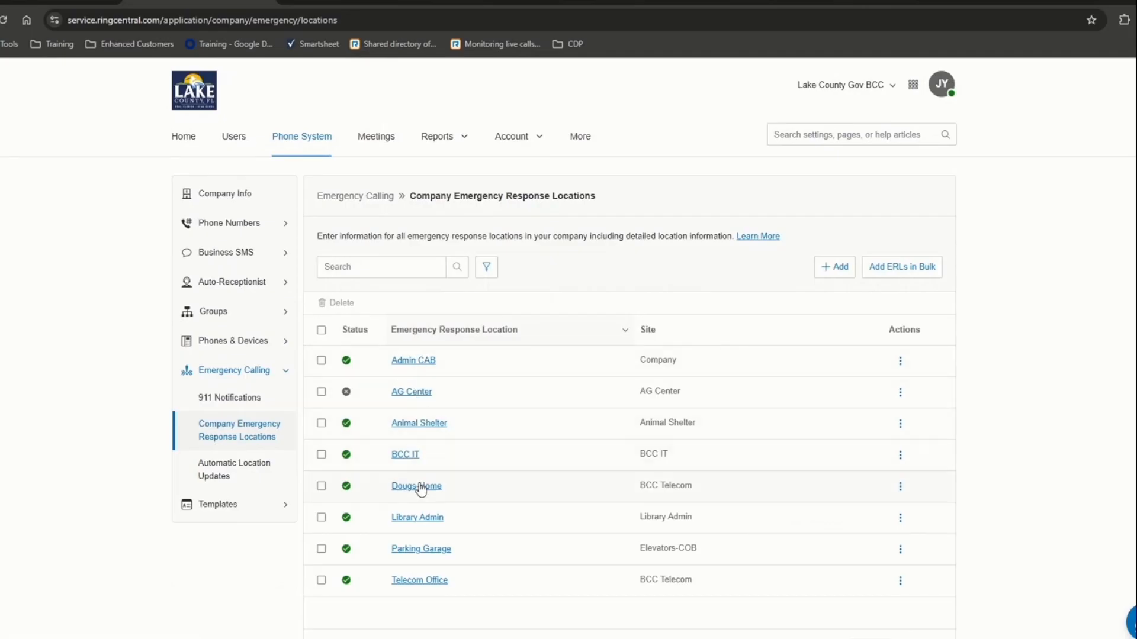
scroll(429, 592, down, 2)
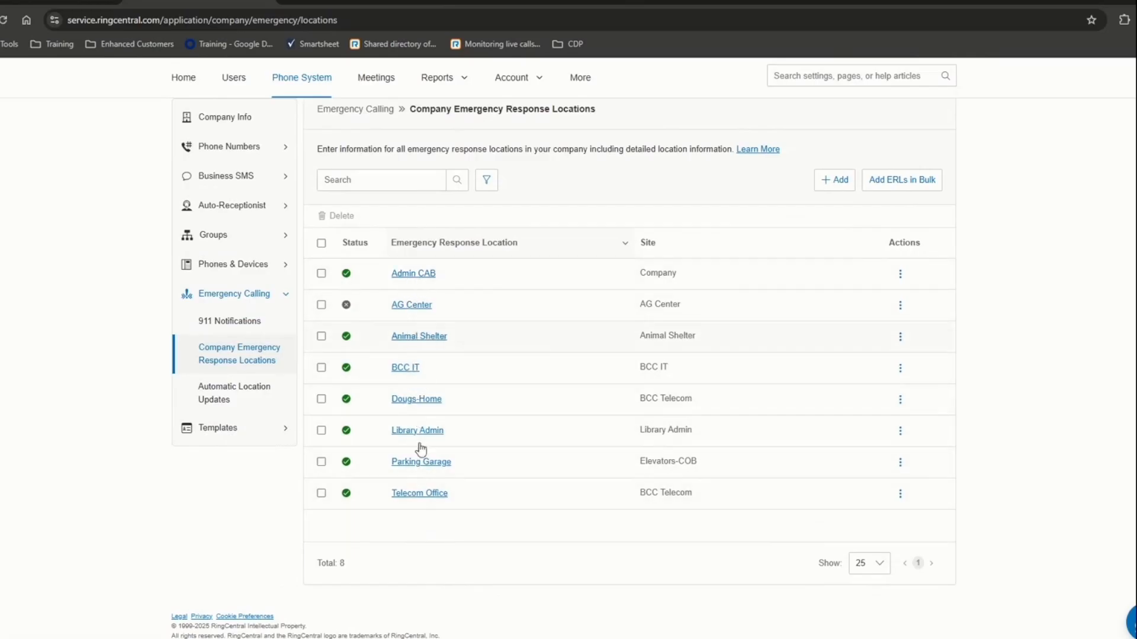
mouse_move(422, 504)
drag(472, 268, 650, 549)
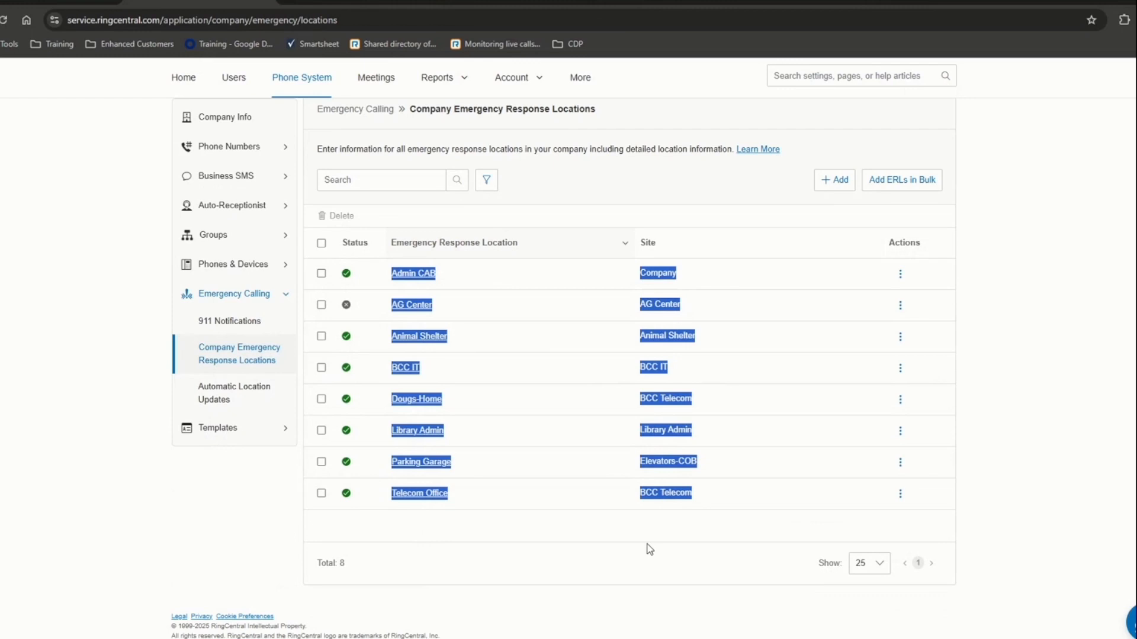
click(650, 552)
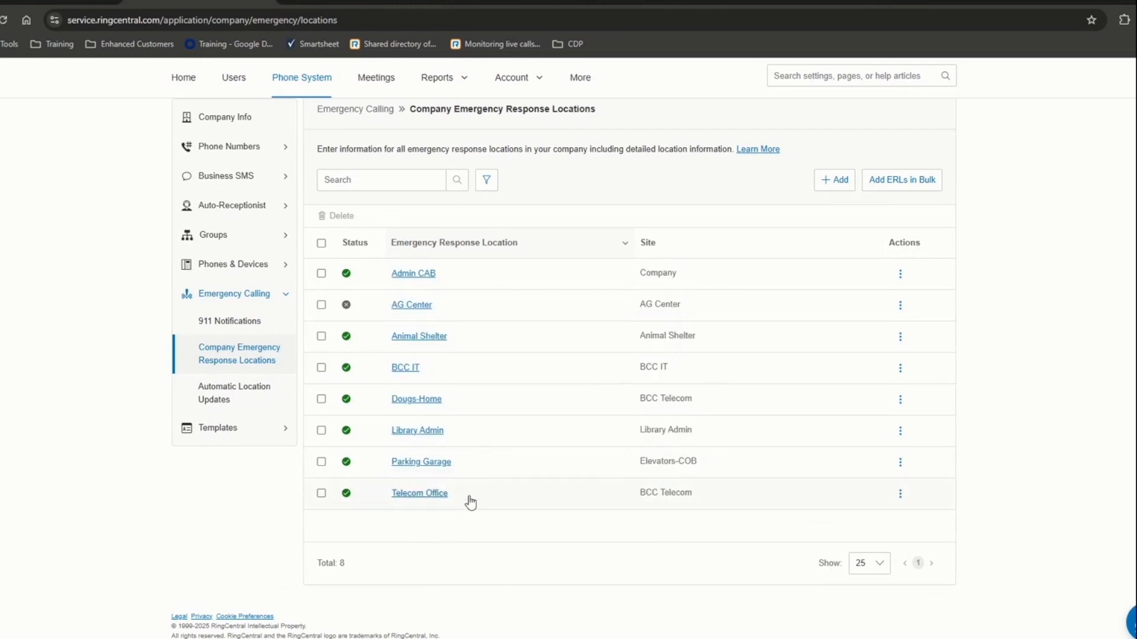
drag(381, 503, 509, 500)
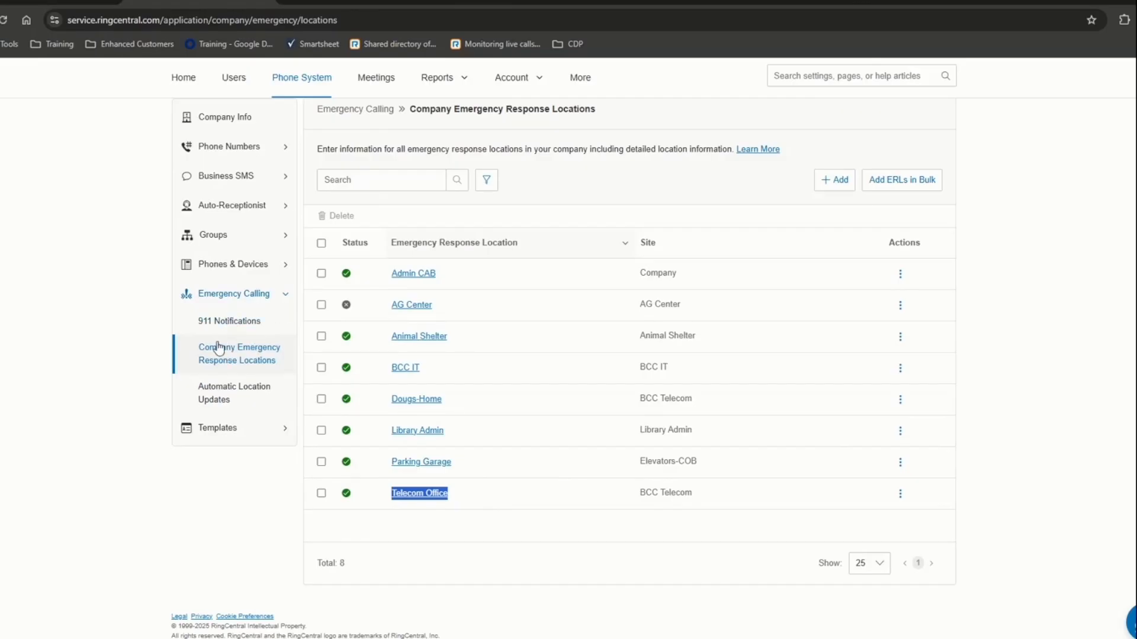
click(228, 321)
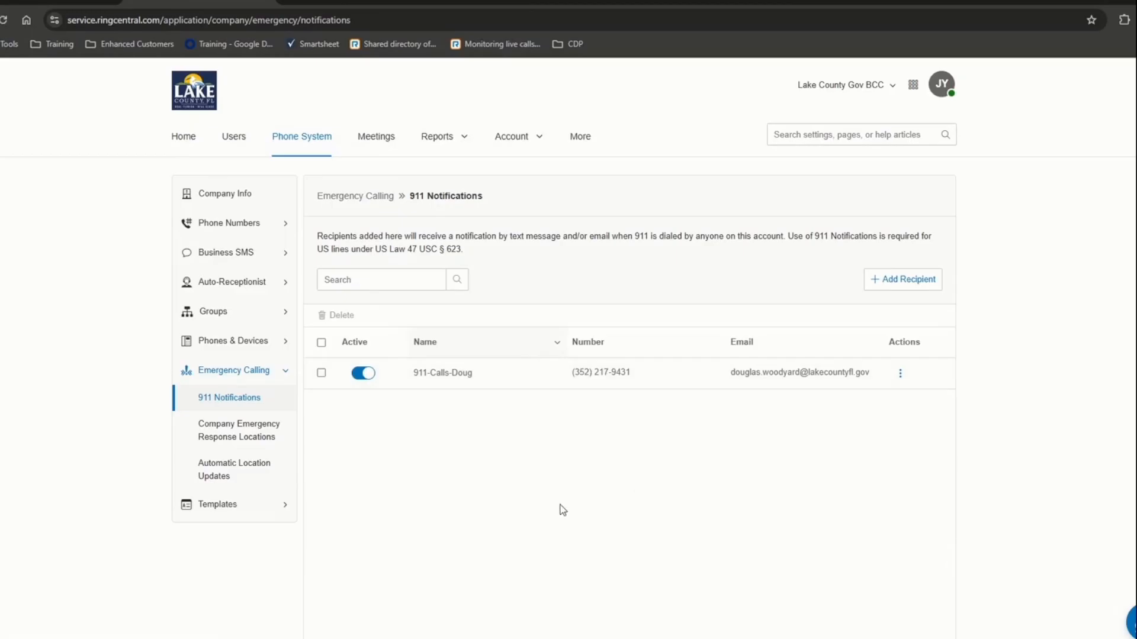
- Recheck the 911 recipient's phone number and e-mail, then return to the eight emergency response locations
click(244, 438)
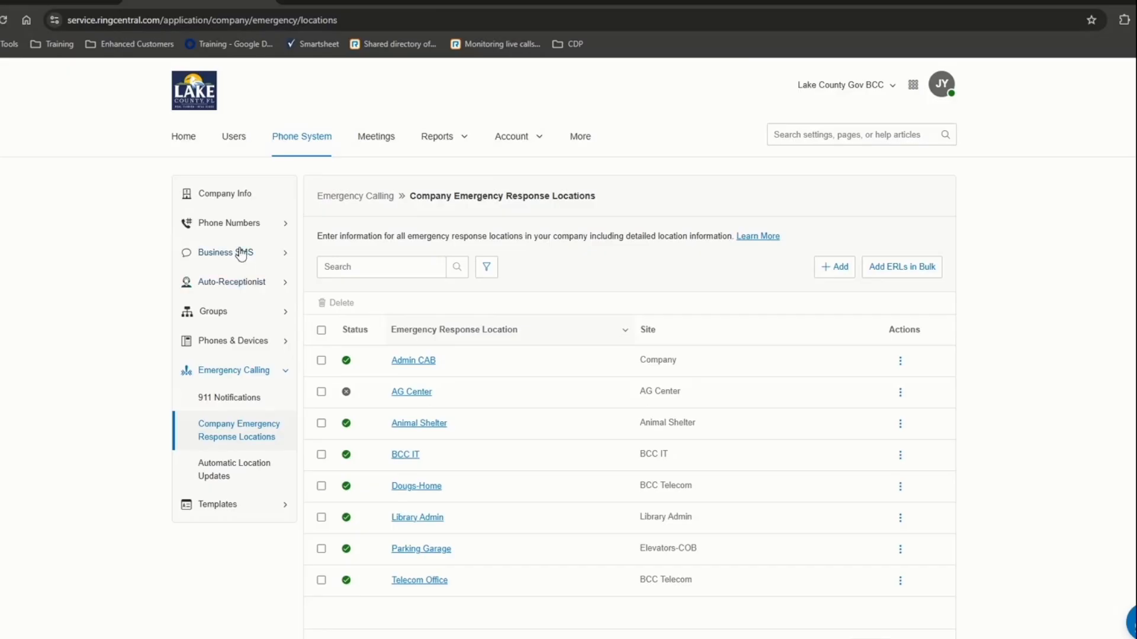
click(235, 396)
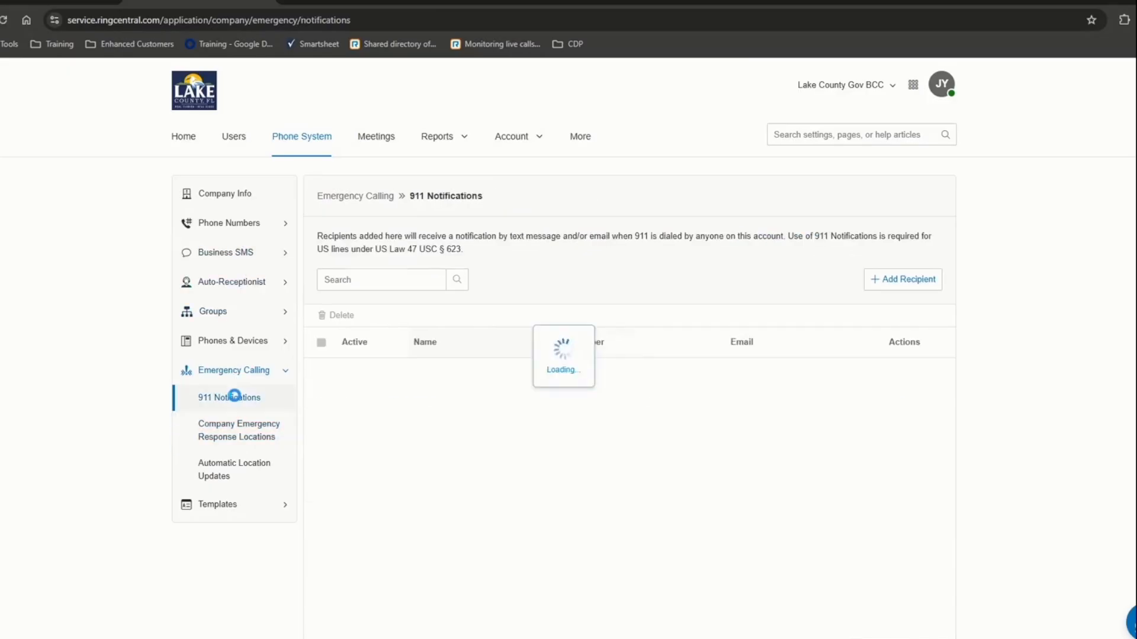
drag(750, 374, 873, 390)
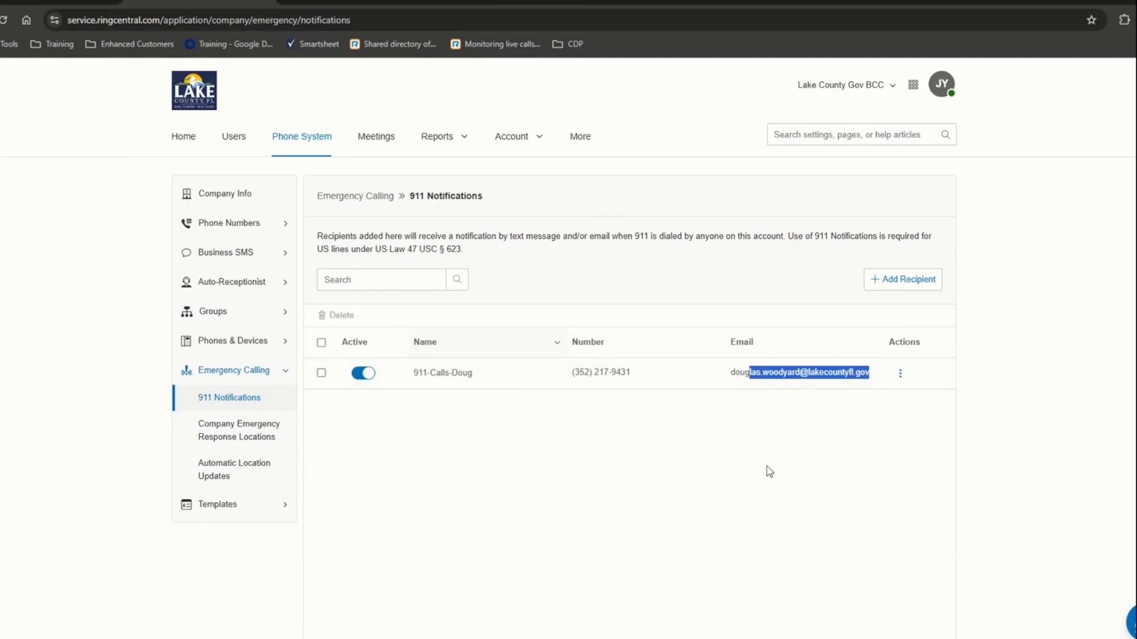
drag(580, 375, 838, 385)
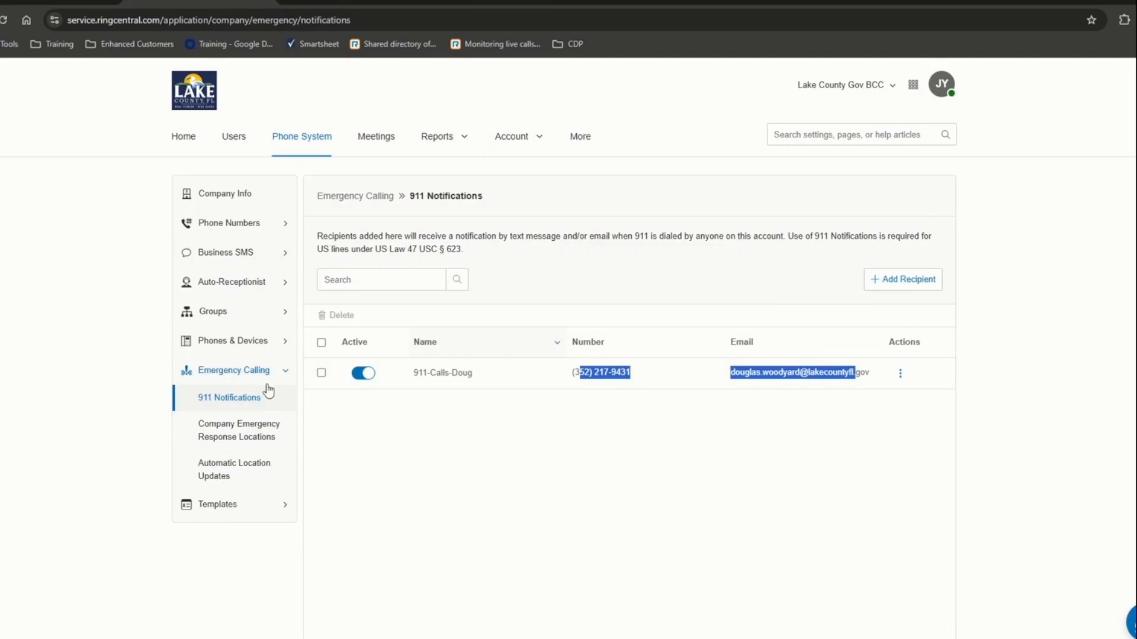
click(233, 439)
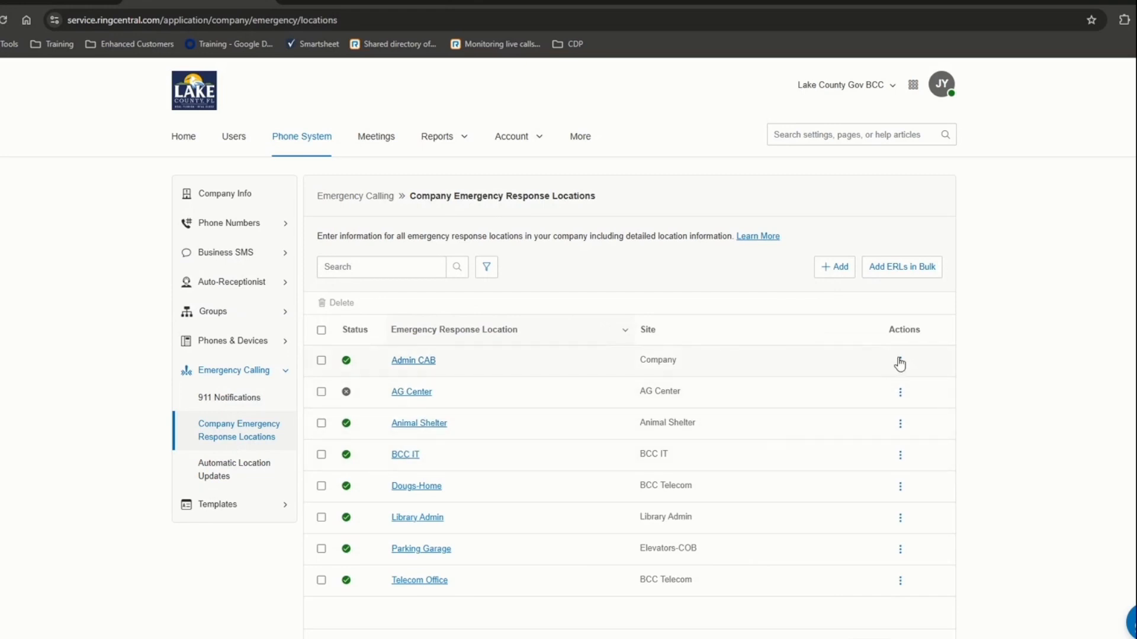
click(900, 361)
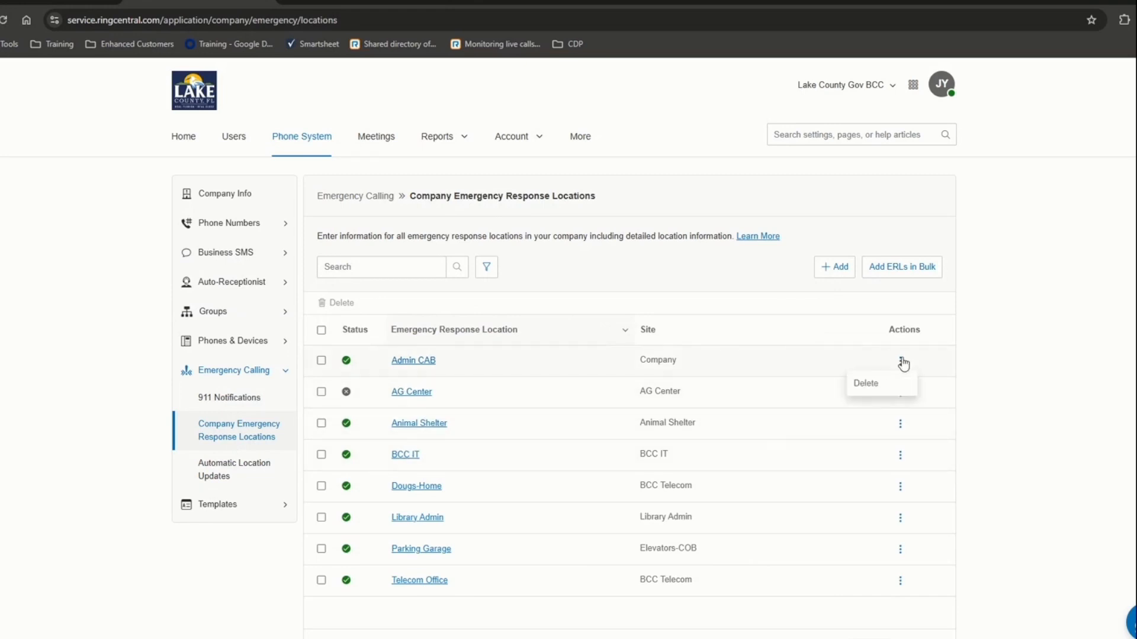
click(783, 393)
click(901, 393)
click(737, 401)
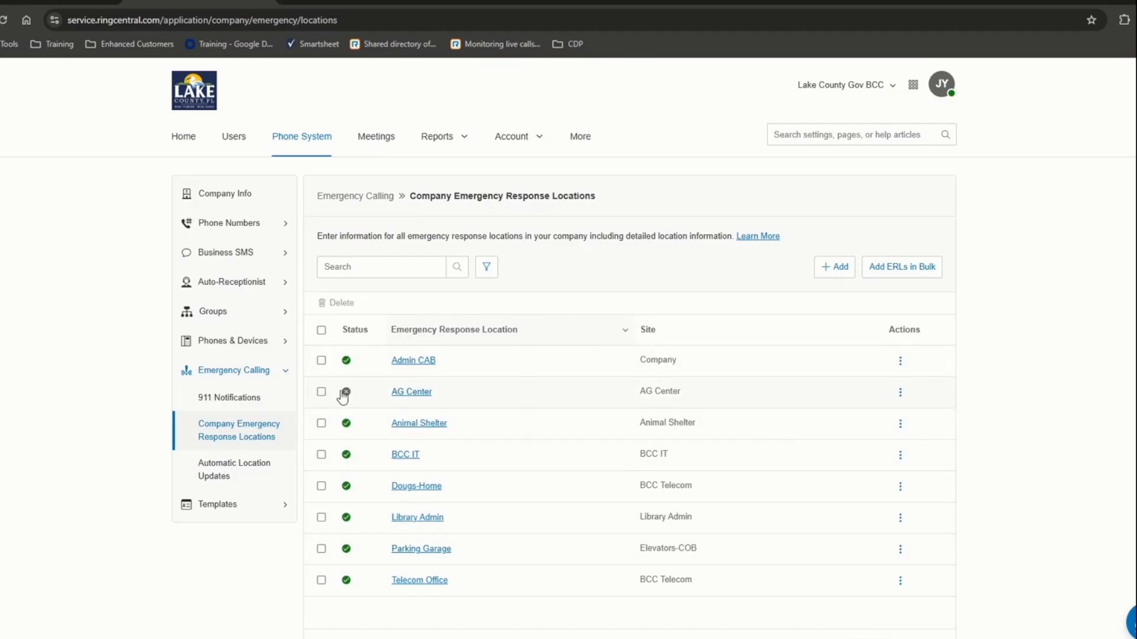
click(414, 360)
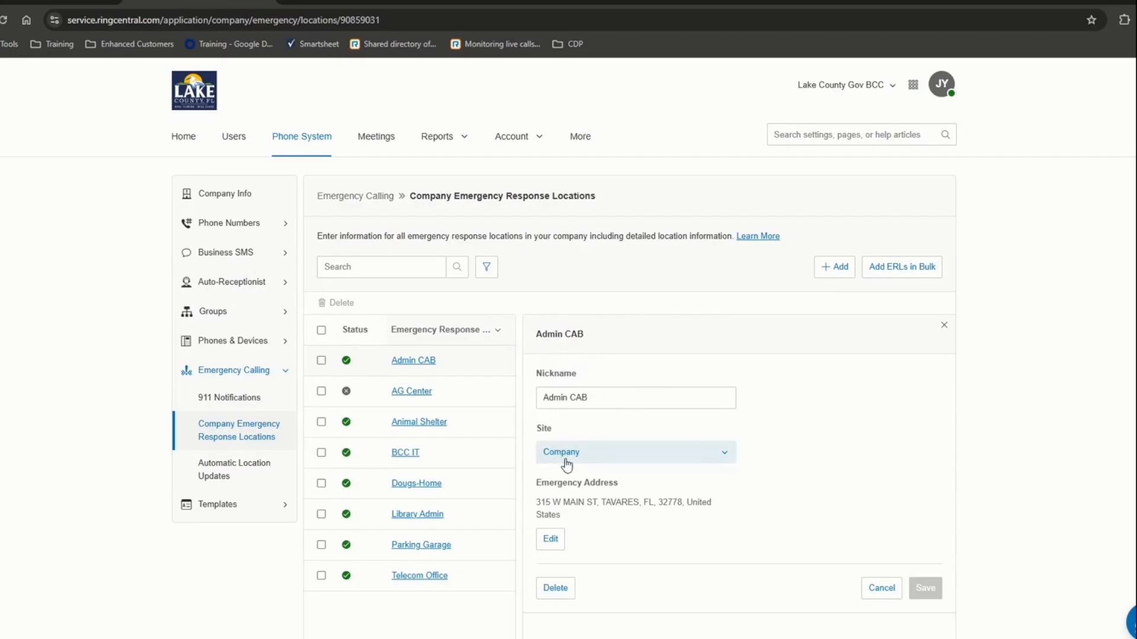
drag(540, 502, 649, 526)
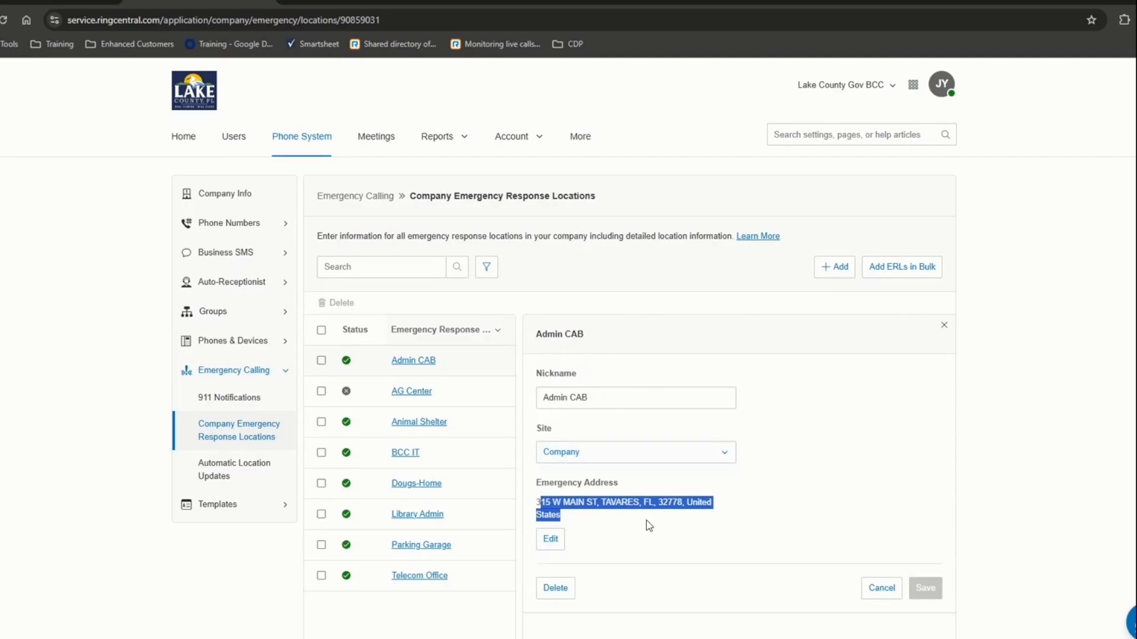
click(944, 326)
click(835, 266)
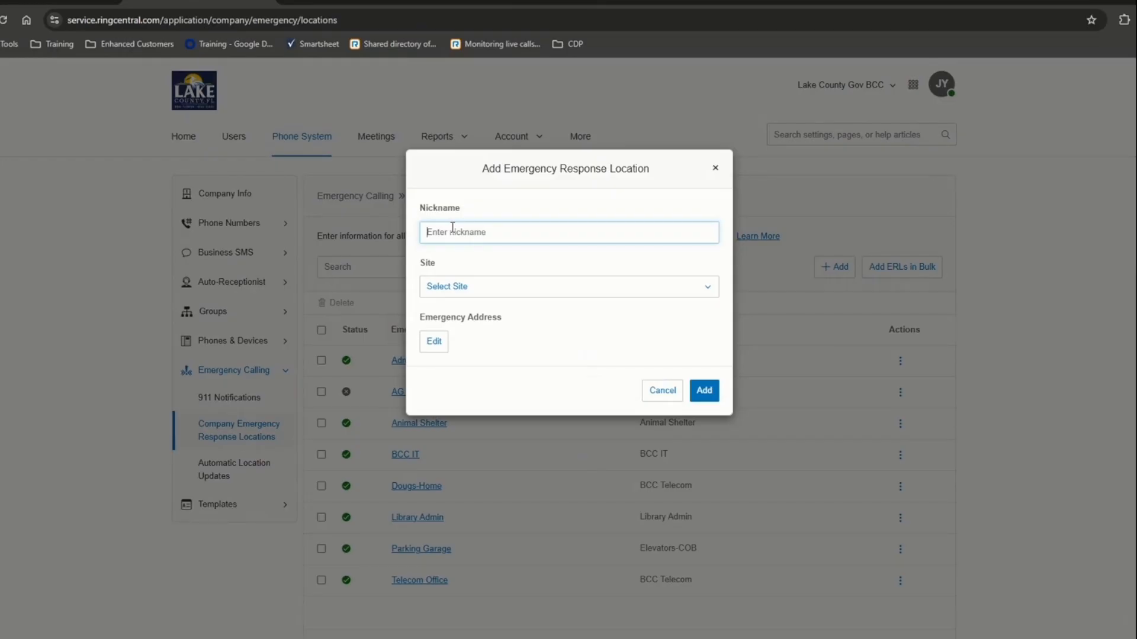
text(training demo)
click(447, 290)
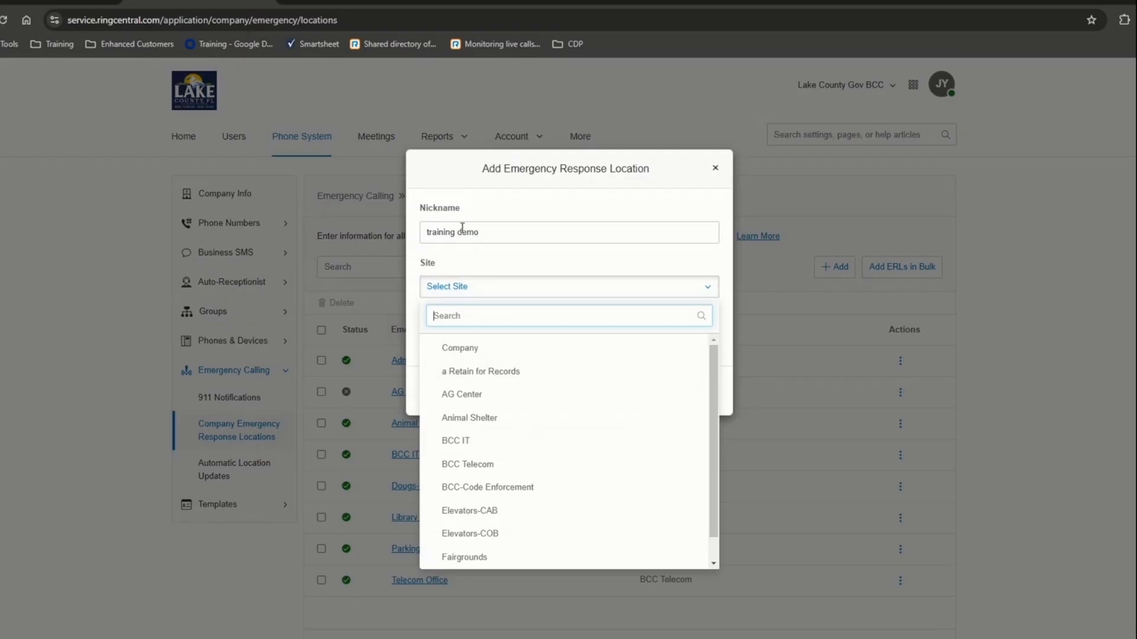
click(478, 353)
click(431, 345)
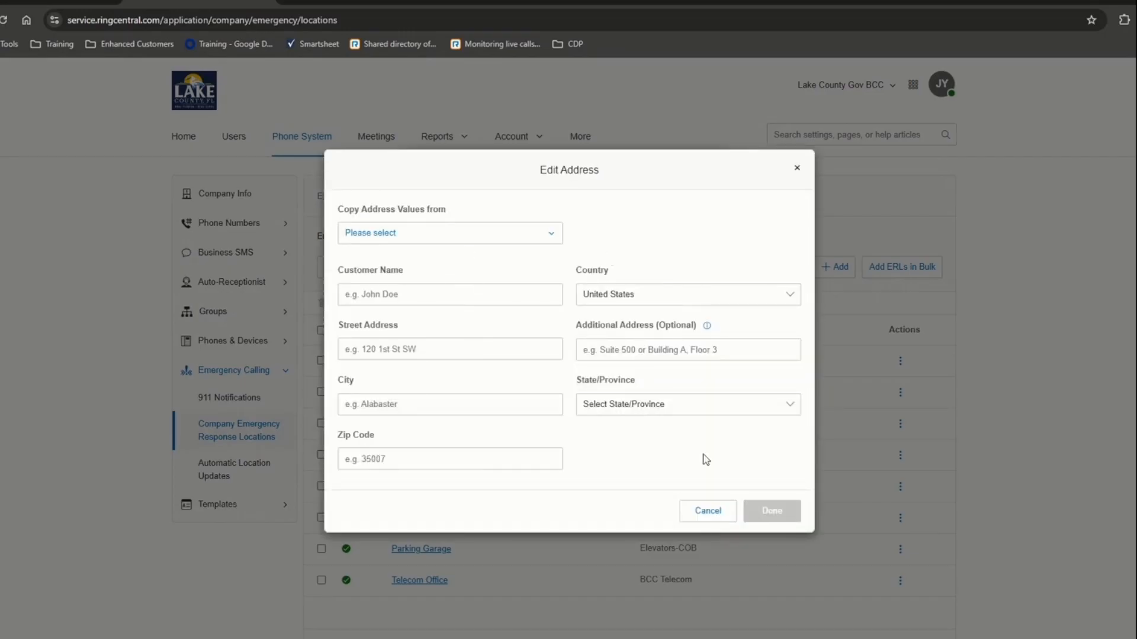
click(713, 512)
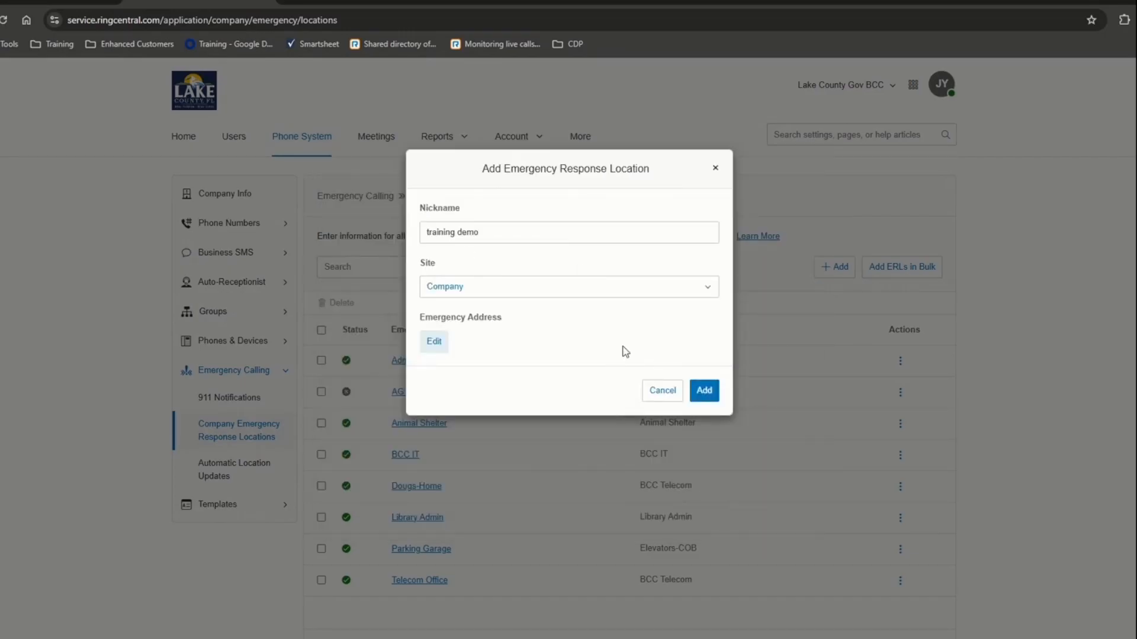
click(664, 394)
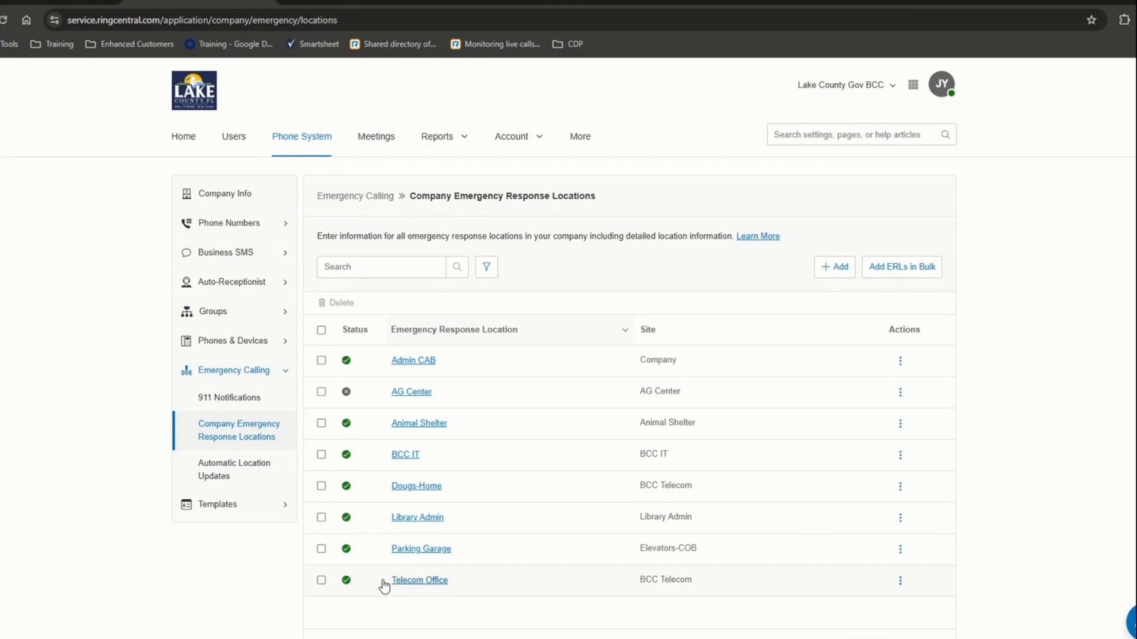
- View the empty Automatic Location Updates access point map, then expand Phones & Devices in the sidebar
click(257, 470)
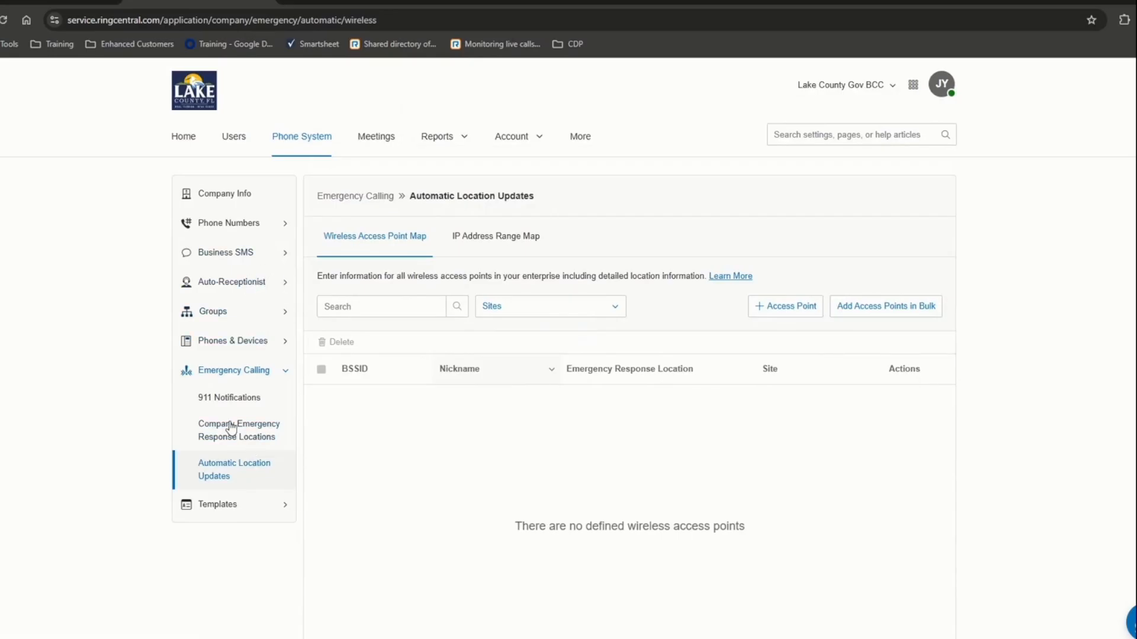
click(232, 345)
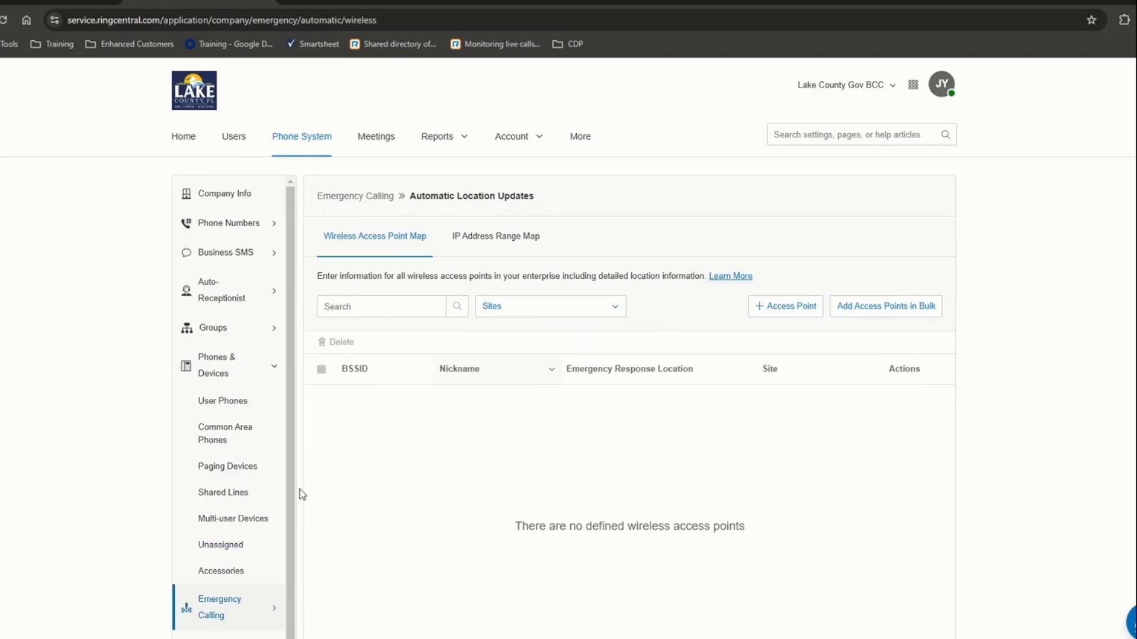
- Show the Unassigned devices list with Existing Phone entries at BCC IT, AG Center and Company sites
click(230, 545)
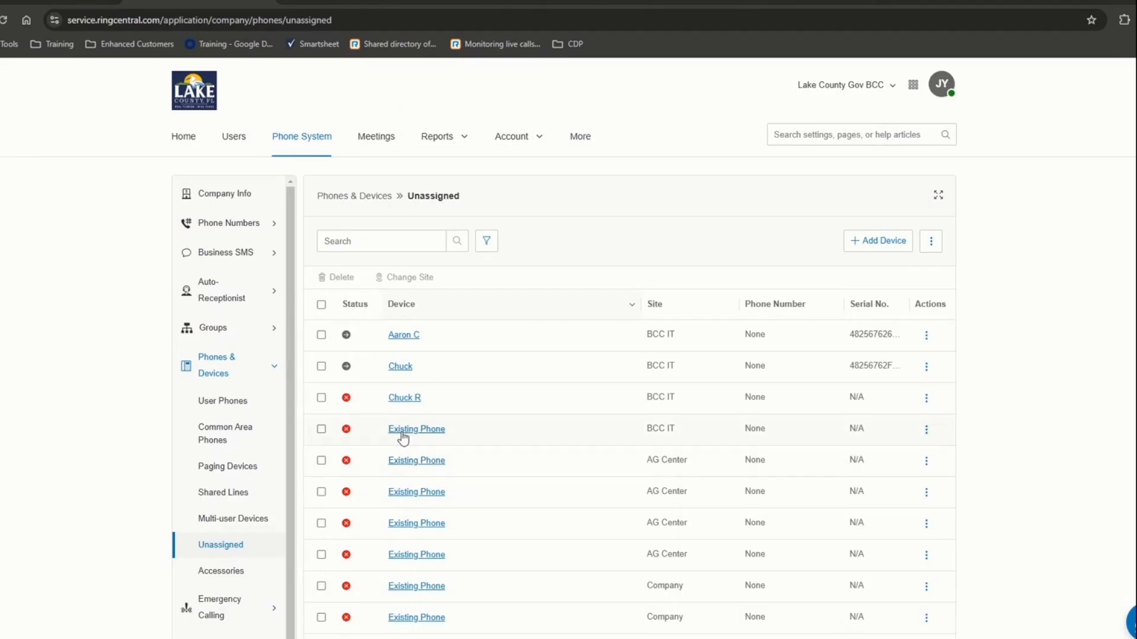
- Browse the User Phones list and show the Actions menu for its first phone
click(222, 402)
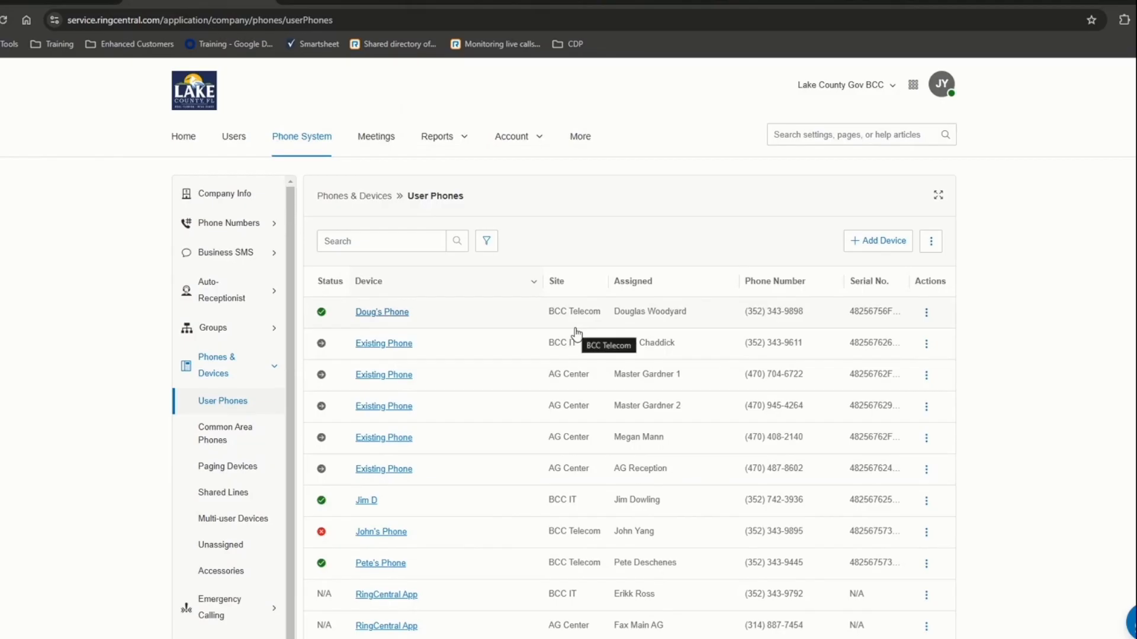
scroll(577, 335, down, 10)
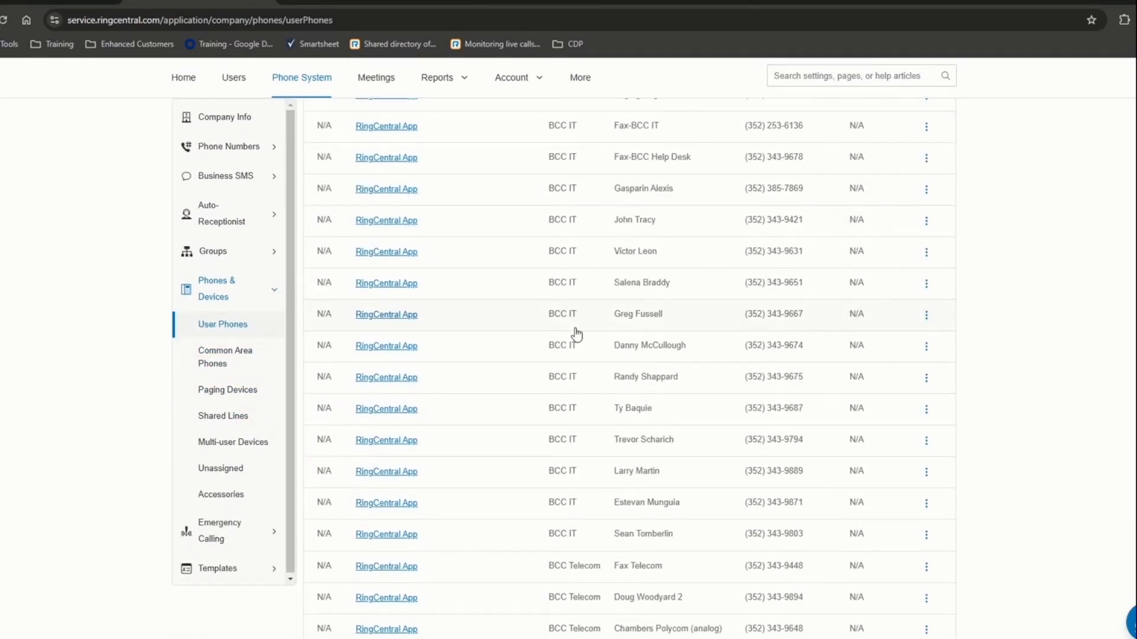
scroll(577, 335, up, 5)
scroll(577, 334, up, 4)
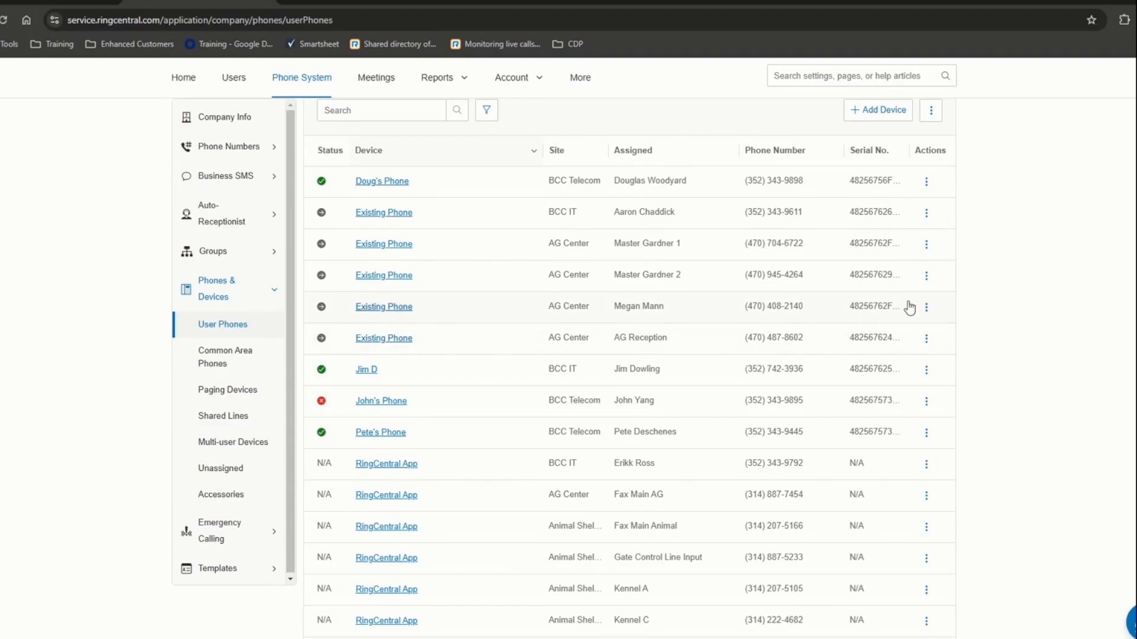
click(927, 184)
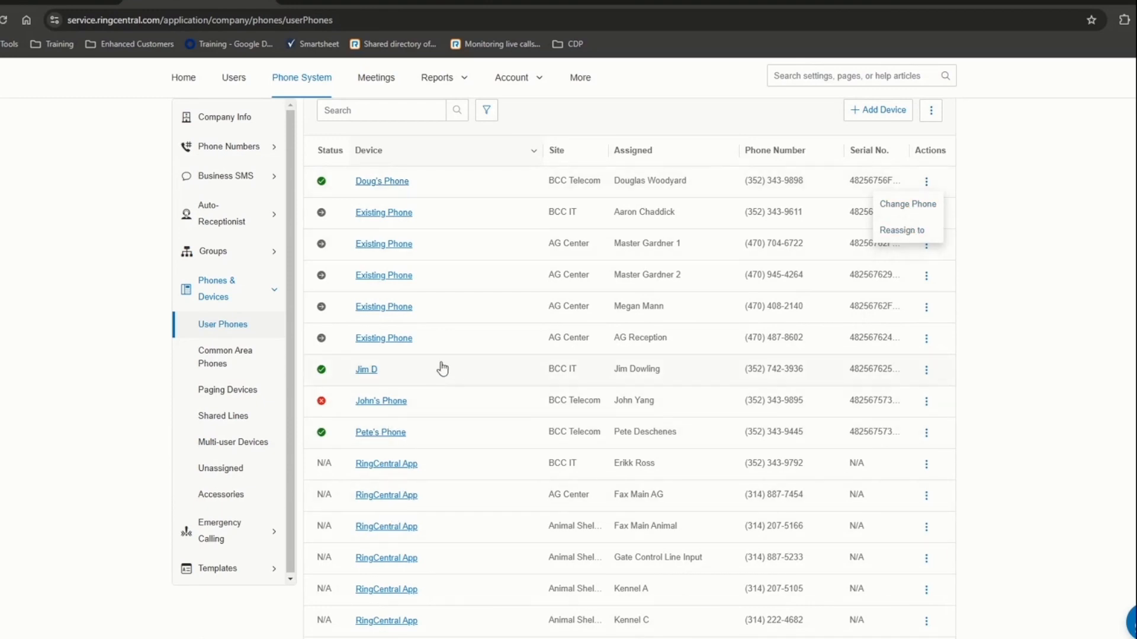
- Open the first phone's details and review its Poly Edge E320 model, serial number, assigned and equipment type
click(383, 187)
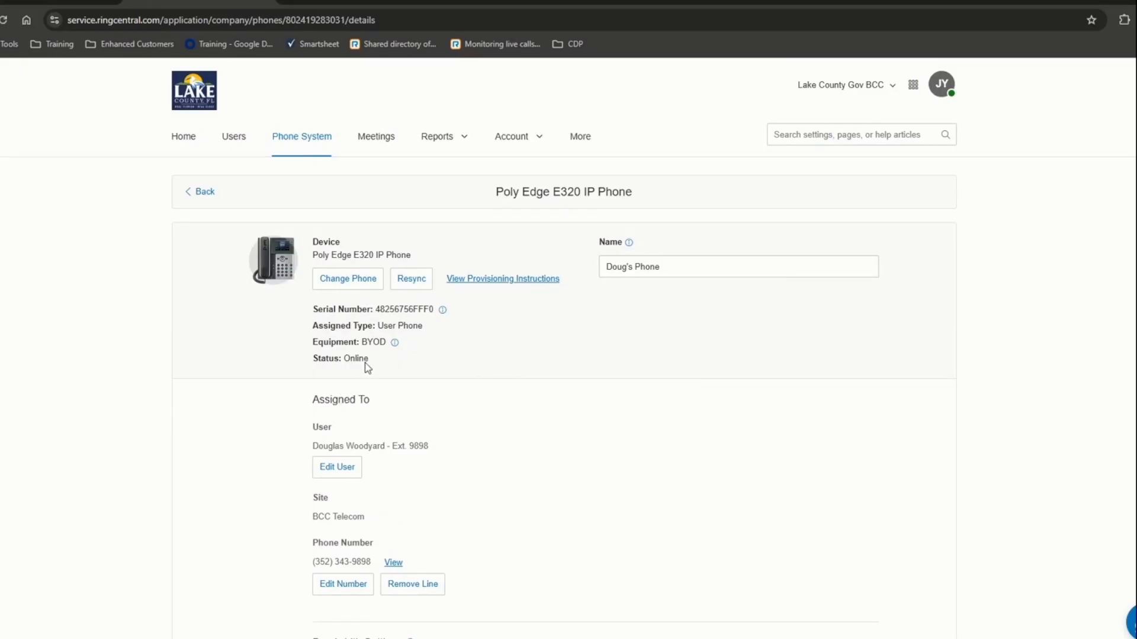
drag(319, 256, 373, 256)
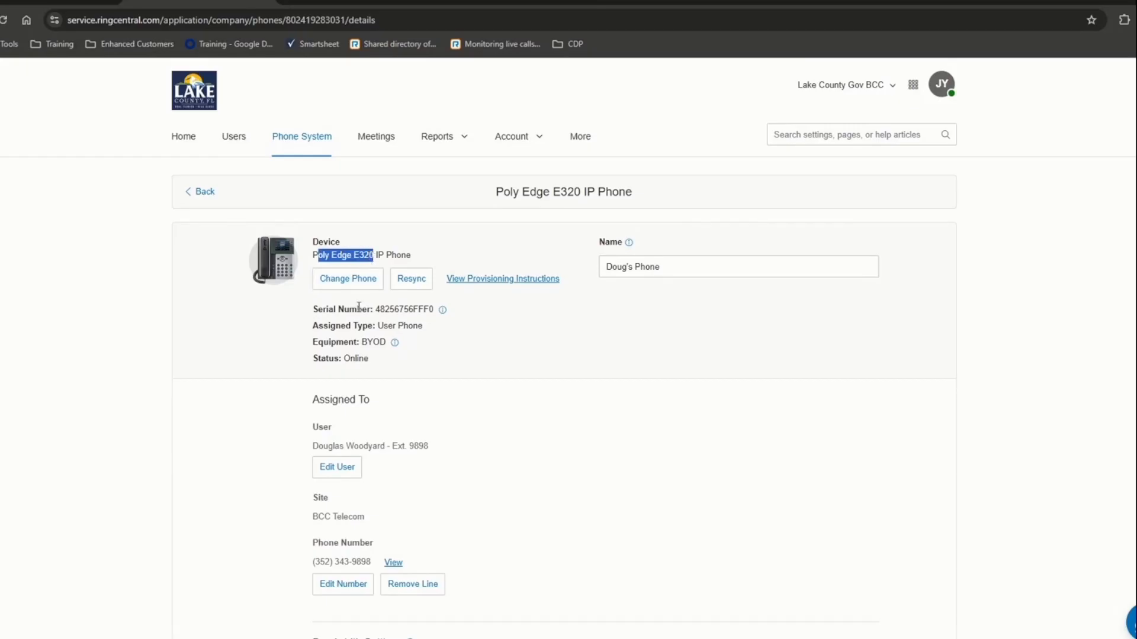
drag(357, 309, 422, 308)
click(398, 308)
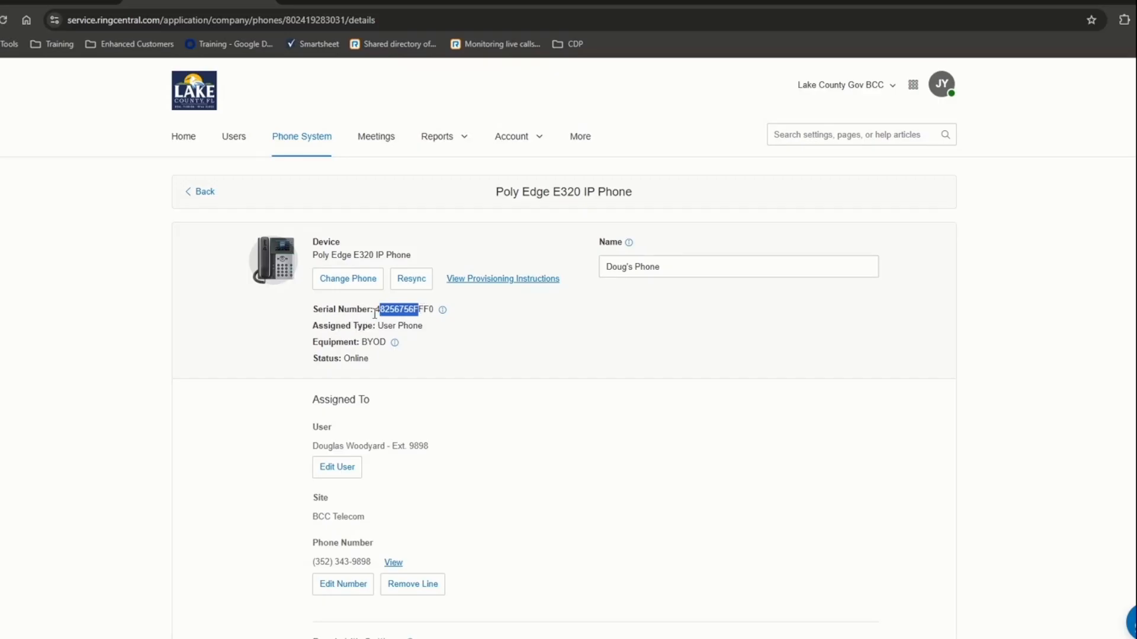
drag(347, 326, 436, 327)
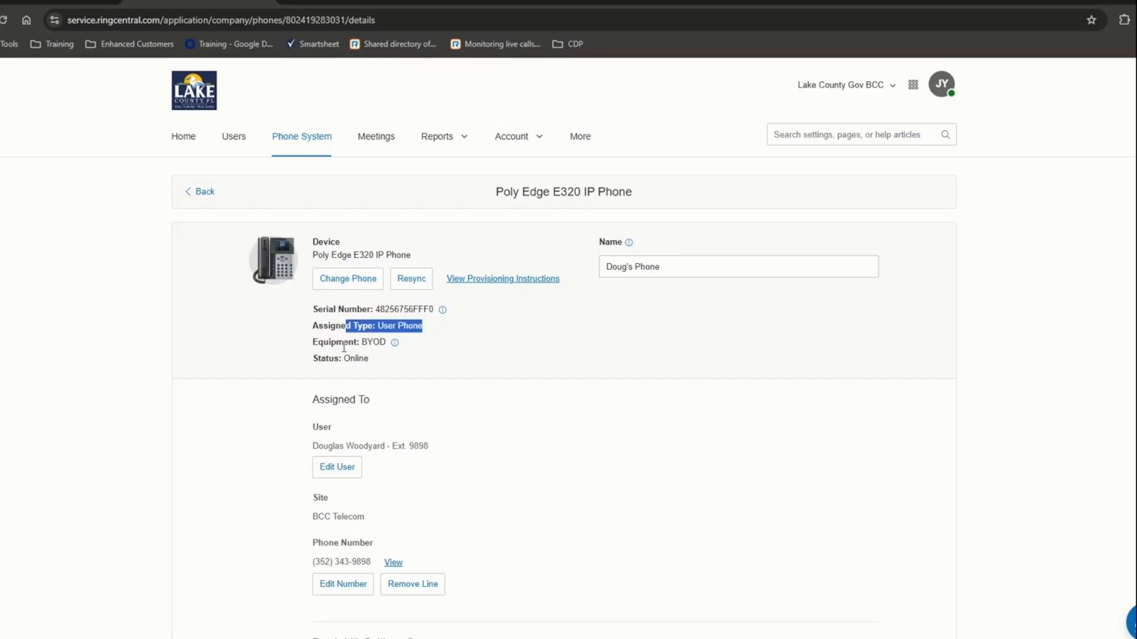
drag(336, 342, 387, 343)
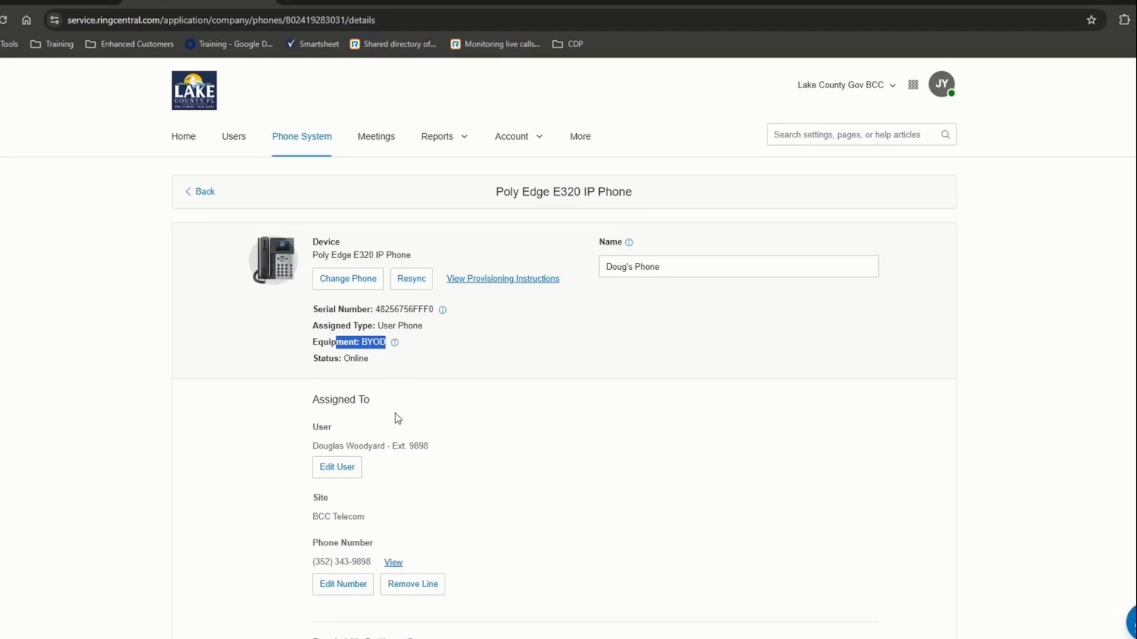
- Review the assigned Ext. 9898 user, BCC Telecom site and phone number, cancelling the Select User dialog
scroll(456, 417, down, 3)
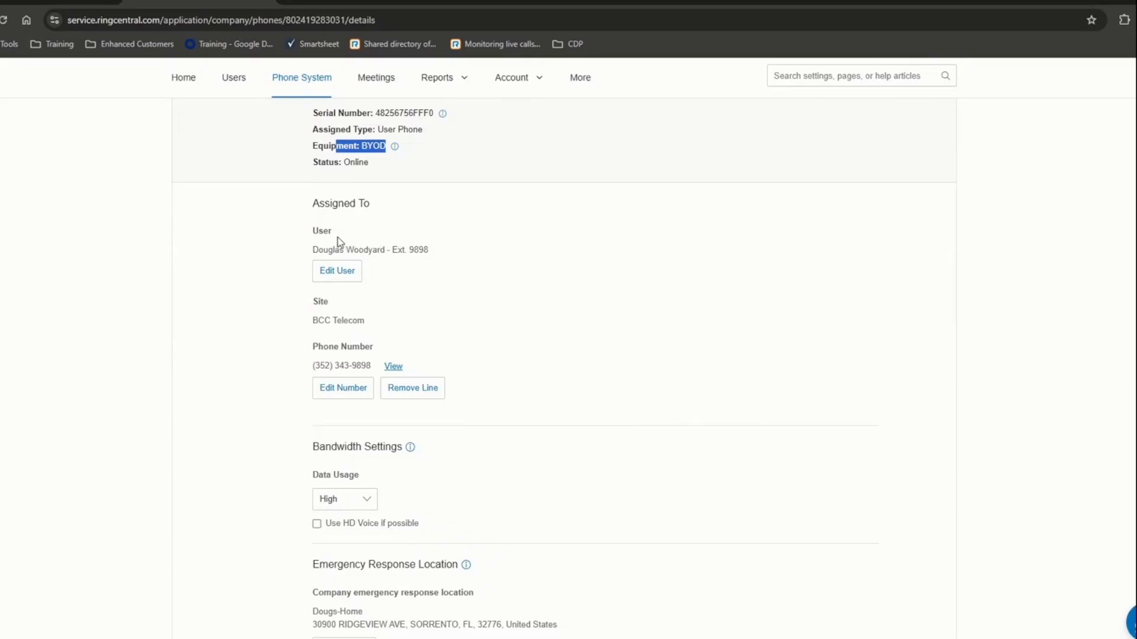
drag(318, 249, 418, 262)
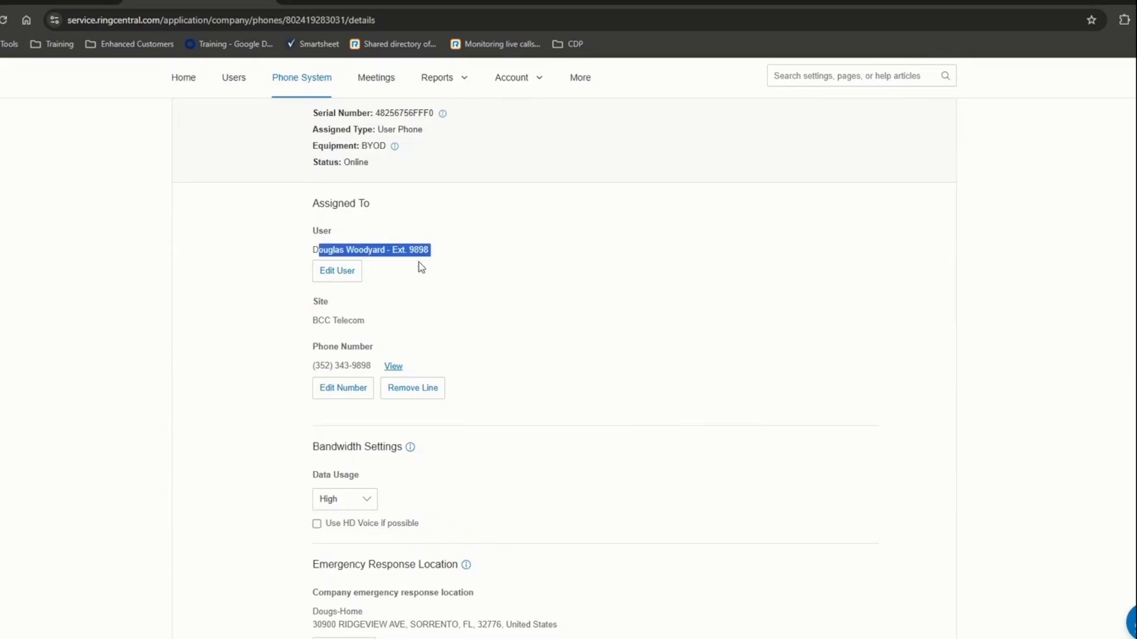
click(324, 273)
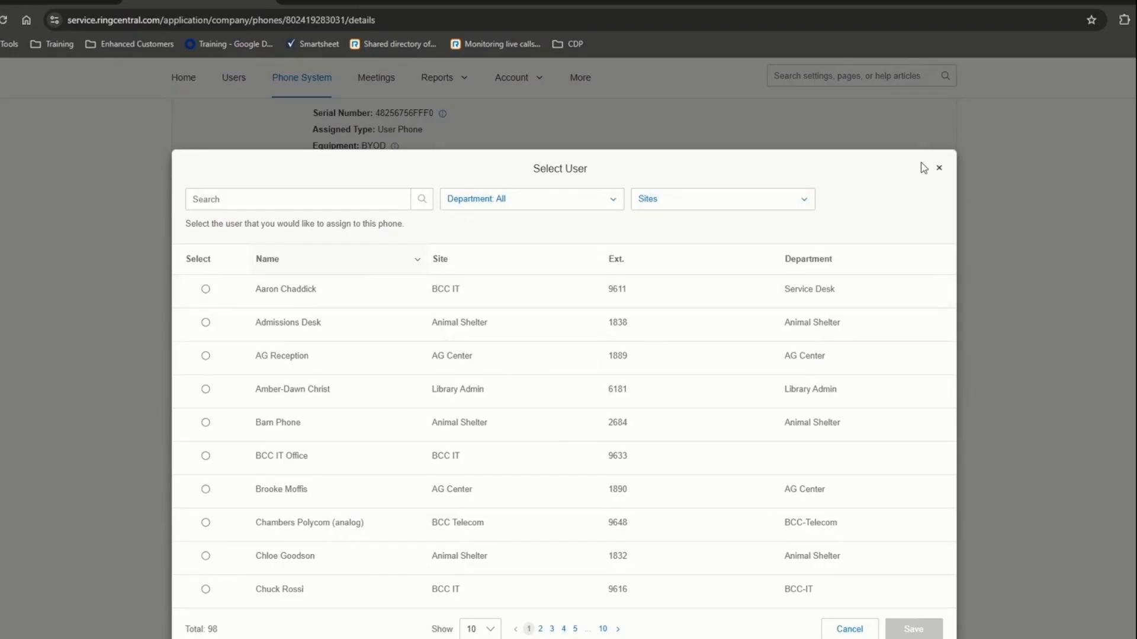
click(941, 170)
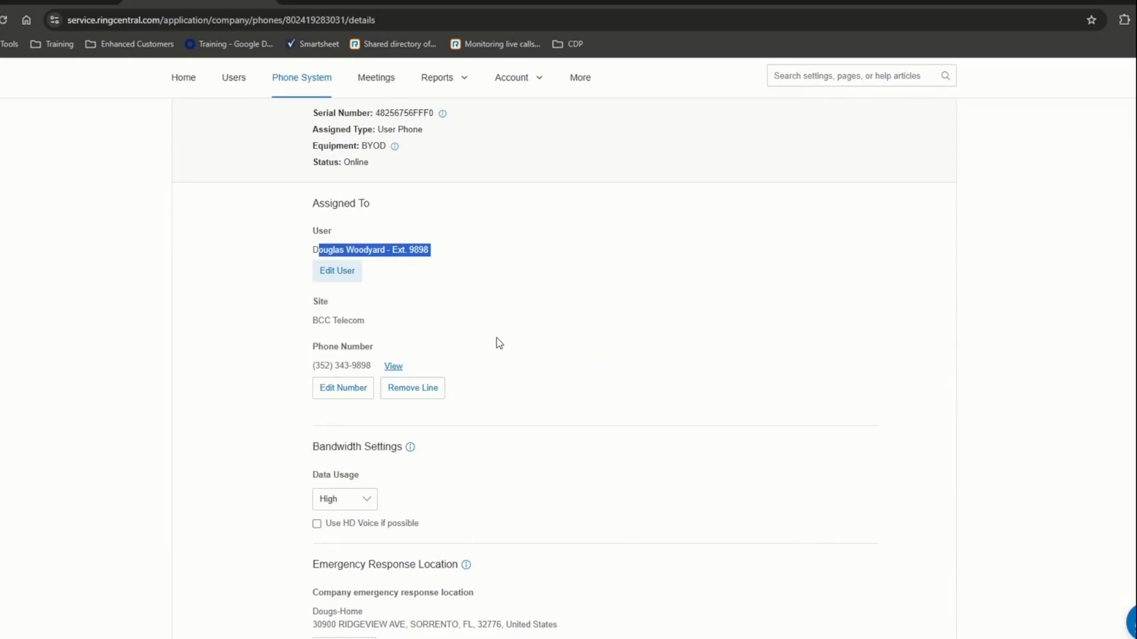
drag(318, 320, 404, 329)
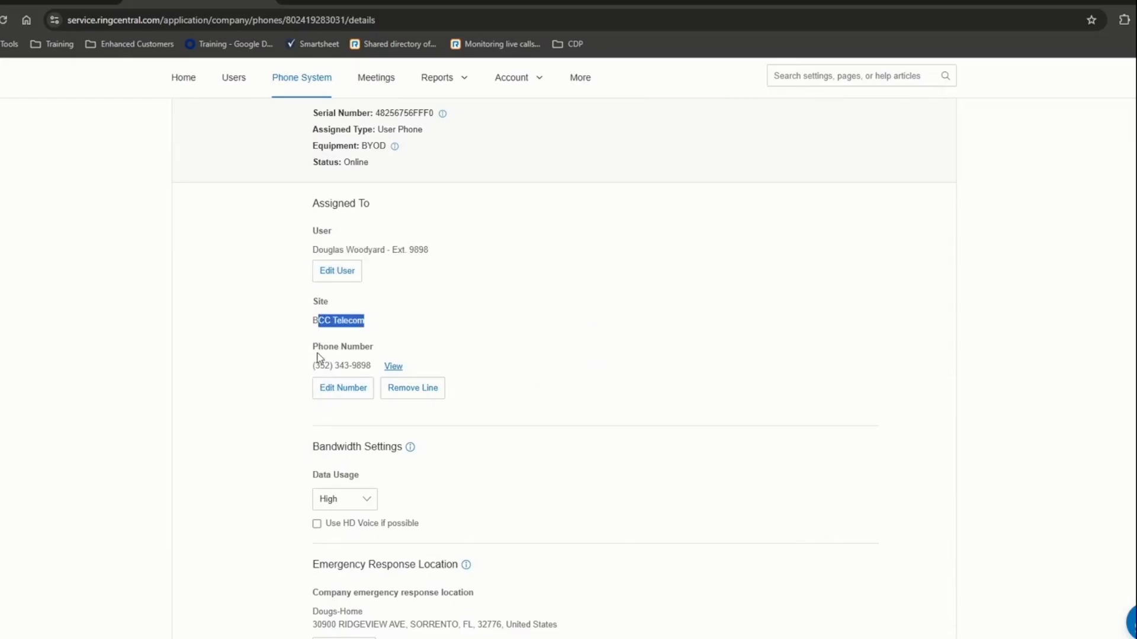
drag(314, 366, 371, 367)
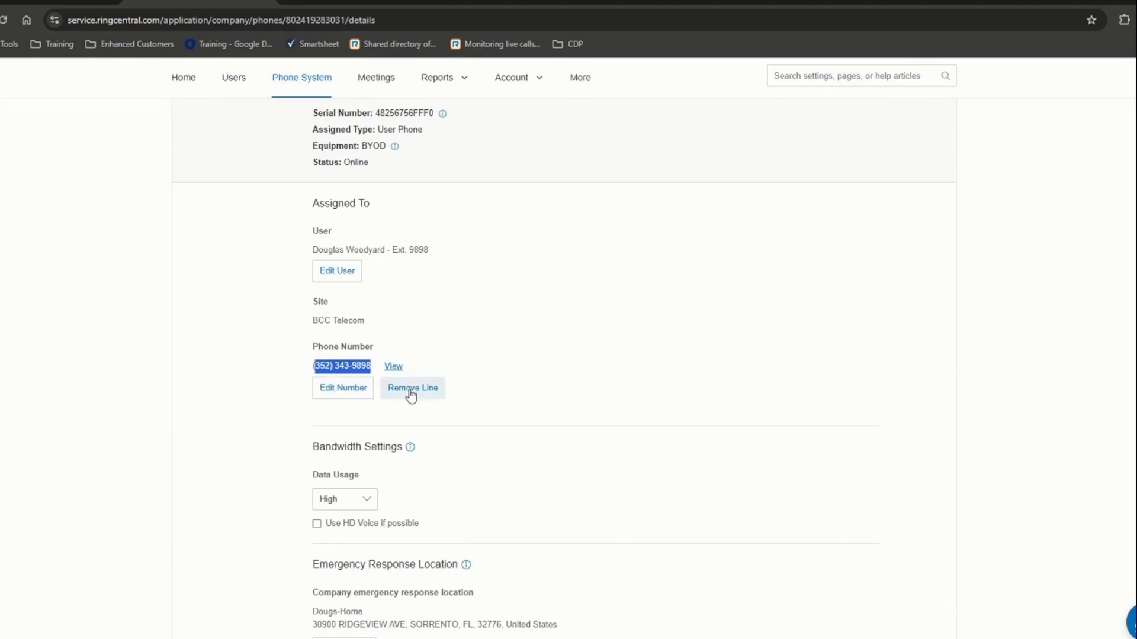
scroll(419, 452, down, 4)
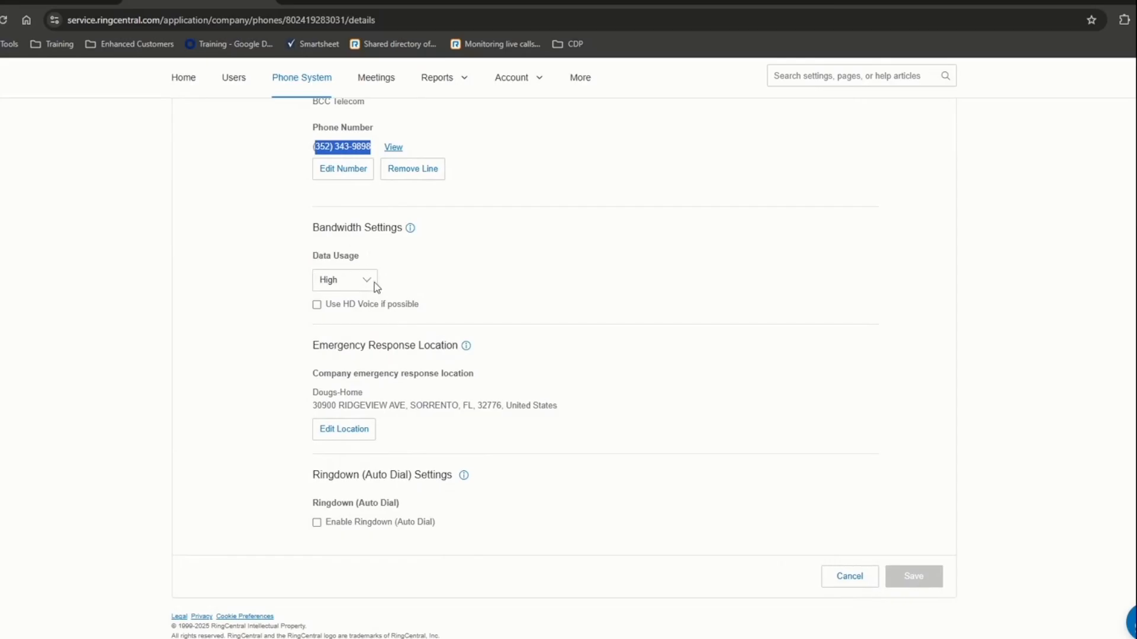
click(371, 281)
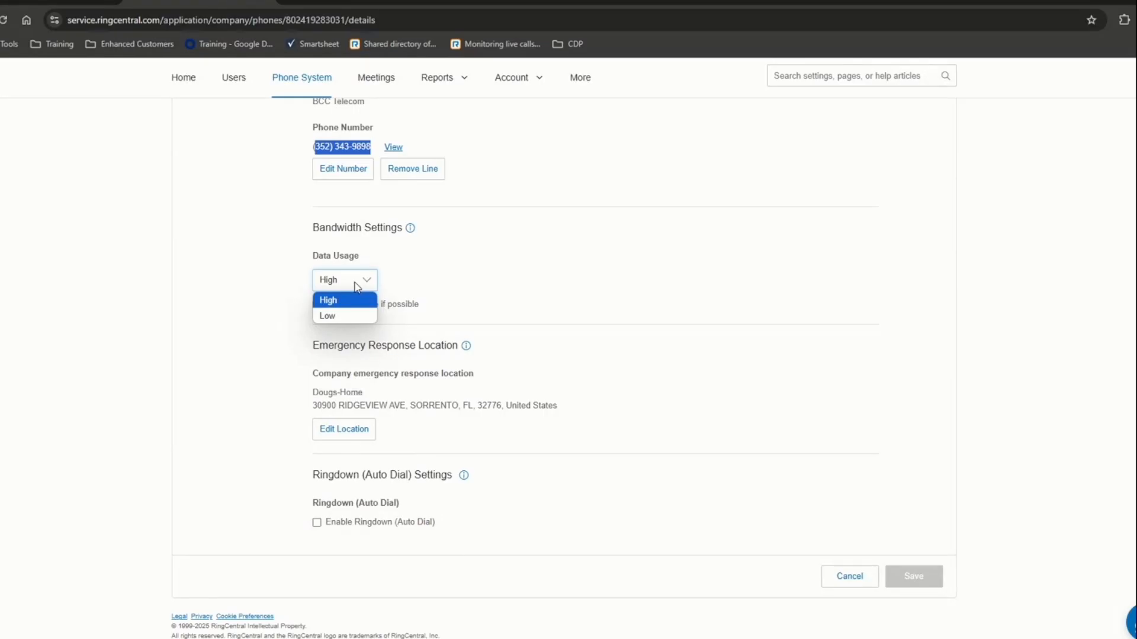
click(394, 282)
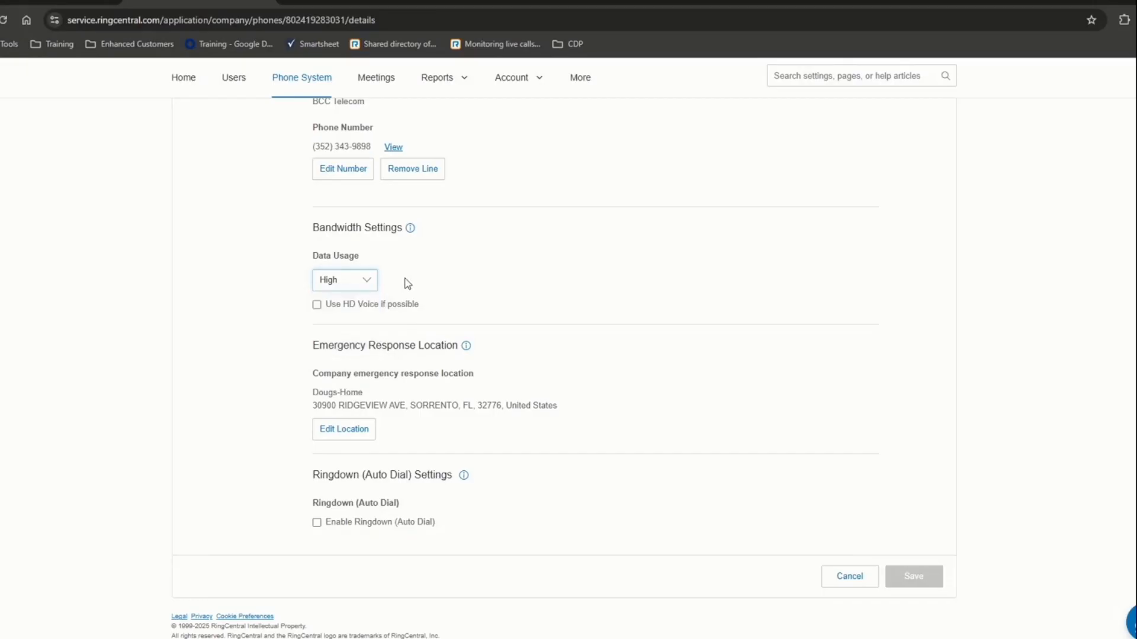
click(367, 284)
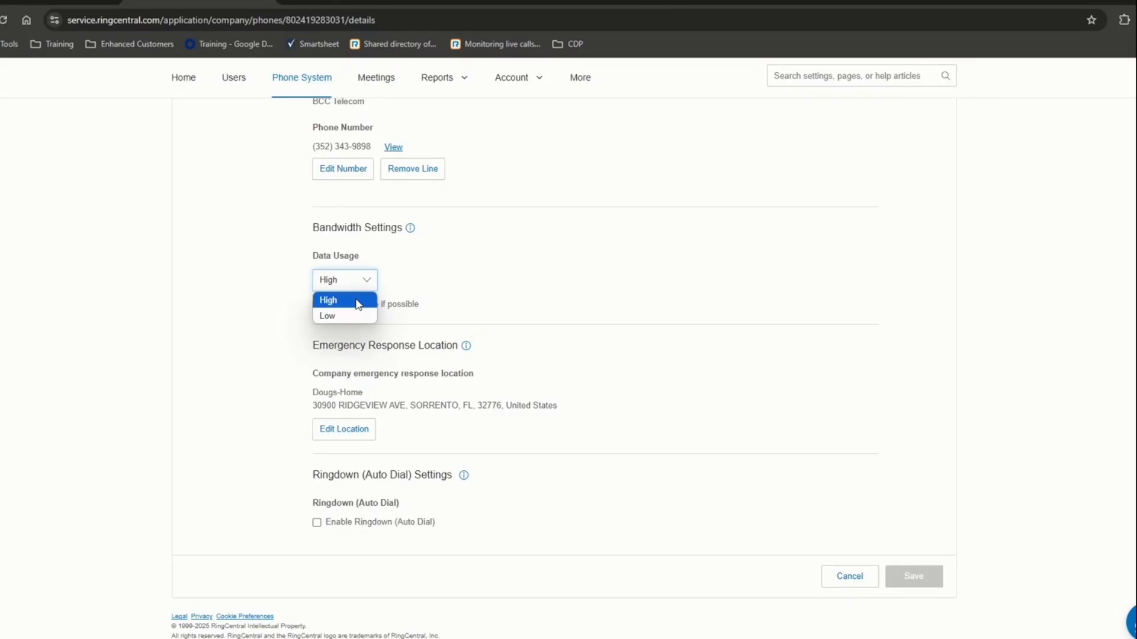
click(429, 317)
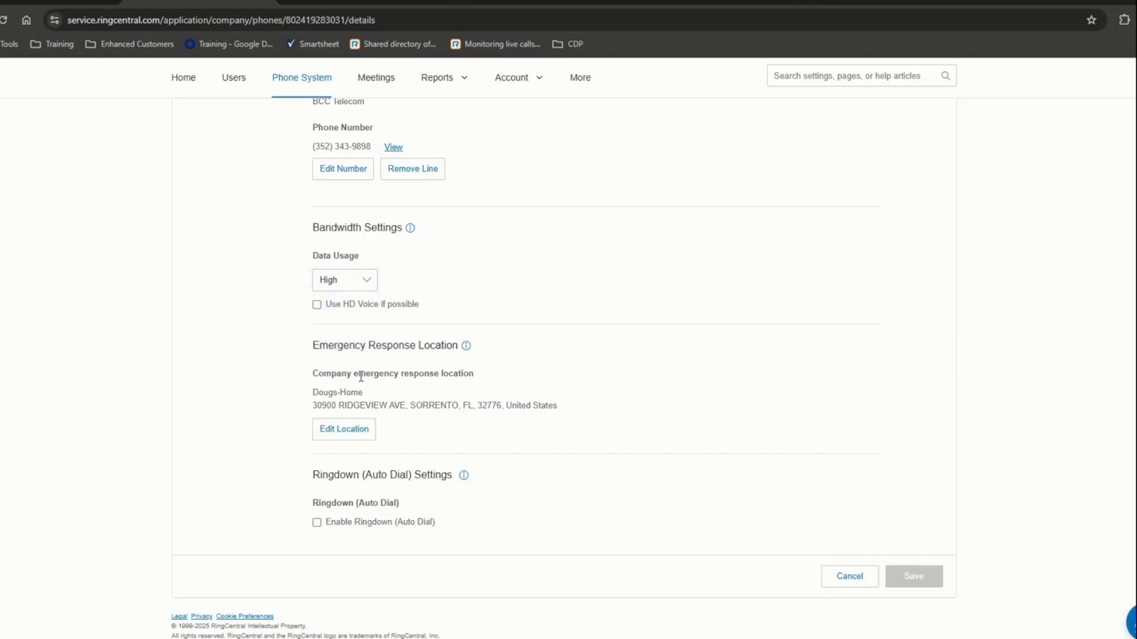
drag(317, 346, 512, 427)
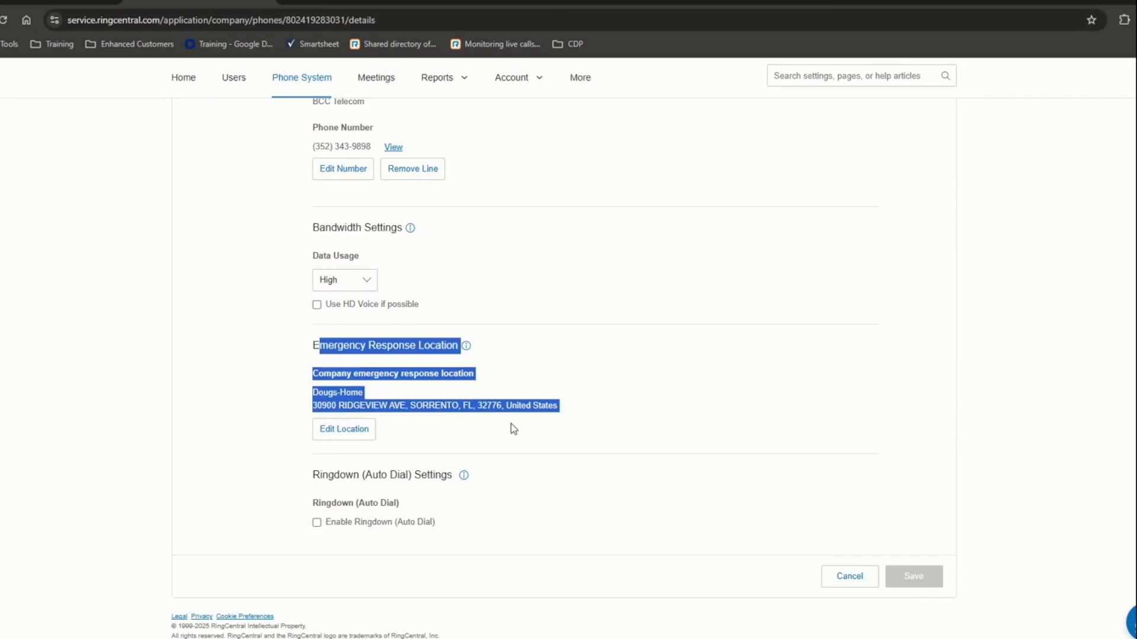
click(511, 424)
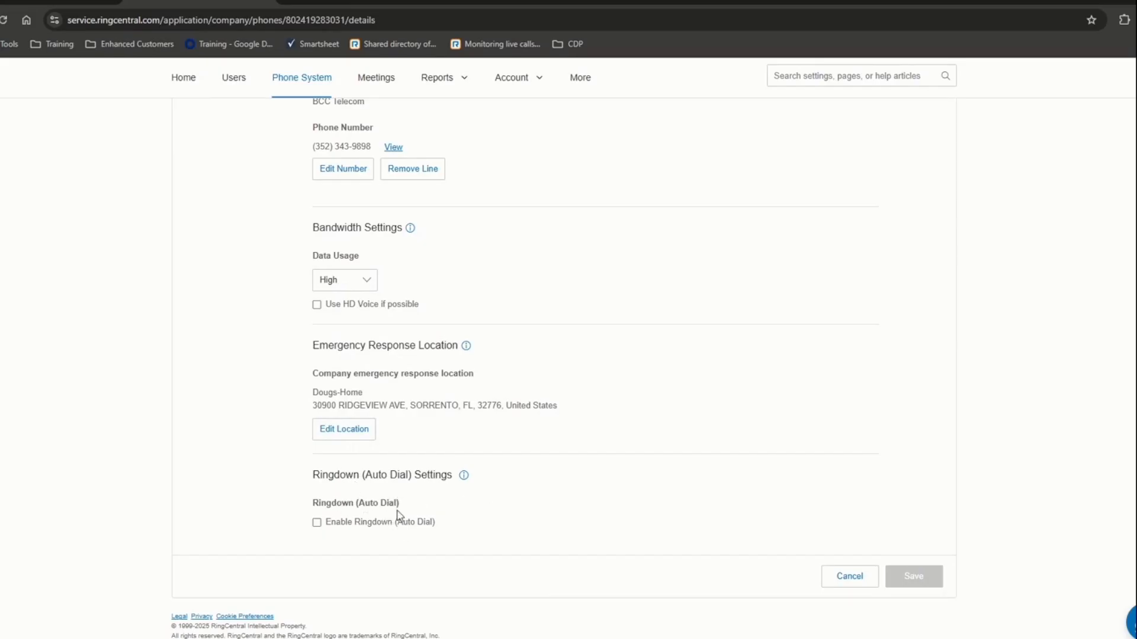
drag(365, 476, 435, 477)
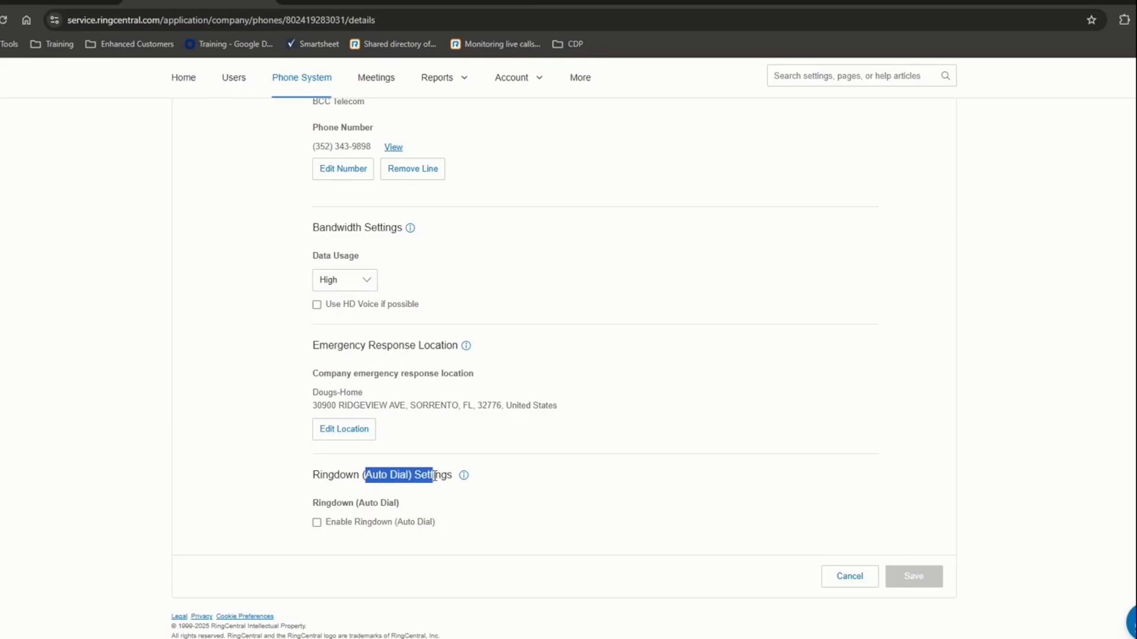
drag(435, 477, 446, 478)
scroll(567, 535, up, 4)
scroll(567, 535, up, 3)
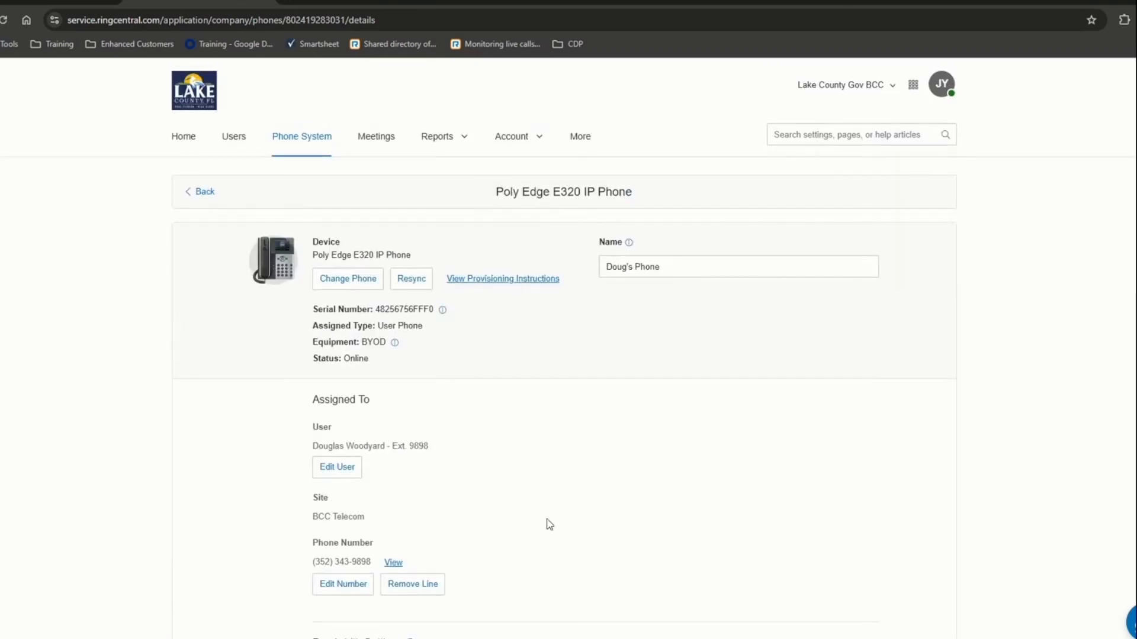
- Return to User Phones and inspect the BCC IT RingCentral App phone's details
click(195, 192)
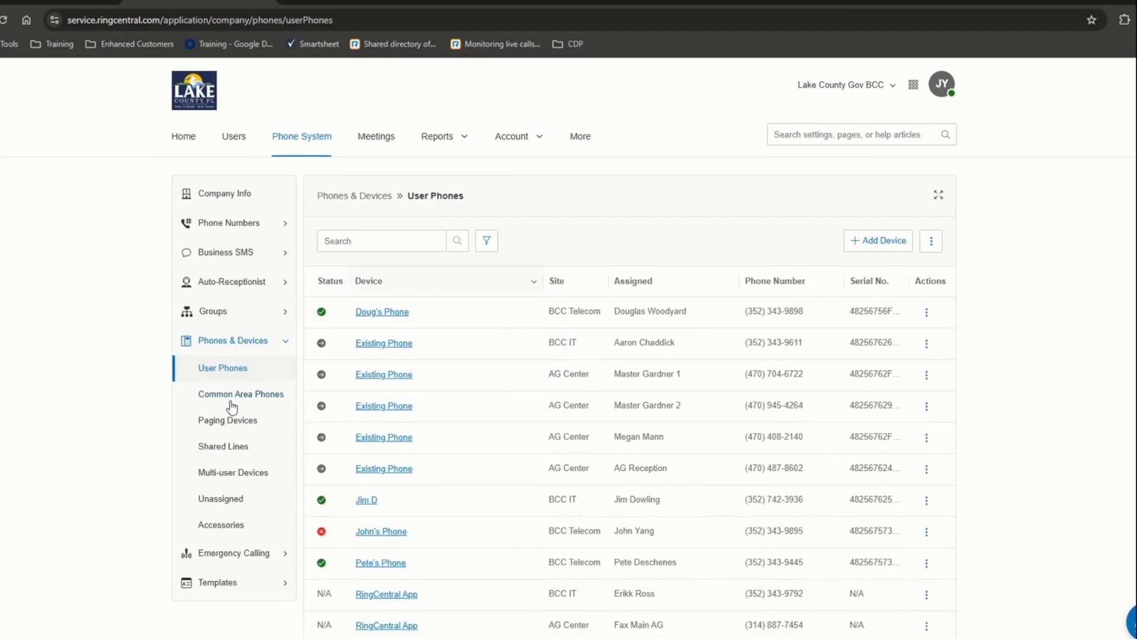
scroll(438, 371, down, 4)
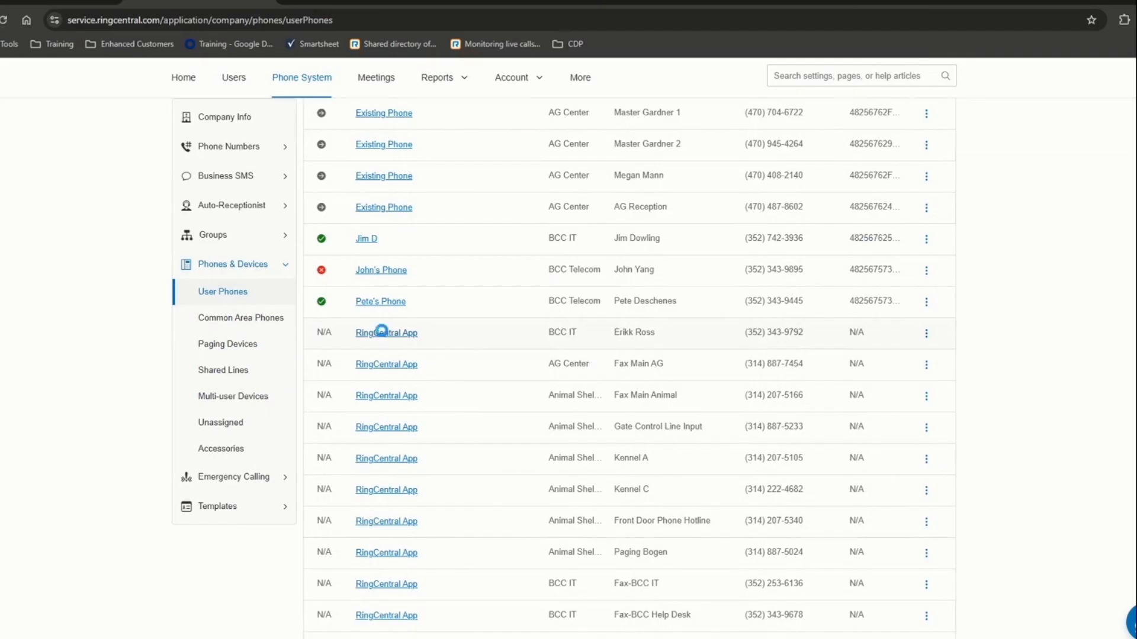
click(385, 332)
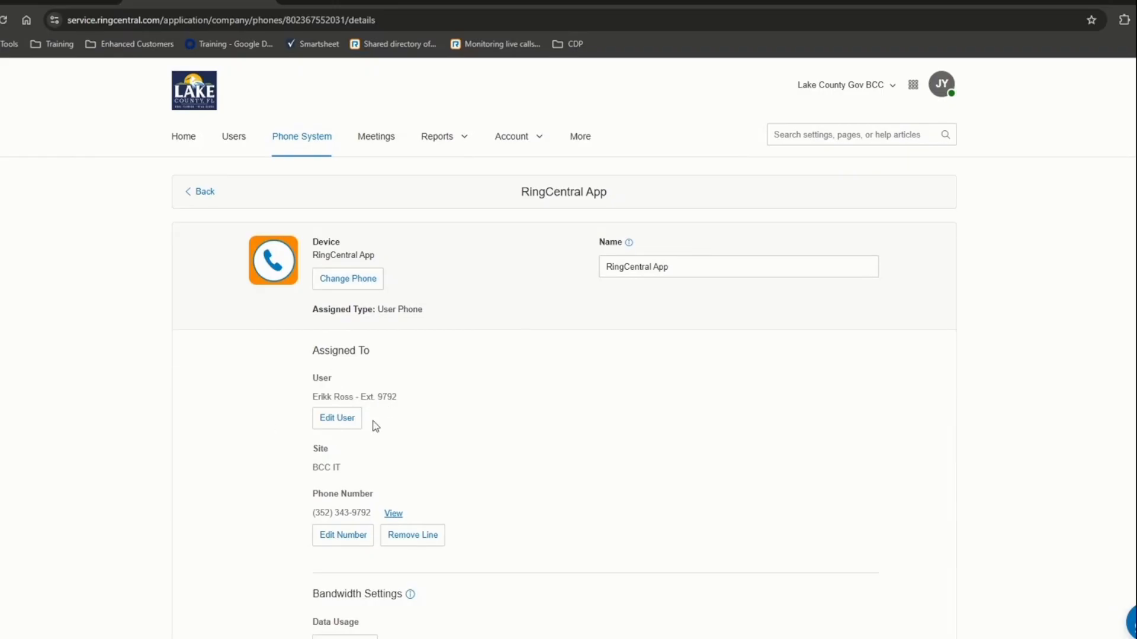
scroll(330, 425, down, 3)
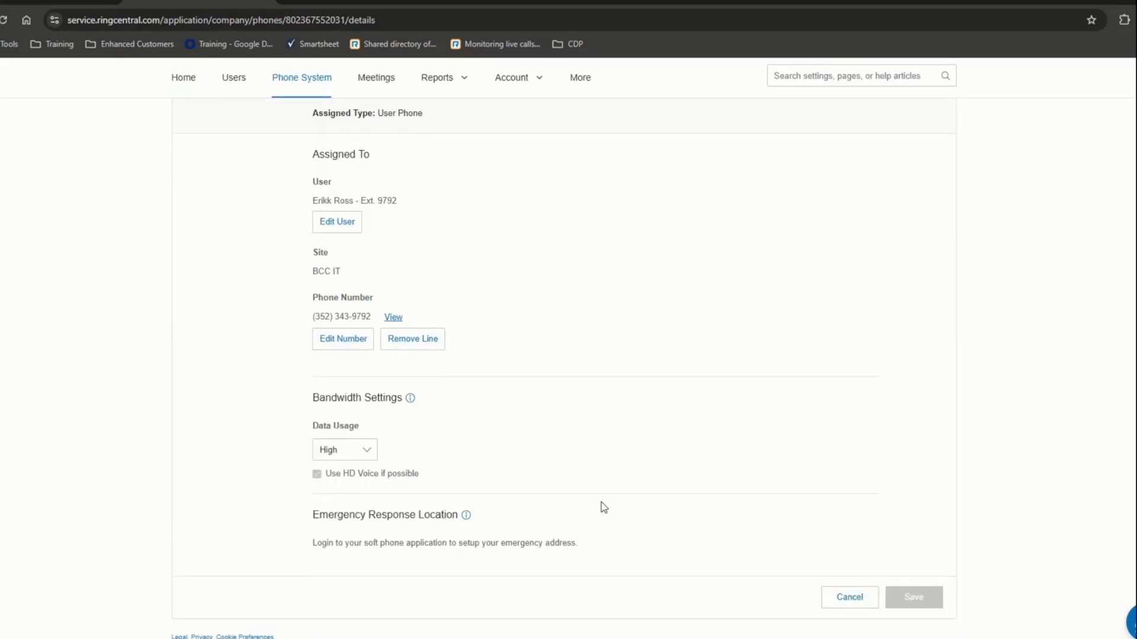
scroll(605, 499, up, 3)
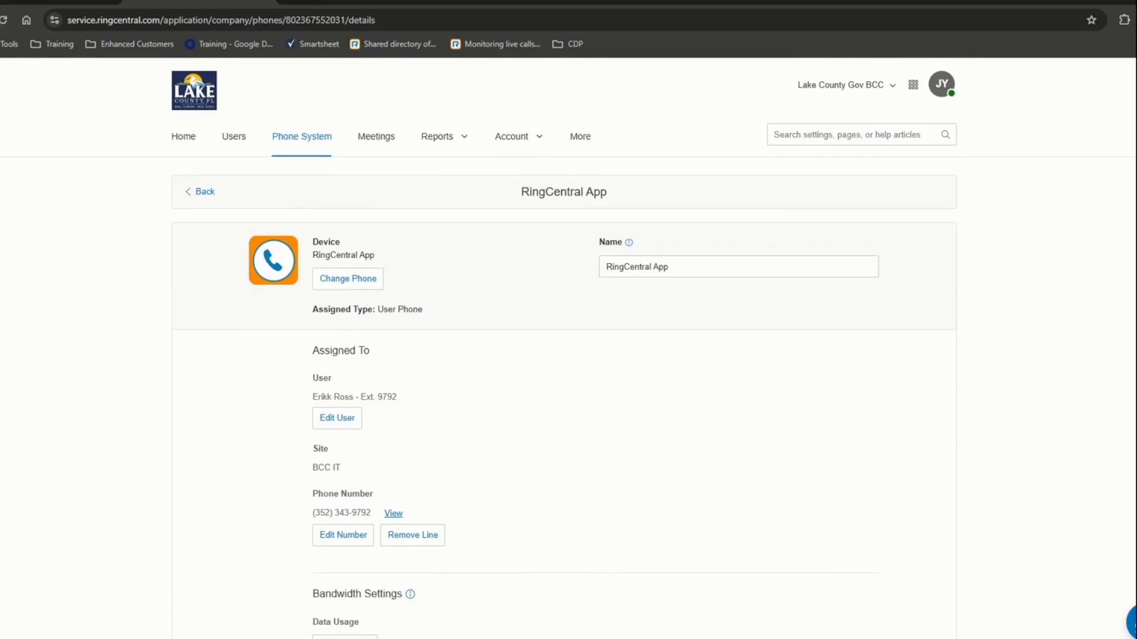
click(0, 20)
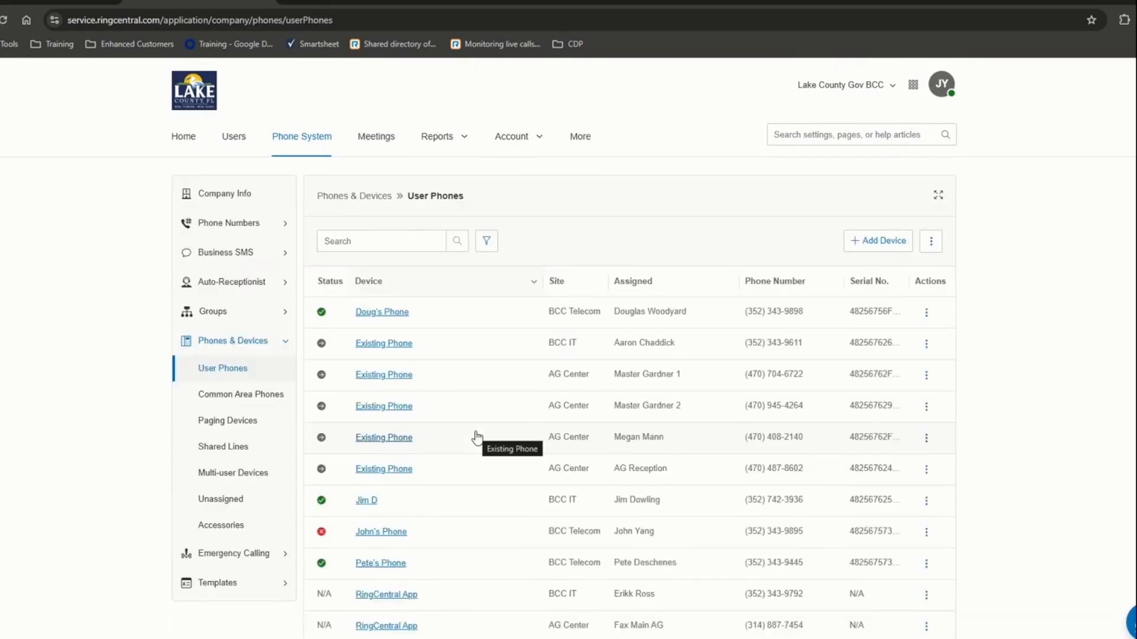
- Show the Unassigned devices list of 525 devices and scroll through its Poly Edge E320 entries
scroll(478, 439, down, 3)
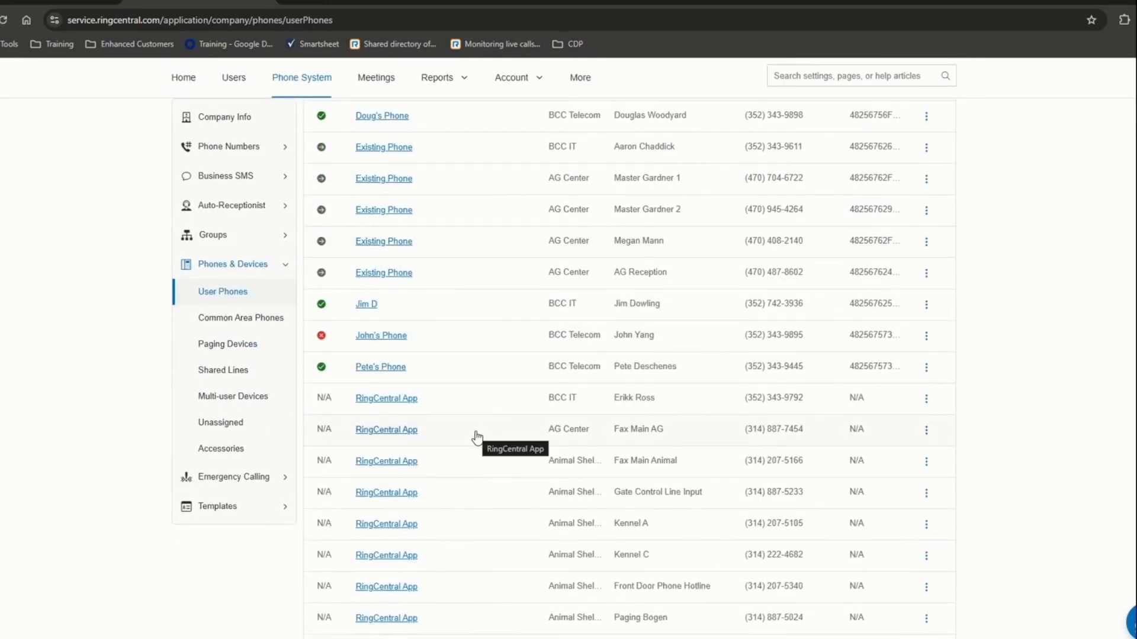
click(220, 424)
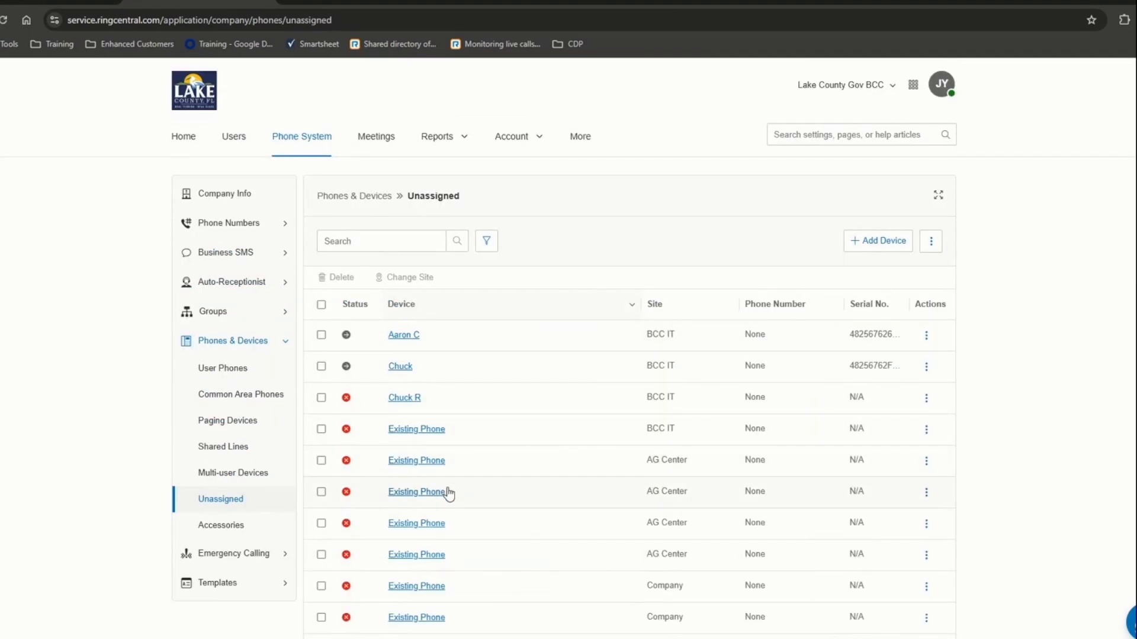
scroll(449, 480, down, 6)
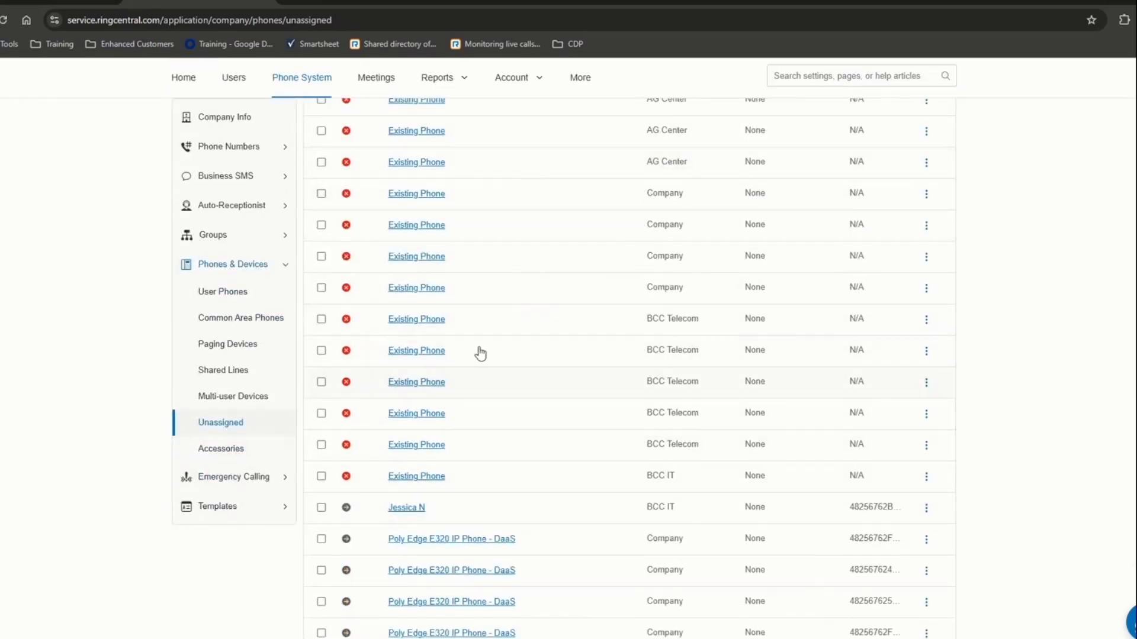
scroll(471, 339, down, 3)
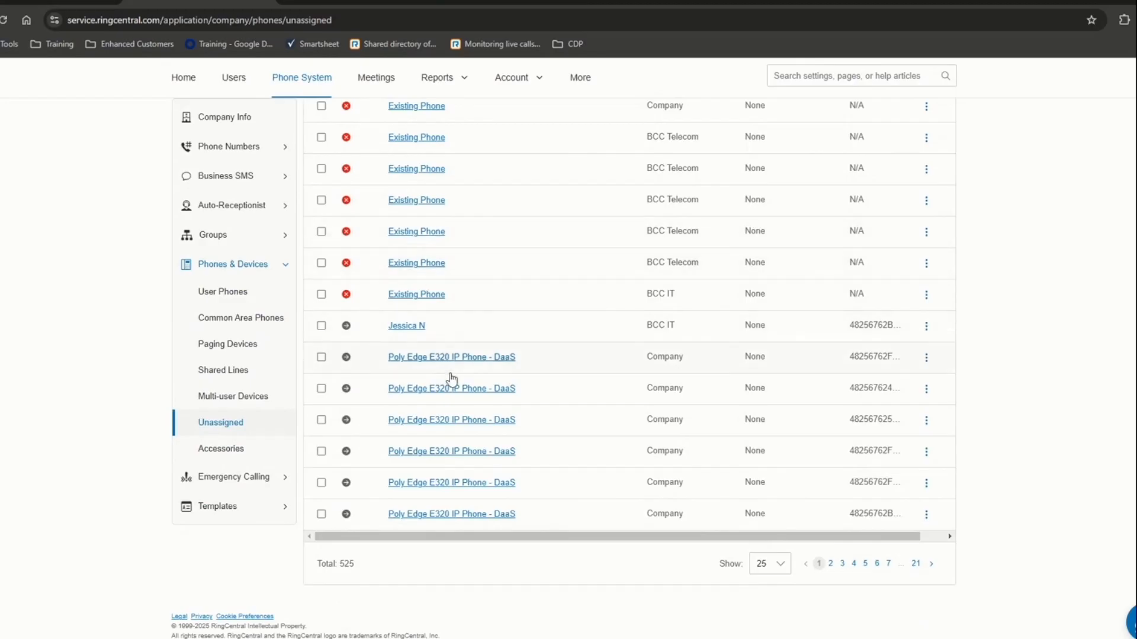
scroll(455, 379, up, 3)
scroll(457, 377, up, 5)
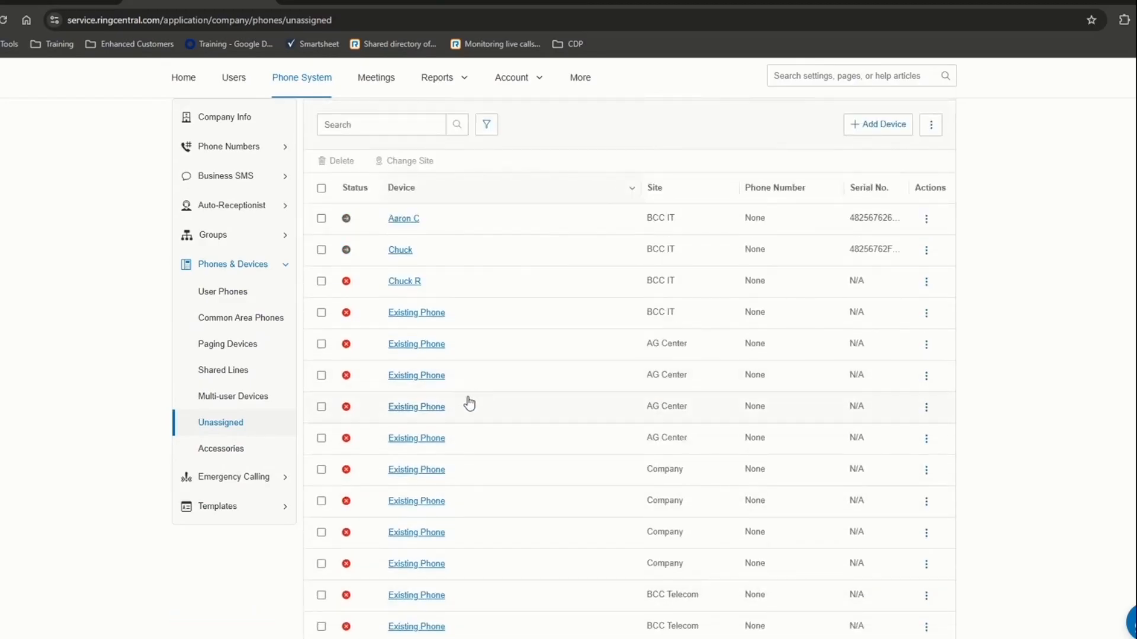
- Open the first unassigned Existing Phone at BCC IT and start Set Up and Provision
click(415, 314)
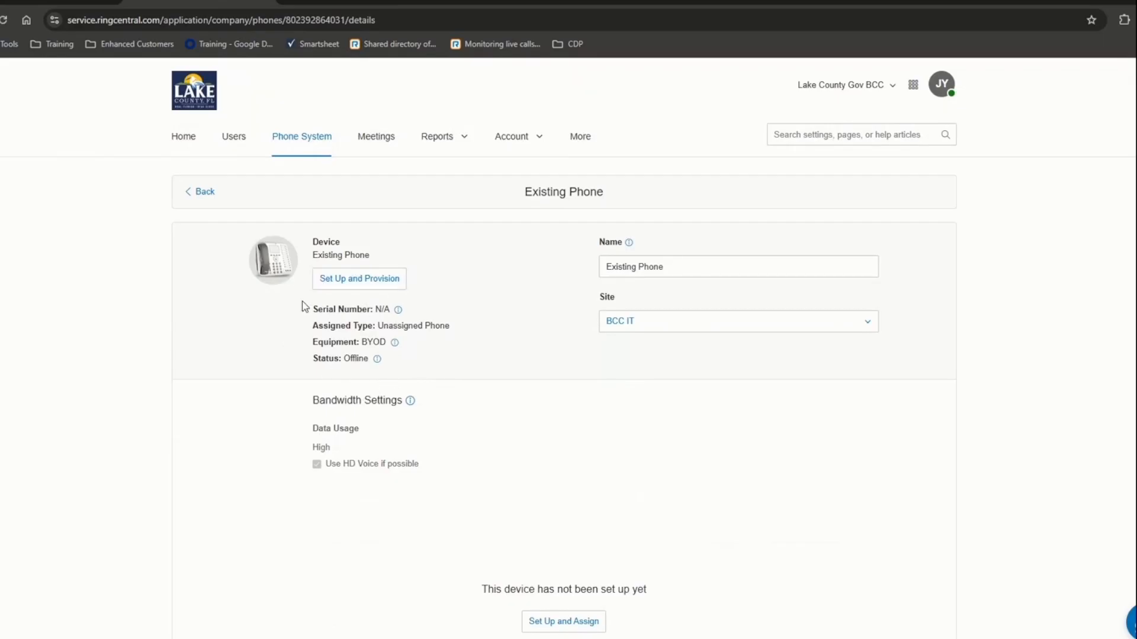
click(351, 286)
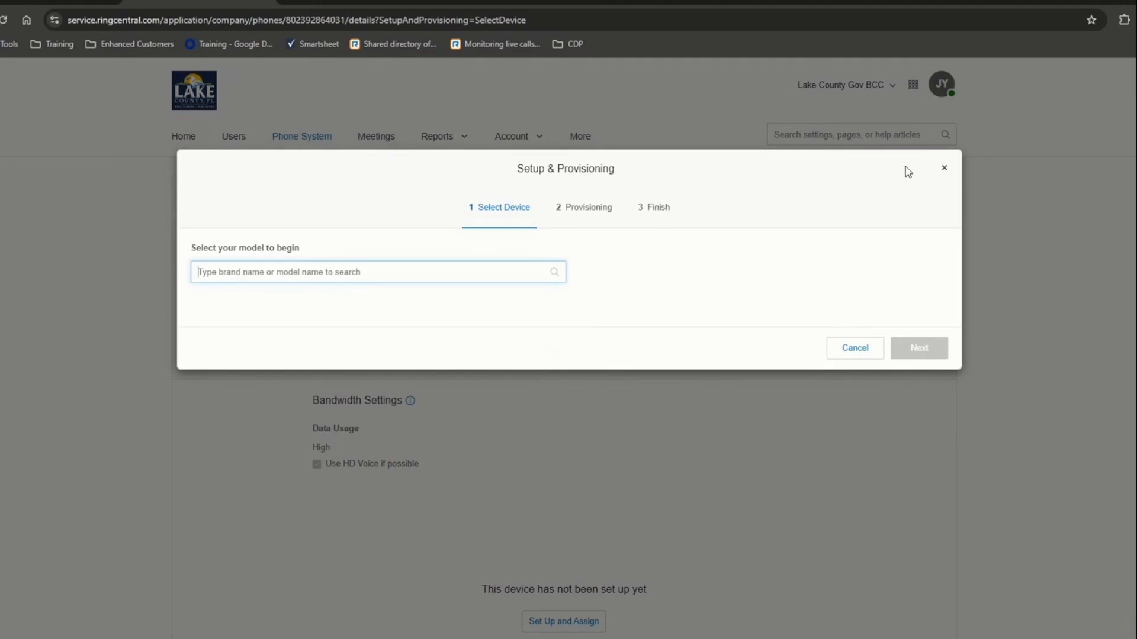
click(944, 168)
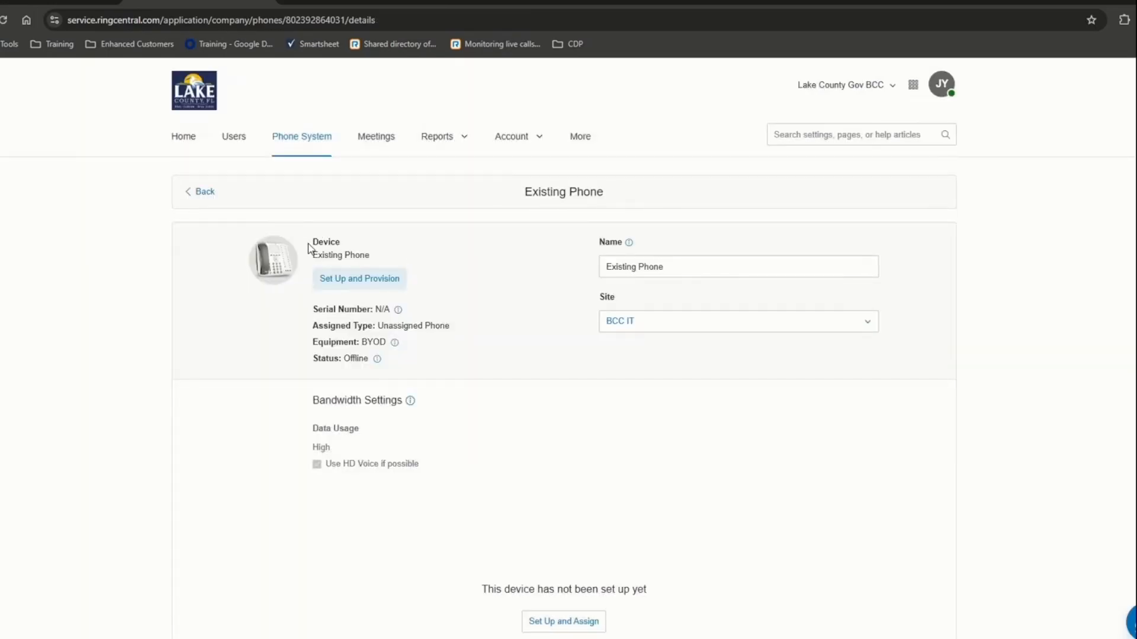
- Pick the Poly CCX 400 model, reach the MAC address step, then cancel the provisioning wizard
click(365, 281)
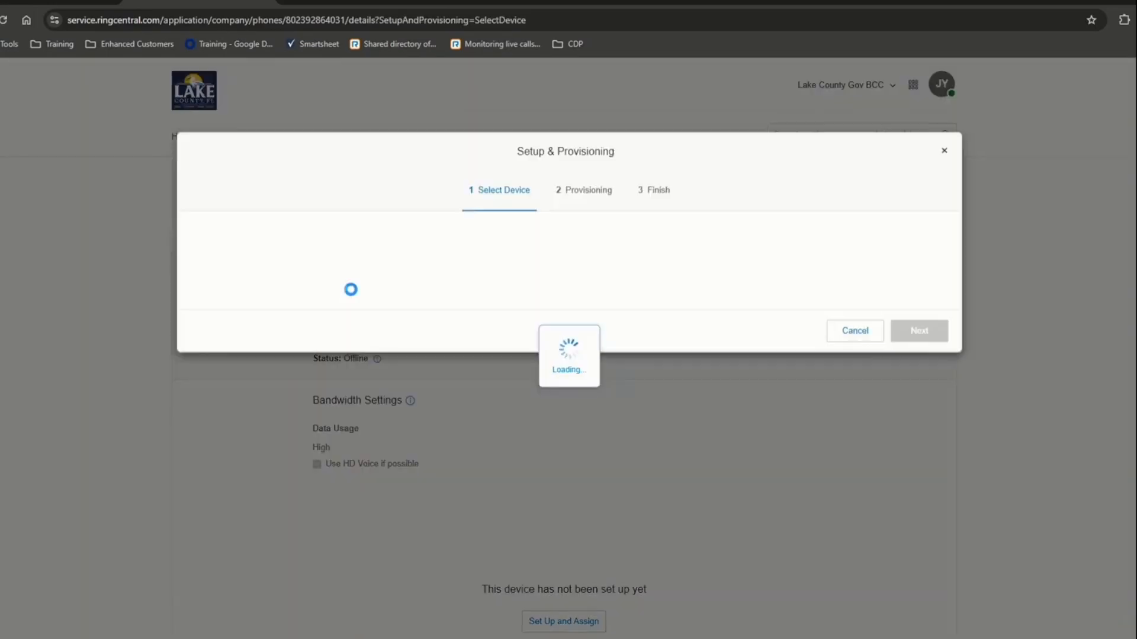
text(poly)
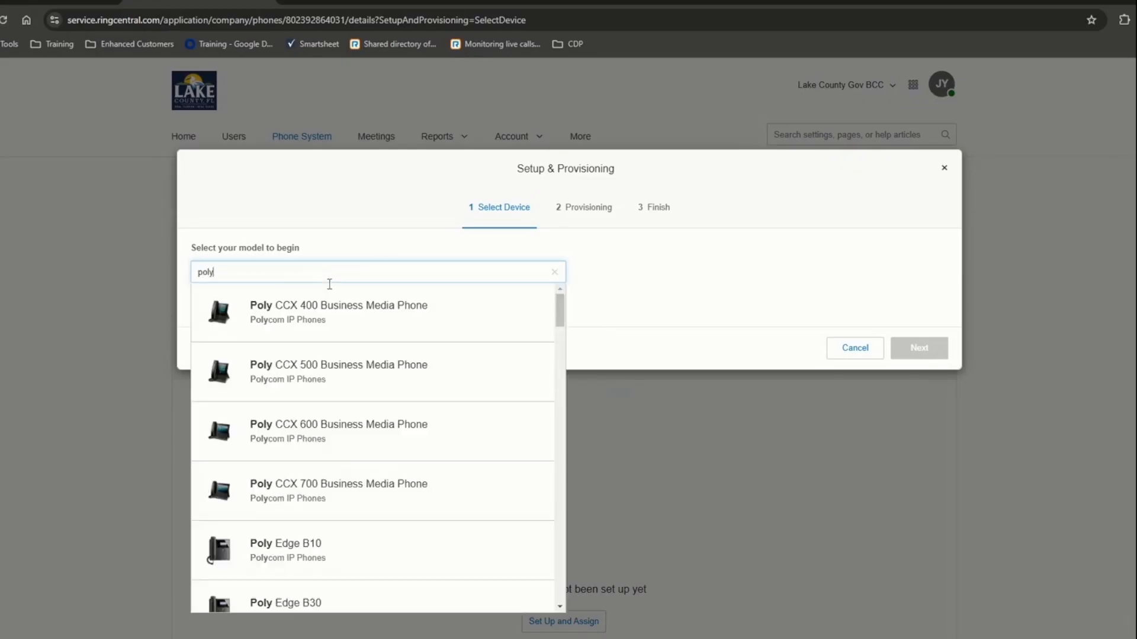
click(329, 312)
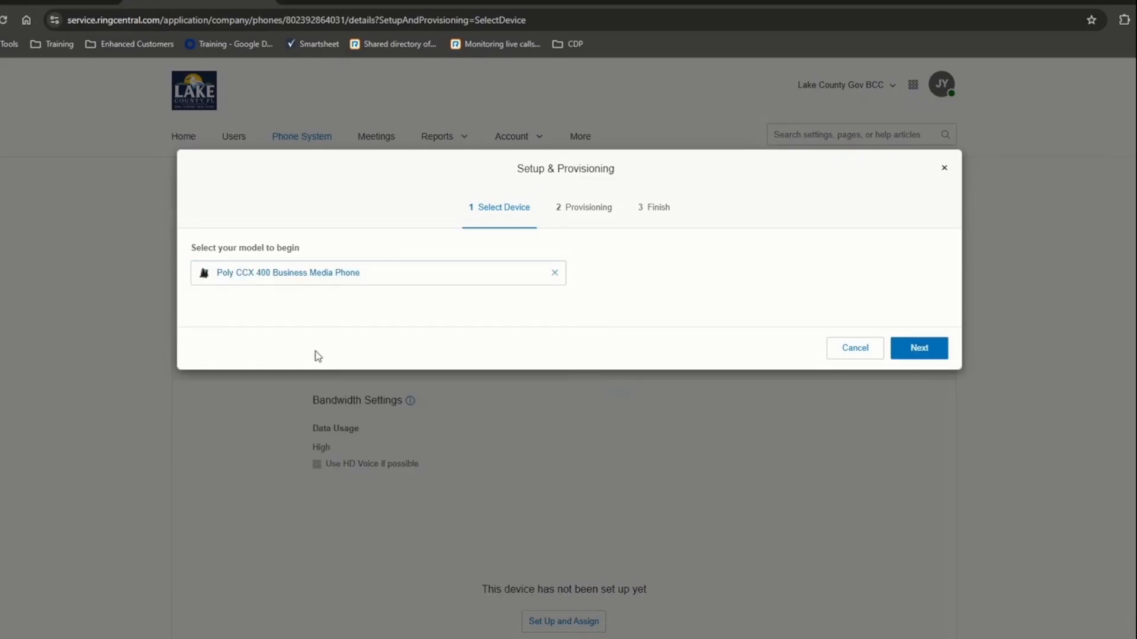
click(912, 354)
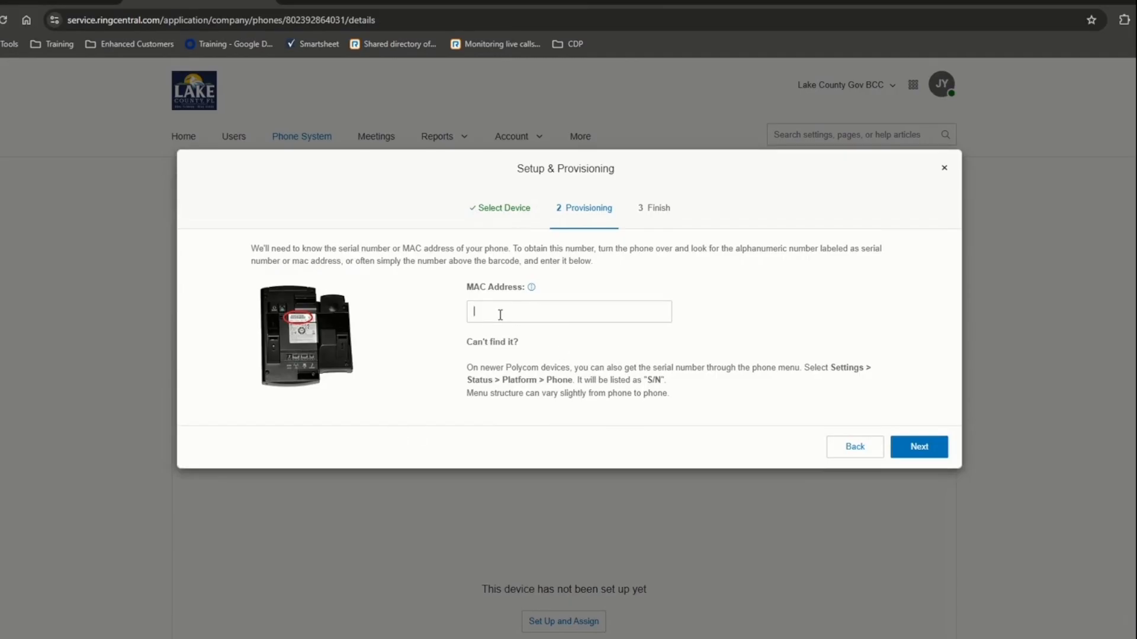
click(564, 319)
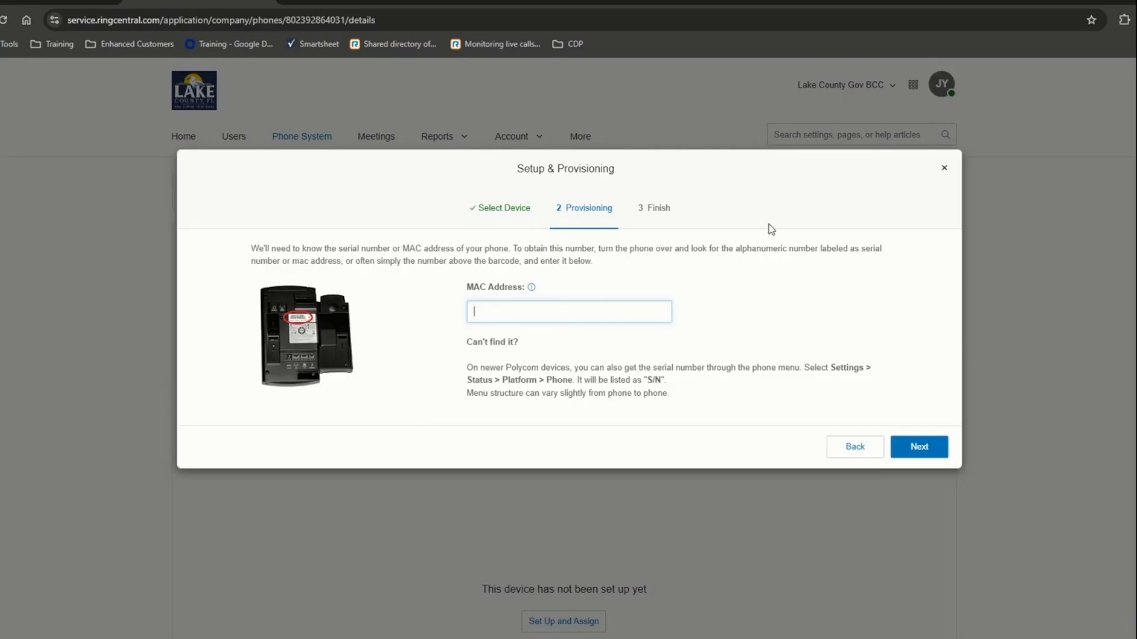
click(944, 170)
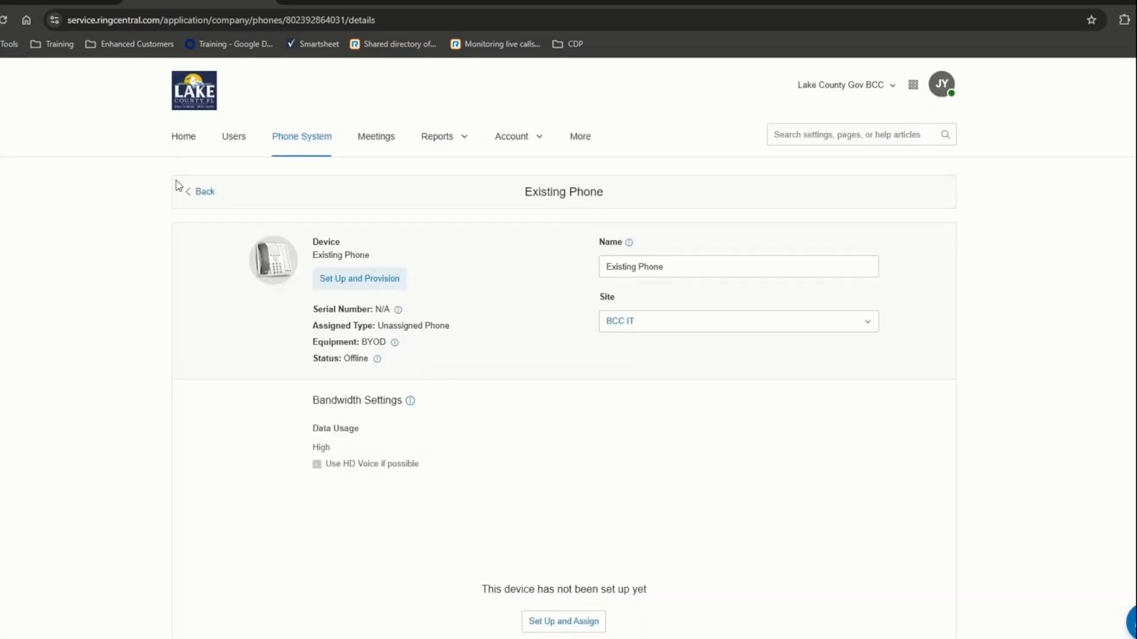
click(195, 192)
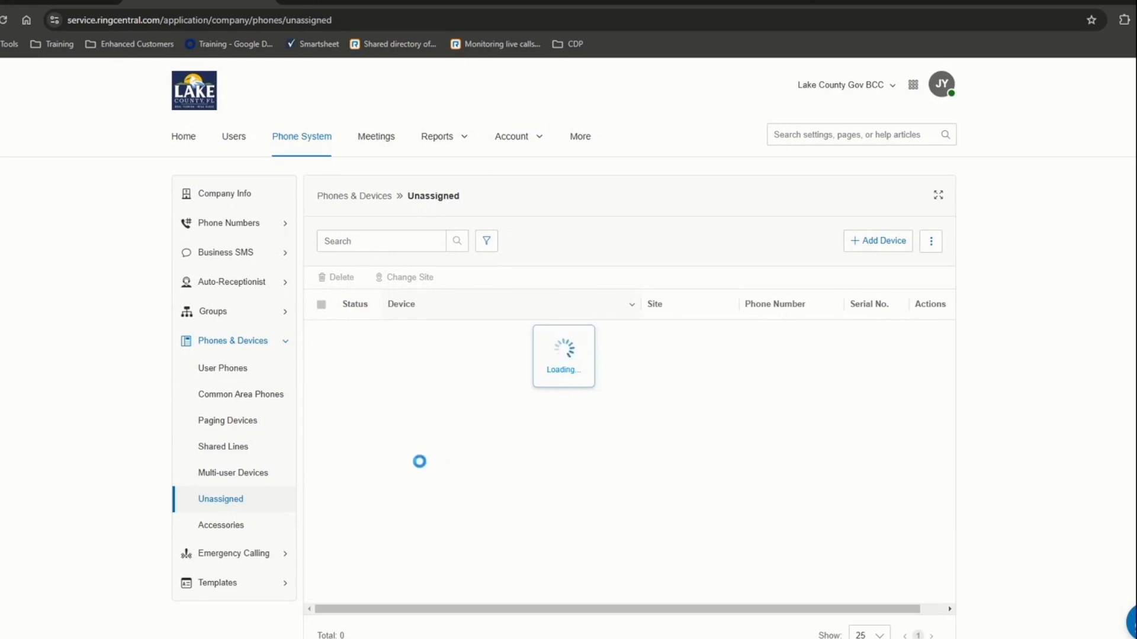
- Sort the unassigned devices by Status, reverse to ascending, then return to the User Phones list
scroll(424, 462, down, 10)
scroll(422, 467, up, 10)
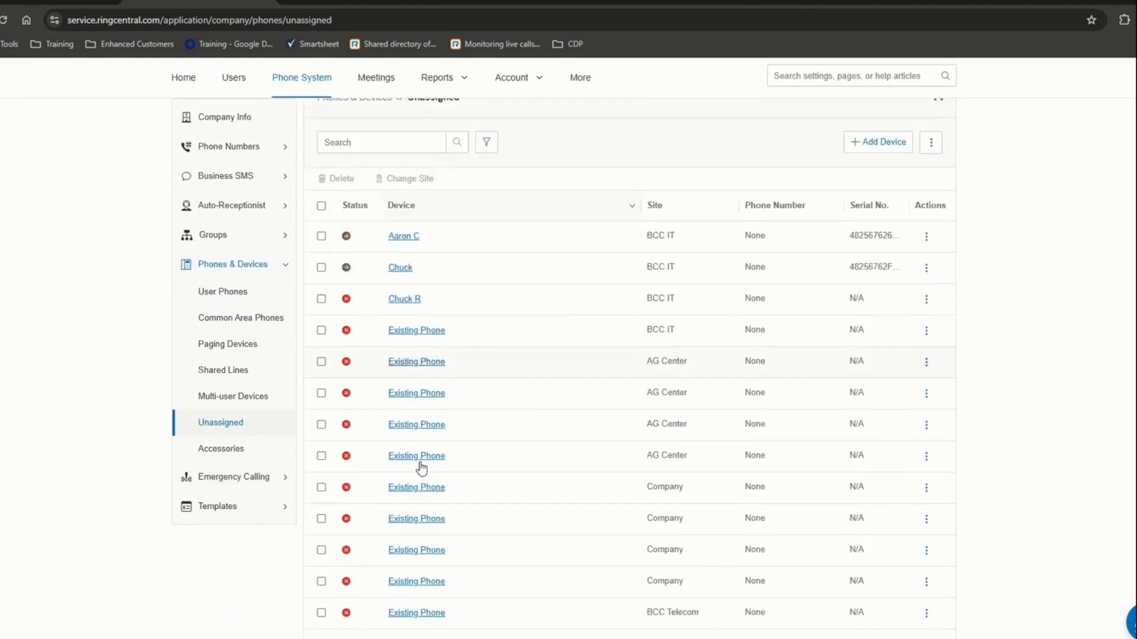
click(359, 307)
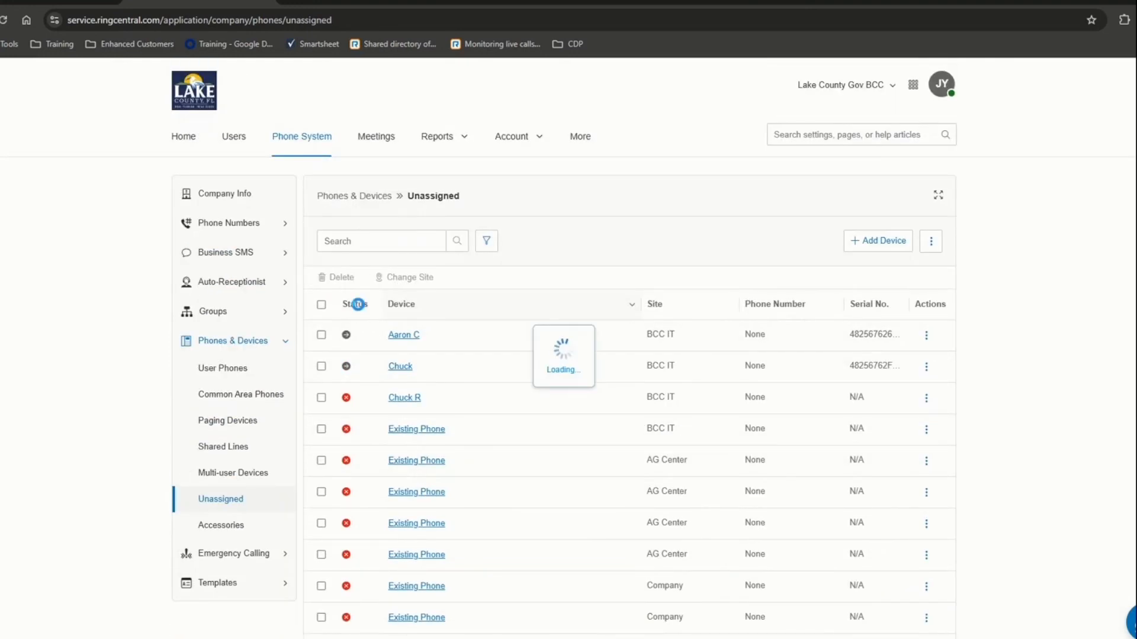
click(359, 306)
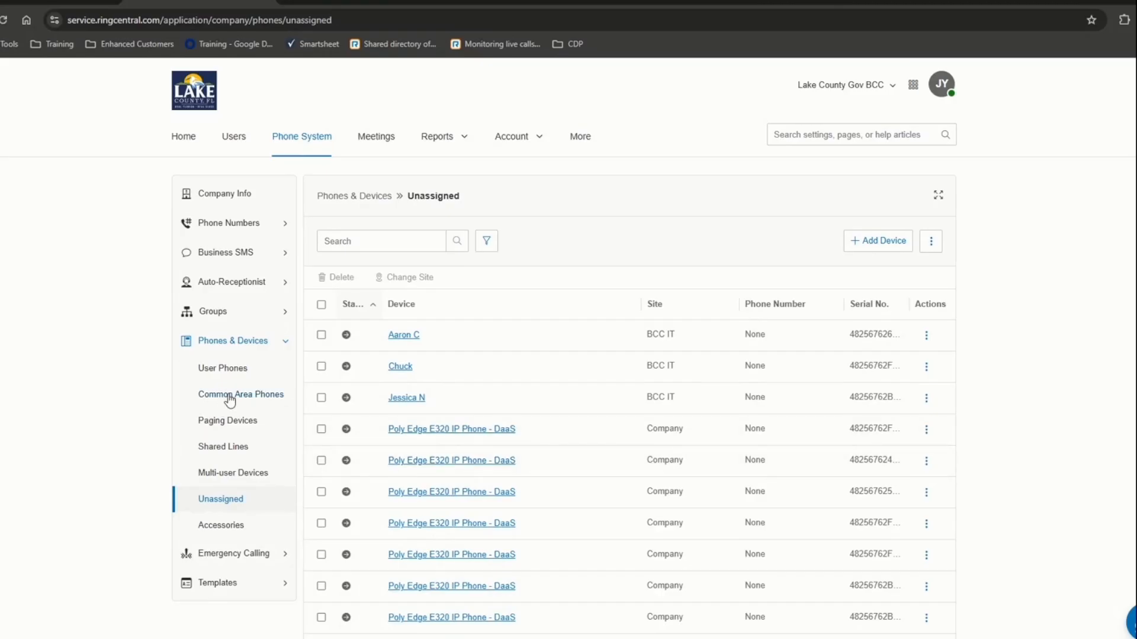
click(224, 370)
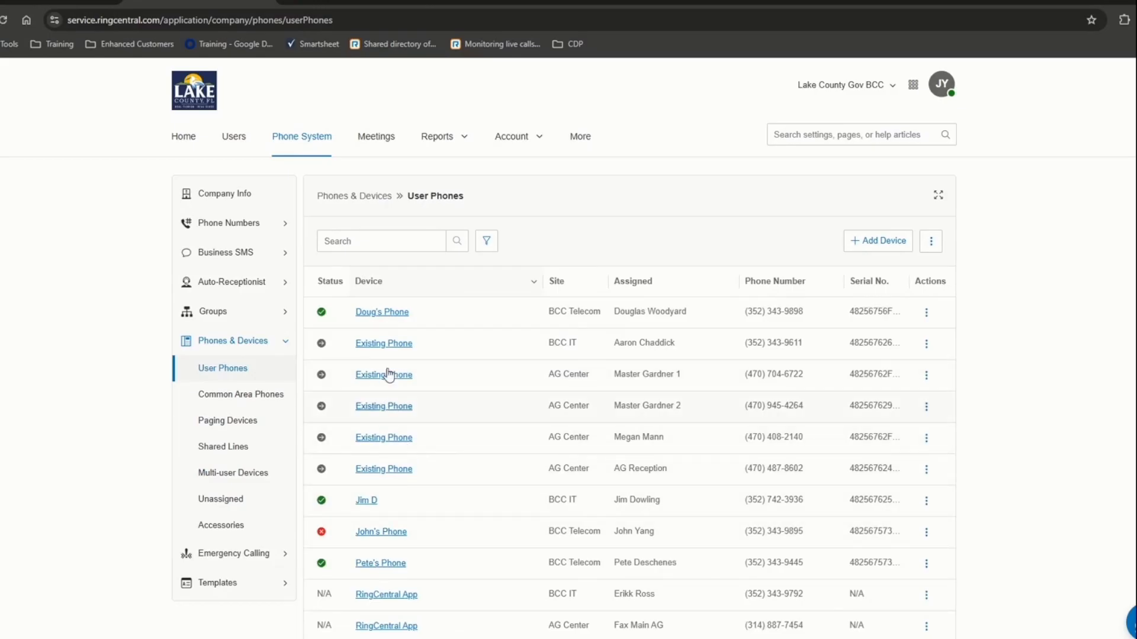
- Review the Poly Edge E320 phone's device, serial, status, assigned user, site and number details
click(372, 314)
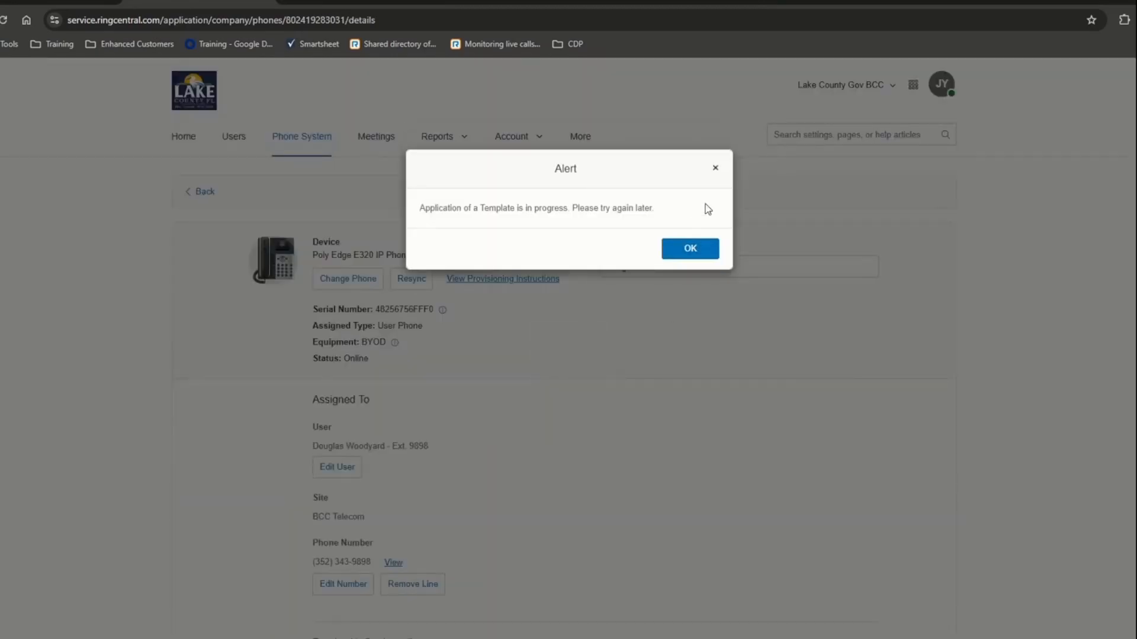
click(715, 171)
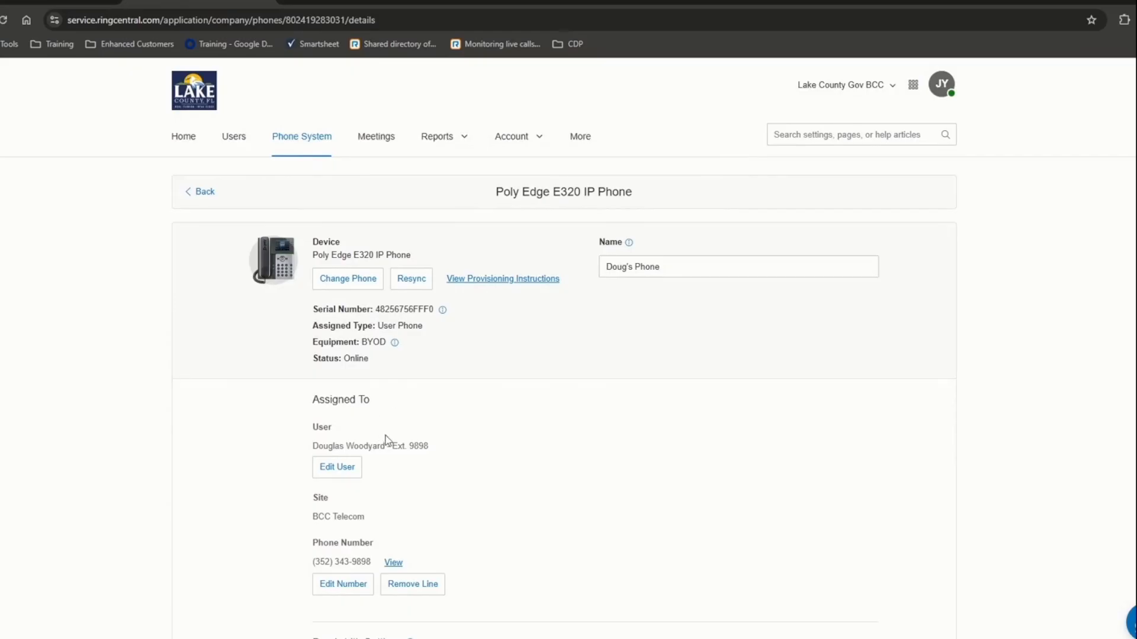
scroll(426, 437, down, 3)
scroll(426, 437, up, 1)
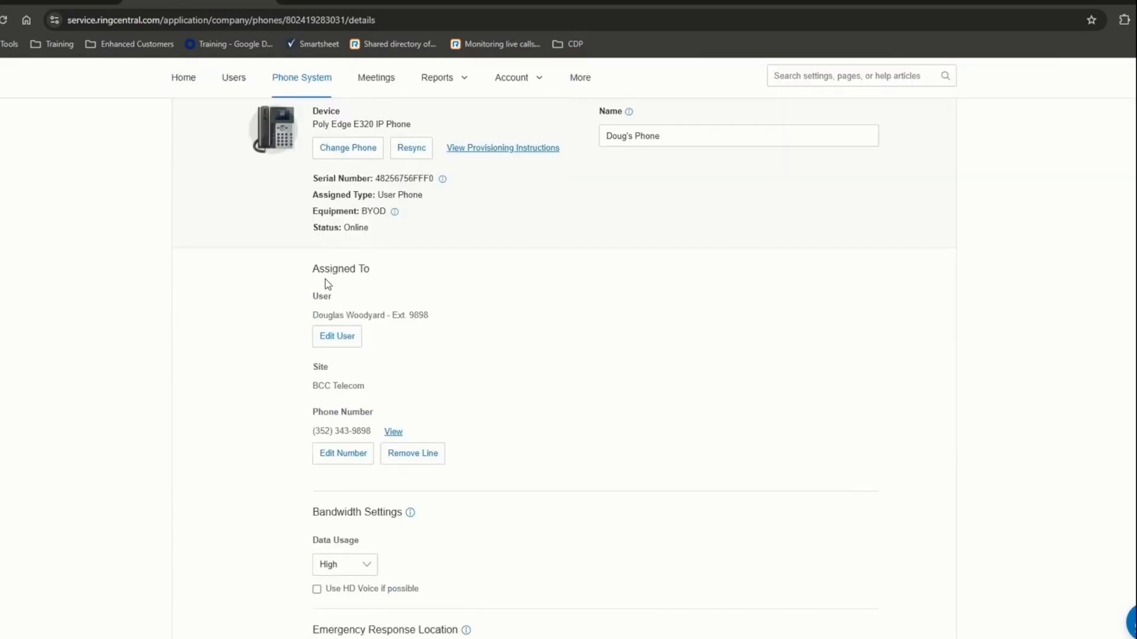
drag(325, 279, 568, 553)
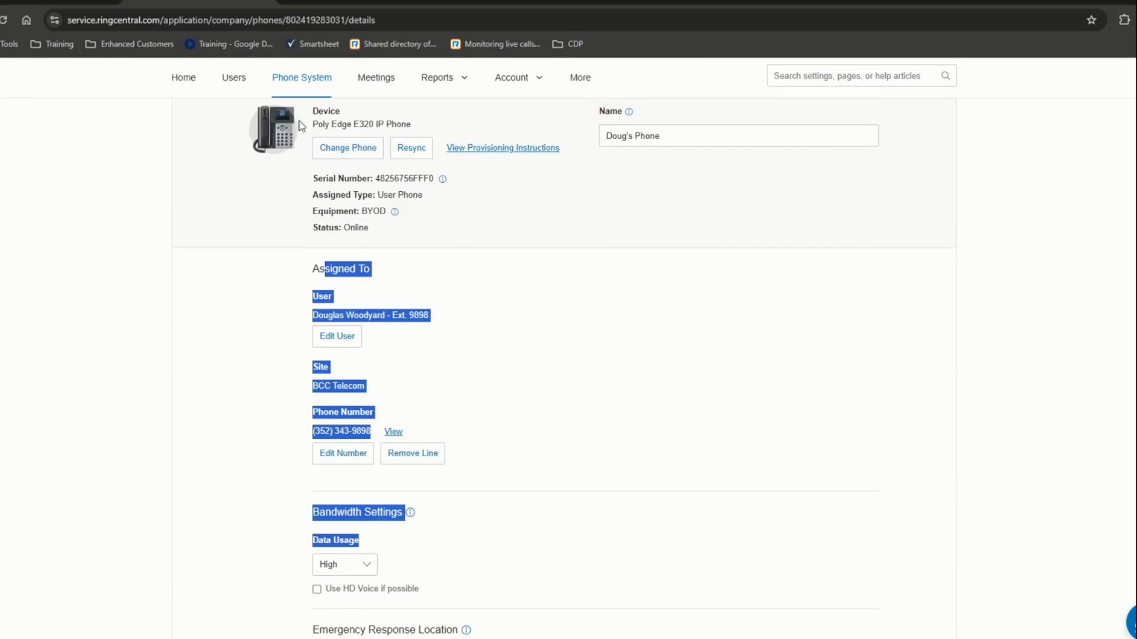
scroll(273, 243, up, 1)
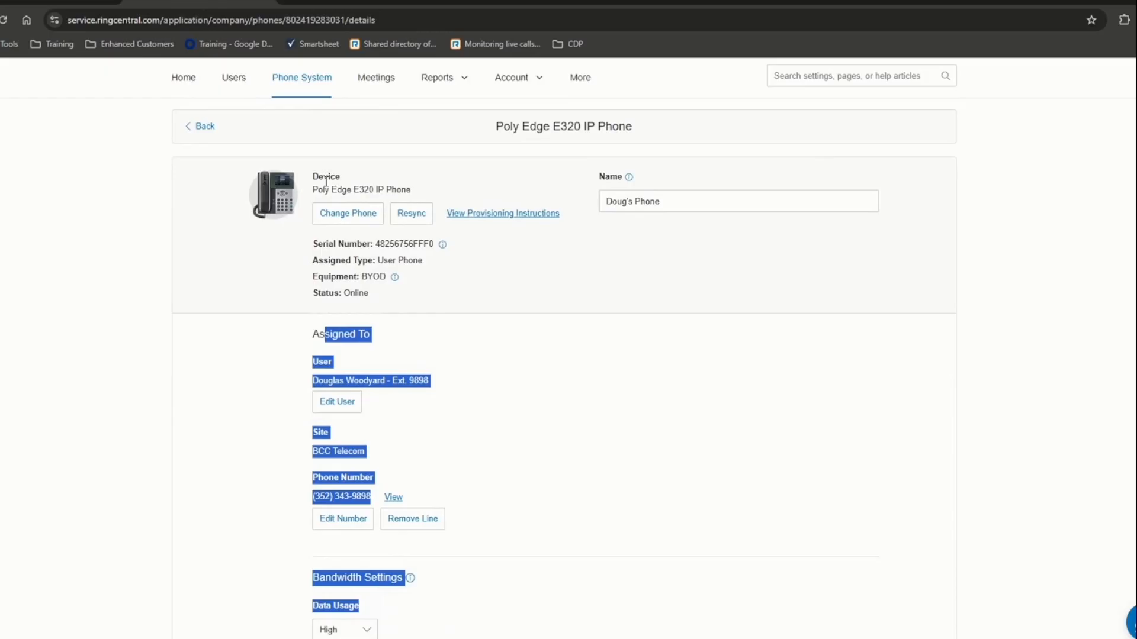
drag(318, 176, 475, 290)
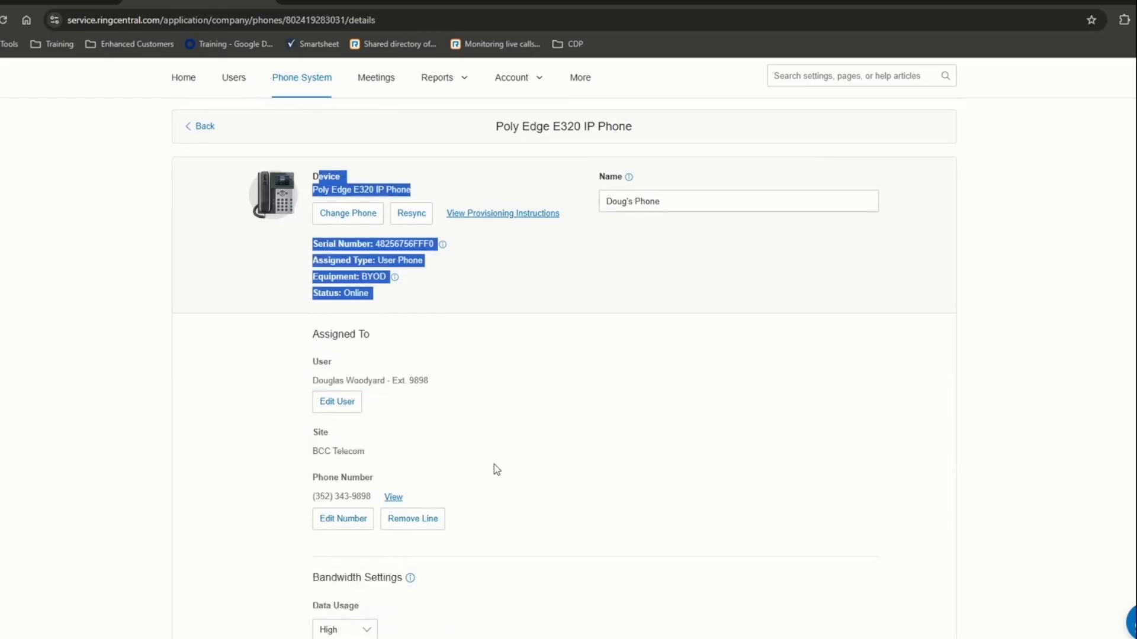
drag(325, 334, 508, 531)
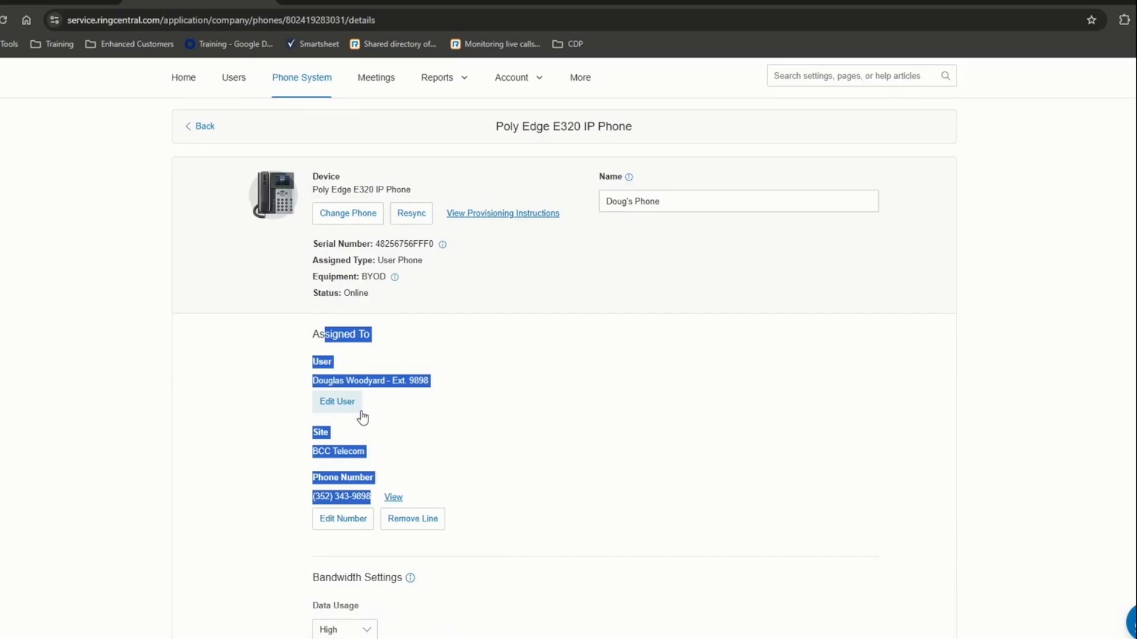
click(204, 127)
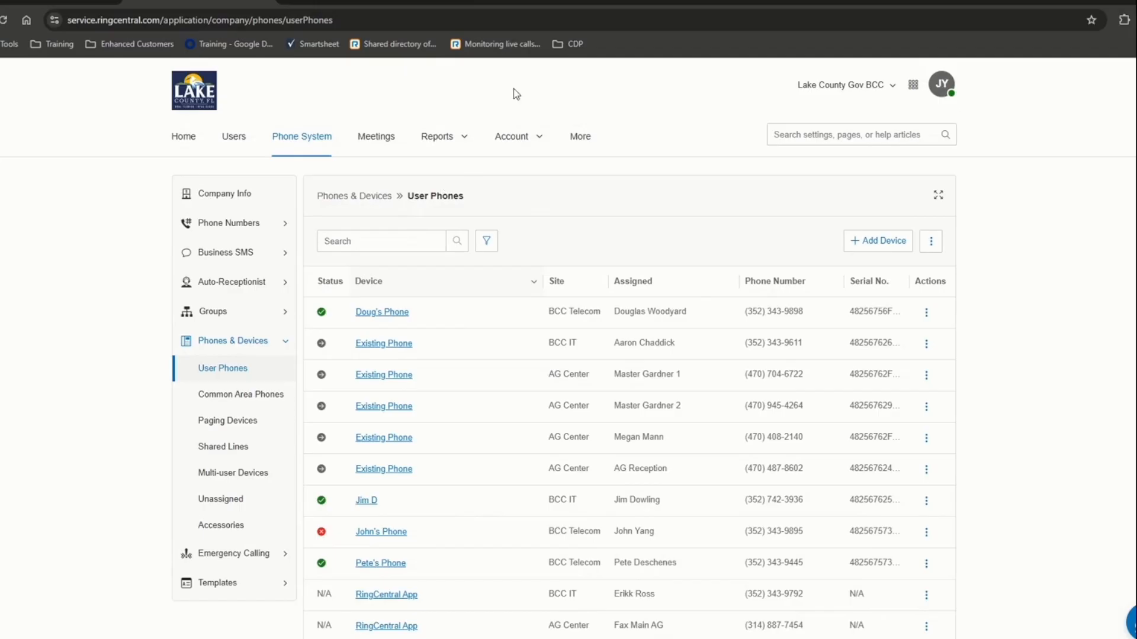
- View the University and Support pages, then the account Summary showing Activated, RingEX Advanced
click(519, 3)
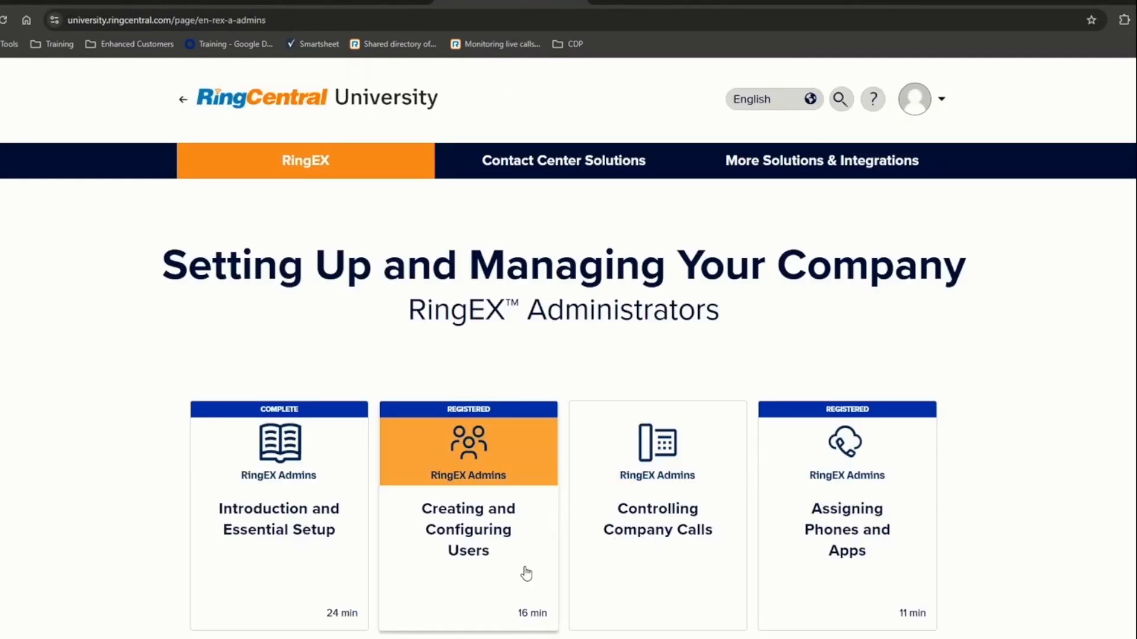
click(641, 3)
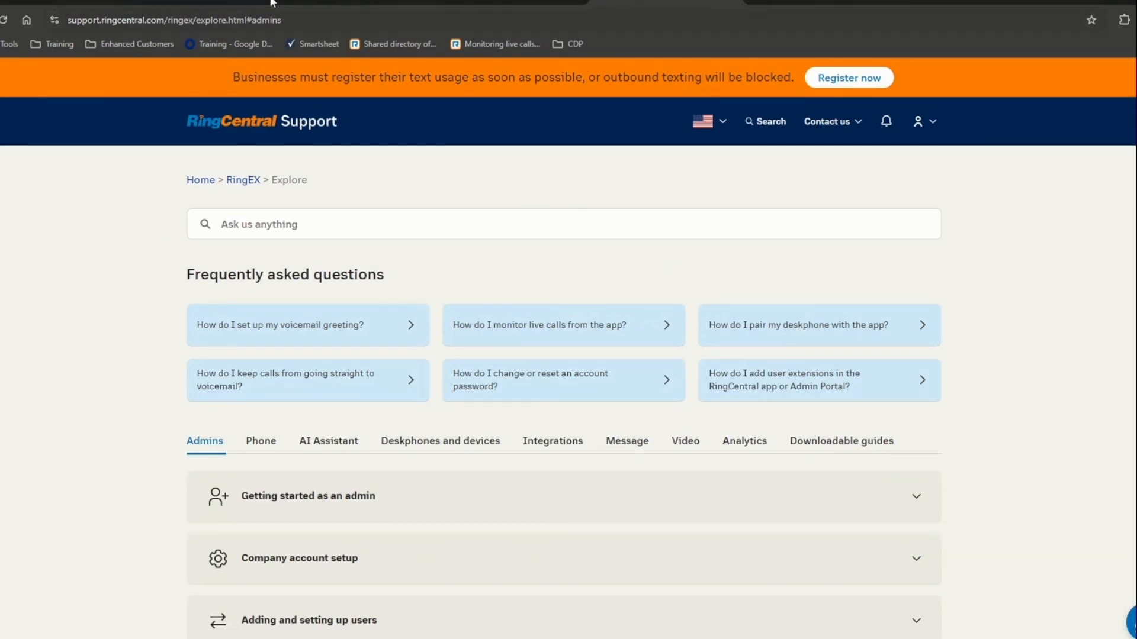
click(65, 2)
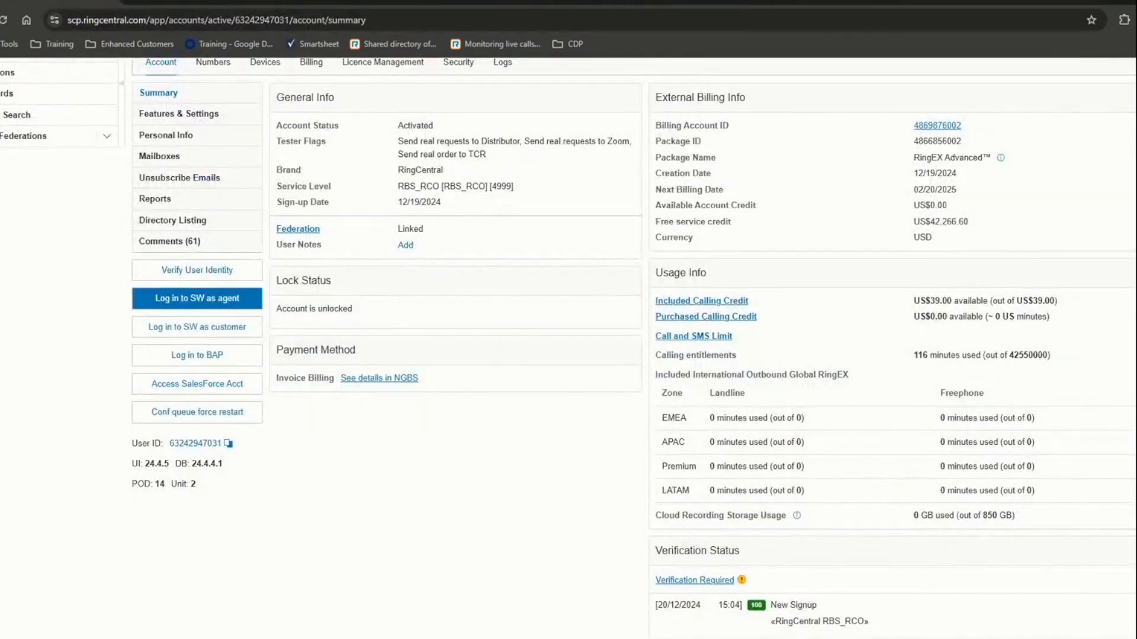
- Go back to the User Phones list and scroll down to its RingCentral App entries
click(229, 2)
scroll(450, 479, down, 5)
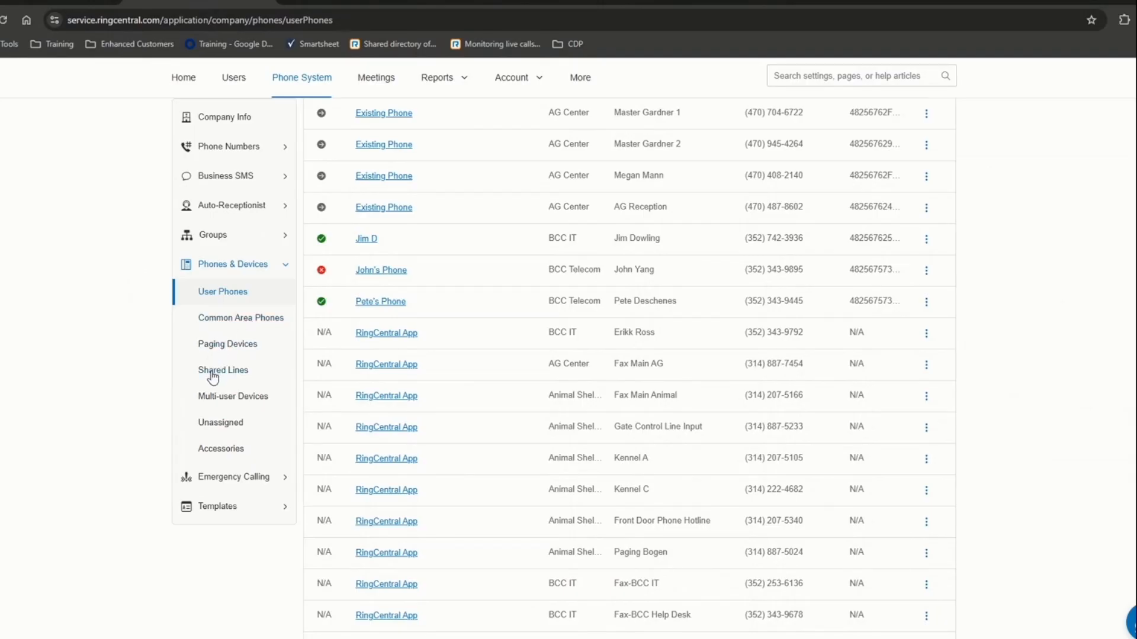
- Browse the Common Area Phones, Paging Devices, Shared Lines and Multi-user Devices lists twice, ending on Shared Lines
click(214, 318)
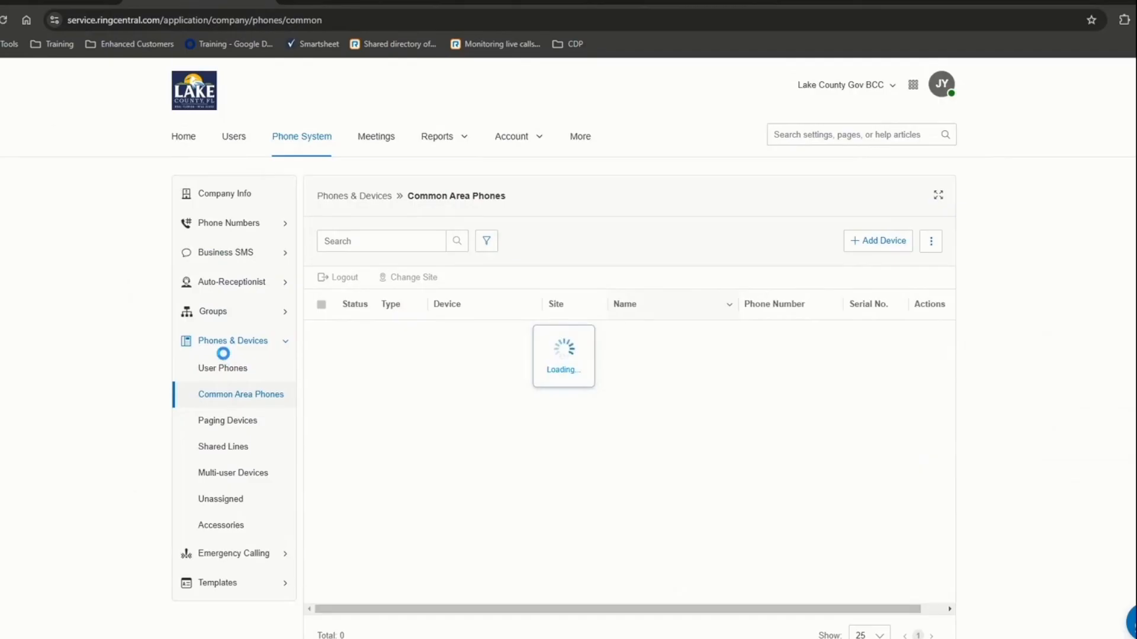
click(227, 420)
click(223, 448)
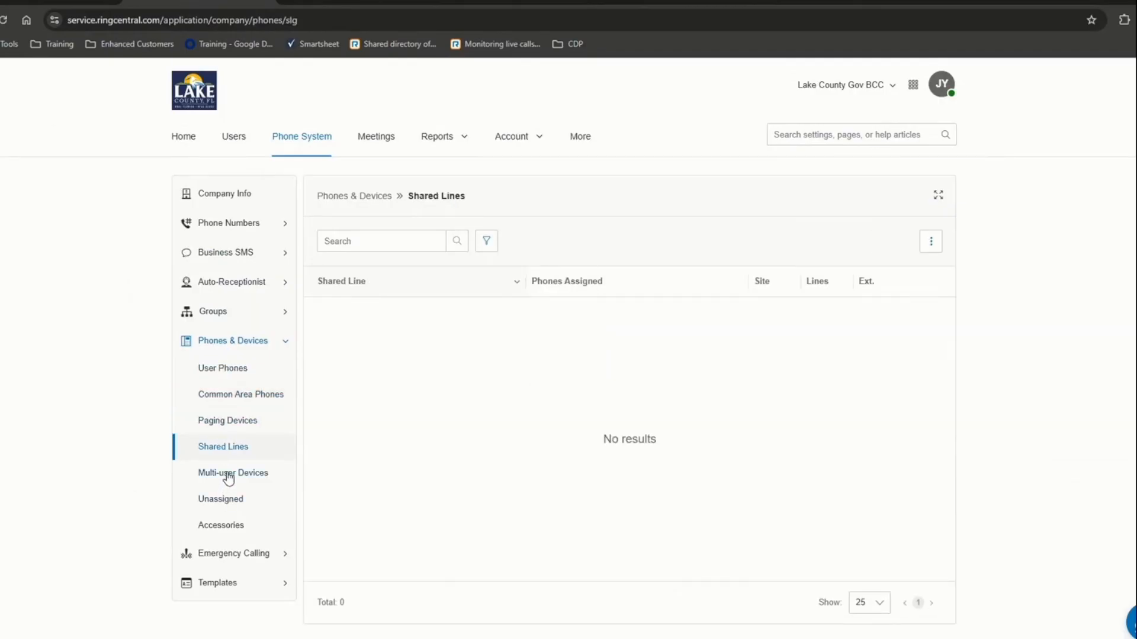
click(229, 476)
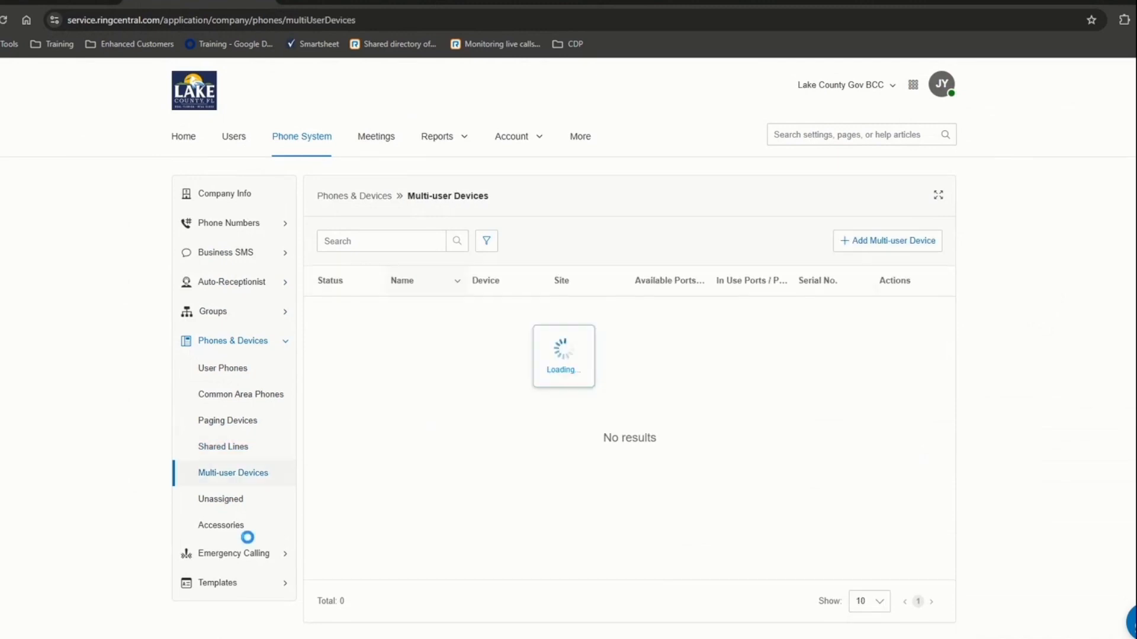
click(229, 396)
click(226, 423)
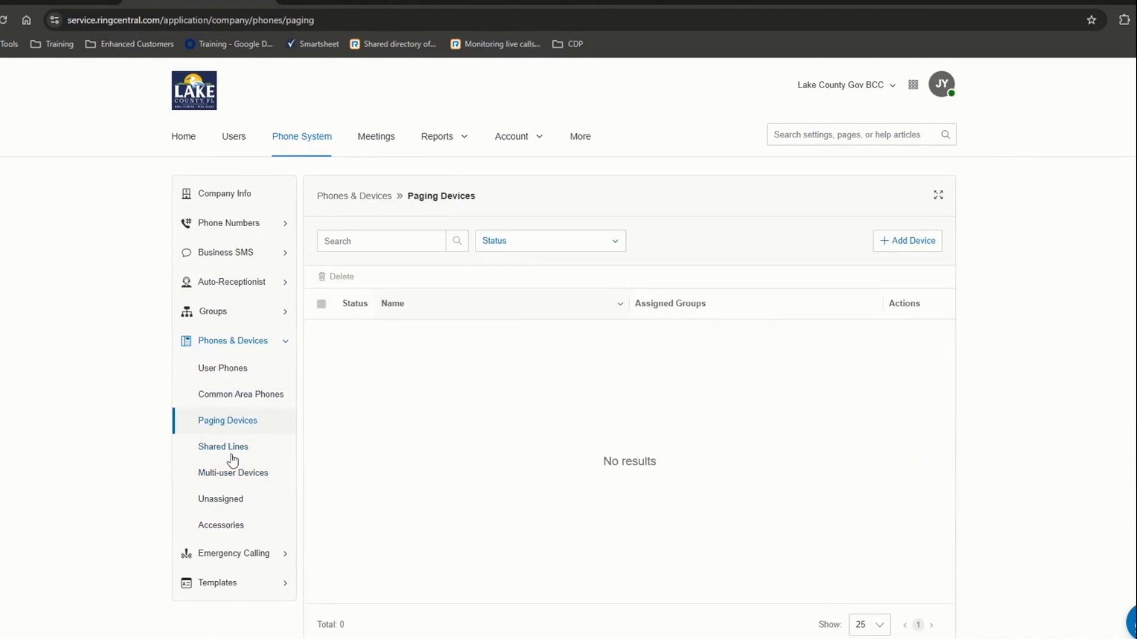
click(230, 450)
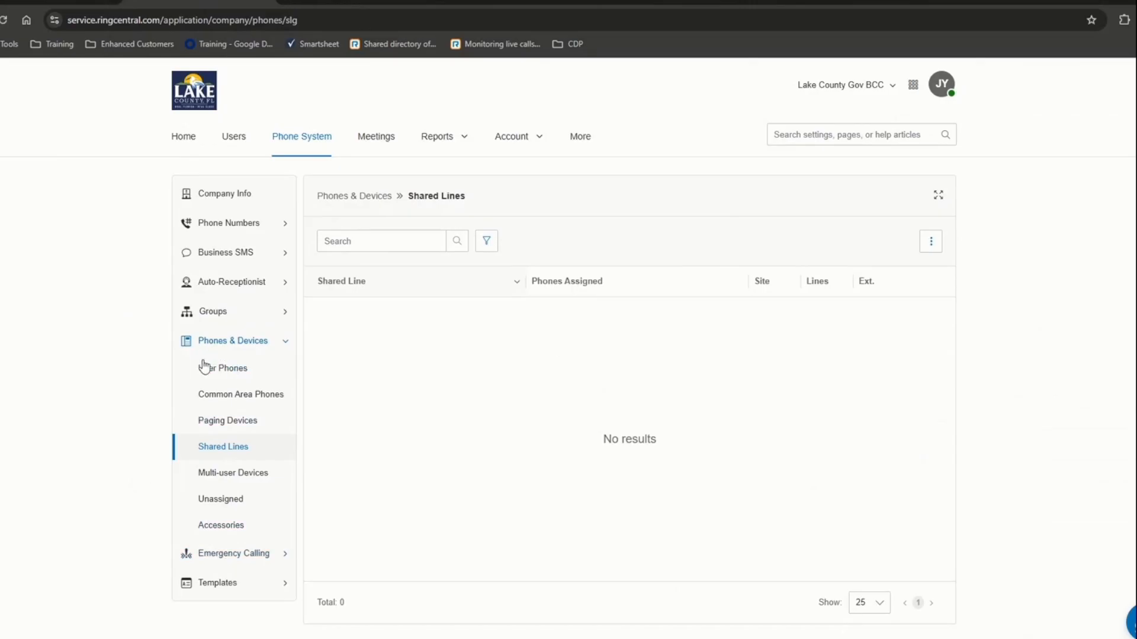
mouse_move(189, 371)
mouse_down()
mouse_move(215, 401)
mouse_move(188, 368)
mouse_up()
- Check the empty Multi-user Devices list, then launch RingCentral Analytics from the Reports menu
click(239, 481)
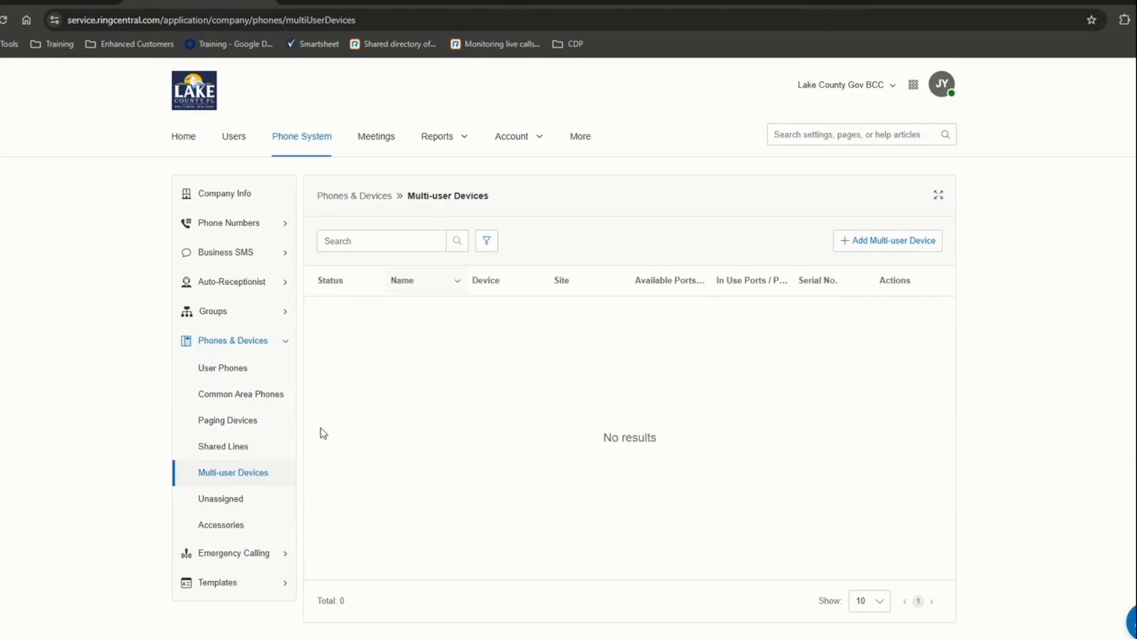
scroll(320, 428, down, 1)
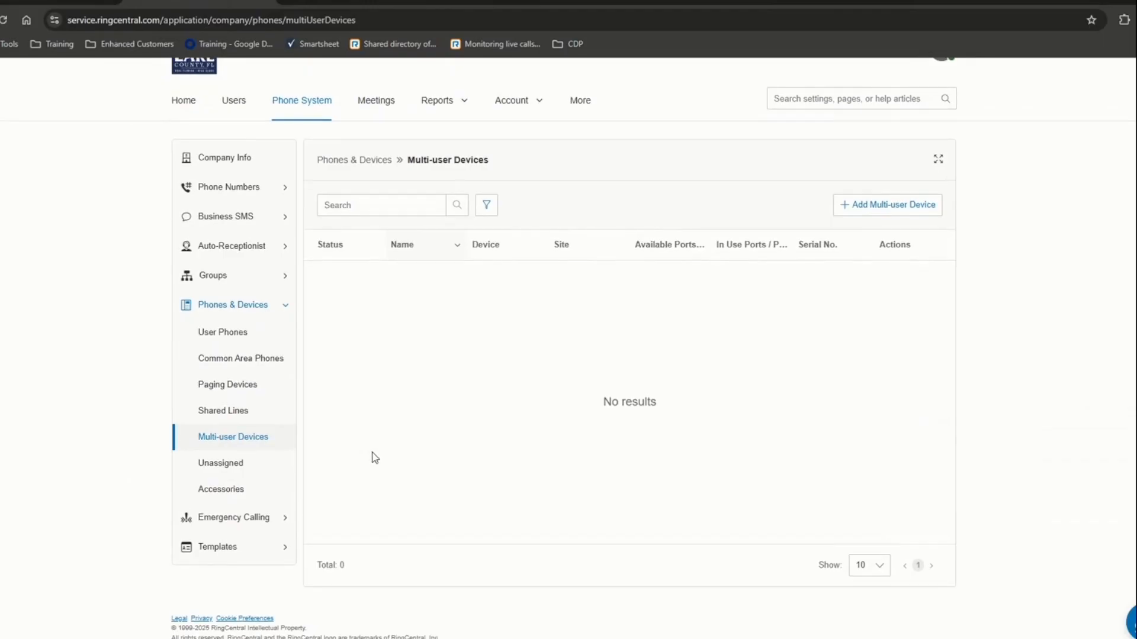
scroll(375, 457, up, 1)
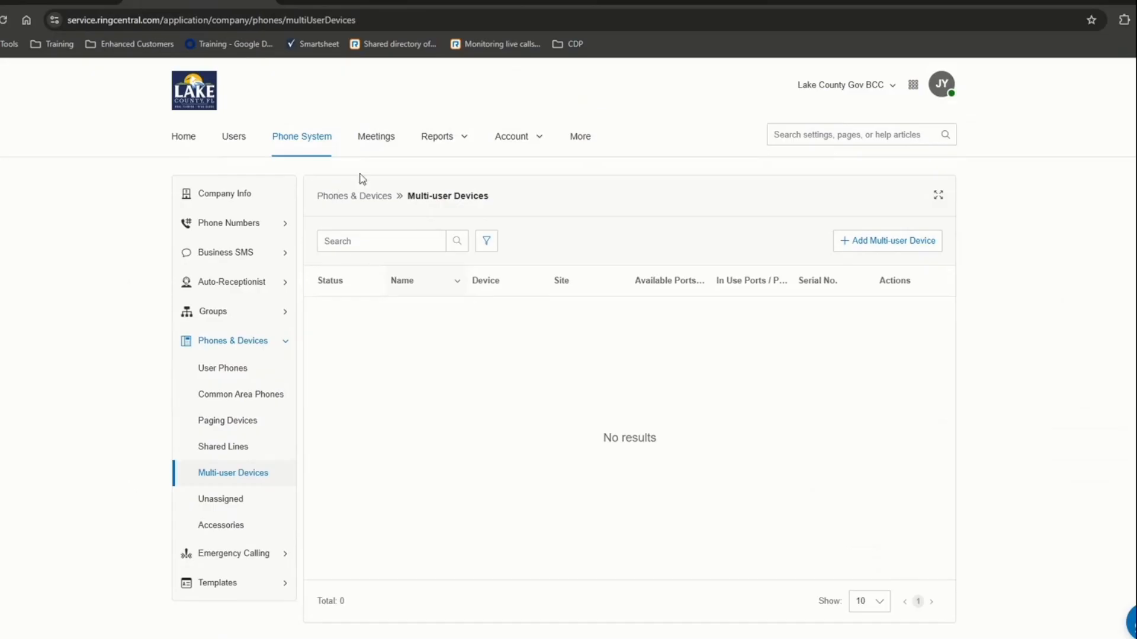
click(437, 140)
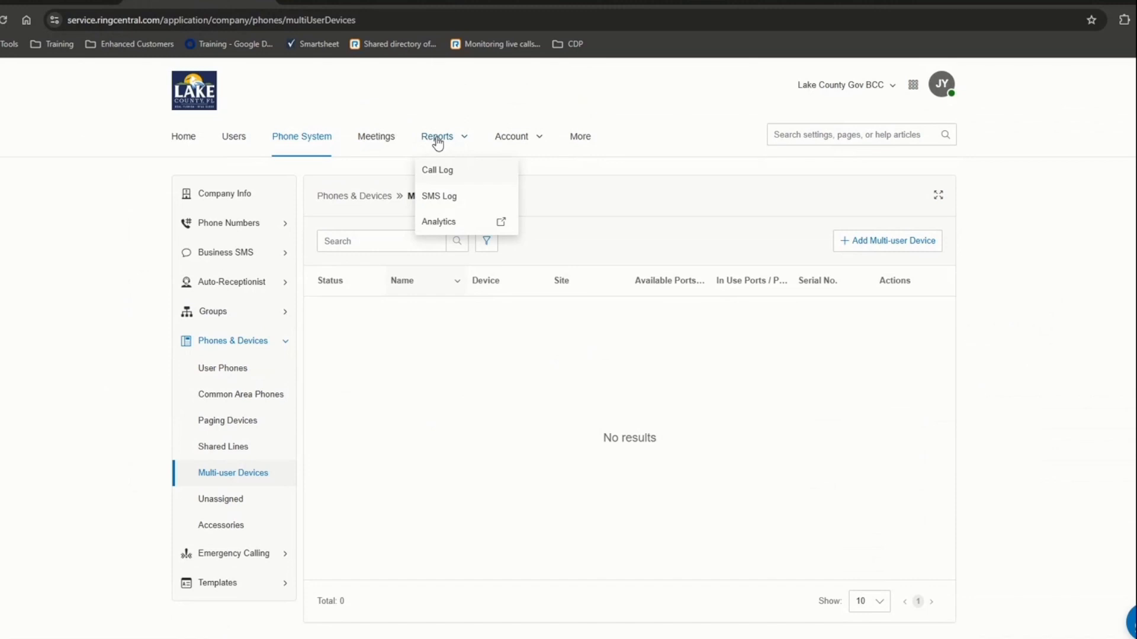
click(443, 229)
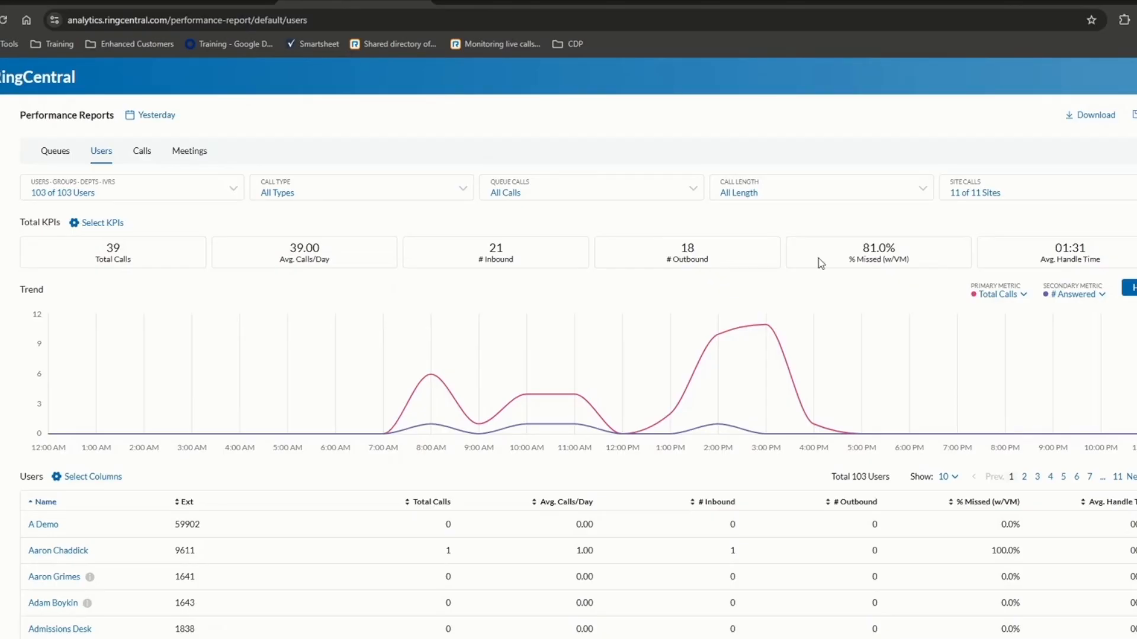
- Switch the Users report's date range to Last Month, then to This Month
mouse_move(12, 196)
mouse_move(431, 391)
click(151, 118)
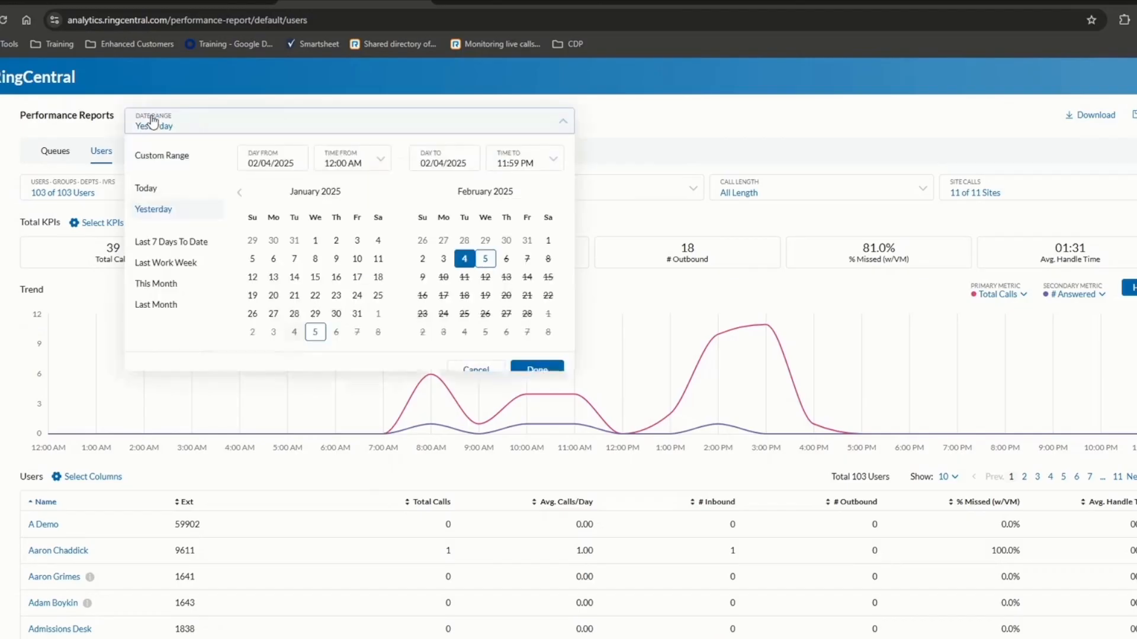
click(156, 305)
click(533, 371)
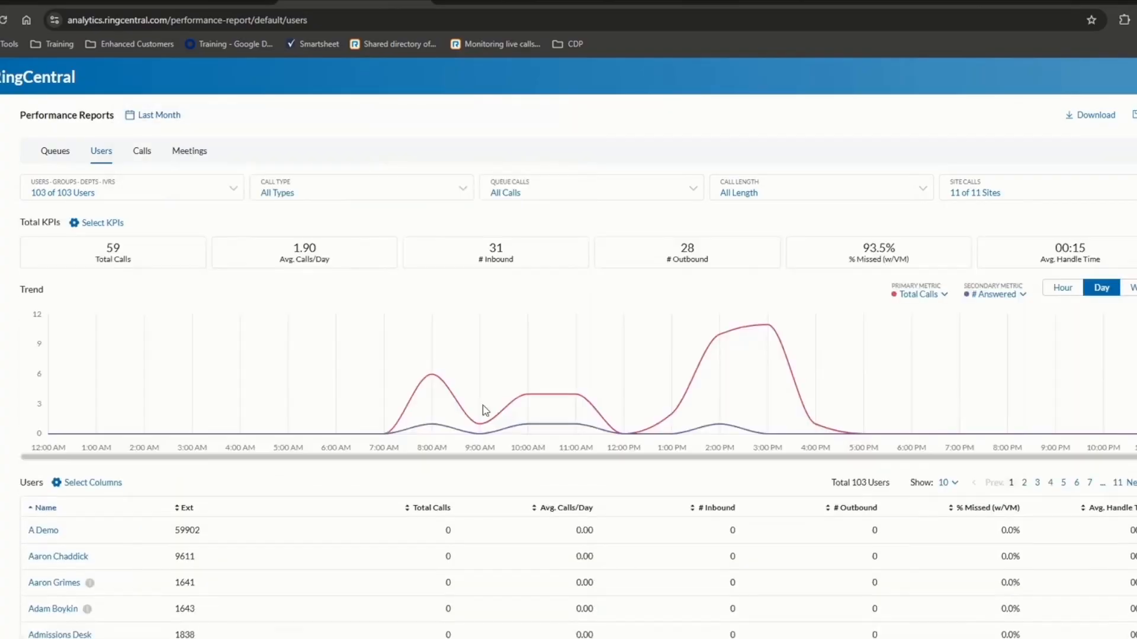
click(157, 116)
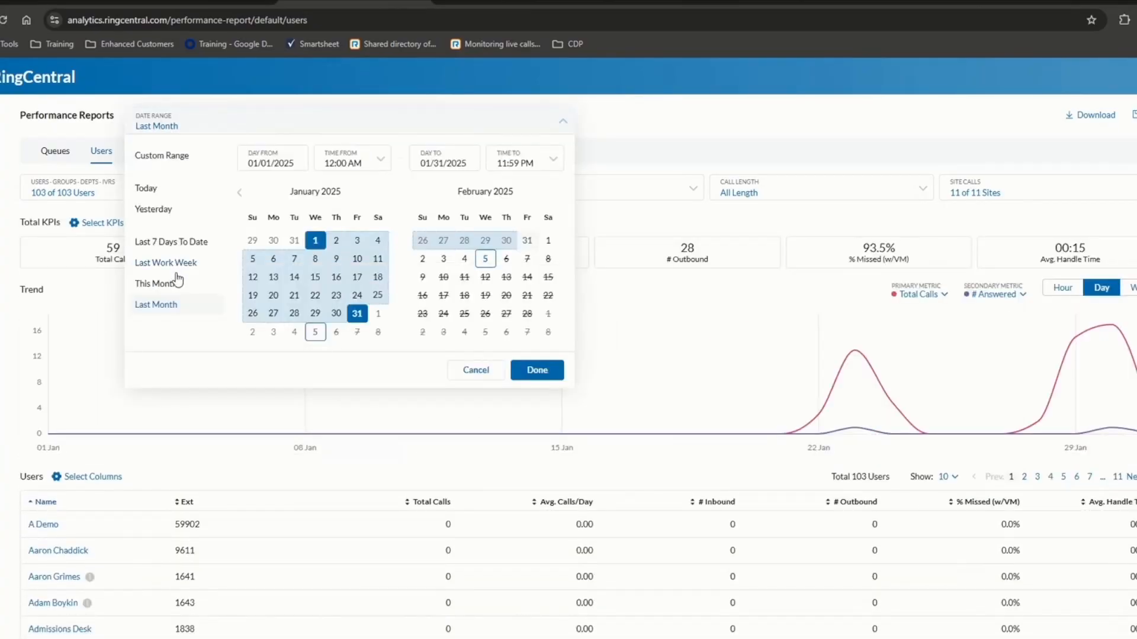
click(156, 283)
click(532, 372)
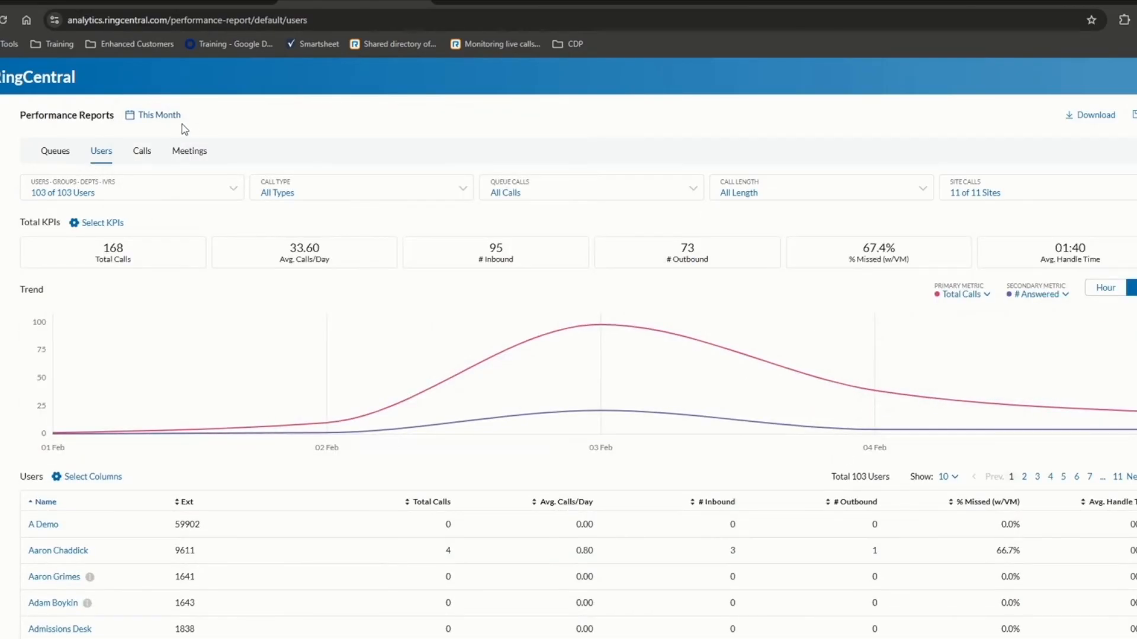
click(43, 155)
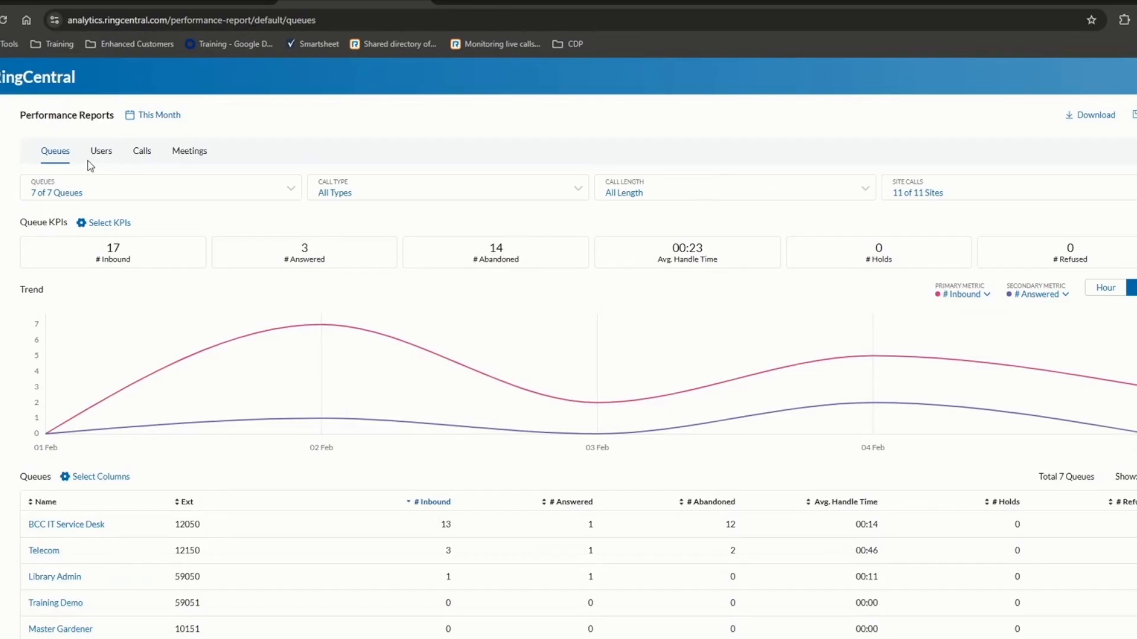
click(101, 194)
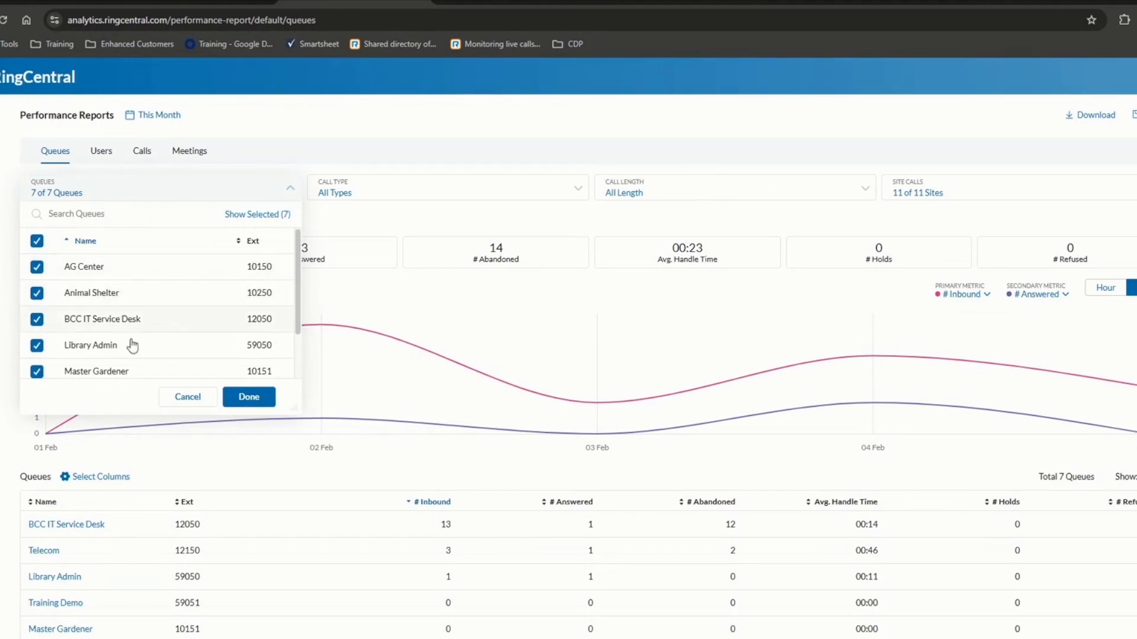
click(391, 190)
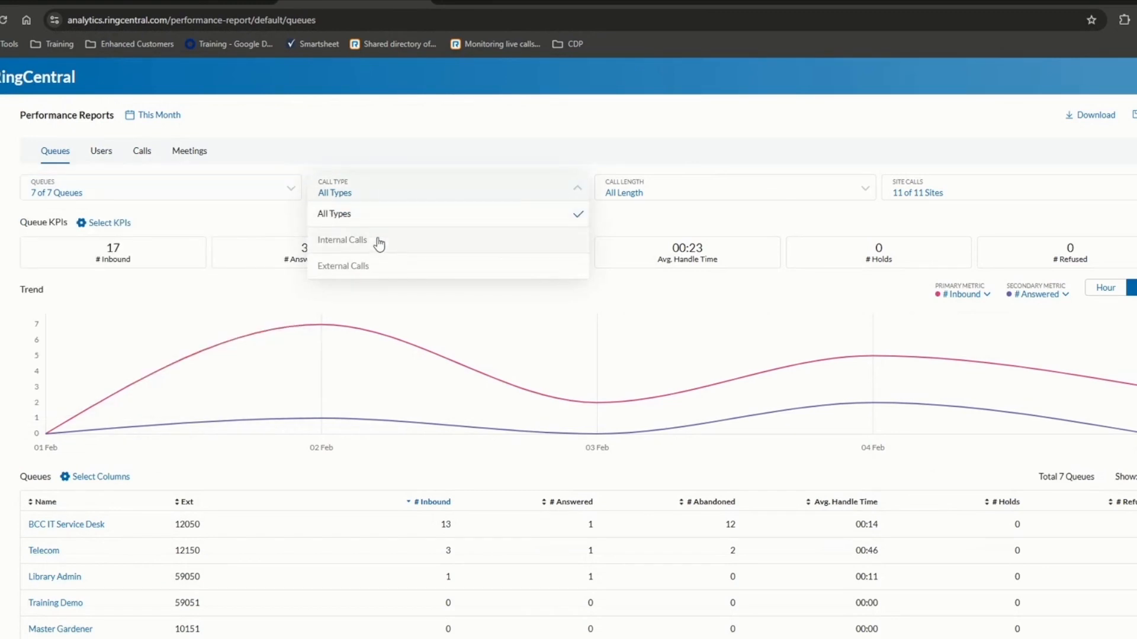
click(653, 199)
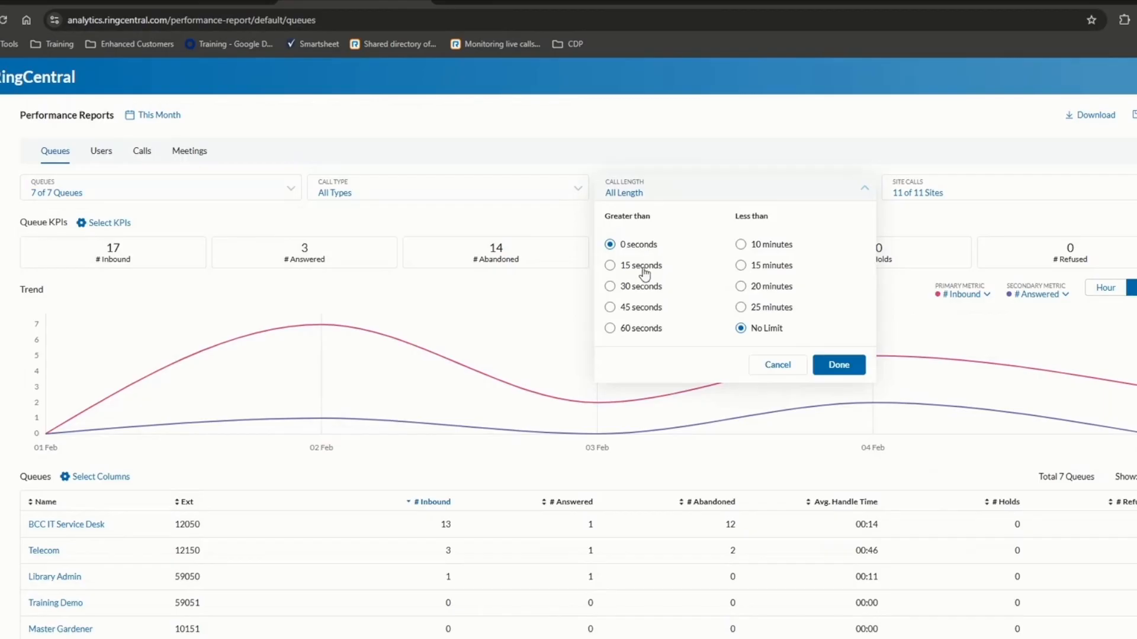
click(613, 267)
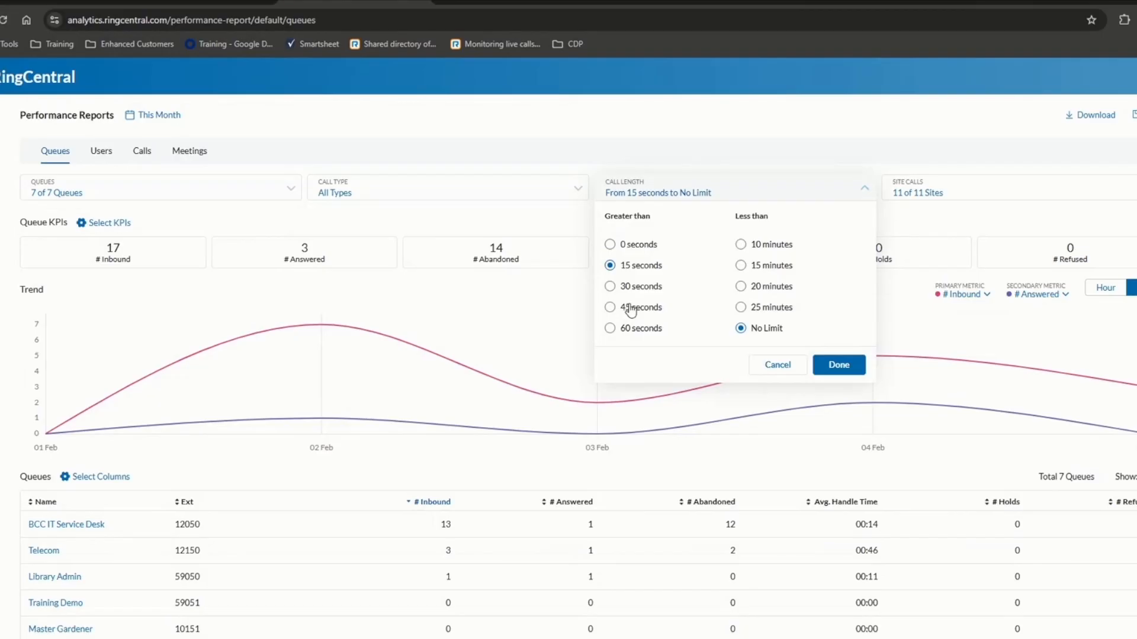
click(610, 245)
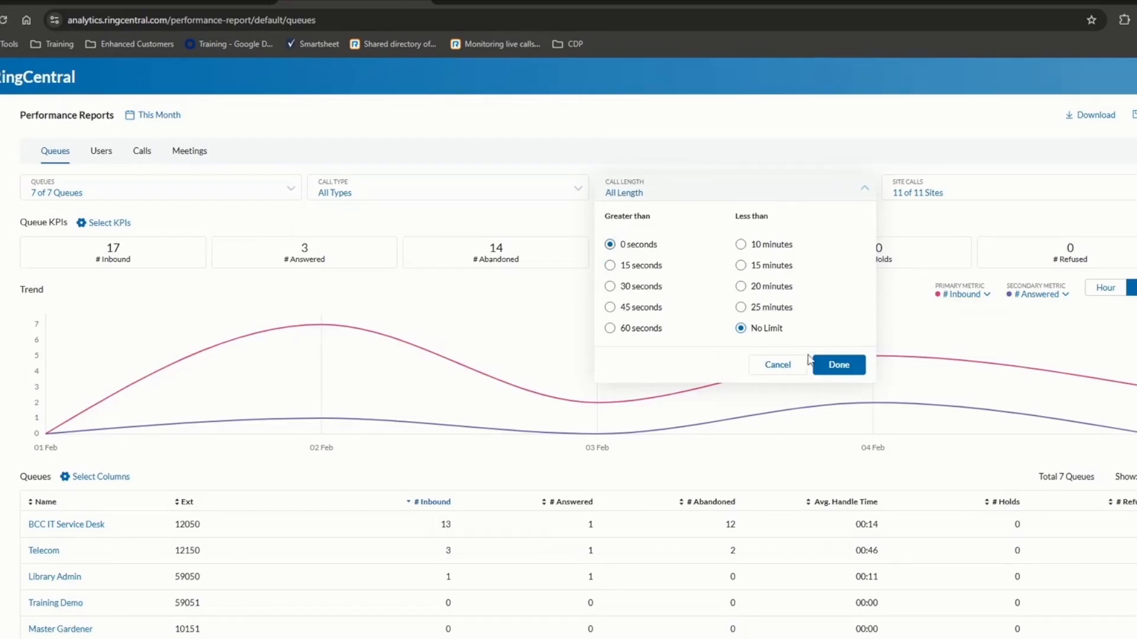
click(828, 366)
click(907, 196)
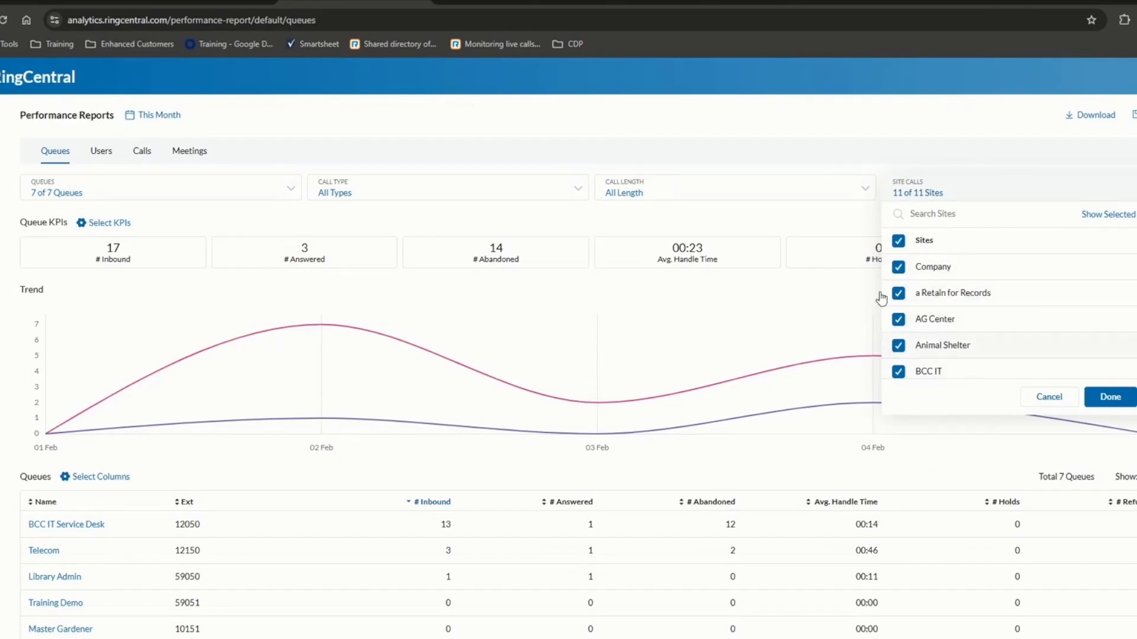
click(777, 134)
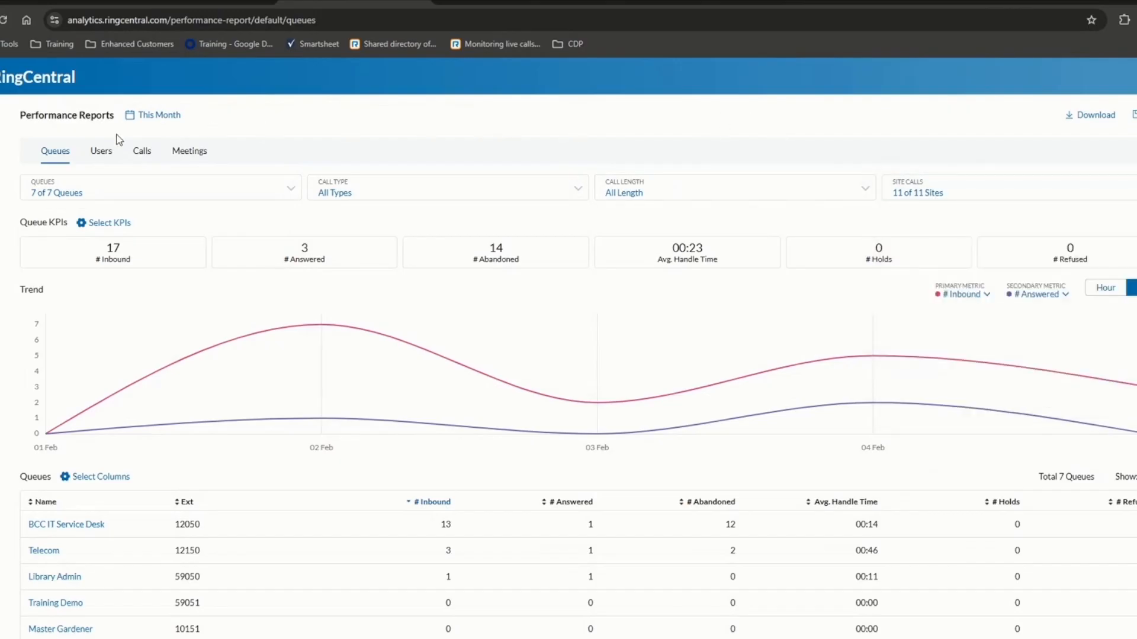
click(116, 224)
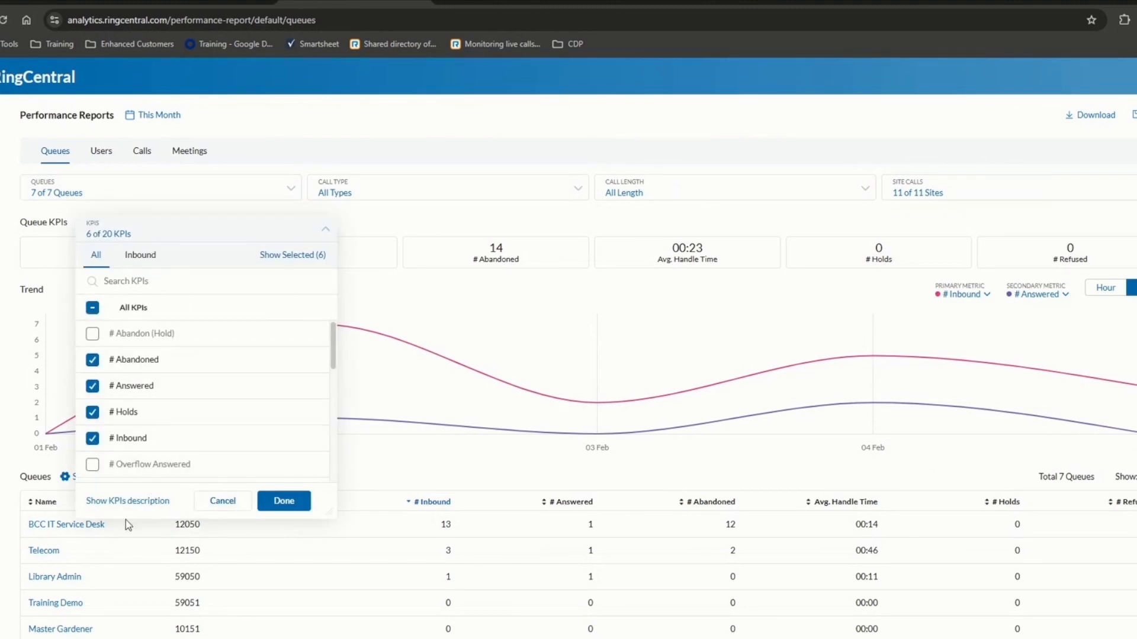
click(118, 504)
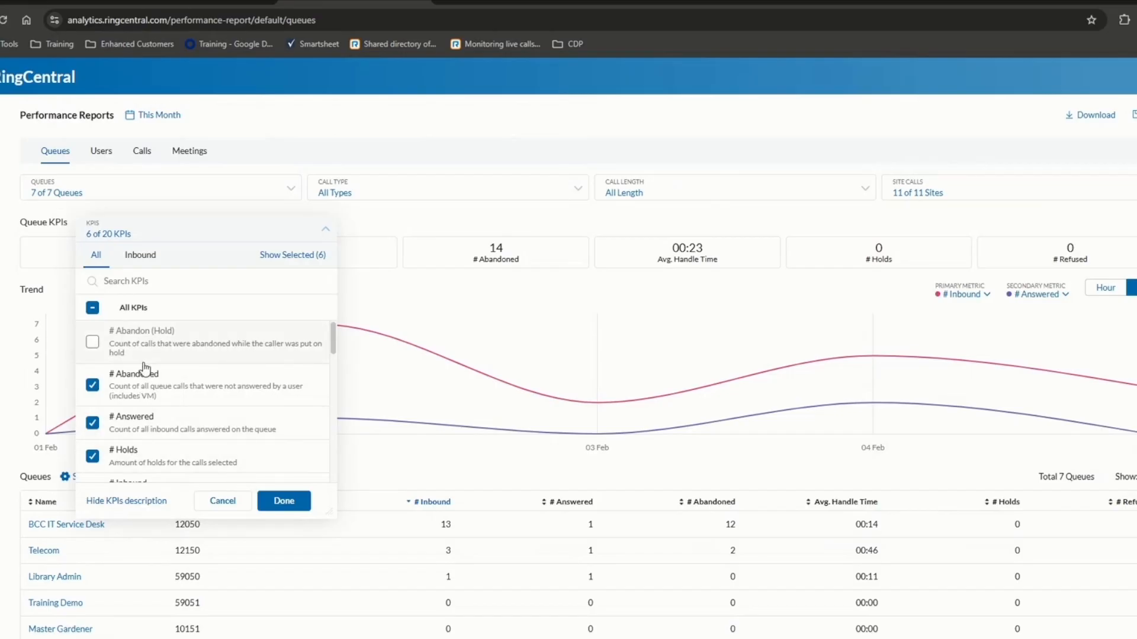
click(146, 501)
click(283, 501)
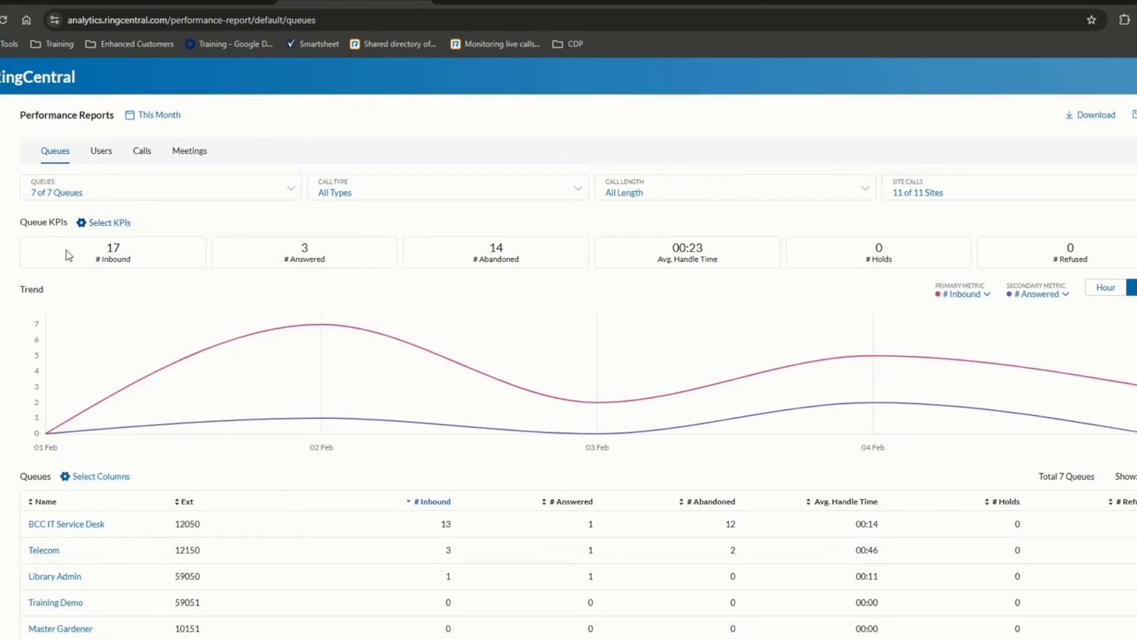
drag(69, 255, 1089, 249)
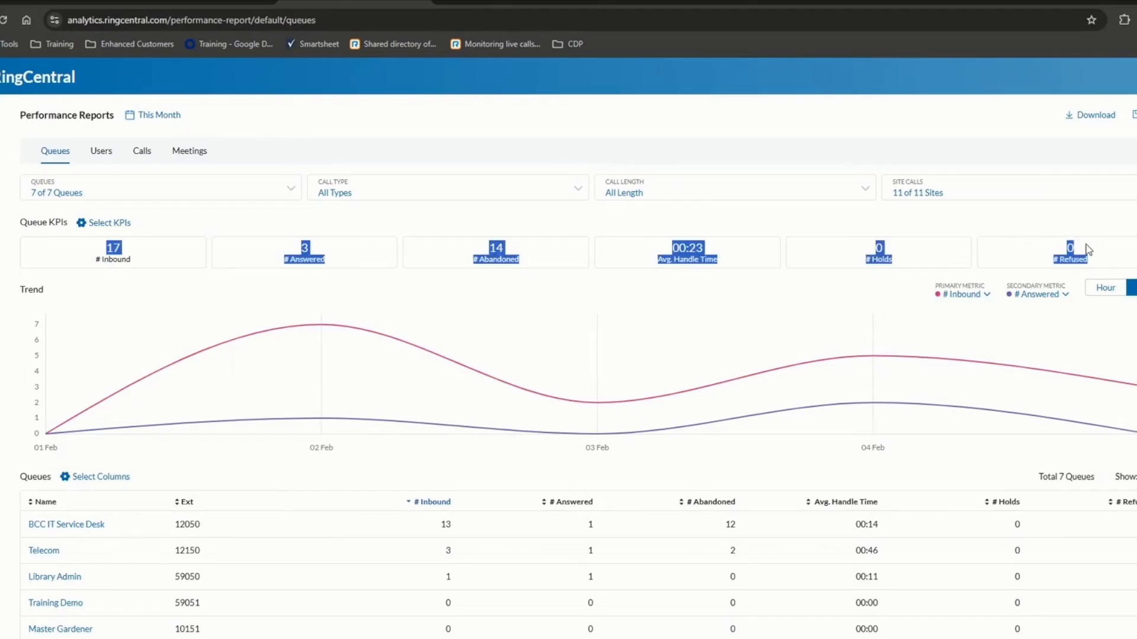
drag(34, 296, 632, 409)
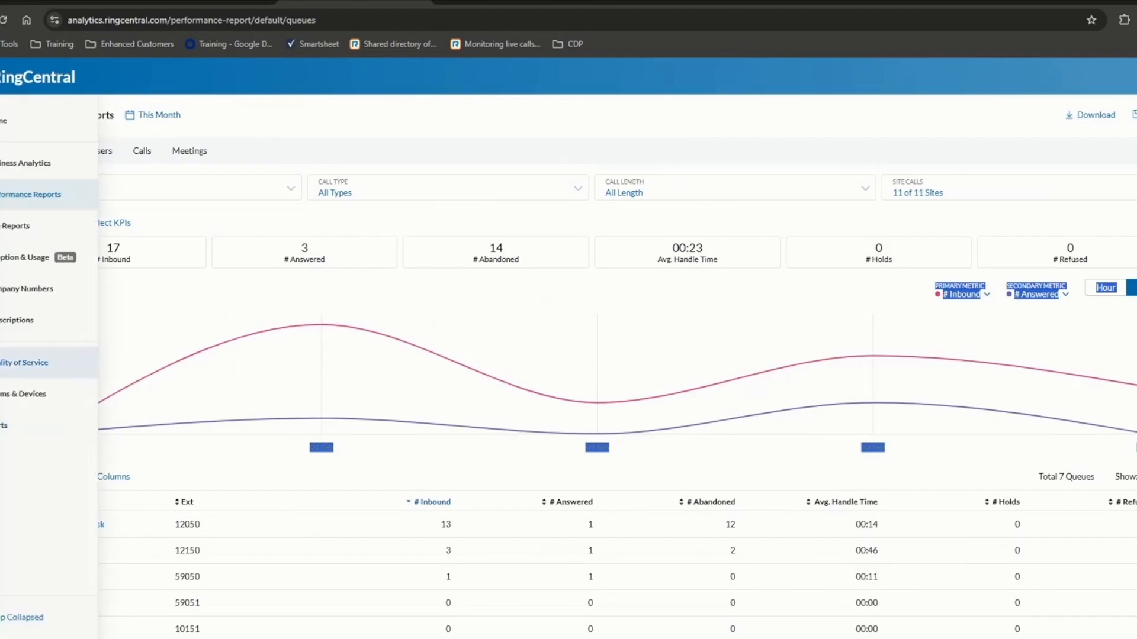
mouse_move(881, 359)
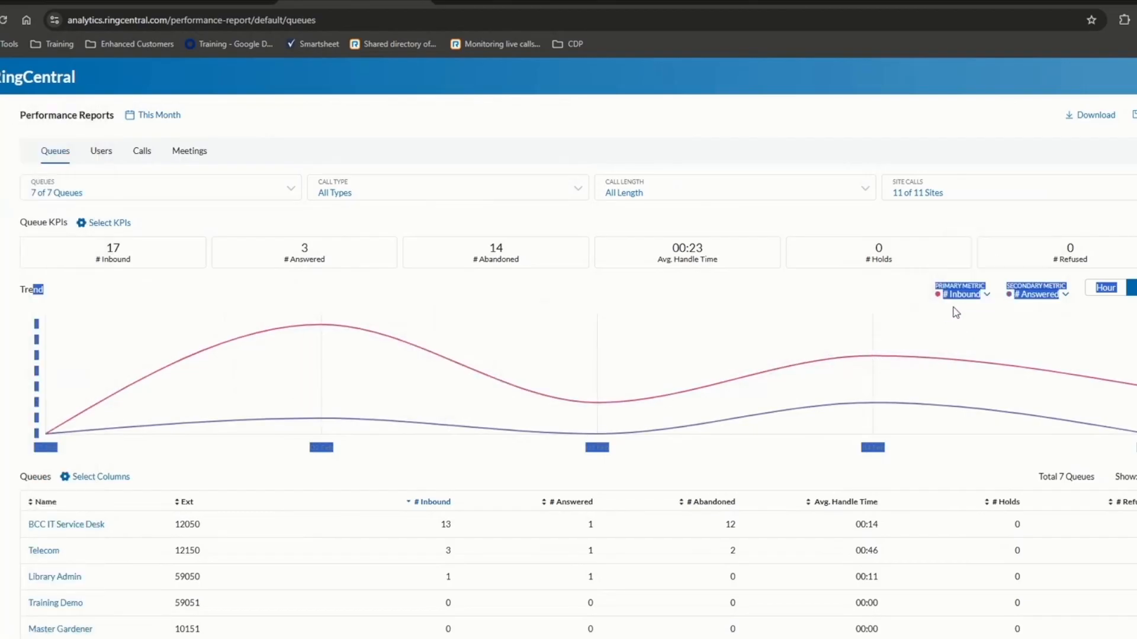
click(960, 294)
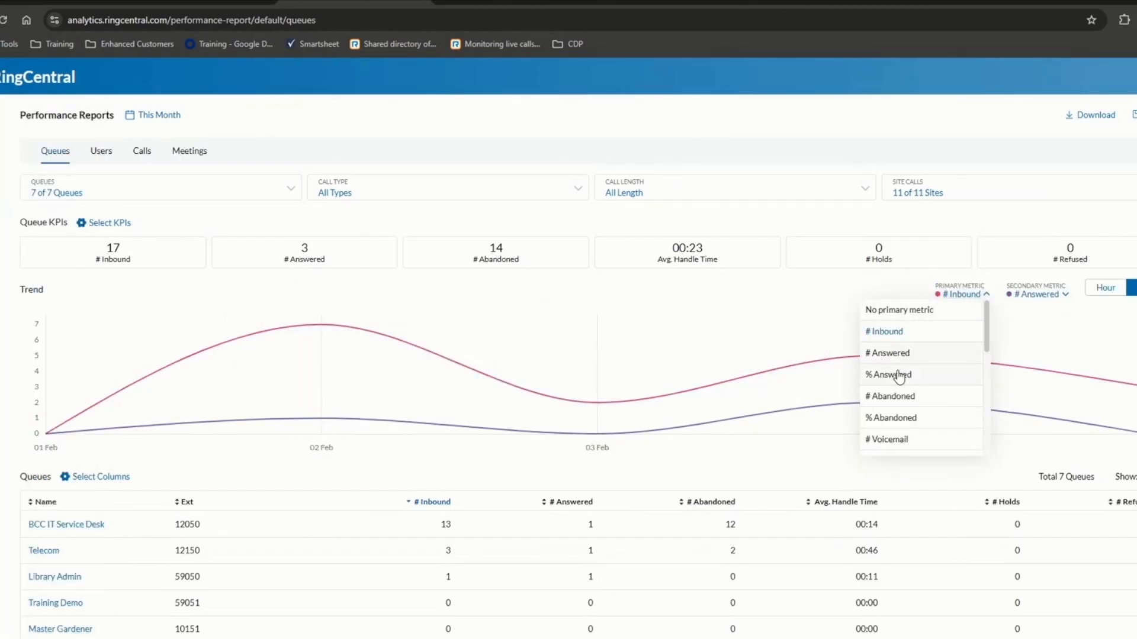
scroll(896, 373, down, 5)
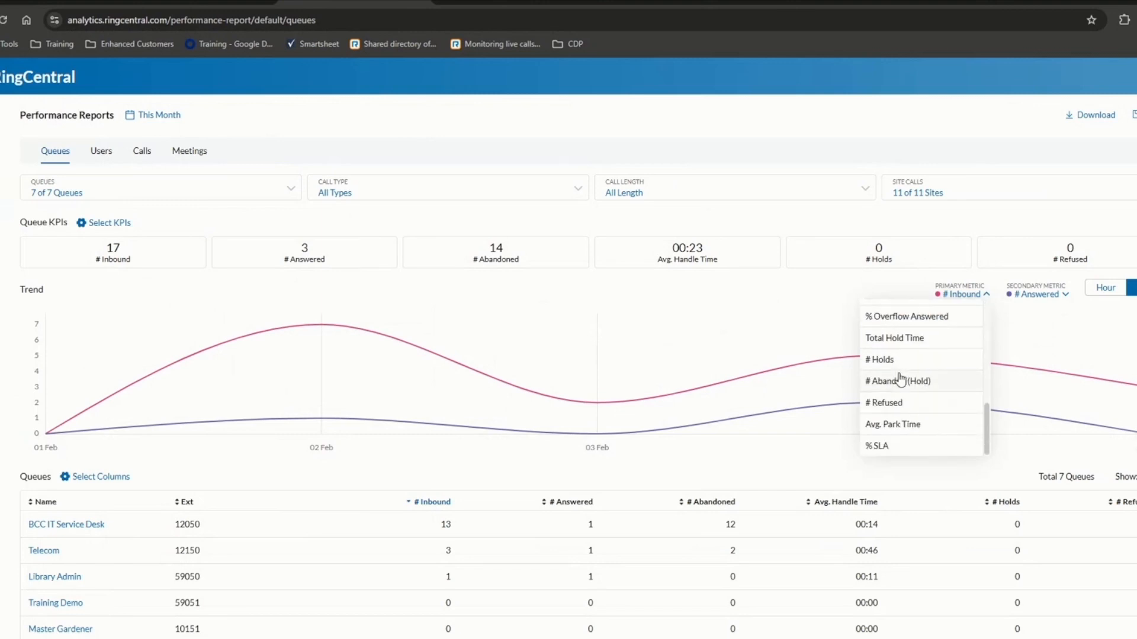
scroll(921, 405, up, 5)
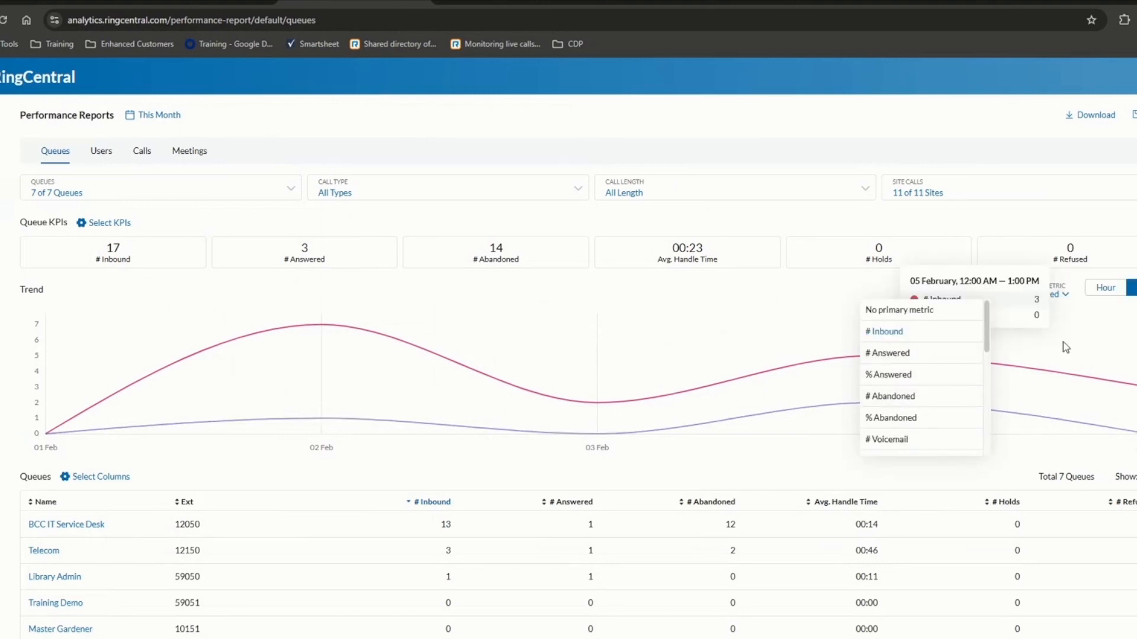
click(1130, 373)
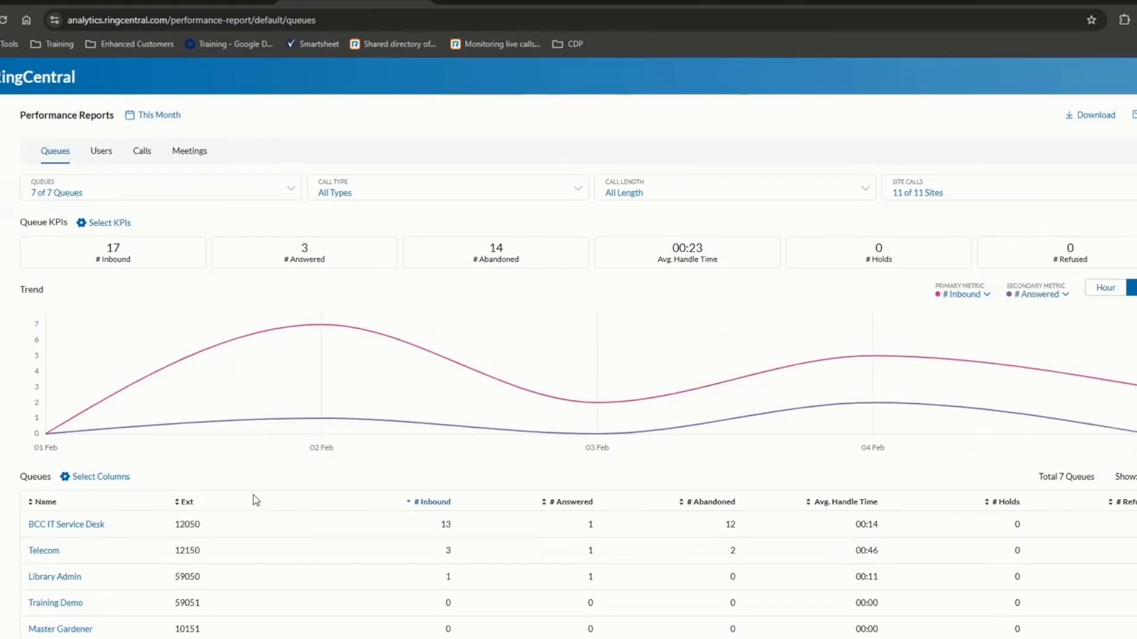
mouse_move(244, 351)
click(161, 118)
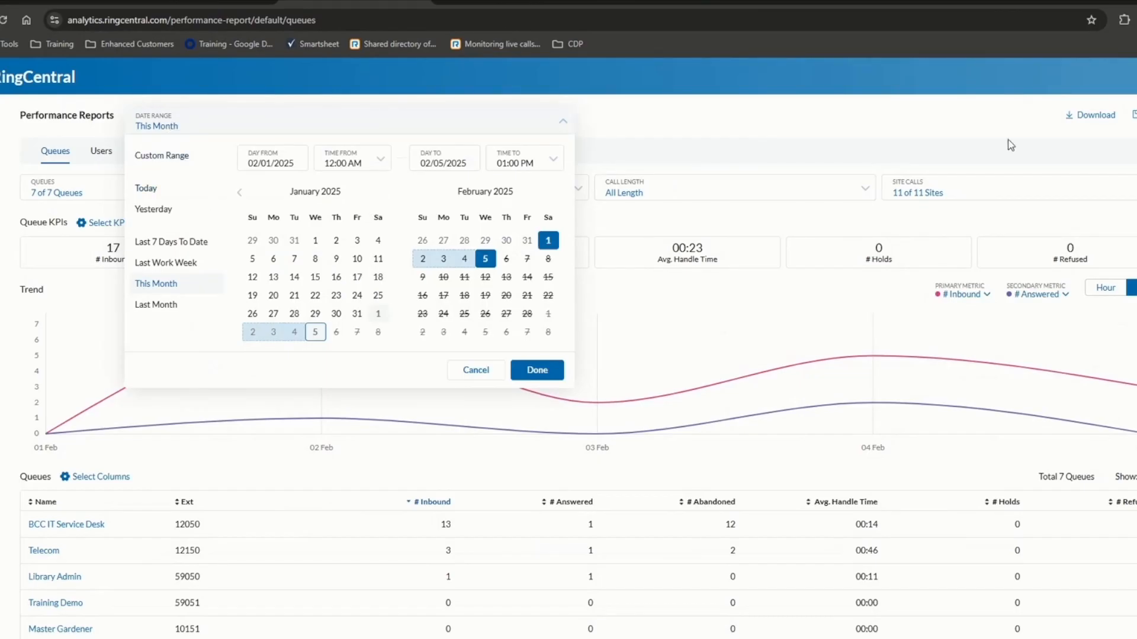
click(976, 128)
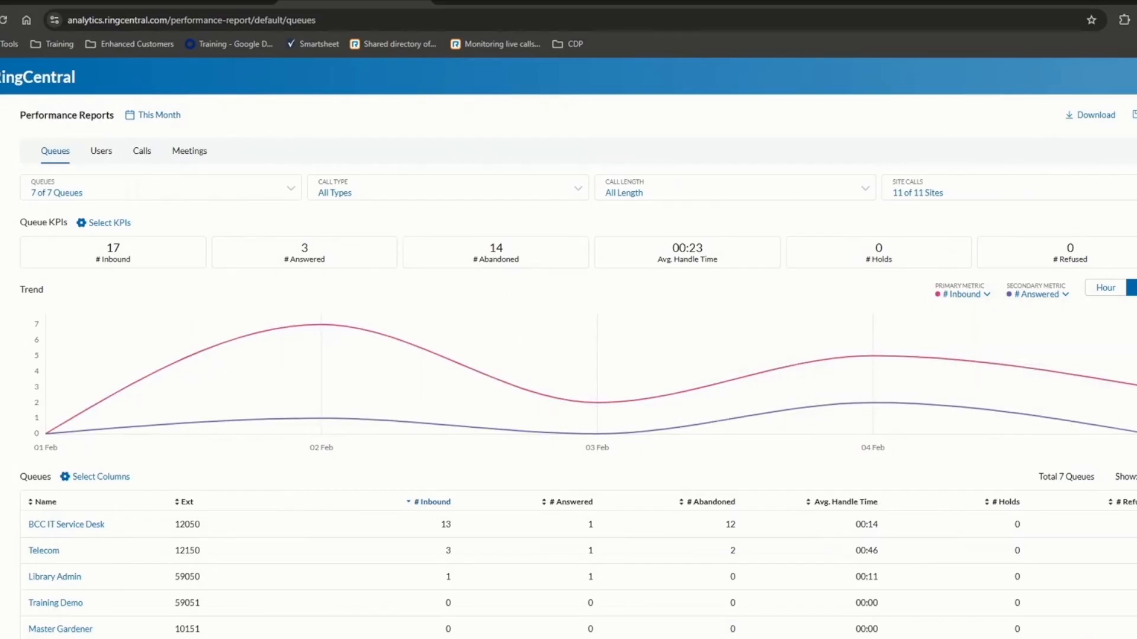
click(1122, 293)
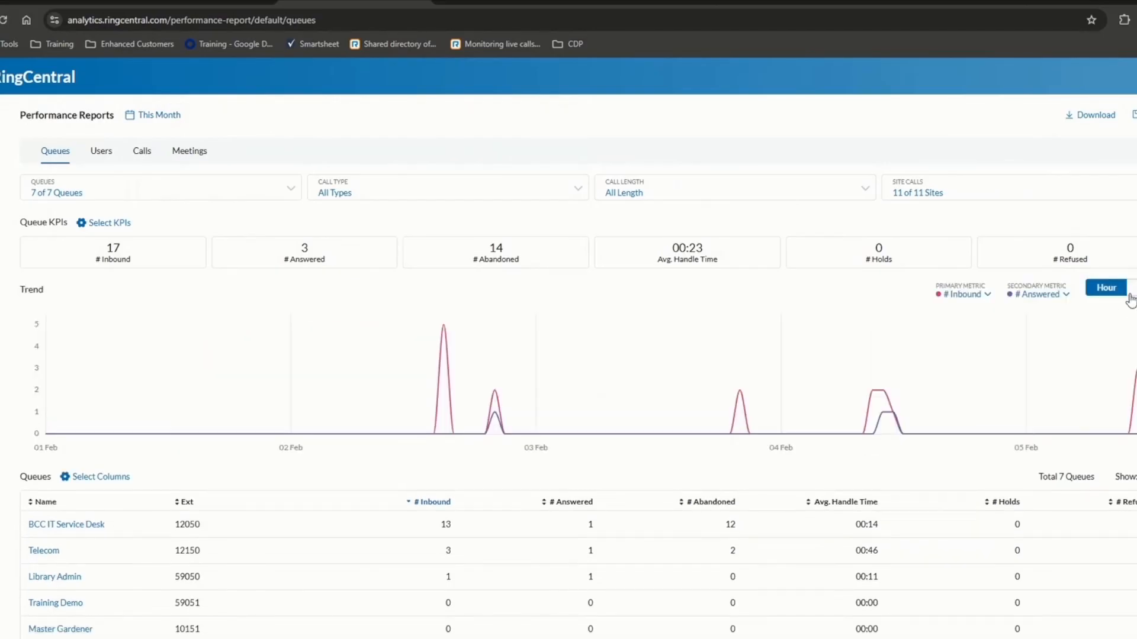
click(1131, 290)
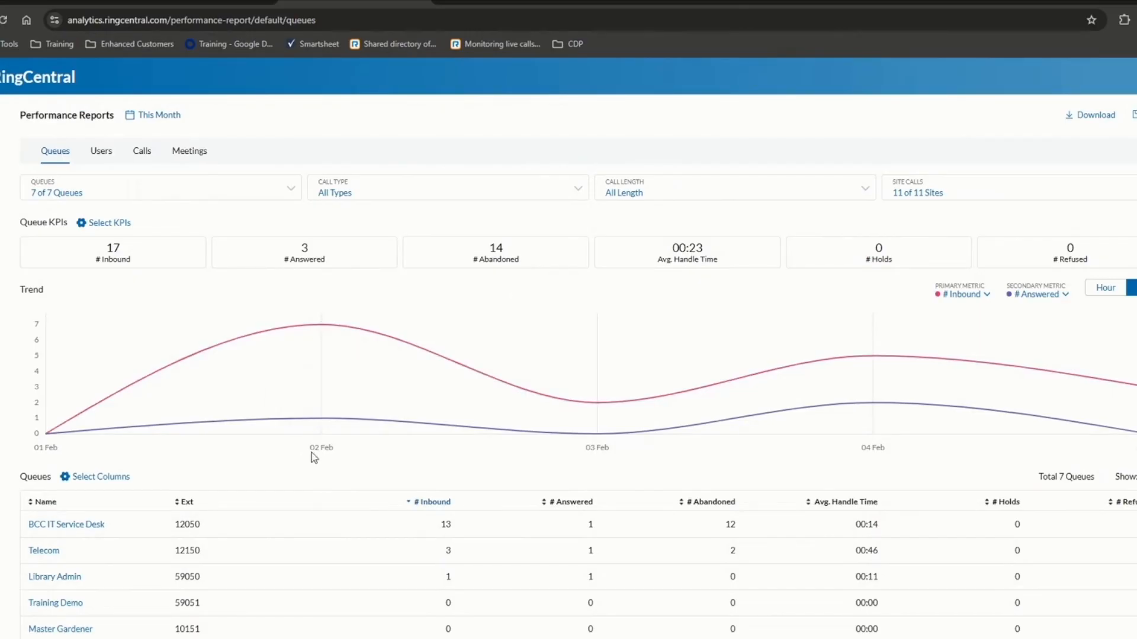
scroll(326, 492, down, 2)
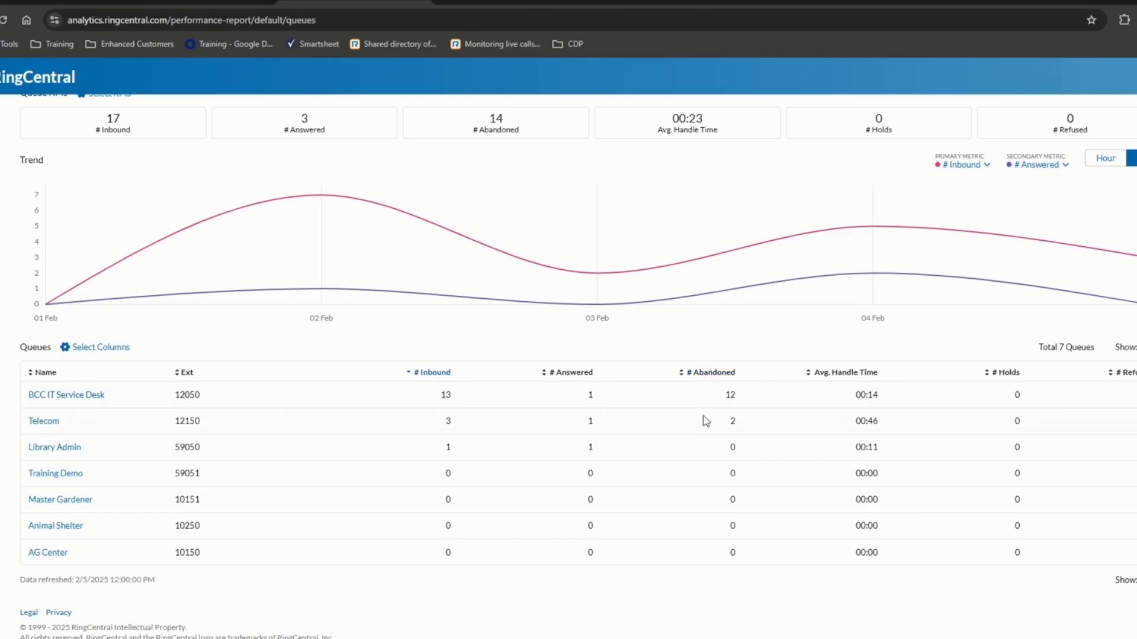
- Drill into the BCC IT Service Desk queue and scroll through its 7-user table
click(62, 396)
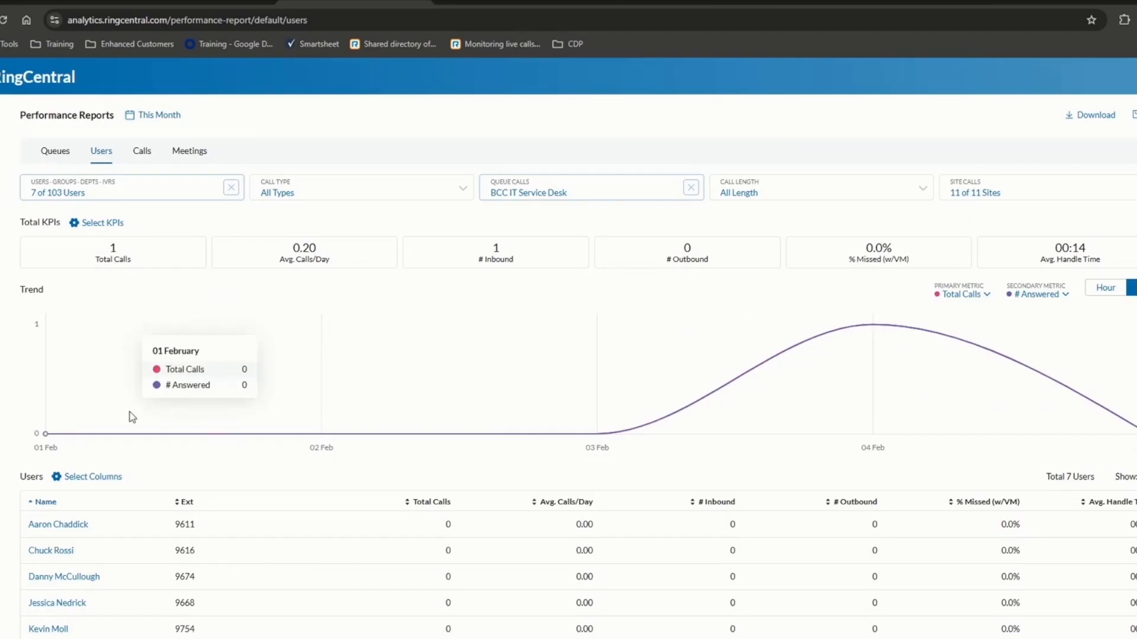
scroll(129, 412, down, 2)
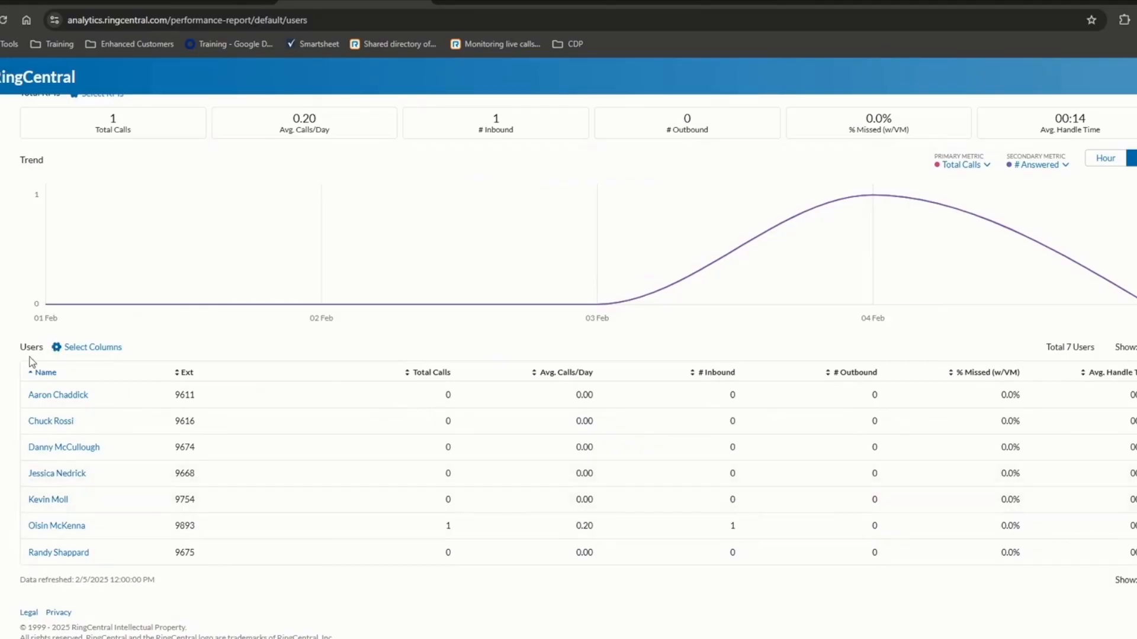
- Open one agent's call details, then return to the This Month Queues report
click(63, 527)
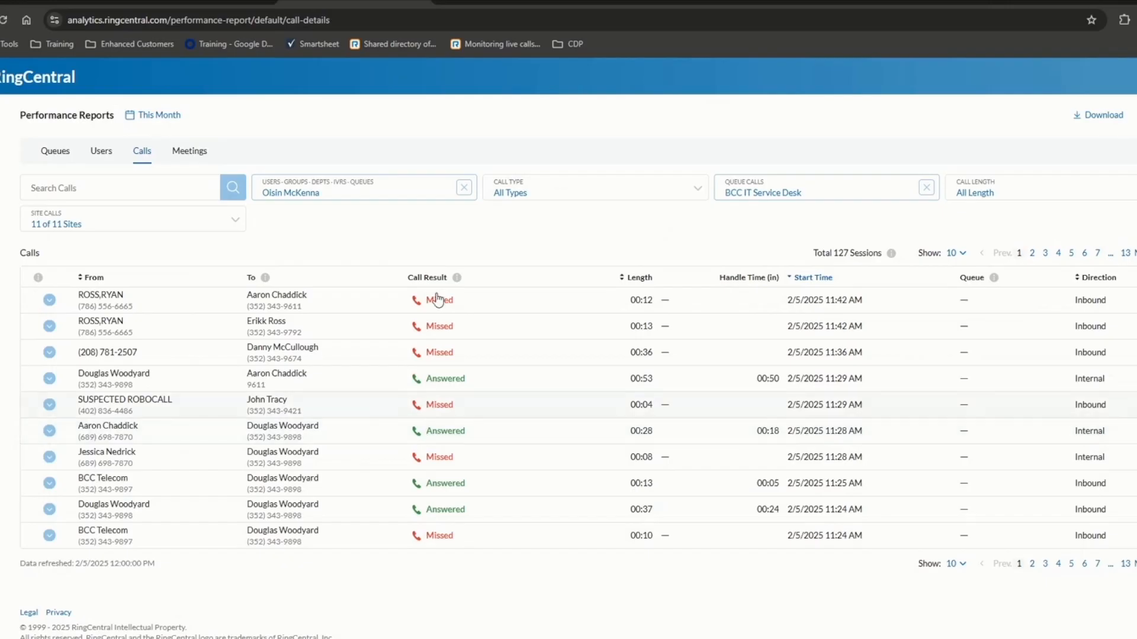
click(59, 153)
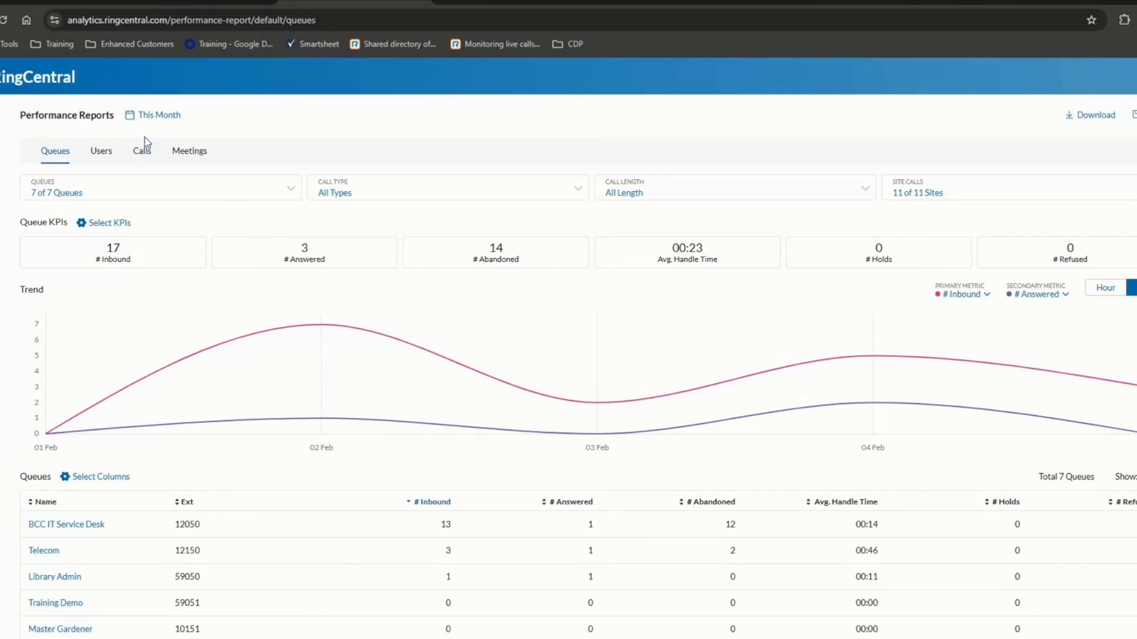
mouse_move(207, 323)
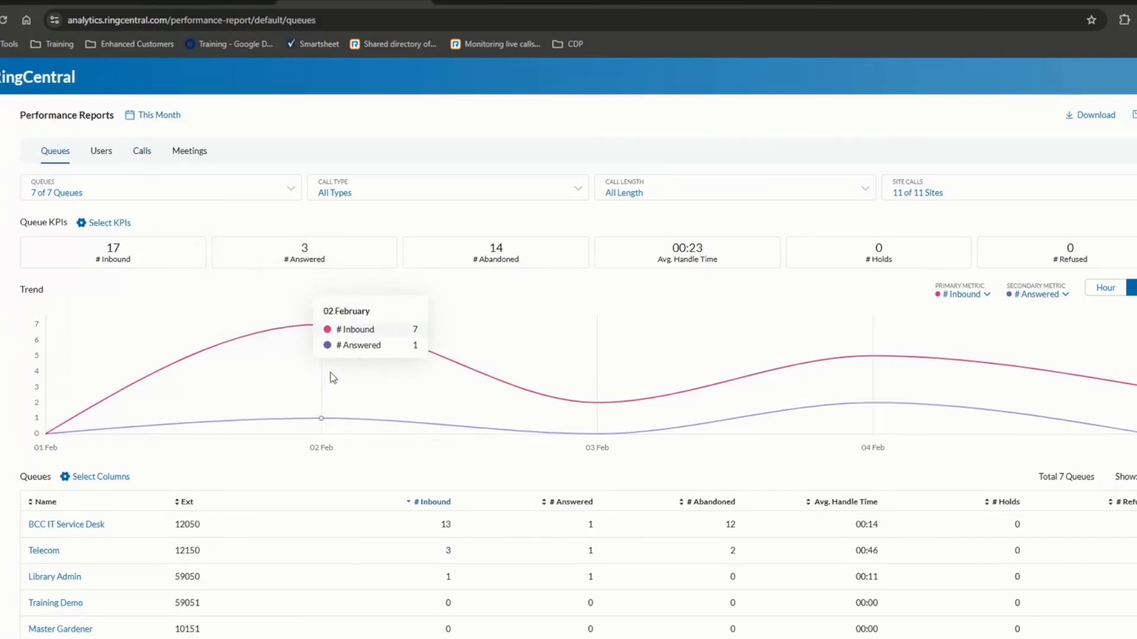
- Save the This Month Queues report as a custom report named 'Training Demo'
click(1100, 122)
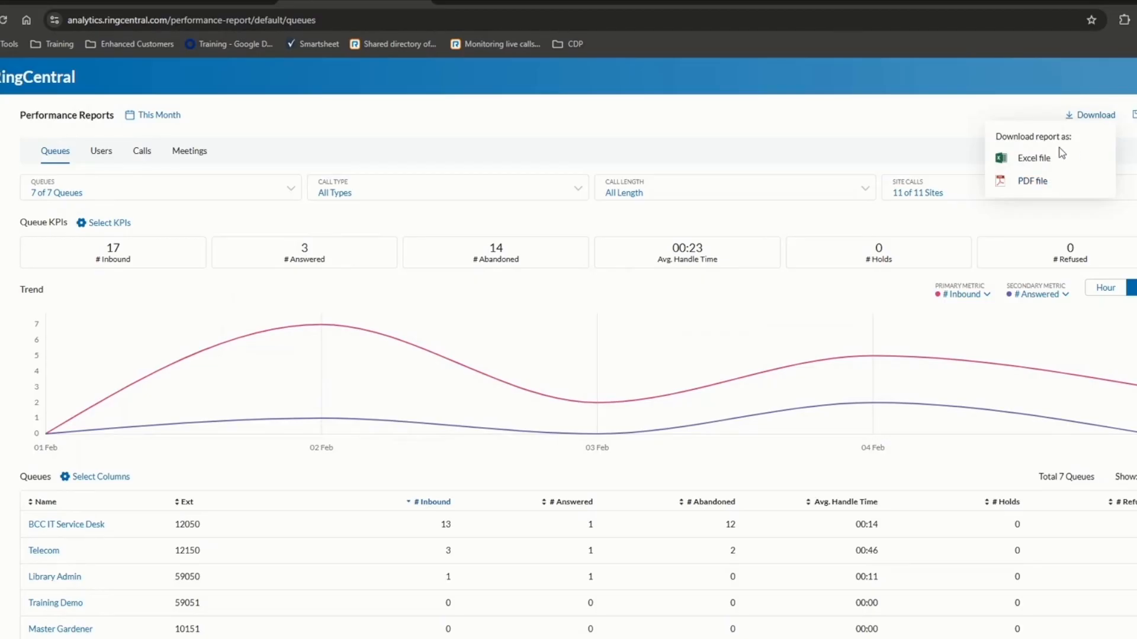
click(1135, 115)
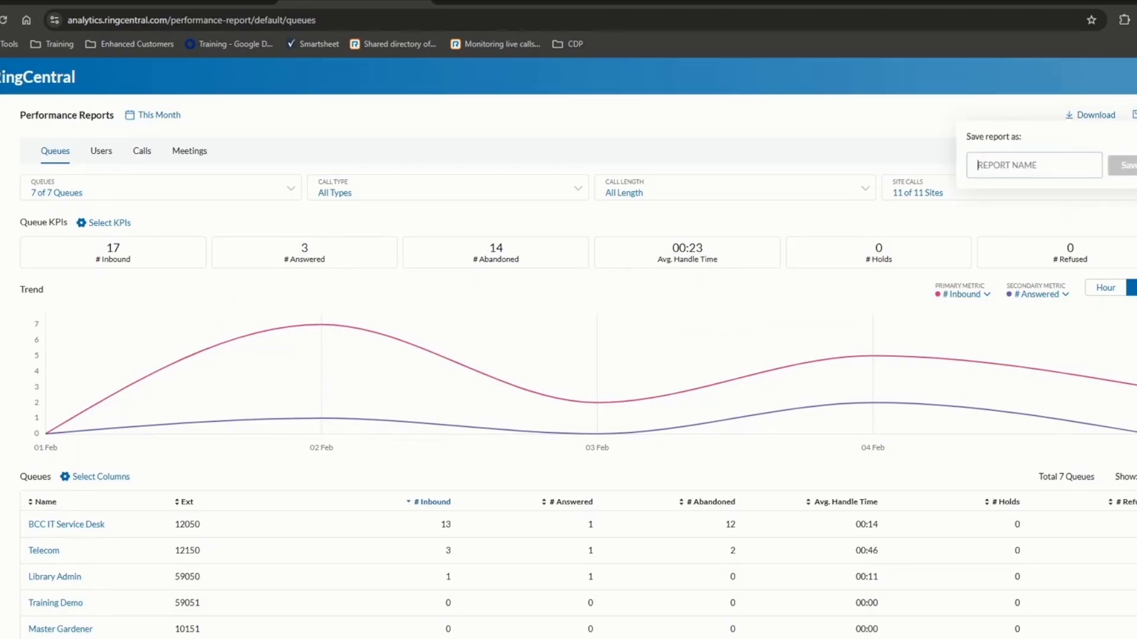
text(Tr)
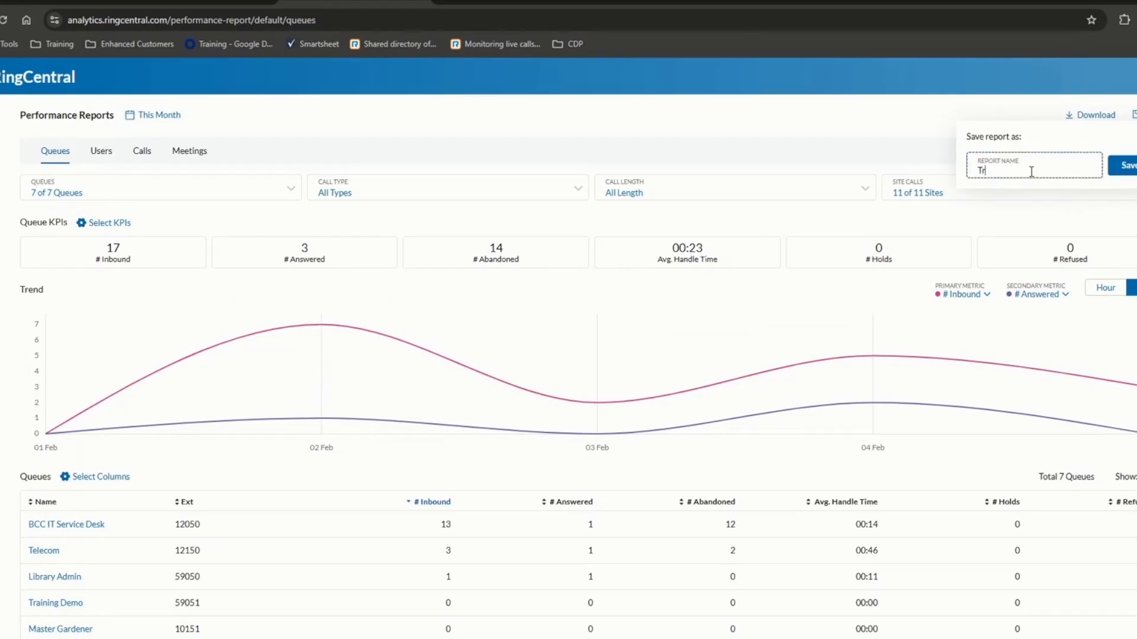
text(aining Demo)
click(1124, 165)
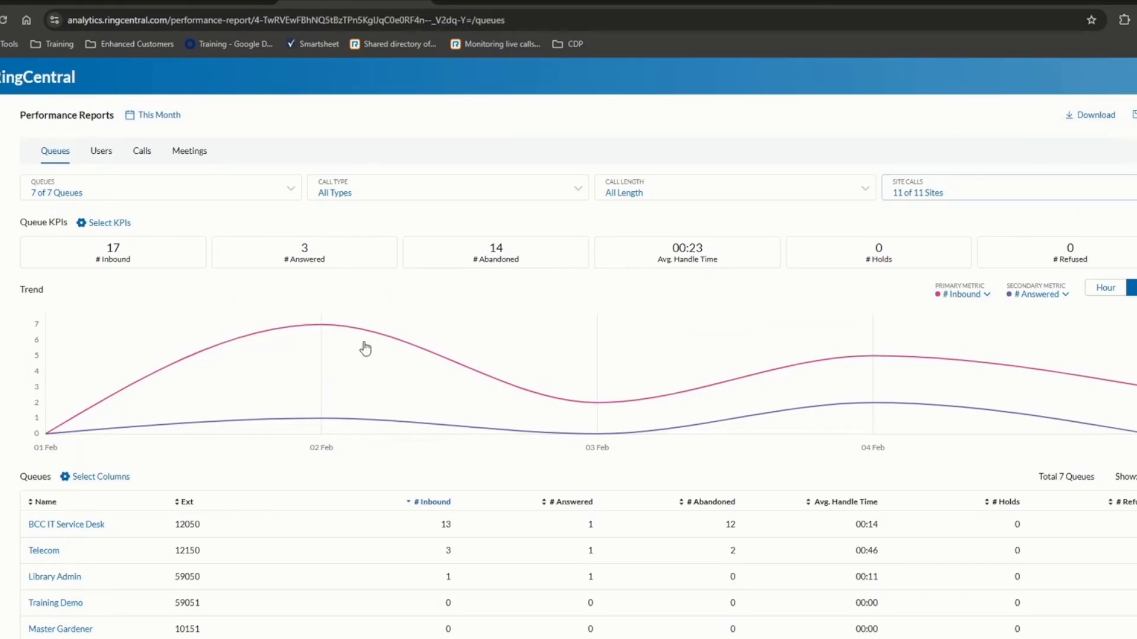
- Expand Performance Reports in the sidebar and start a subscription for the Training Demo report
mouse_move(2, 162)
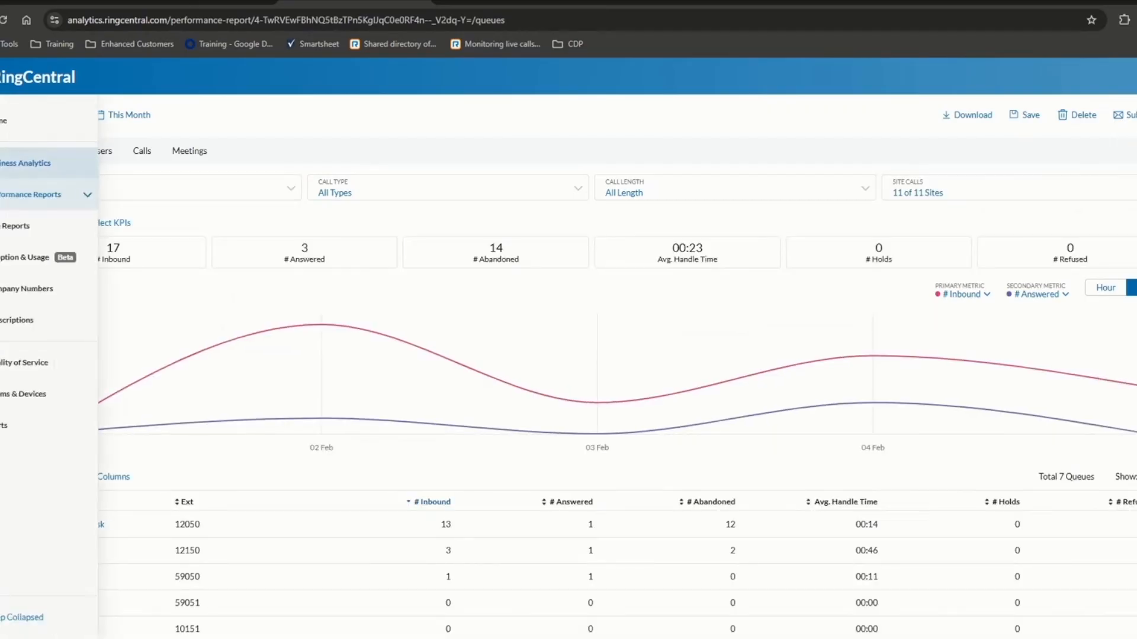
click(88, 196)
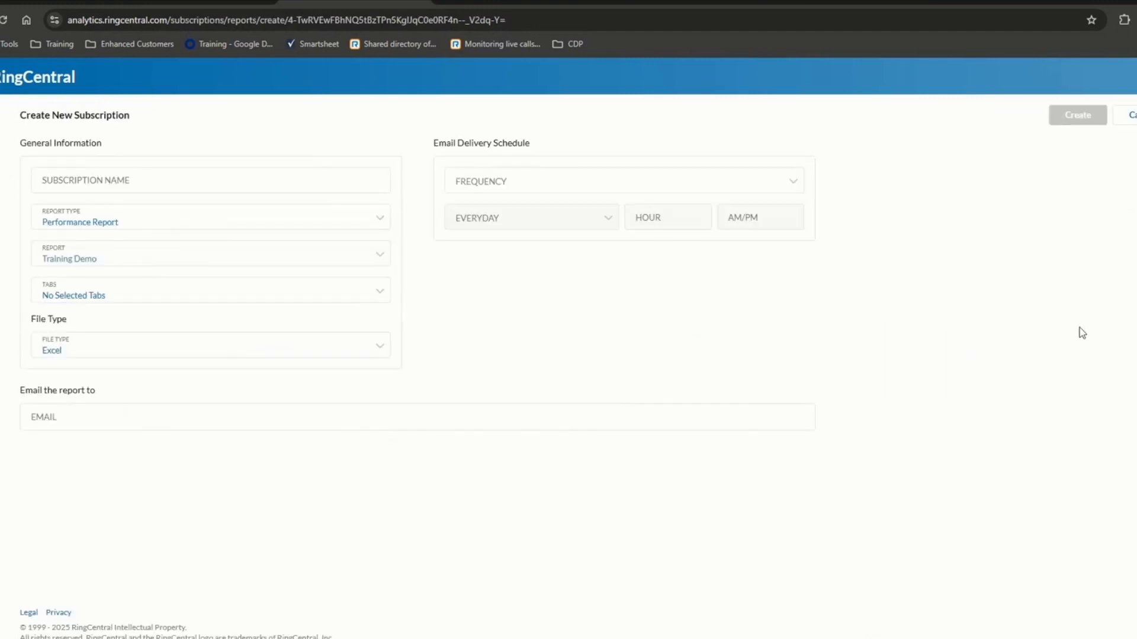
- Name the subscription 'training demo', include all report tabs, and keep Excel as the file type
click(199, 183)
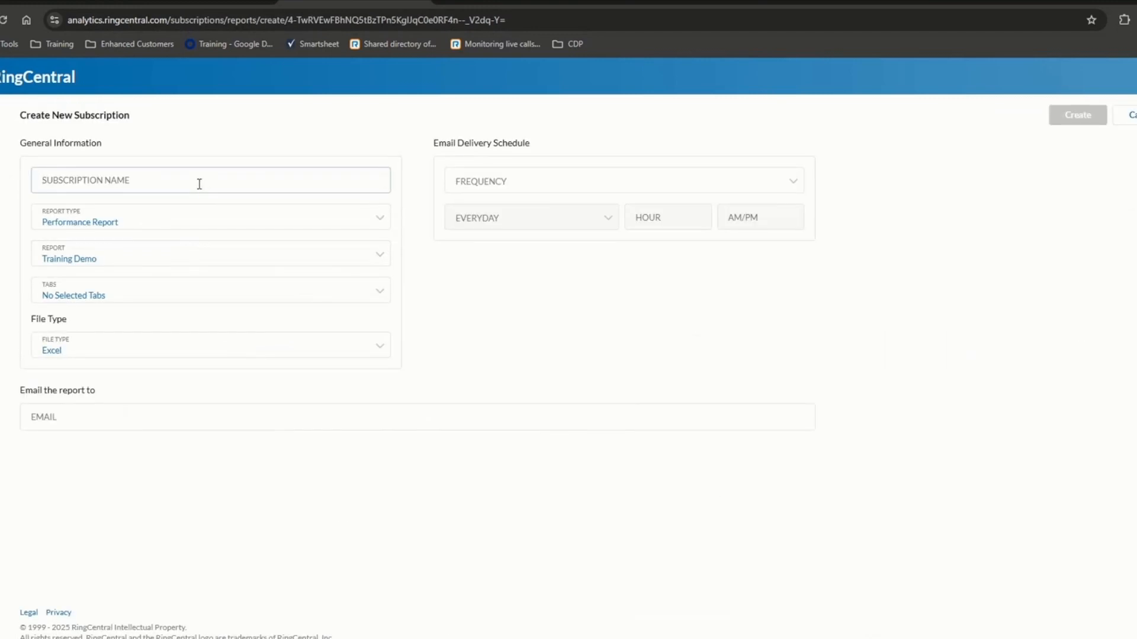
text(training de)
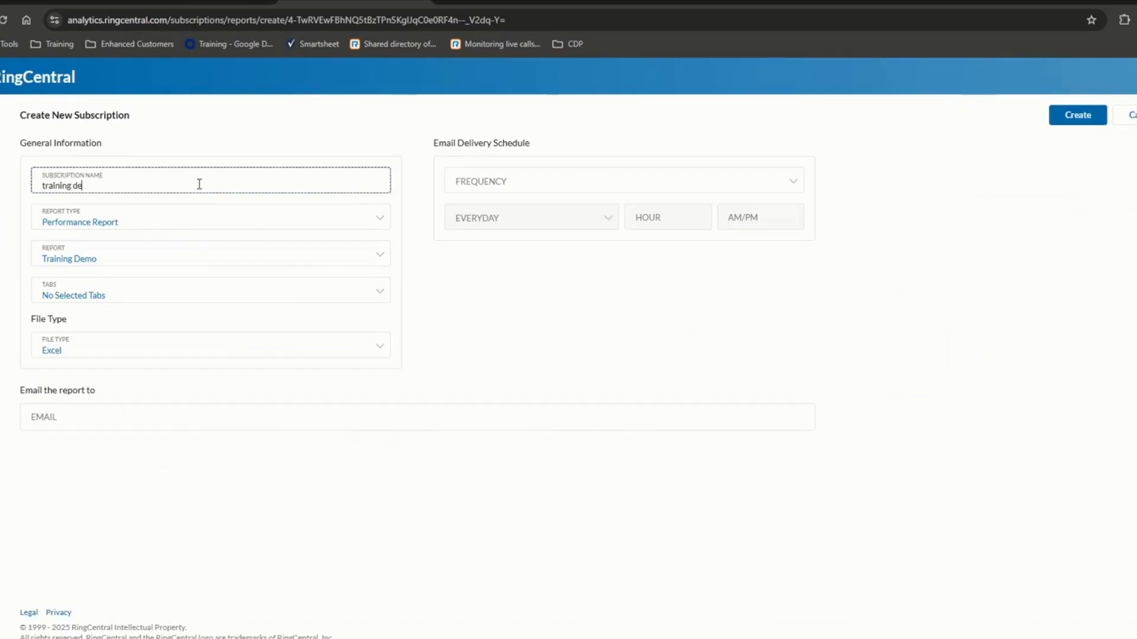
text(mo)
click(150, 300)
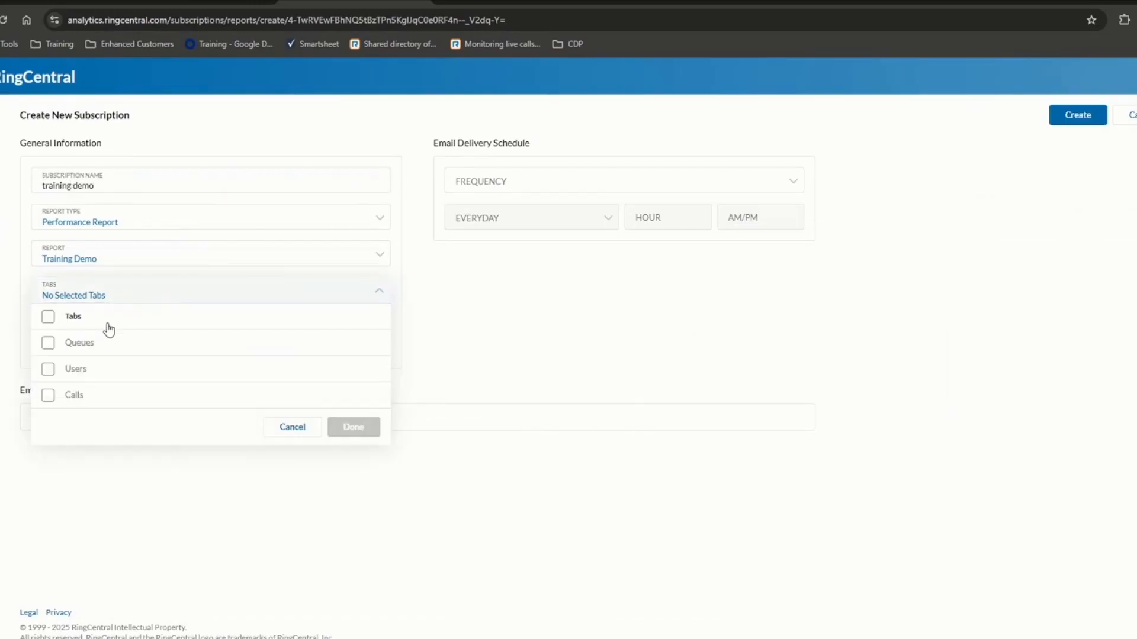
click(106, 325)
click(210, 509)
click(93, 350)
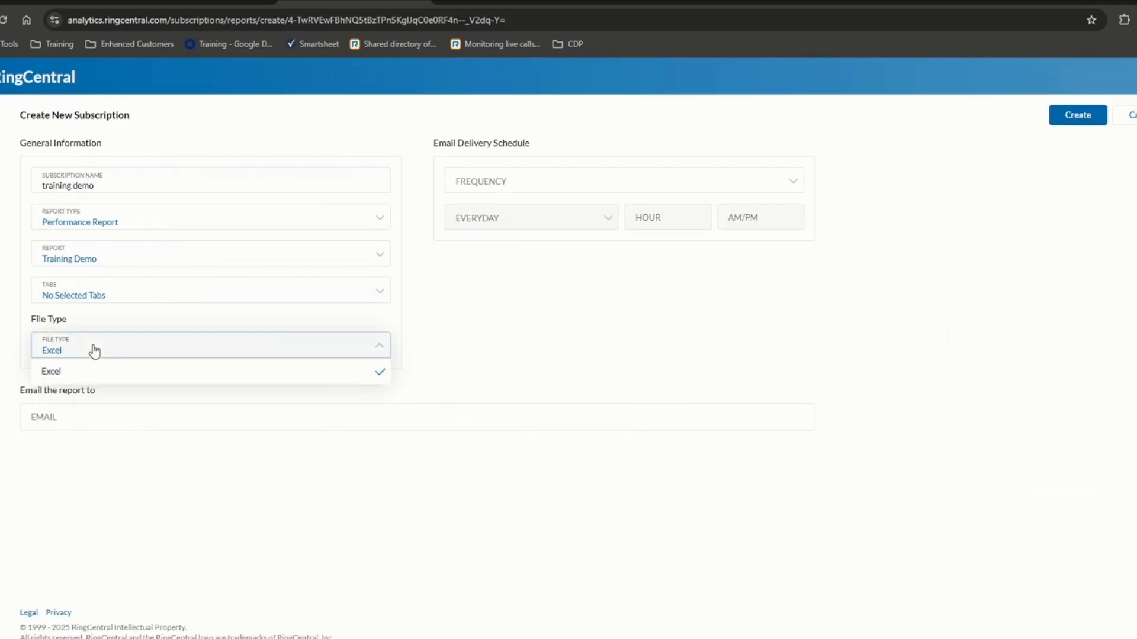
click(492, 213)
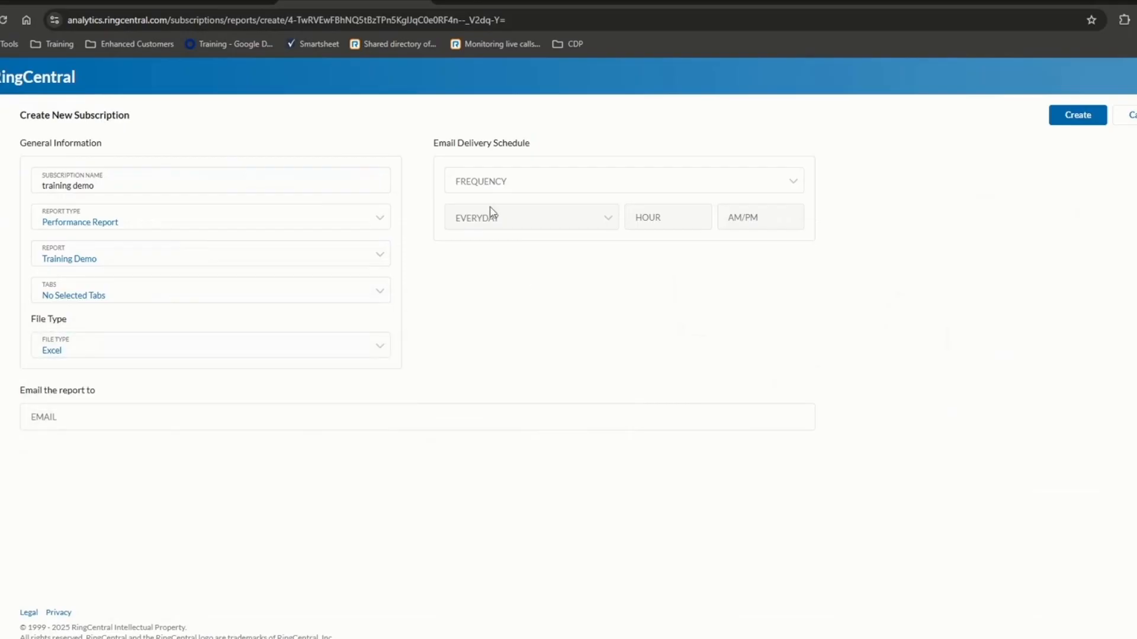
- Schedule delivery every day at 9 AM, add the recipient's e-mail, and create the subscription
click(491, 181)
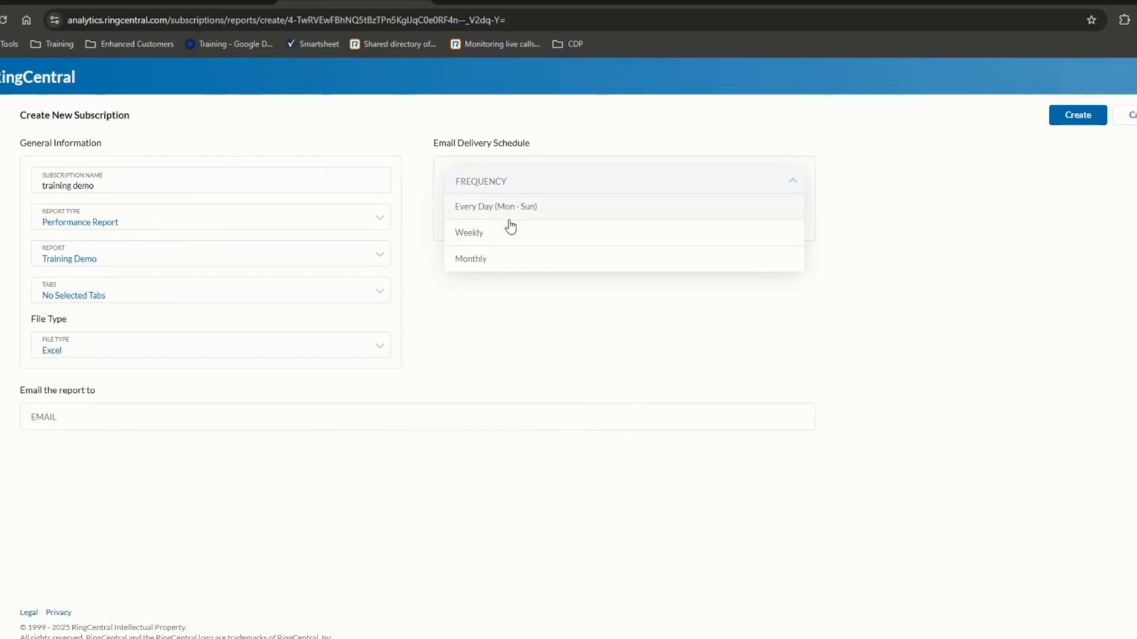
click(474, 218)
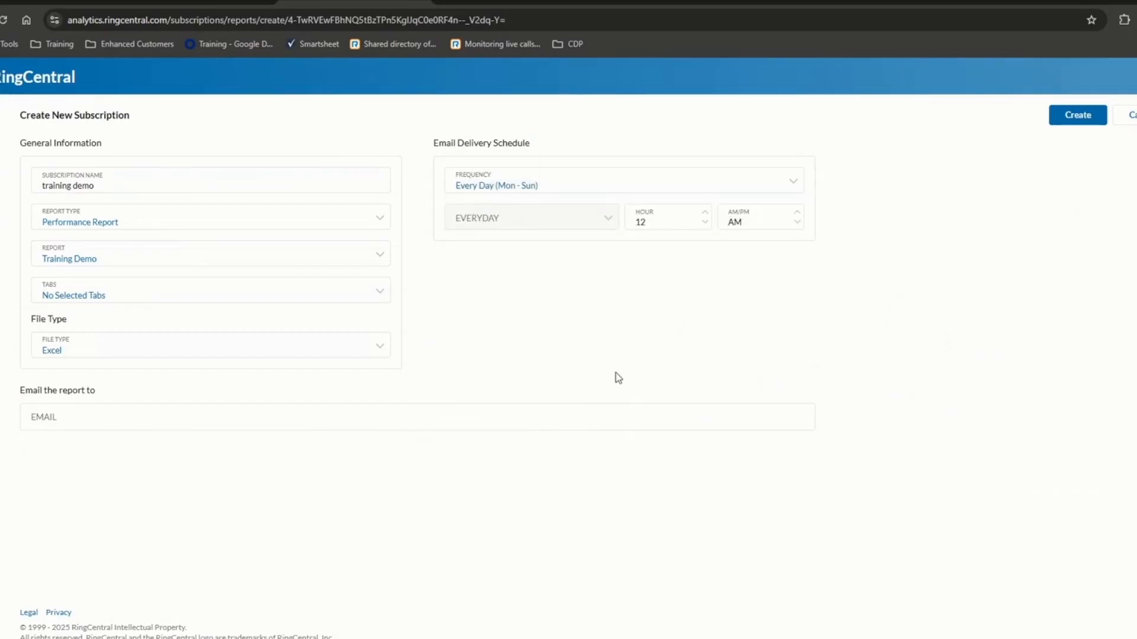
click(705, 213)
click(142, 417)
click(1049, 116)
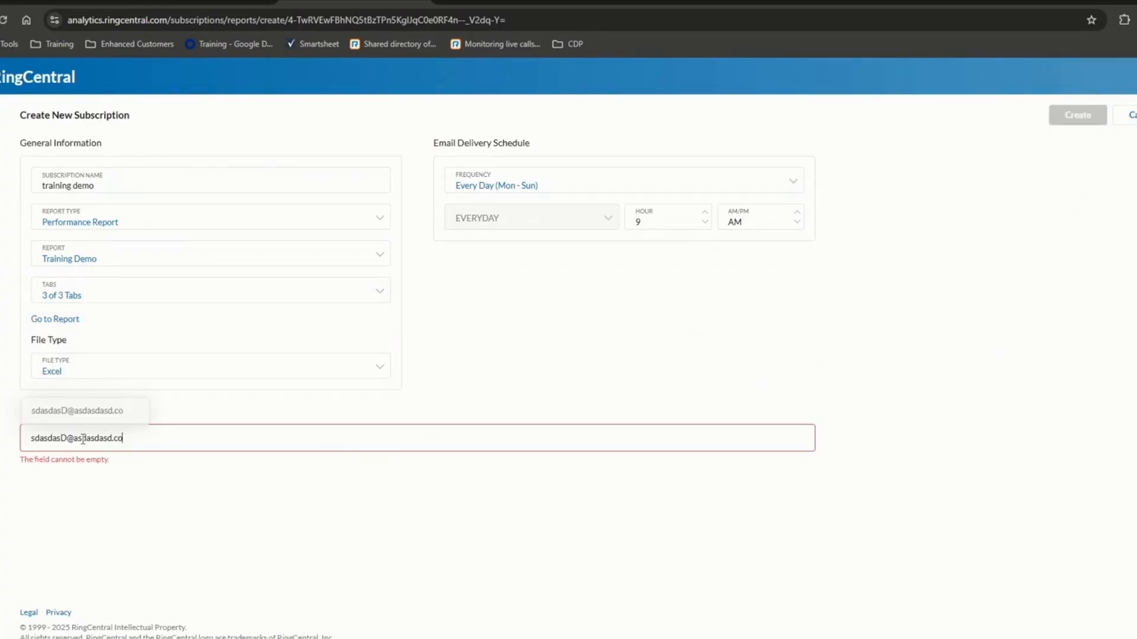
text(m)
click(91, 422)
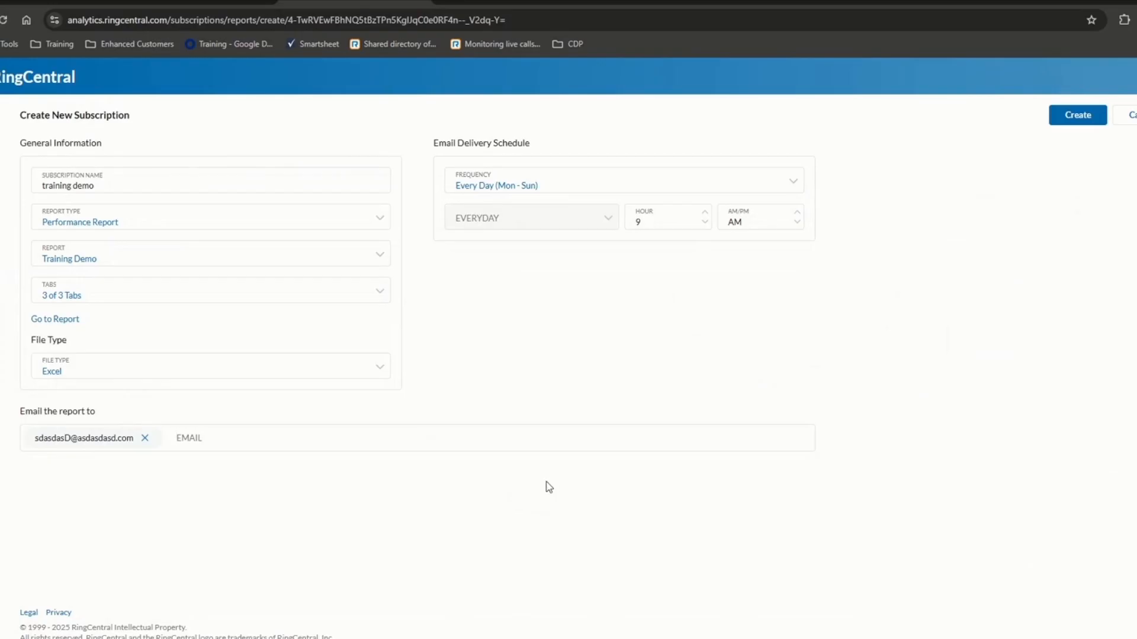
click(1083, 116)
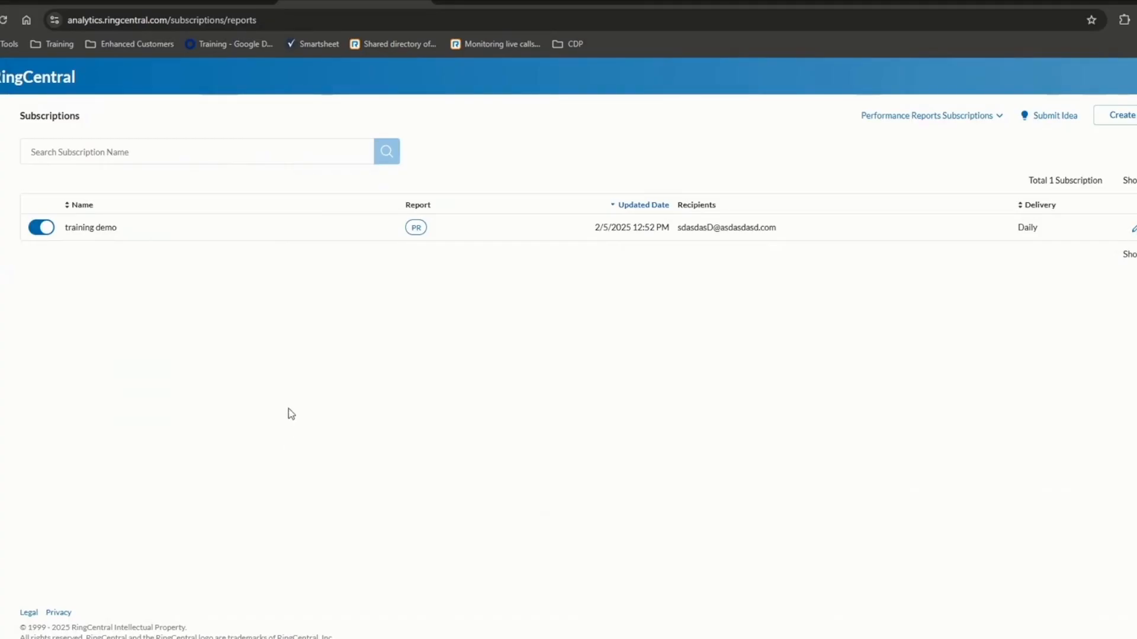
- Toggle the training demo subscription off and on, then delete it and confirm
click(50, 231)
click(52, 233)
click(53, 233)
click(1136, 228)
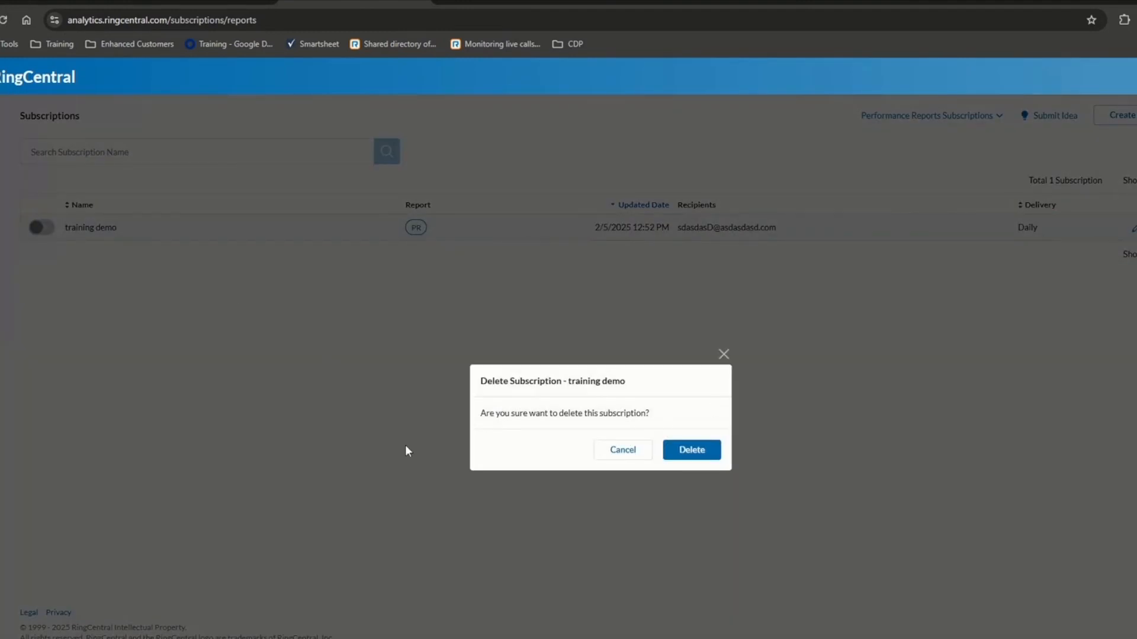
click(684, 451)
mouse_move(24, 200)
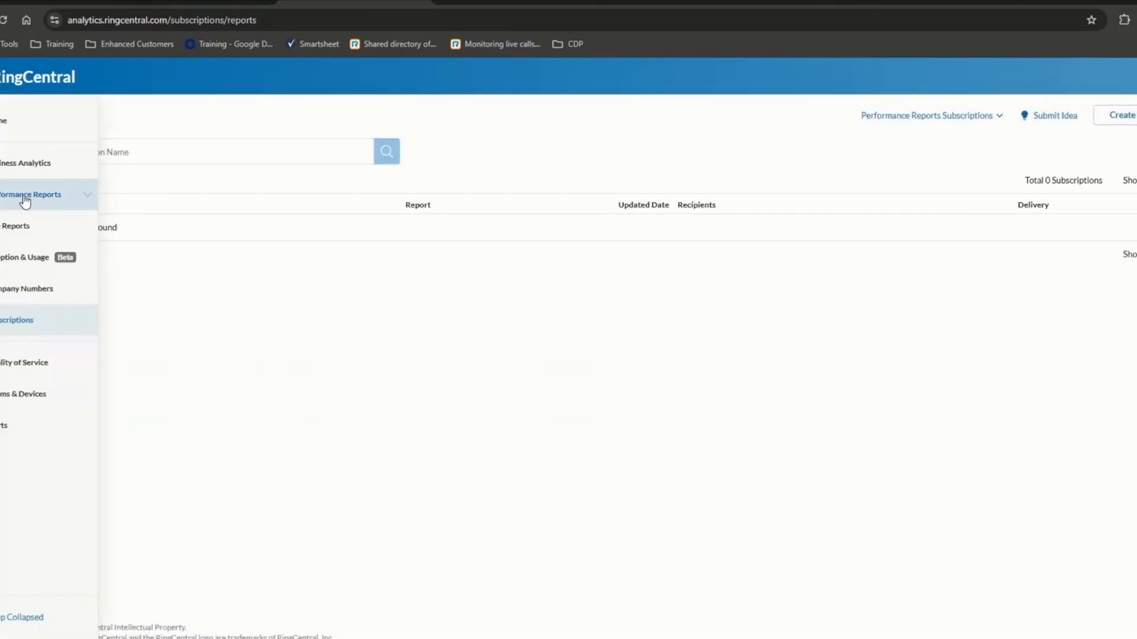
click(69, 200)
- Open Training Demo's Calls tab, clear the Users and Queue Calls filters, and show 100 per page
click(8, 233)
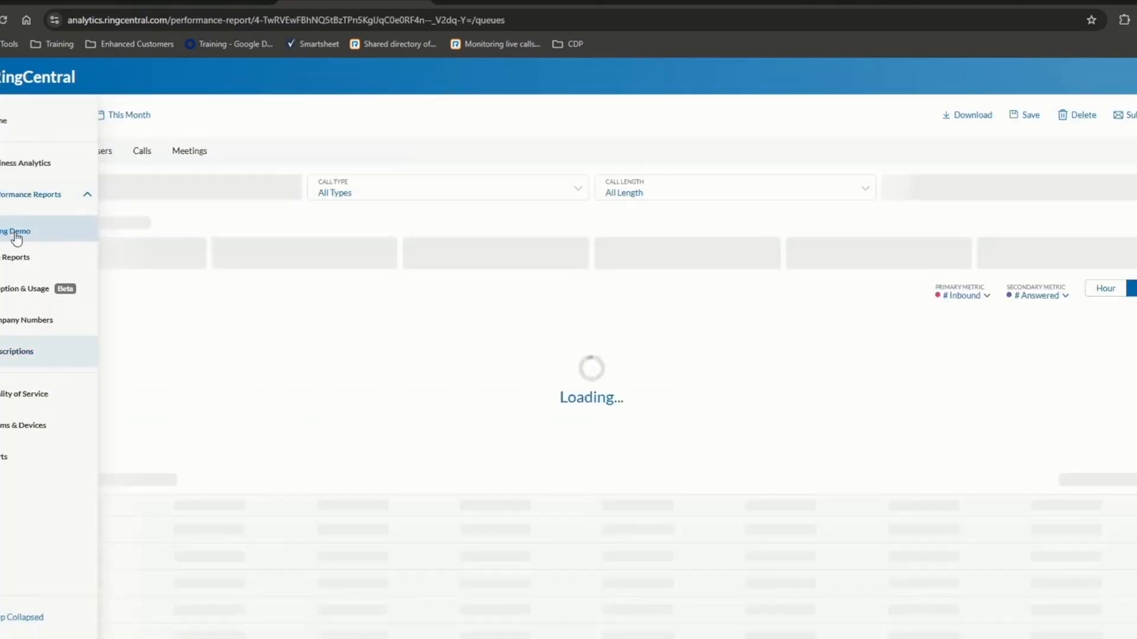
click(141, 152)
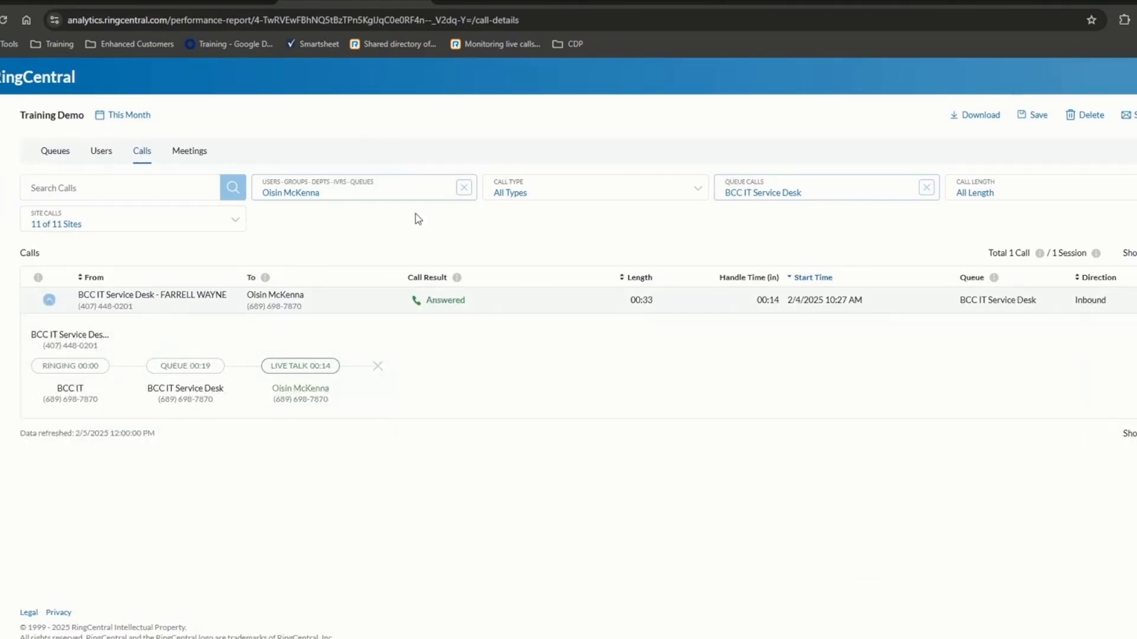
click(459, 192)
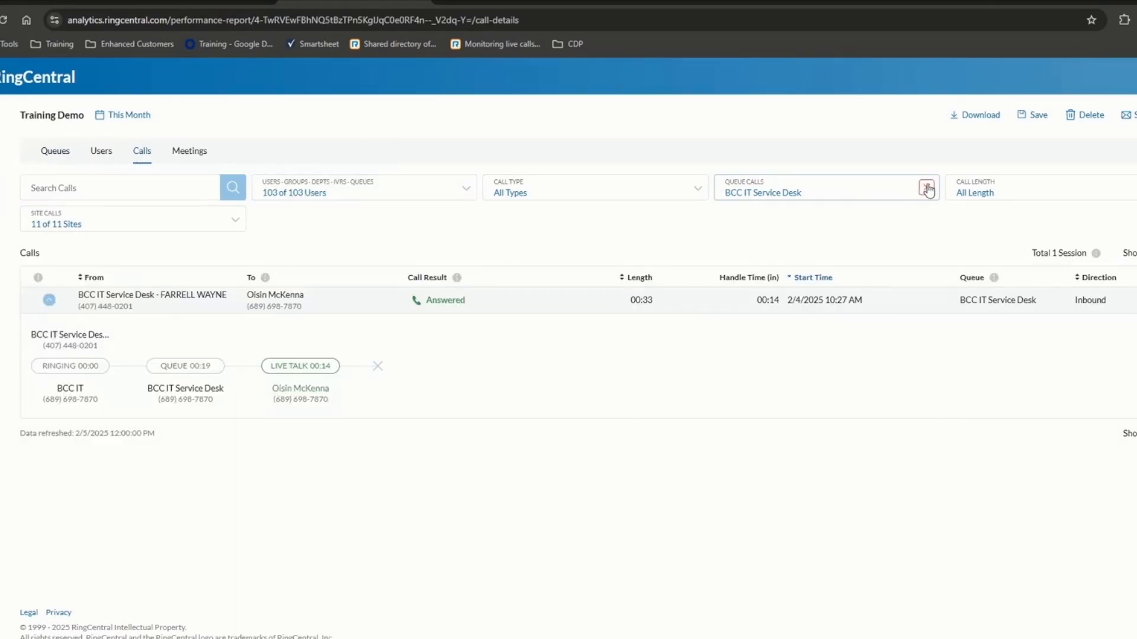
click(926, 188)
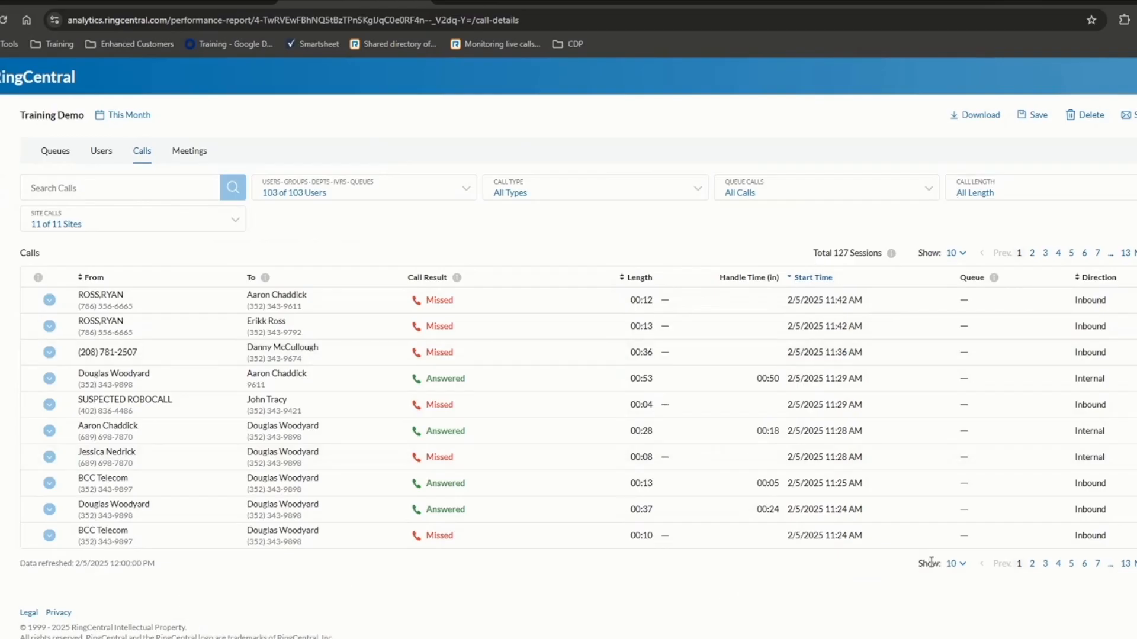
click(956, 564)
click(954, 542)
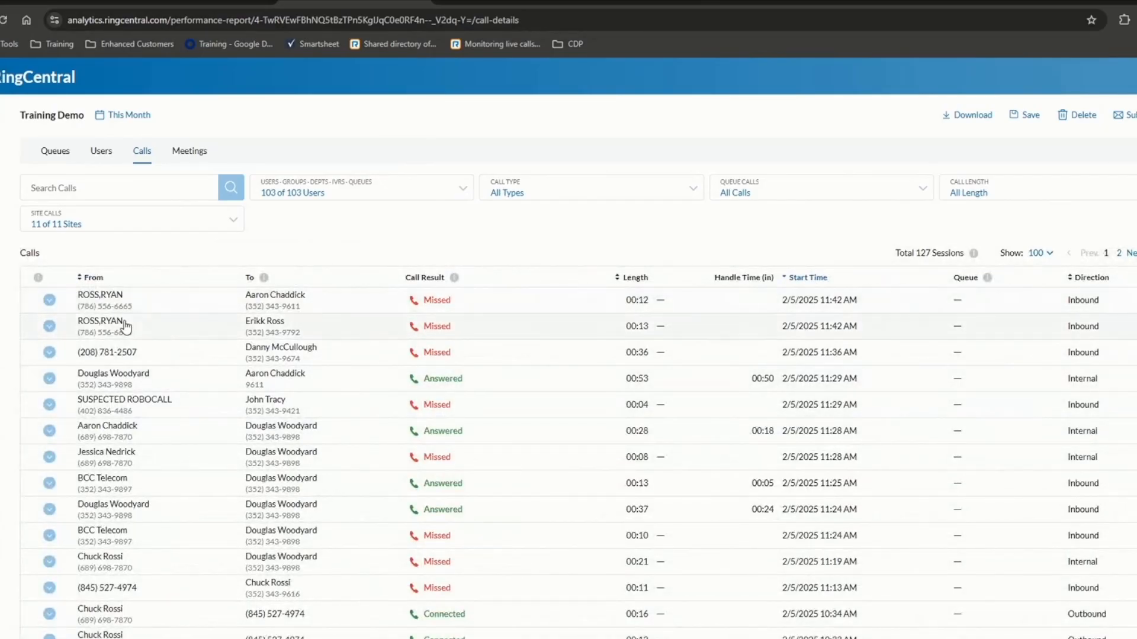
- Expand the 2 Callees call and the 2/3/2025 9:02 AM 1 Callee call to show their ringing, live talk and park timelines
scroll(230, 447, down, 12)
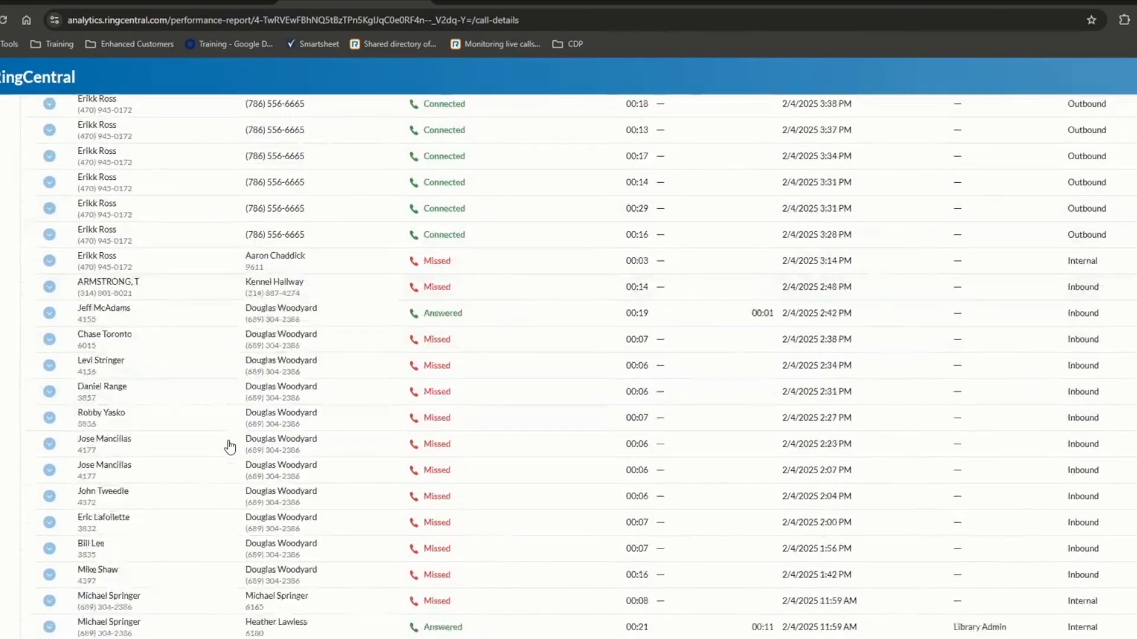
scroll(230, 448, down, 6)
scroll(229, 447, down, 1)
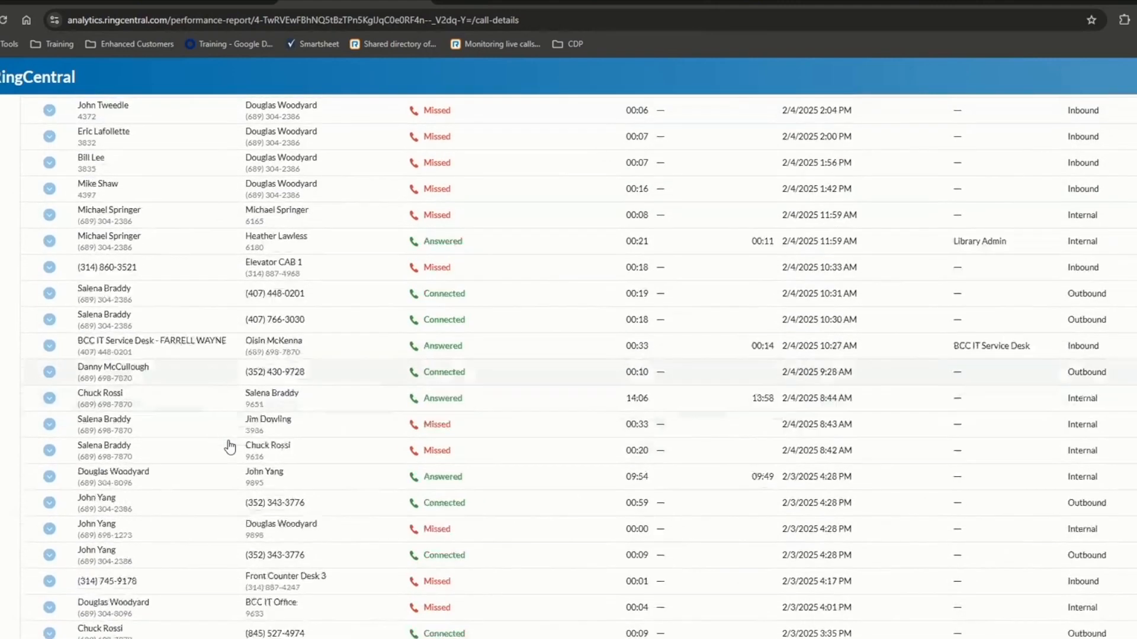
scroll(230, 447, down, 10)
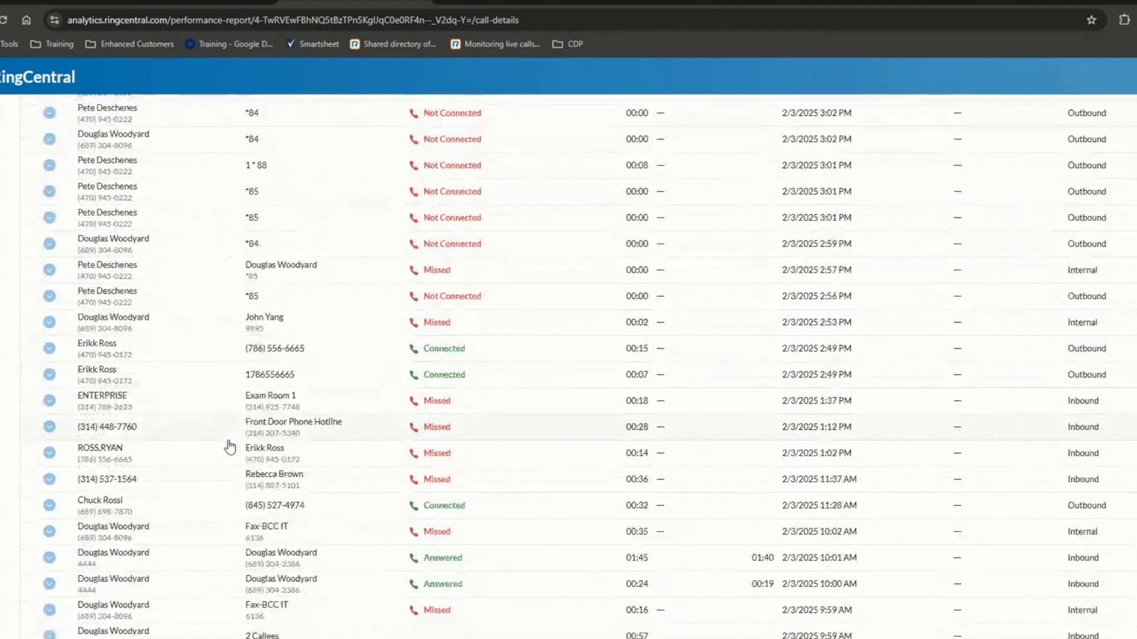
scroll(229, 447, down, 7)
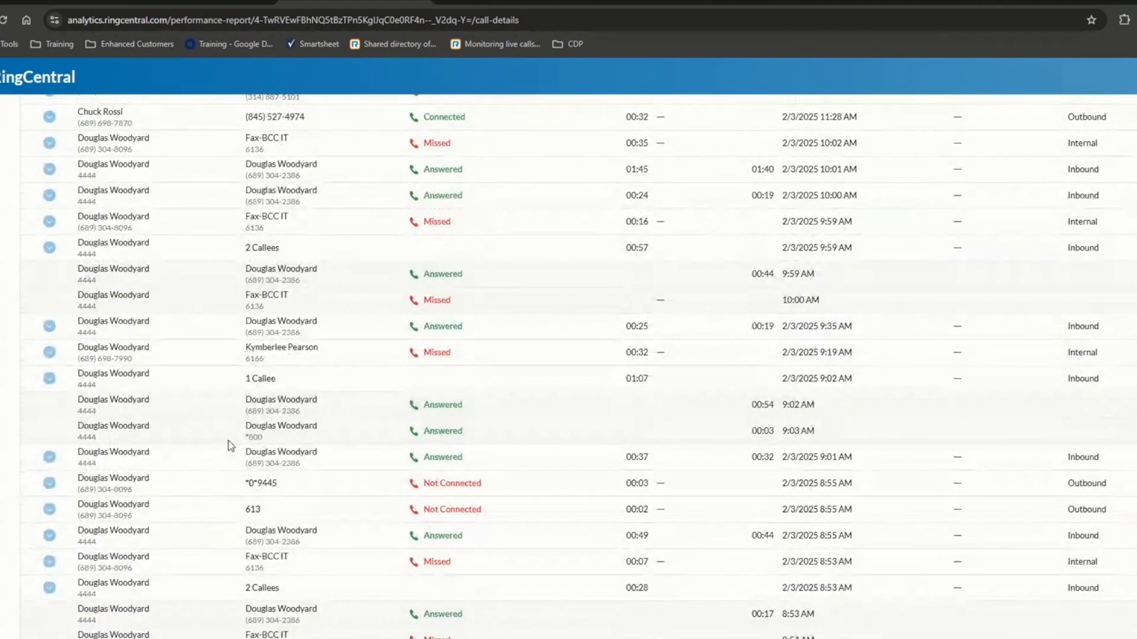
scroll(230, 445, down, 5)
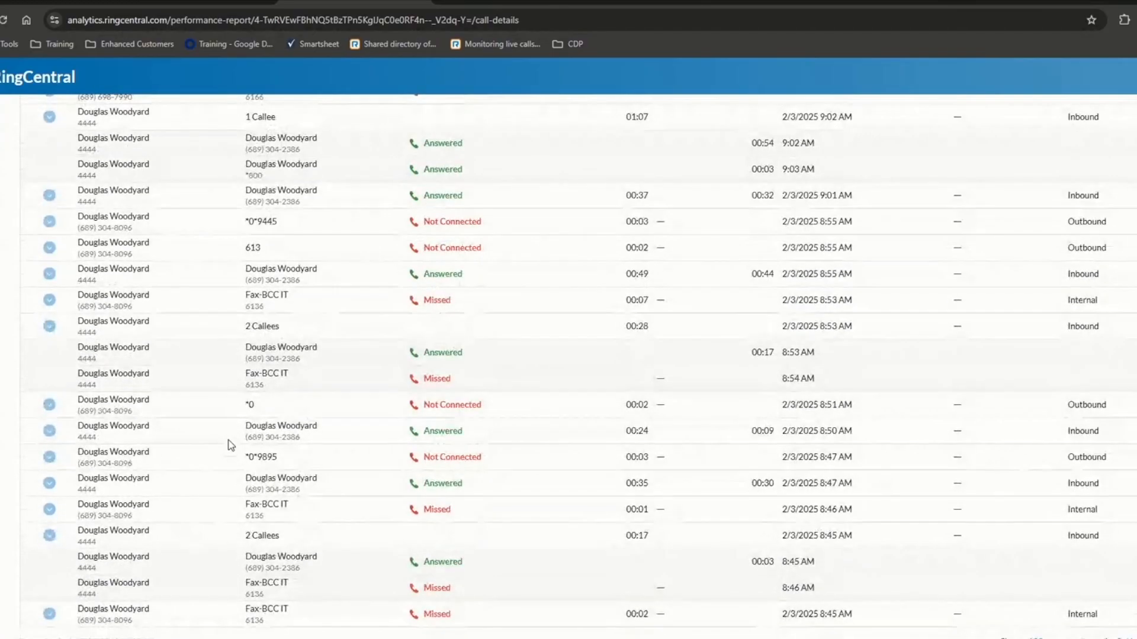
scroll(268, 401, up, 1)
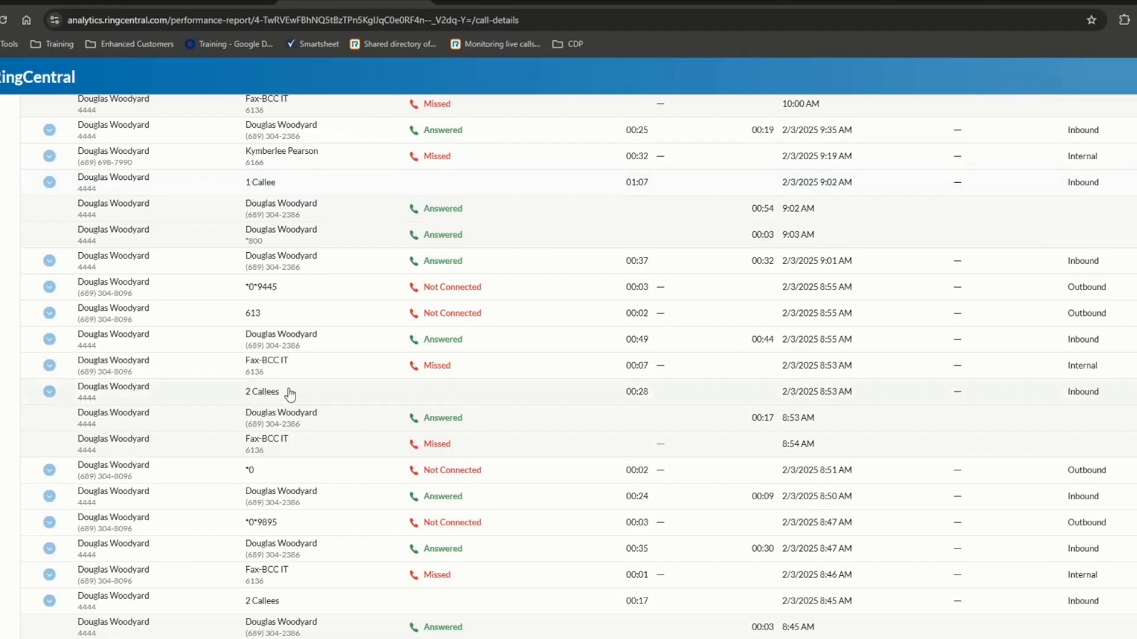
click(49, 393)
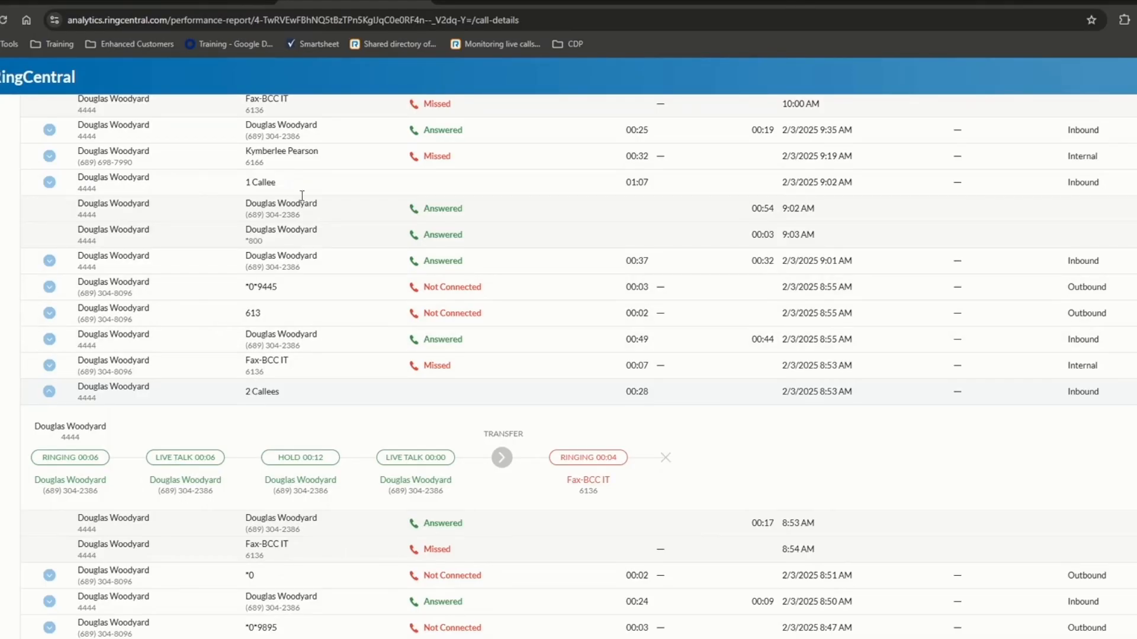
click(274, 186)
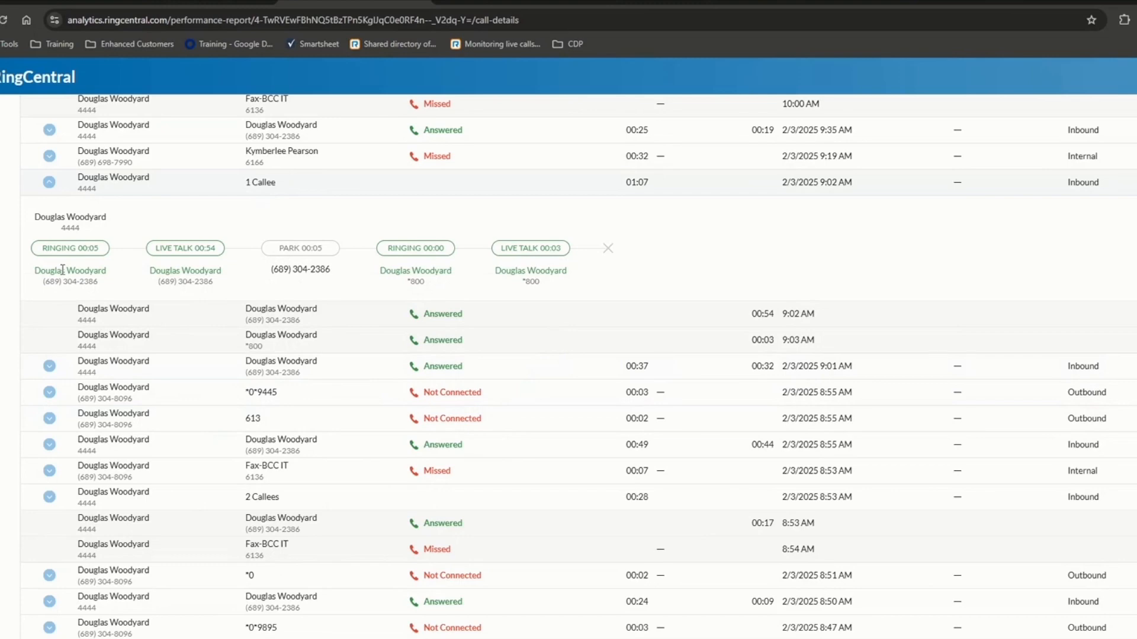
scroll(418, 366, up, 15)
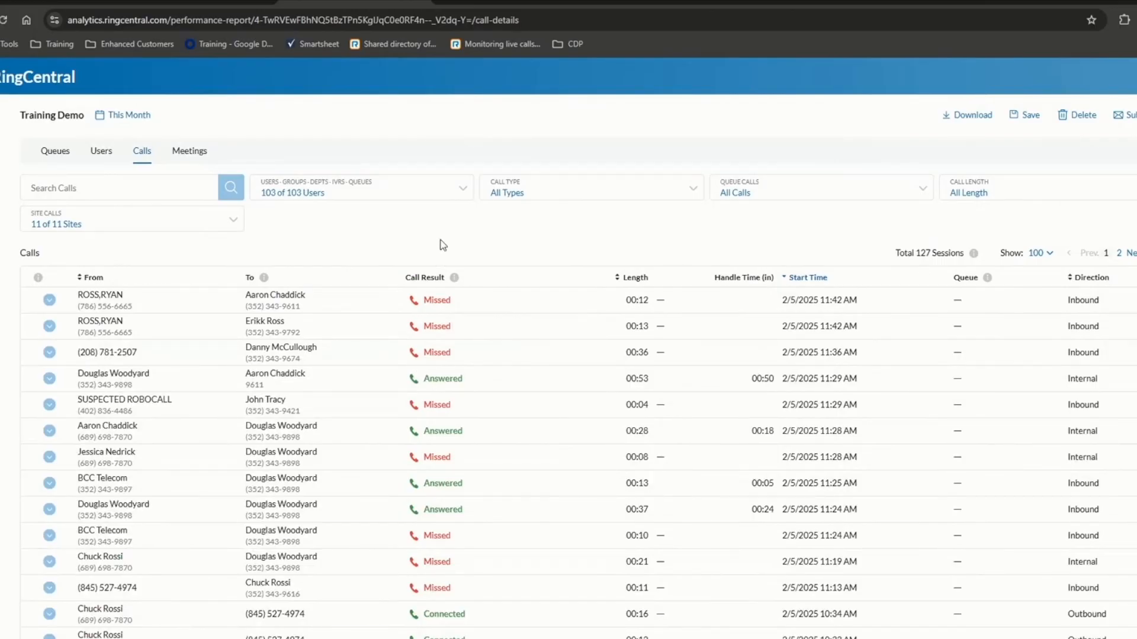
- View the Queues and default Users performance reports, then bring up the RingCentral University admin courses page
click(56, 151)
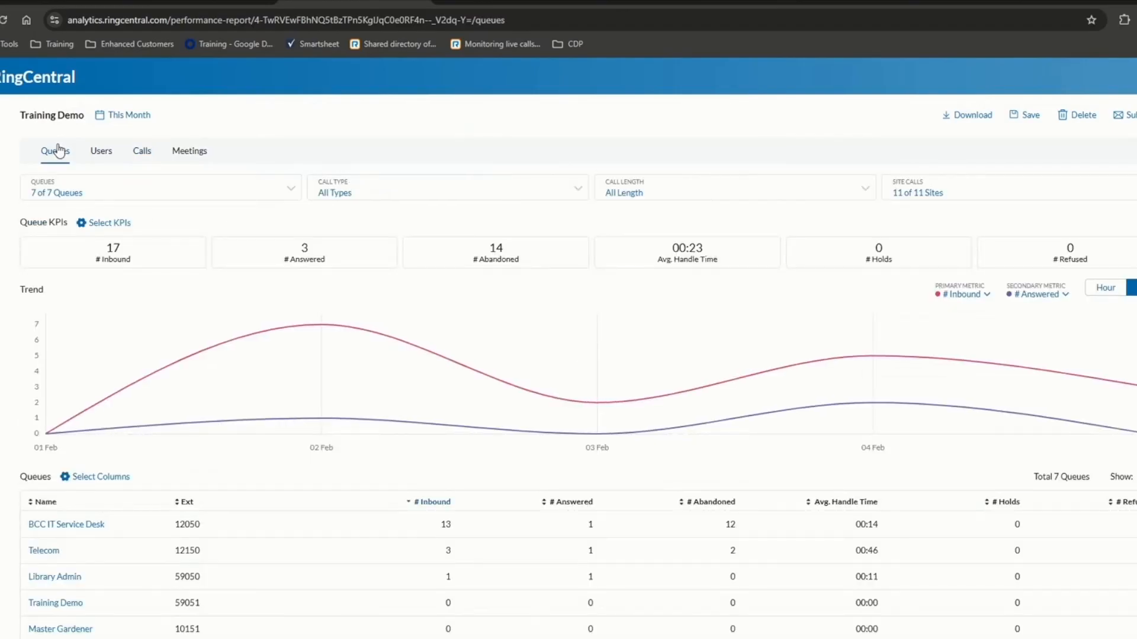
click(101, 150)
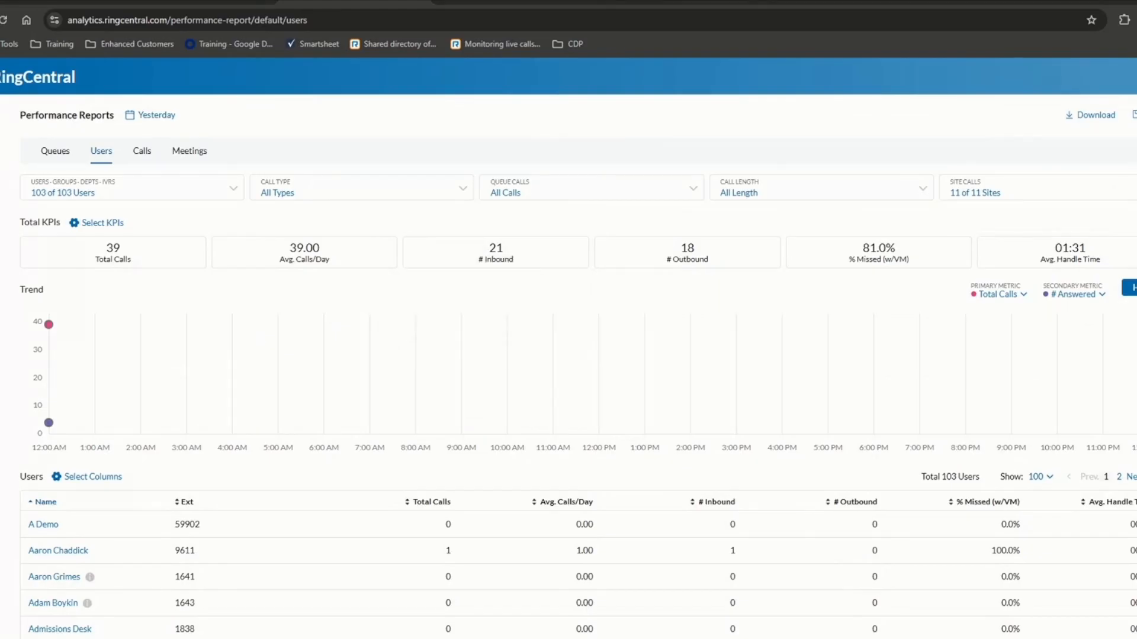
click(491, 3)
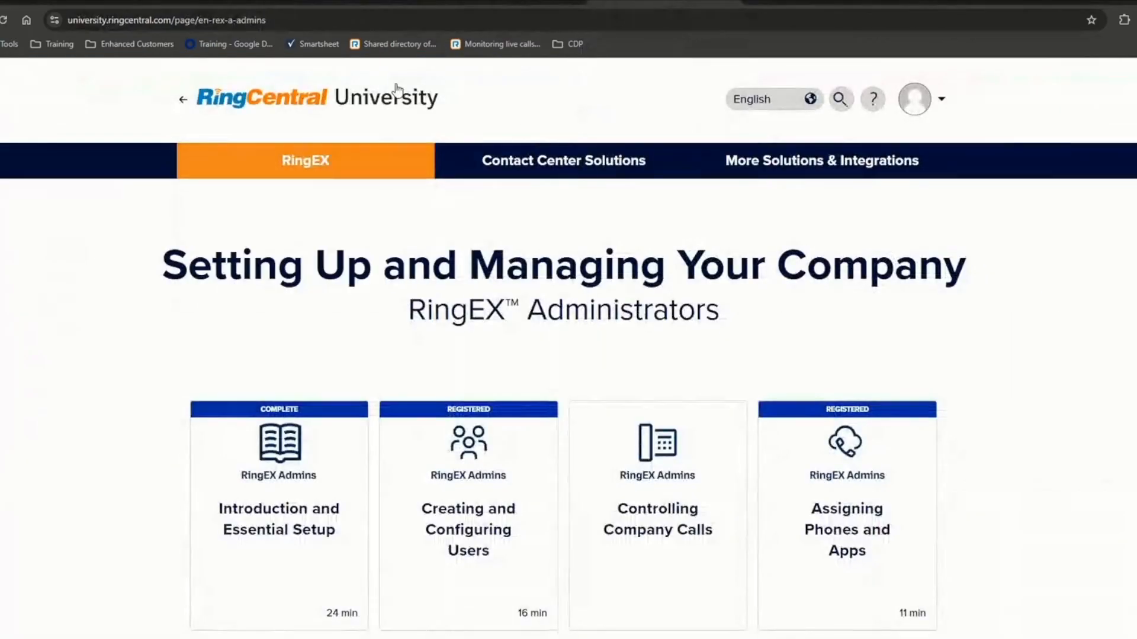
- Switch to the RingCentral Support RingEX Explore page with its FAQs and Admins topics
click(464, 23)
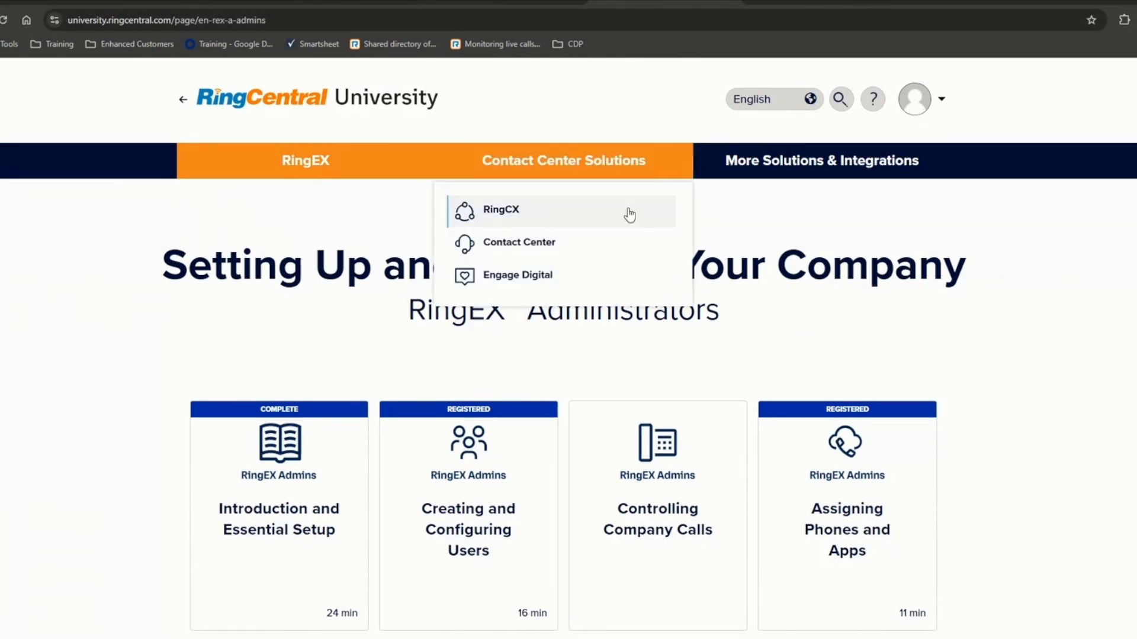
click(806, 3)
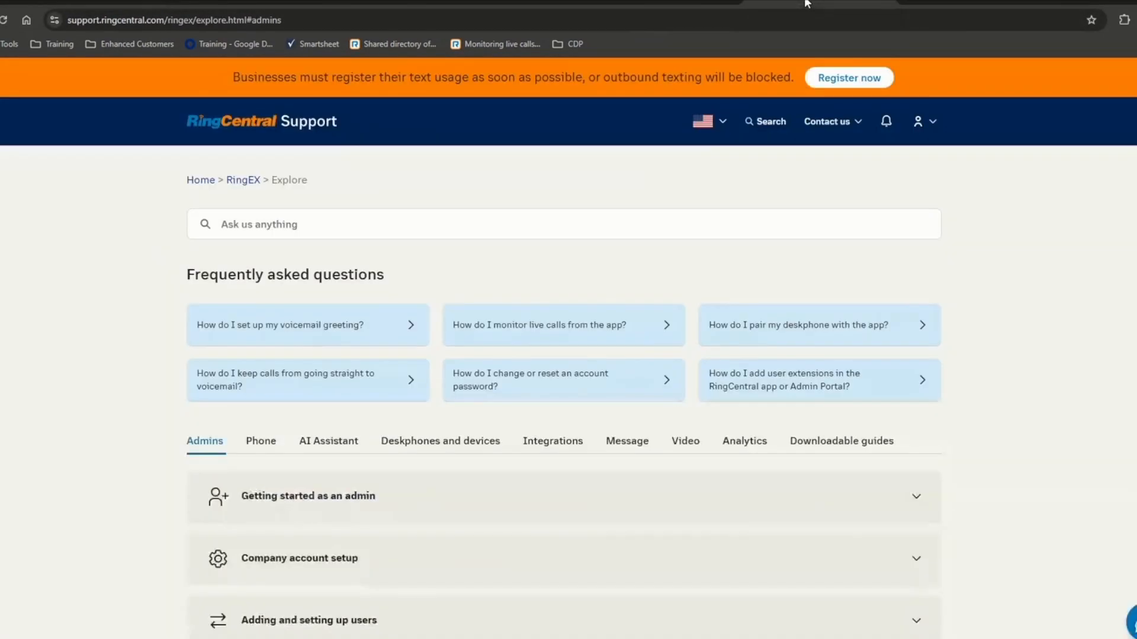
click(357, 24)
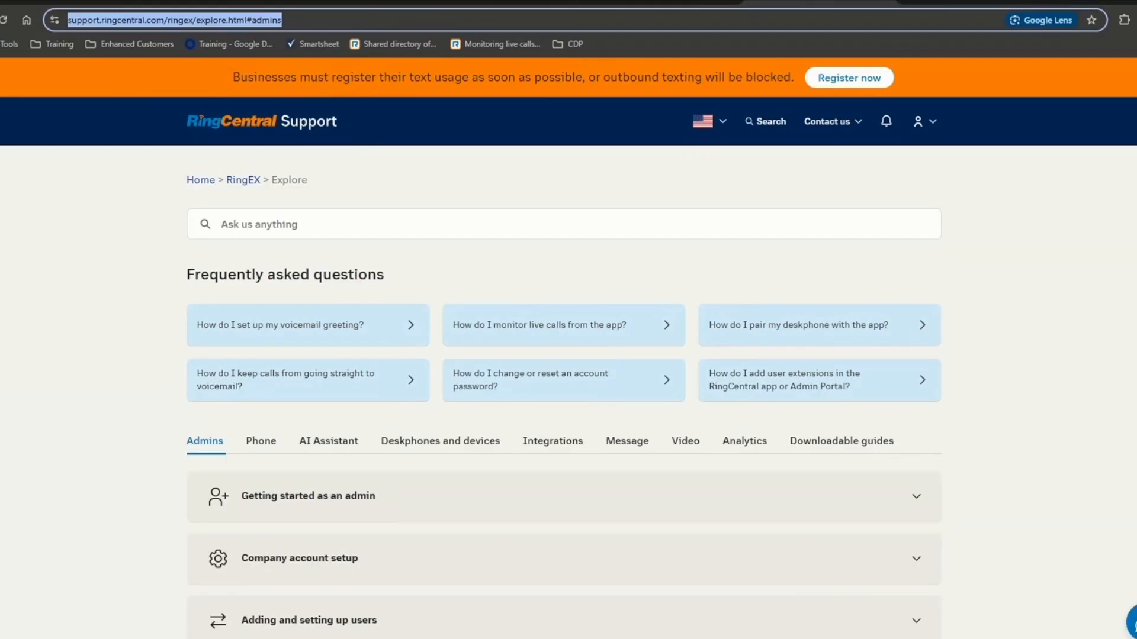
key(alt+Tab)
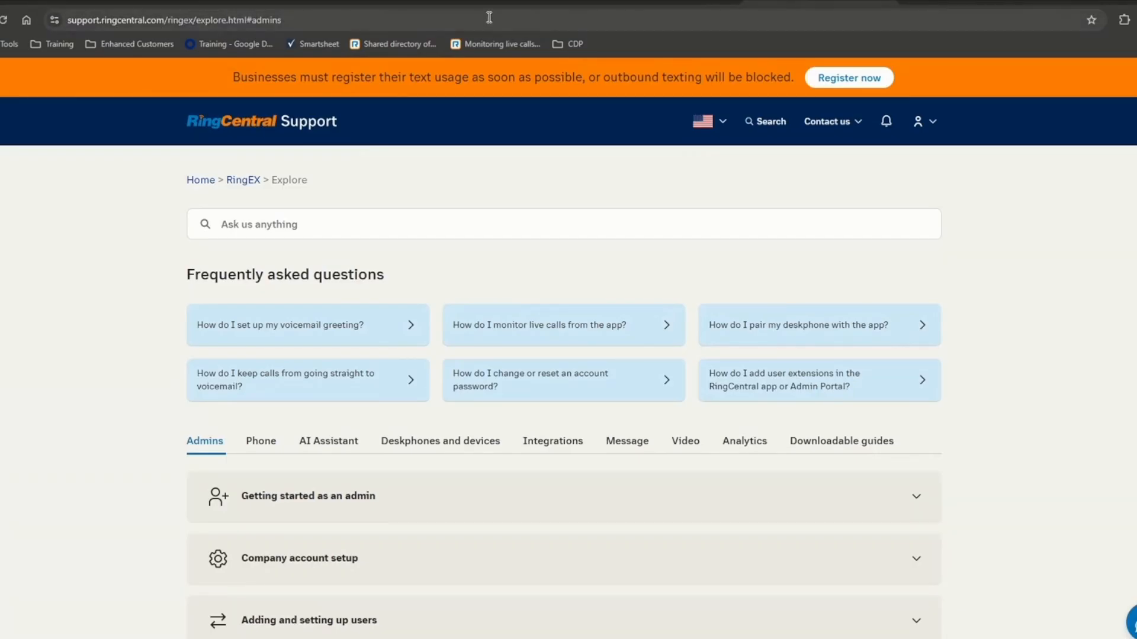